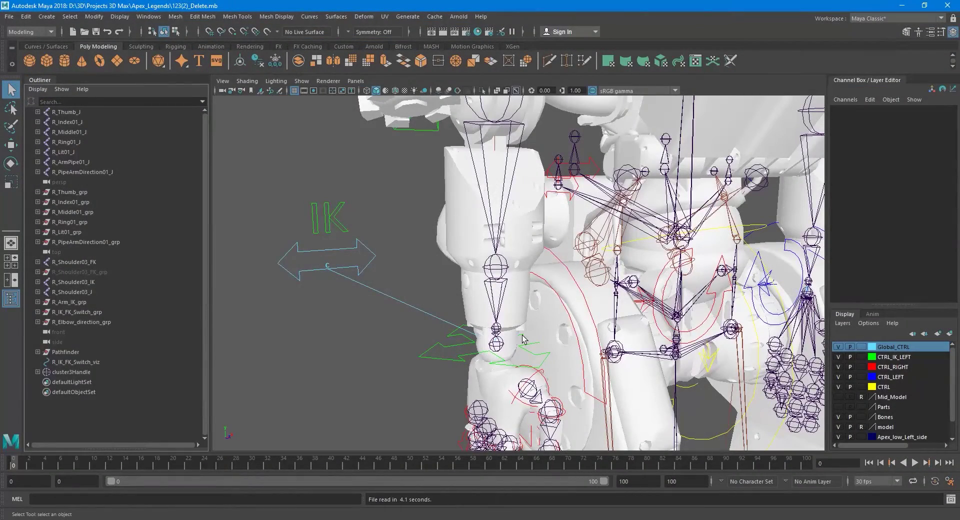
Step: Select the right thumb control curve R_Thumb_CTRL and hide the model layer
alt+middle_drag(523, 351, 531, 325)
alt+drag(533, 299, 523, 317)
scroll(521, 283, up, 6)
alt+middle_drag(523, 317, 544, 233)
click(580, 193)
alt+drag(544, 232, 468, 257)
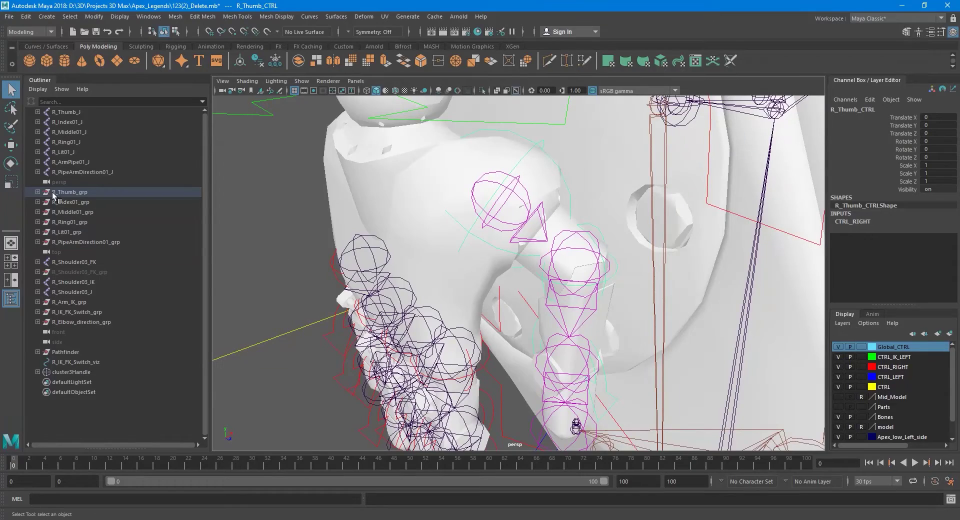
alt+drag(495, 219, 463, 224)
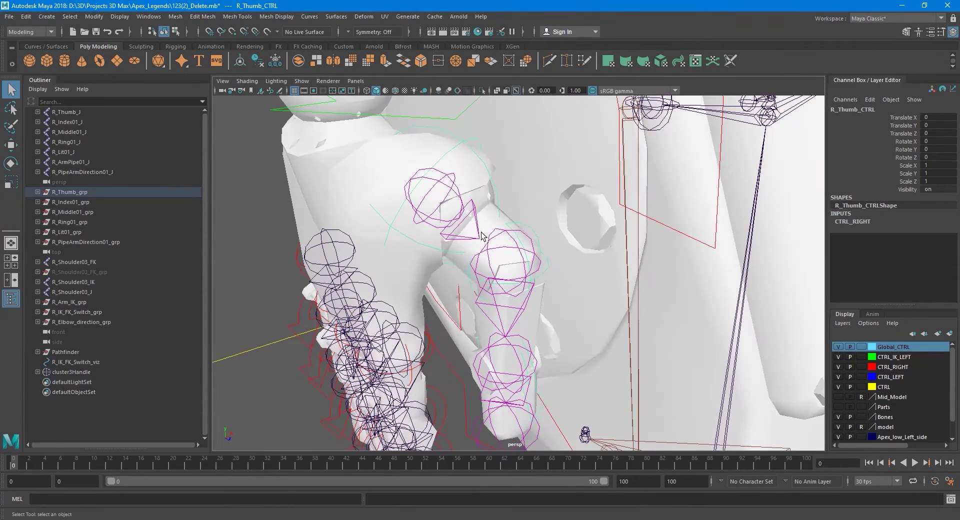
click(838, 426)
alt+drag(642, 357, 544, 291)
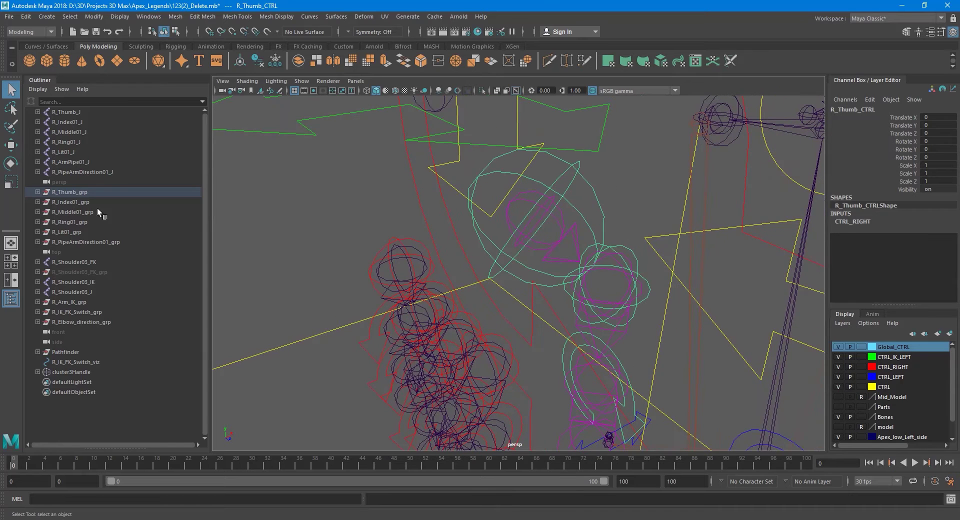
Step: Display the local rotation axes of R_Thumb_CTRL
click(115, 16)
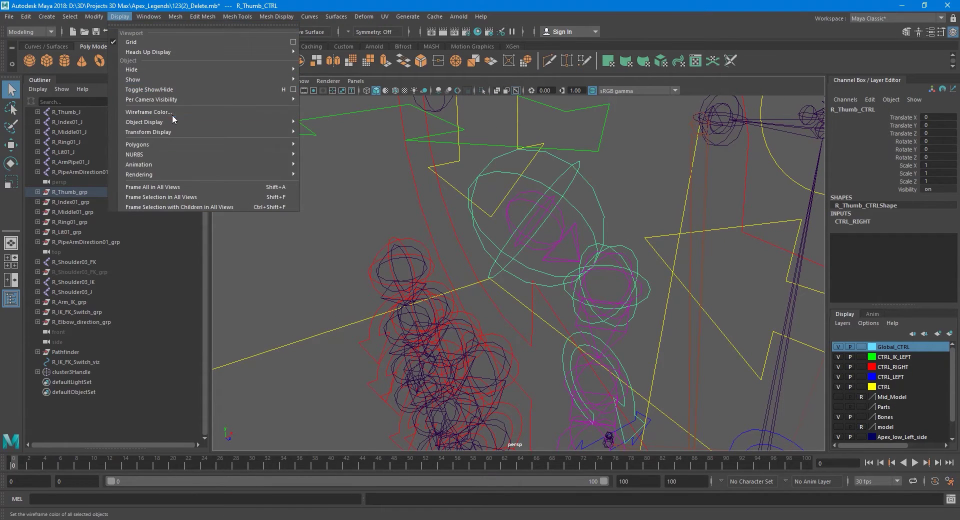
mouse_move(190, 132)
click(340, 140)
alt+drag(554, 228, 511, 275)
scroll(480, 220, up, 3)
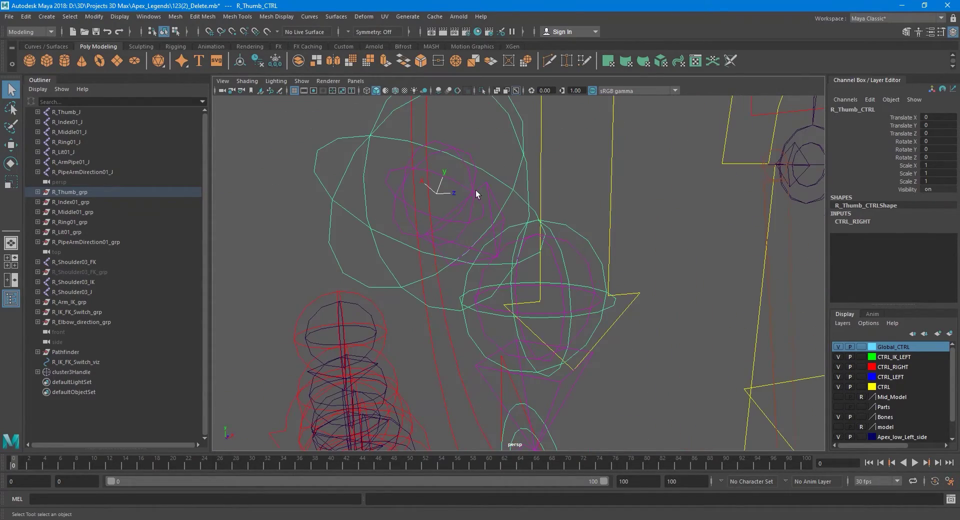
Step: Display the local rotation axes of the thumb joint R_Thumb_J for comparison with the control's axes
click(468, 174)
click(126, 18)
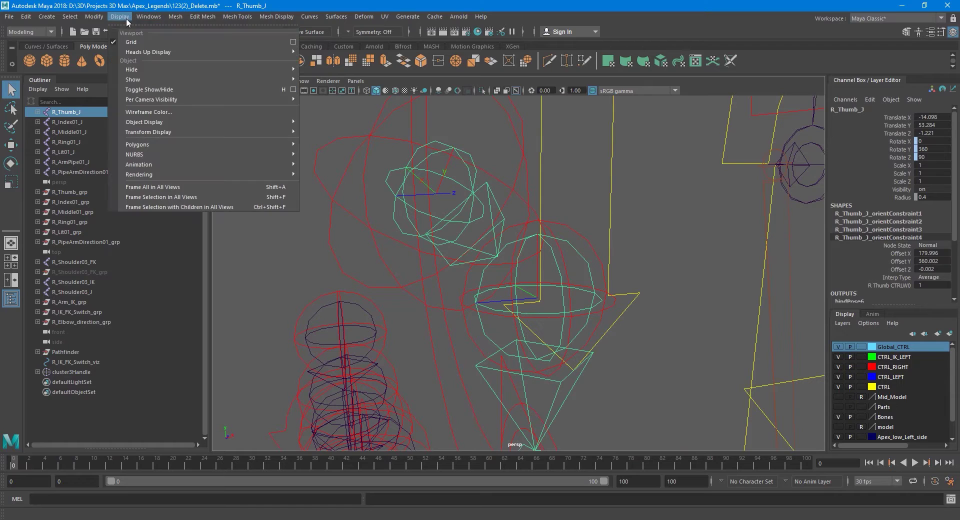
mouse_move(176, 131)
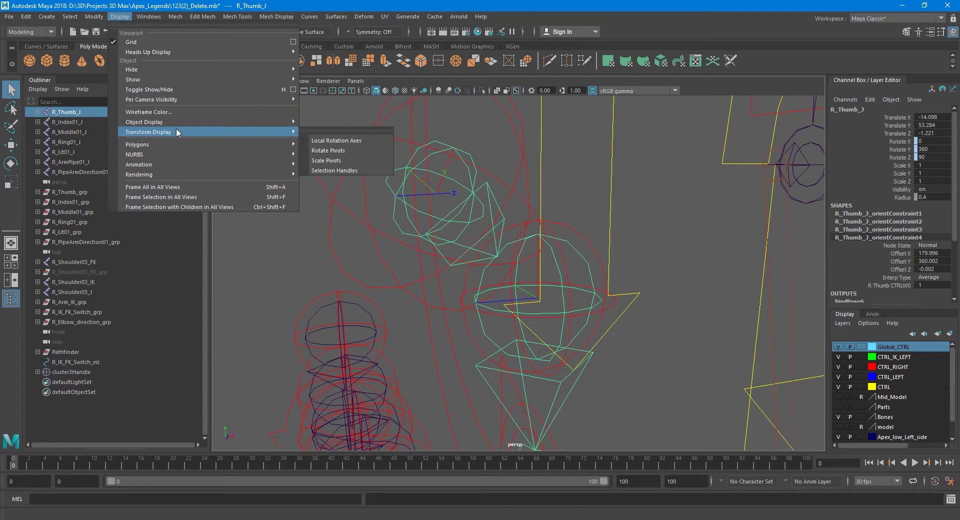
click(341, 141)
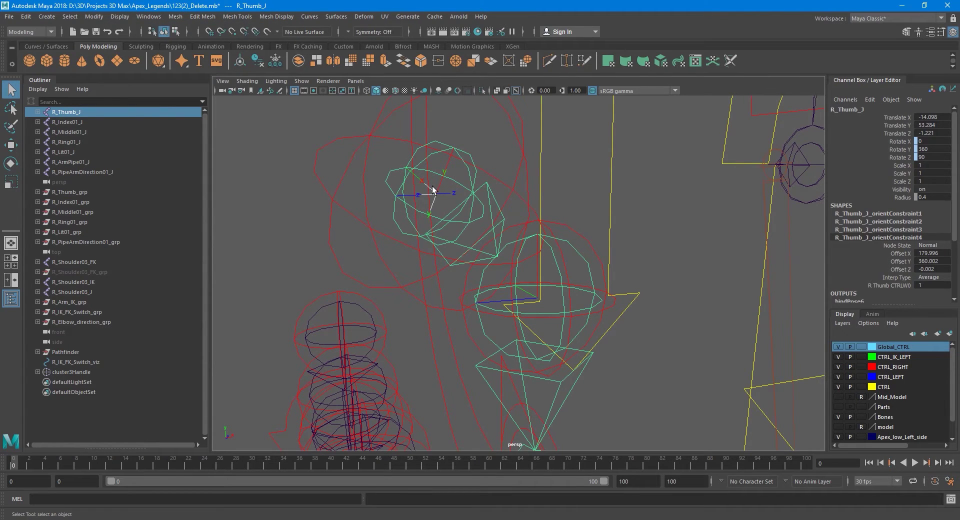
scroll(467, 234, down, 5)
alt+drag(471, 246, 484, 274)
mouse_move(484, 274)
alt+middle_down()
mouse_move(413, 270)
mouse_move(478, 261)
alt+middle_up()
scroll(485, 257, up, 3)
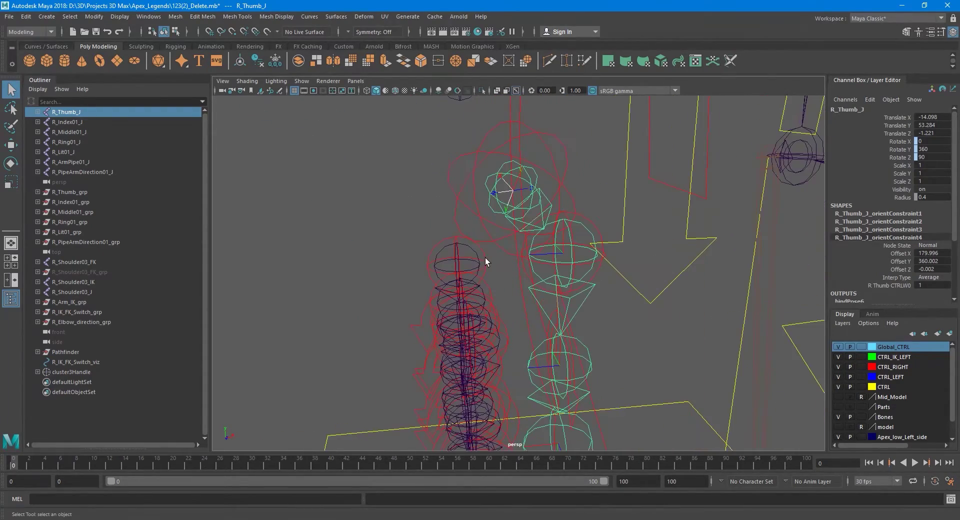
Step: Delete all orient constraints within the R_Thumb_J hierarchy, from R_Thumb02_J_orientConstraint1 through R_Thumb_J_orientConstraint4
click(545, 146)
alt+drag(554, 197, 455, 232)
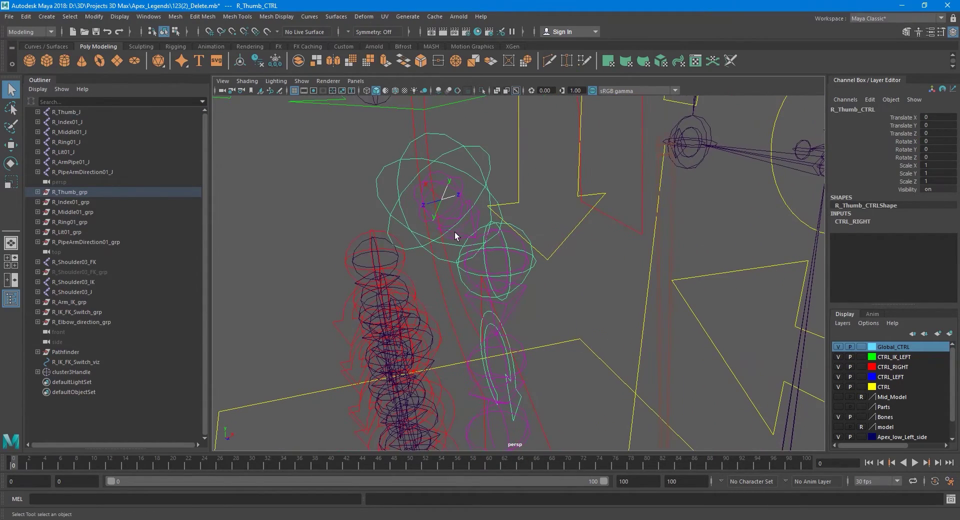
click(455, 186)
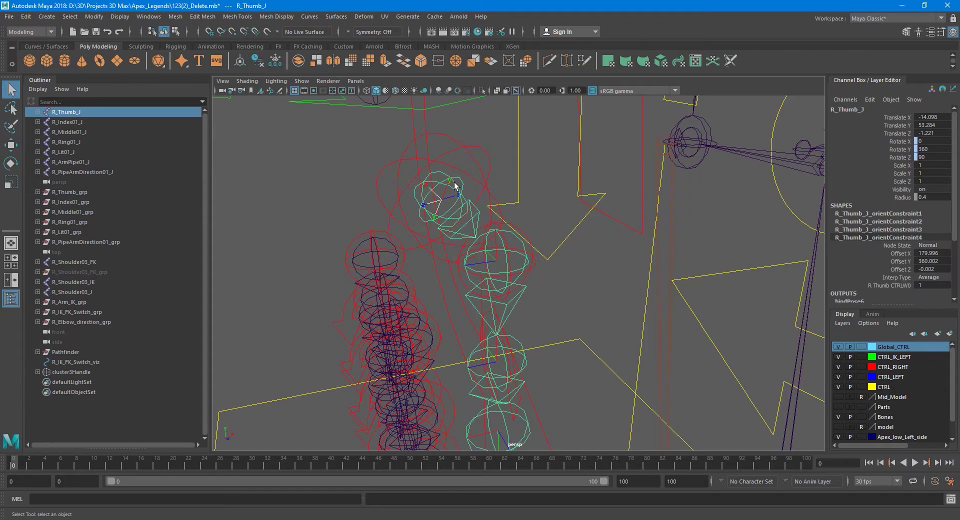
shift+click(38, 112)
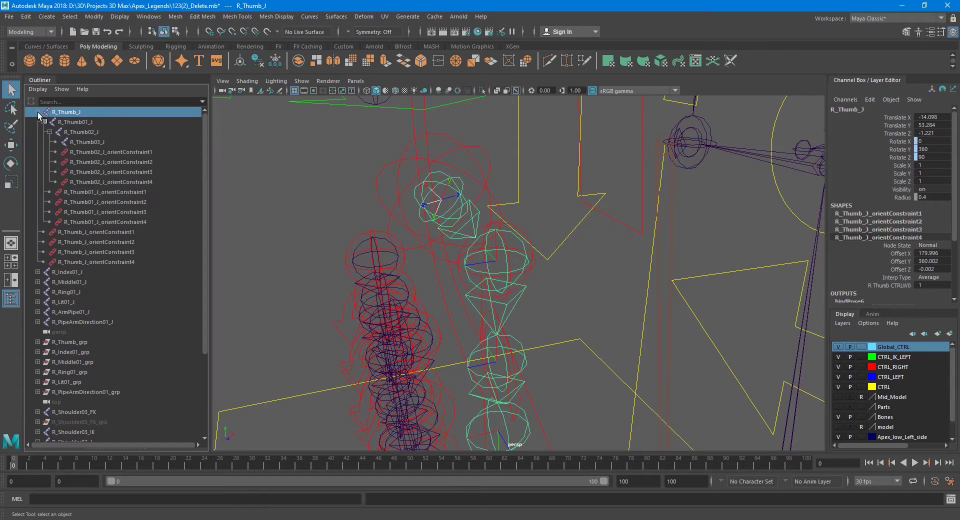
click(97, 153)
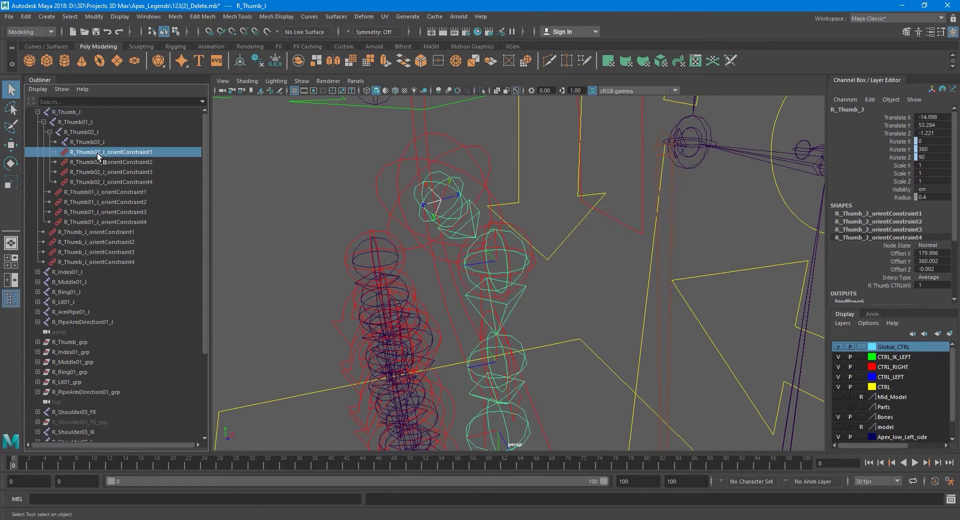
shift+click(108, 261)
alt+drag(310, 247, 488, 289)
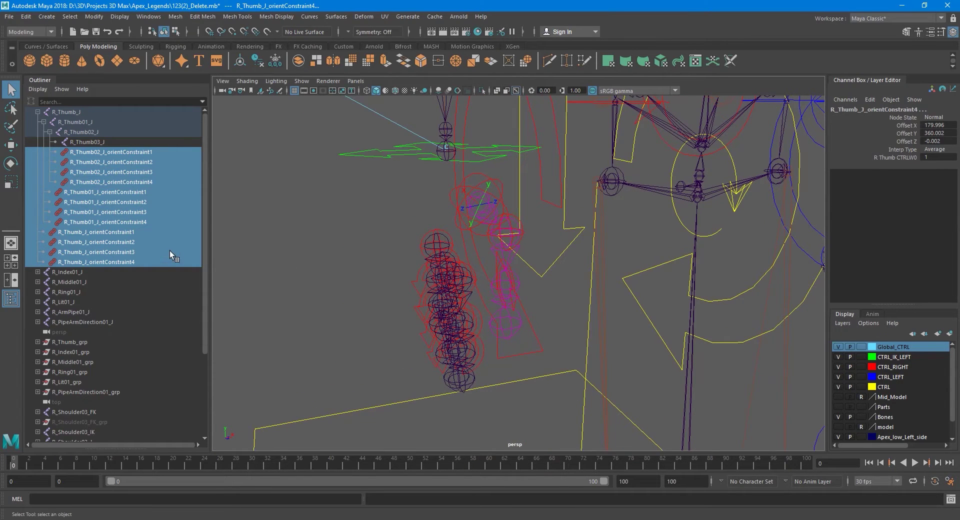
key(Delete)
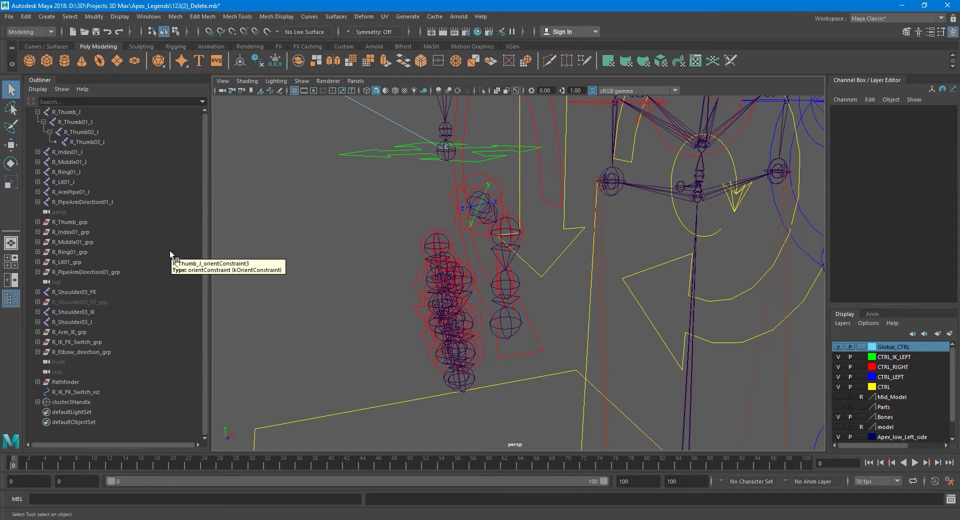
Step: Unparent R_Thumb_CTRL from R_Thumb_grp by moving it to the top level of the scene hierarchy
scroll(523, 266, up, 5)
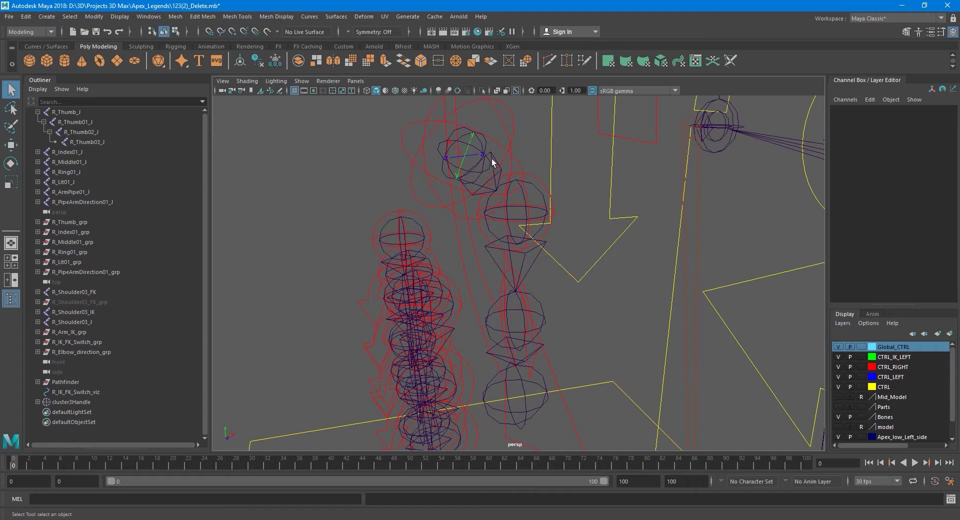
click(498, 112)
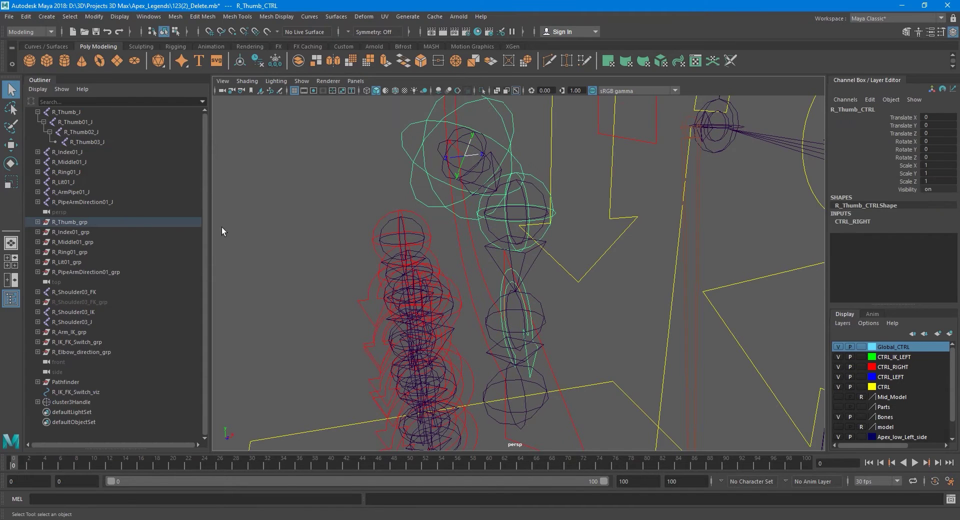
click(38, 222)
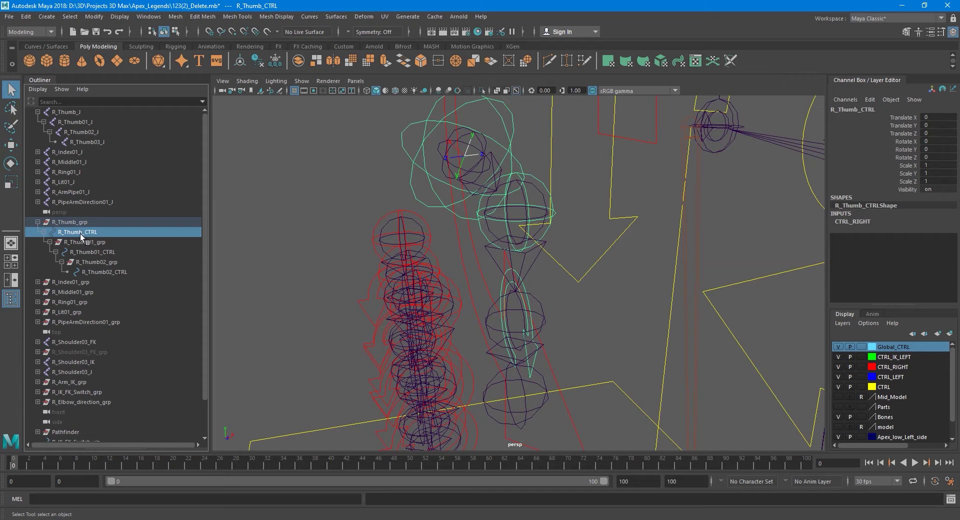
middle_drag(81, 233, 73, 208)
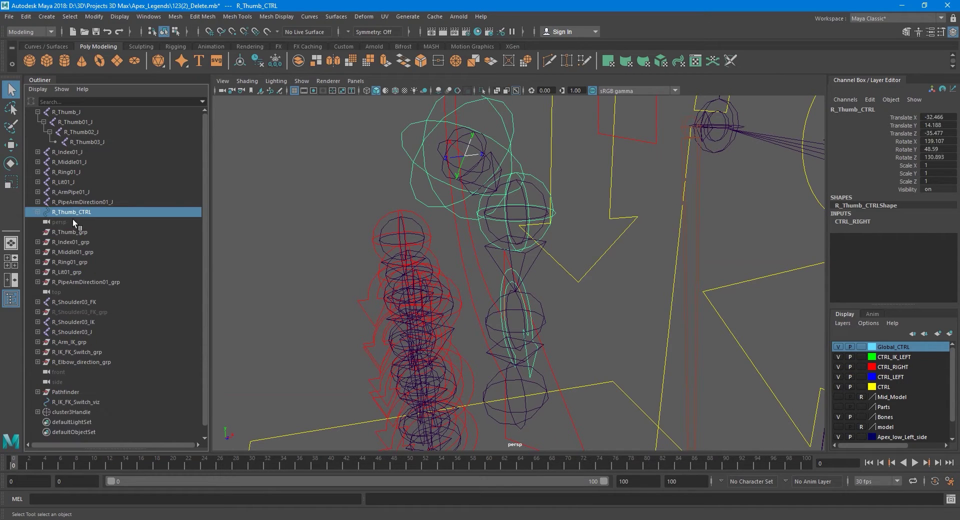
click(77, 230)
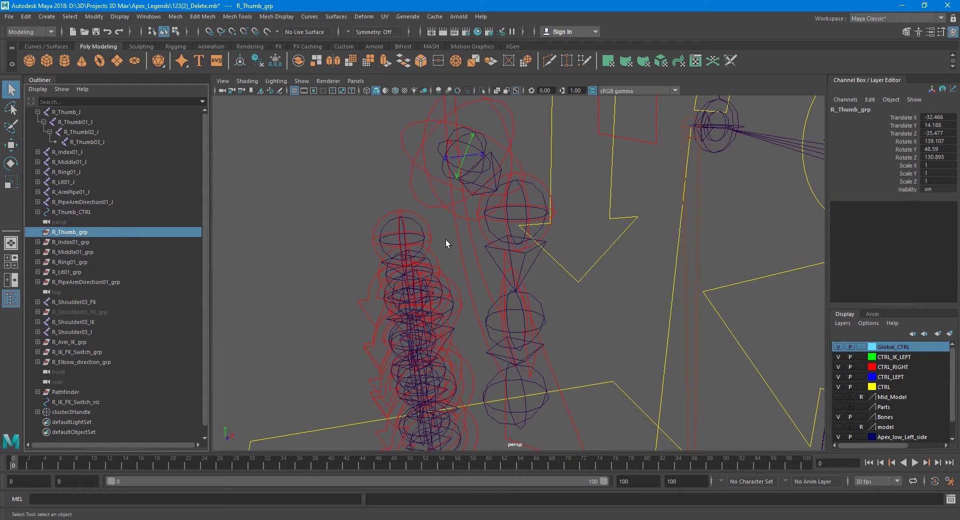
alt+middle_drag(491, 184, 500, 177)
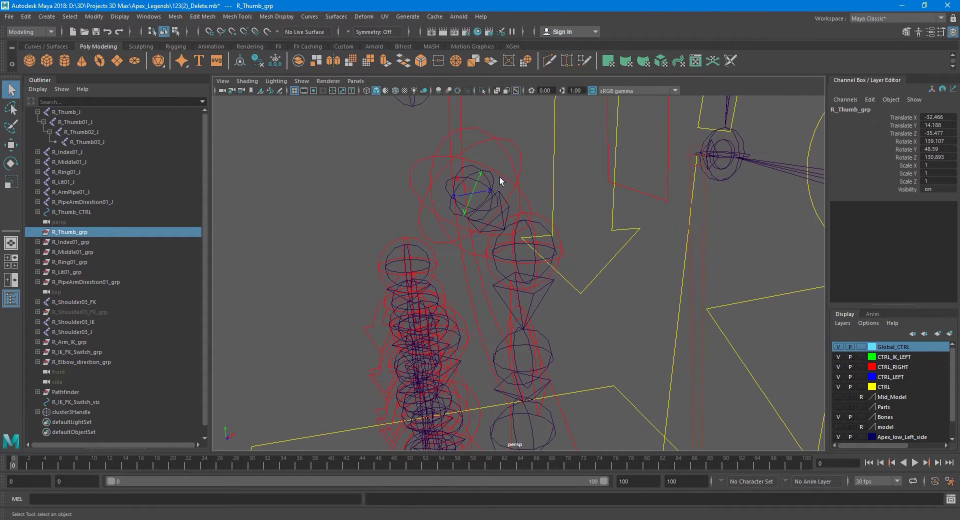
click(501, 146)
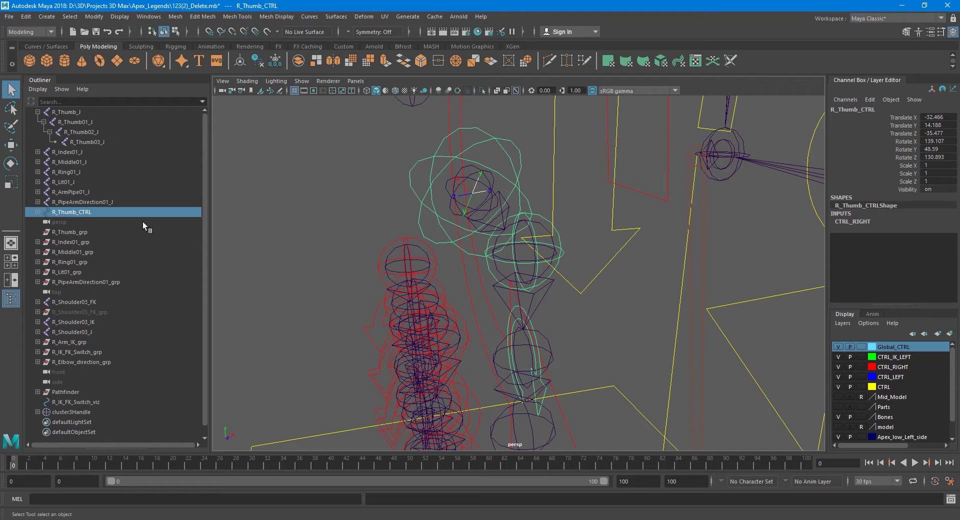
Step: Parent-constrain R_Thumb_grp to the R_Thumb_J joint with Maintain offset turned off
click(487, 184)
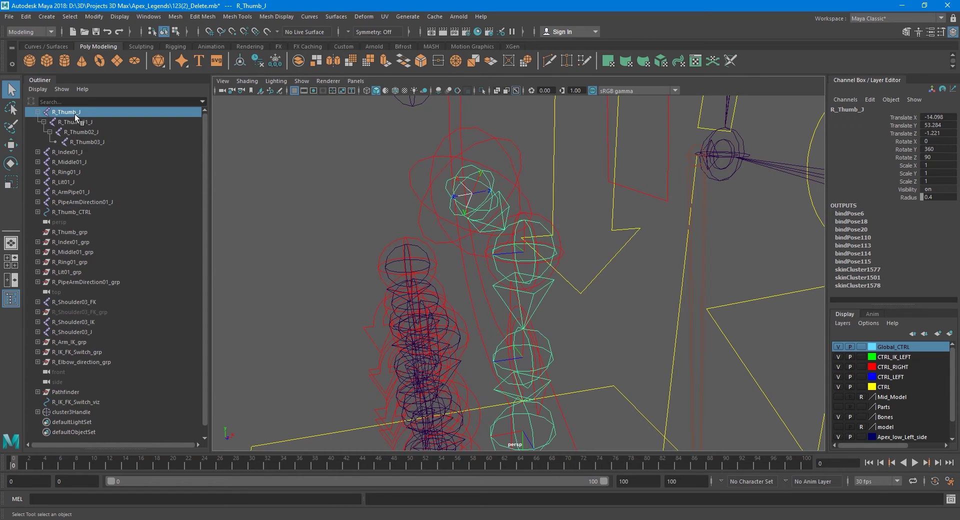
ctrl+click(77, 232)
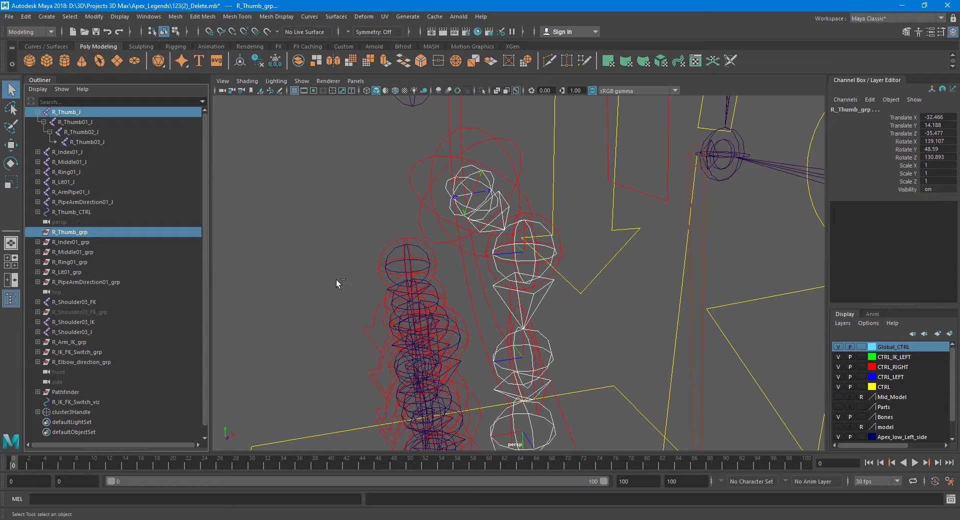
alt+middle_drag(334, 277, 237, 267)
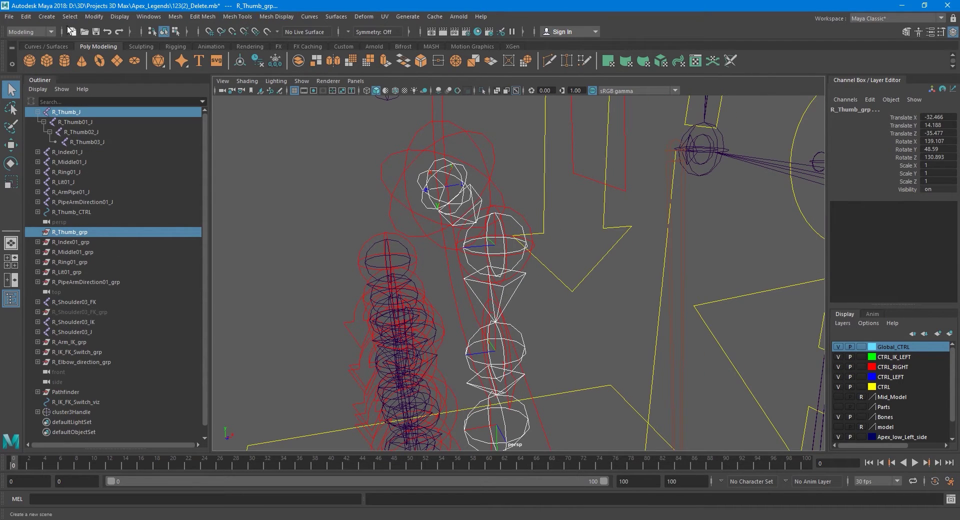
click(49, 33)
click(37, 55)
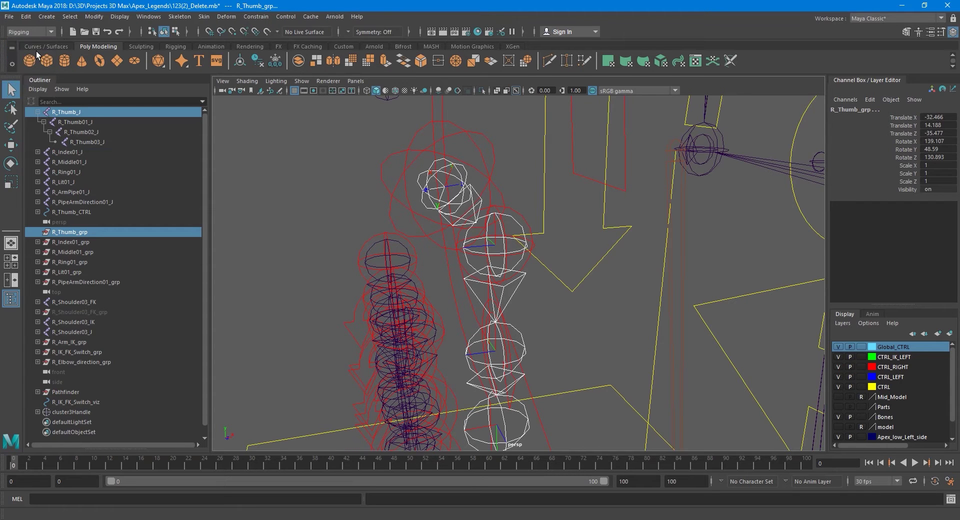
click(257, 16)
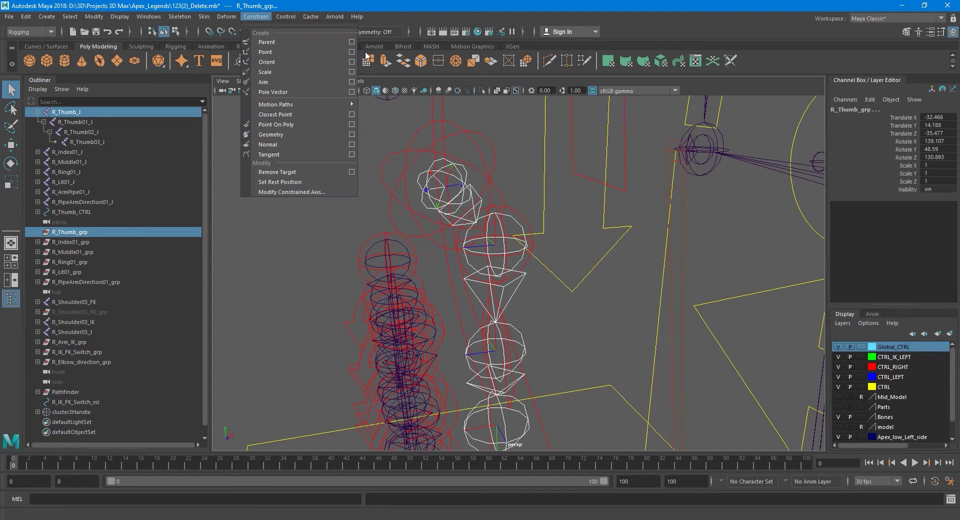
click(352, 42)
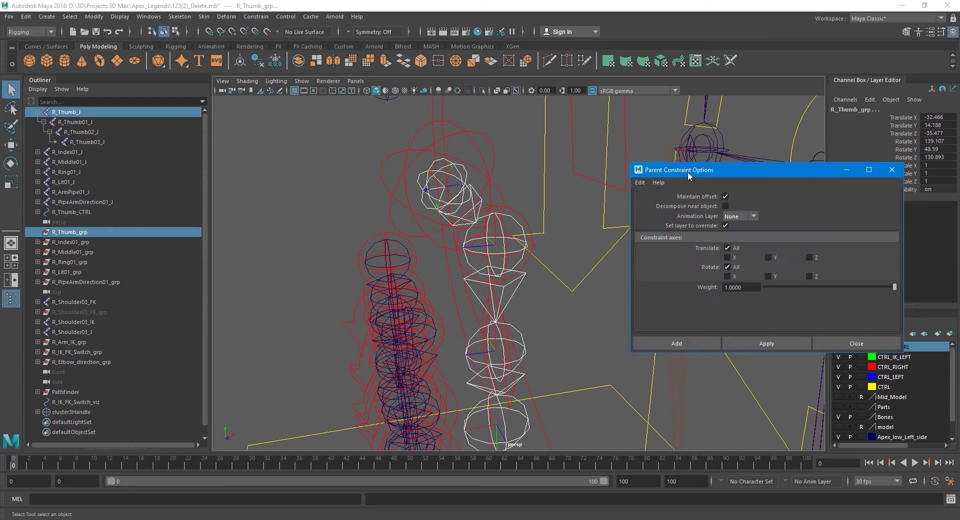
click(725, 197)
click(784, 346)
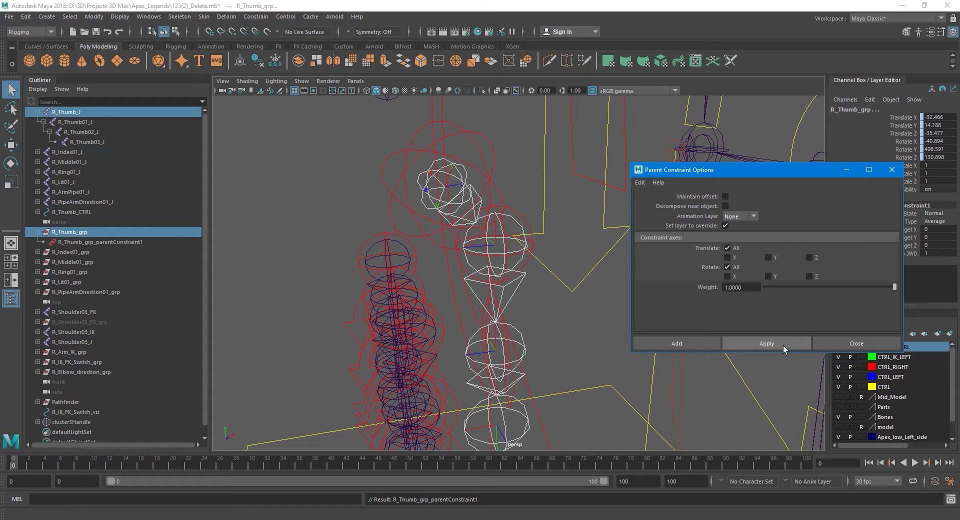
click(843, 346)
alt+drag(510, 233, 520, 250)
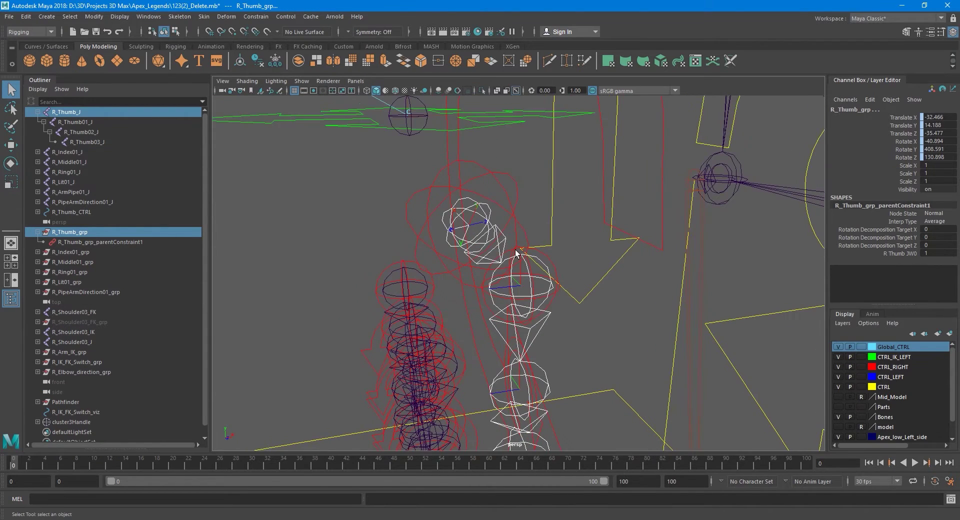
scroll(473, 229, up, 3)
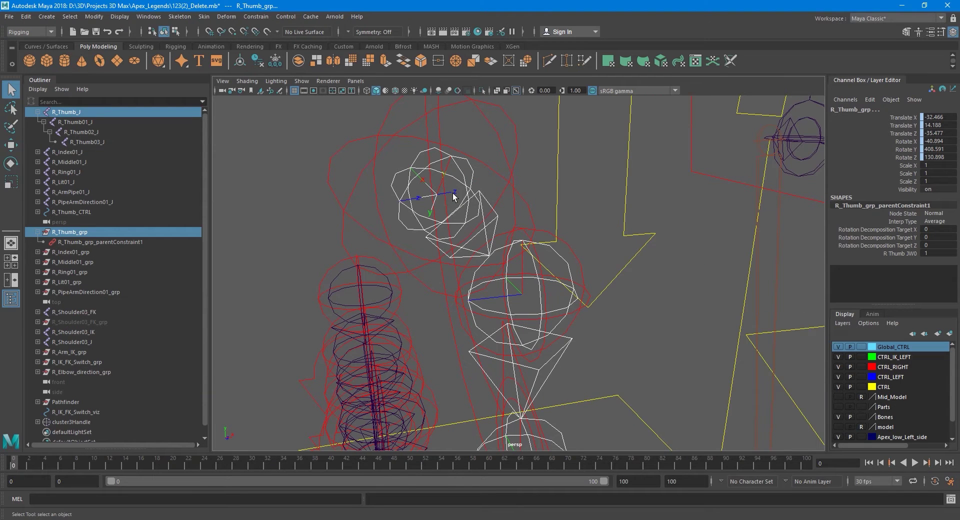
Step: Inspect the axes of R_Thumb_grp with the Move tool, try moving the group, and undo the move
click(99, 245)
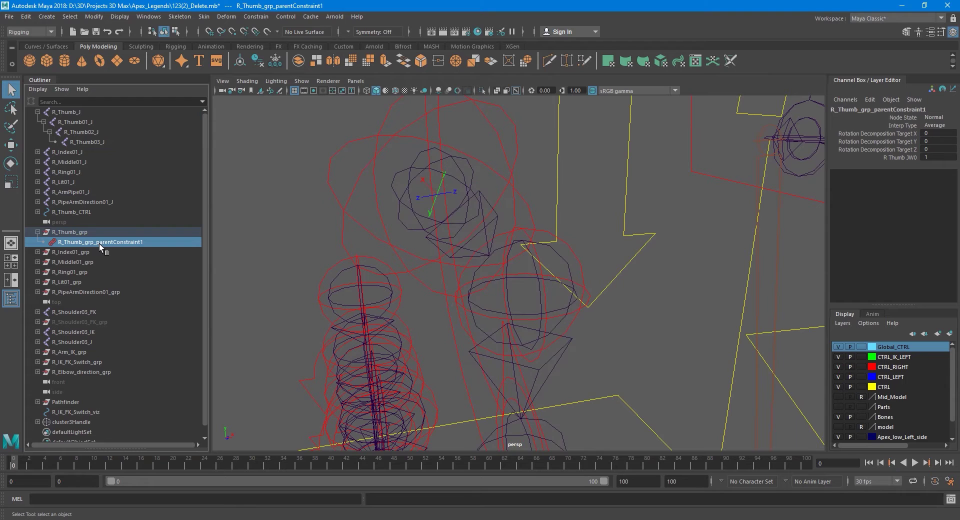
click(79, 232)
key(w)
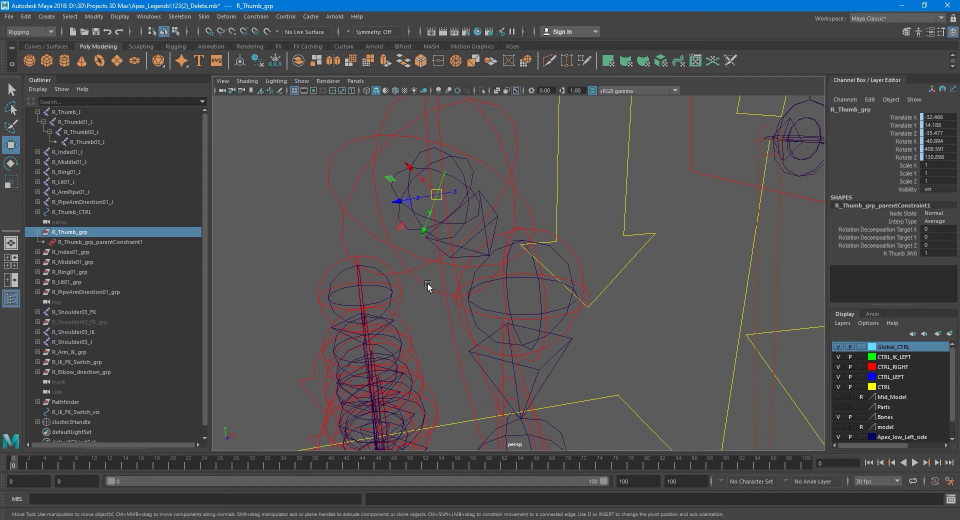
scroll(456, 265, up, 1)
drag(426, 210, 381, 213)
key(ctrl+z)
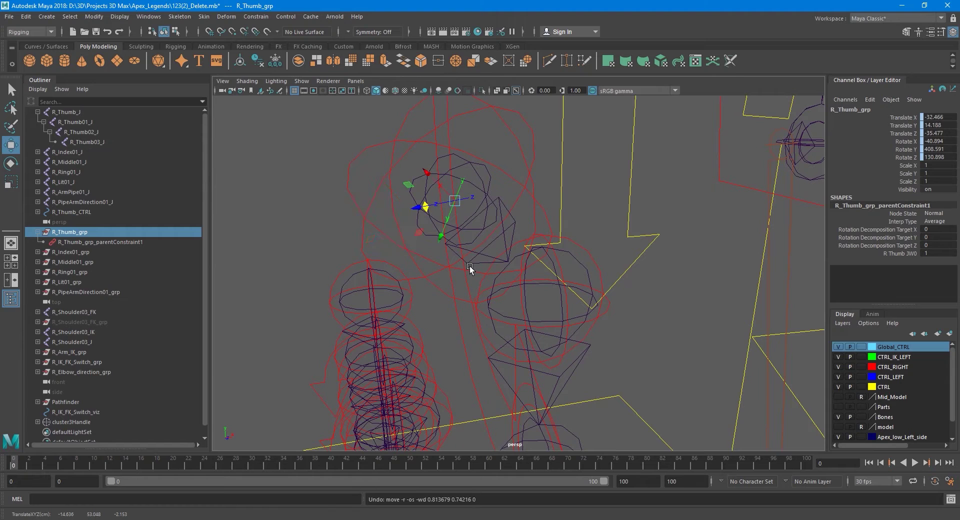
key(q)
alt+middle_drag(464, 233, 453, 242)
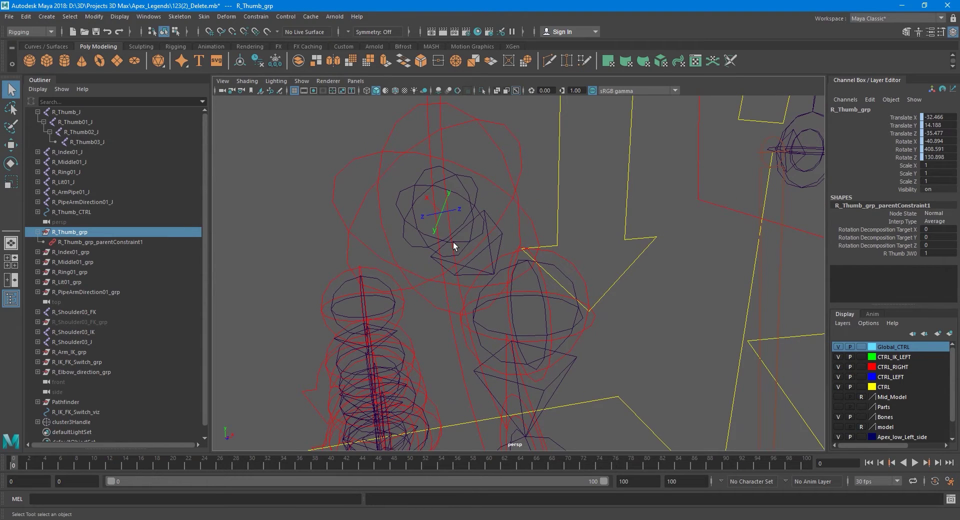
Step: Hide the local rotation axes of R_Thumb_CTRL and display those of R_Thumb_grp
alt+right_drag(452, 207, 468, 229)
click(110, 211)
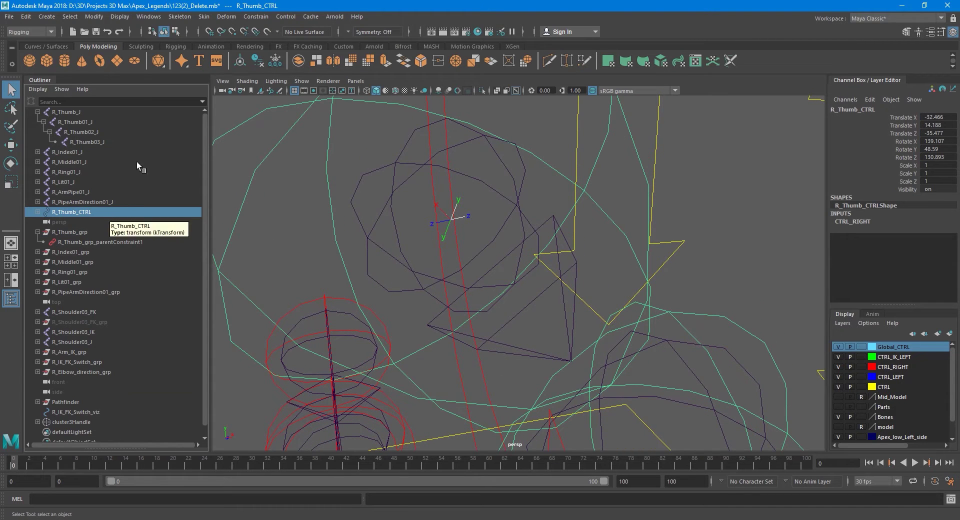
click(120, 17)
mouse_move(189, 134)
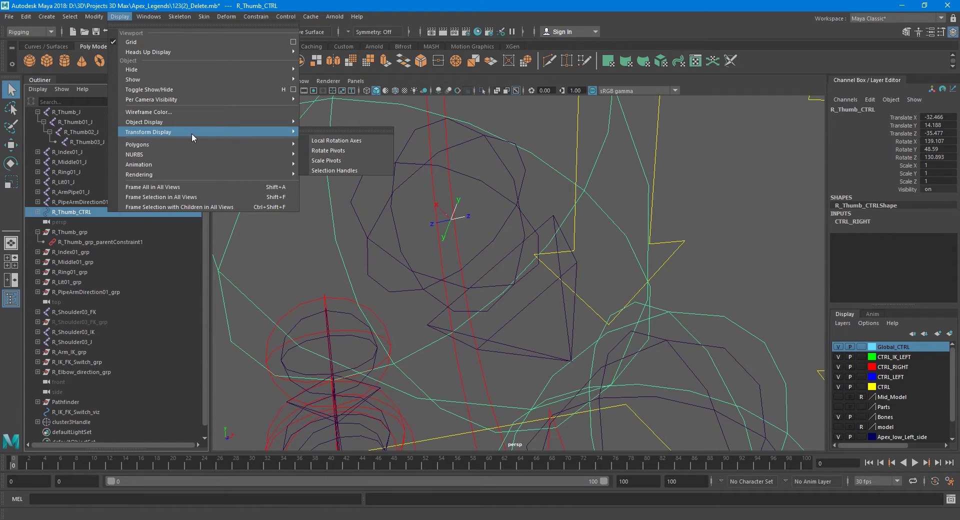
click(339, 141)
scroll(534, 209, down, 5)
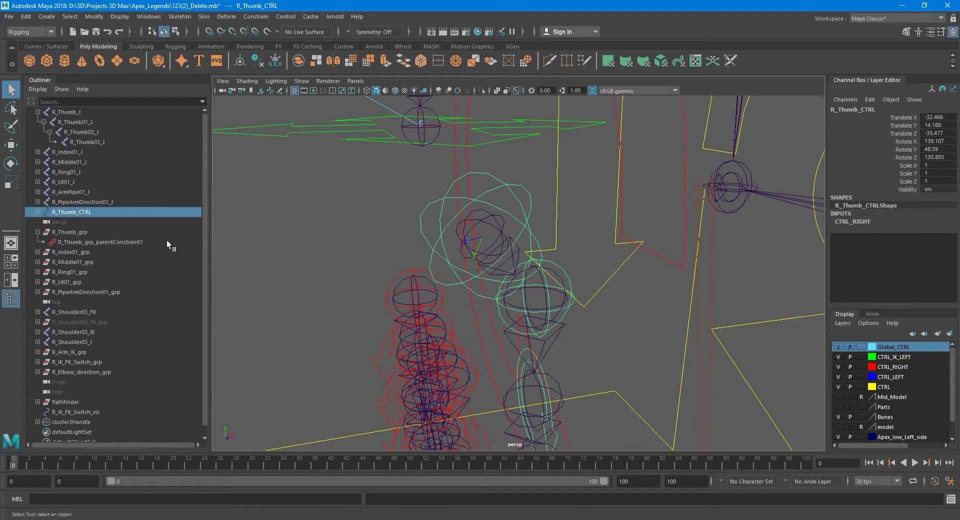
click(117, 232)
click(118, 17)
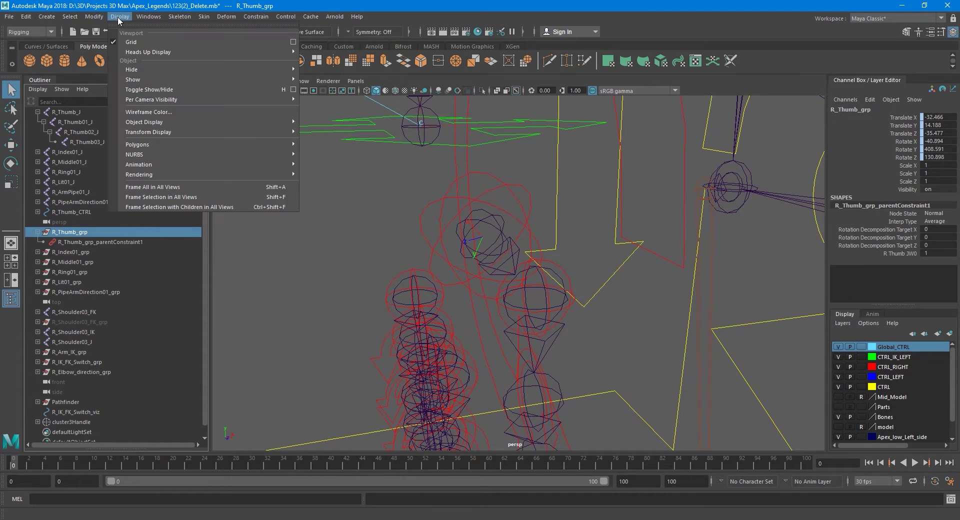
click(333, 142)
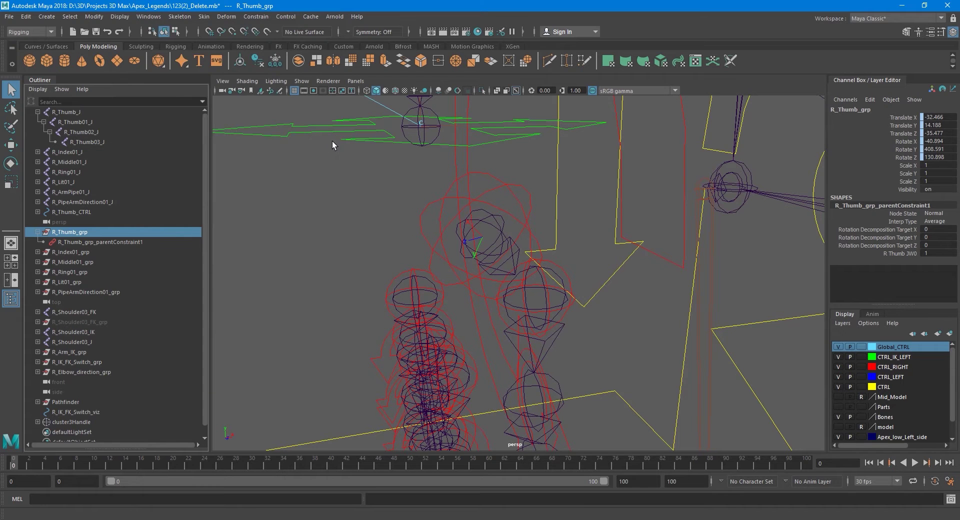
Step: Try moving R_Thumb_grp with the Move tool to compare its axes with the joint, and undo the move
alt+middle_drag(490, 232, 480, 250)
scroll(480, 249, up, 3)
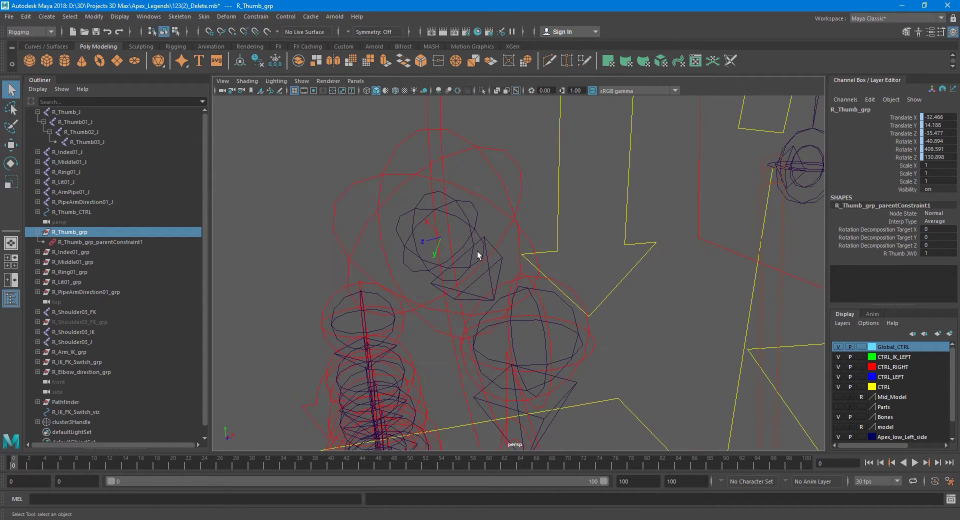
key(w)
mouse_move(474, 256)
alt+mouse_down()
mouse_move(480, 267)
mouse_move(468, 239)
mouse_move(456, 250)
alt+mouse_up()
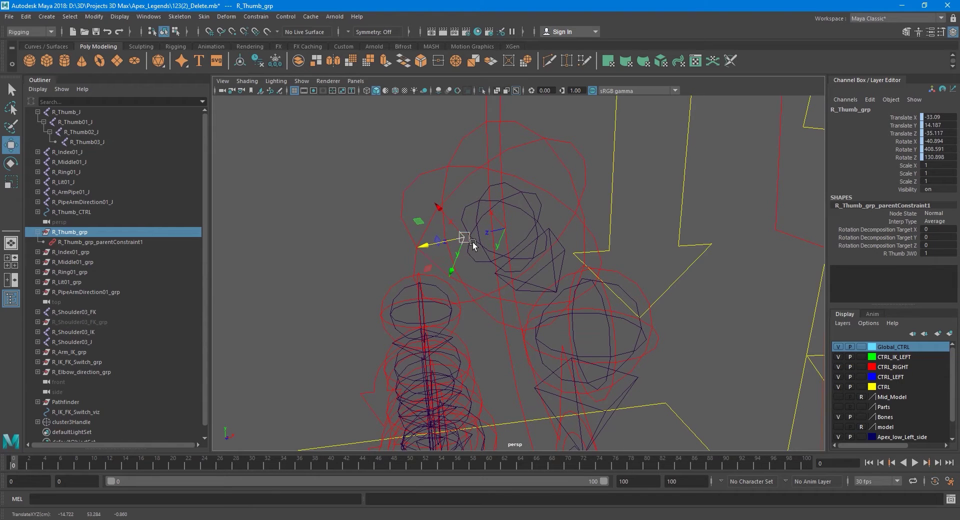
key(ctrl+z)
key(q)
Step: Parent R_Thumb_CTRL under R_Thumb_grp and move its child R_Thumb01_grp out to the top level of the scene hierarchy
click(87, 212)
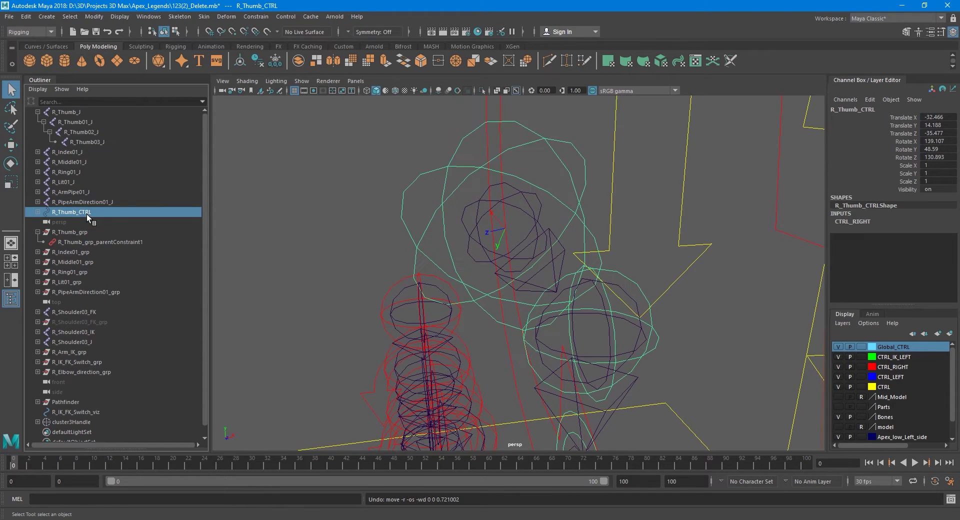
middle_drag(83, 211, 82, 232)
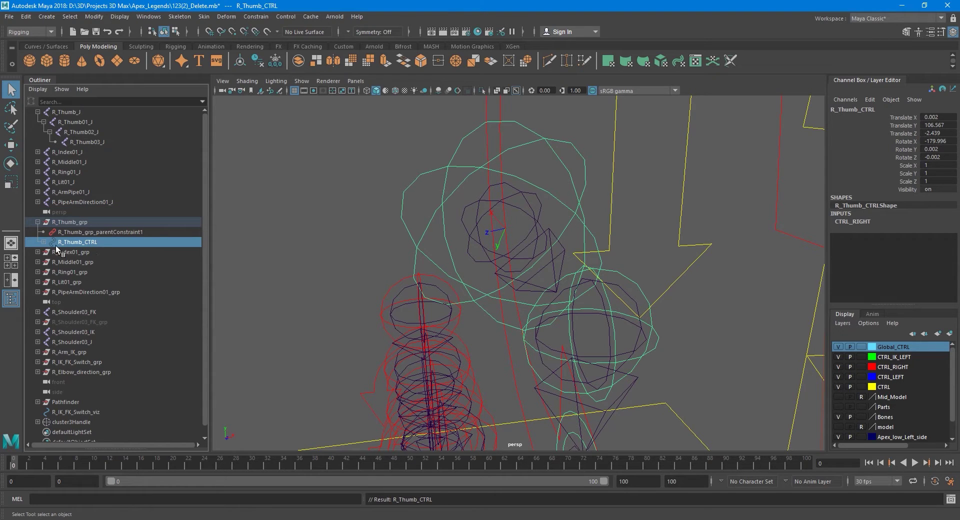
click(43, 241)
click(80, 252)
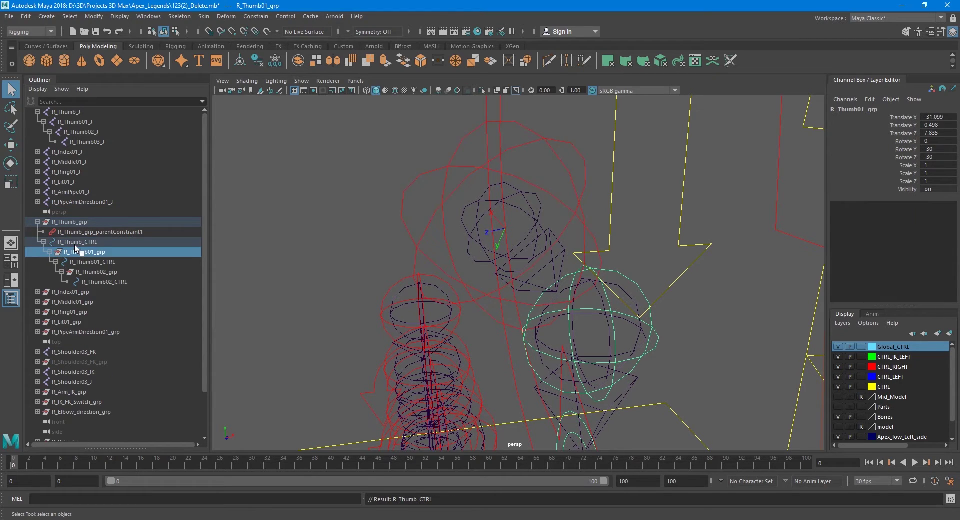
click(75, 244)
click(83, 252)
drag(78, 208, 78, 208)
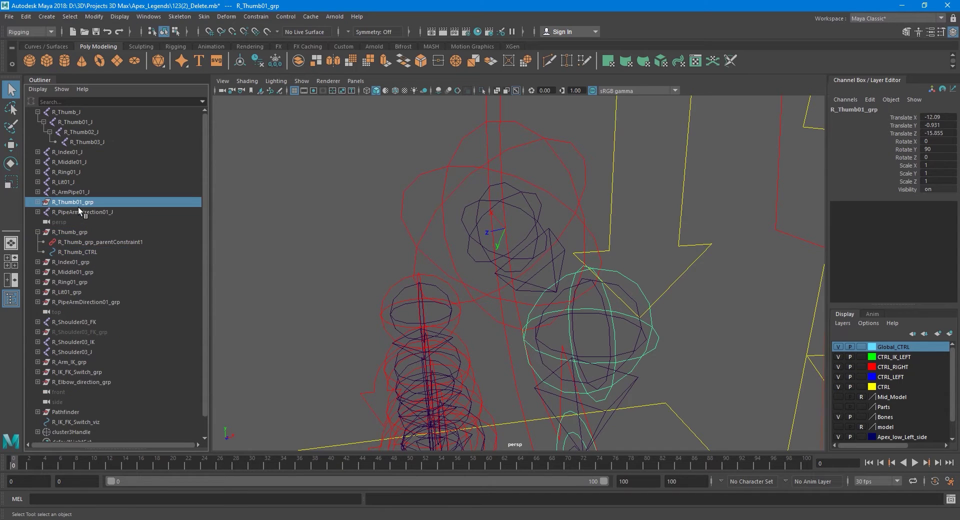
Step: Freeze the transformations of R_Thumb_CTRL
click(82, 252)
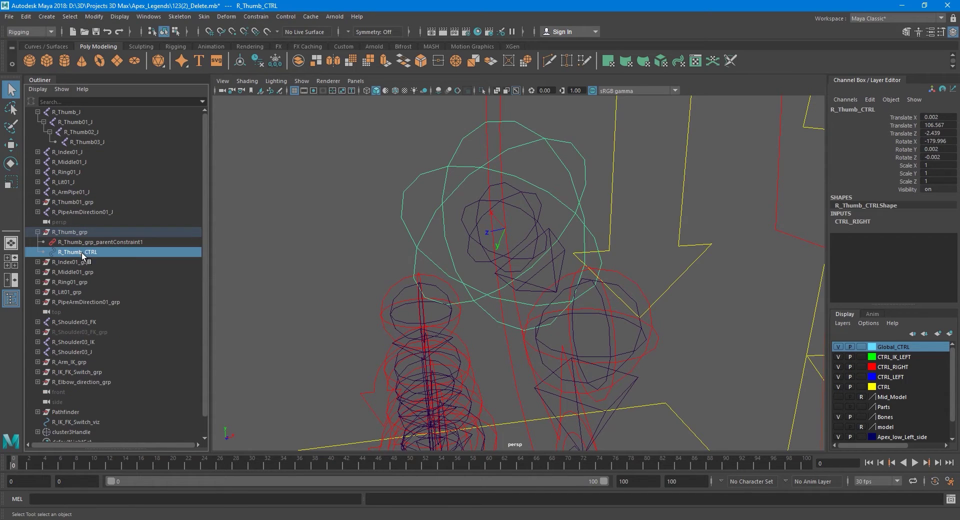
click(93, 17)
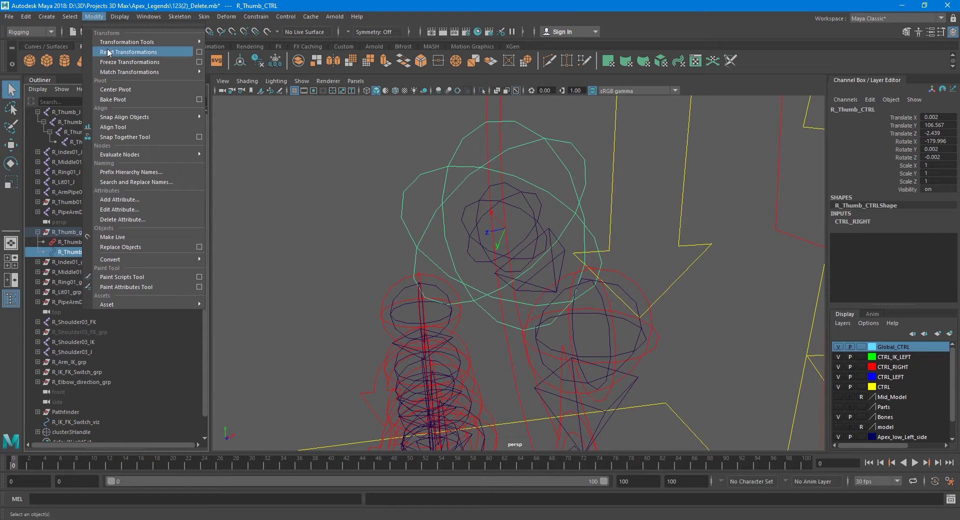
click(130, 62)
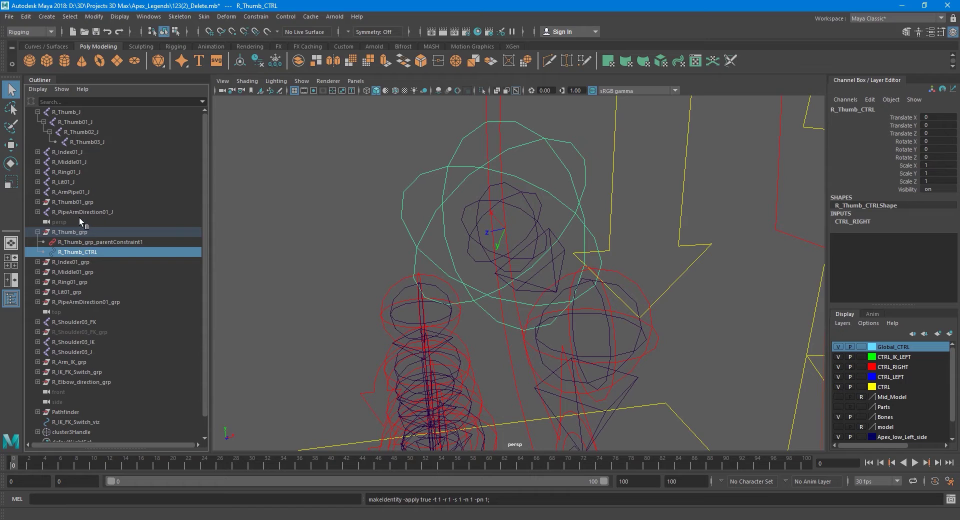
Step: Parent R_Thumb01_grp back under R_Thumb_CTRL and expand the group's hierarchy
click(69, 204)
drag(69, 203, 88, 253)
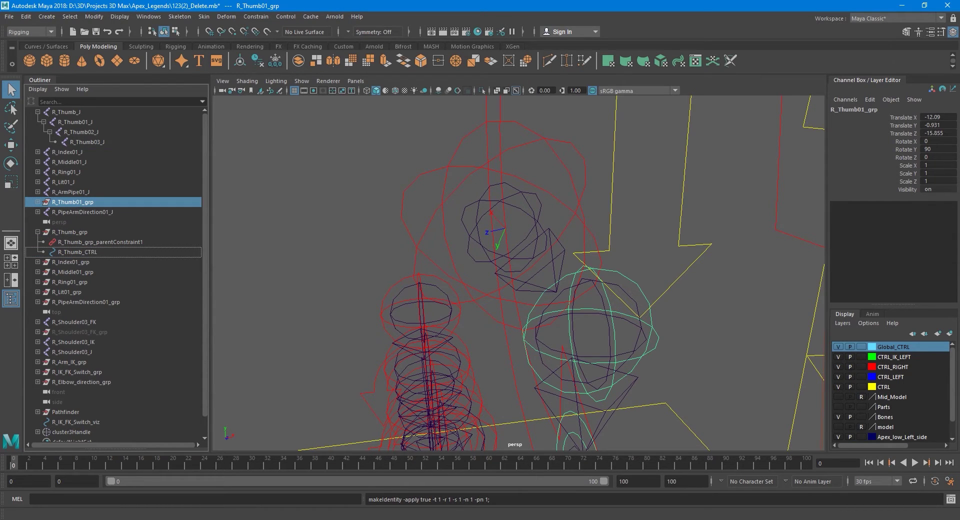
middle_drag(88, 251, 88, 252)
alt+middle_drag(404, 281, 262, 182)
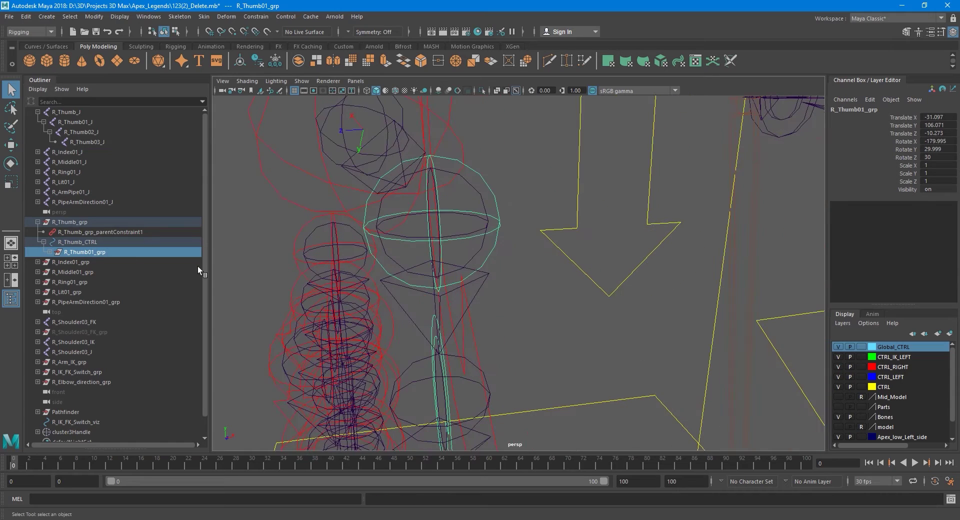
click(49, 252)
alt+drag(240, 243, 354, 255)
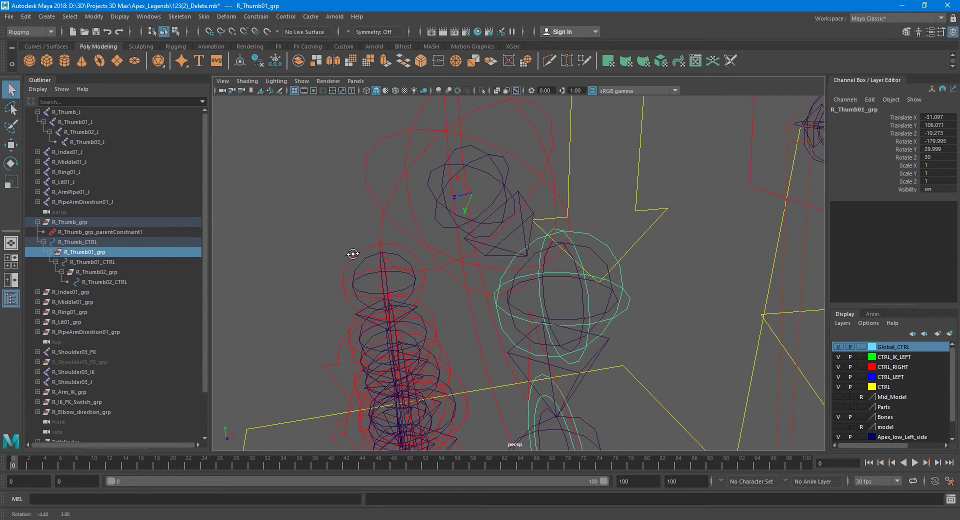
Step: Hide the local rotation axes of the R_Thumb_J joint and of R_Thumb_grp
click(492, 162)
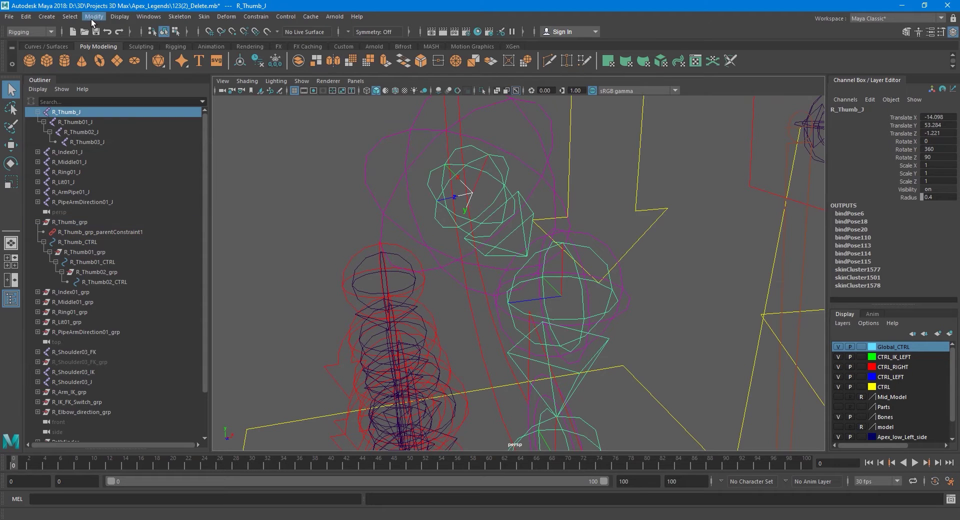
click(119, 18)
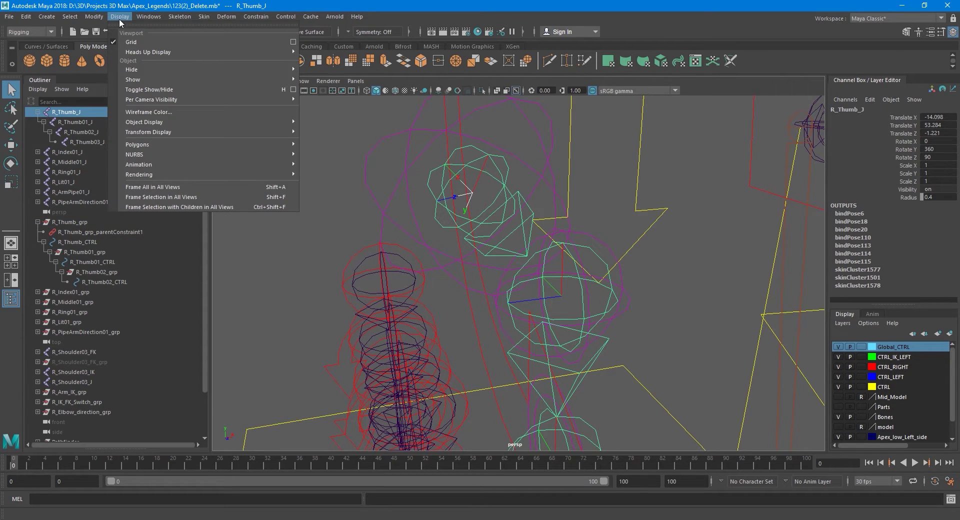
mouse_move(176, 132)
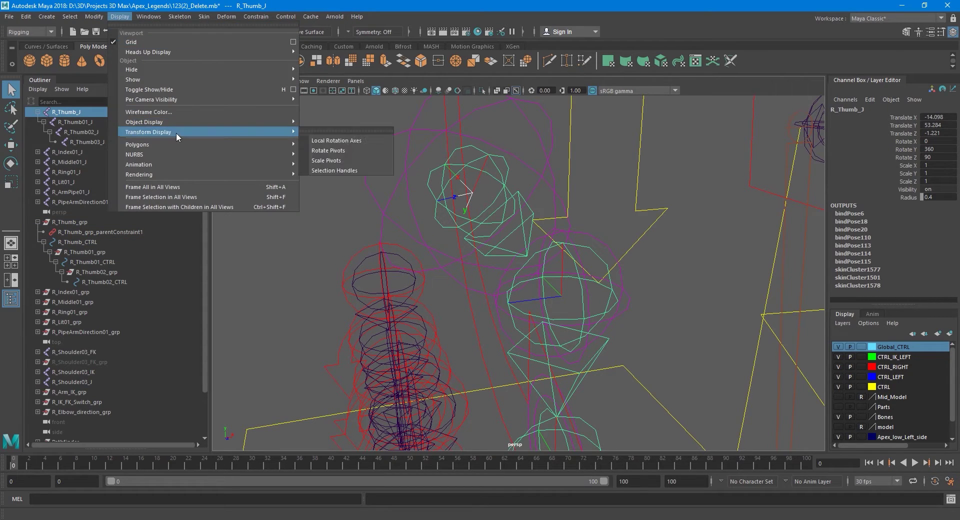
click(349, 142)
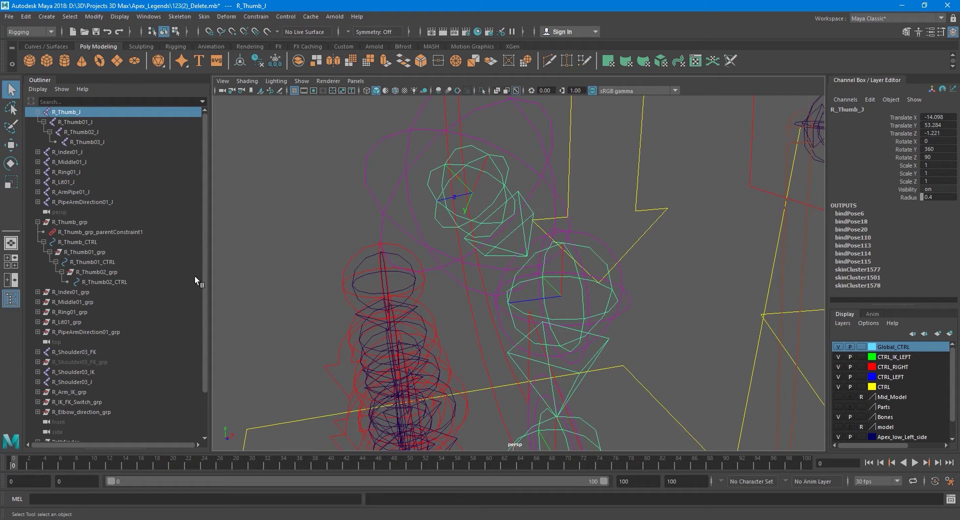
click(73, 222)
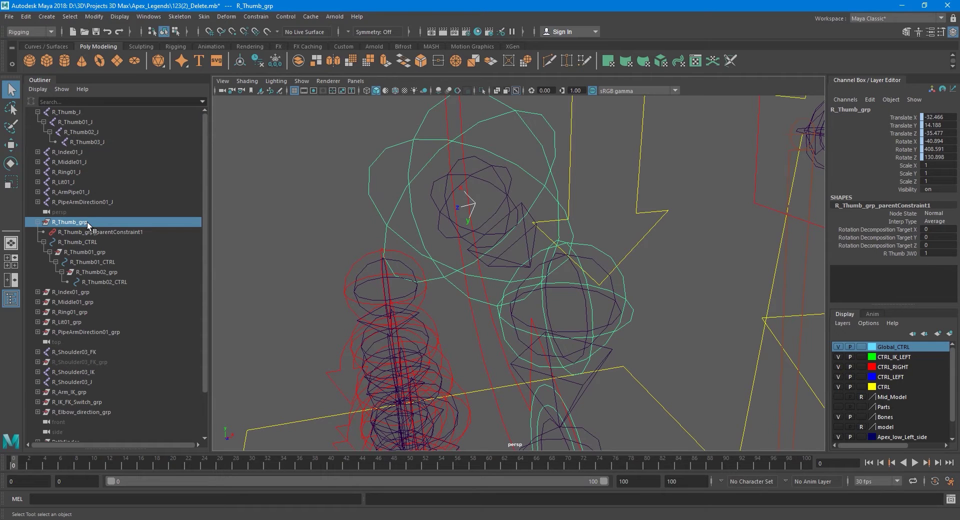
click(86, 17)
mouse_move(147, 156)
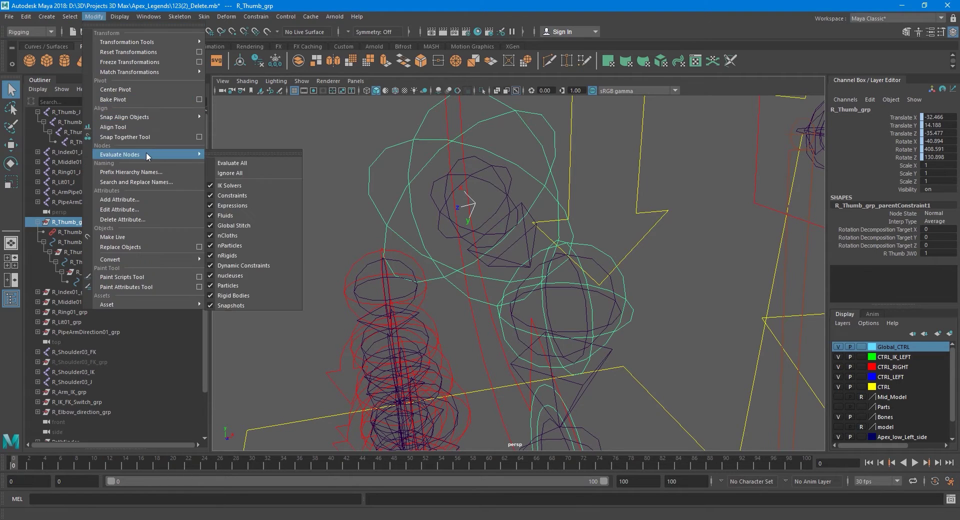
mouse_move(121, 17)
mouse_move(172, 136)
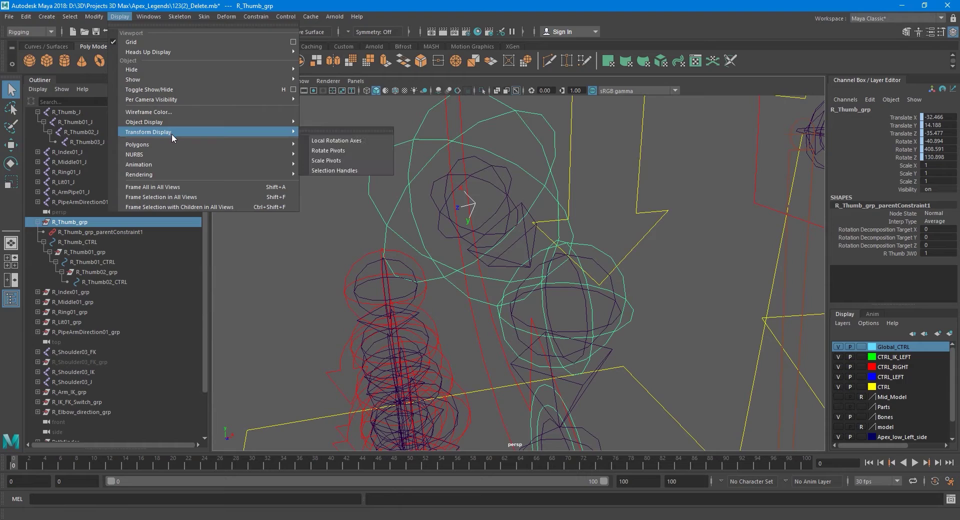
click(343, 140)
Step: Display the local rotation axes of the R_Thumb01_J joint and of R_Thumb01_grp
alt+middle_drag(367, 159, 581, 226)
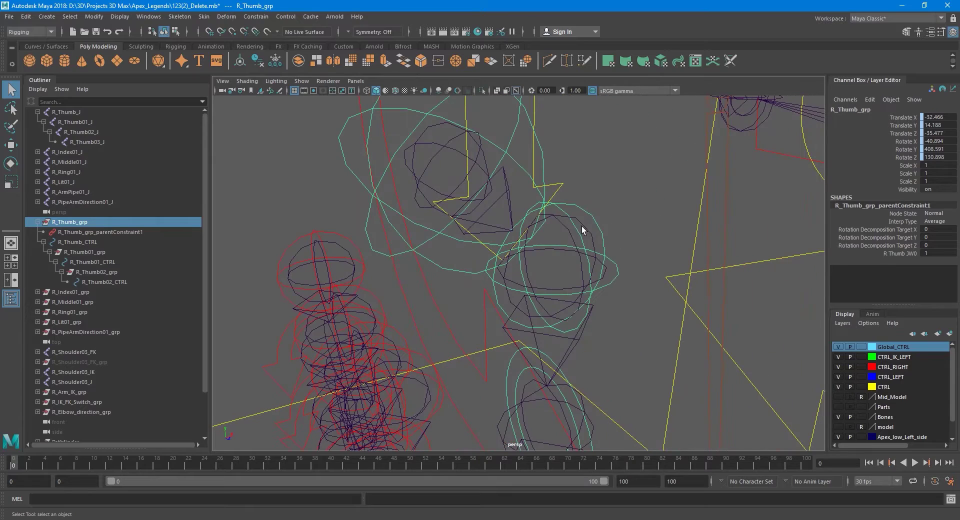
click(572, 246)
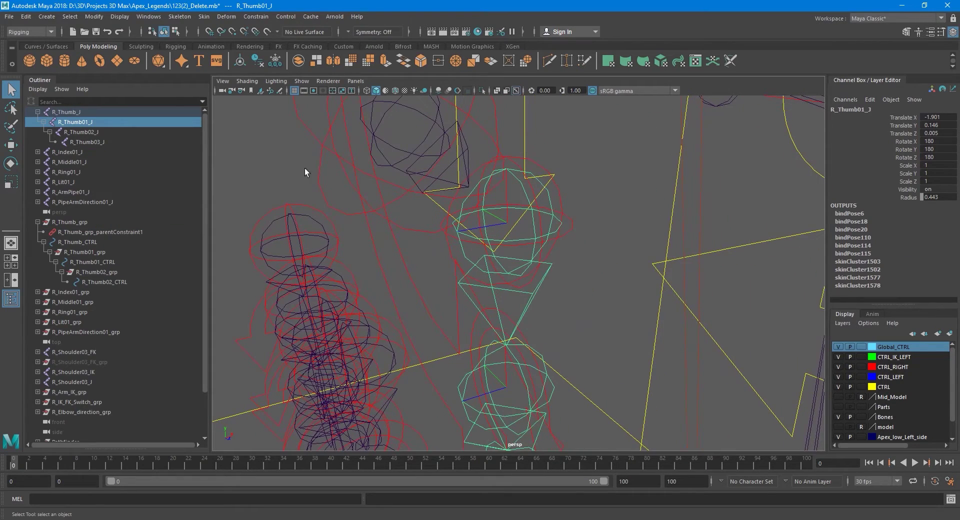
click(119, 17)
mouse_move(183, 132)
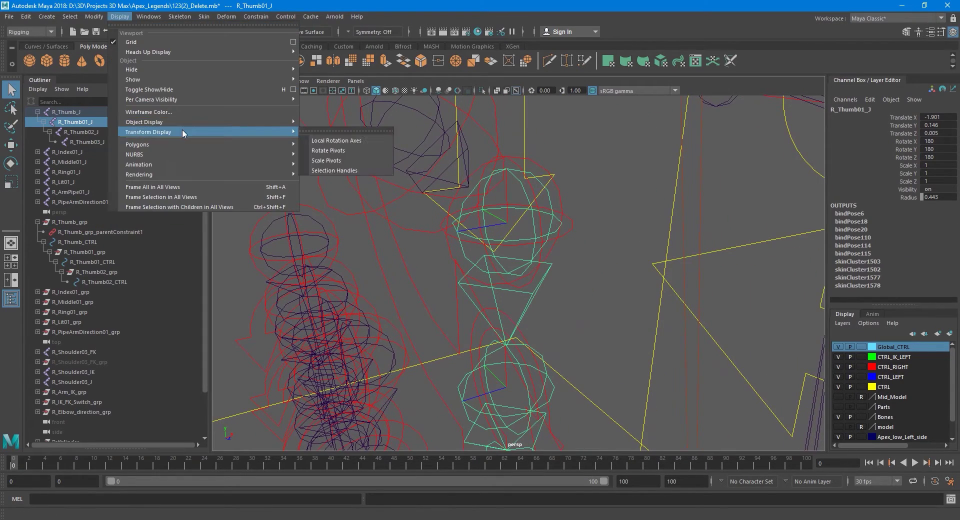
click(325, 141)
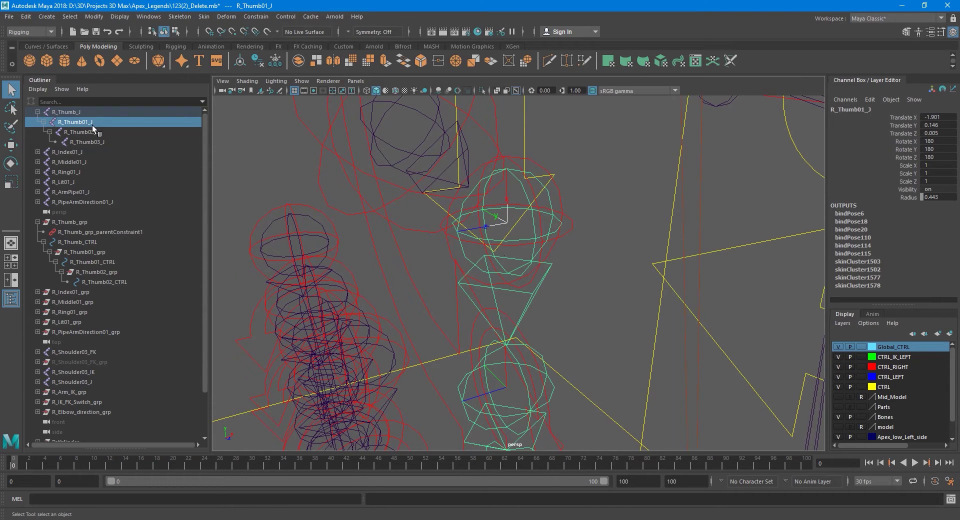
click(86, 253)
key(f)
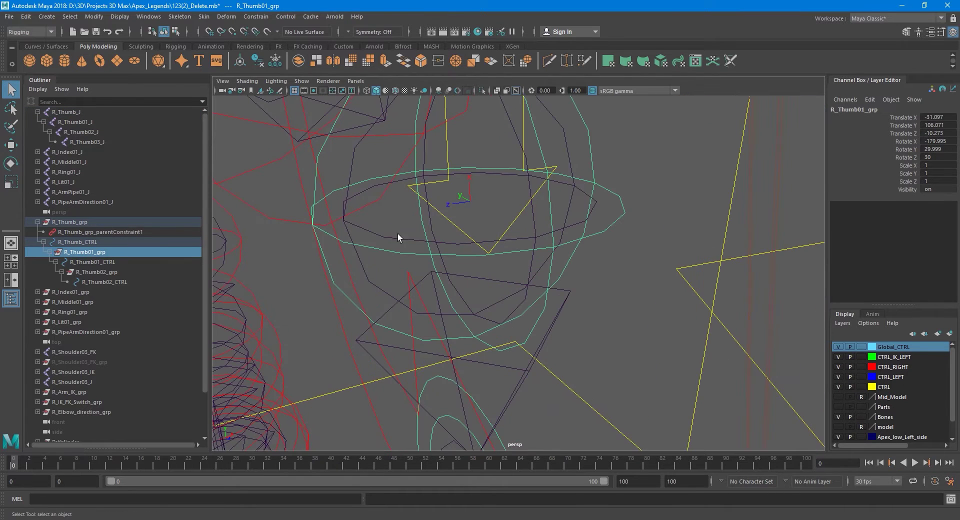
click(120, 17)
mouse_move(279, 134)
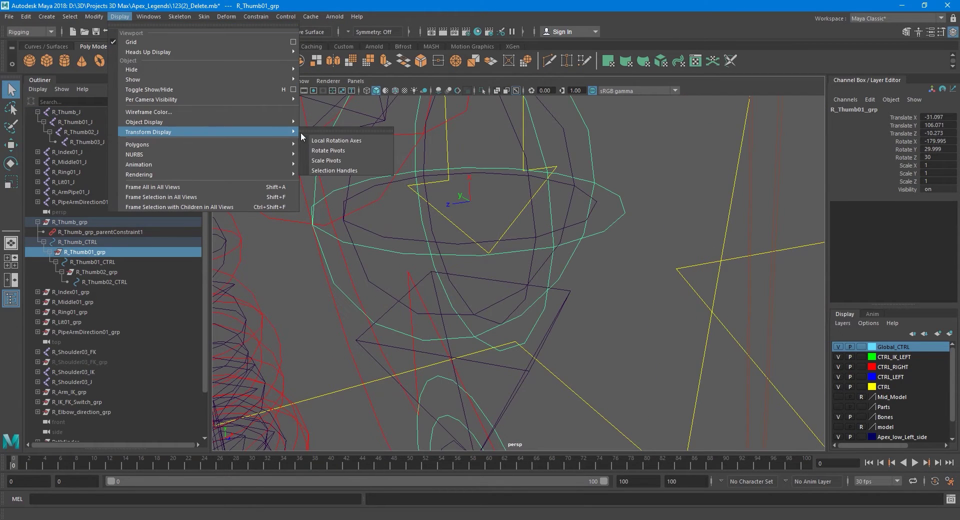
click(326, 142)
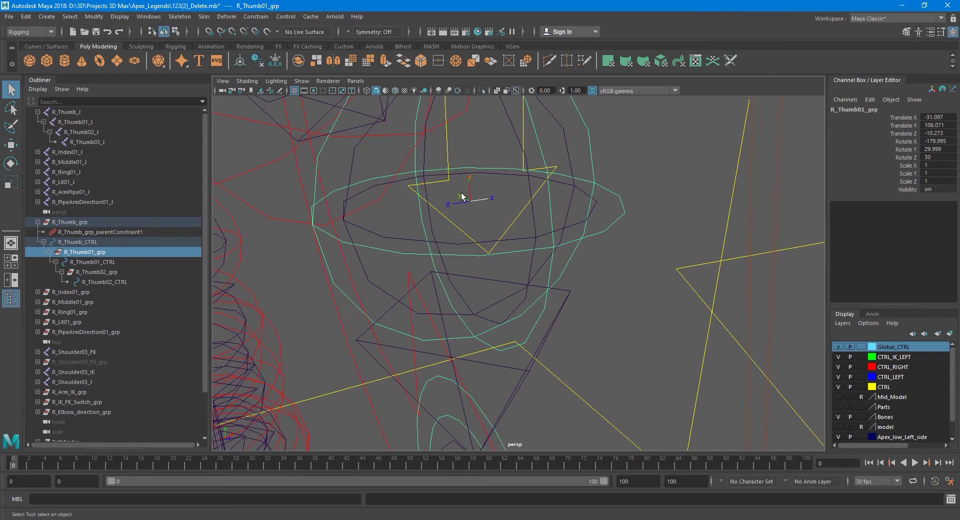
Step: Unparent R_Thumb01_CTRL from R_Thumb01_grp by moving it to the top level of the scene hierarchy
alt+middle_drag(459, 196, 486, 214)
drag(105, 261, 77, 214)
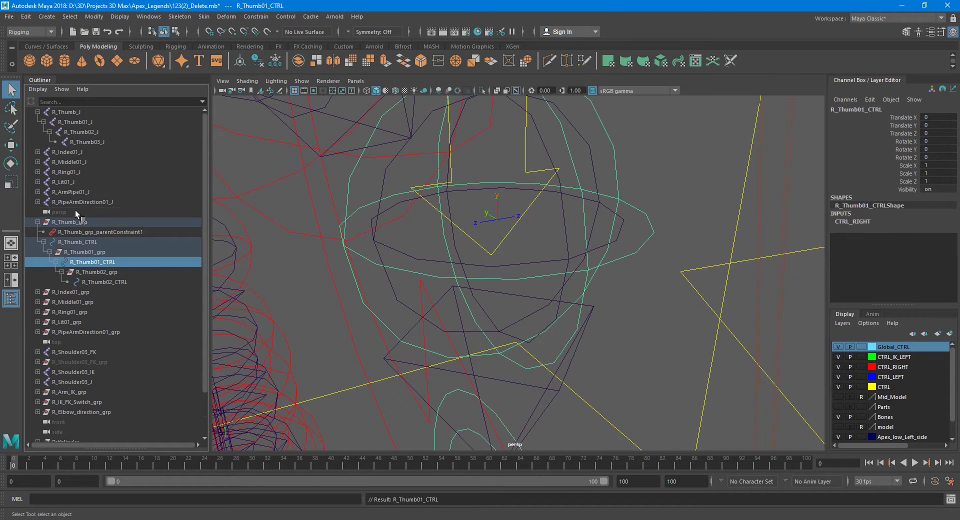
key(ctrl+z)
drag(99, 263, 81, 210)
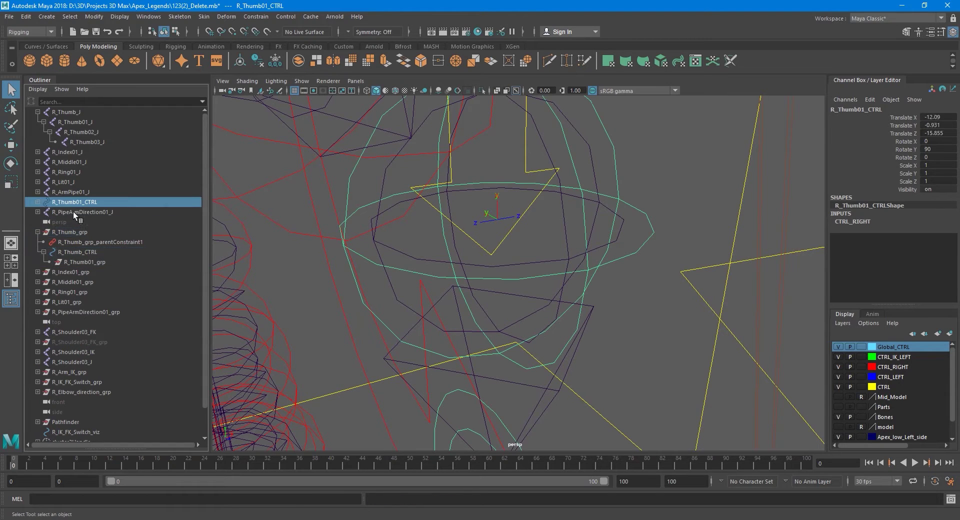
Step: Parent-constrain R_Thumb01_grp to the R_Thumb01_J joint with Maintain Offset off and all translate and rotate axes constrained
click(83, 262)
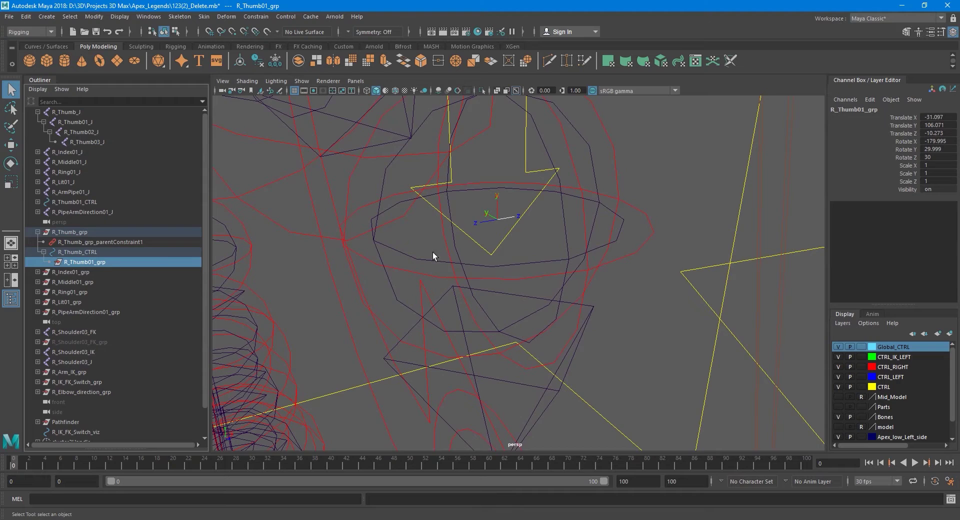
alt+middle_drag(435, 256, 514, 252)
alt+drag(461, 279, 528, 277)
alt+drag(558, 211, 564, 220)
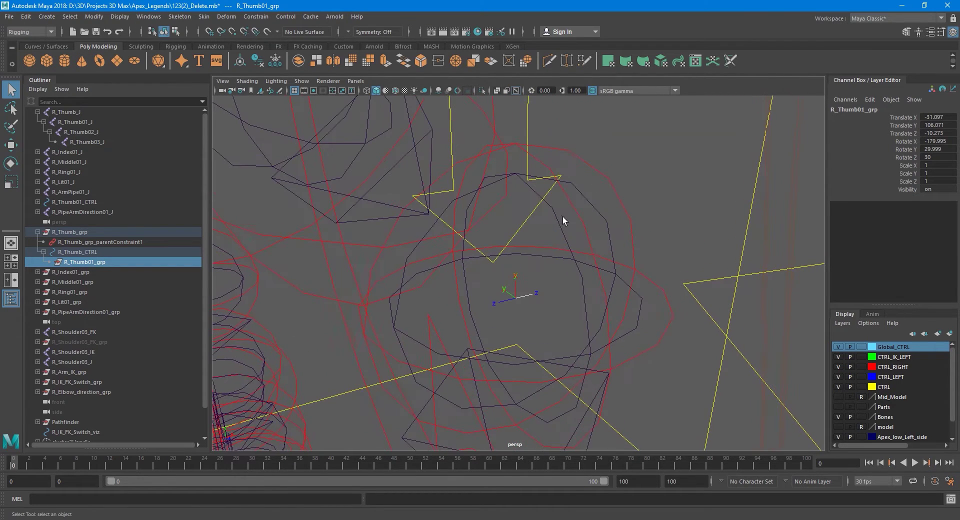
click(563, 238)
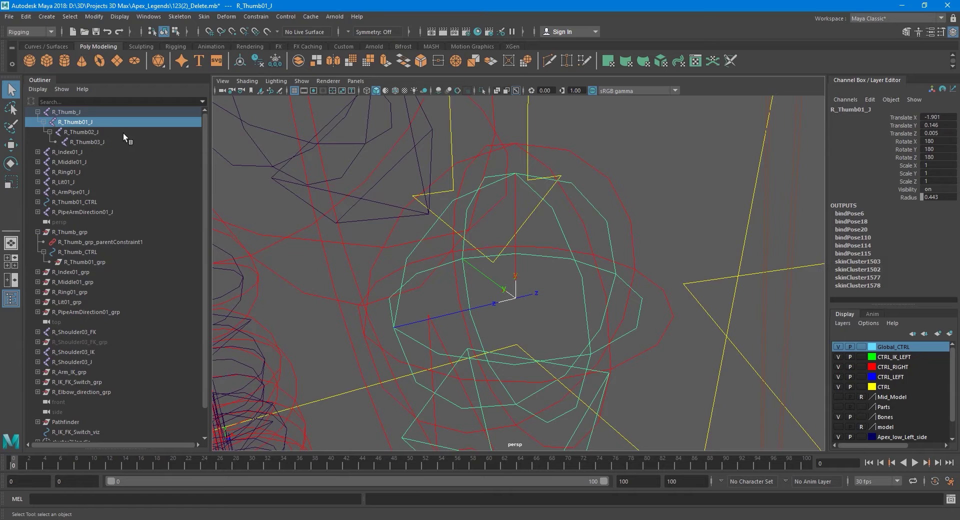
ctrl+click(103, 263)
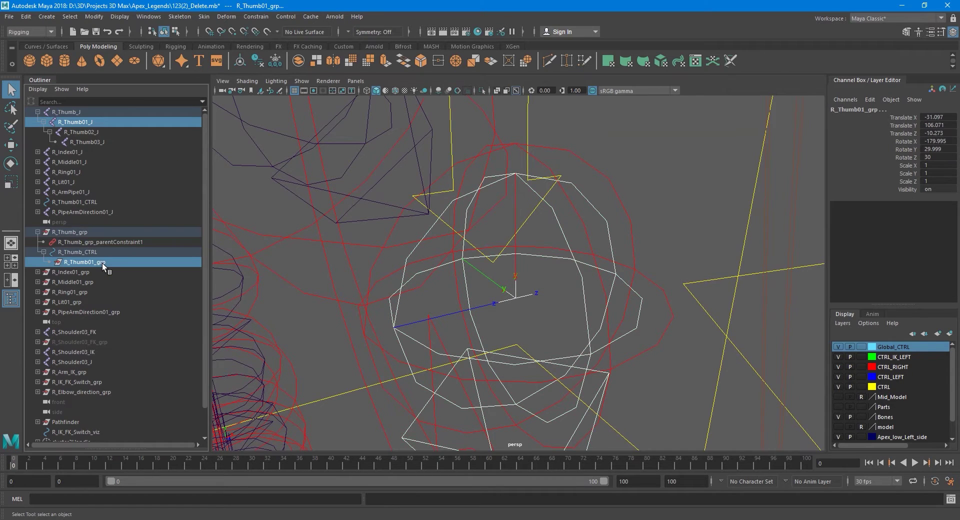
click(256, 16)
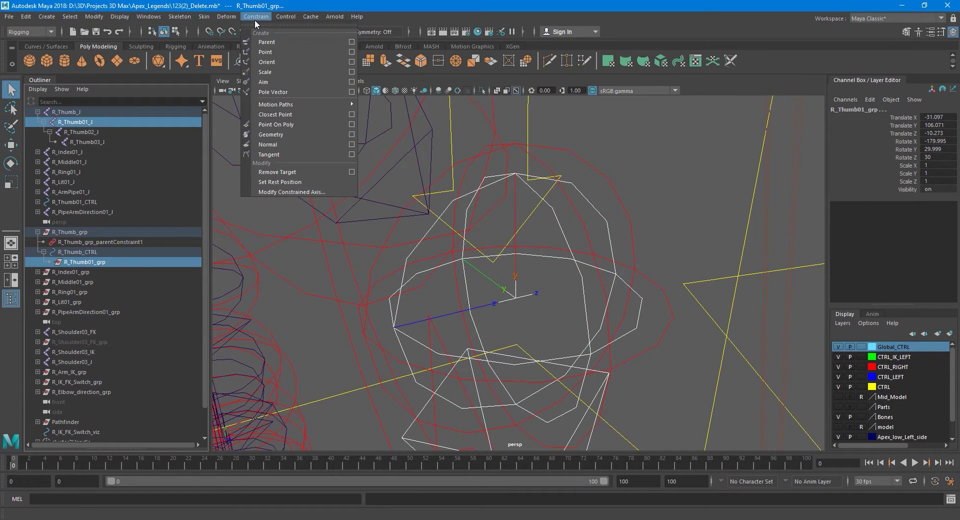
click(353, 43)
click(780, 344)
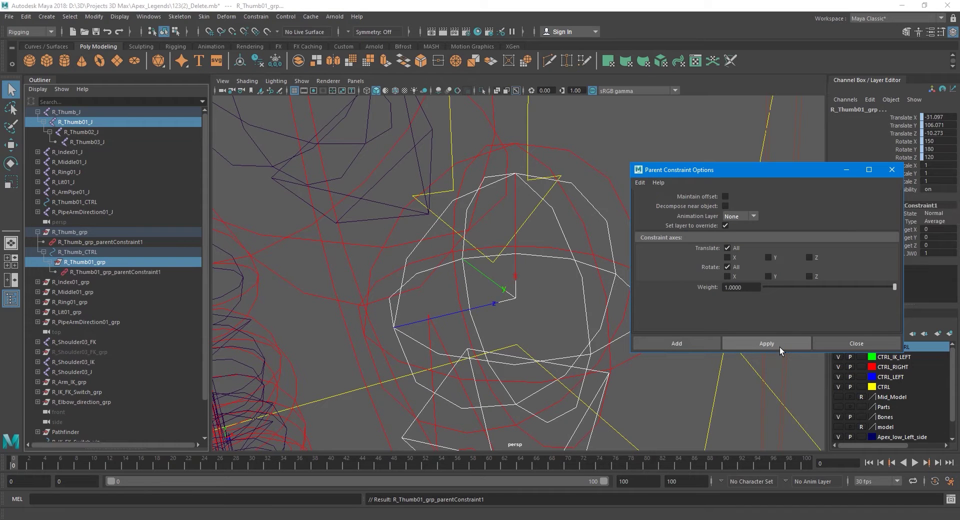
click(829, 343)
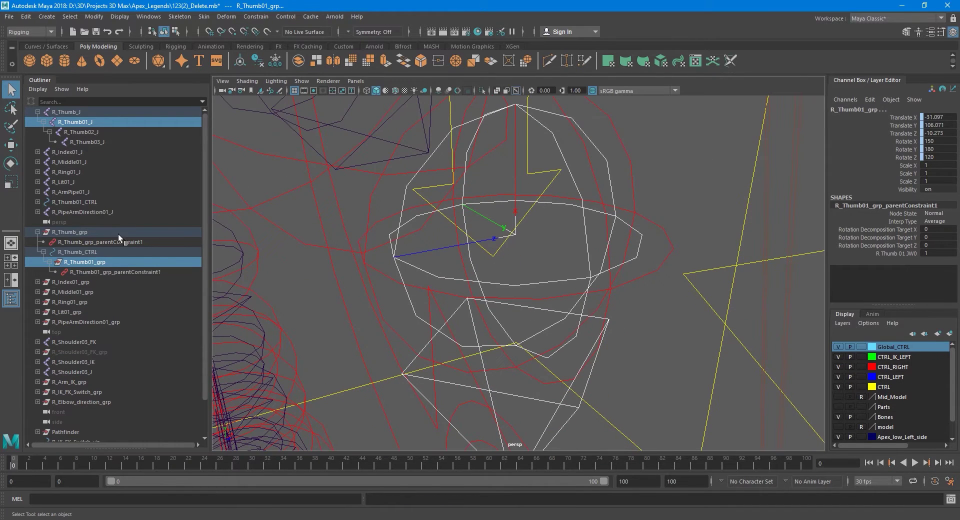
Step: Parent R_Thumb01_CTRL back under R_Thumb01_grp and move its child R_Thumb02_grp out to the top level of the hierarchy
click(79, 203)
middle_drag(80, 206, 91, 263)
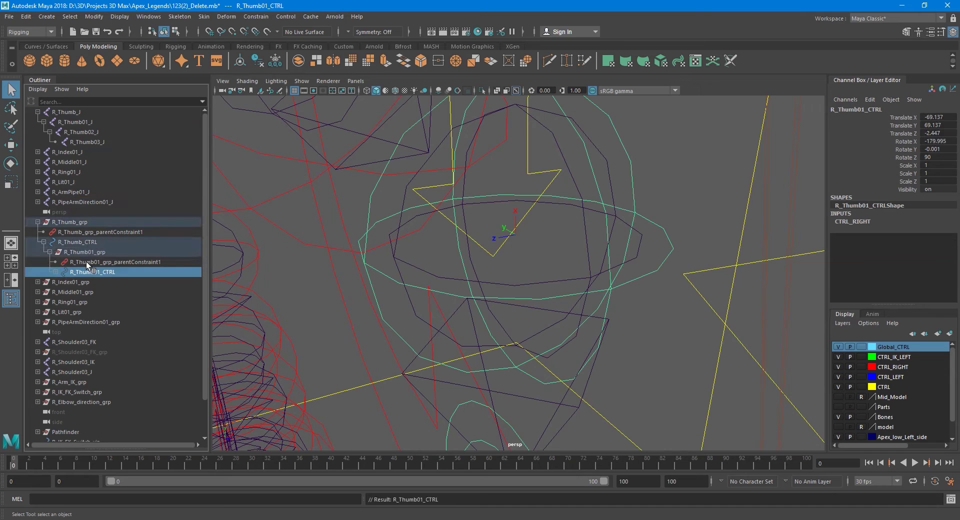
click(55, 272)
click(93, 281)
middle_drag(93, 280, 69, 212)
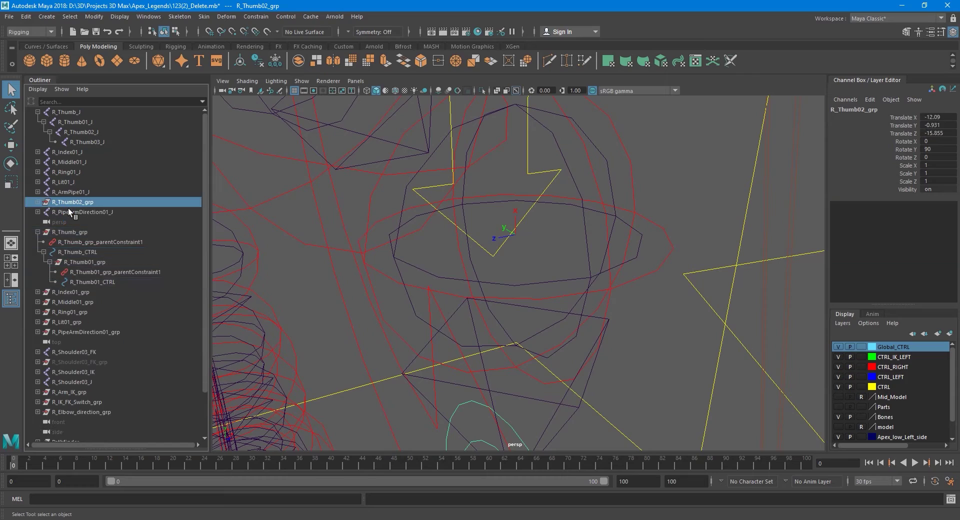
Step: Freeze the transformations of R_Thumb01_CTRL
click(78, 282)
scroll(380, 190, down, 10)
alt+drag(547, 266, 504, 258)
scroll(504, 261, up, 6)
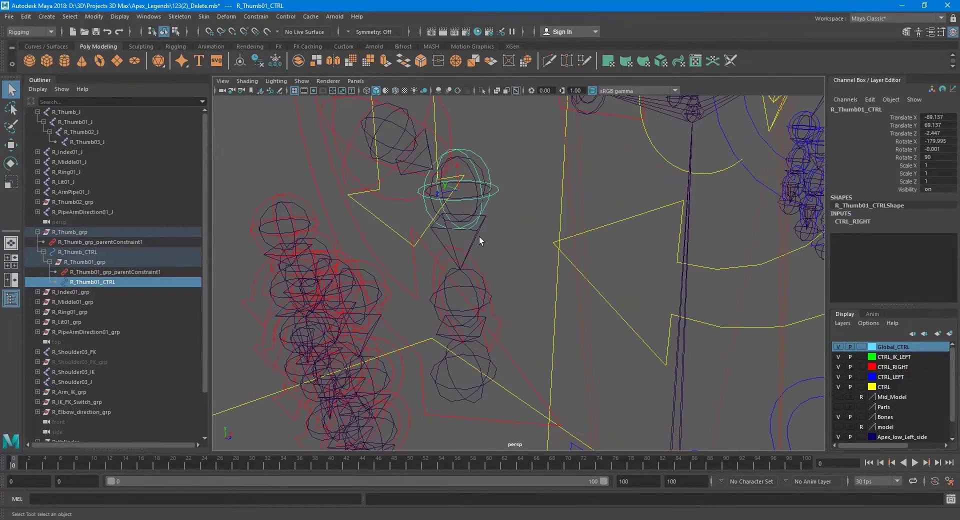
alt+middle_drag(479, 236, 483, 243)
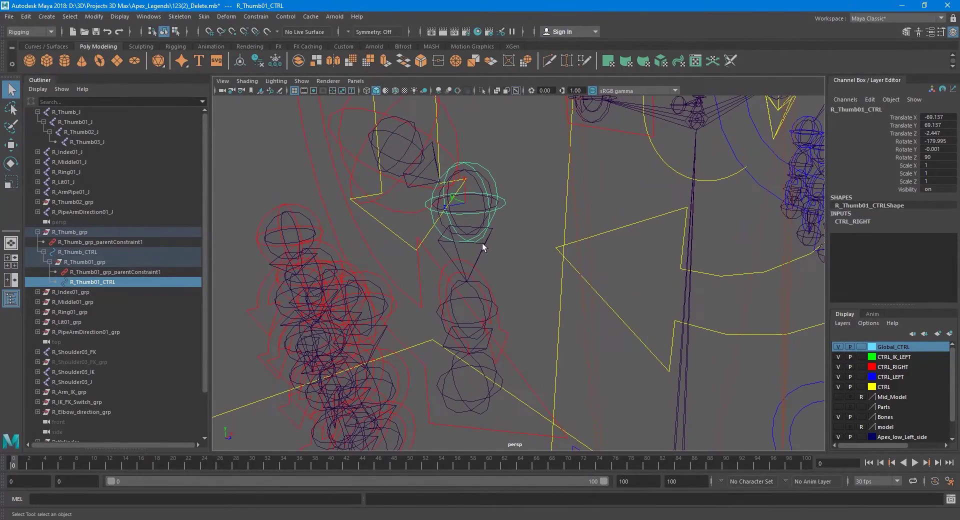
click(86, 15)
click(122, 64)
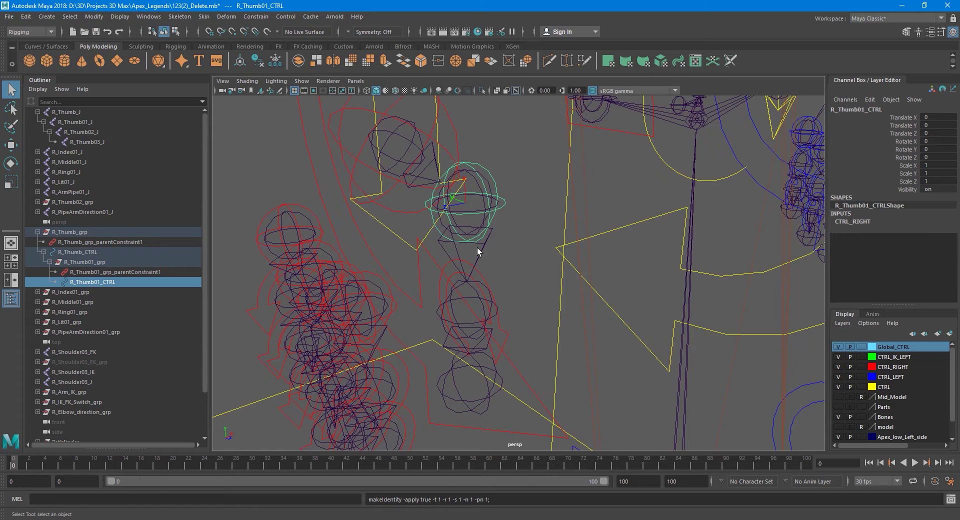
alt+drag(475, 250, 460, 257)
Step: Hide the local rotation axes of R_Thumb01_grp
click(82, 262)
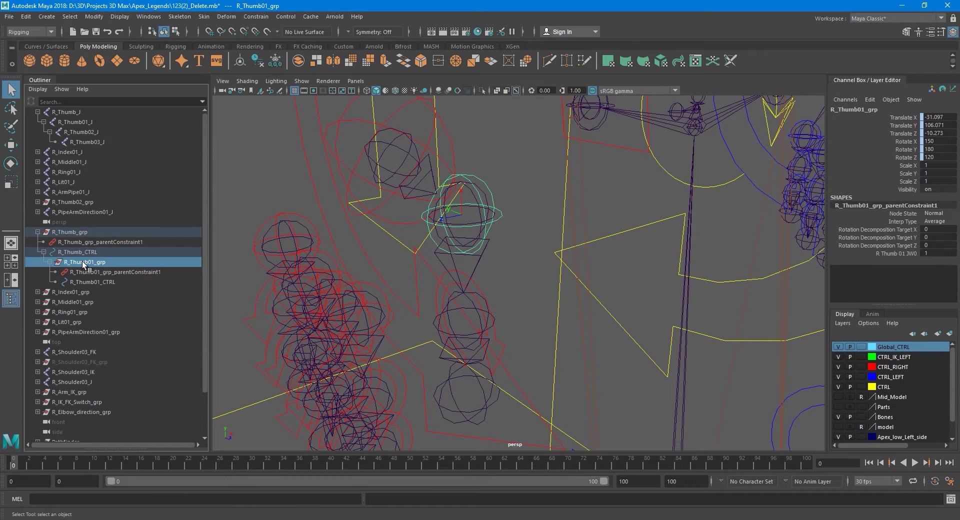
click(119, 16)
mouse_move(172, 122)
mouse_move(271, 134)
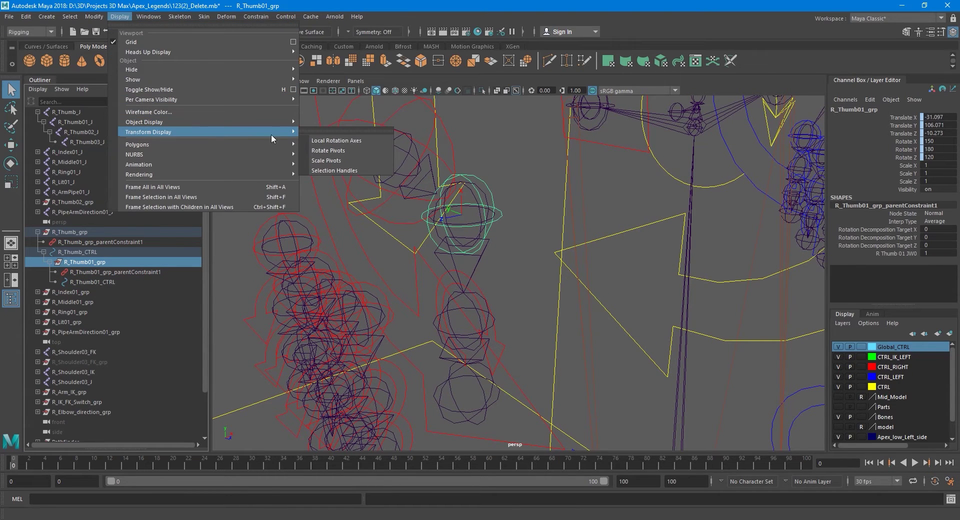
click(345, 141)
alt+middle_drag(510, 220, 512, 241)
scroll(500, 235, up, 3)
alt+middle_drag(438, 178, 473, 205)
Step: Hide the local rotation axes of the R_Thumb01_J joint
click(470, 203)
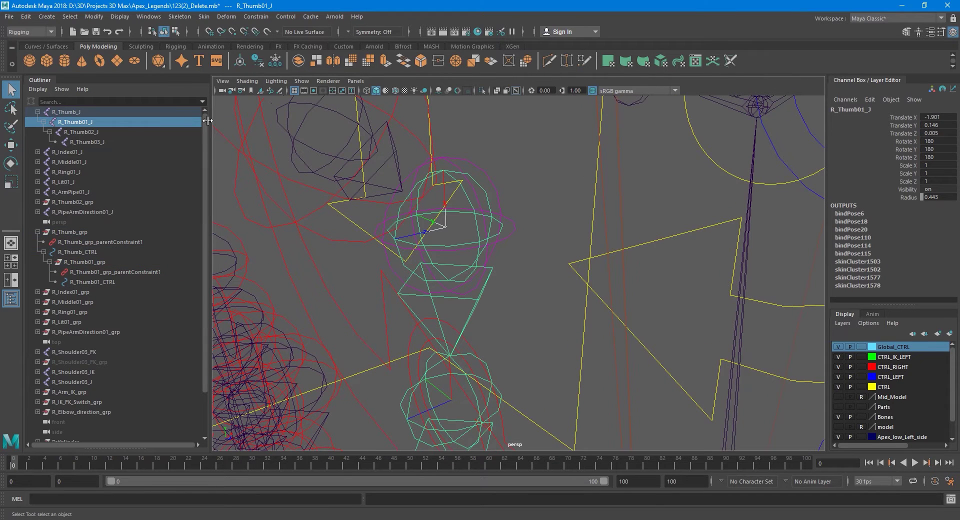
click(119, 16)
mouse_move(175, 122)
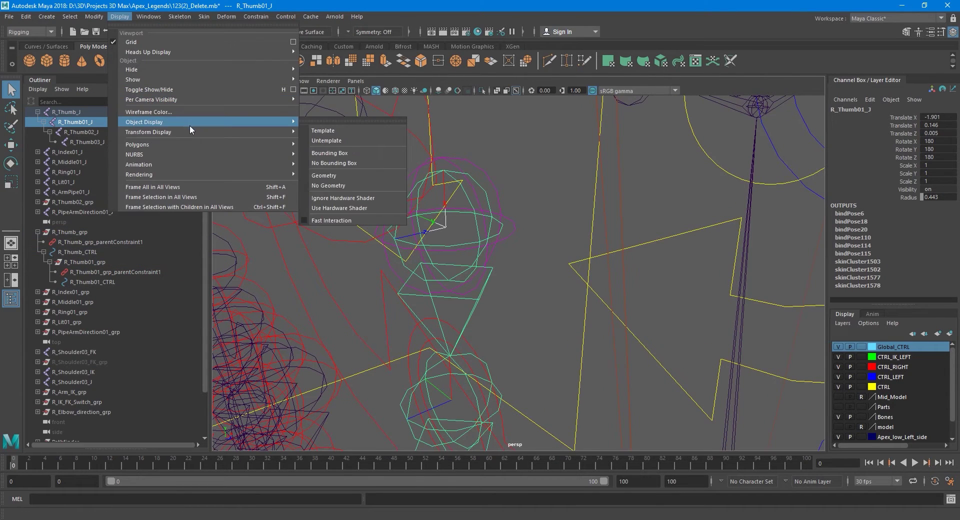
click(319, 139)
alt+drag(468, 226, 514, 229)
alt+drag(491, 265, 516, 266)
scroll(509, 278, up, 2)
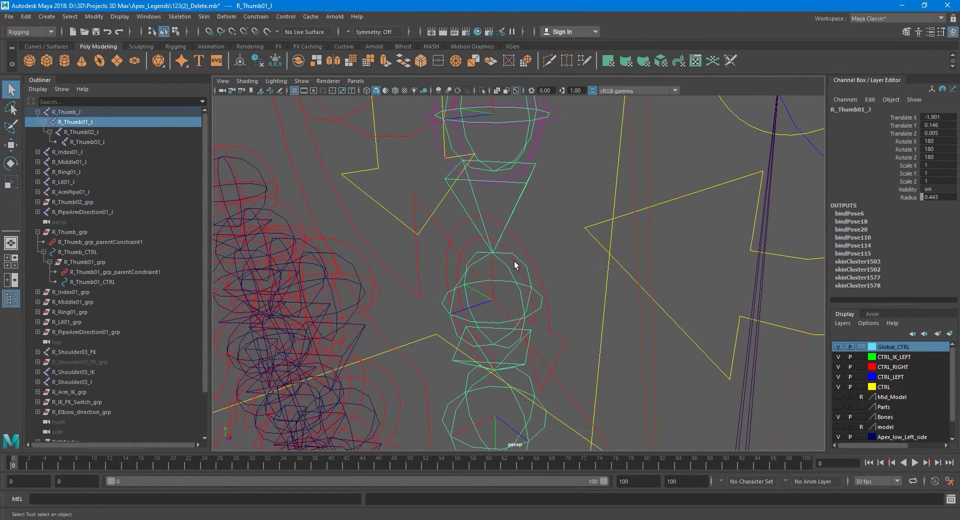
Step: Parent R_Thumb02_grp under R_Thumb01_CTRL and expand the group to show R_Thumb02_CTRL
click(523, 248)
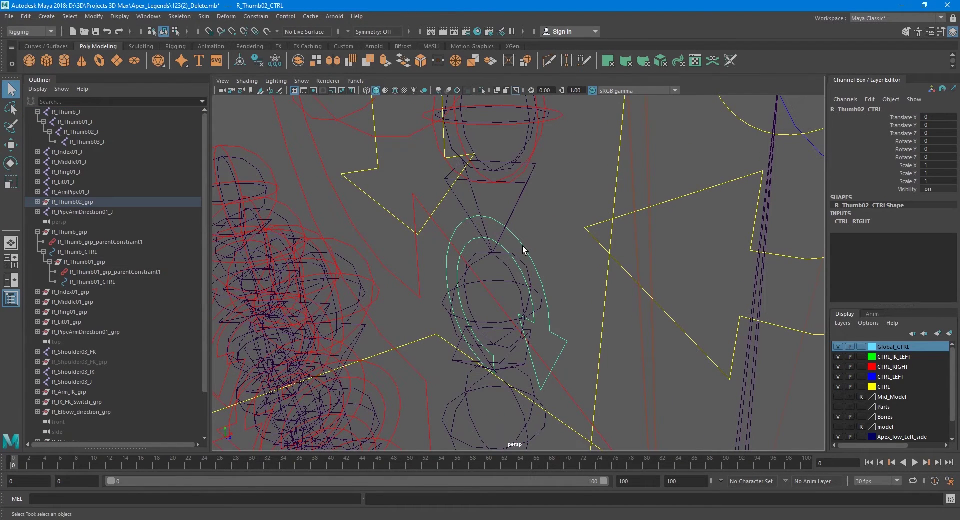
click(71, 203)
middle_drag(69, 204, 98, 284)
click(61, 282)
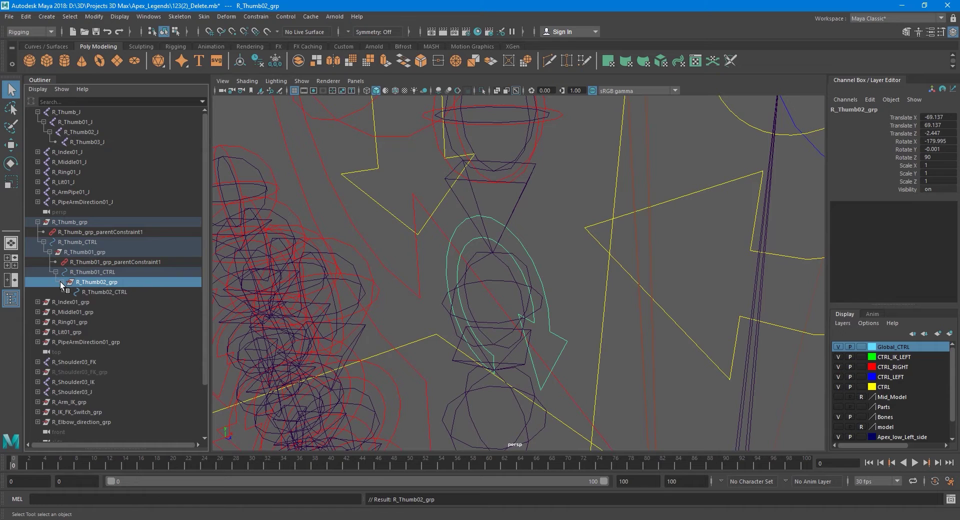
click(102, 291)
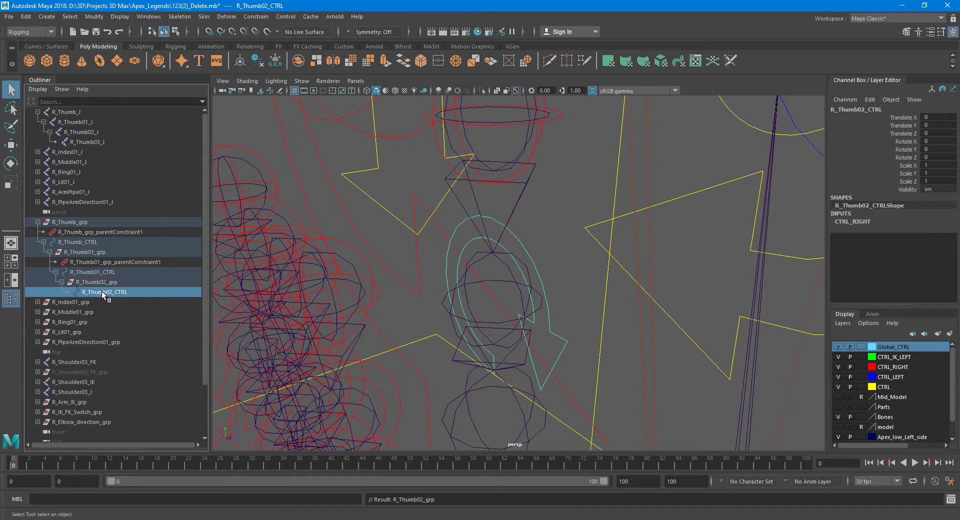
Step: Display the local rotation axes of R_Thumb02_grp
click(100, 283)
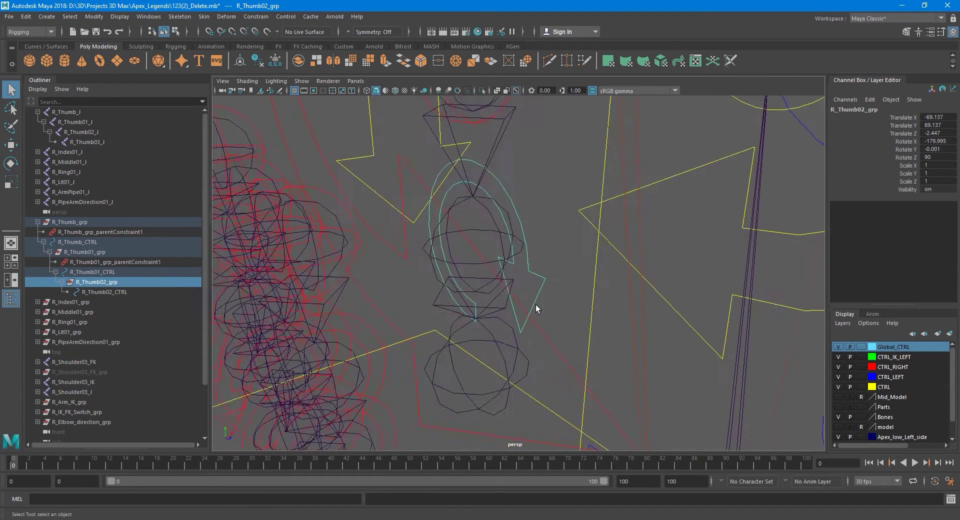
scroll(515, 300, down, 5)
alt+drag(491, 293, 491, 285)
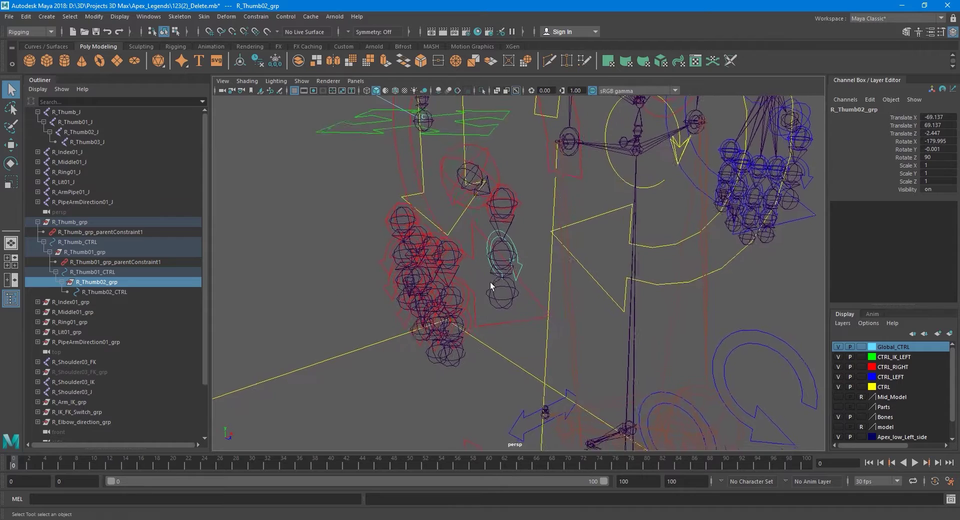
scroll(496, 255, up, 6)
scroll(498, 263, down, 3)
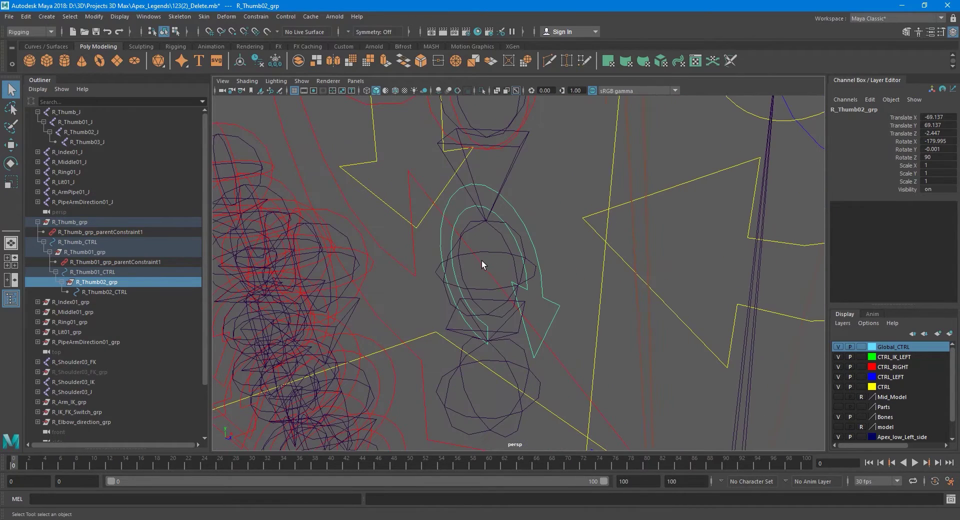
click(120, 17)
mouse_move(167, 132)
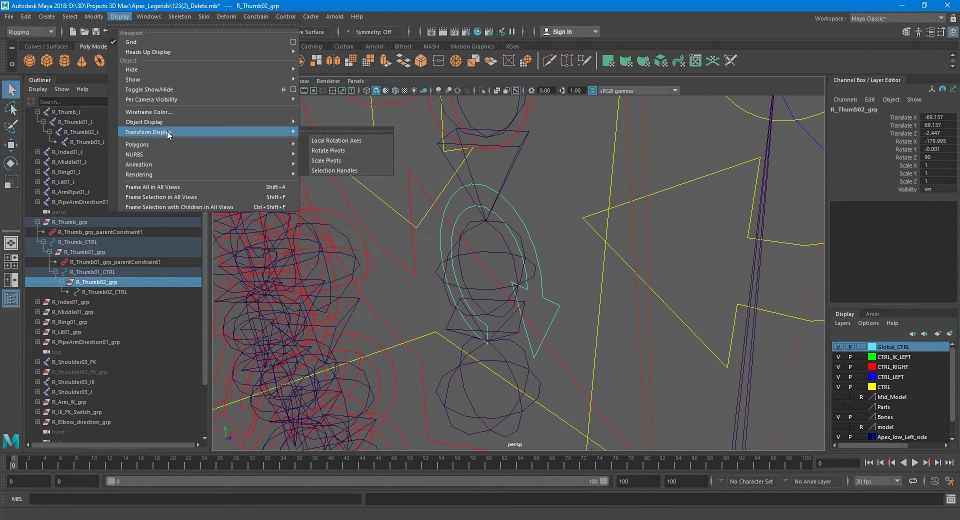
click(330, 140)
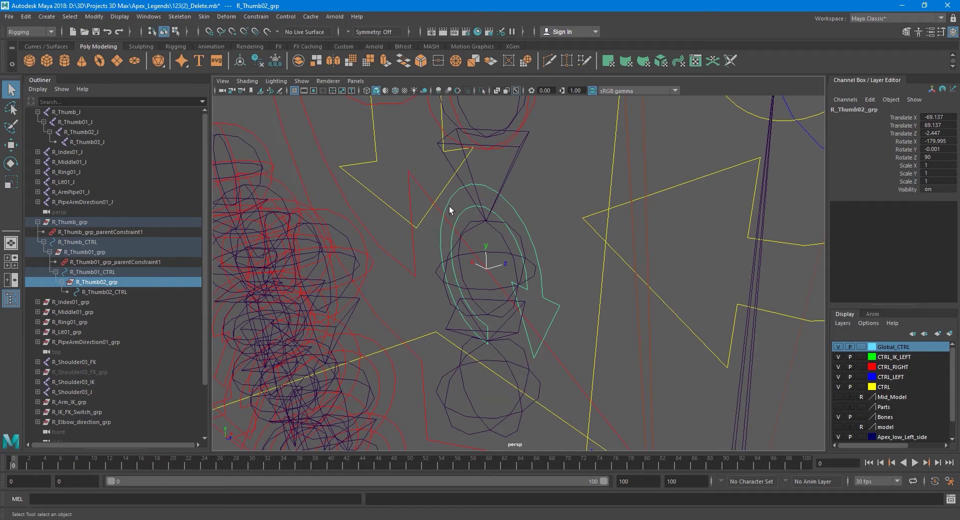
Step: Display the local rotation axes of the R_Thumb02_J joint for comparison with those of its control group
click(504, 240)
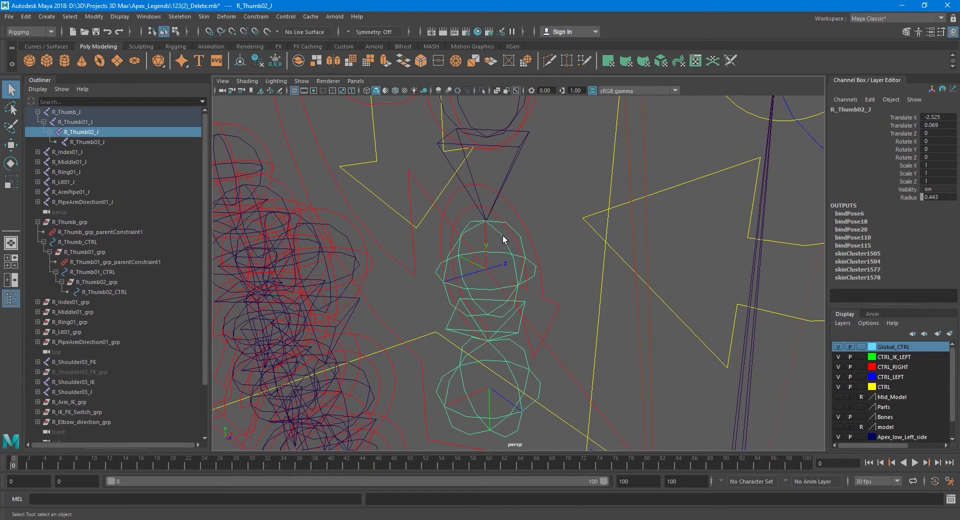
click(120, 17)
mouse_move(173, 133)
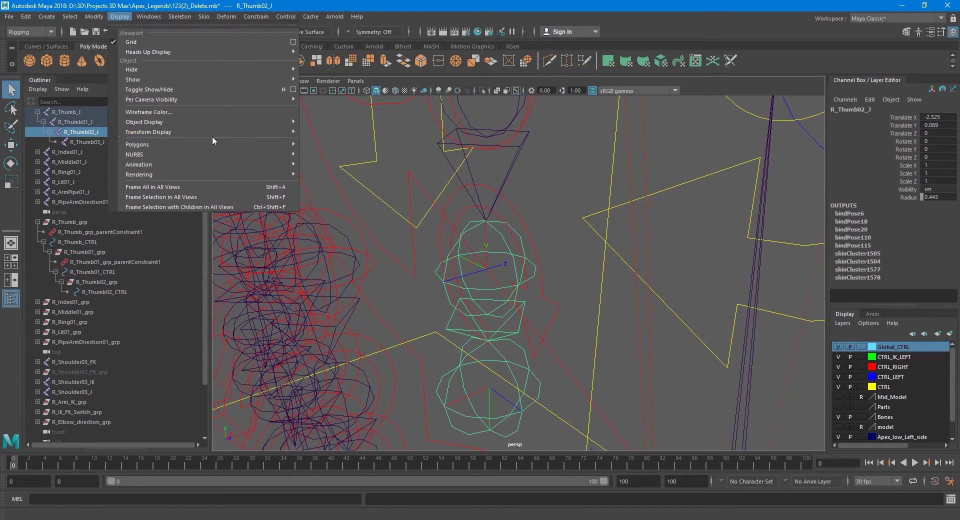
click(333, 140)
alt+middle_drag(552, 282, 556, 265)
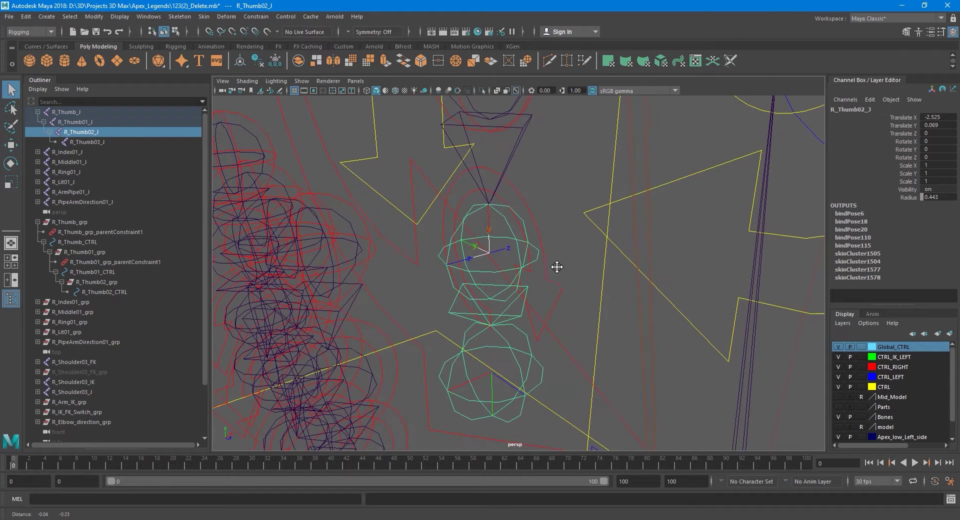
Step: Unparent R_Thumb02_CTRL to the top level of the scene hierarchy and select the emptied R_Thumb02_grp
click(118, 292)
drag(116, 292, 82, 209)
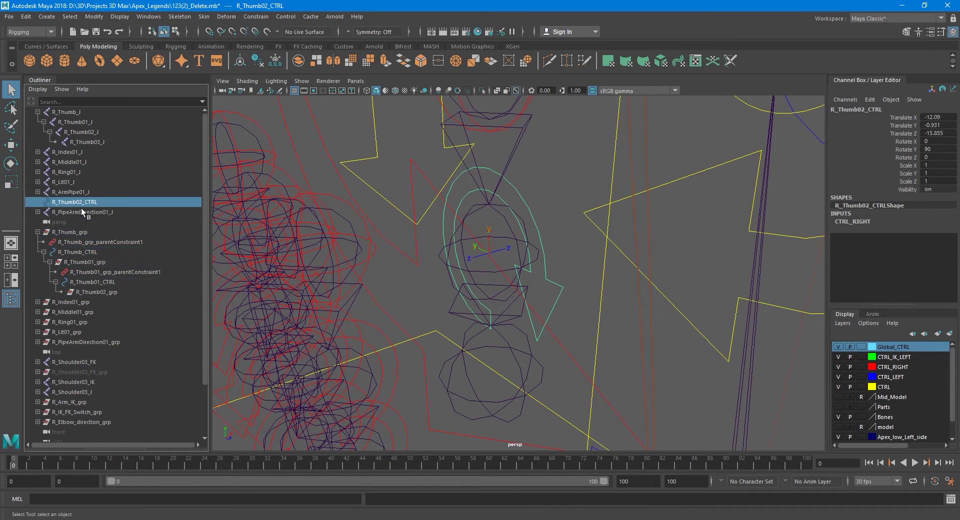
click(89, 283)
click(99, 292)
alt+middle_drag(502, 306, 476, 306)
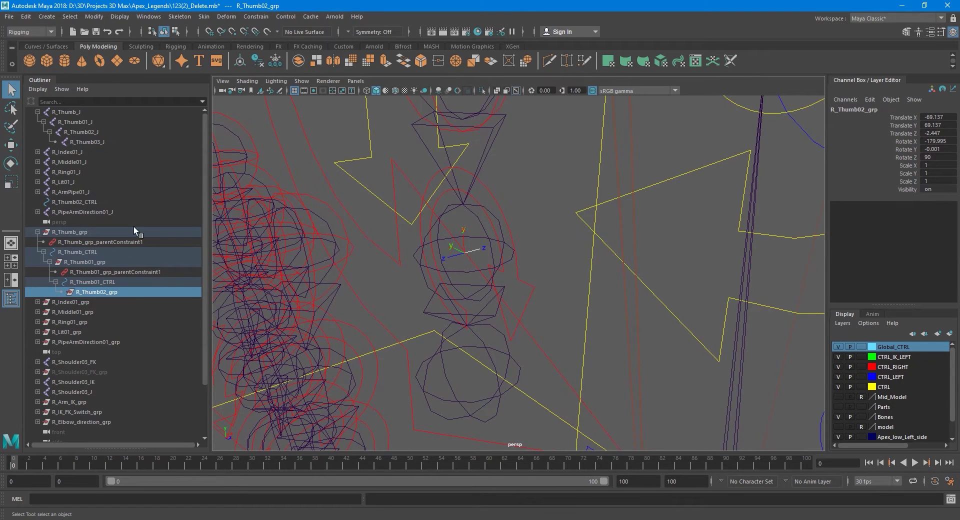
Step: Parent-constrain R_Thumb02_grp to the R_Thumb02_J joint using the same constraint settings
click(98, 140)
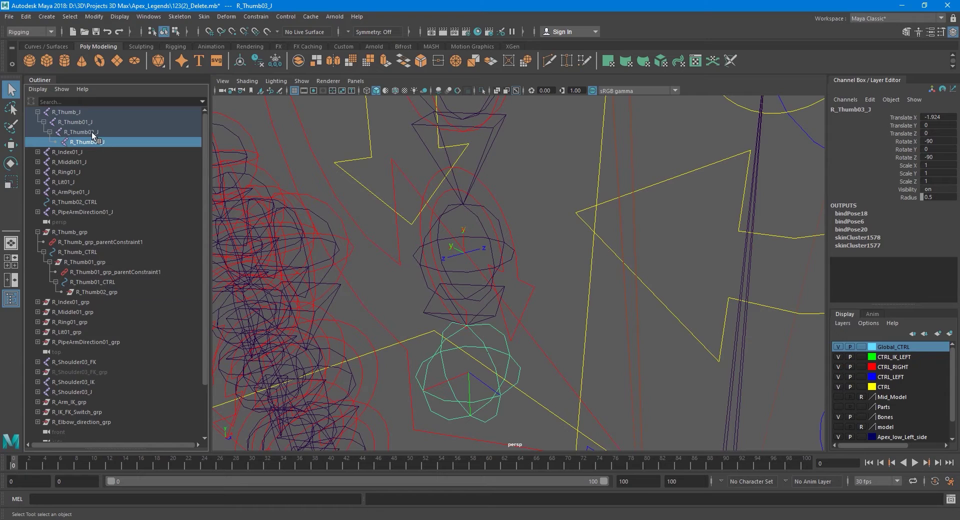
click(91, 132)
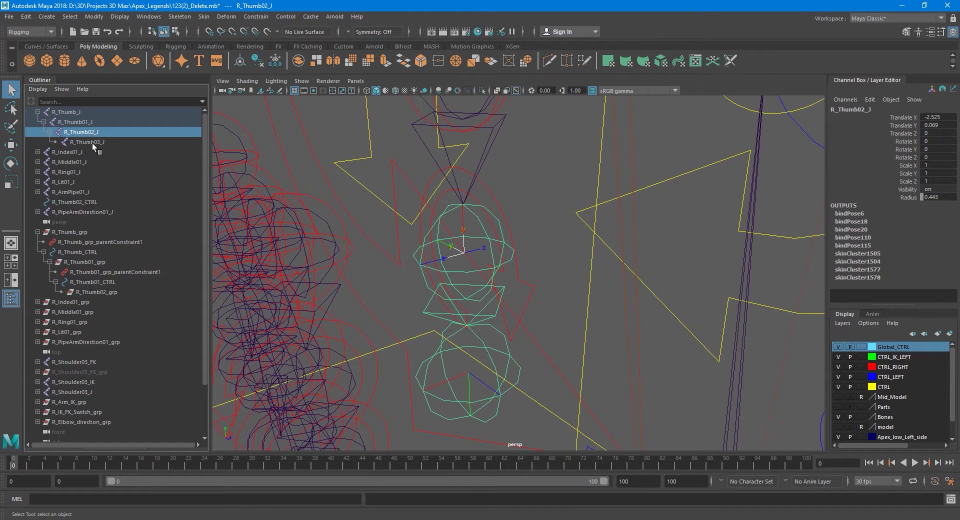
ctrl+click(102, 292)
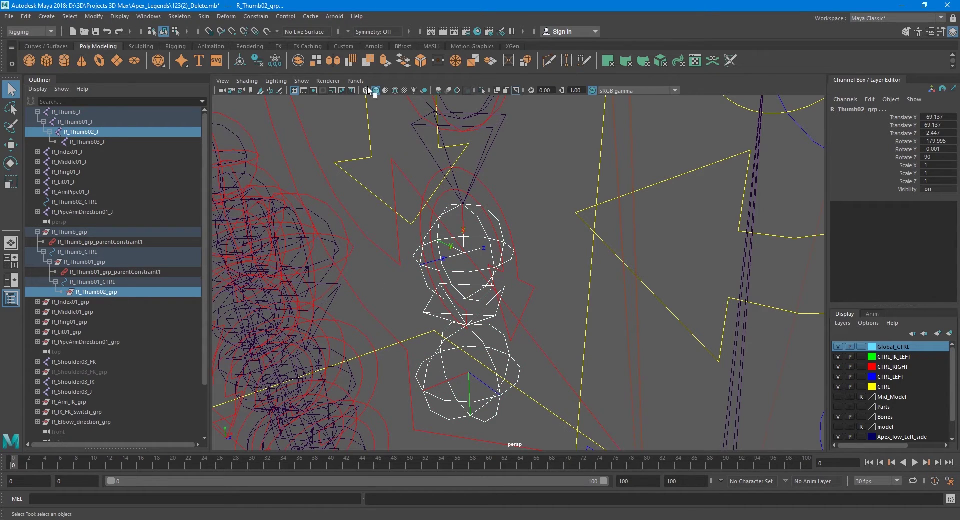
click(256, 16)
click(276, 41)
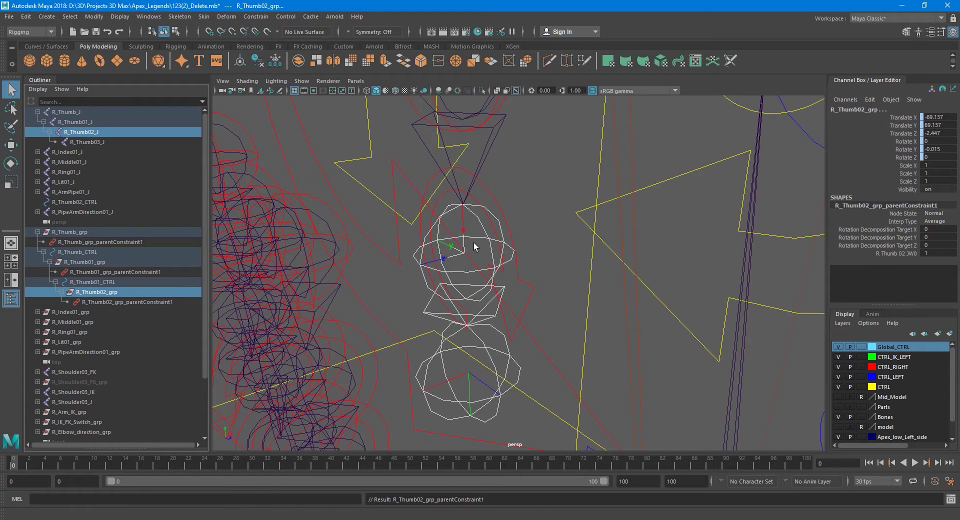
Step: Parent R_Thumb02_CTRL back under R_Thumb02_grp
click(75, 202)
drag(75, 202, 104, 291)
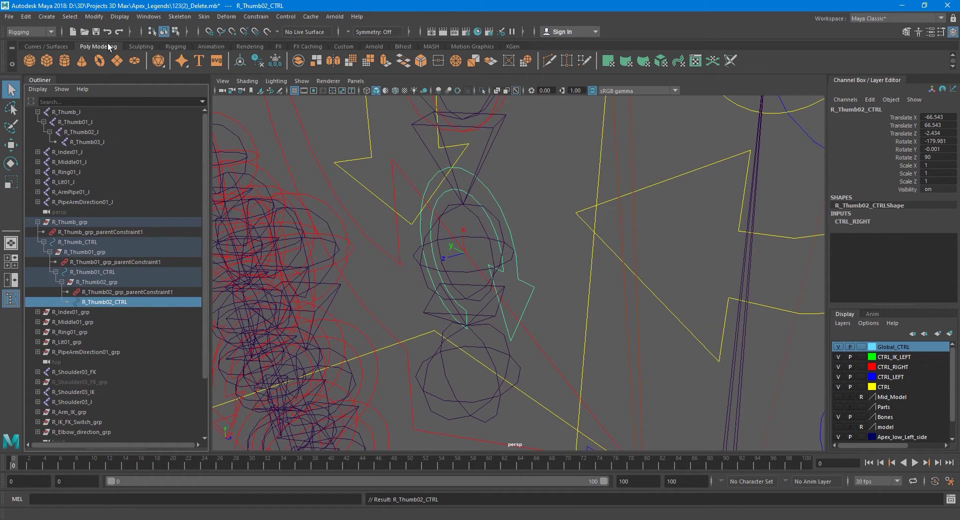
Step: Freeze the transformations of R_Thumb02_CTRL and collapse the R_Thumb_grp hierarchy
click(93, 19)
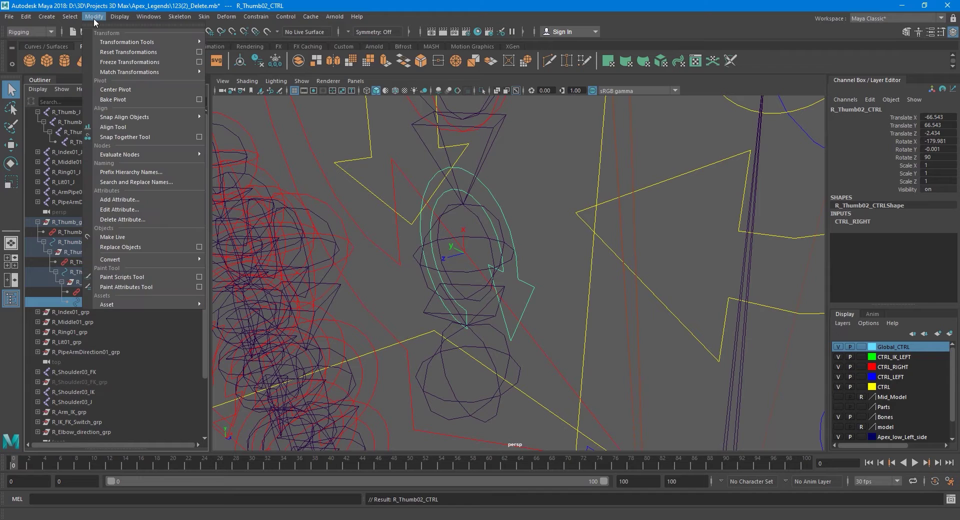
click(125, 64)
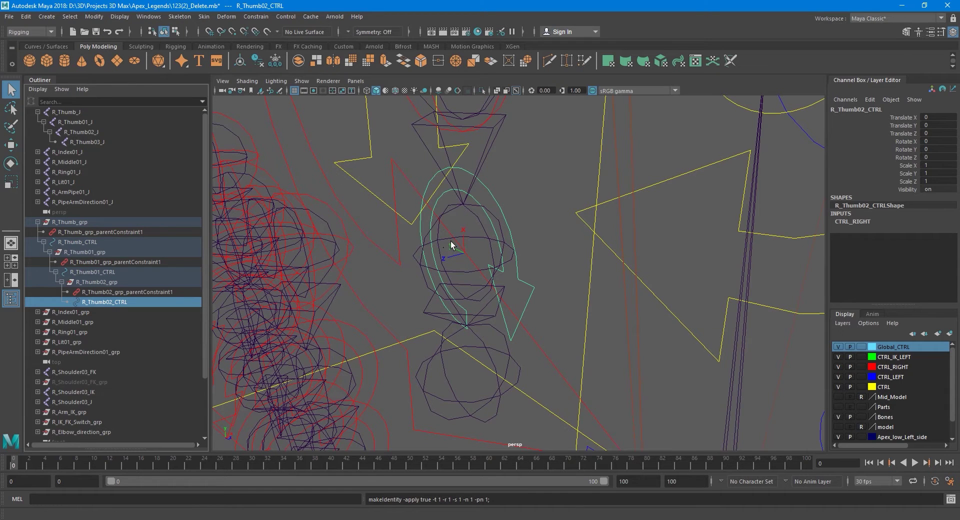
scroll(463, 251, down, 5)
alt+drag(502, 286, 480, 253)
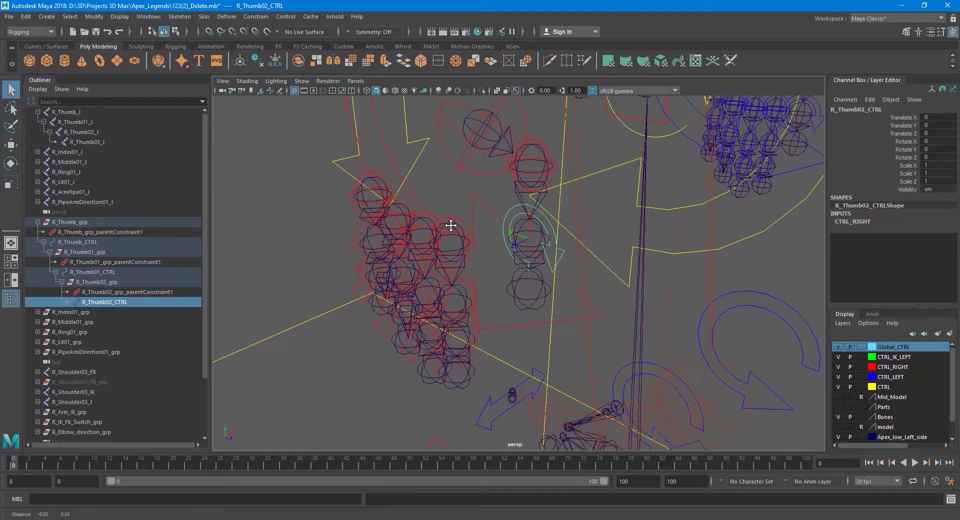
click(38, 222)
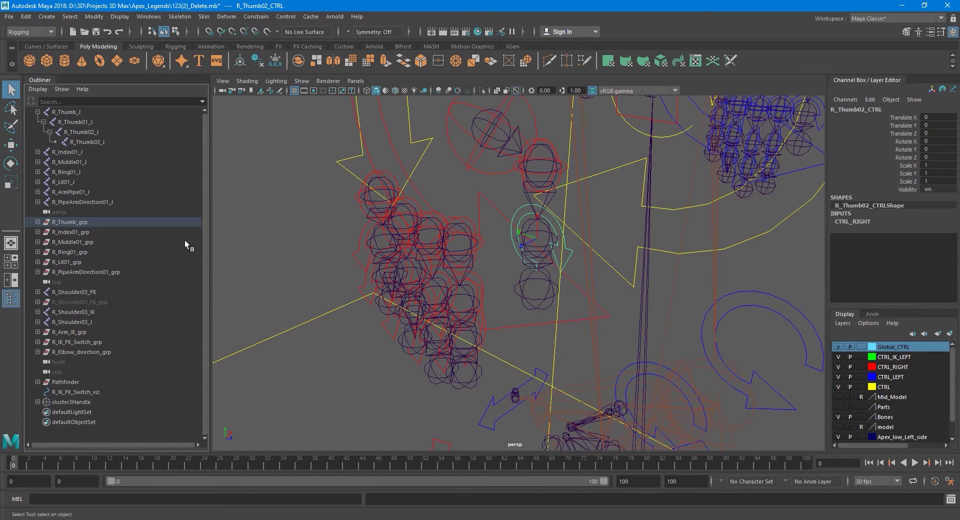
Step: Expand R_Index01_grp in the scene hierarchy and select R_Index01_CTRL
click(65, 232)
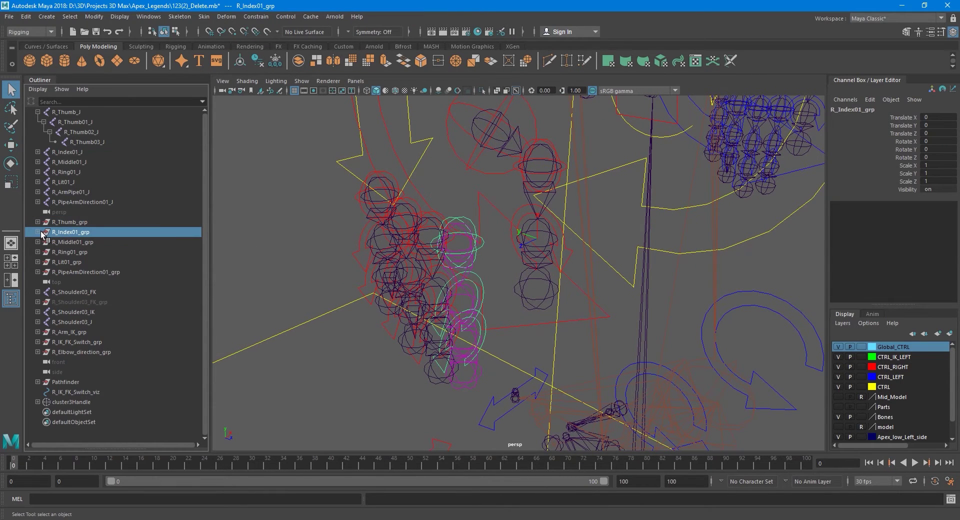
click(37, 232)
click(71, 243)
alt+middle_drag(455, 253, 443, 253)
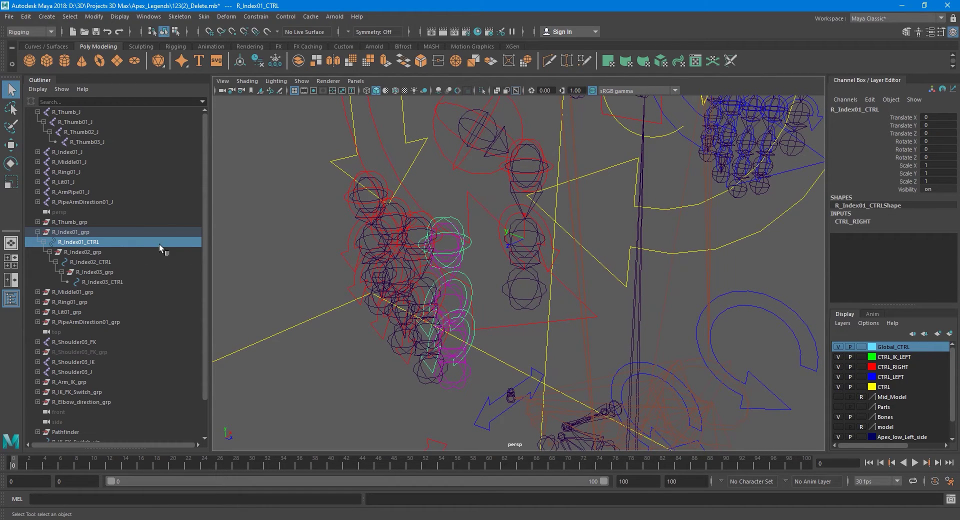
scroll(442, 231, up, 3)
alt+middle_drag(442, 231, 456, 229)
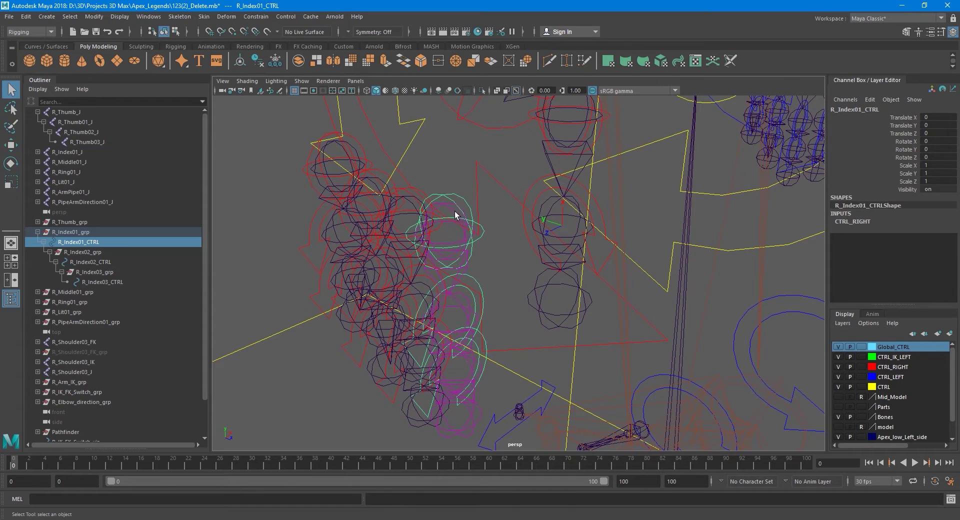
Step: Expand the R_Index01_J joint hierarchy and delete all orient constraints on the R_Index01_J, R_Index02_J and R_Index03_J joints
click(448, 206)
shift+click(37, 152)
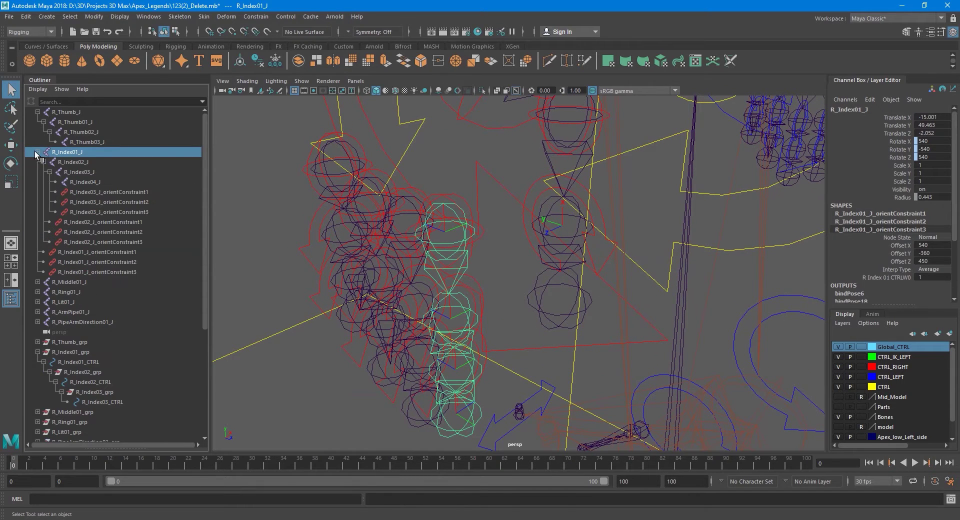
click(95, 193)
shift+click(101, 271)
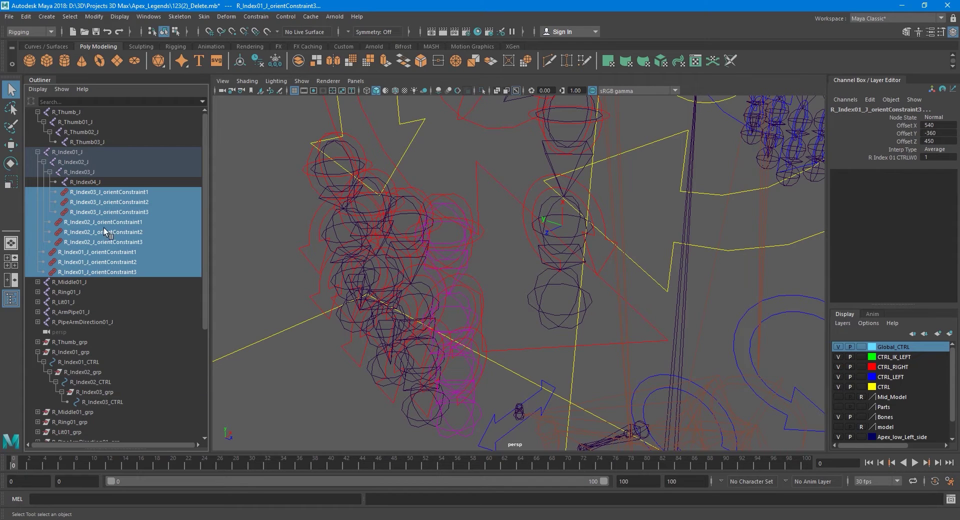
key(Delete)
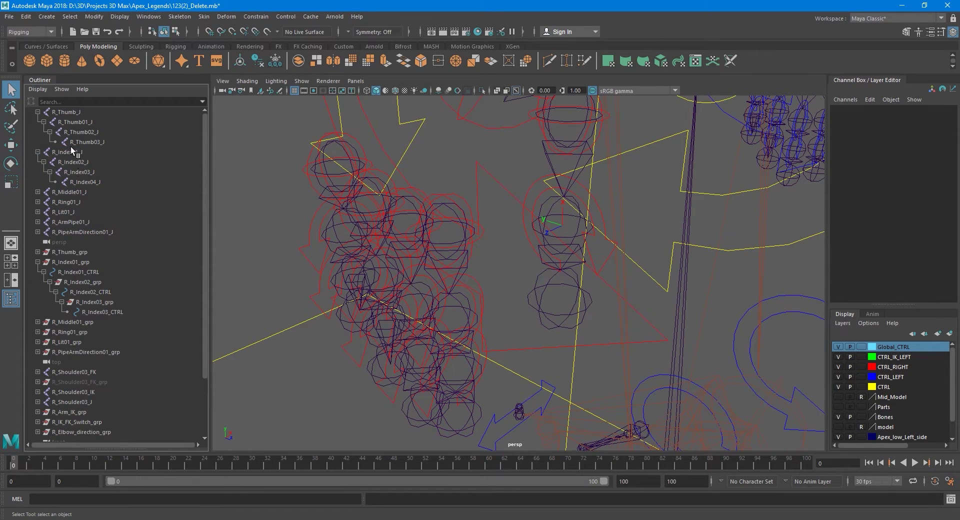
Step: Inspect the right index joints and R_Index01_CTRL around the base of the finger
click(72, 151)
click(74, 159)
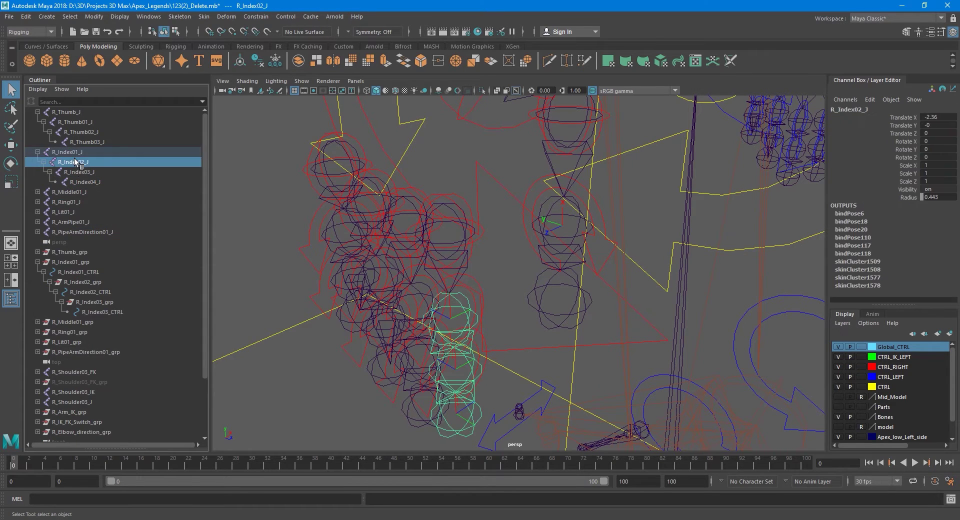
click(82, 271)
alt+drag(470, 295, 478, 274)
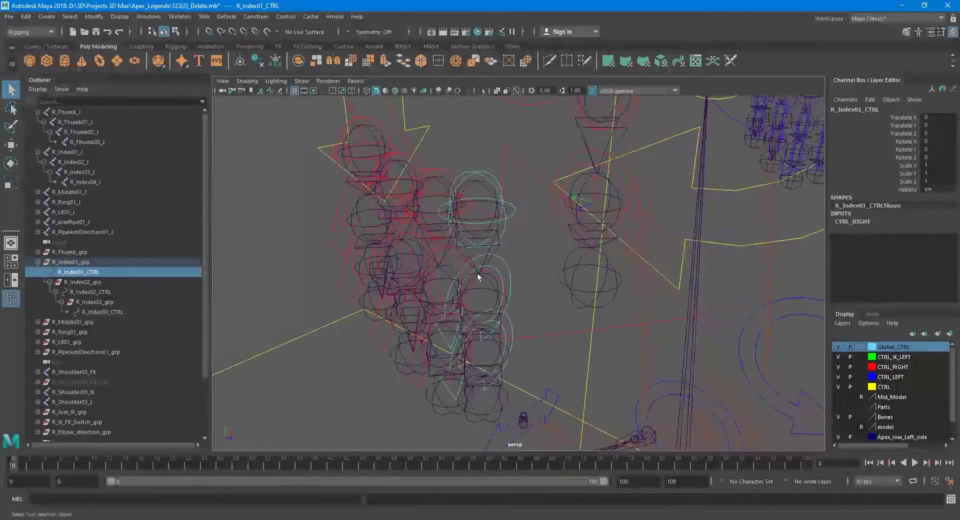
scroll(470, 248, up, 8)
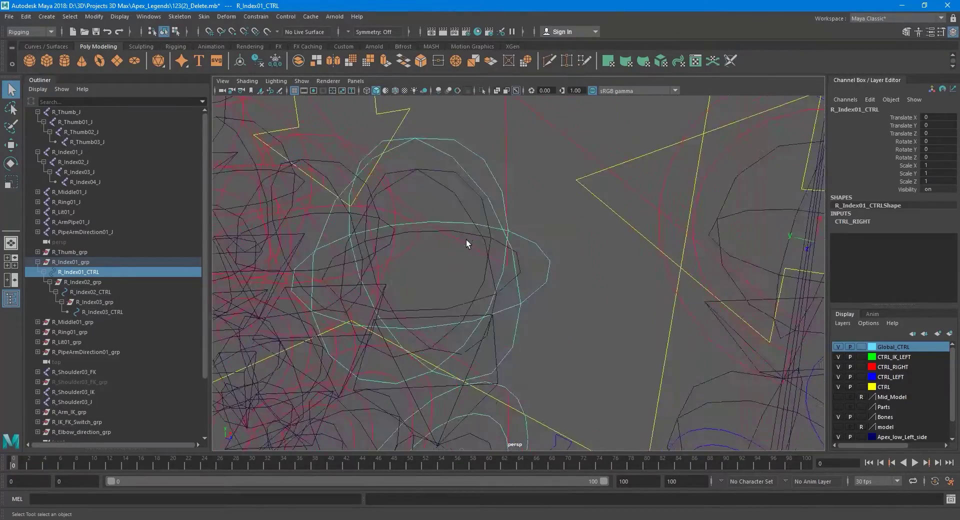
scroll(466, 243, down, 6)
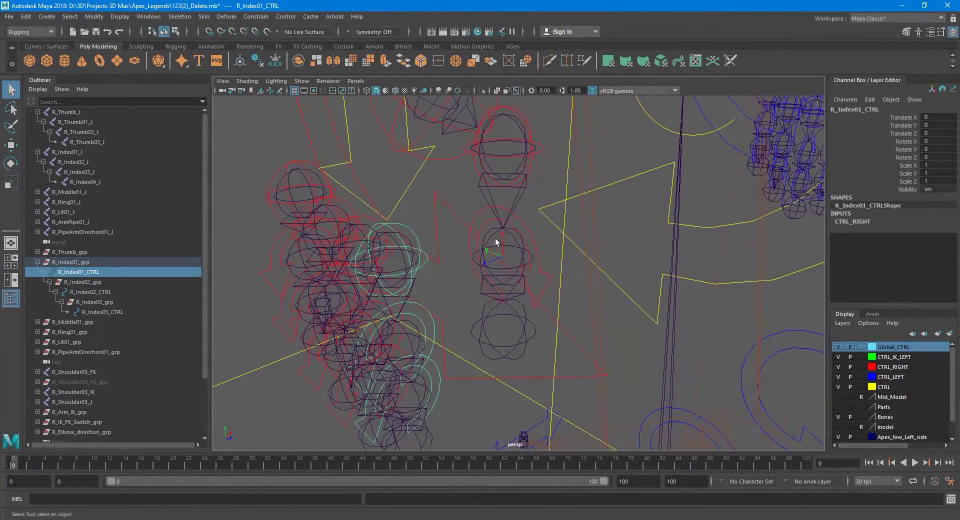
Step: Hide the local rotation axes of the R_Thumb02_J joint
click(527, 262)
click(493, 241)
scroll(493, 260, up, 4)
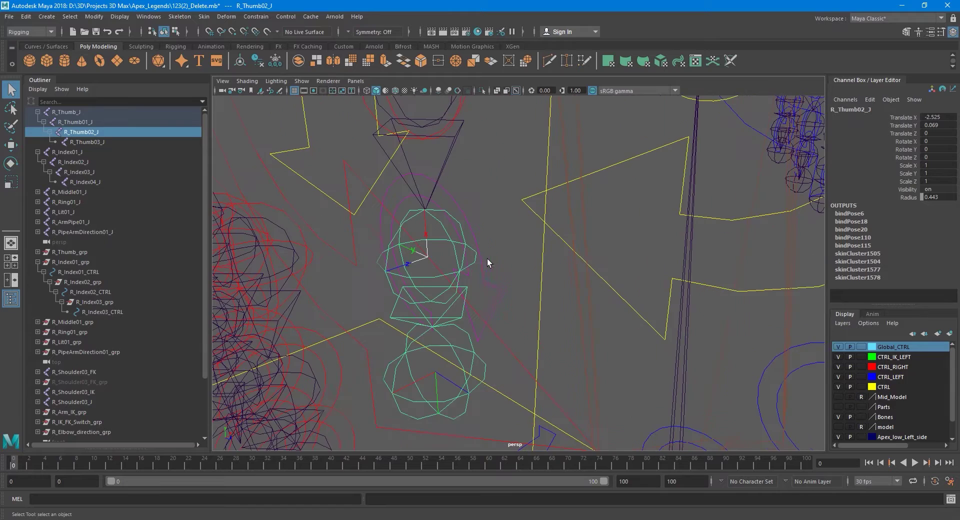
click(119, 16)
mouse_move(187, 133)
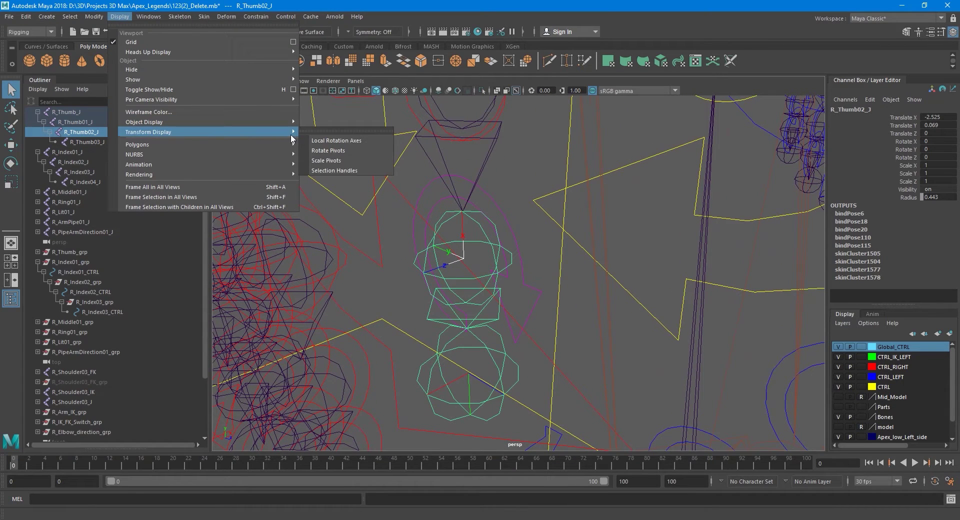
click(316, 141)
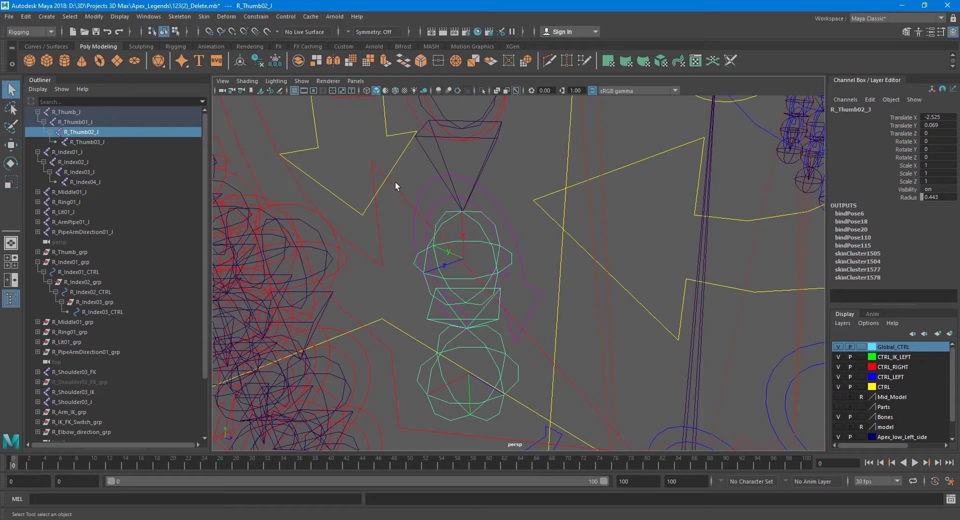
alt+middle_drag(482, 257, 484, 257)
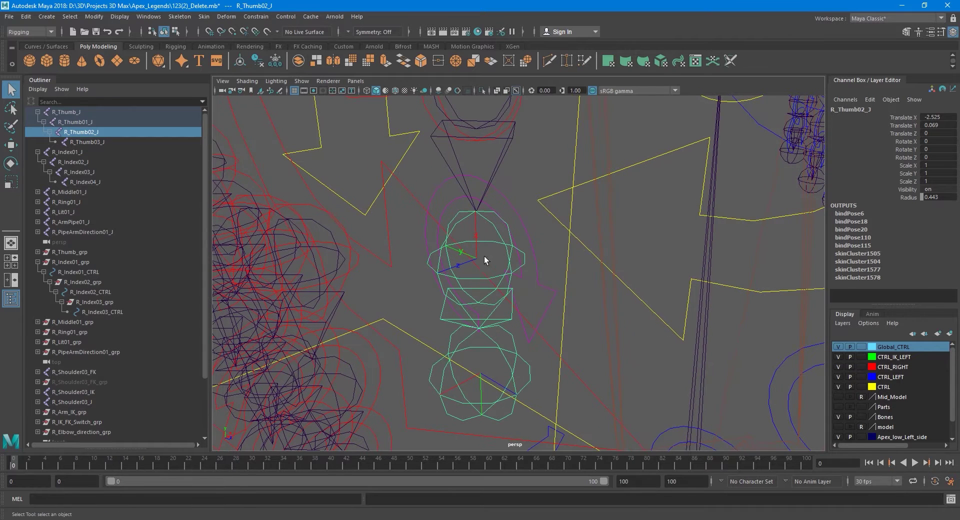
Step: Expand the R_Thumb_grp hierarchy, hide the local rotation axes of R_Thumb02_grp and clear the selection
click(510, 212)
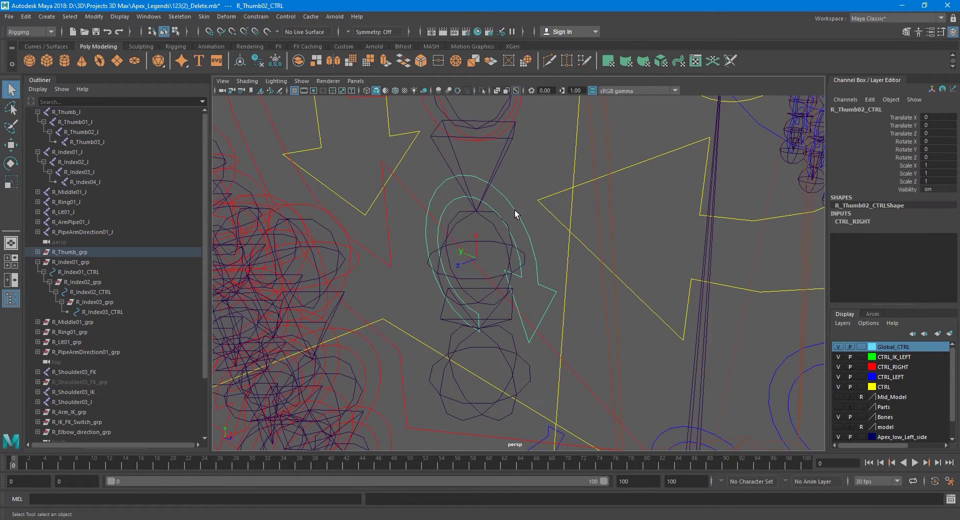
shift+click(38, 252)
click(99, 312)
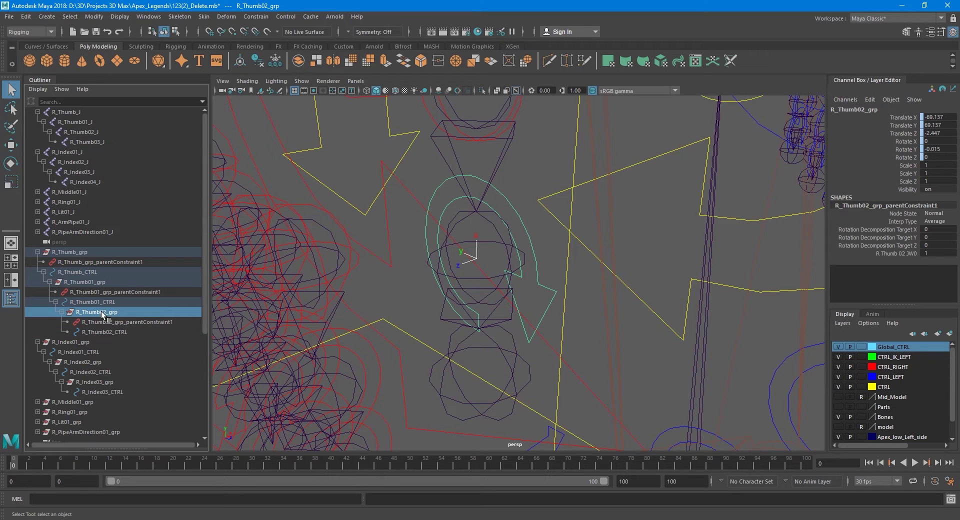
click(120, 16)
mouse_move(197, 135)
click(313, 142)
alt+middle_drag(461, 261, 496, 253)
click(530, 189)
scroll(525, 210, down, 3)
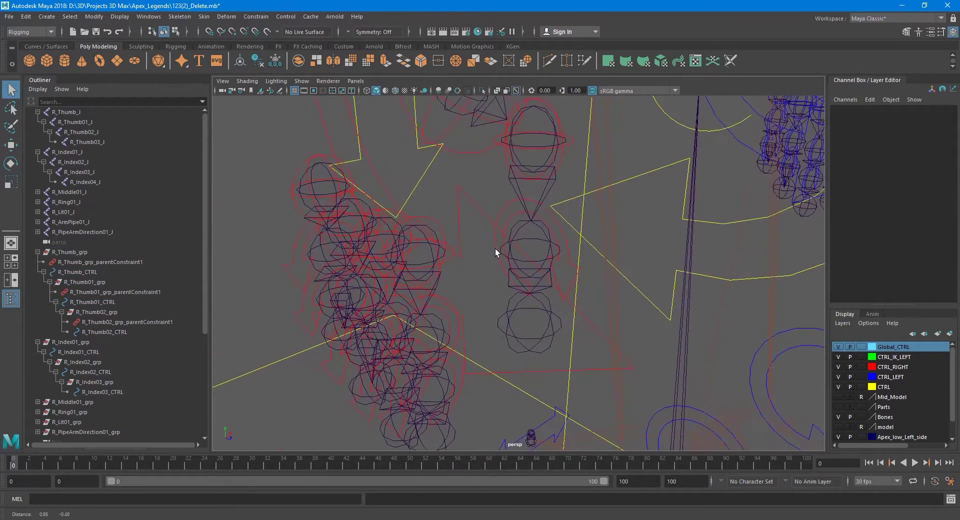
scroll(481, 249, down, 3)
Step: Display the local rotation axes of R_Index01_grp at the base of the right index finger
alt+drag(467, 249, 484, 247)
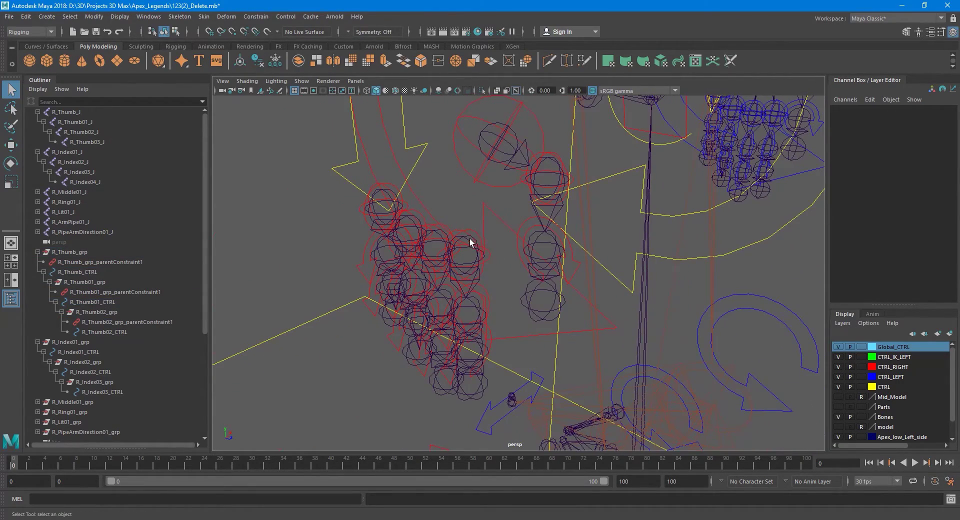
click(470, 236)
alt+middle_drag(479, 275, 477, 233)
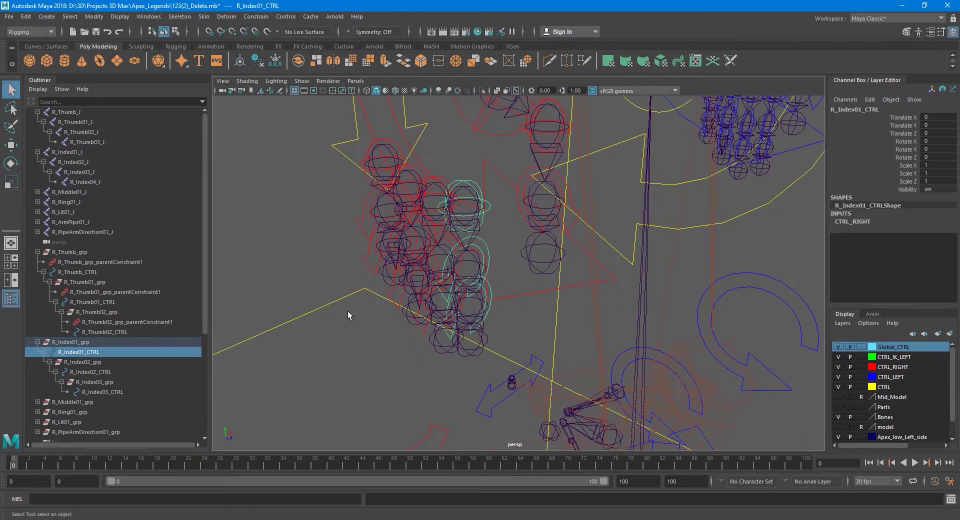
scroll(510, 272, up, 3)
scroll(436, 257, up, 4)
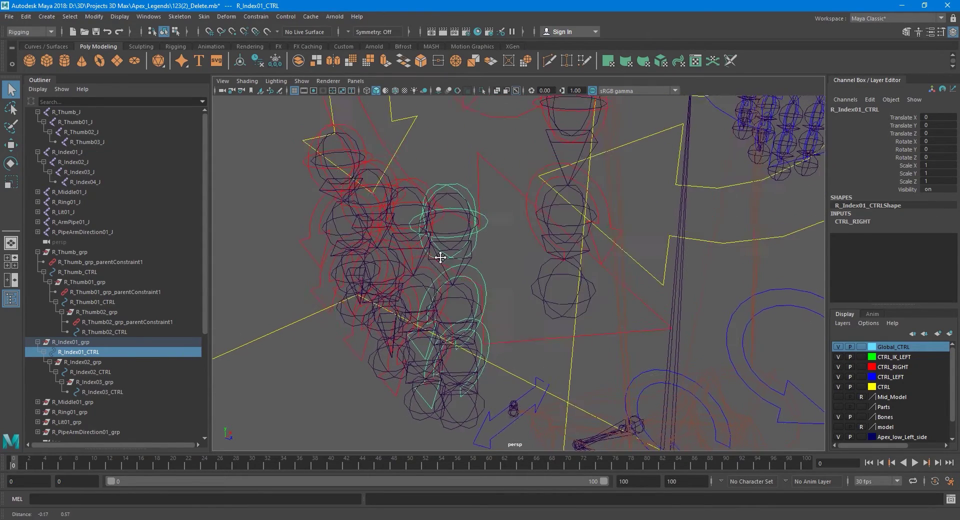
alt+middle_drag(439, 191, 479, 210)
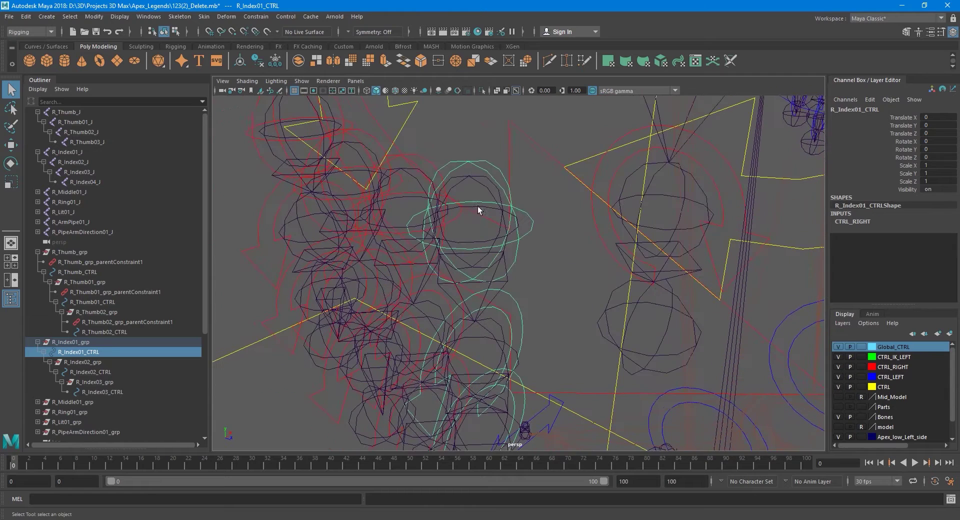
click(100, 342)
click(120, 18)
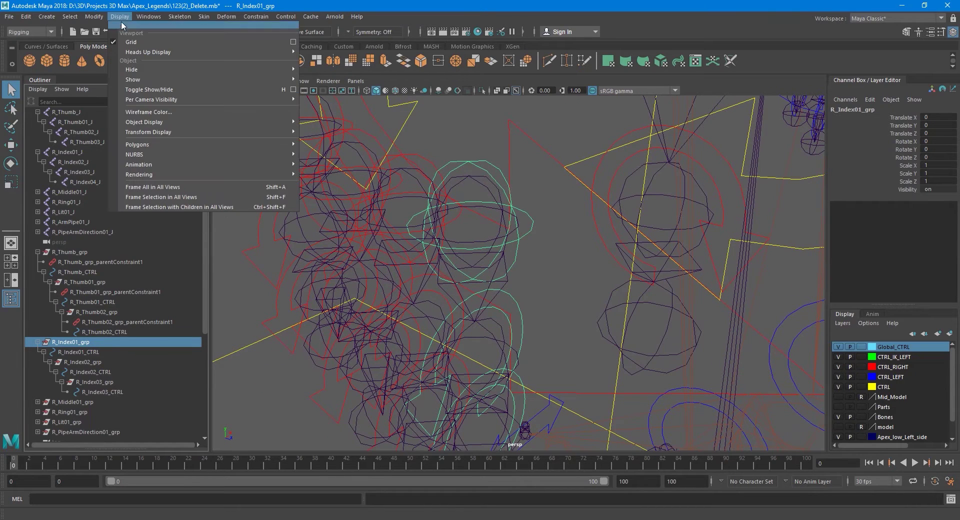
mouse_move(197, 132)
alt+middle_drag(485, 199, 489, 204)
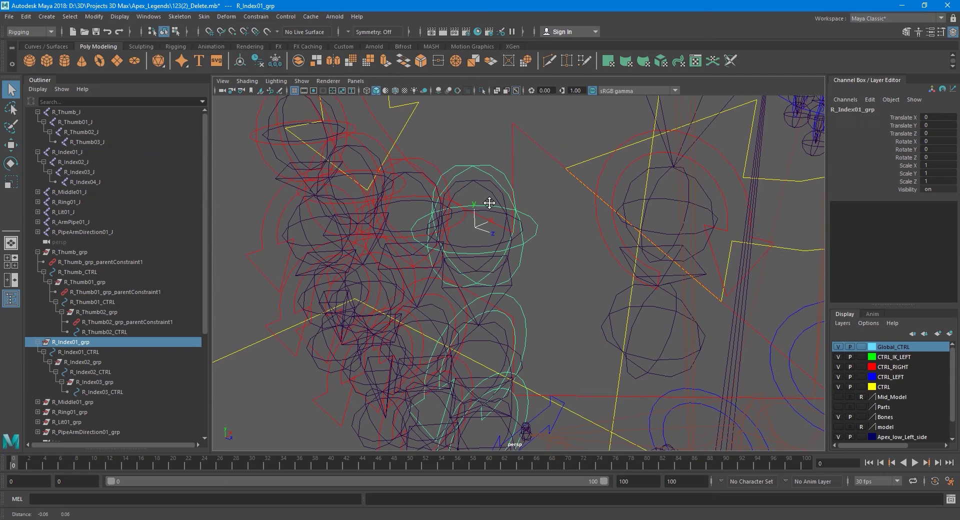
Step: Unparent R_Index01_CTRL to the top level of the scene hierarchy and display the local rotation axes of the R_Index01_J joint
drag(88, 353, 82, 239)
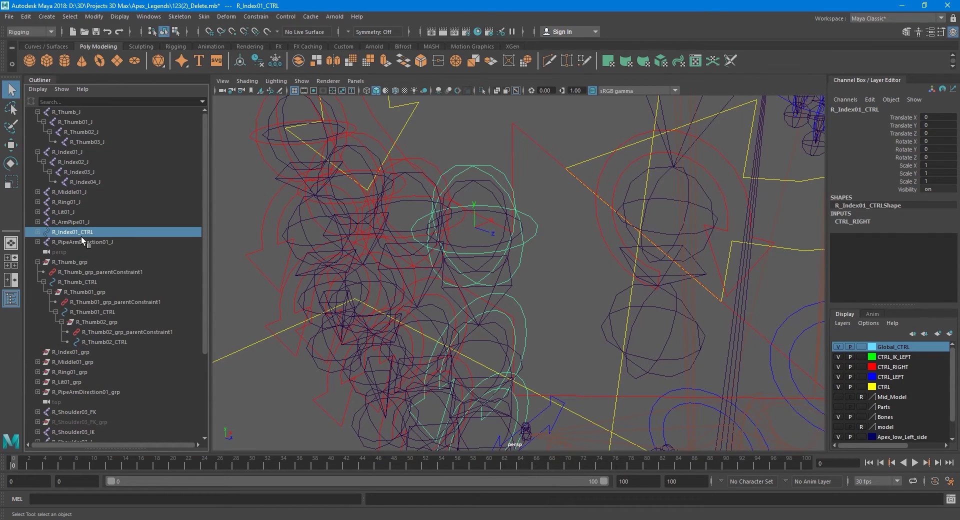
click(493, 191)
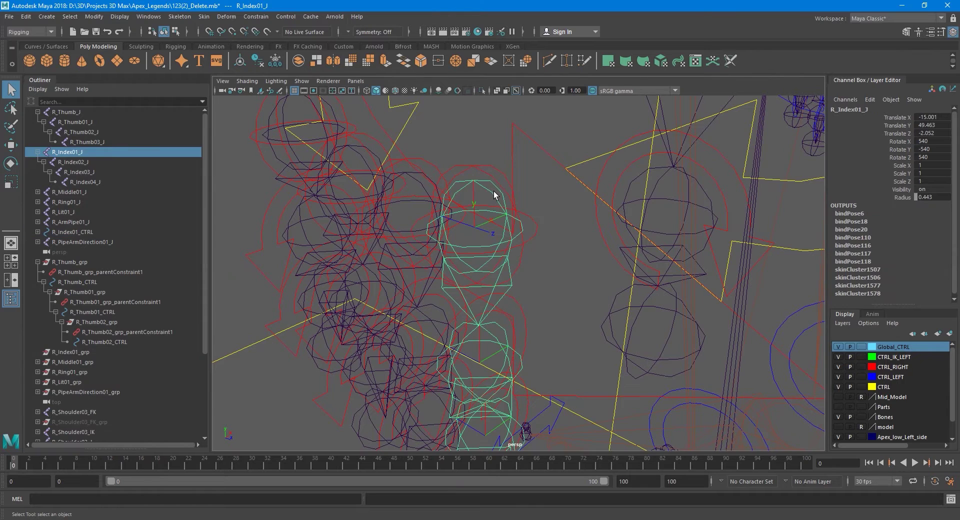
click(116, 18)
mouse_move(185, 131)
click(340, 141)
alt+middle_drag(516, 223, 521, 234)
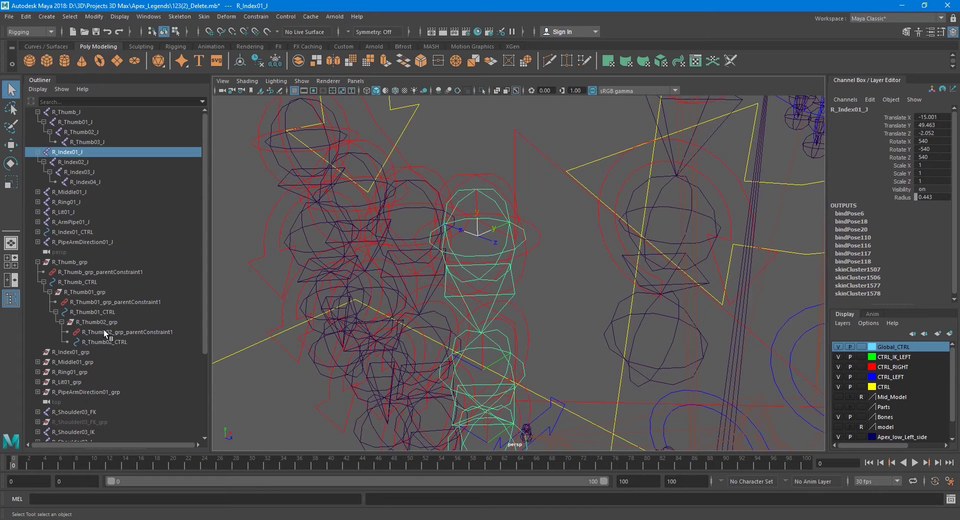
Step: Parent-constrain the emptied R_Index01_grp to the R_Index01_J joint
ctrl+click(71, 352)
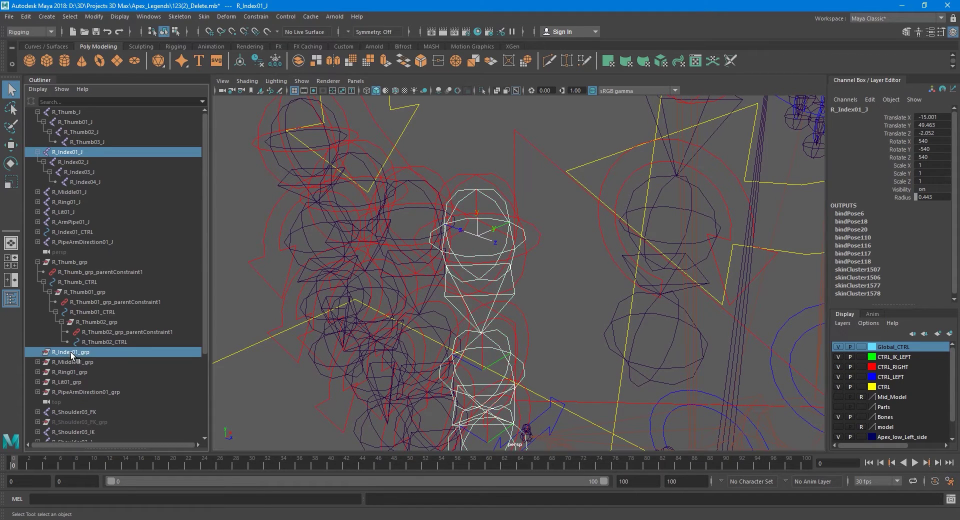
click(254, 17)
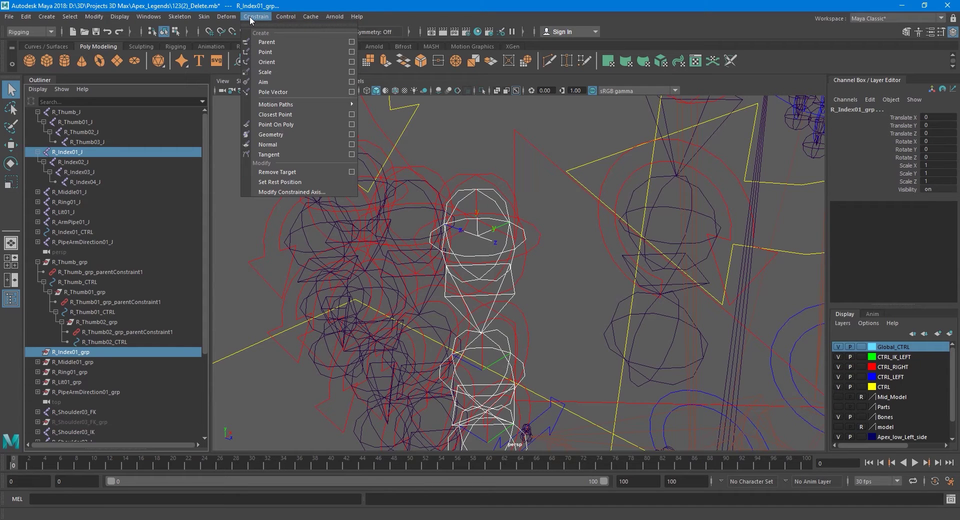
click(295, 42)
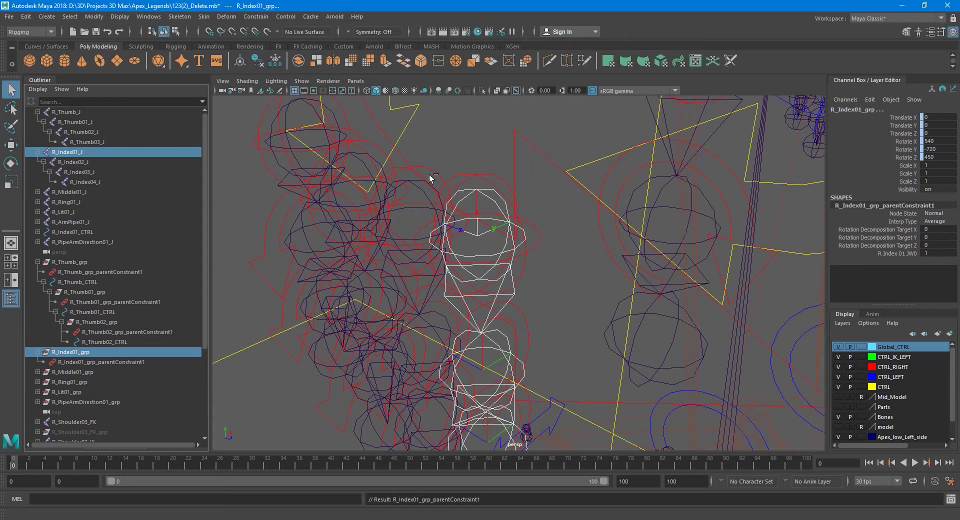
Step: Parent R_Index01_CTRL with its child controls under R_Thumb02_CTRL
drag(79, 233, 101, 341)
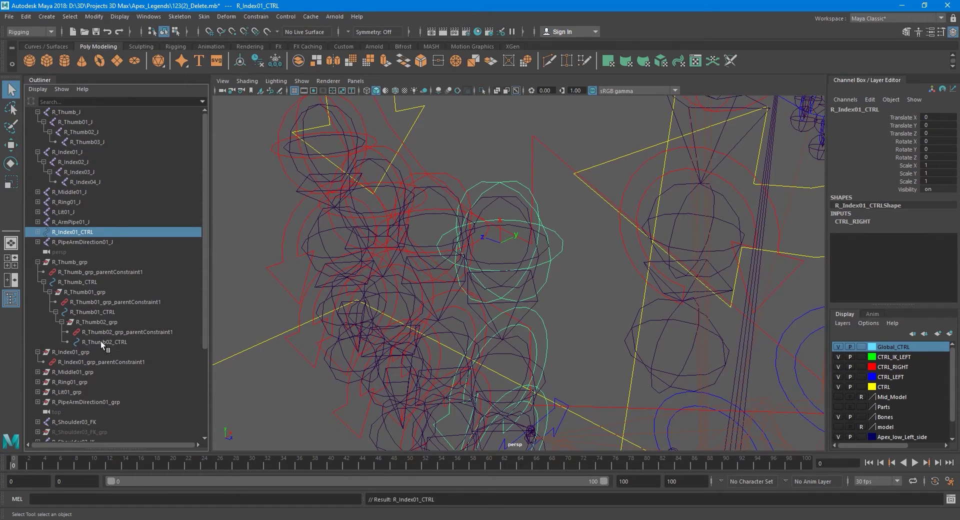
click(73, 343)
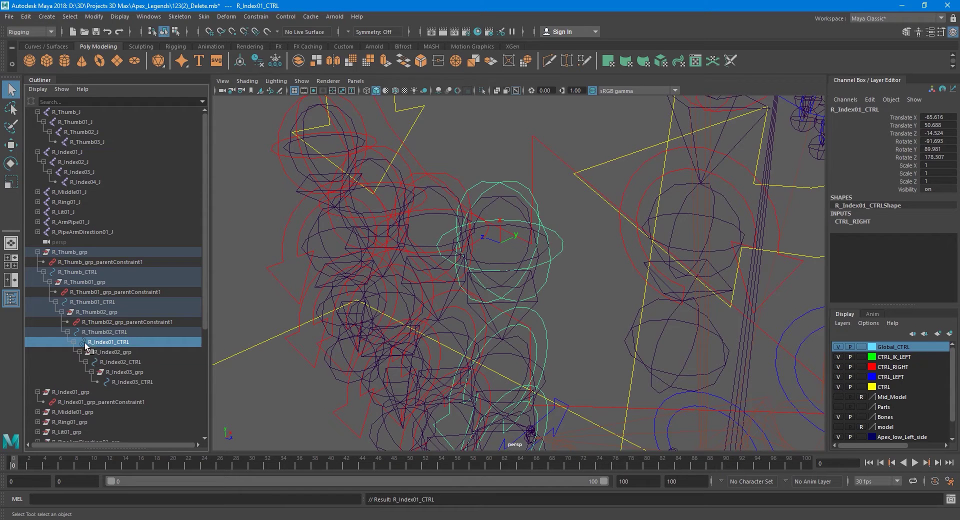
Step: Undo the parenting of R_Index01_CTRL under R_Thumb02_CTRL, returning the control to the top level of the hierarchy
drag(104, 353, 77, 238)
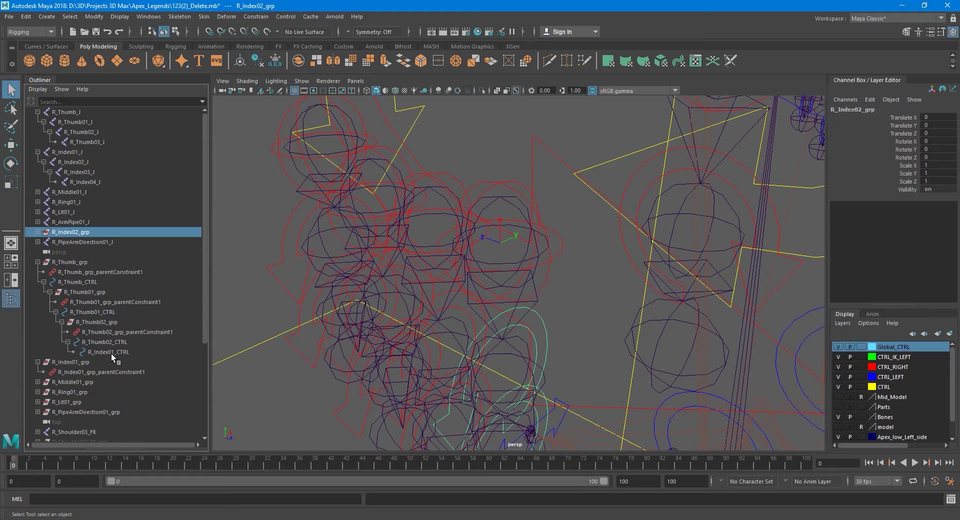
key(ctrl+z)
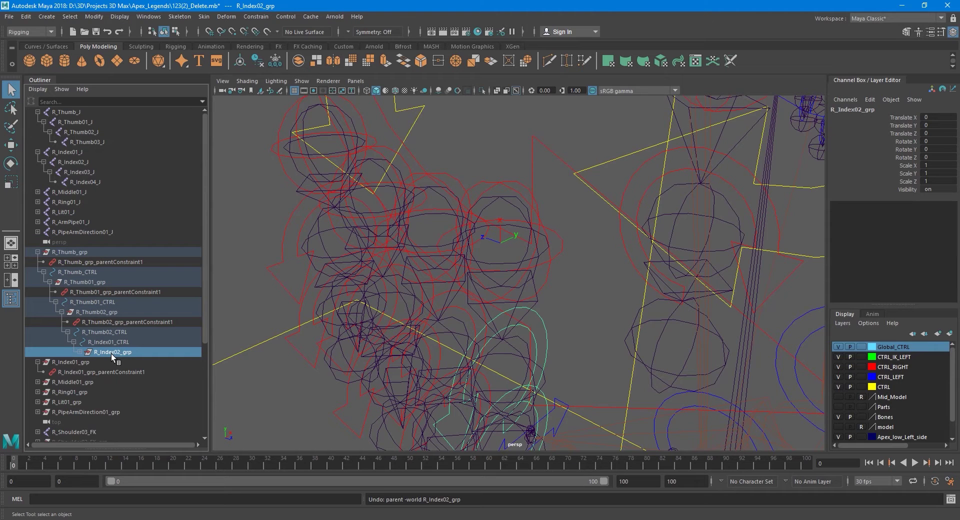
key(ctrl+z)
key(ctrl+z)
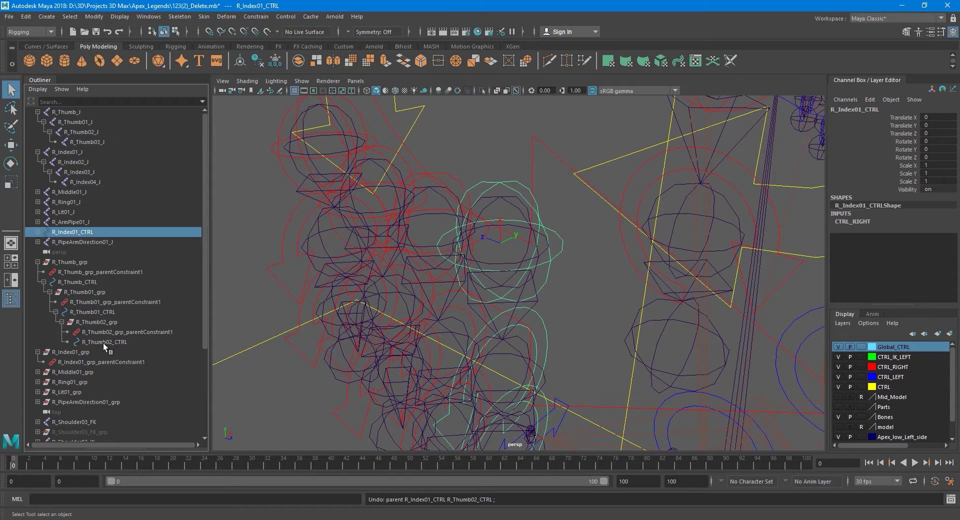
Step: Parent R_Index01_CTRL under R_Index01_grp and place it above the group's parent constraint
click(37, 262)
middle_drag(72, 232, 79, 272)
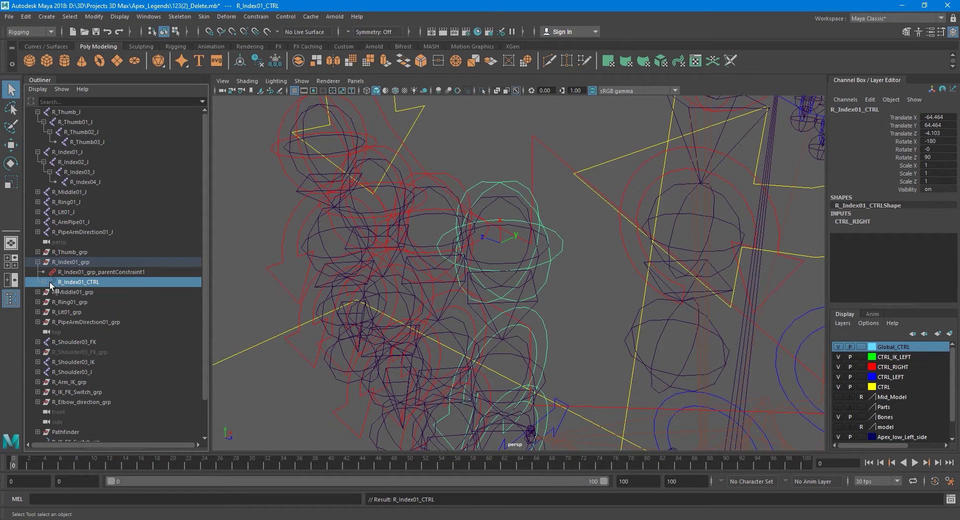
middle_drag(70, 282, 82, 268)
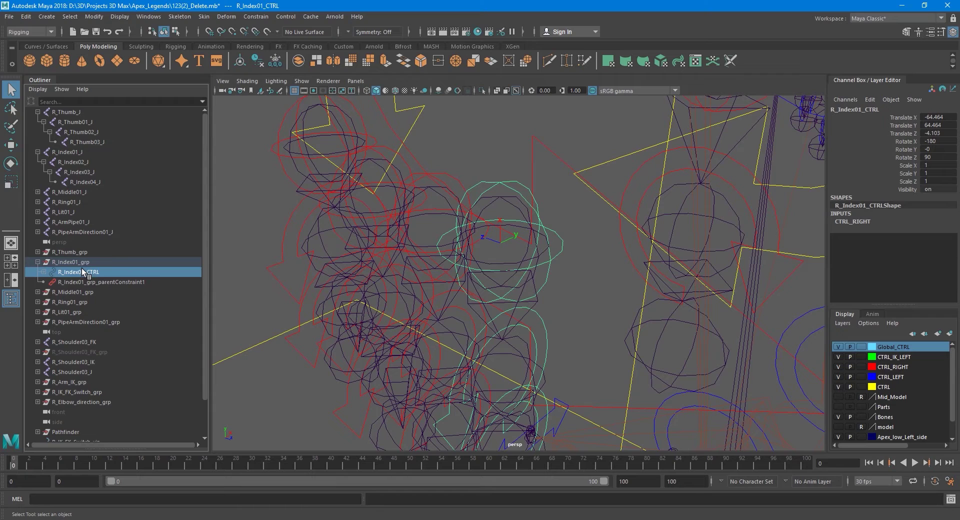
Step: Unparent R_Index02_grp with its child controls from R_Index01_CTRL to the top level of the scene hierarchy
click(44, 272)
click(80, 282)
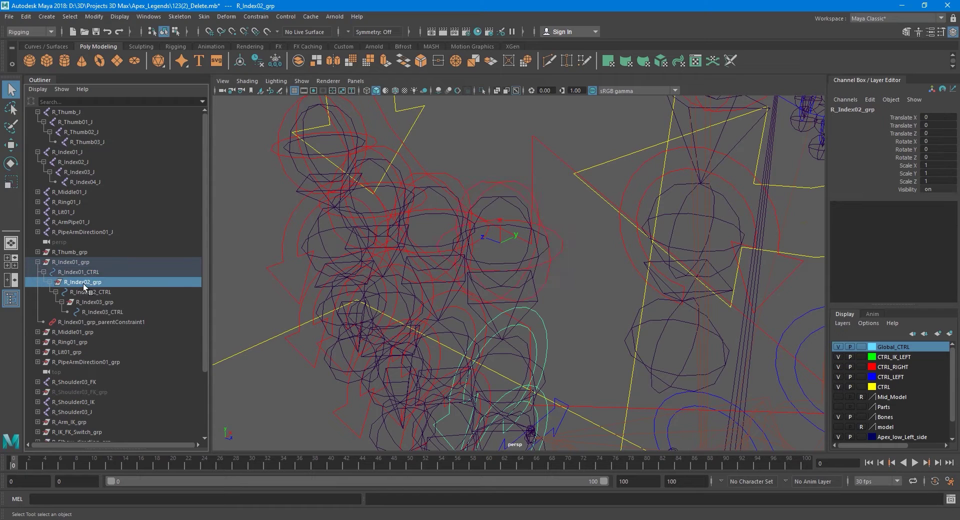
middle_drag(86, 284, 81, 236)
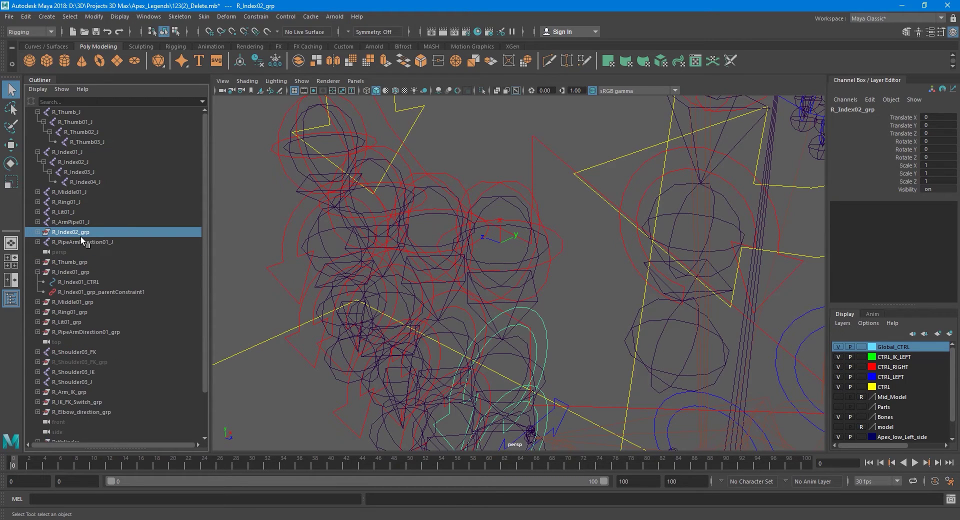
Step: Freeze the transformations of R_Index01_CTRL inside R_Index01_grp
click(65, 274)
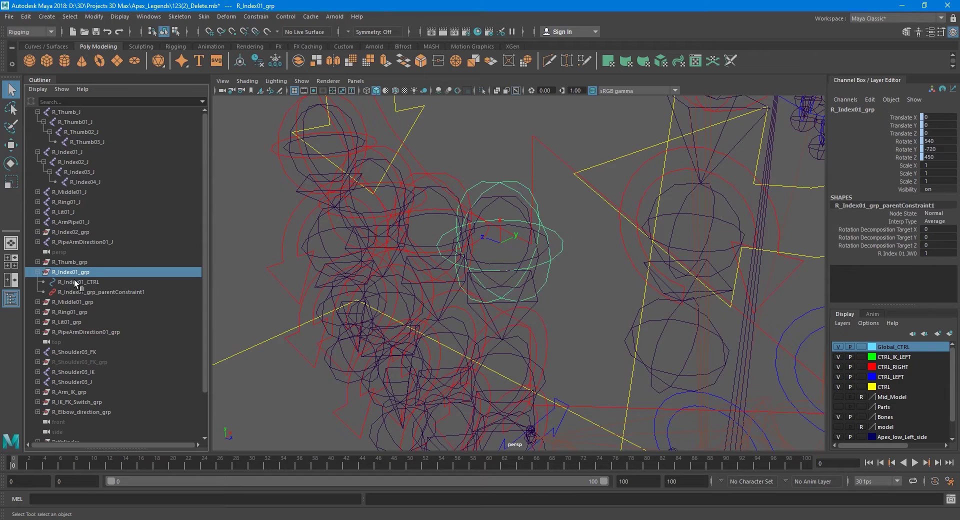
click(77, 283)
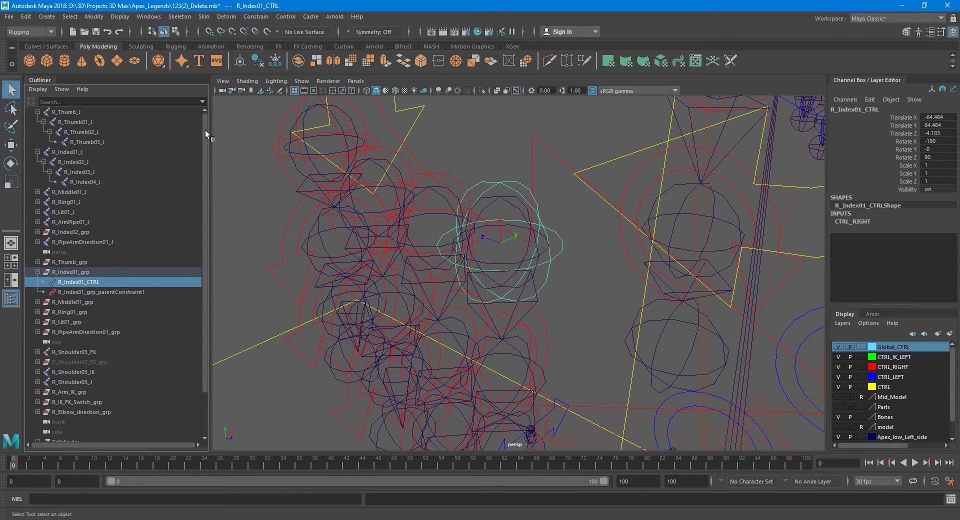
click(115, 16)
mouse_move(94, 16)
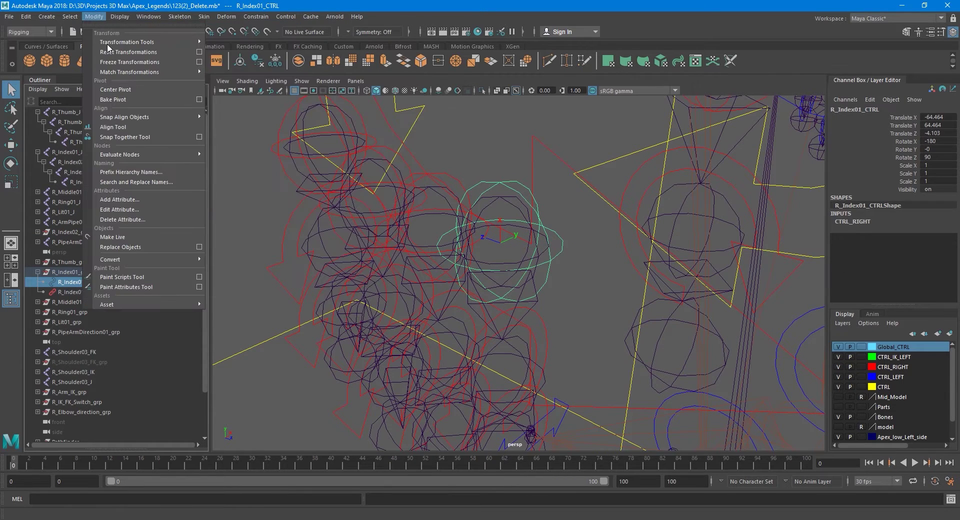
click(118, 62)
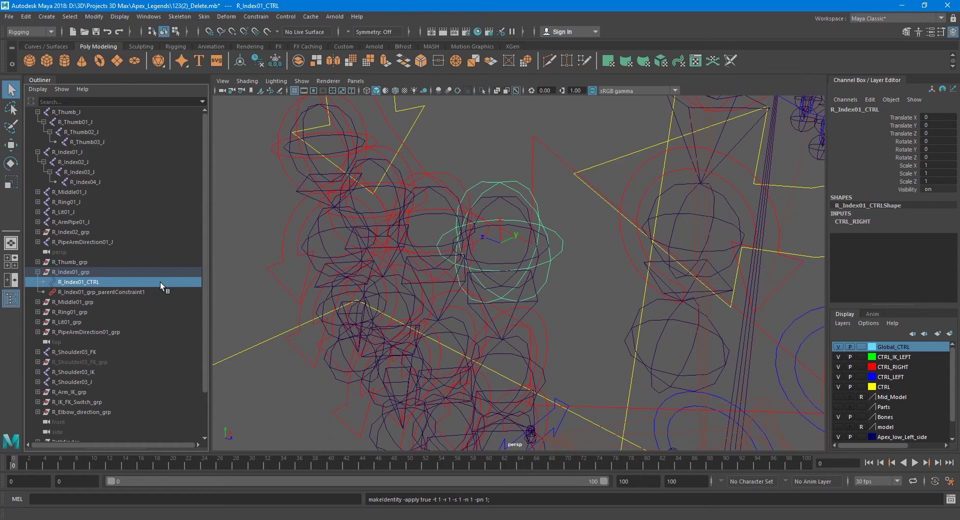
Step: Hide the local rotation axes of R_Index01_grp and of the R_Index01_J joint
mouse_move(466, 301)
alt+mouse_down()
mouse_move(422, 294)
mouse_move(450, 298)
alt+mouse_up()
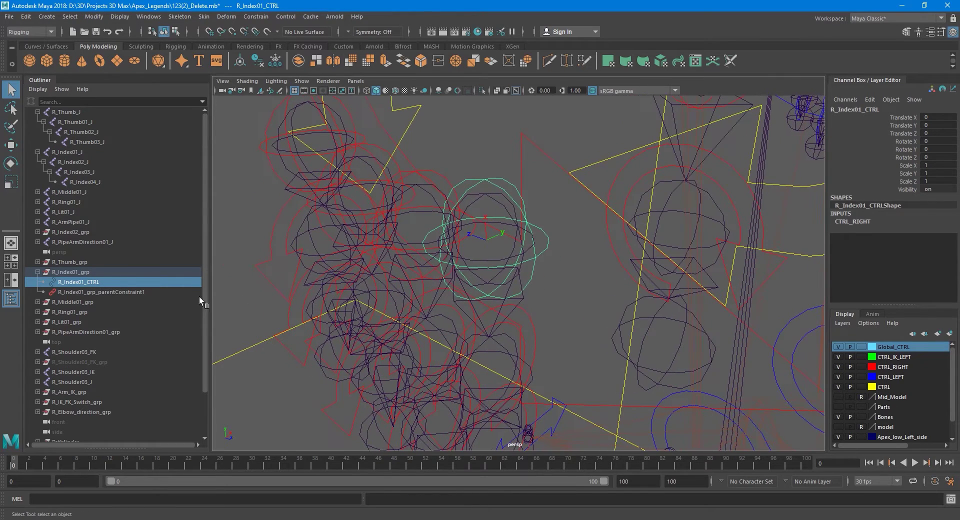
click(89, 273)
click(128, 16)
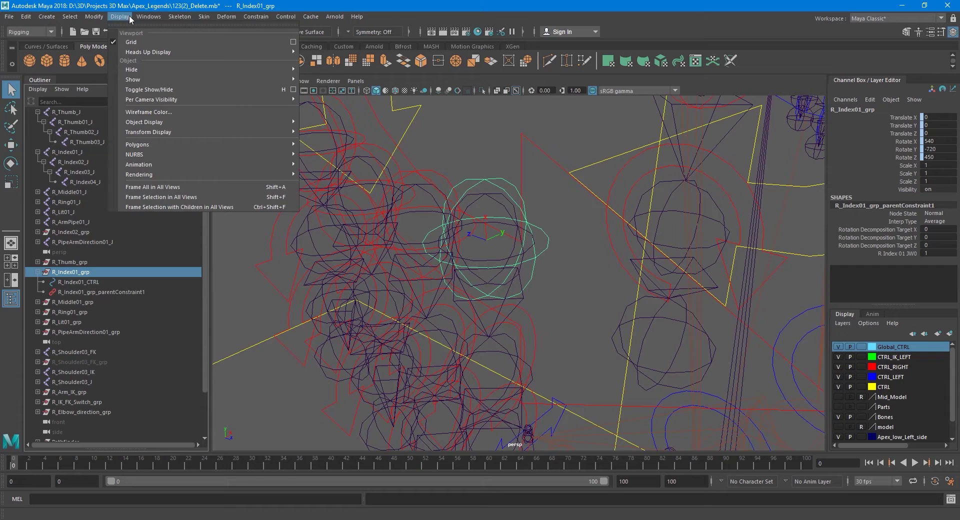
mouse_move(185, 133)
click(320, 139)
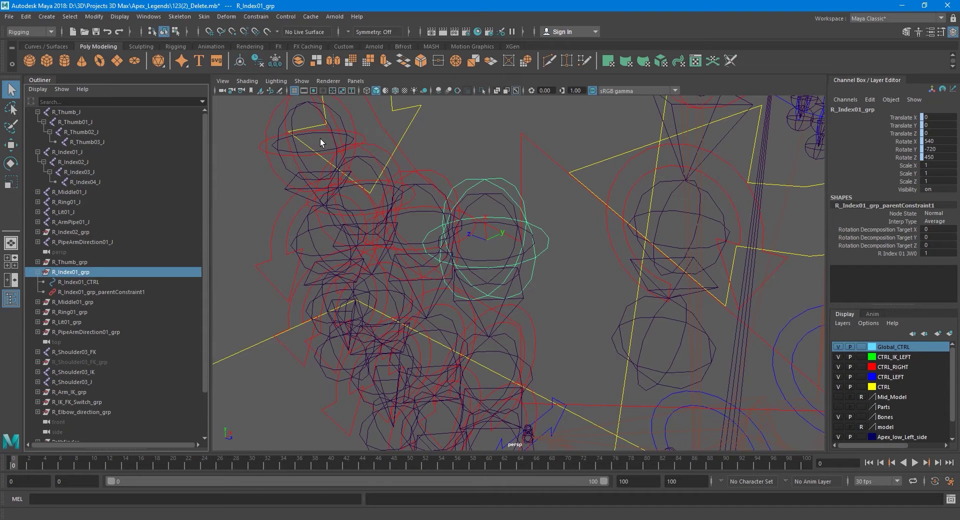
click(488, 211)
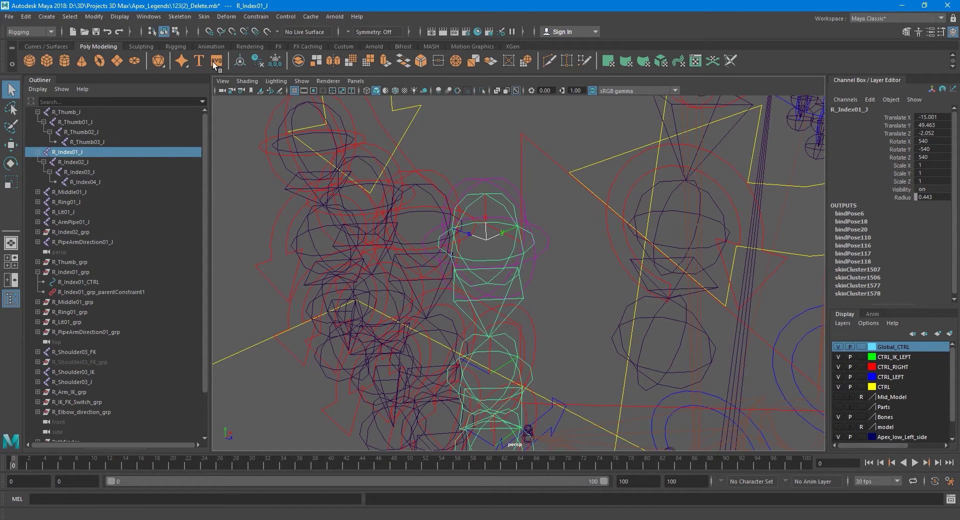
click(121, 17)
mouse_move(205, 132)
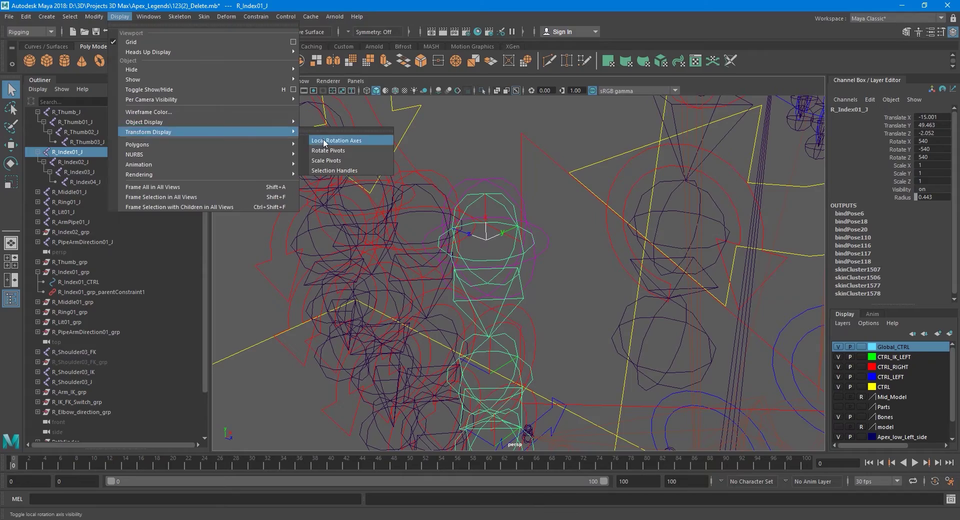
click(346, 140)
Step: Display the local rotation axes of the R_Index02_J joint
alt+drag(487, 272, 457, 276)
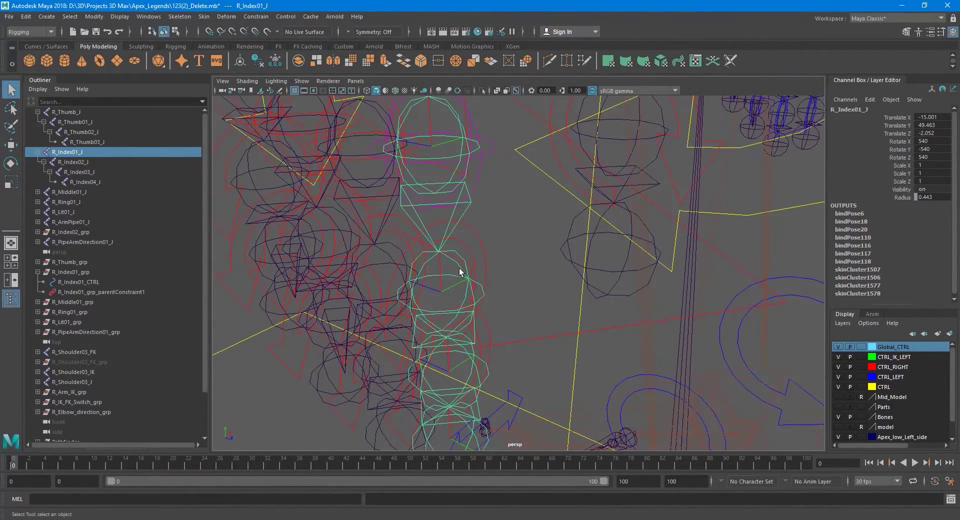
key(Down)
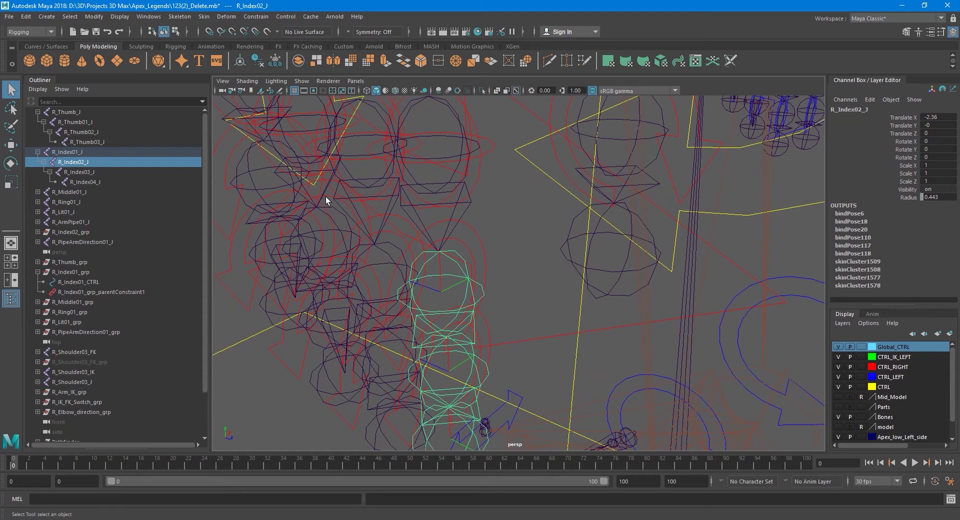
click(118, 17)
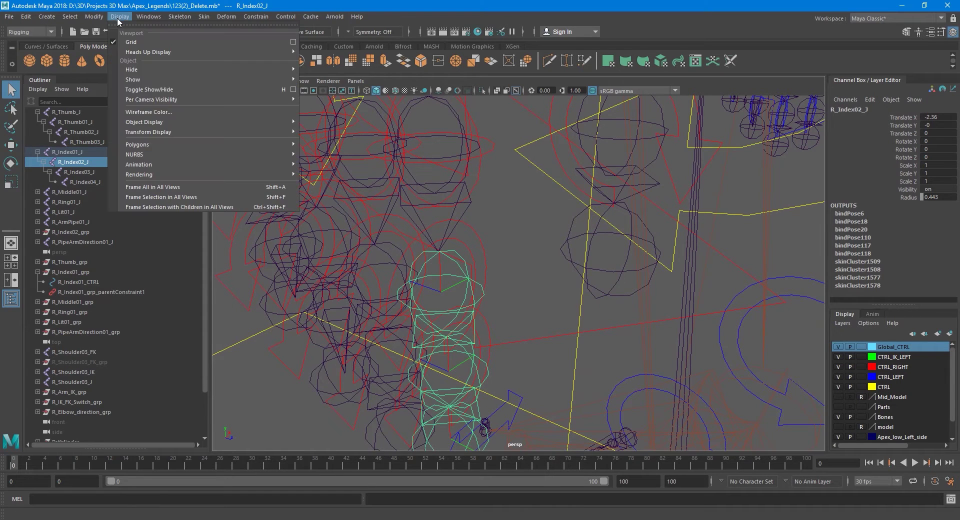
mouse_move(201, 134)
click(336, 140)
alt+drag(448, 289, 465, 271)
scroll(464, 271, up, 5)
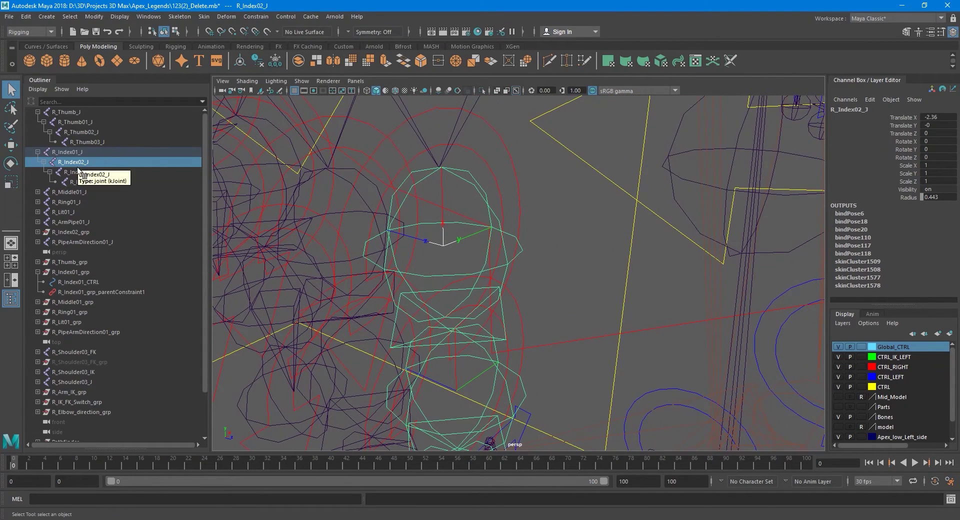
Step: Parent R_Index02_grp under R_Index01_CTRL and display the group's local rotation axes
click(70, 231)
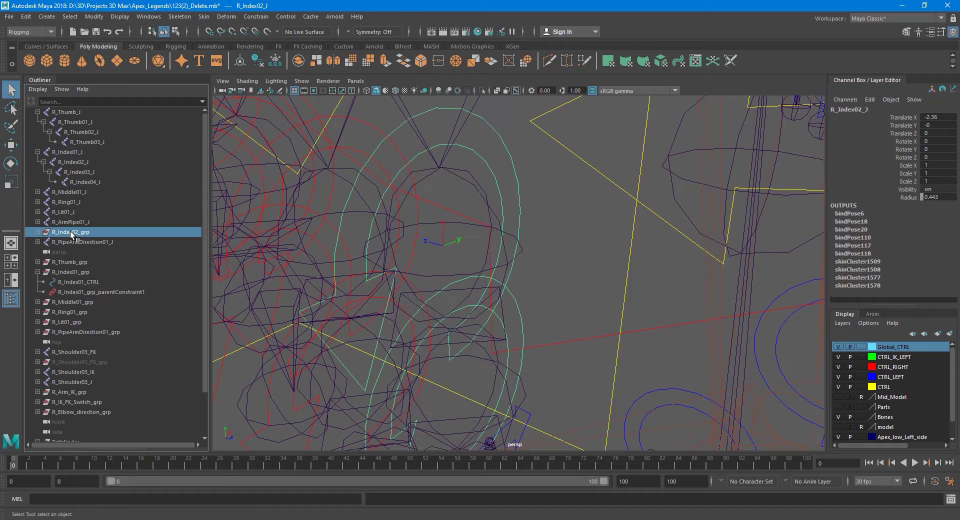
drag(68, 231, 72, 283)
click(50, 282)
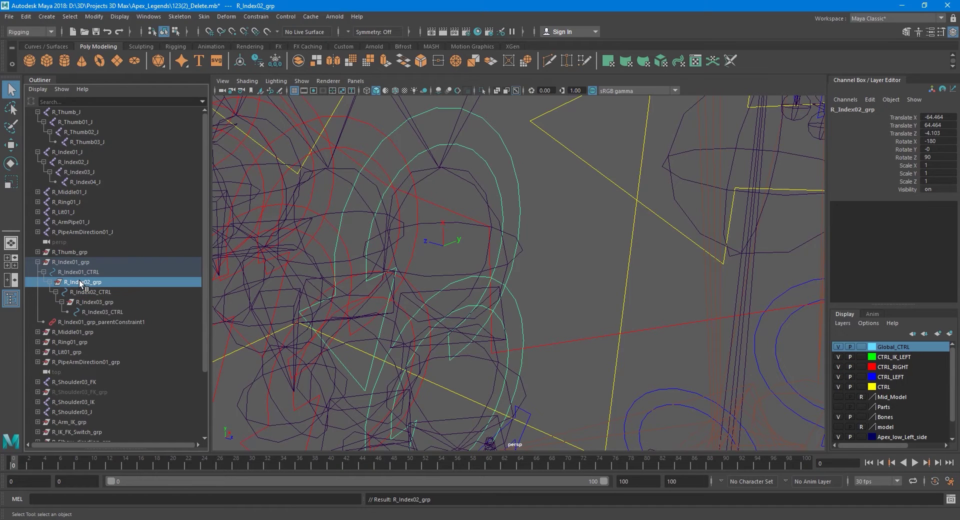
click(123, 17)
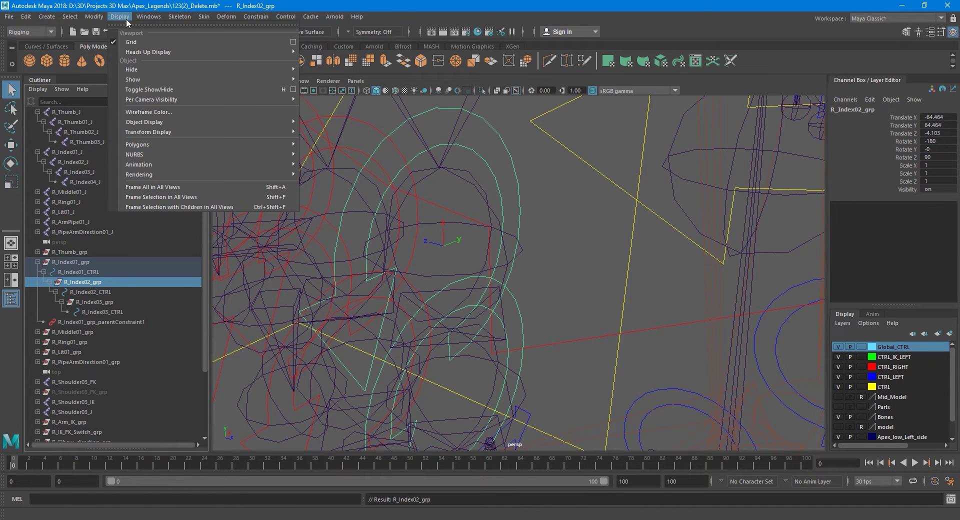
mouse_move(172, 131)
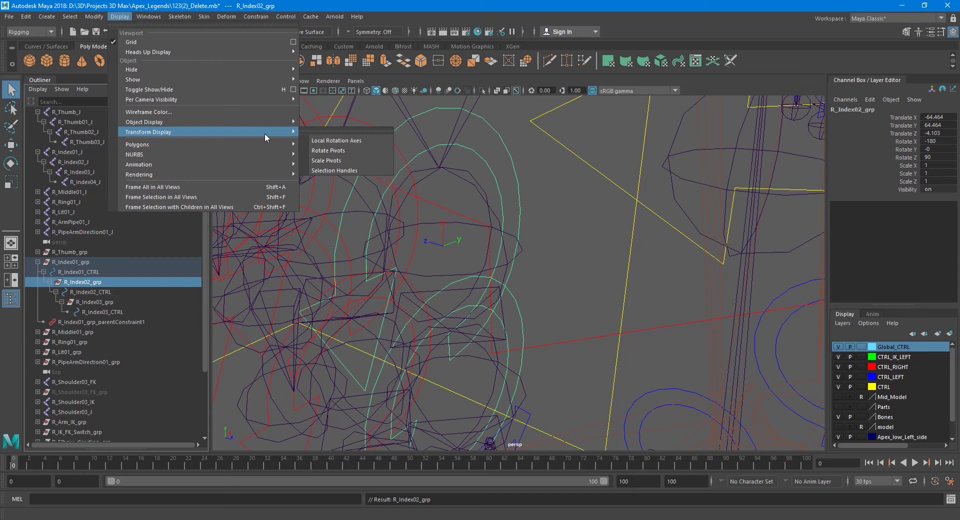
click(329, 139)
alt+middle_drag(368, 267, 398, 282)
Step: Unparent R_Index02_CTRL with its child controls from R_Index02_grp to the top level of the scene hierarchy
click(102, 299)
click(91, 293)
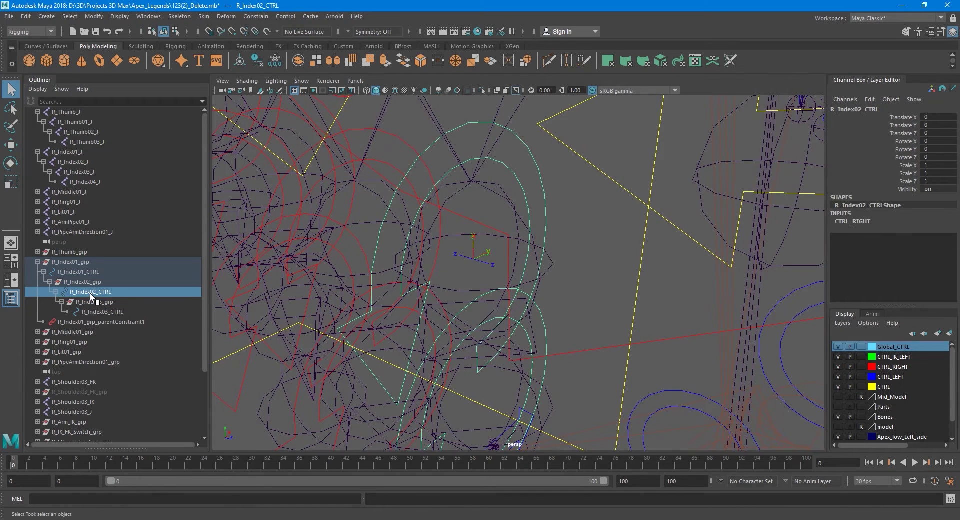
drag(68, 236, 69, 233)
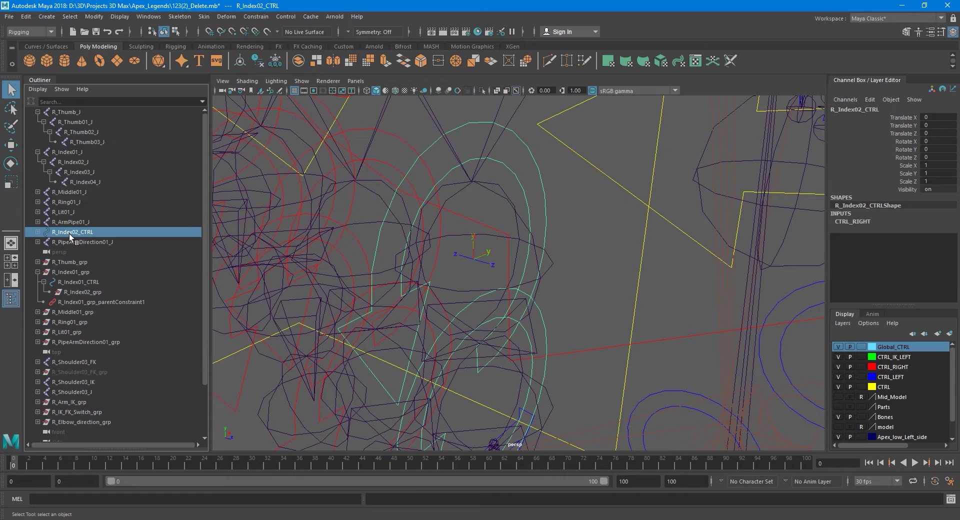
Step: Parent-constrain the emptied R_Index02_grp to the R_Index02_J joint
click(82, 292)
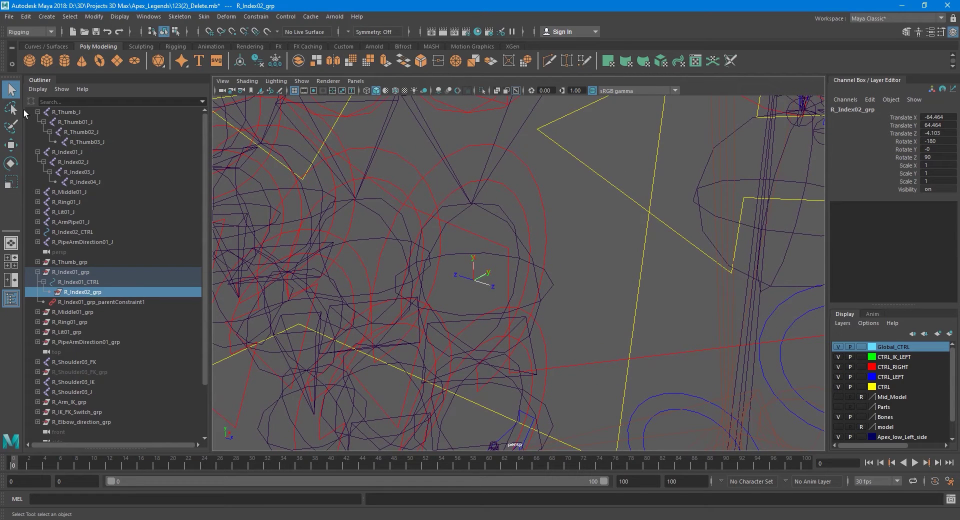
click(39, 113)
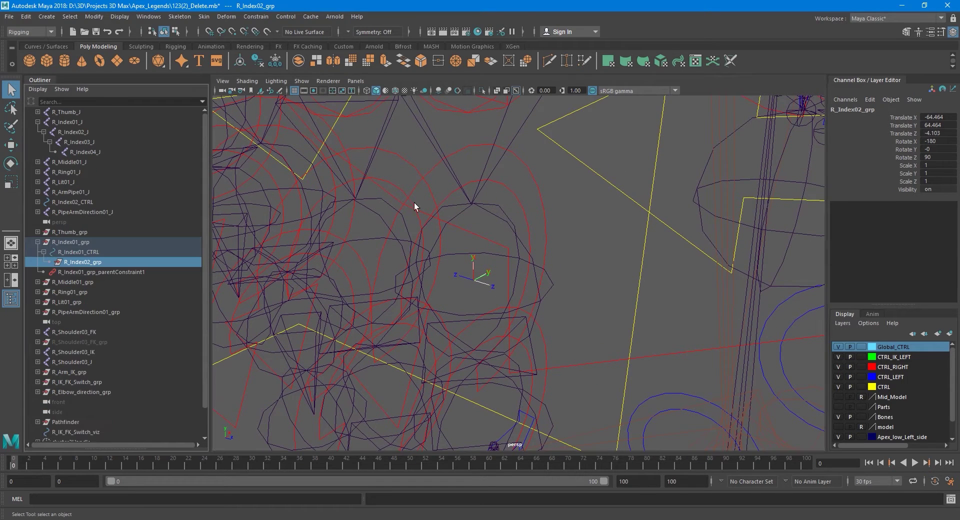
click(492, 213)
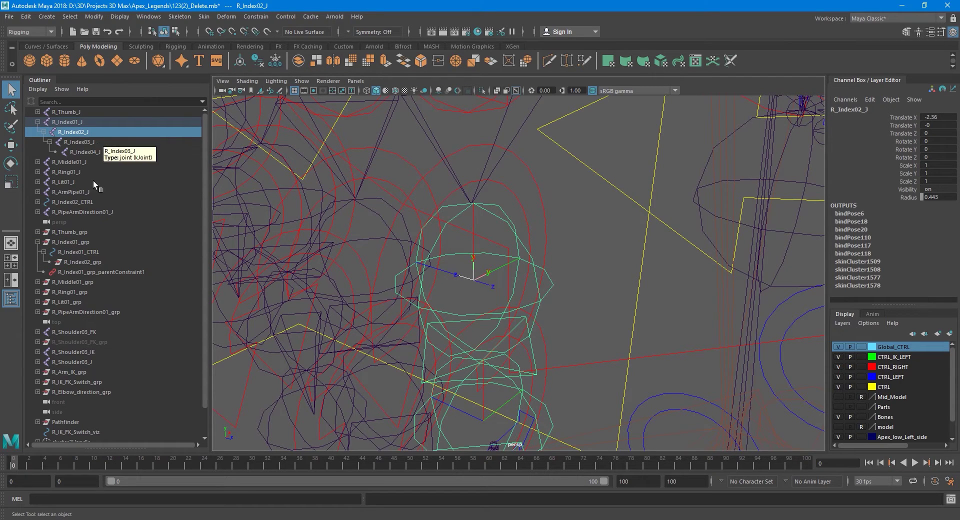
ctrl+click(93, 262)
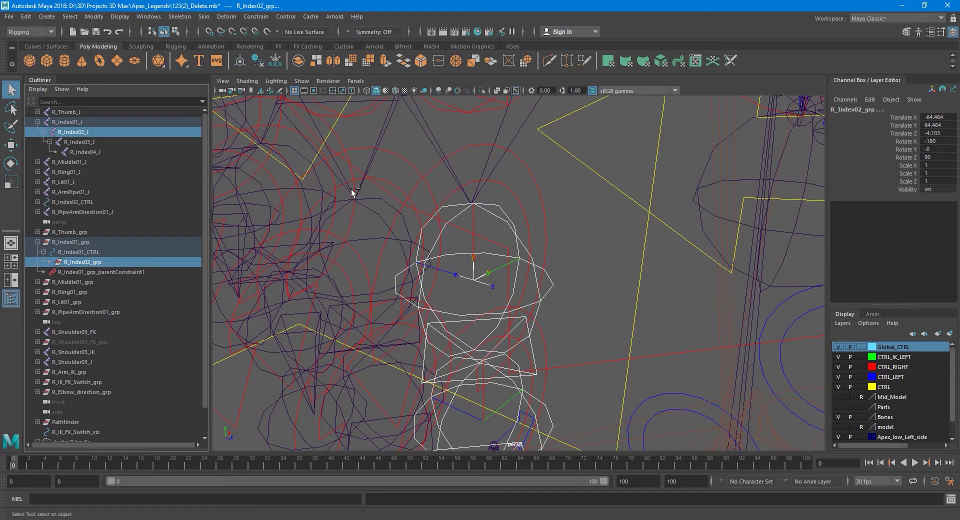
click(256, 16)
click(281, 41)
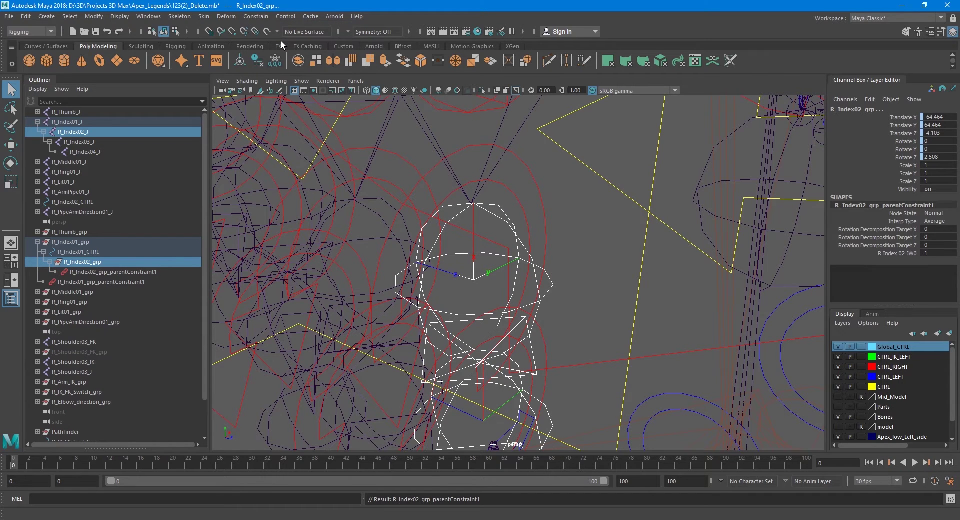
Step: Parent R_Index02_CTRL under R_Index02_grp and unparent its child R_Index03_grp to the top level of the hierarchy
click(87, 202)
middle_drag(80, 205, 96, 261)
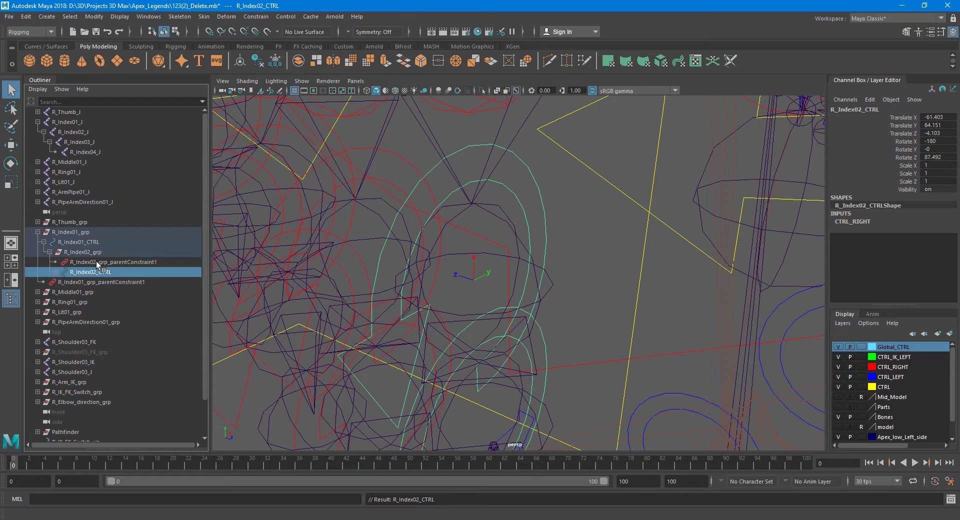
click(56, 273)
click(92, 282)
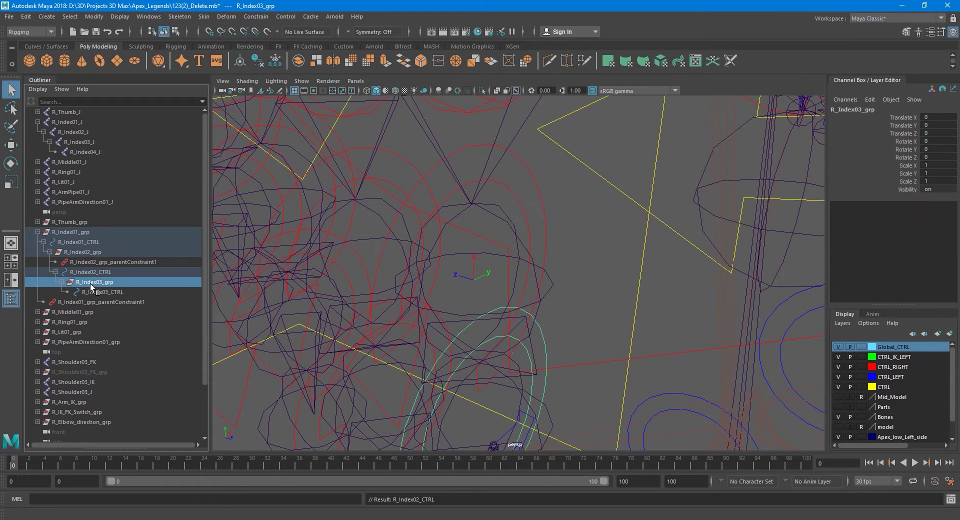
middle_drag(92, 283, 81, 207)
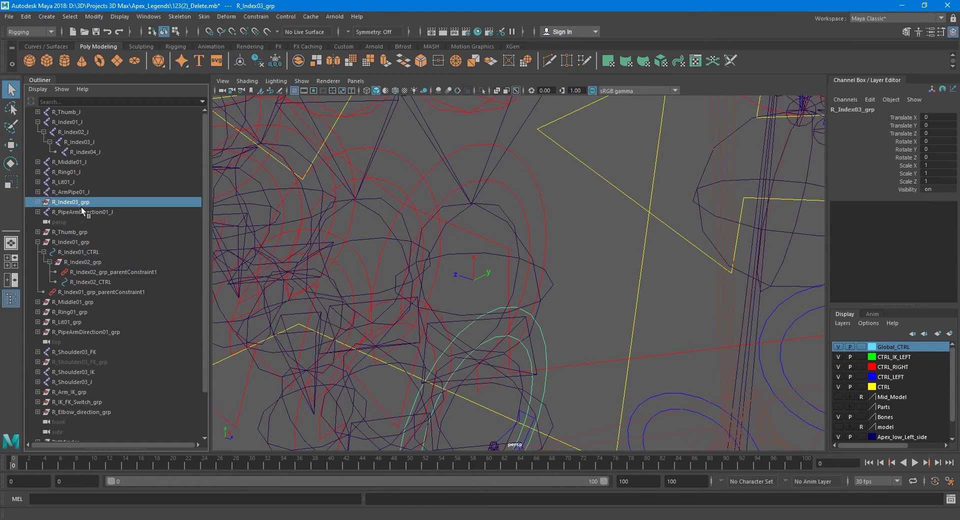
Step: Move R_Index02_CTRL above the parent constraint inside R_Index02_grp and freeze the control's transformations
click(96, 282)
key(f)
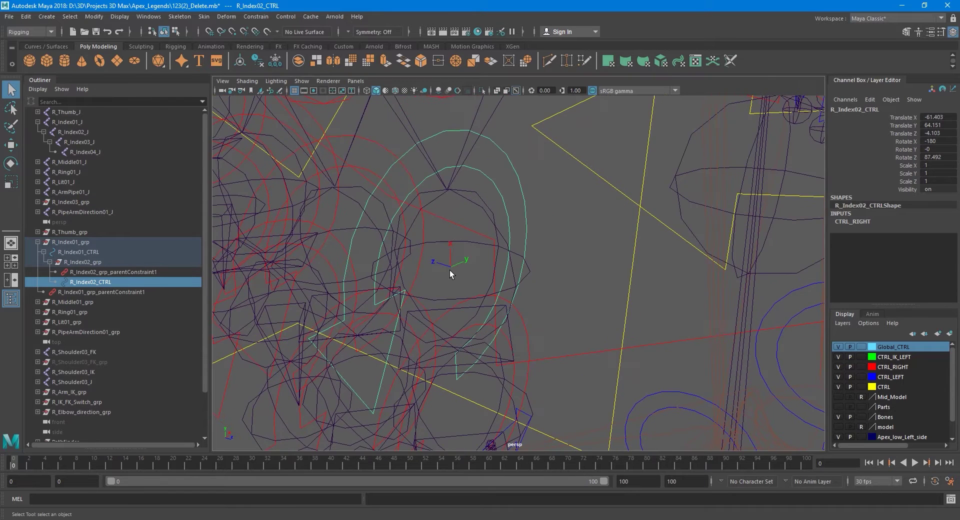
middle_drag(94, 284, 98, 273)
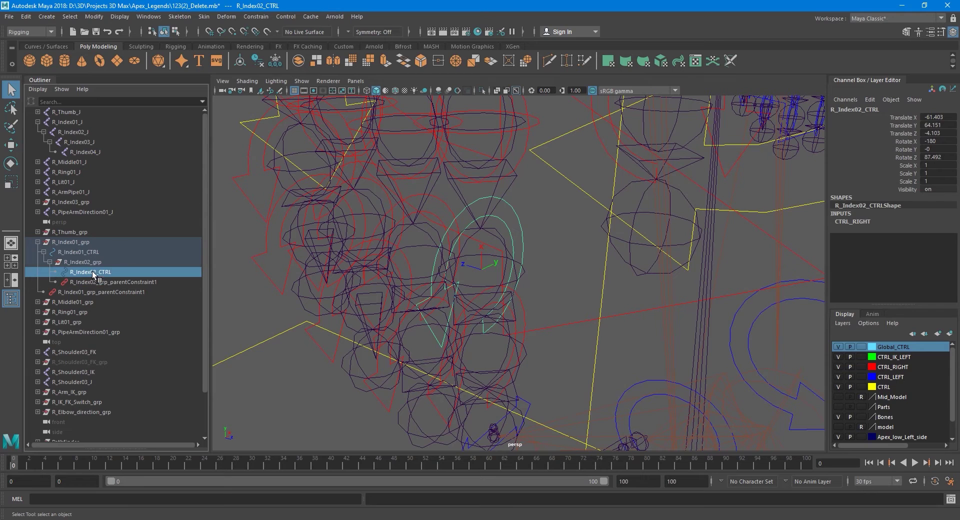
click(94, 17)
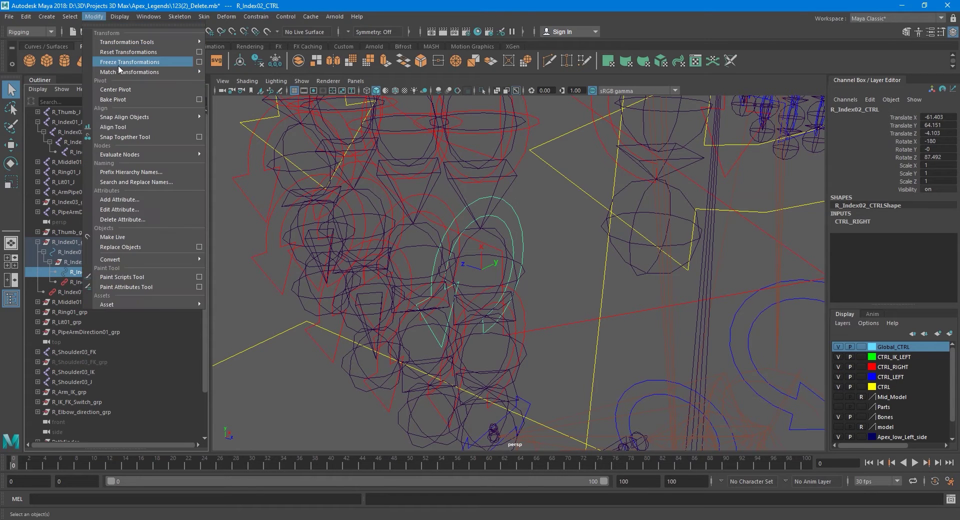
click(116, 56)
alt+middle_drag(467, 313, 465, 310)
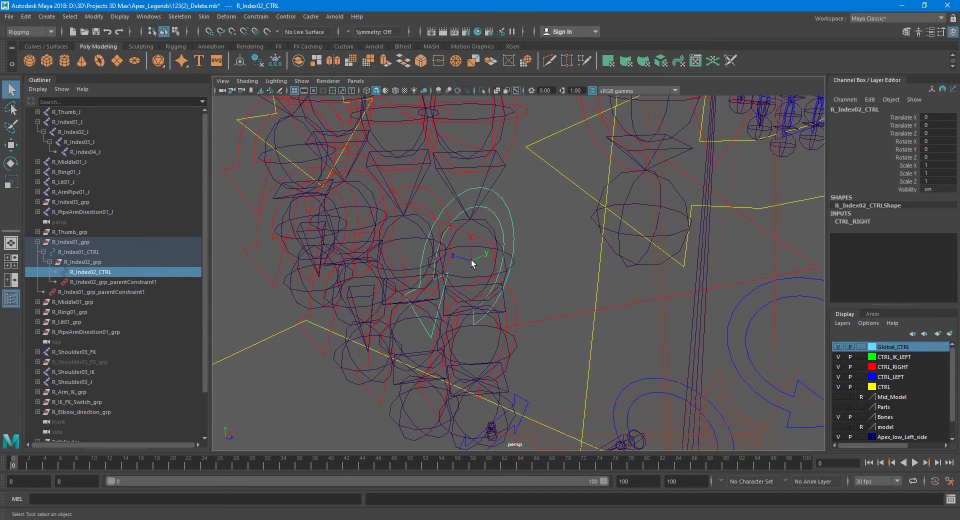
Step: Parent R_Index03_grp under R_Index02_CTRL and expand the hierarchy down to R_Index03_CTRL
alt+middle_drag(308, 314, 415, 319)
scroll(415, 319, down, 8)
alt+drag(436, 321, 473, 328)
scroll(473, 328, up, 8)
alt+middle_drag(473, 329, 505, 332)
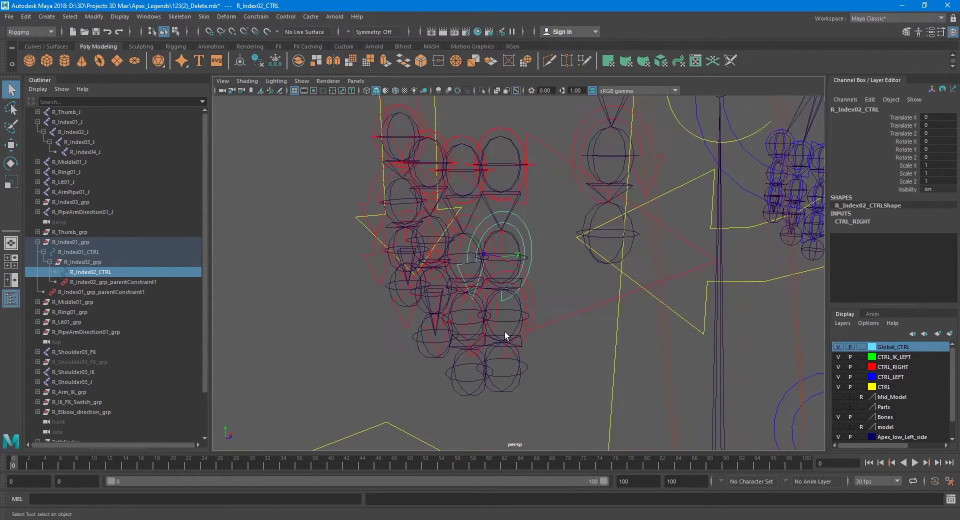
drag(87, 202, 100, 272)
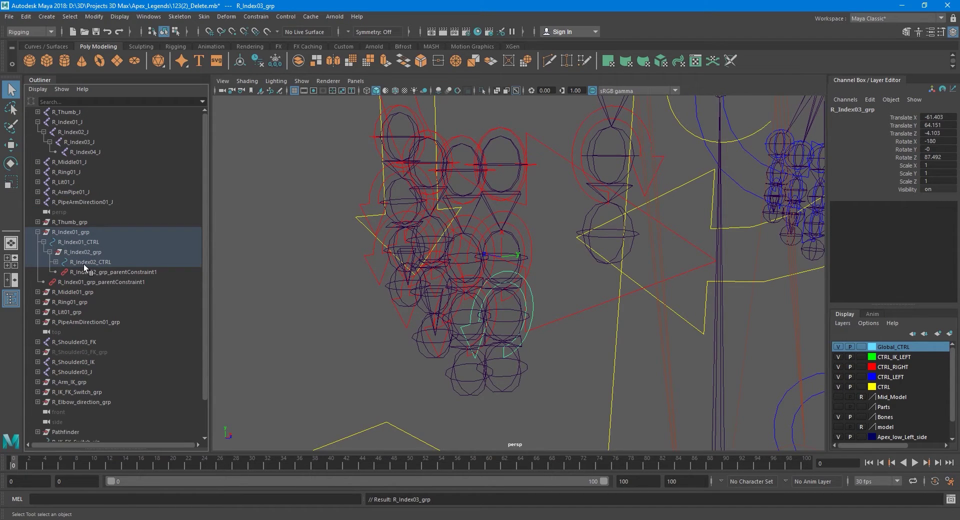
click(56, 261)
click(61, 272)
click(106, 283)
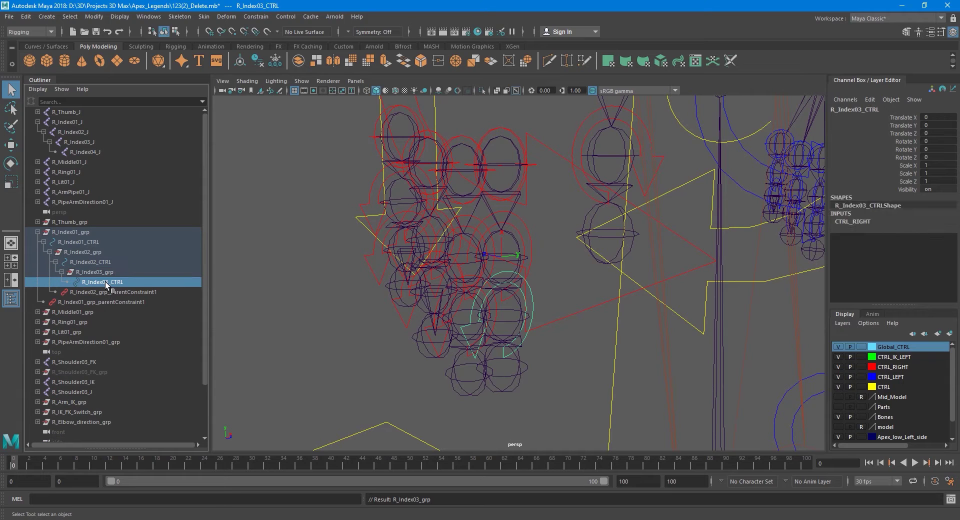
click(95, 273)
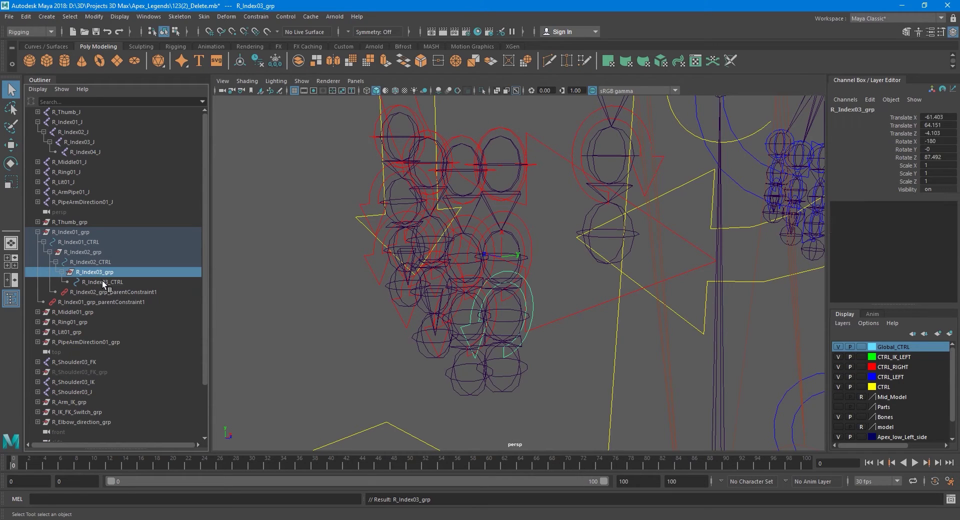
Step: Hide the local rotation axes of the R_Index02_J joint and of R_Index02_grp
alt+drag(492, 300, 516, 331)
alt+middle_drag(516, 332, 514, 324)
scroll(513, 324, up, 5)
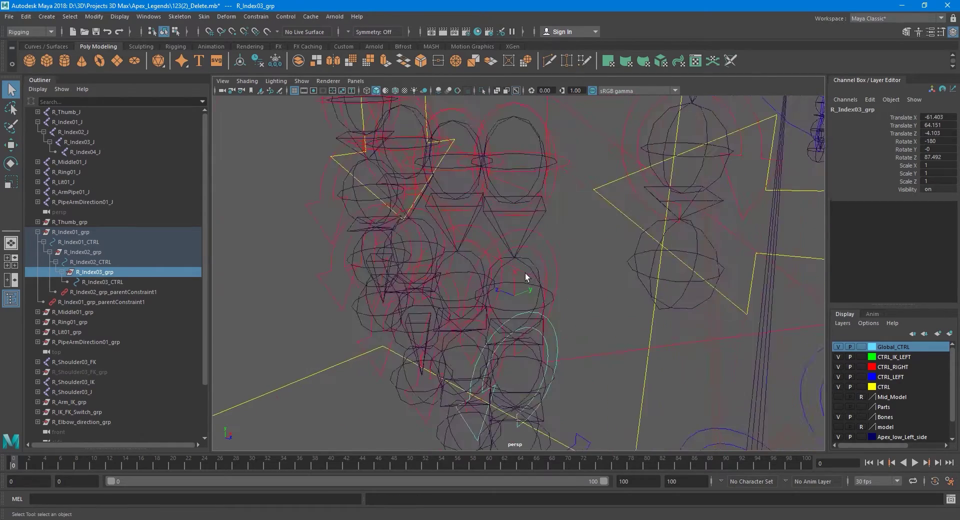
click(536, 243)
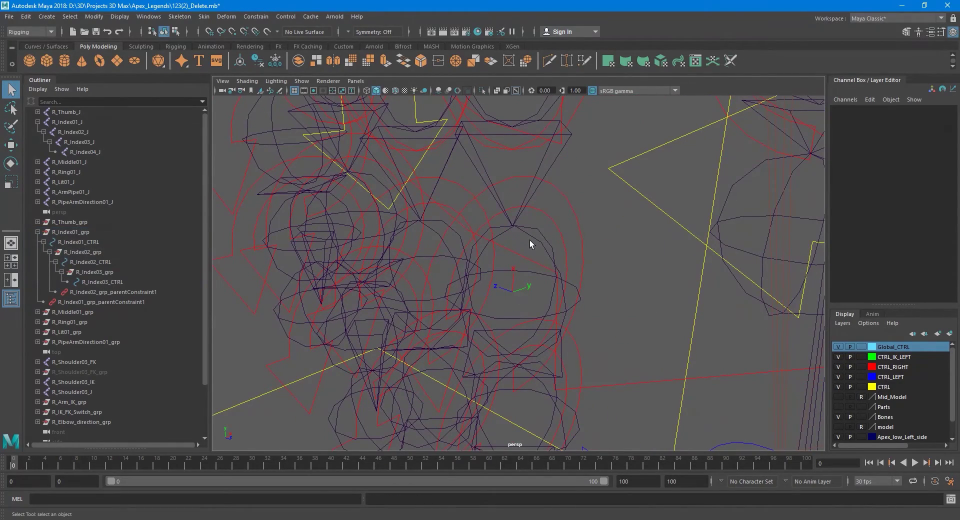
click(530, 236)
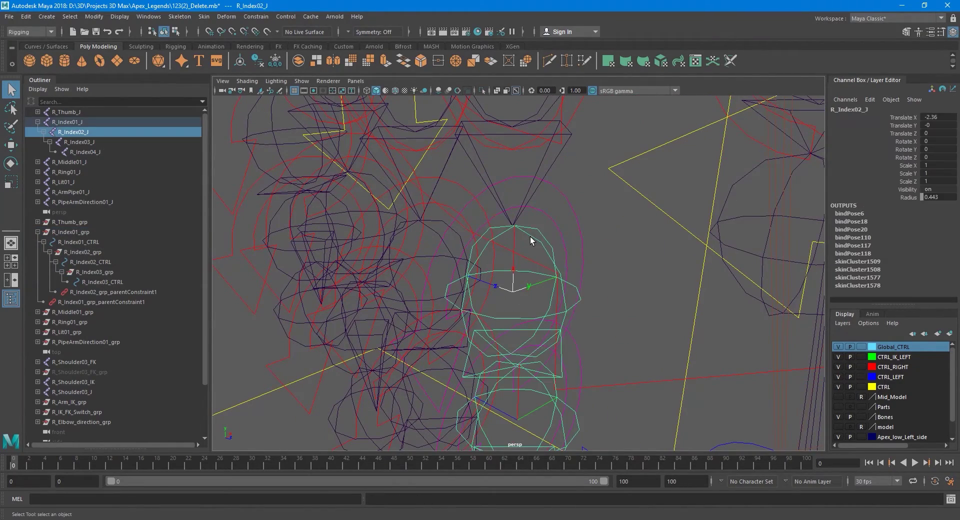
click(131, 22)
mouse_move(182, 128)
click(319, 141)
click(562, 193)
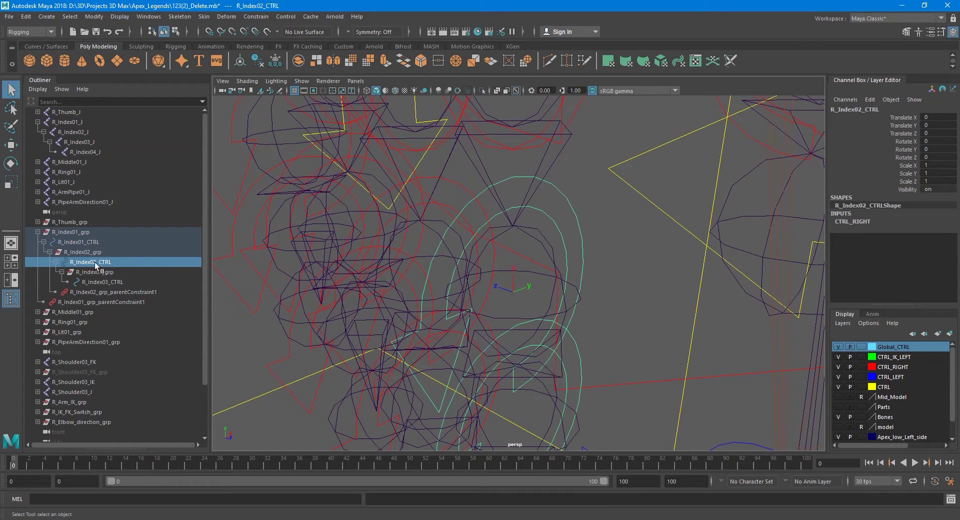
key(Up)
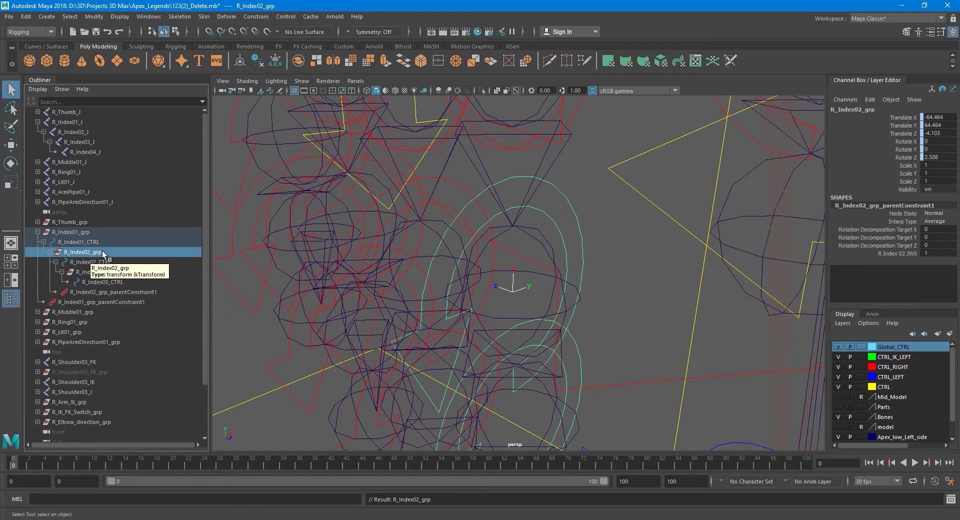
click(115, 18)
mouse_move(188, 131)
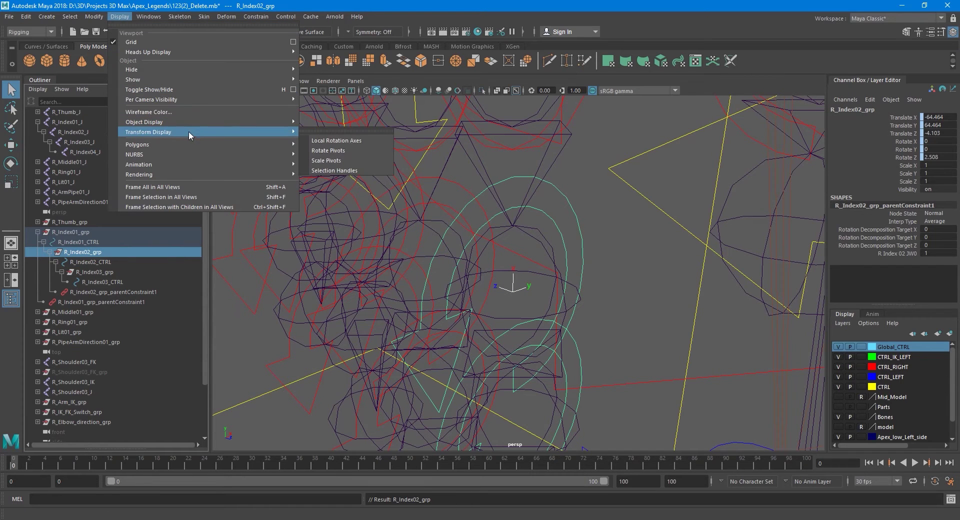
click(323, 141)
Step: Display the local rotation axes of R_Index03_grp
alt+drag(556, 309, 558, 252)
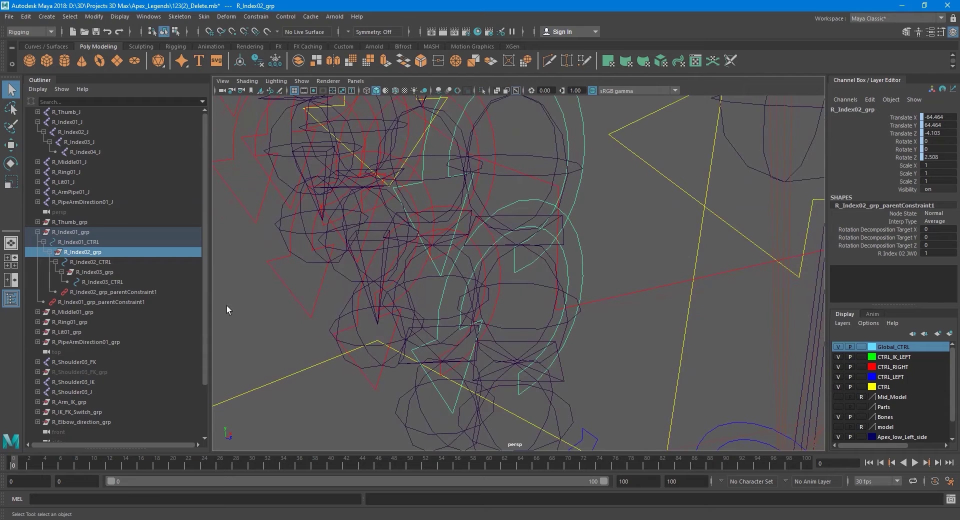
click(114, 272)
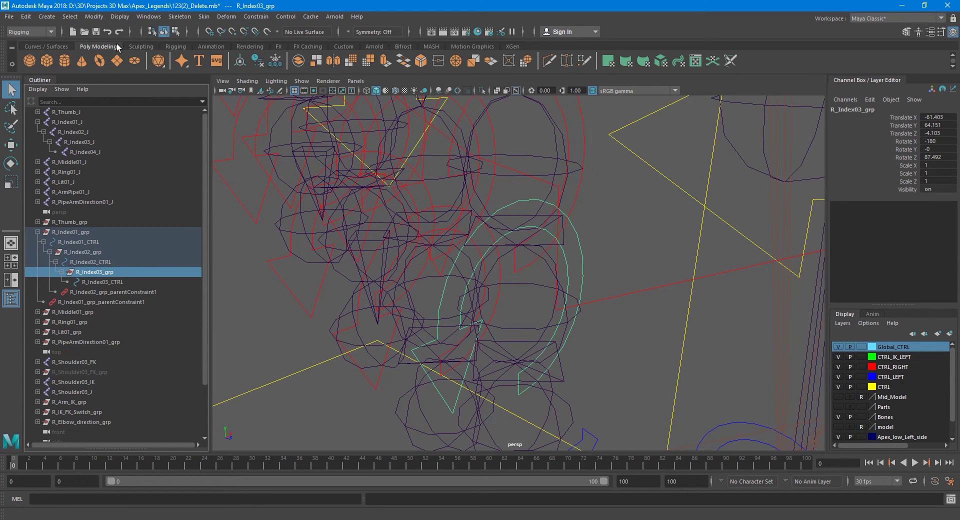
click(120, 16)
mouse_move(187, 132)
click(336, 141)
Step: Display the local rotation axes of the R_Index03_J joint to compare them with the group's axes
alt+drag(581, 294, 536, 255)
click(522, 199)
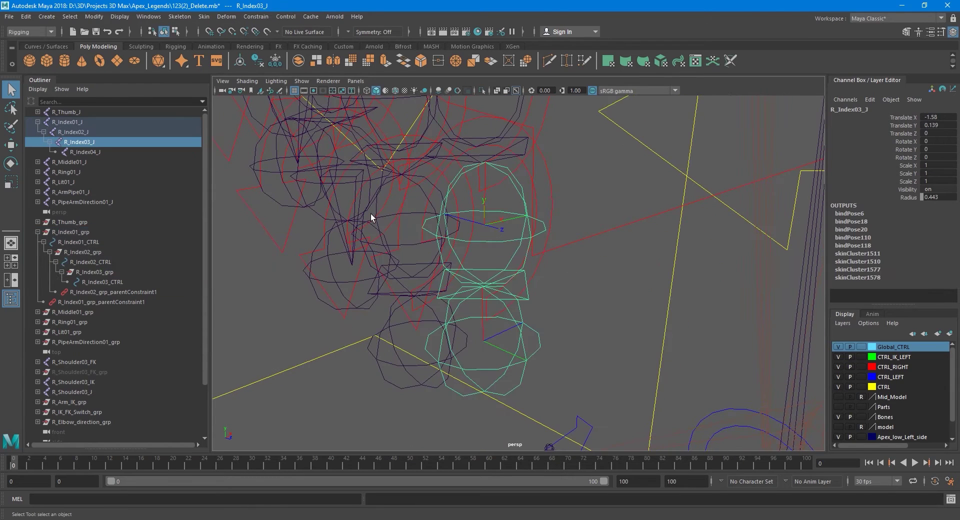
alt+middle_drag(370, 216, 381, 258)
click(118, 17)
mouse_move(190, 132)
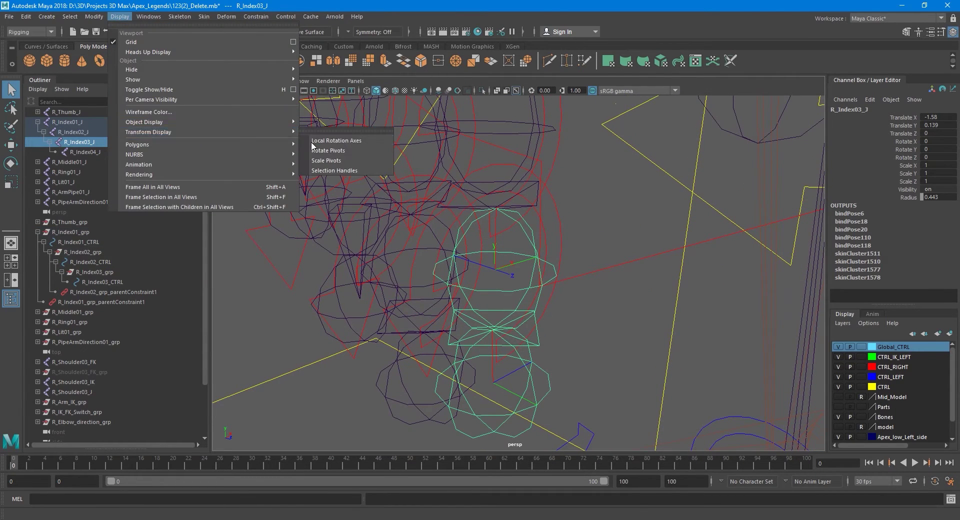
click(332, 142)
alt+drag(555, 290, 491, 215)
scroll(486, 220, up, 5)
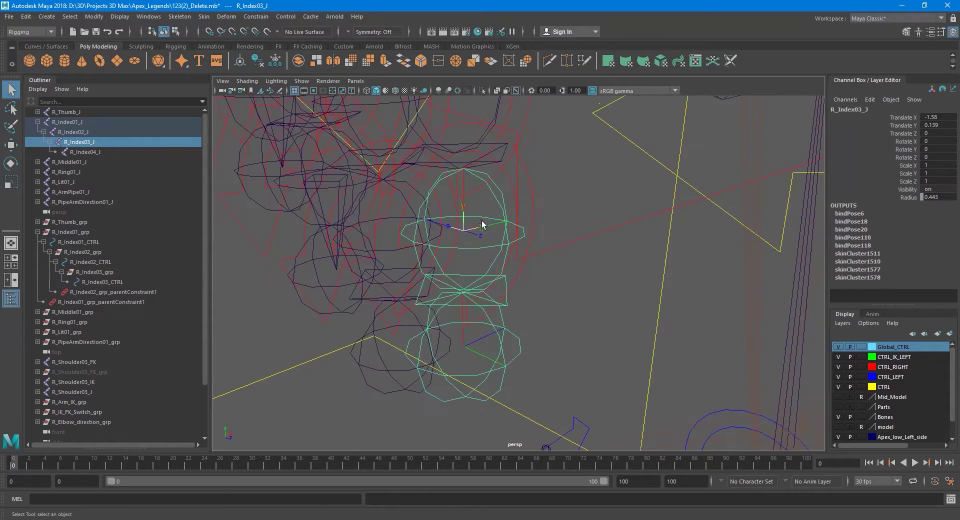
alt+middle_drag(466, 278, 474, 282)
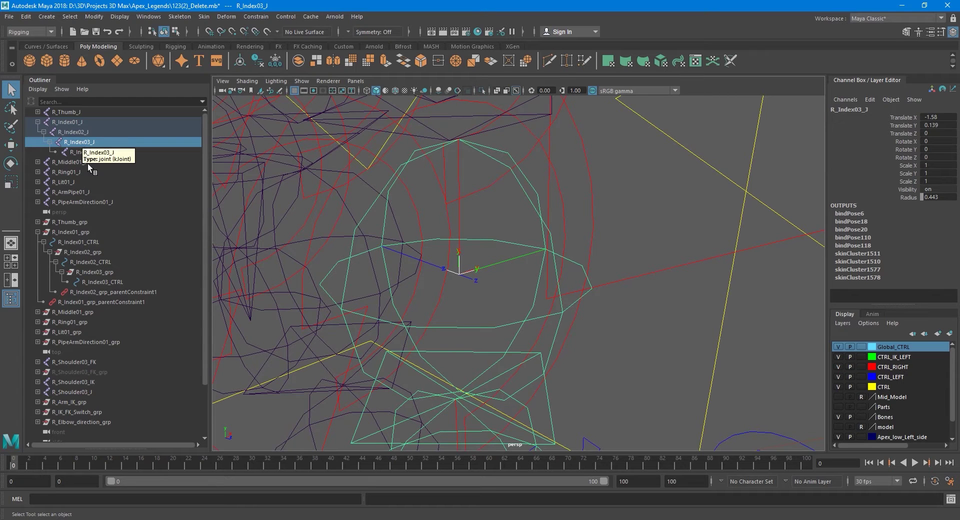
Step: Unparent R_Index03_CTRL to the top level of the hierarchy and parent-constrain R_Index03_grp to the R_Index03_J joint
click(102, 284)
drag(102, 286, 80, 207)
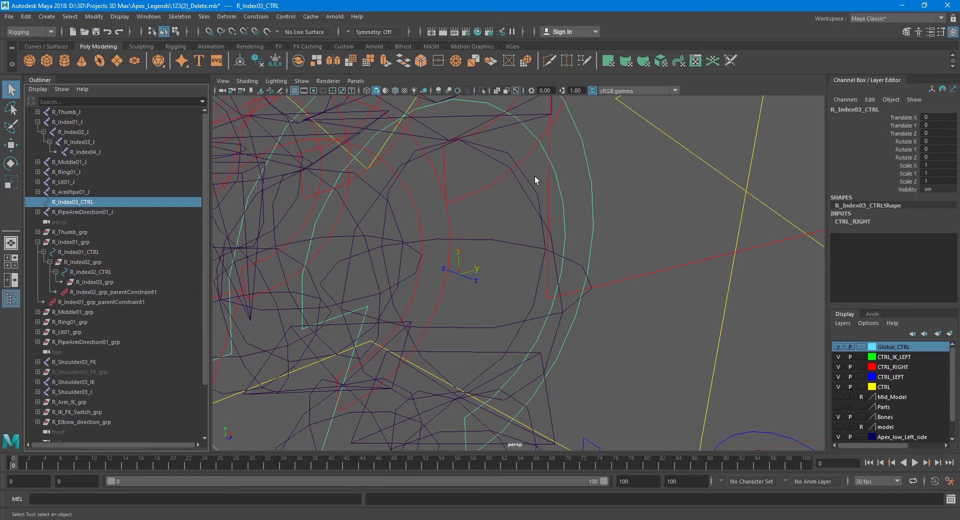
click(535, 199)
scroll(508, 201, down, 3)
alt+drag(521, 242, 508, 240)
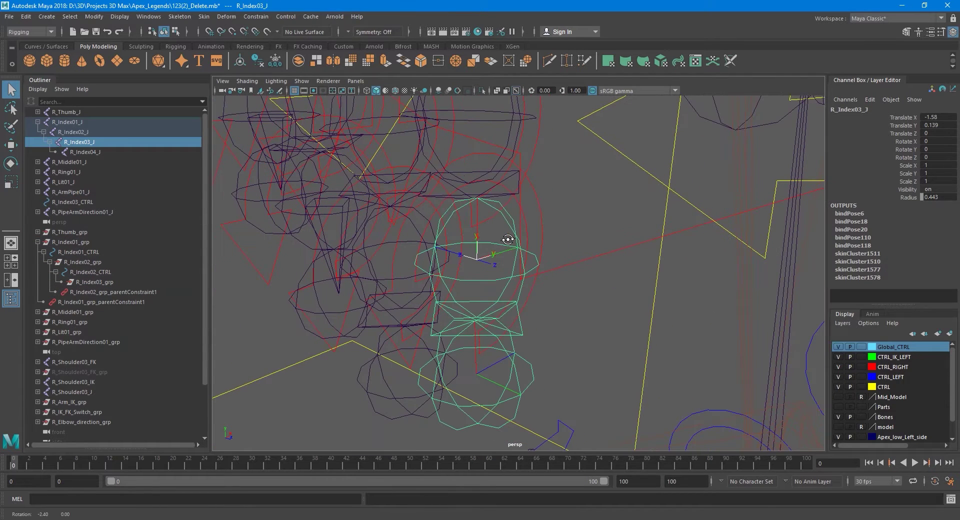
ctrl+click(95, 283)
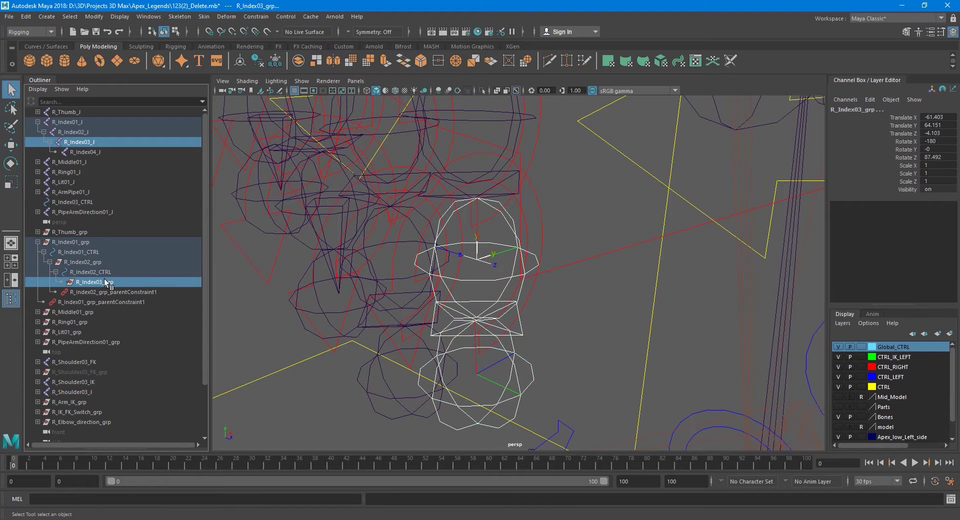
click(259, 18)
click(290, 42)
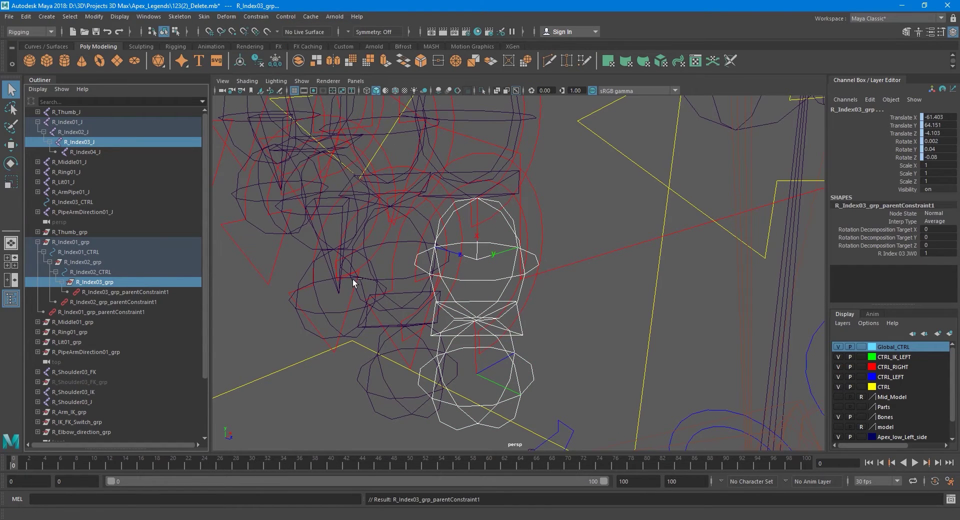
Step: Parent R_Index03_CTRL back under R_Index03_grp and freeze the control's transformations
click(86, 203)
middle_drag(82, 204, 103, 283)
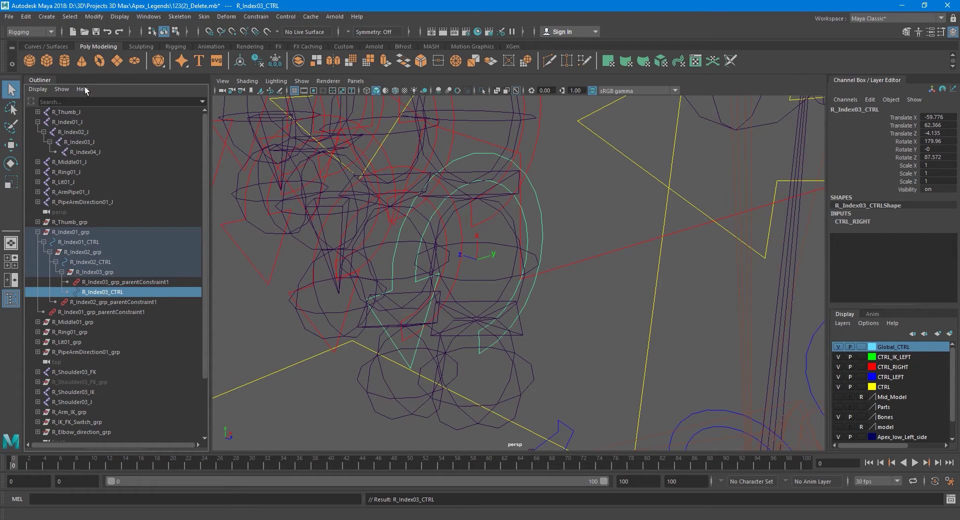
click(95, 17)
mouse_move(127, 71)
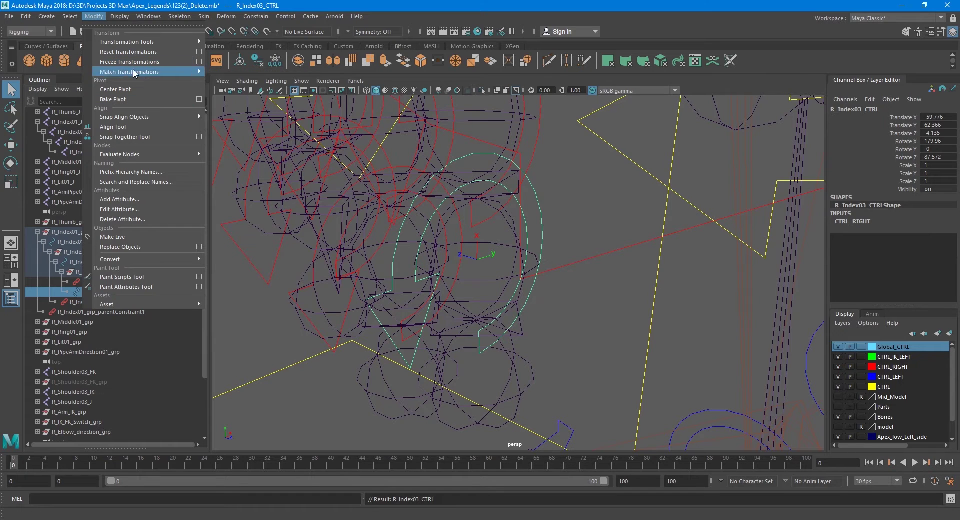
click(147, 64)
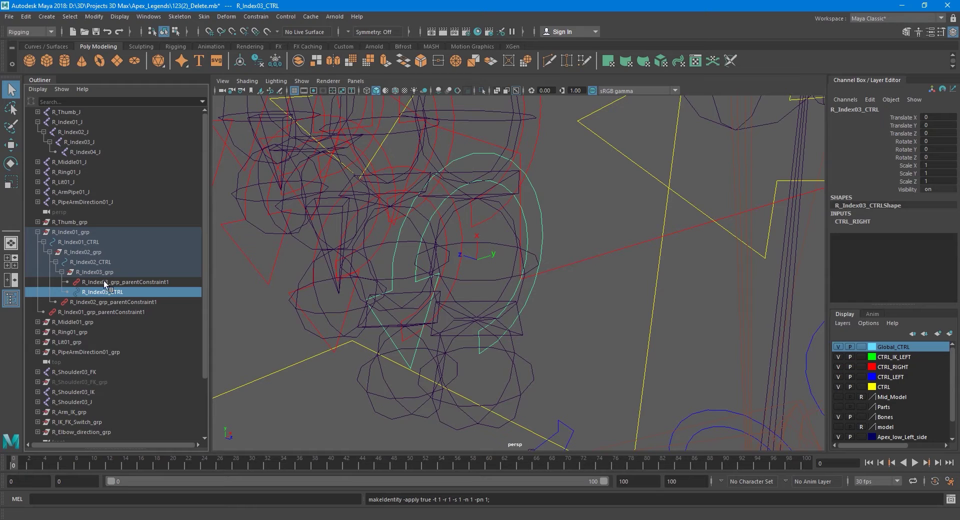
Step: Hide the local rotation axes of R_Index03_grp and the R_Index03_J joint, and clear the selection
click(89, 272)
click(114, 18)
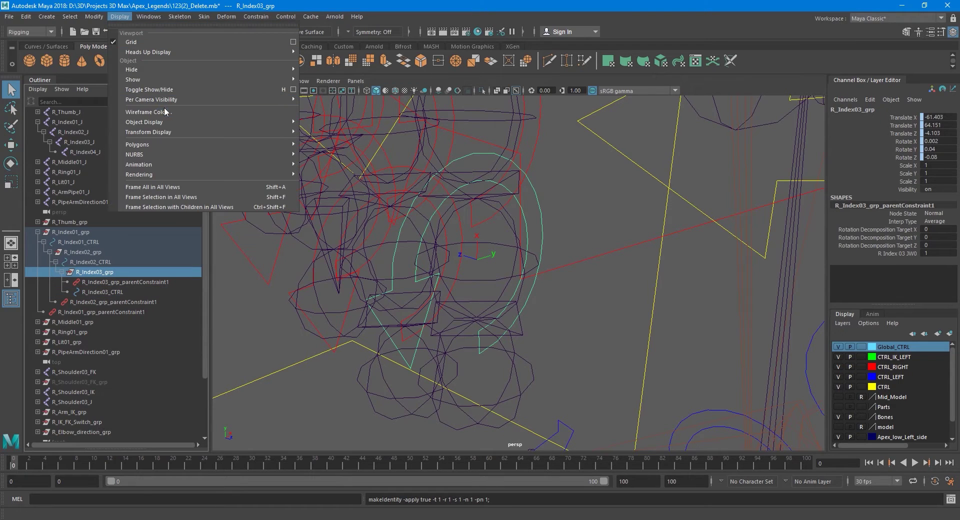
mouse_move(185, 133)
click(315, 142)
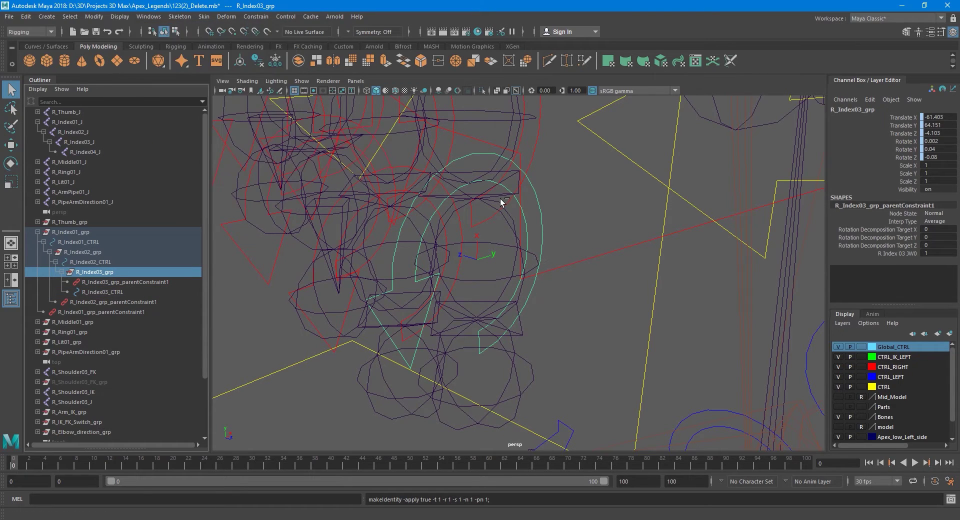
click(508, 224)
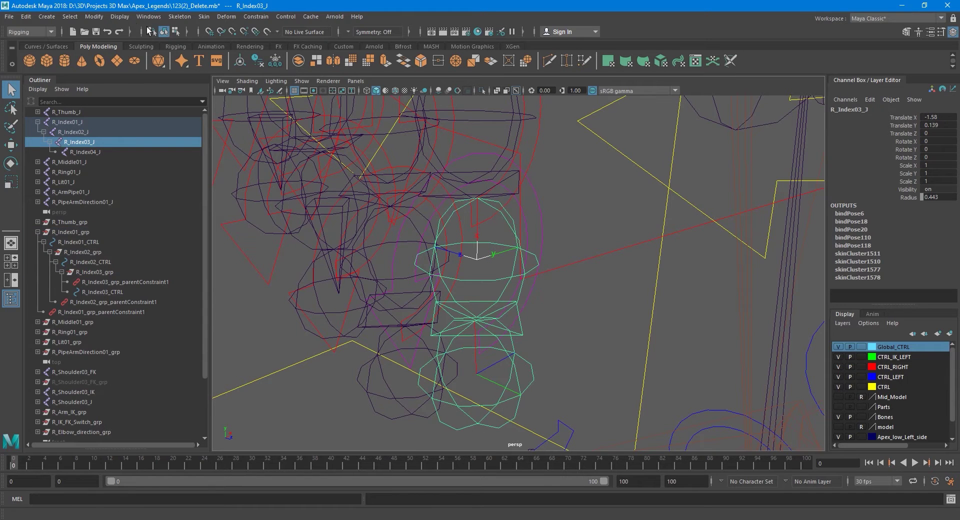
click(121, 18)
mouse_move(176, 131)
click(320, 142)
click(567, 221)
Step: Collapse the index hierarchies, fully expand R_Middle01_grp and R_Middle01_J, and delete the extra nodes listed beneath the middle finger joints
scroll(478, 308, down, 3)
alt+middle_drag(497, 264, 489, 290)
scroll(488, 290, down, 3)
alt+drag(488, 290, 487, 292)
scroll(487, 293, up, 3)
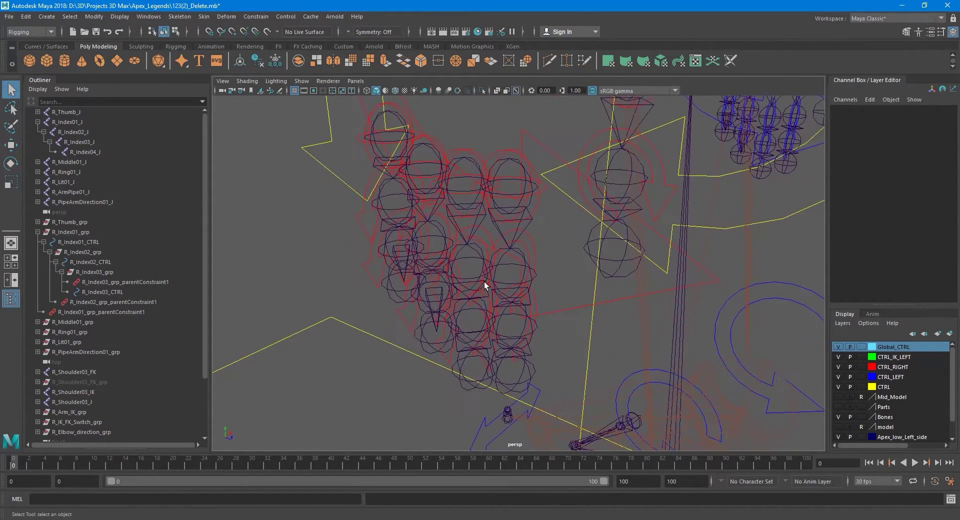
alt+drag(463, 202, 462, 221)
alt+middle_drag(495, 164, 487, 161)
click(480, 152)
click(38, 232)
shift+click(38, 242)
click(38, 122)
shift+click(38, 132)
drag(95, 172, 98, 236)
key(Delete)
Step: Unparent R_Middle01_CTRL to the top level of the hierarchy and display the local rotation axes of R_Middle01_grp
click(79, 251)
middle_drag(79, 252, 82, 200)
click(75, 252)
key(f)
scroll(490, 240, down, 6)
scroll(490, 240, up, 3)
key(w)
click(98, 18)
click(315, 137)
Step: Display the local rotation axes of the R_Middle01_J joint
click(485, 239)
scroll(484, 238, up, 4)
click(120, 16)
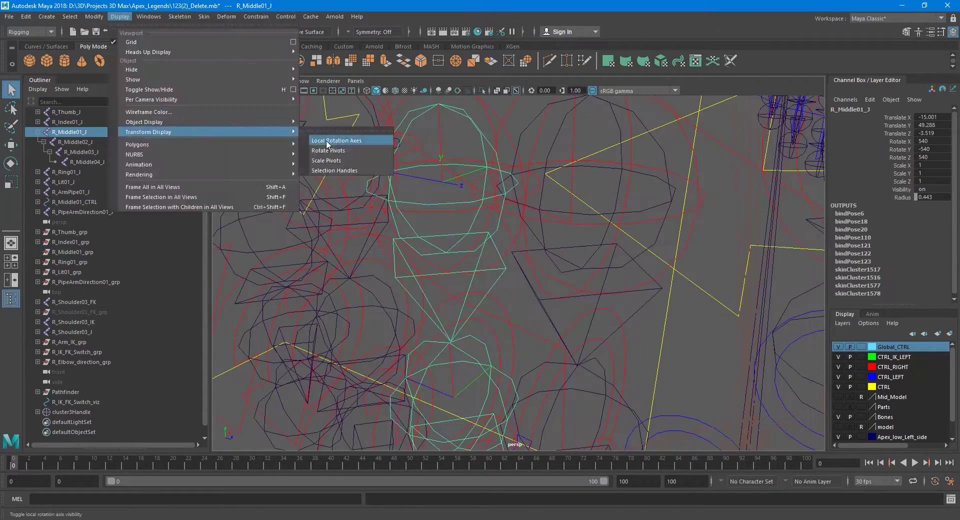
click(314, 136)
Step: Parent-constrain R_Middle01_grp to the R_Middle01_J joint
ctrl+click(72, 252)
click(255, 16)
click(297, 43)
Step: Parent R_Middle01_CTRL under R_Middle01_grp and unparent its child R_Middle02_grp to the top level of the hierarchy
click(85, 202)
middle_drag(85, 203, 92, 247)
click(92, 262)
middle_drag(91, 262, 92, 198)
Step: Freeze the transformations of R_Middle01_CTRL
click(90, 262)
click(94, 16)
click(115, 62)
Step: Hide the local rotation axes of R_Middle01_grp and the R_Middle01_J joint
click(76, 253)
click(120, 17)
click(482, 271)
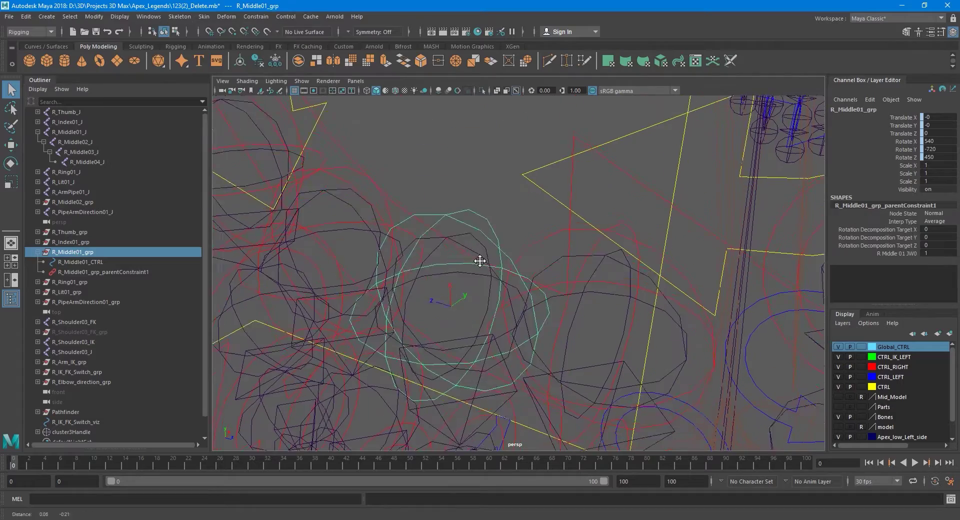
click(120, 17)
mouse_move(210, 131)
click(329, 141)
Step: Parent R_Middle02_grp under R_Middle01_CTRL and unparent R_Middle02_CTRL to the top level of the hierarchy
click(73, 202)
middle_drag(72, 202, 49, 263)
key(f)
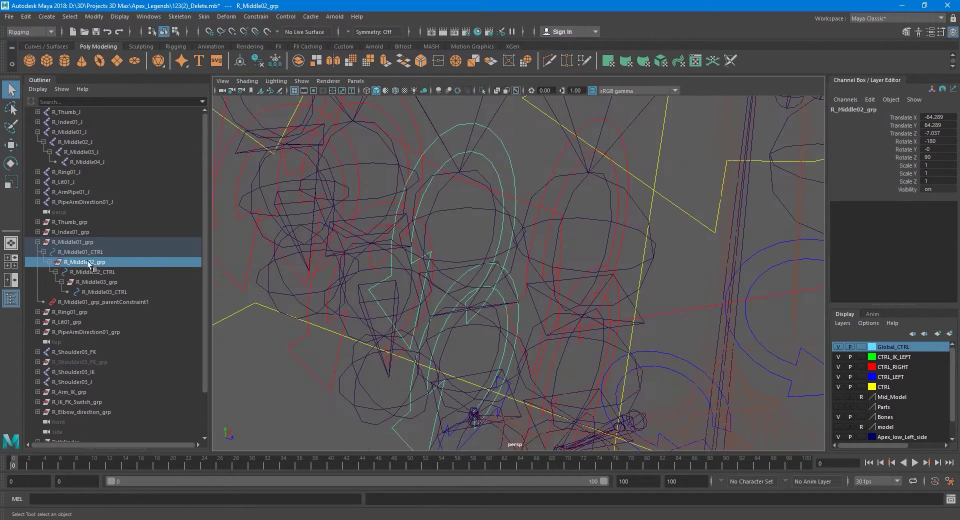
Step: Parent-constrain R_Middle02_grp to the R_Middle02_J joint
click(75, 142)
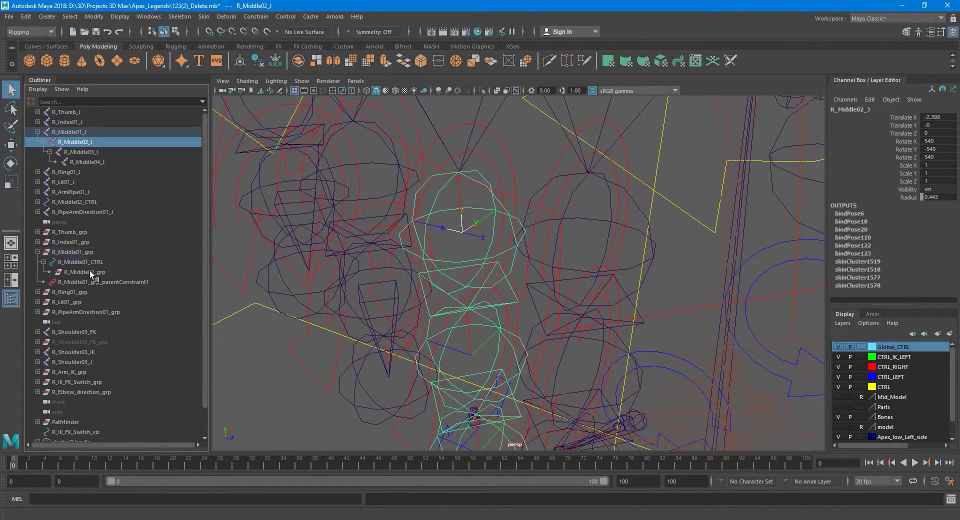
ctrl+click(89, 272)
click(255, 17)
click(265, 39)
Step: Parent R_Middle02_CTRL under R_Middle02_grp and freeze the control's transformations
click(75, 202)
middle_drag(75, 201, 98, 280)
click(56, 272)
click(92, 282)
click(94, 17)
click(122, 62)
Step: Hide the local rotation axes of R_Middle02_J and show those of the R_Middle03_J joint
click(75, 142)
click(120, 17)
click(338, 141)
click(85, 261)
alt+middle_drag(495, 300, 493, 255)
click(81, 151)
click(119, 16)
click(330, 142)
Step: With R_Middle03_grp nested under R_Middle02_CTRL, unparent R_Middle03_CTRL to the top level of the hierarchy
click(62, 281)
click(90, 283)
click(102, 292)
mouse_move(102, 291)
middle_down()
mouse_move(82, 198)
mouse_move(100, 277)
middle_up()
click(96, 292)
click(120, 16)
Step: Parent-constrain R_Middle03_grp to R_Middle03_J and freeze the transformations of R_Middle03_CTRL inside the group
click(75, 152)
ctrl+click(95, 282)
click(255, 16)
click(265, 39)
click(93, 16)
click(122, 62)
Step: Hide the local rotation axes of R_Middle03_grp and the R_Middle03_J joint
click(97, 272)
click(119, 16)
click(330, 142)
click(81, 151)
click(119, 17)
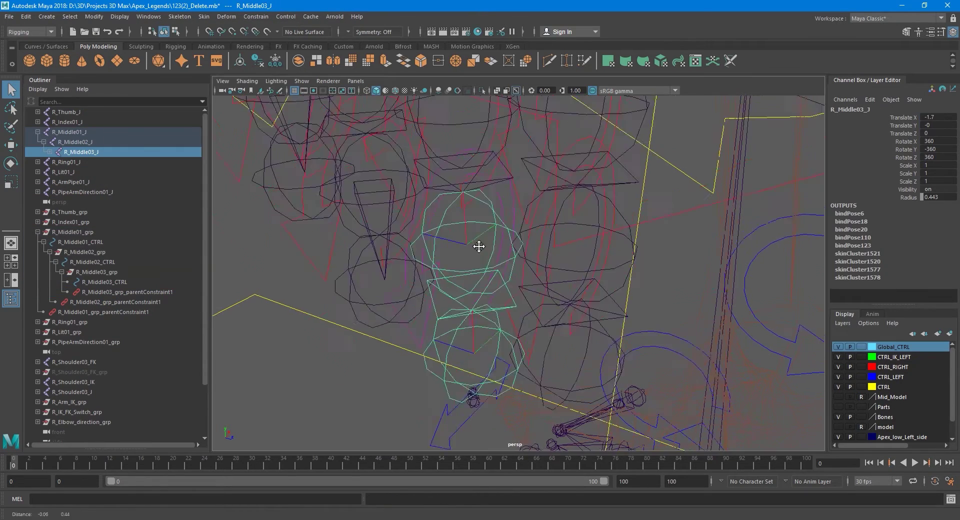
Step: Collapse the middle finger hierarchy, expand the R_Ring01_J chain and delete the constraint nodes inside it
alt+middle_drag(479, 247, 485, 287)
scroll(485, 288, down, 3)
click(37, 132)
click(38, 212)
shift+click(37, 142)
click(67, 143)
drag(109, 182, 100, 232)
key(Delete)
Step: Display the local rotation axes of the R_Ring joints and of R_Ring01_grp, R_Ring02_grp and R_Ring03_grp
click(119, 16)
click(329, 144)
shift+click(37, 252)
click(70, 252)
ctrl+click(82, 272)
ctrl+click(94, 292)
click(119, 17)
click(329, 144)
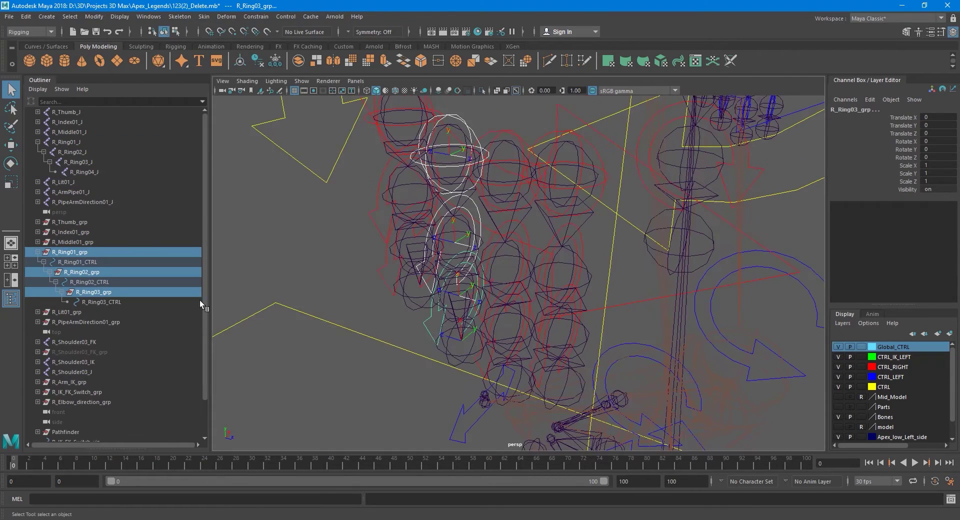
Step: Unparent R_Ring01_CTRL to the top level of the hierarchy and parent-constrain R_Ring01_grp to the R_Ring01_J joint
click(68, 142)
click(80, 262)
middle_drag(80, 262, 89, 211)
click(80, 262)
click(68, 142)
ctrl+click(80, 262)
click(246, 18)
click(252, 42)
Step: Parent R_Ring01_CTRL back under R_Ring01_grp and freeze the control's transformations
click(71, 202)
click(43, 262)
click(71, 272)
click(99, 18)
click(129, 62)
Step: Nest R_Ring02_grp under R_Ring01_CTRL and parent-constrain the group to the R_Ring02_J joint
click(49, 272)
click(83, 282)
click(82, 282)
scroll(360, 317, up, 5)
click(72, 152)
ctrl+click(82, 282)
click(256, 16)
click(253, 42)
Step: Parent R_Ring02_CTRL back under R_Ring02_grp and nest R_Ring03_grp under that control
click(83, 203)
click(56, 282)
click(86, 292)
click(71, 202)
Step: Unparent R_Ring03_CTRL to the top level of the hierarchy and parent it back under R_Ring03_grp
click(61, 292)
click(89, 302)
click(90, 302)
alt+middle_drag(439, 325, 454, 219)
click(73, 202)
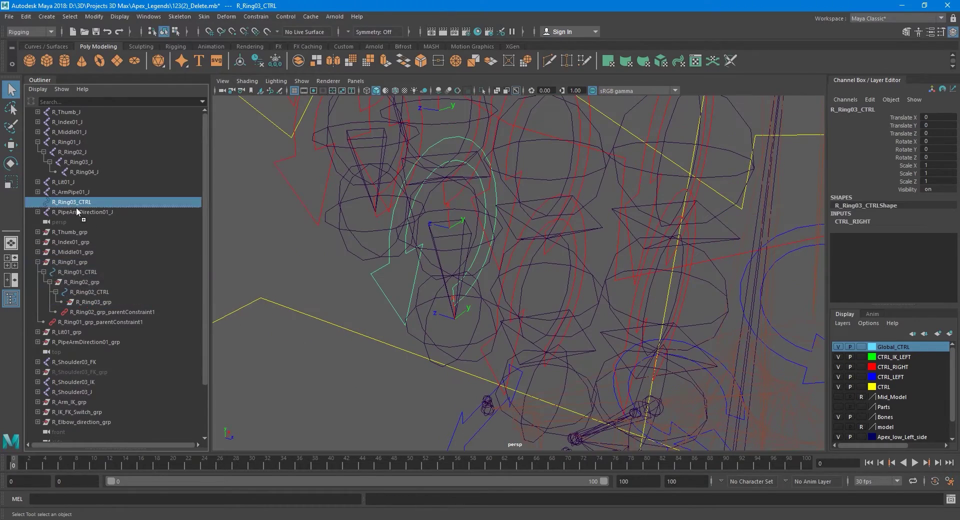
middle_drag(73, 203, 95, 302)
Step: Hide the local rotation axes of the four R_Ring joints and the three R_Ring groups
scroll(358, 313, down, 5)
alt+middle_drag(358, 313, 353, 272)
drag(70, 142, 87, 171)
click(119, 17)
click(313, 137)
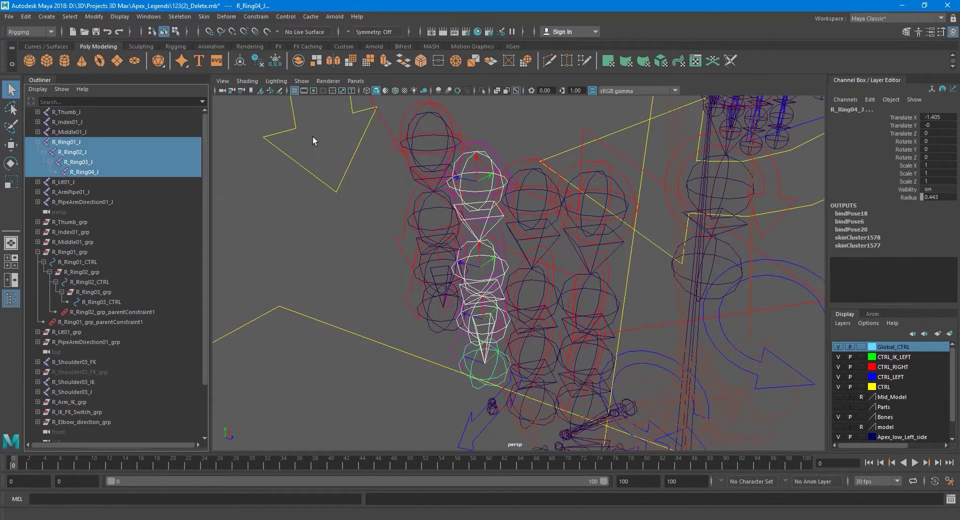
click(69, 252)
ctrl+click(81, 272)
ctrl+click(94, 292)
click(120, 16)
click(313, 137)
click(370, 240)
Step: Toggle the local rotation axes of R_Ring03_grp and the R_Ring03_J joint to compare their orientation
scroll(491, 316, up, 4)
click(386, 374)
click(104, 292)
click(119, 16)
click(332, 143)
click(119, 16)
click(323, 139)
click(90, 162)
click(120, 16)
click(324, 140)
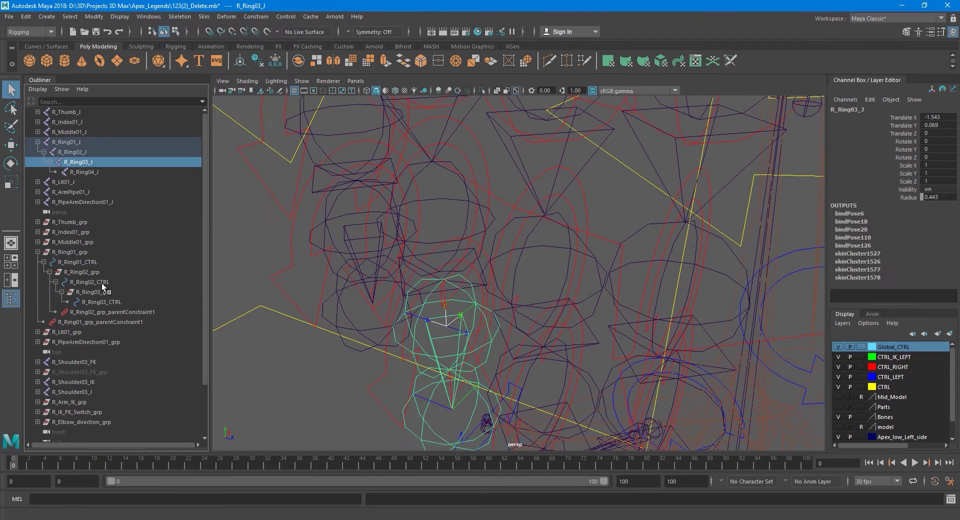
Step: Unparent R_Ring03_CTRL to the top level of the hierarchy and parent-constrain R_Ring03_grp to R_Ring03_J
click(100, 292)
click(101, 302)
key(shift+p)
click(98, 303)
click(83, 161)
ctrl+click(94, 302)
click(255, 17)
click(283, 44)
Step: Parent R_Ring03_CTRL back under R_Ring03_grp and collapse the R_Ring01_grp hierarchy
click(74, 201)
middle_drag(73, 202, 96, 301)
click(256, 274)
click(70, 252)
click(80, 292)
click(38, 252)
scroll(370, 332, down, 4)
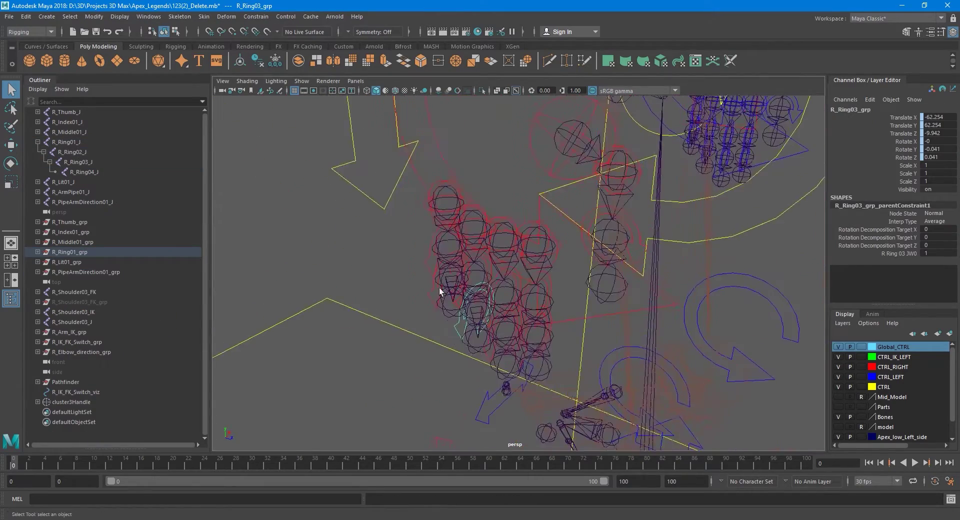
Step: Collapse the R_Ring01_J chain, expand the R_Lit01_J chain and delete the constraint nodes inside it
scroll(440, 291, up, 2)
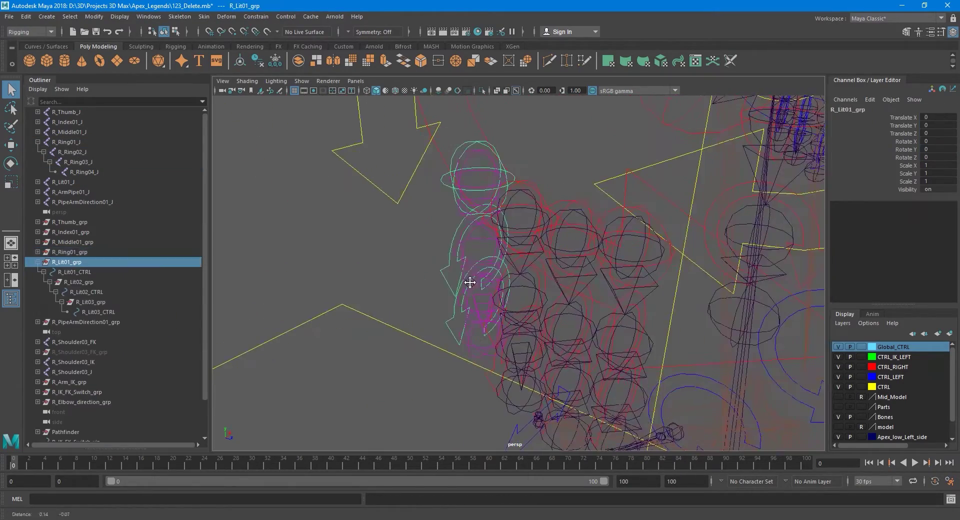
alt+middle_drag(470, 282, 469, 288)
click(37, 142)
shift+click(38, 152)
click(100, 192)
shift+click(89, 242)
key(Delete)
Step: Display the local rotation axes of the R_Lit joints
shift+click(81, 182)
click(119, 16)
click(238, 130)
click(73, 144)
click(73, 152)
key(g)
Step: Unparent R_Lit01_CTRL to the top level of the hierarchy and parent-constrain R_Lit01_grp to the R_Lit01_J joint
click(67, 262)
scroll(327, 142, up, 3)
mouse_move(74, 271)
middle_down()
mouse_move(86, 197)
mouse_move(77, 269)
middle_up()
click(70, 152)
ctrl+click(75, 272)
click(255, 17)
click(266, 40)
Step: Parent R_Lit01_CTRL back under R_Lit01_grp and freeze the control's transformations
click(75, 202)
key(Up)
click(94, 17)
click(115, 60)
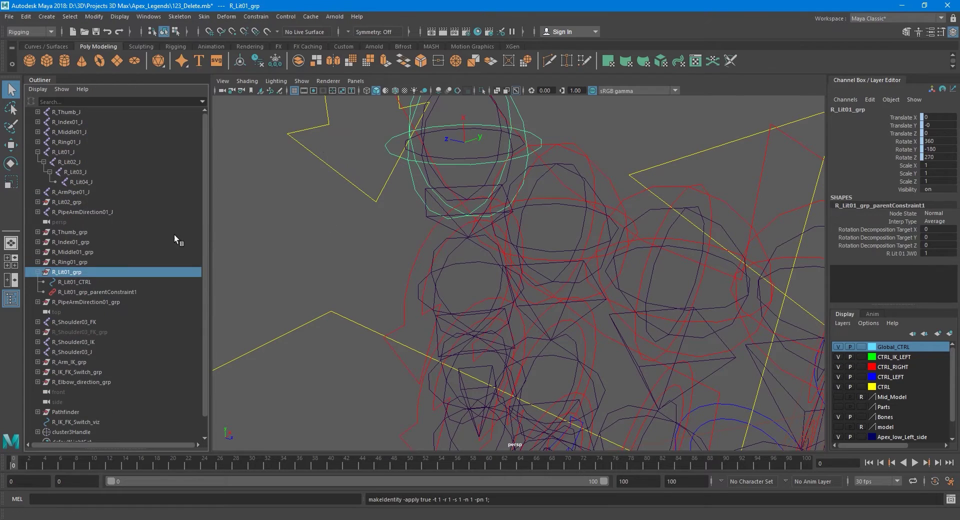
Step: Hide the local rotation axes of the R_Lit01_J joint
click(66, 152)
click(120, 16)
click(340, 141)
Step: Parent R_Lit02_grp under R_Lit01_CTRL and unparent R_Lit02_CTRL to the top level of the hierarchy
click(81, 282)
alt+middle_drag(465, 142, 500, 184)
mouse_move(75, 202)
middle_down()
mouse_move(75, 282)
mouse_move(80, 197)
middle_up()
click(49, 283)
Step: Display the local rotation axes of R_Lit02_grp and the R_Lit02_J joint
click(120, 16)
alt+middle_drag(474, 258, 455, 180)
click(70, 161)
click(120, 17)
click(335, 141)
Step: Parent-constrain R_Lit02_grp to the R_Lit02_J joint
ctrl+click(77, 292)
click(255, 17)
click(273, 41)
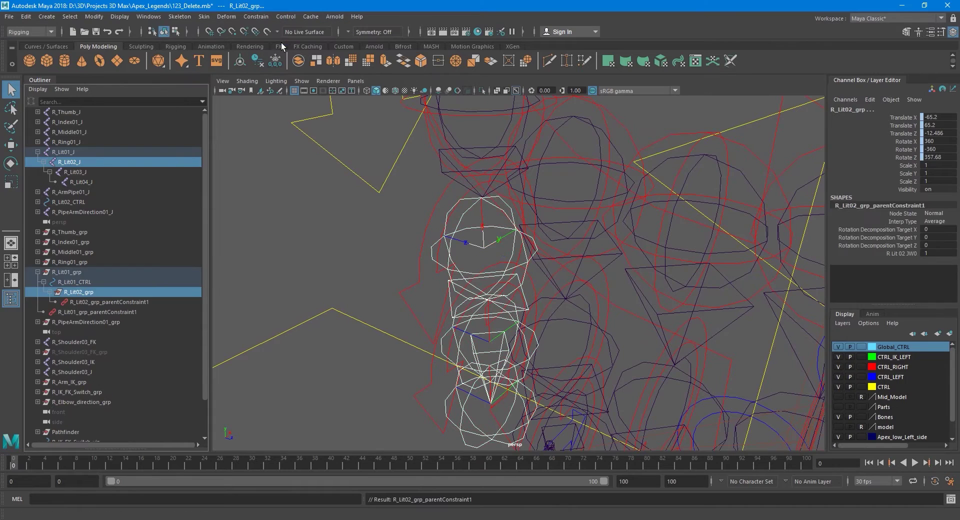
Step: Parent R_Lit02_CTRL back under R_Lit02_grp and hide the local rotation axes of R_Lit02_grp and R_Lit02_J
mouse_move(75, 202)
middle_down()
mouse_move(88, 300)
mouse_move(79, 198)
middle_up()
alt+middle_drag(383, 293, 365, 277)
key(Up)
click(120, 16)
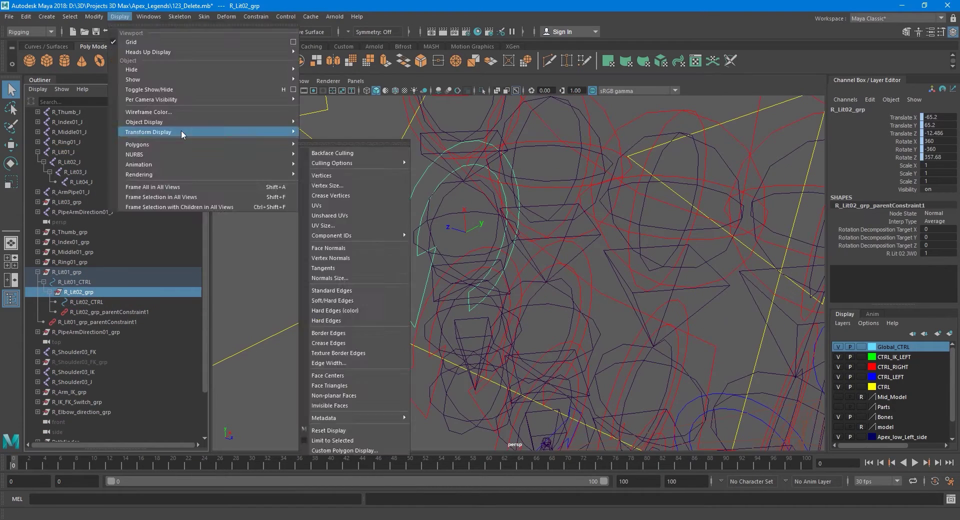
click(340, 141)
click(69, 161)
click(120, 17)
click(340, 141)
Step: Parent R_Lit03_grp under R_Lit02_CTRL and display the local rotation axes of R_Lit03_grp and the R_Lit03_J joint
middle_drag(75, 202, 87, 302)
alt+middle_drag(347, 416, 347, 320)
click(119, 16)
click(340, 142)
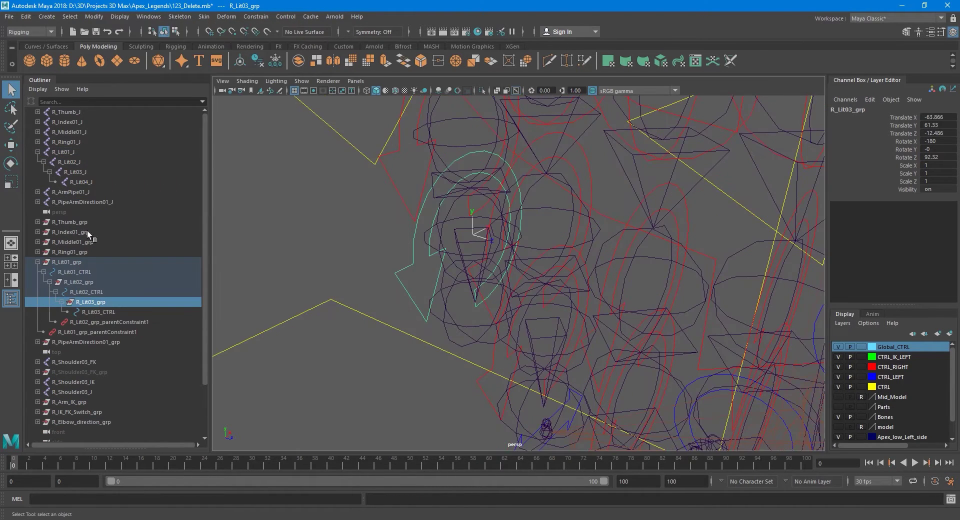
click(75, 171)
click(120, 16)
click(340, 141)
Step: Unparent R_Lit03_CTRL to the top level and parent-constrain R_Lit03_grp to the R_Lit03_J joint
click(97, 313)
key(shift+p)
click(75, 171)
ctrl+click(90, 312)
click(256, 17)
Step: Parent R_Lit03_CTRL back under R_Lit03_grp and freeze its transformations
click(70, 201)
middle_drag(70, 202, 88, 312)
click(83, 270)
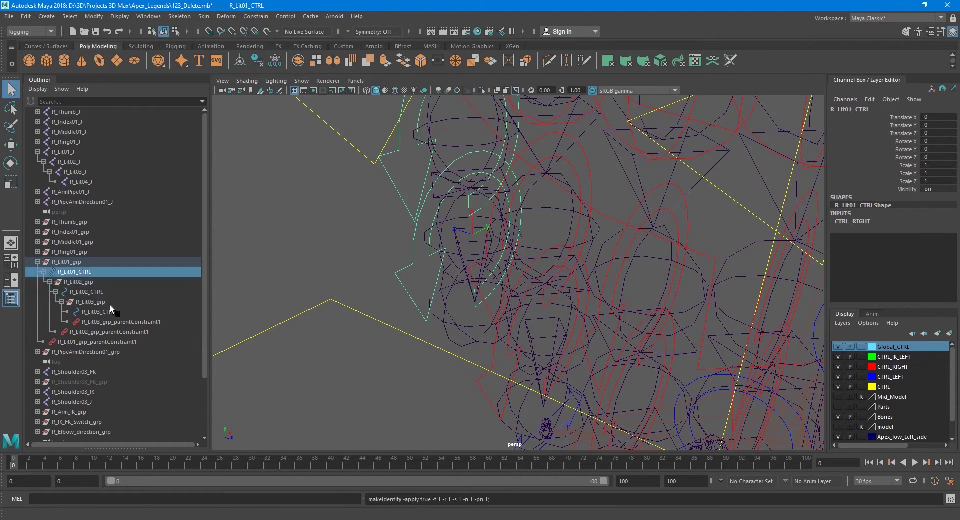
Step: Hide the local rotation axes of R_Lit03_grp and the R_Lit03_J joint, and clear the selection
click(90, 302)
scroll(350, 225, down, 5)
click(94, 16)
click(340, 141)
scroll(341, 165, up, 5)
click(75, 172)
key(g)
click(366, 269)
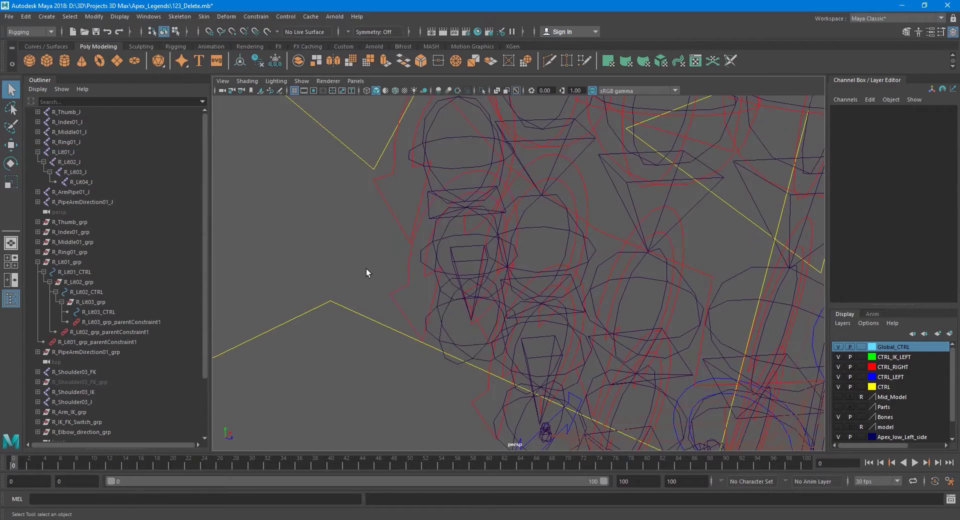
Step: Save the scene under its existing file name
scroll(332, 266, down, 5)
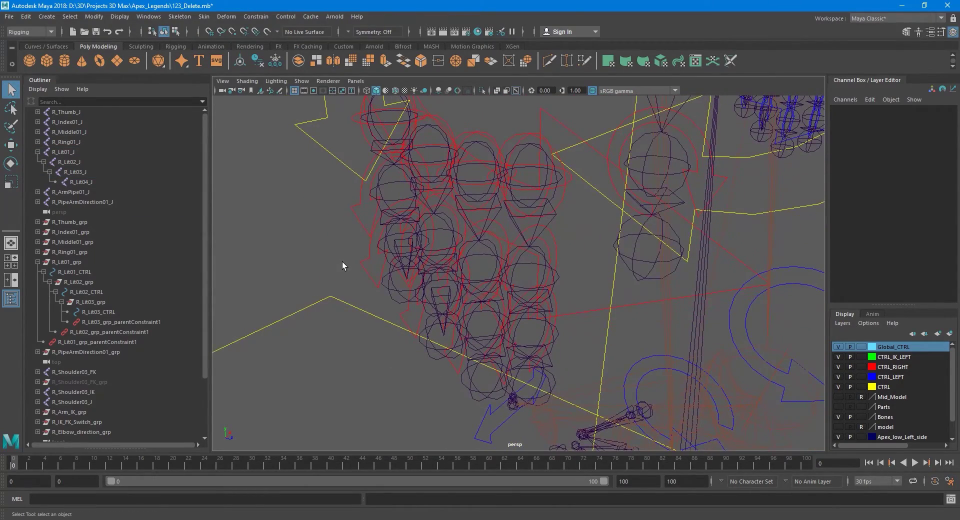
scroll(342, 263, up, 2)
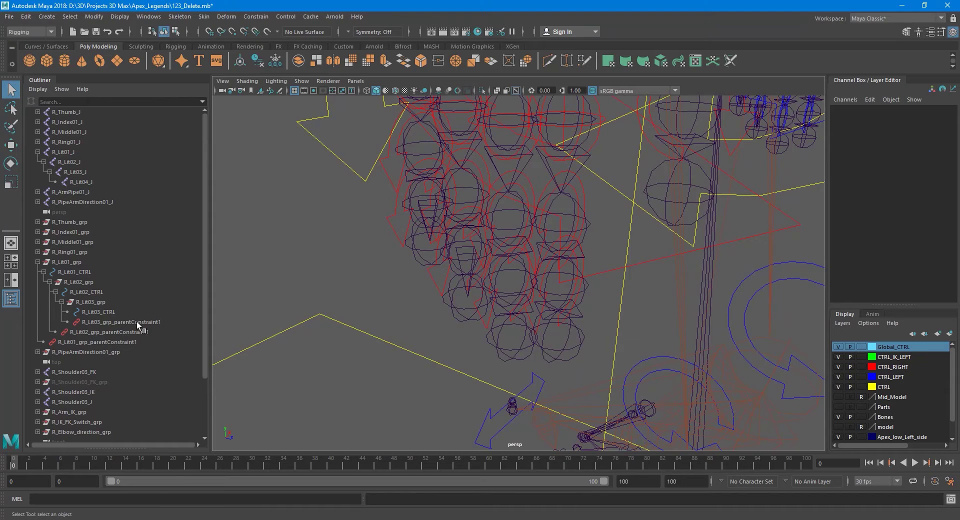
alt+middle_drag(433, 253, 411, 285)
scroll(411, 285, down, 4)
mouse_move(411, 285)
alt+mouse_down()
mouse_move(427, 286)
mouse_move(414, 293)
alt+mouse_up()
alt+middle_drag(345, 296, 393, 283)
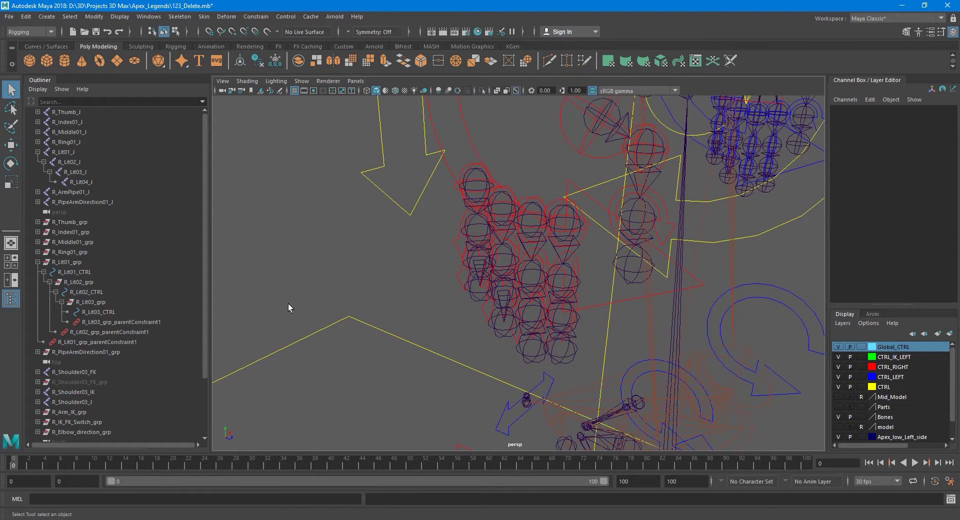
key(ctrl+s)
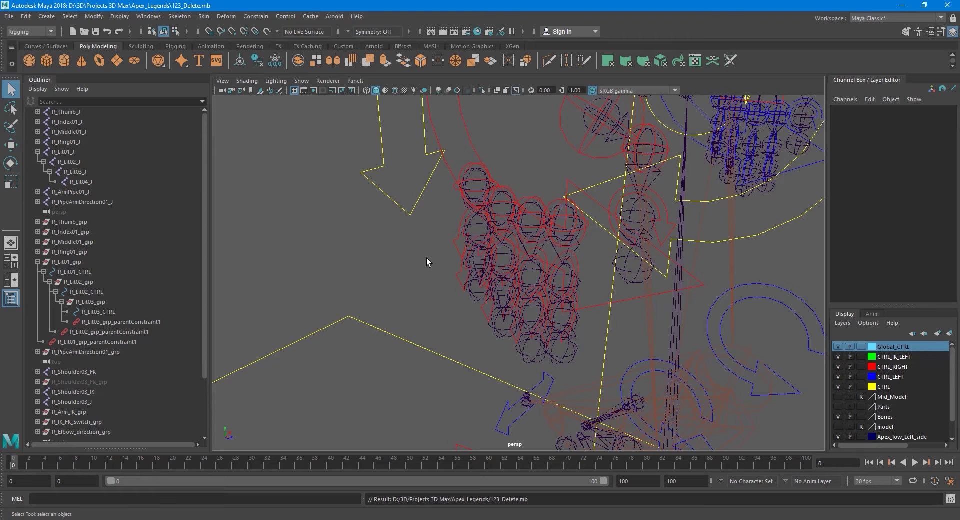
Step: Delete the parent constraints of R_Lit01_grp, R_Lit02_grp and R_Lit03_grp
alt+middle_drag(427, 258, 411, 255)
click(108, 322)
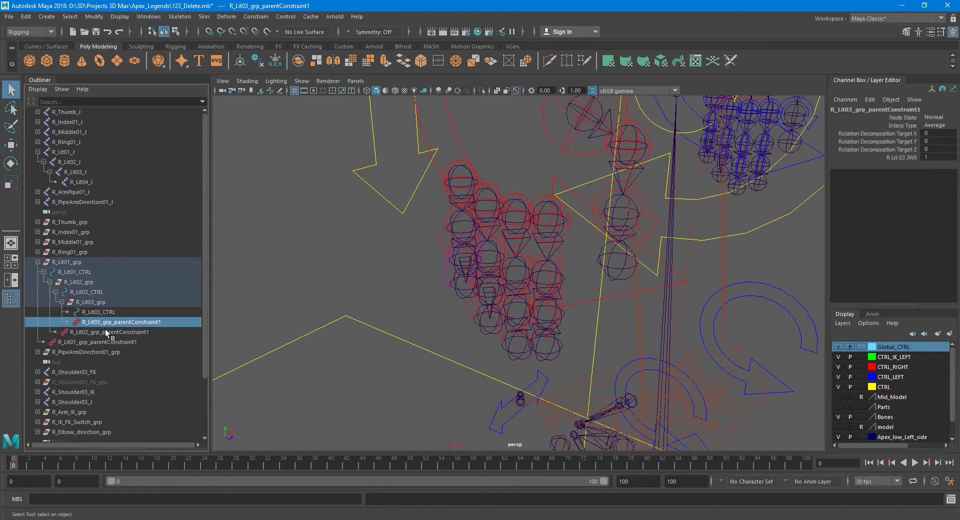
shift+click(100, 342)
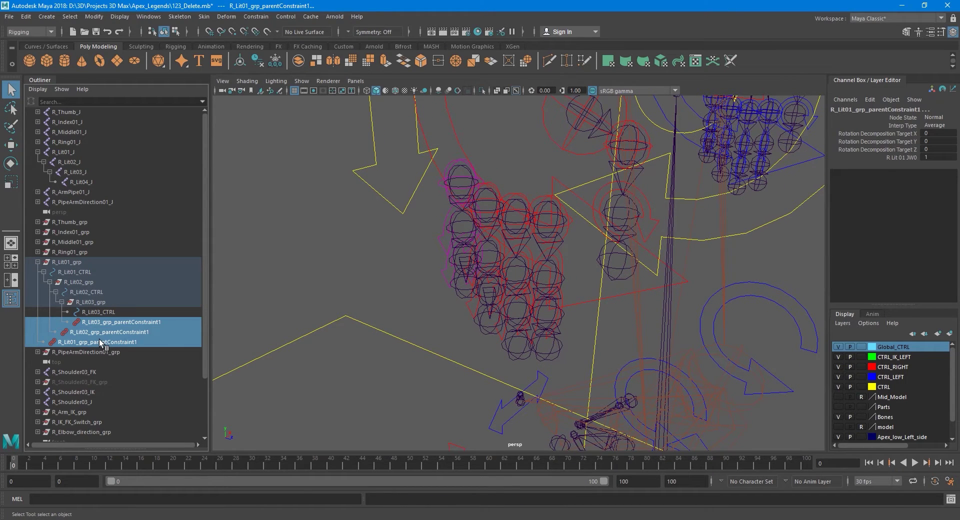
key(Delete)
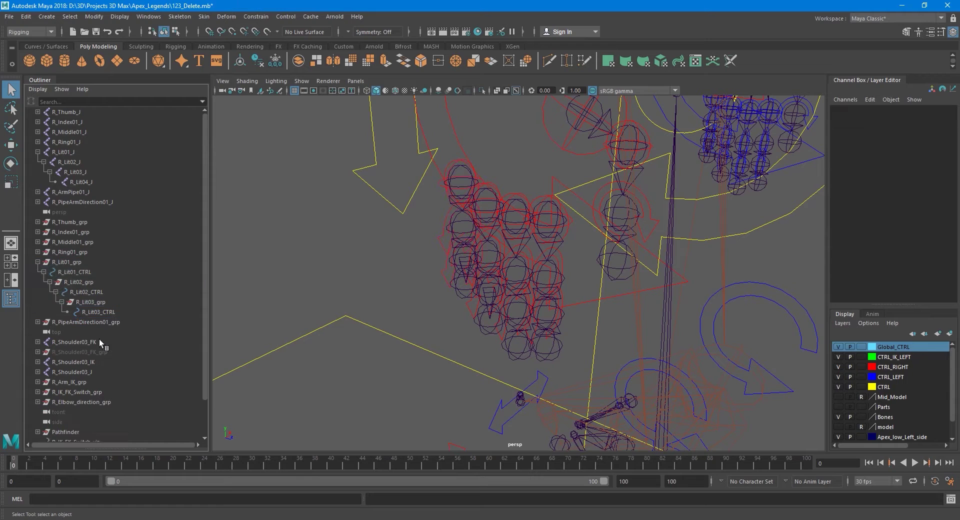
Step: Expand the R_Ring01_grp hierarchy and delete the parent constraints of its three ring finger groups
shift+click(37, 252)
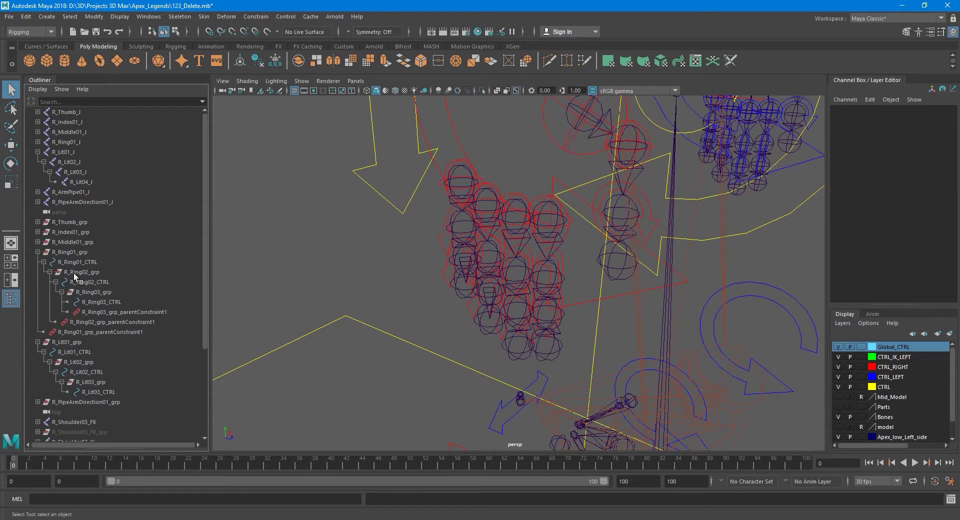
click(97, 313)
shift+click(100, 332)
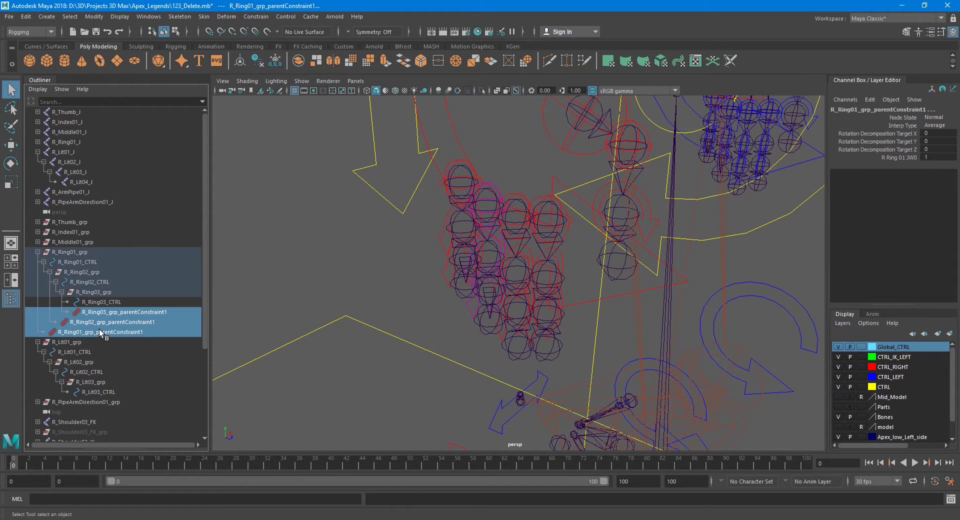
key(Delete)
Step: Expand the R_Middle01_grp hierarchy and delete the parent constraints of its three middle finger groups
shift+click(39, 243)
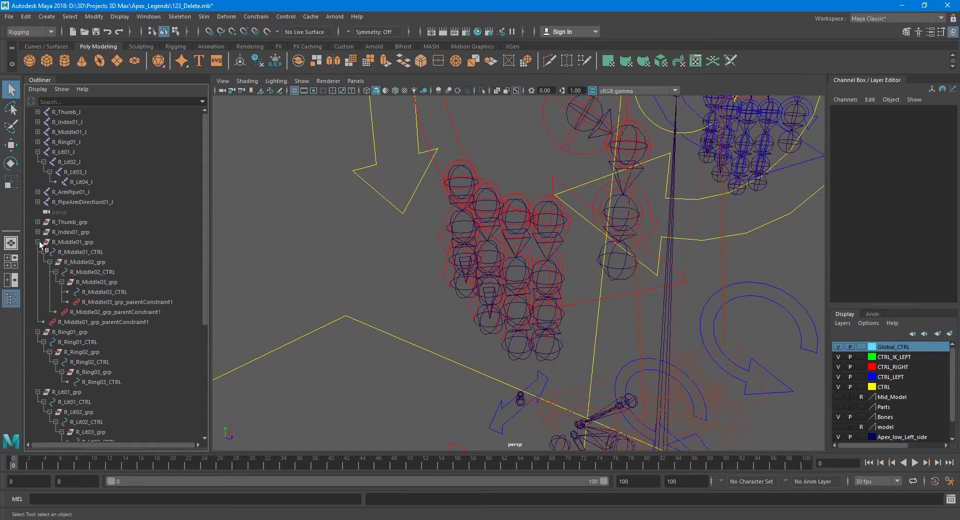
click(97, 301)
shift+click(99, 321)
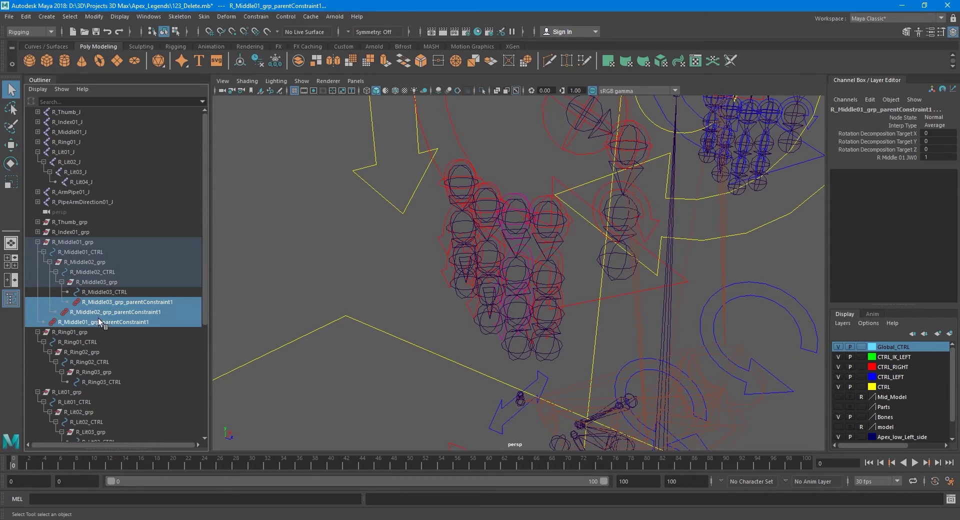
key(Delete)
Step: Reorder R_Index03_CTRL above its sibling constraint and delete the parent constraints of the three index finger groups
shift+click(37, 233)
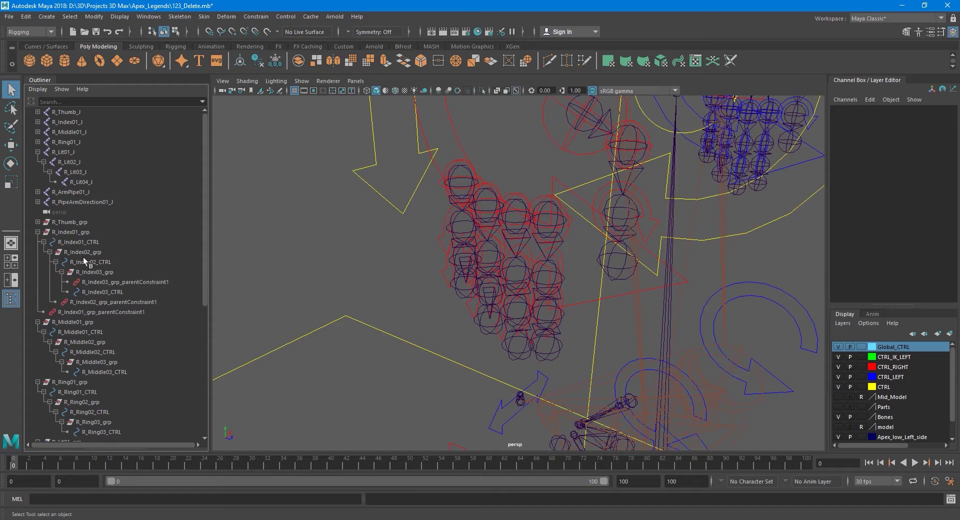
click(99, 292)
middle_drag(101, 292, 104, 278)
click(107, 292)
shift+click(110, 312)
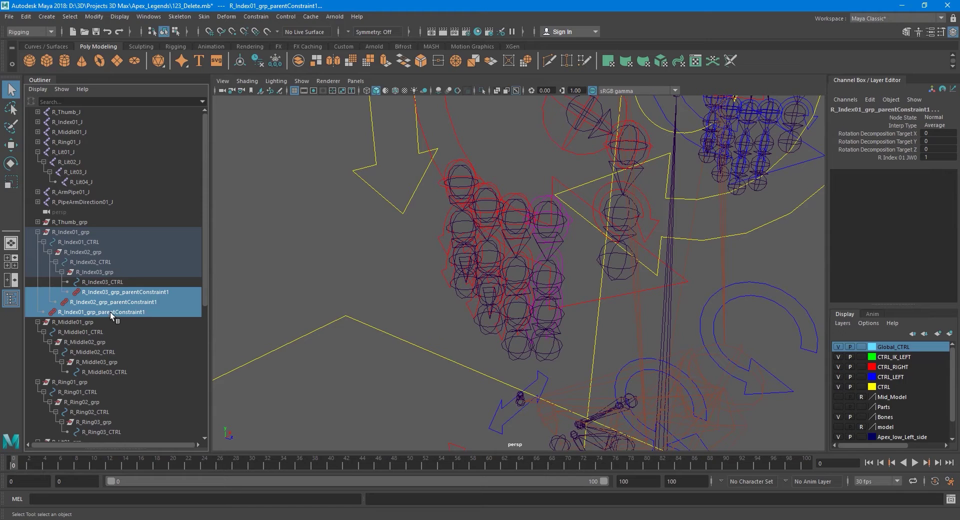
key(Delete)
Step: Try to reorder R_Thumb_CTRL above the parent constraint inside R_Thumb_grp
click(38, 222)
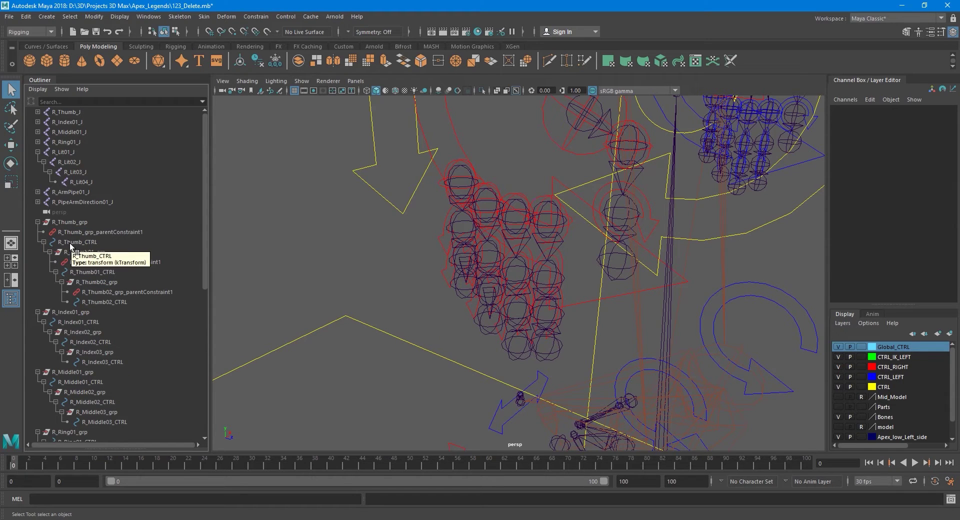
drag(71, 244, 73, 232)
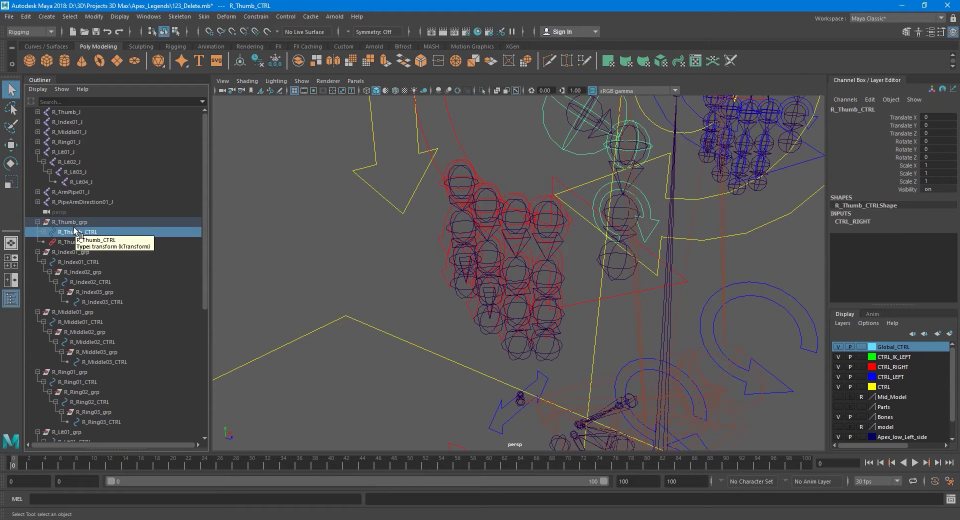
key(ctrl+z)
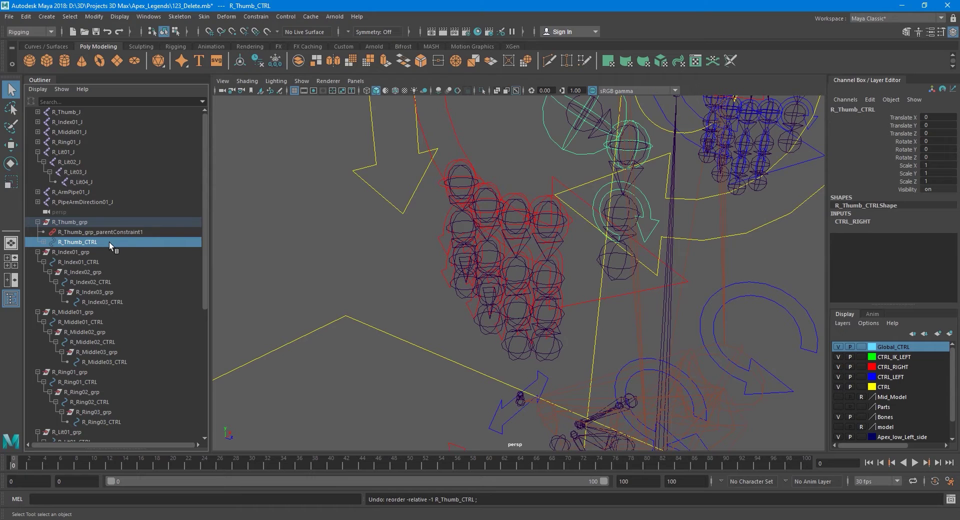
alt+middle_drag(492, 230, 444, 268)
drag(80, 246, 70, 223)
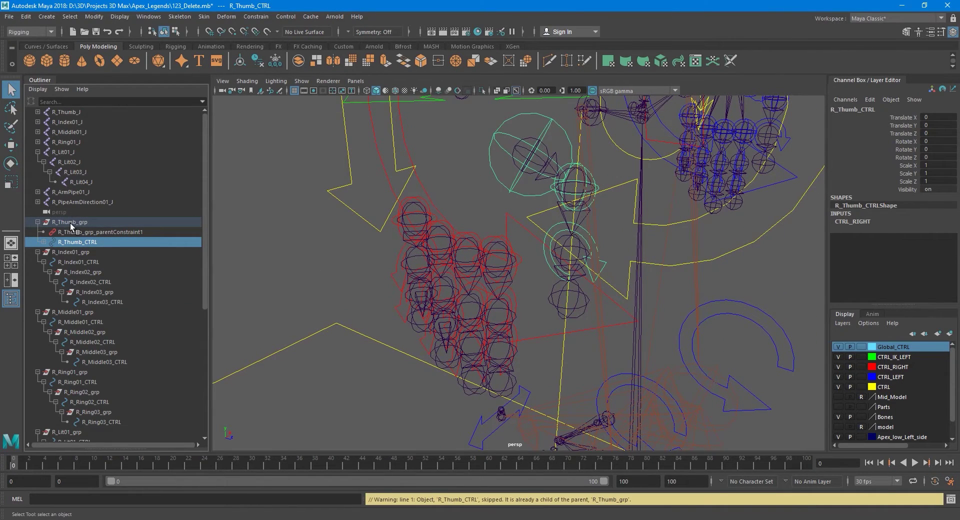
click(45, 242)
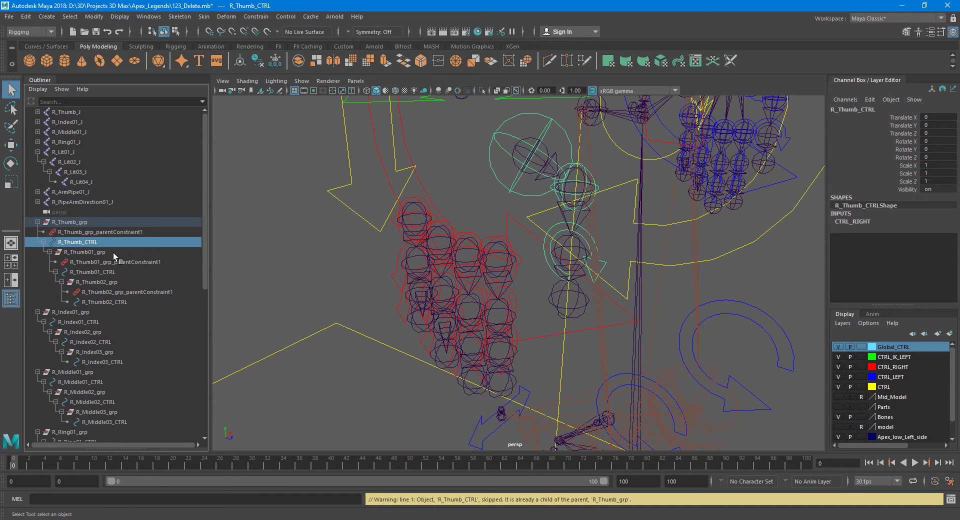
Step: Reorder R_Thumb_CTRL, the contents of R_Thumb01_grp and R_Thumb02_CTRL so the thumb's parent constraints sit below them
click(91, 273)
middle_drag(91, 274, 72, 230)
click(79, 243)
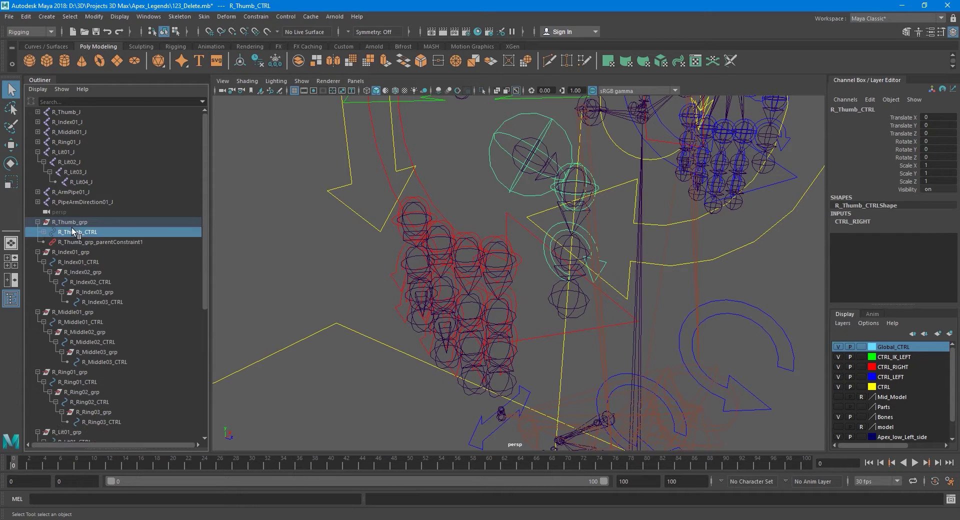
click(44, 232)
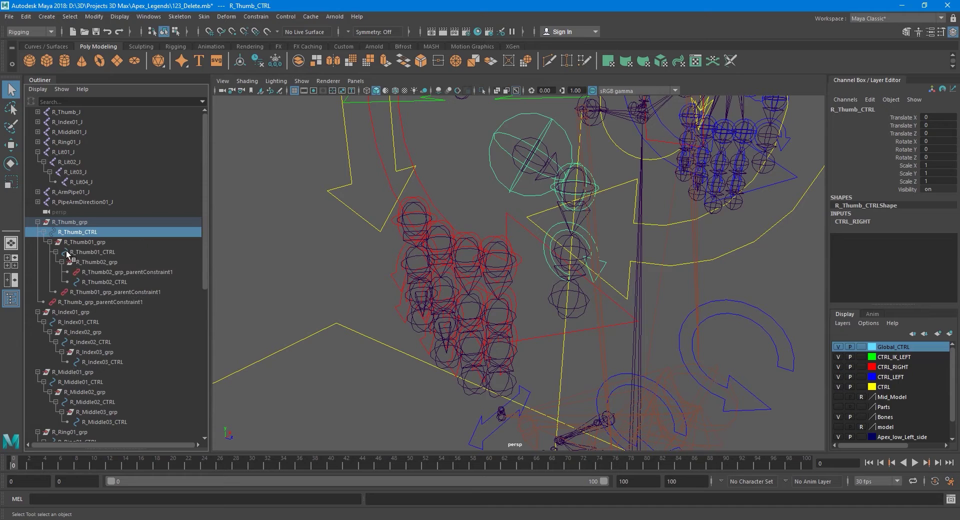
click(90, 281)
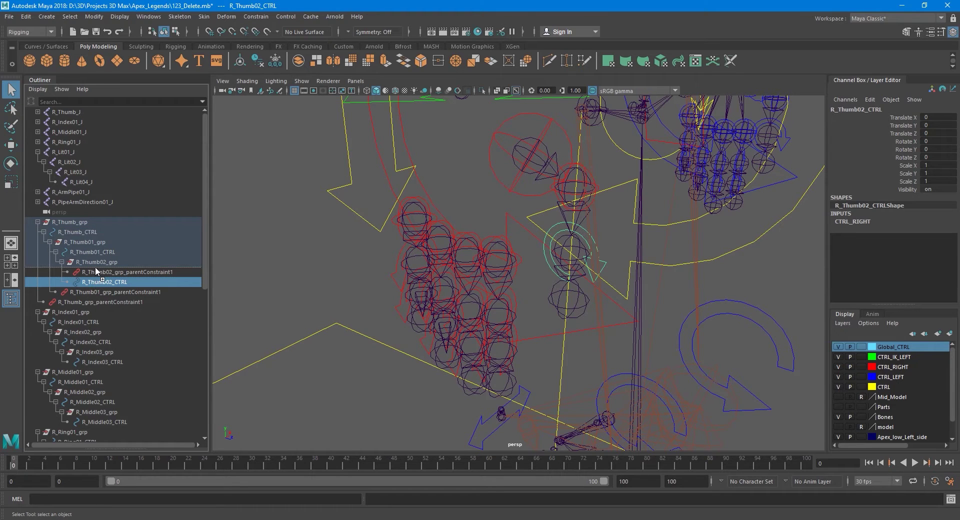
middle_drag(95, 268, 94, 269)
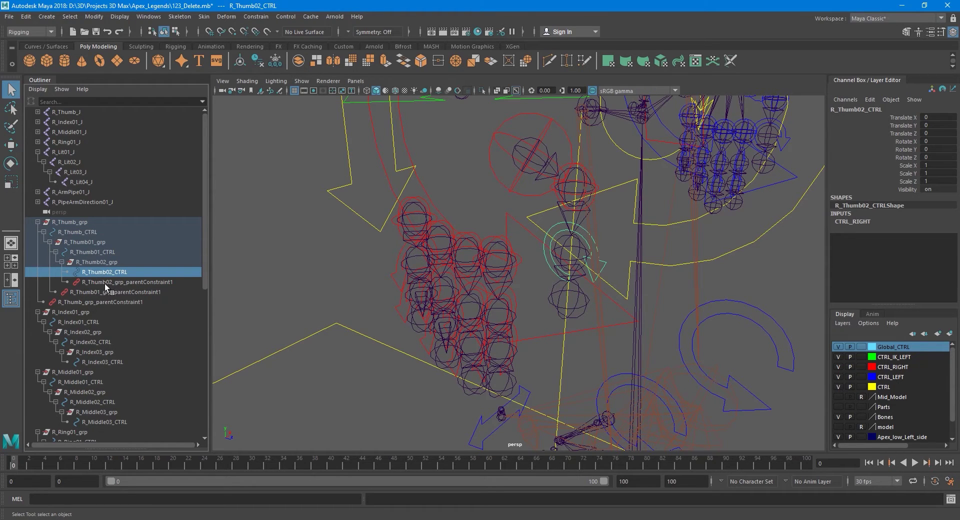
Step: Delete the parent constraints of R_Thumb_grp, R_Thumb01_grp and R_Thumb02_grp
click(104, 283)
shift+click(105, 302)
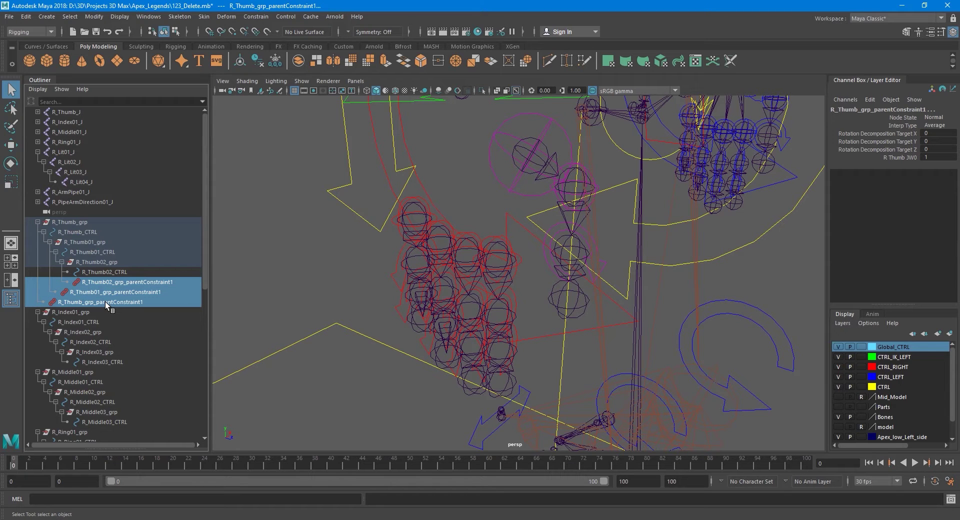
key(Delete)
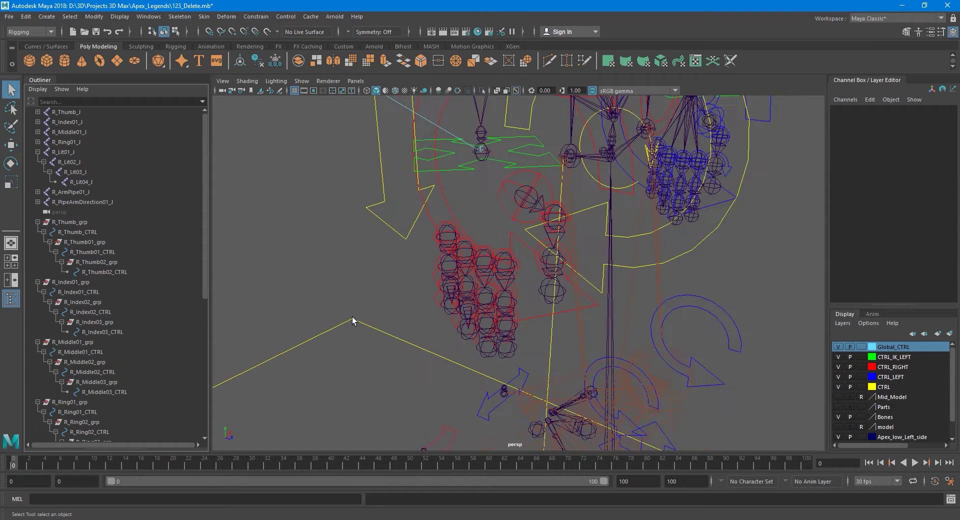
Step: Make the model layer visible to work on the right thumb against the mesh
click(838, 428)
alt+drag(555, 365, 478, 352)
alt+drag(450, 320, 497, 305)
alt+middle_drag(497, 305, 525, 312)
alt+drag(530, 313, 518, 314)
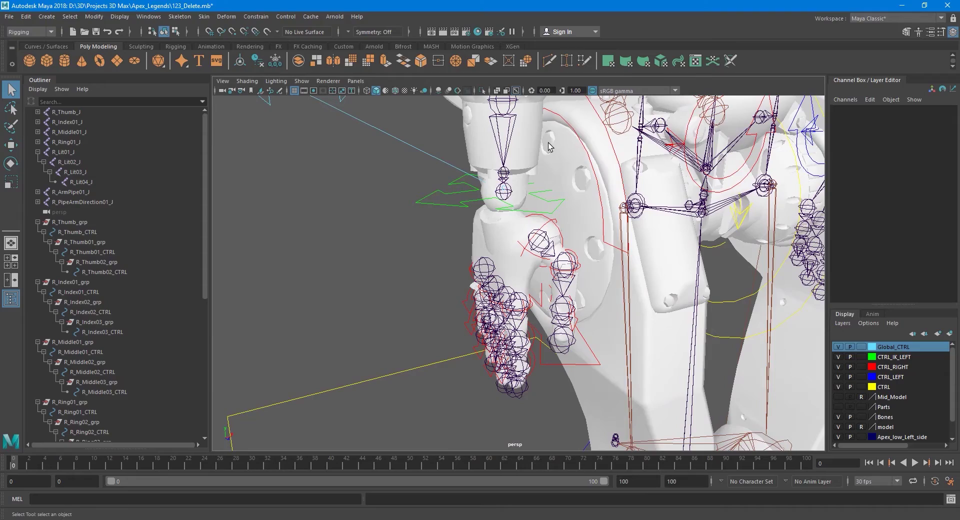
alt+drag(568, 318, 523, 303)
alt+right_drag(523, 303, 556, 298)
alt+middle_drag(556, 298, 527, 299)
scroll(522, 299, up, 6)
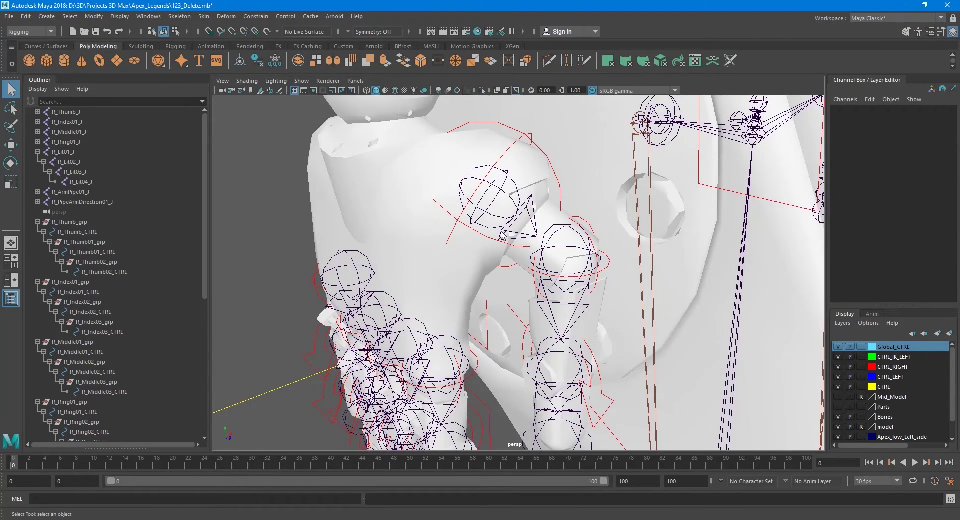
alt+middle_drag(501, 230, 497, 245)
Step: Parent-constrain the R_Thumb_J joint to R_Thumb_CTRL on all axes with Maintain offset off
click(528, 160)
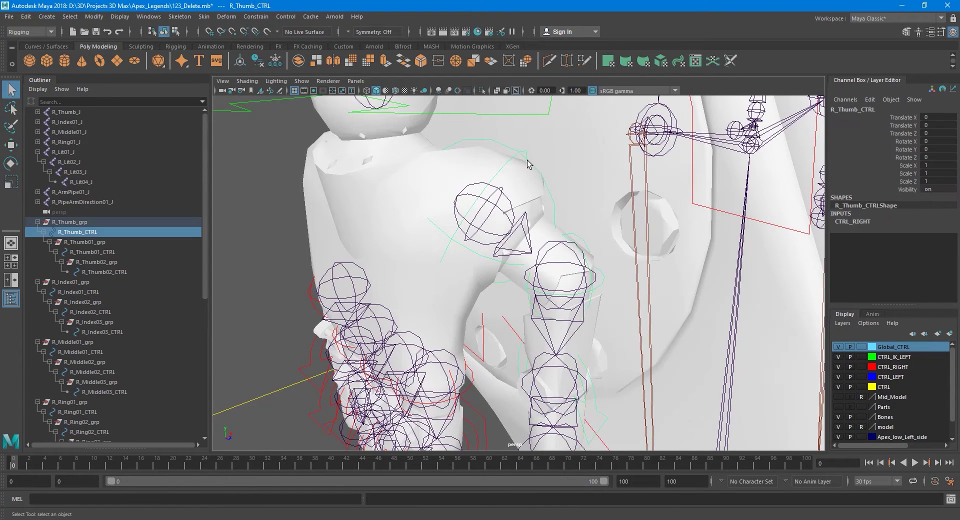
shift+click(494, 209)
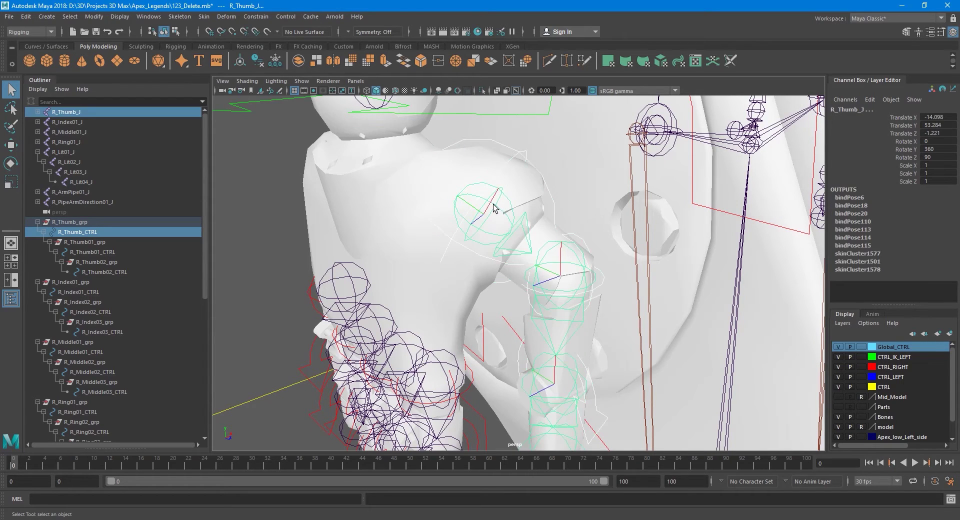
click(255, 16)
click(352, 42)
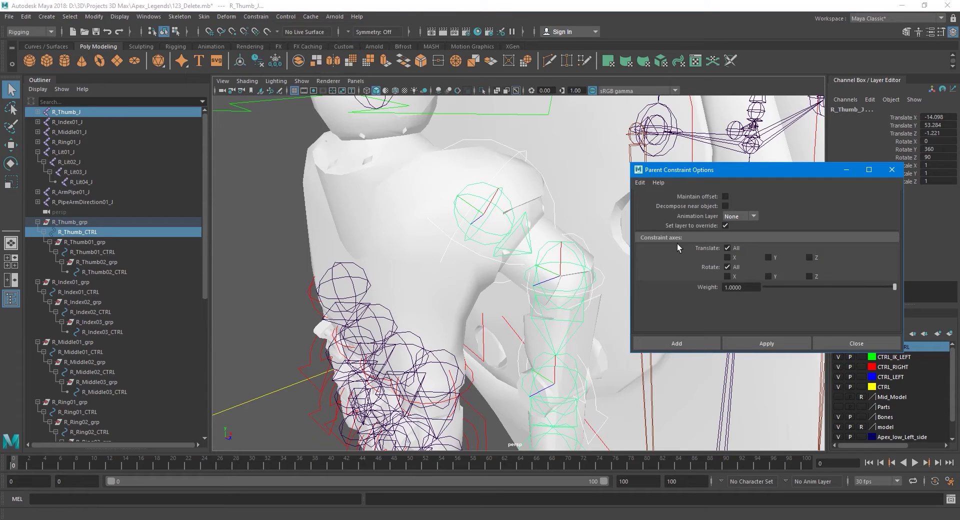
click(773, 341)
click(840, 345)
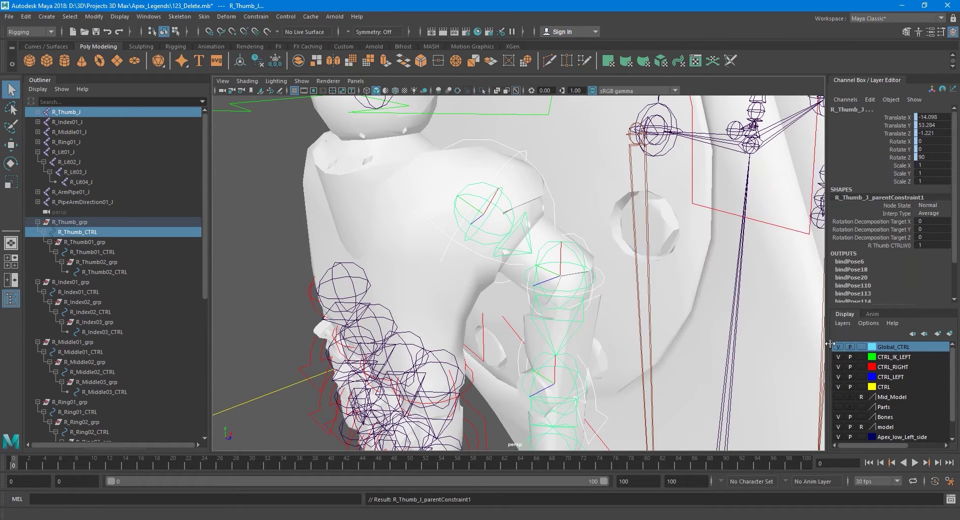
Step: Test the thumb constraint by rotating R_Thumb_CTRL, and undo the rotation
click(545, 183)
key(e)
alt+drag(563, 233, 524, 235)
drag(435, 240, 445, 218)
key(ctrl+z)
key(ctrl+z)
key(ctrl+z)
key(ctrl+z)
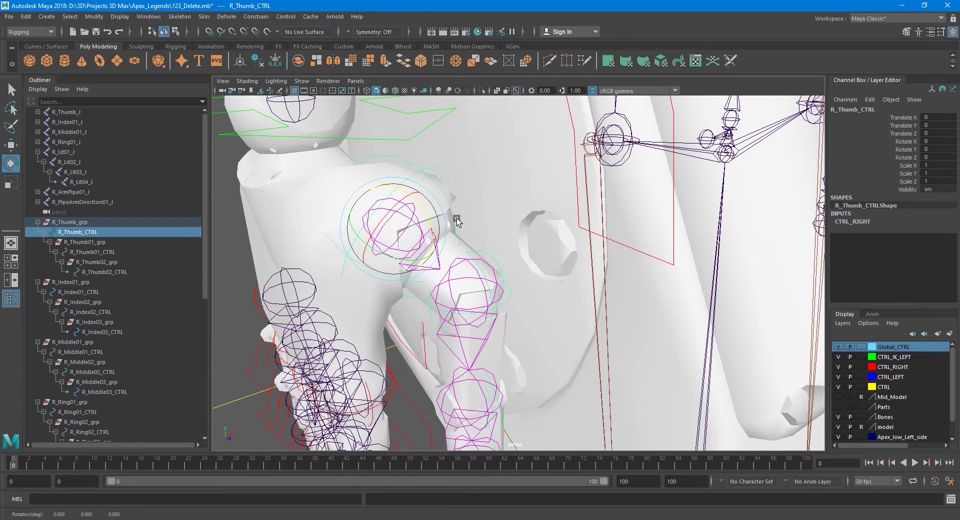
Step: Hide the model layer and parent-constrain the R_Thumb01_J joint to R_Thumb01_CTRL
key(q)
alt+middle_drag(480, 253, 487, 237)
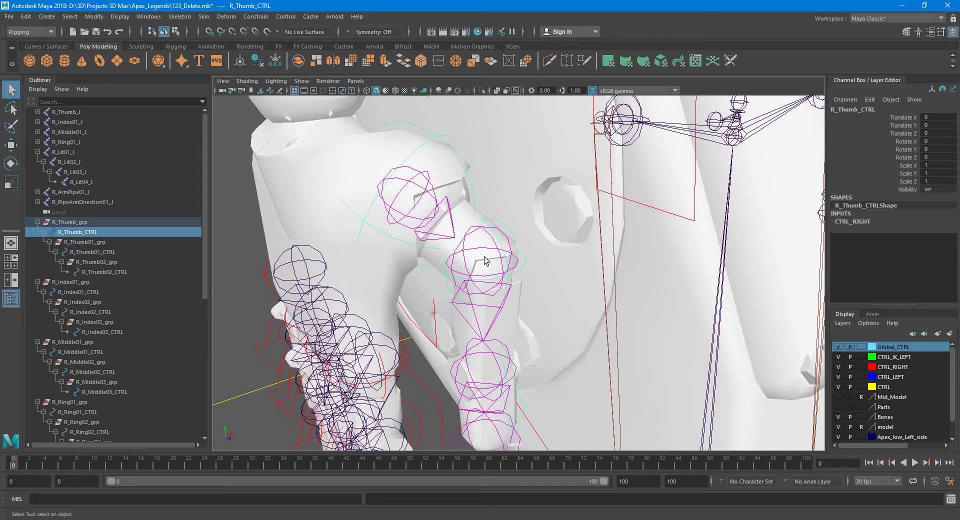
click(503, 227)
alt+drag(503, 228, 512, 243)
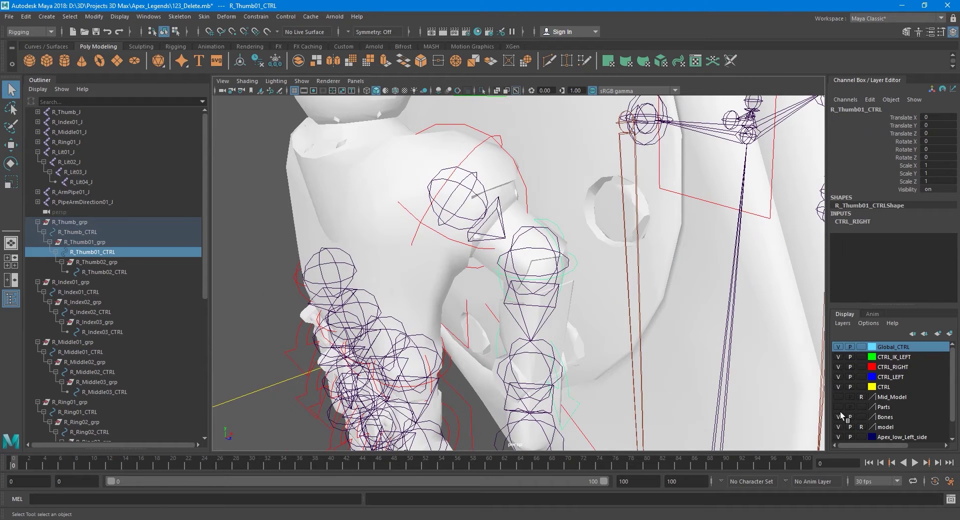
click(843, 427)
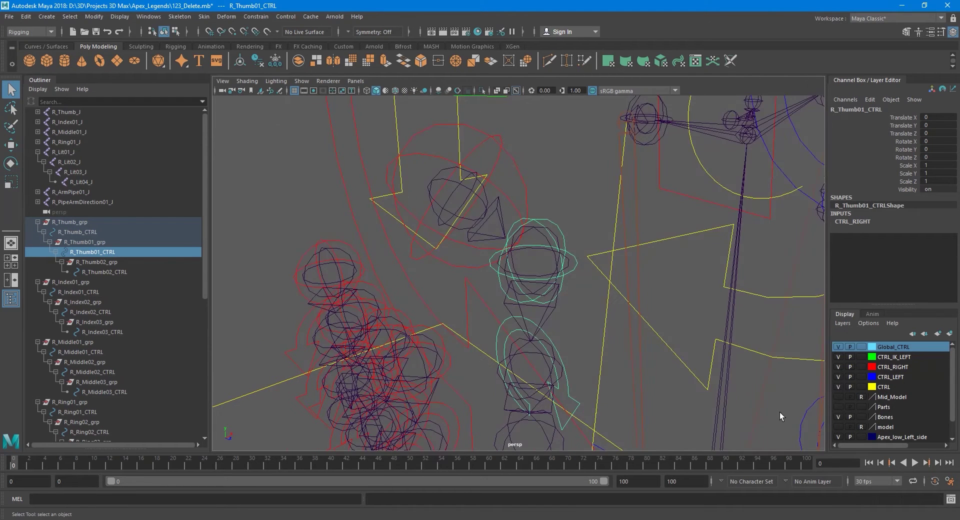
shift+click(539, 230)
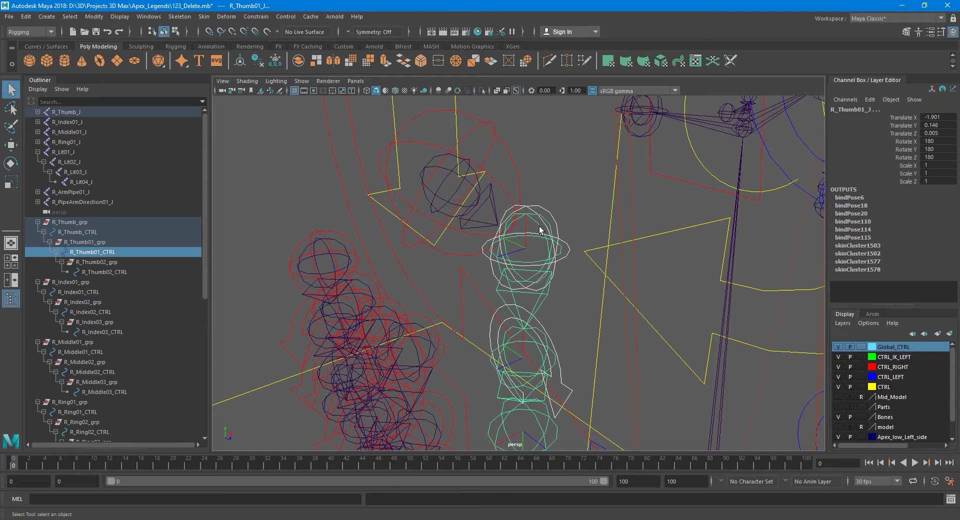
key(g)
Step: Test the new thumb constraint by rotating R_Thumb01_CTRL, and undo the rotation
alt+middle_drag(552, 291, 550, 266)
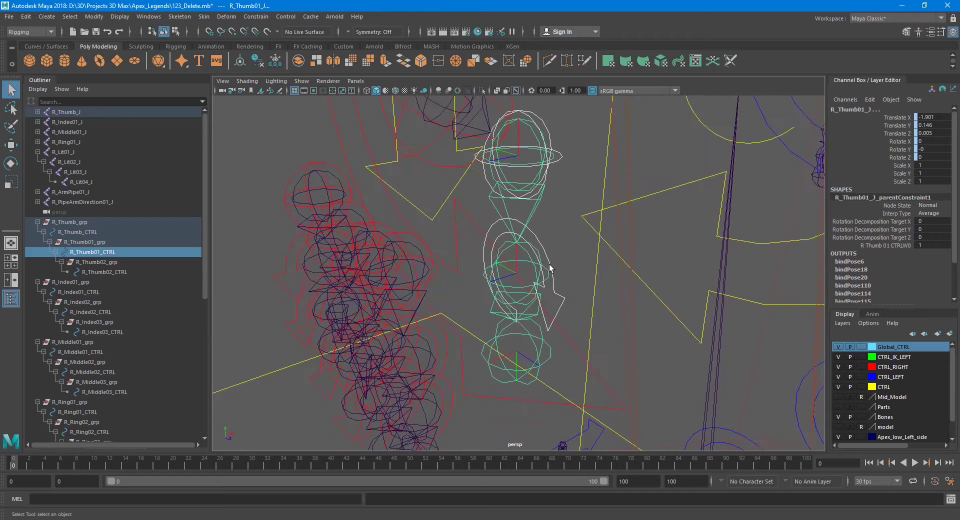
click(545, 143)
click(546, 142)
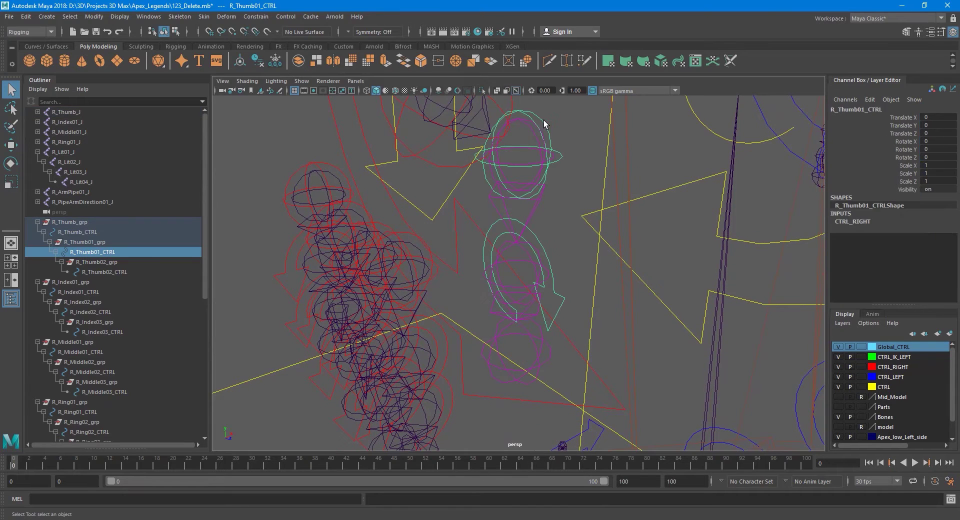
key(e)
drag(539, 134, 562, 141)
key(ctrl+z)
key(q)
Step: Parent-constrain the R_Thumb02_J joint to R_Thumb02_CTRL
click(539, 237)
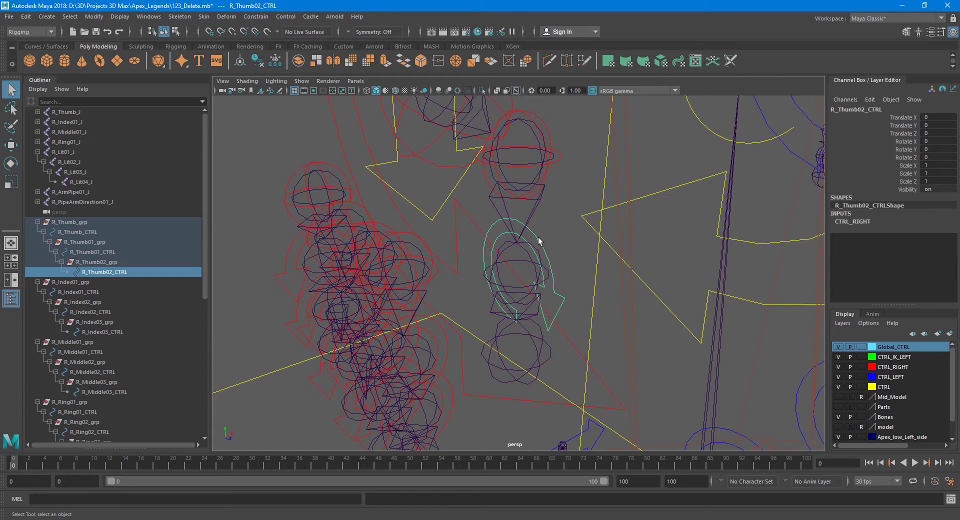
click(530, 256)
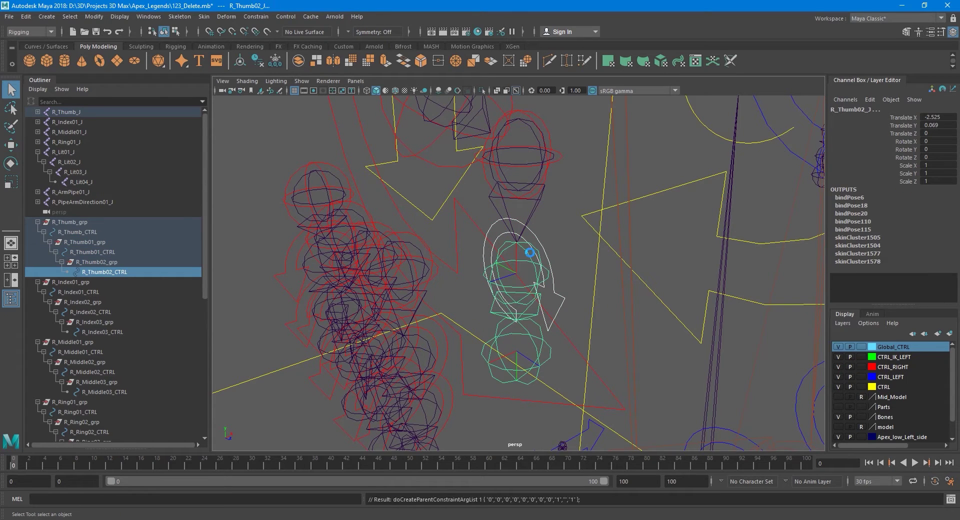
Step: Parent-constrain the R_Index01_J joint to R_Index01_CTRL
alt+drag(535, 290, 487, 293)
alt+middle_drag(488, 293, 497, 296)
alt+drag(498, 295, 504, 280)
scroll(521, 239, up, 3)
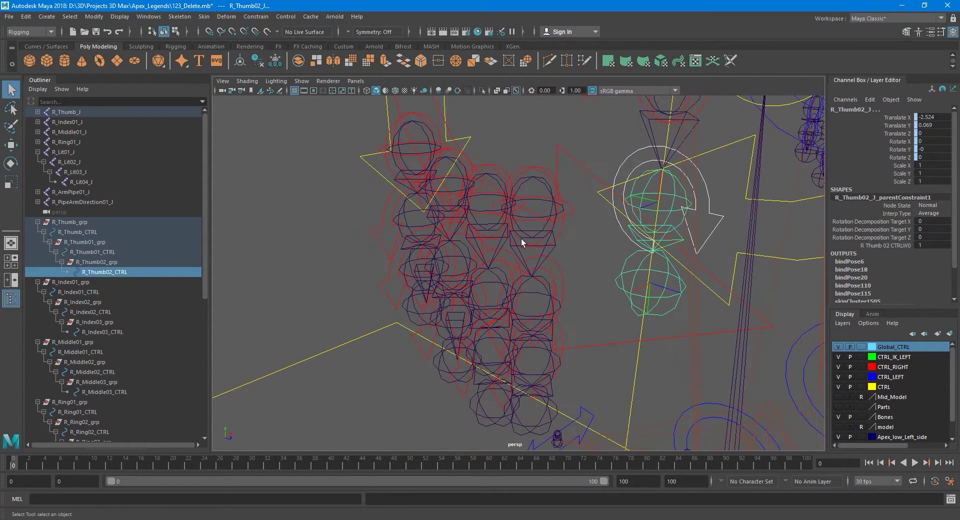
click(532, 181)
click(533, 183)
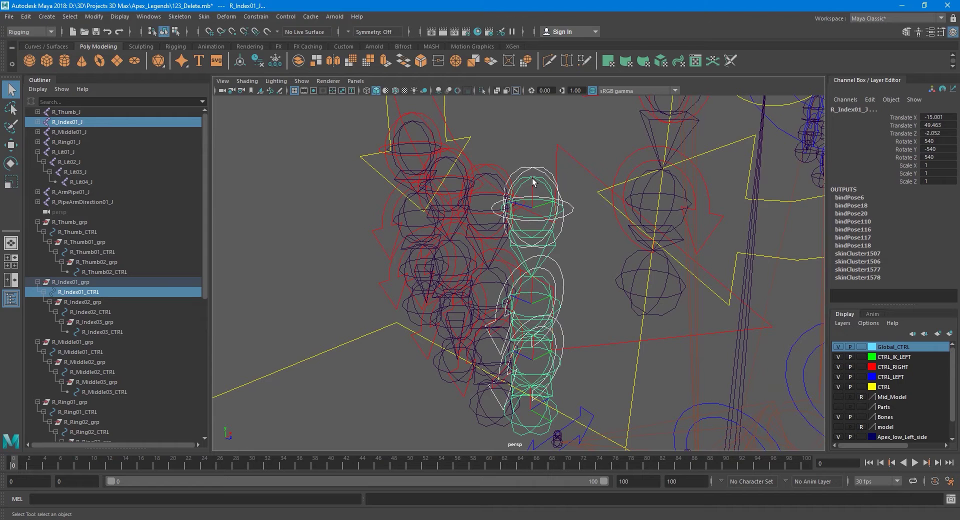
Step: Parent-constrain the R_Index02_J and R_Index03_J joints to R_Index02_CTRL and R_Index03_CTRL
click(561, 274)
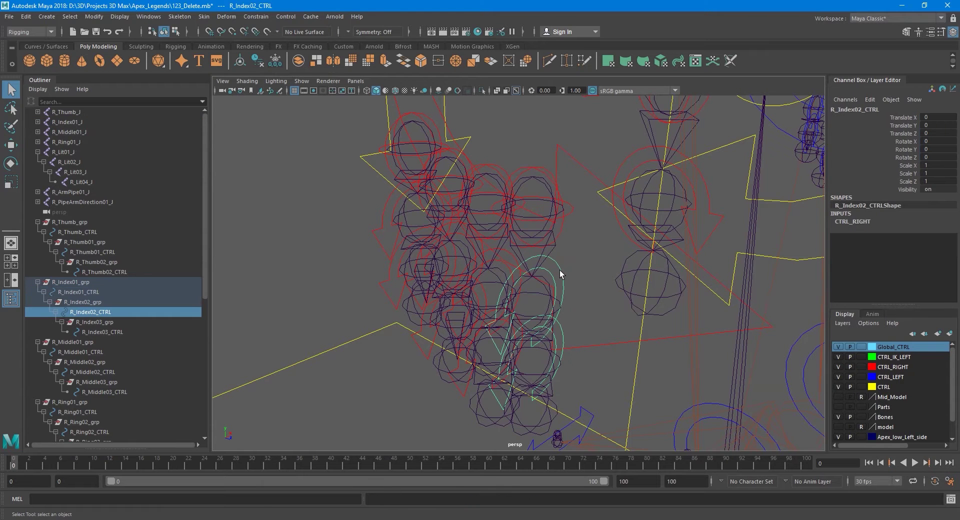
scroll(545, 292, up, 4)
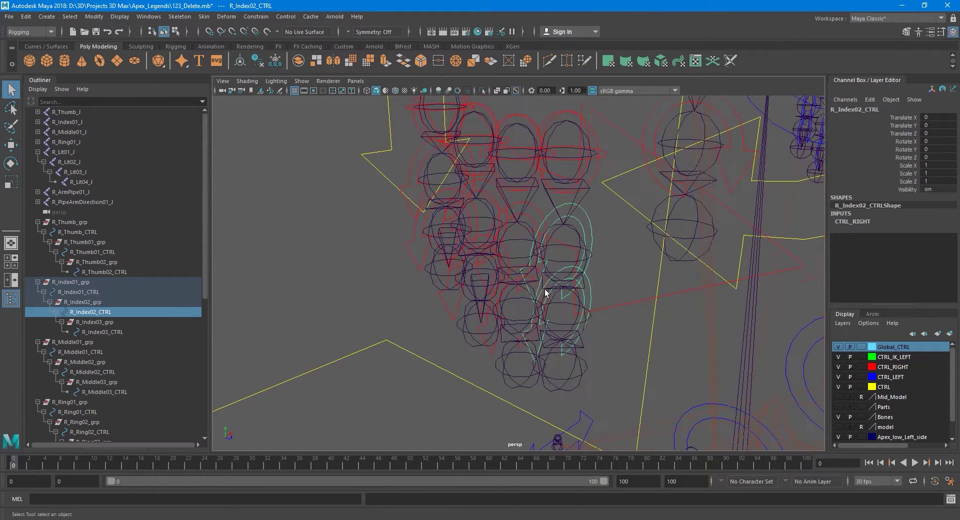
click(555, 249)
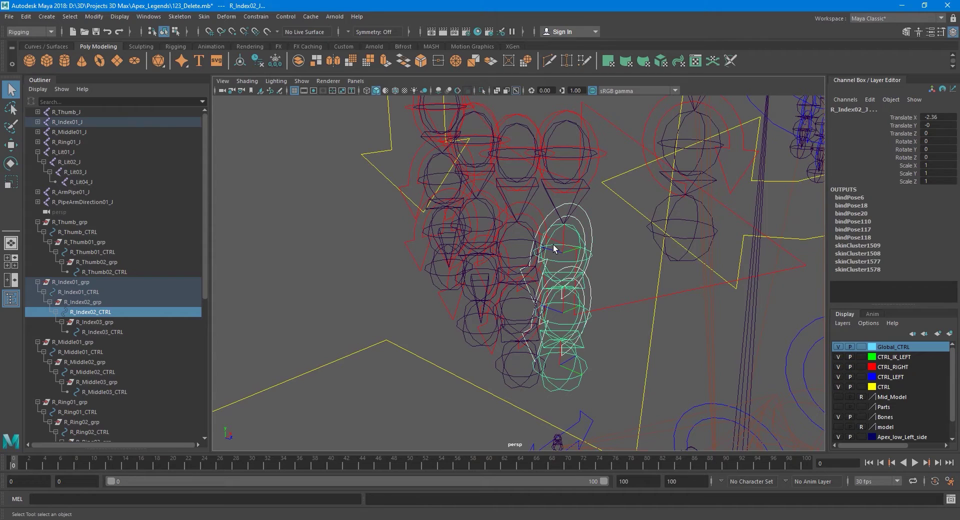
key(g)
click(590, 291)
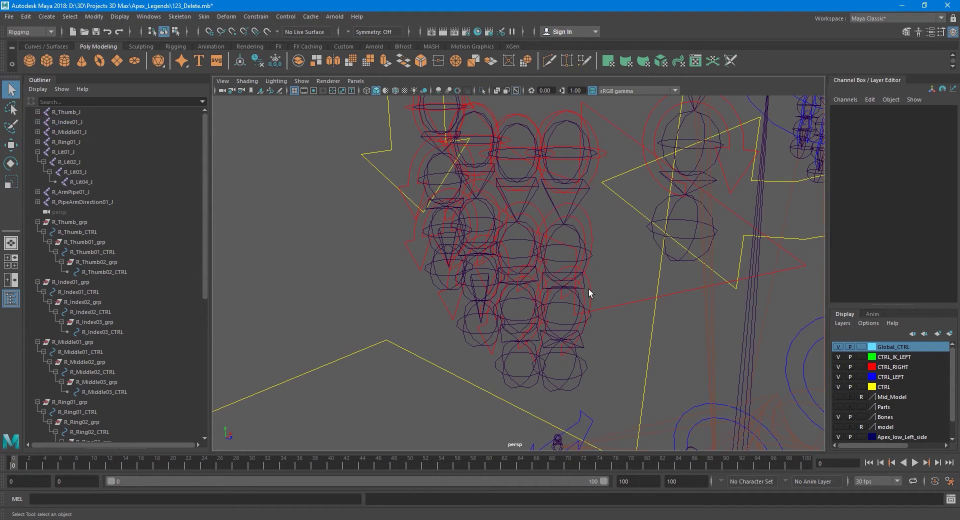
click(586, 296)
shift+click(560, 322)
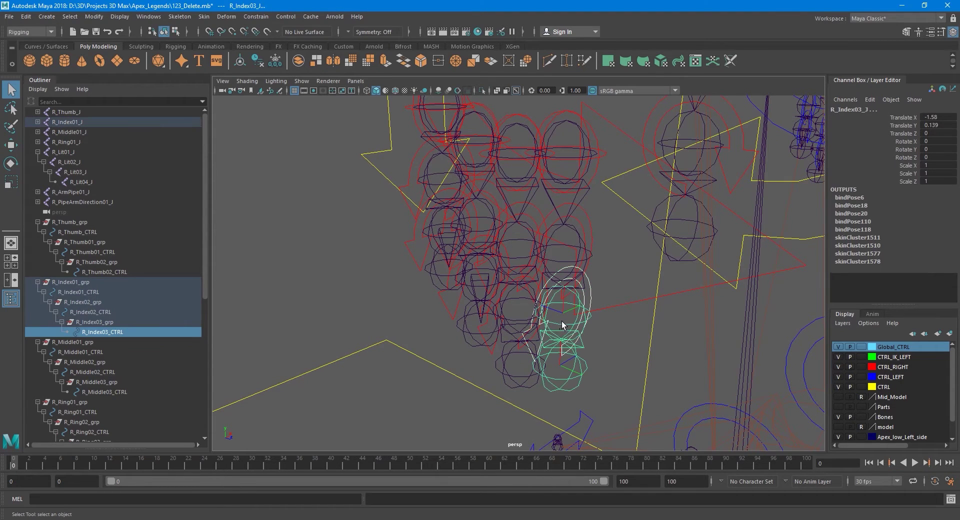
key(g)
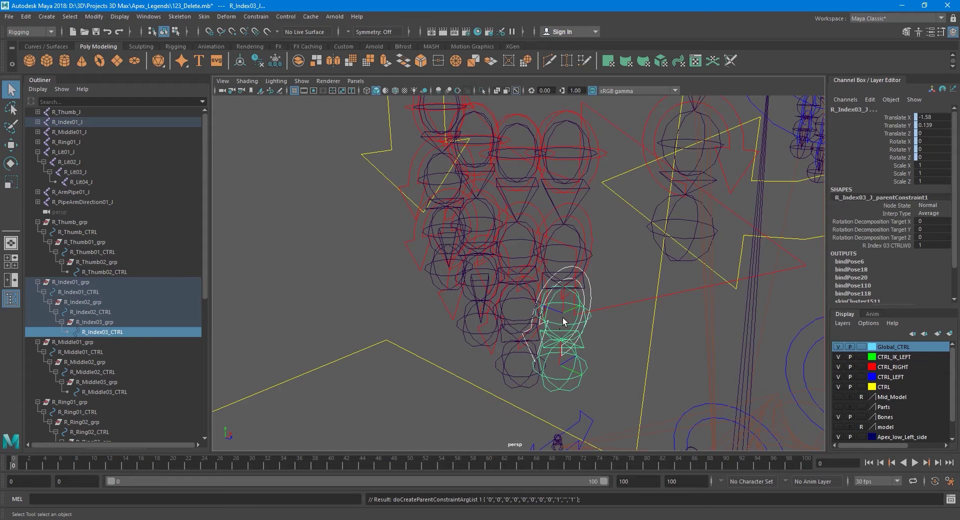
Step: Parent-constrain the three middle finger joints to R_Middle01_CTRL, R_Middle02_CTRL and R_Middle03_CTRL
click(530, 120)
shift+click(525, 127)
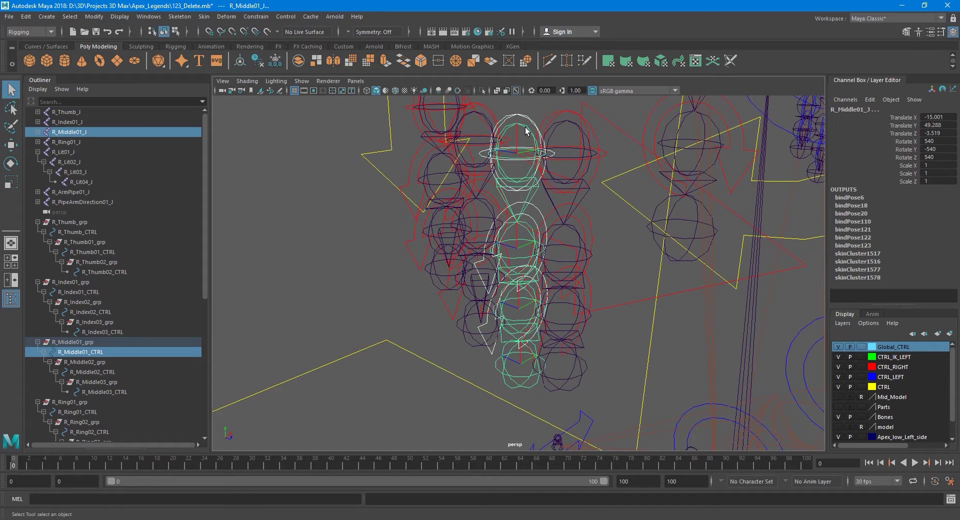
key(g)
click(531, 229)
click(518, 323)
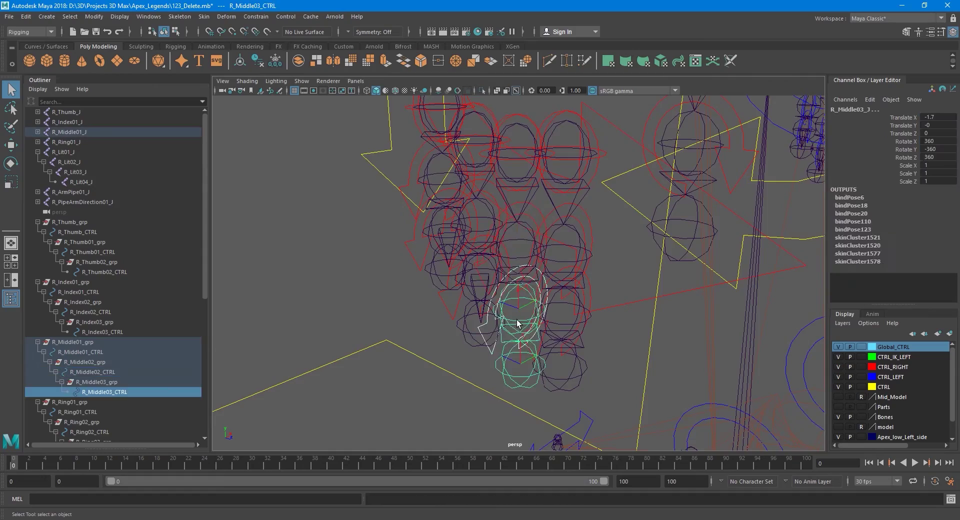
Step: Parent-constrain the three ring finger joints to R_Ring01_CTRL, R_Ring02_CTRL and R_Ring03_CTRL
alt+drag(517, 323, 540, 301)
click(543, 171)
shift+click(540, 167)
key(g)
click(537, 259)
shift+click(534, 266)
key(g)
click(521, 336)
shift+click(525, 326)
key(g)
Step: Parent-constrain the little finger joints R_Lit01_J, R_Lit02_J and R_Lit04_J to the little finger controls
click(493, 120)
shift+click(484, 128)
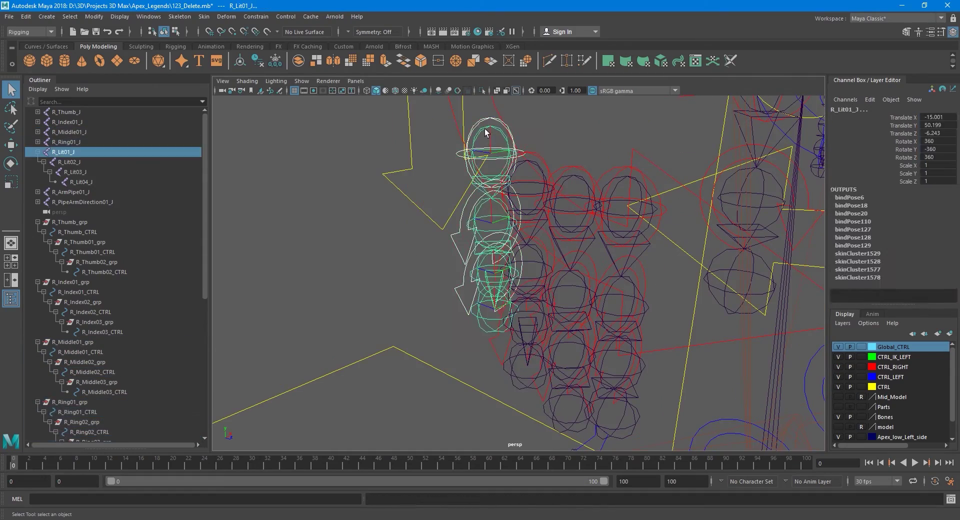
key(g)
key(g)
click(463, 230)
key(e)
key(q)
Step: Make the model layer visible and review the right hand's finger controls against the mesh
click(839, 427)
scroll(488, 225, down, 5)
alt+drag(520, 200, 488, 155)
alt+middle_drag(516, 273, 529, 271)
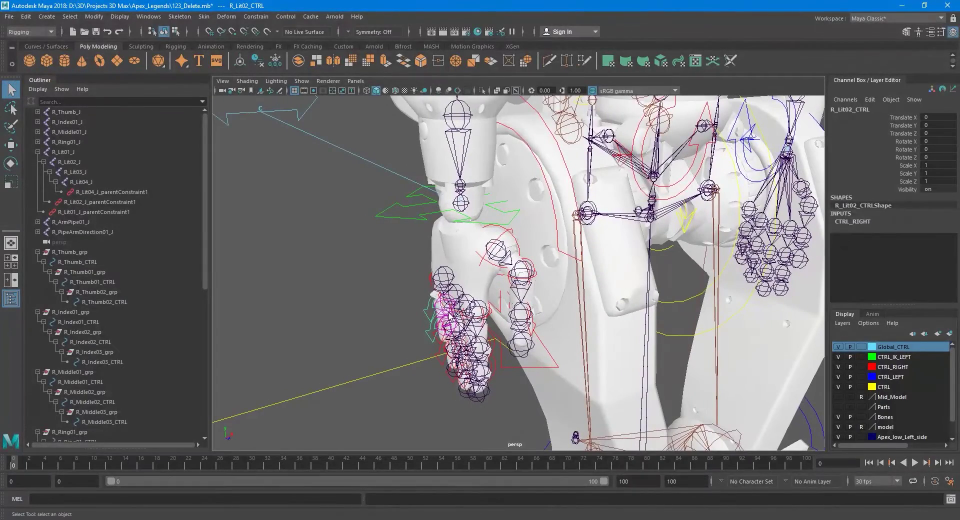
alt+middle_drag(445, 313, 458, 311)
Step: Collapse the hierarchies of R_Thumb_grp, R_Index01_grp, R_Middle01_grp, R_Ring01_grp and R_Lit01_grp, and combine these five into one new group
click(39, 252)
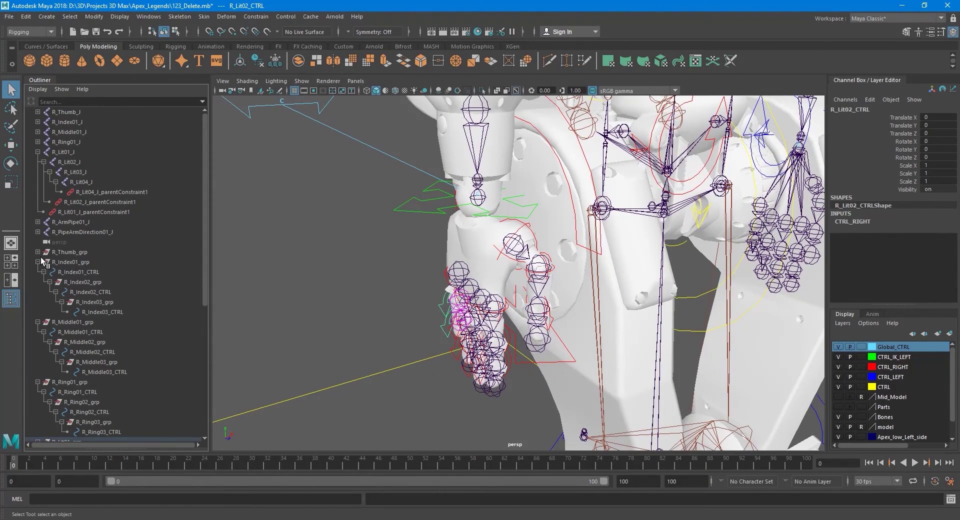
click(38, 262)
click(38, 273)
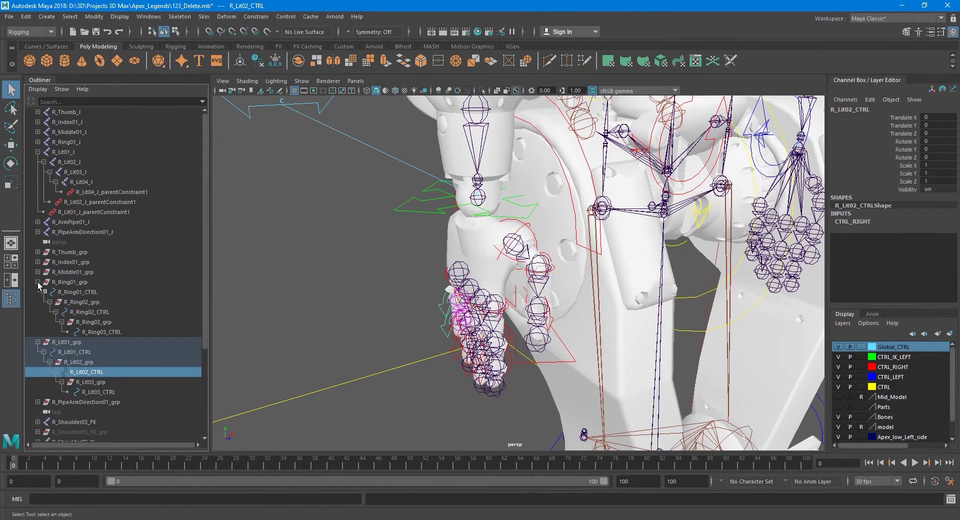
click(38, 282)
click(38, 293)
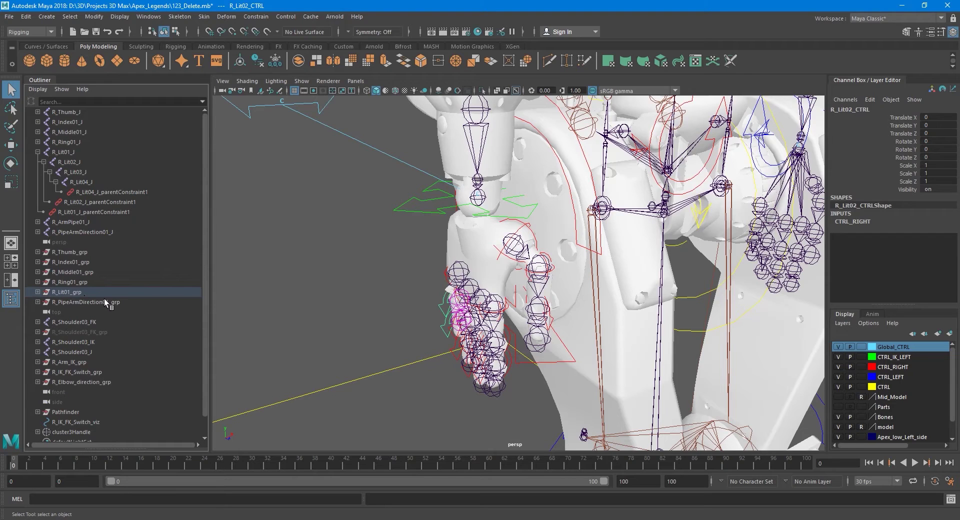
click(69, 295)
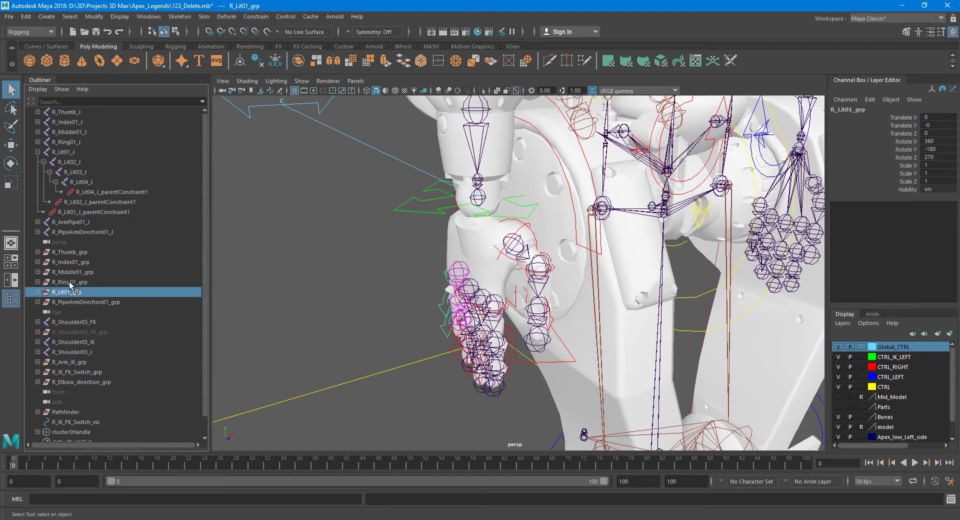
shift+click(73, 253)
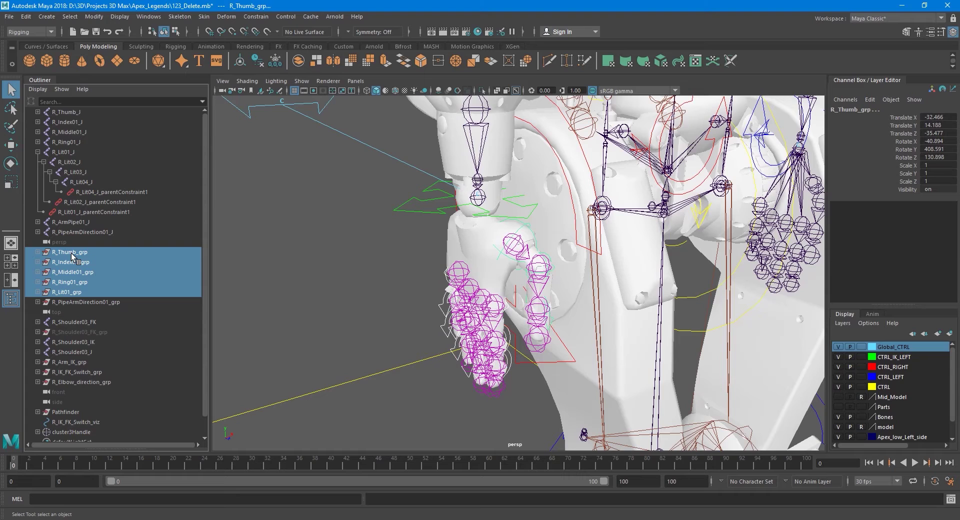
key(ctrl+g)
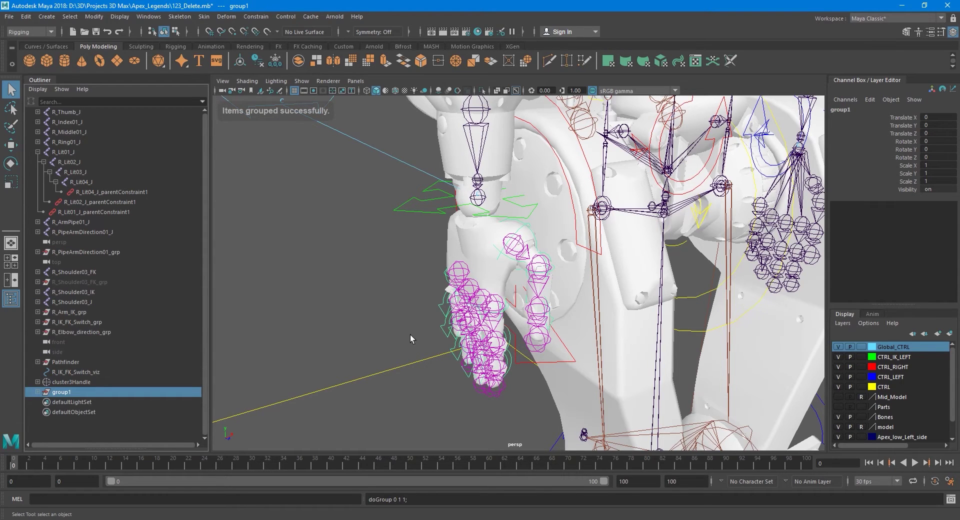
Step: Hide the model layer and reorder group1 to sit directly above R_PipeArmDirection01_grp in the Outliner
alt+drag(440, 349, 471, 340)
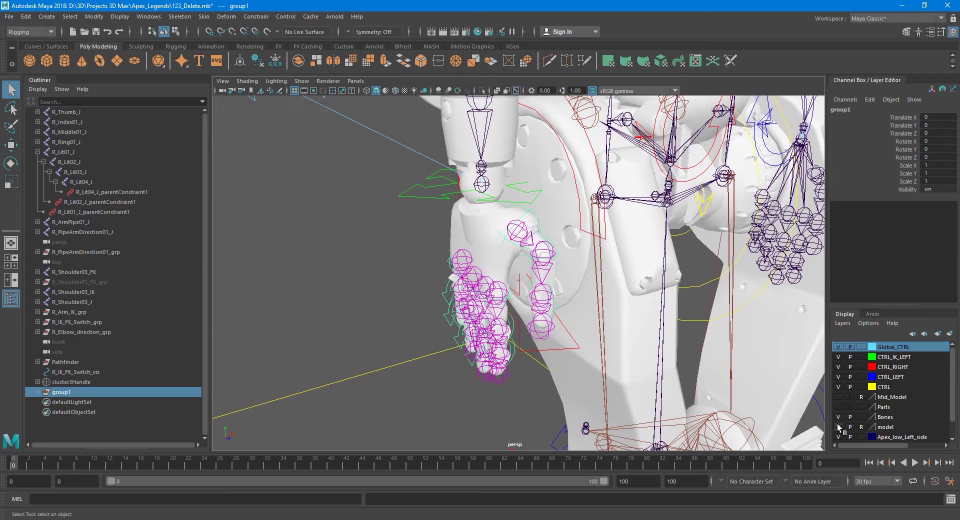
key(4)
alt+middle_drag(507, 327, 542, 318)
alt+drag(530, 314, 514, 310)
alt+middle_drag(458, 325, 464, 319)
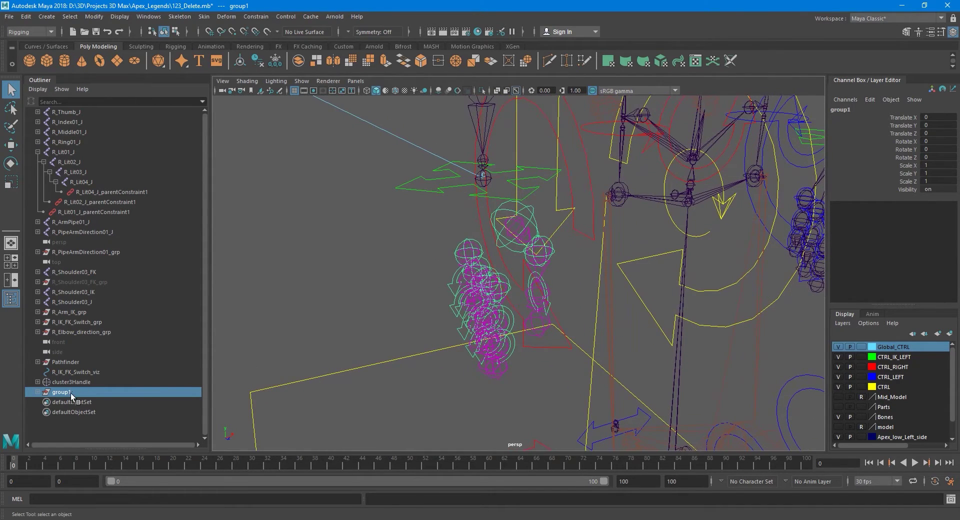
middle_drag(68, 393, 80, 256)
Step: Move the pivot of group1 to the right wrist joint using point snapping
scroll(359, 236, down, 5)
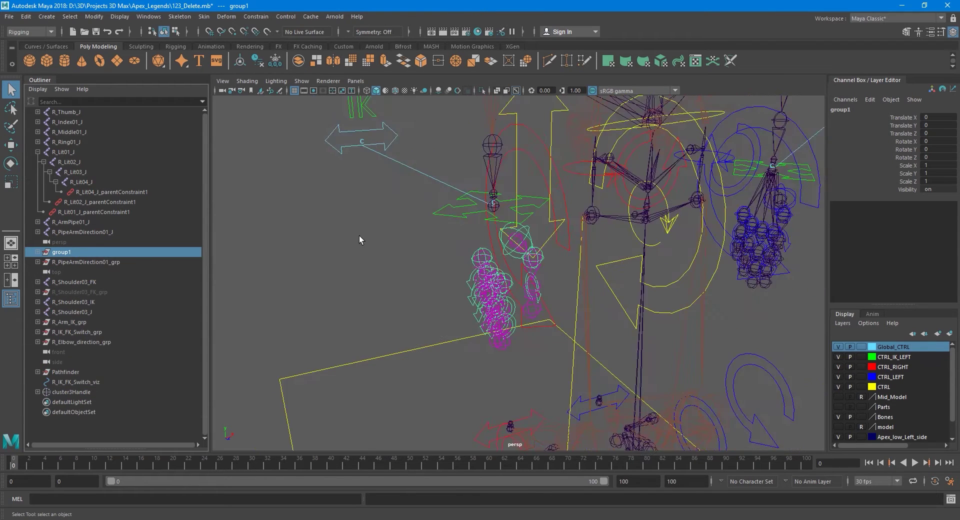
scroll(473, 241, up, 4)
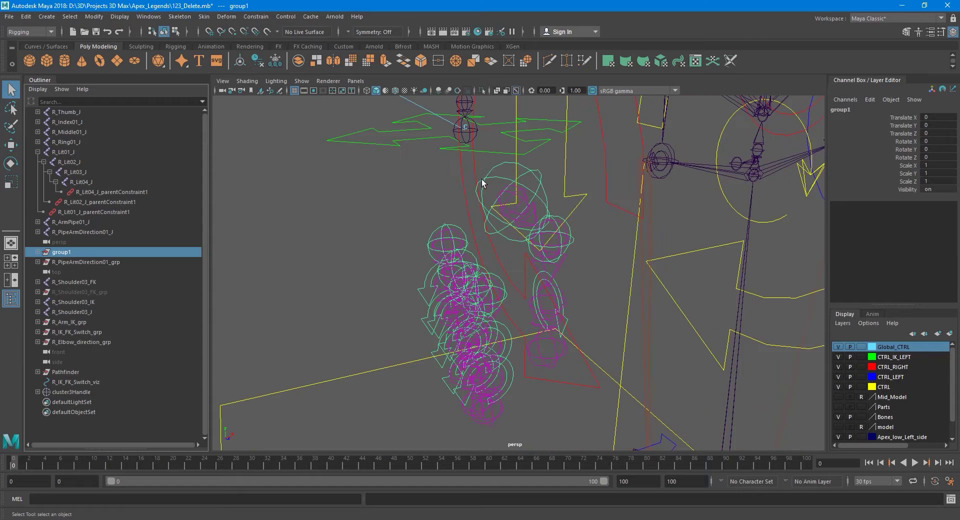
scroll(465, 146, down, 4)
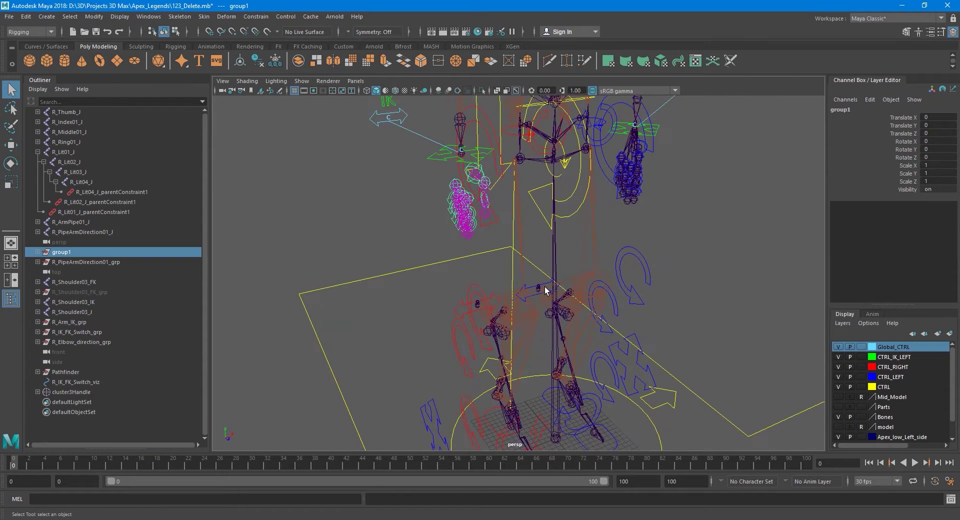
key(w)
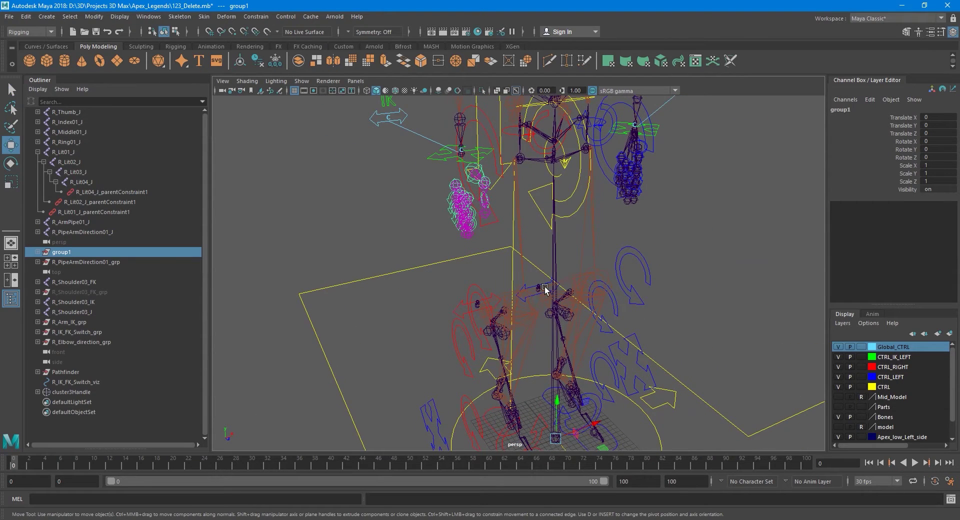
key(d)
key(v)
drag(556, 440, 466, 160)
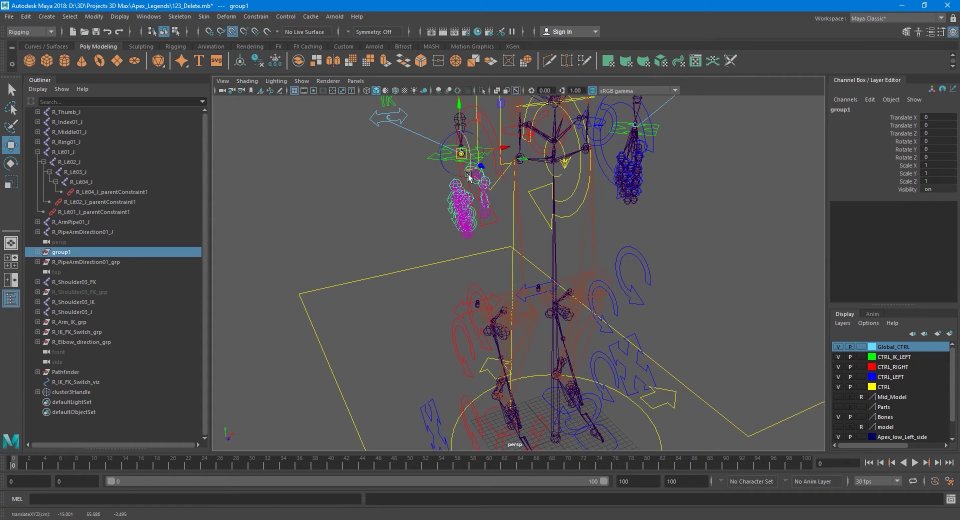
key(f)
alt+drag(472, 191, 517, 277)
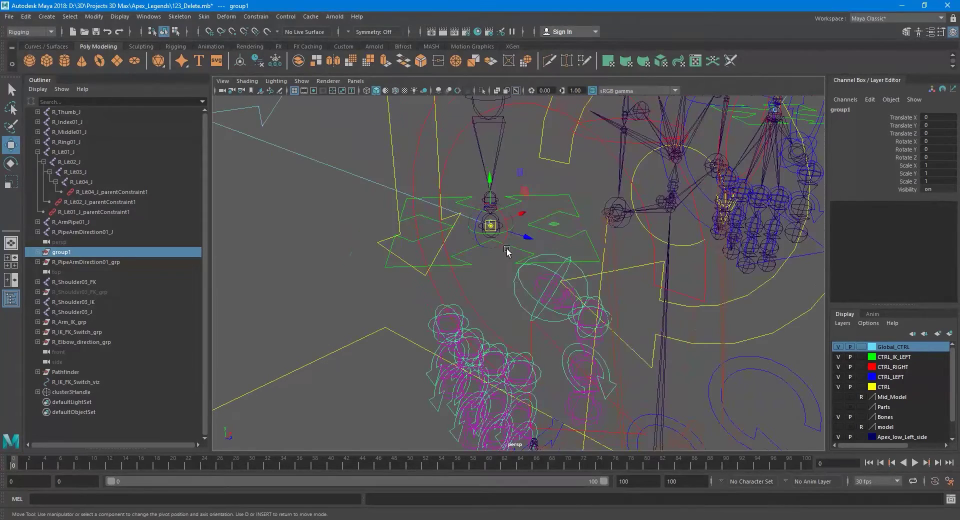
scroll(507, 252, up, 3)
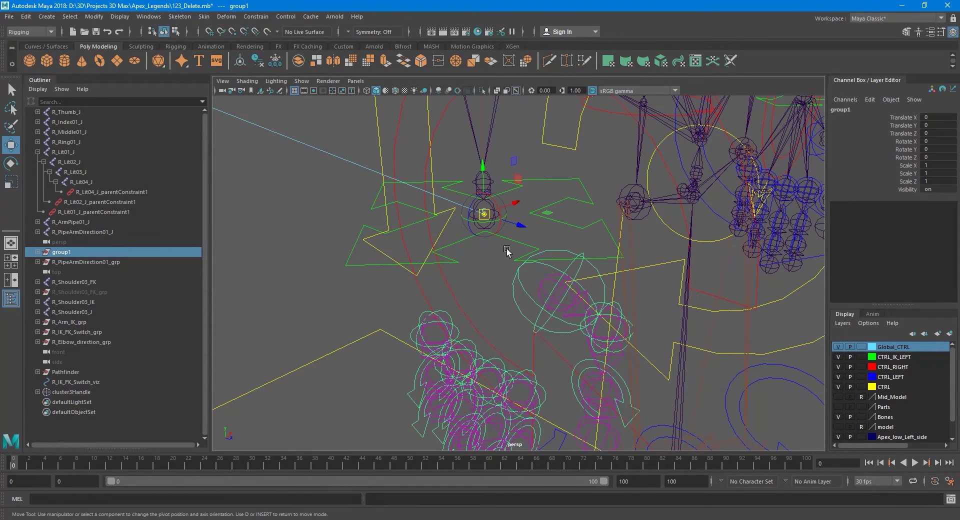
Step: Expand group1 in the Outliner and collapse the finger control groups inside it
key(q)
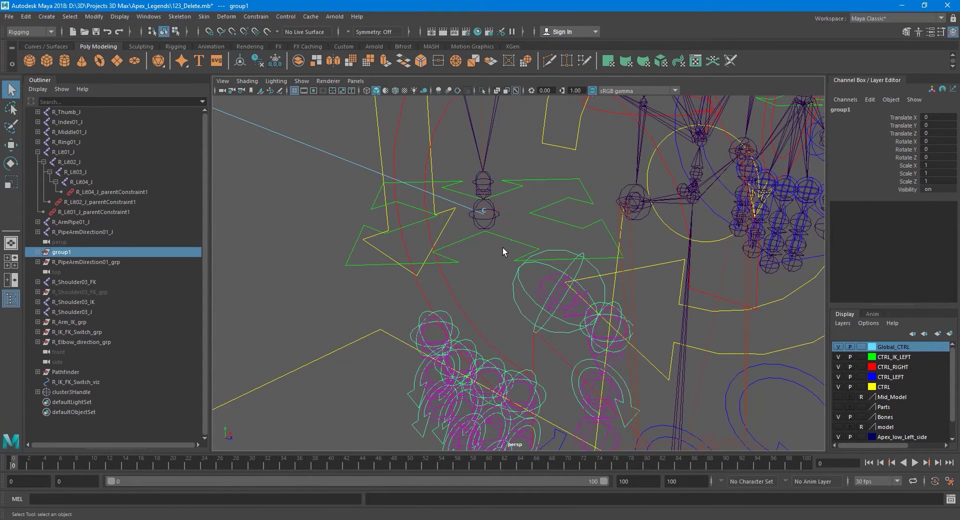
click(38, 252)
click(45, 262)
click(44, 272)
click(44, 282)
click(43, 292)
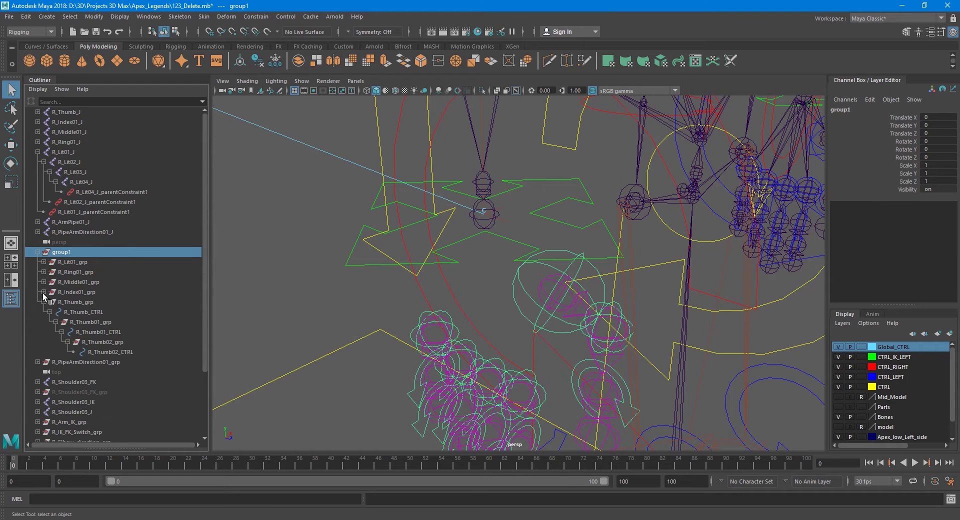
click(43, 303)
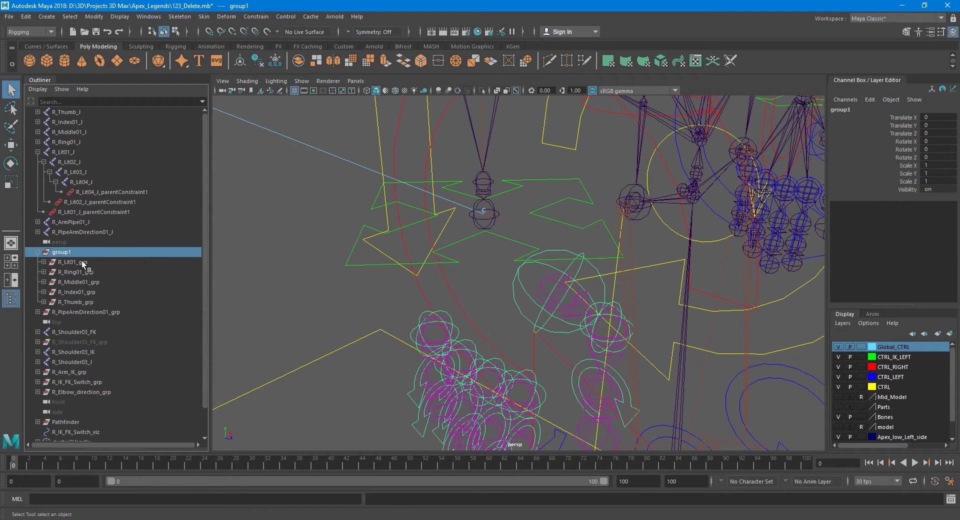
Step: Unparent the five finger groups, R_Lit01_grp through R_Thumb_grp, from group1 by placing them above R_PipeArmDirection01_J in the Outliner
scroll(466, 262, up, 3)
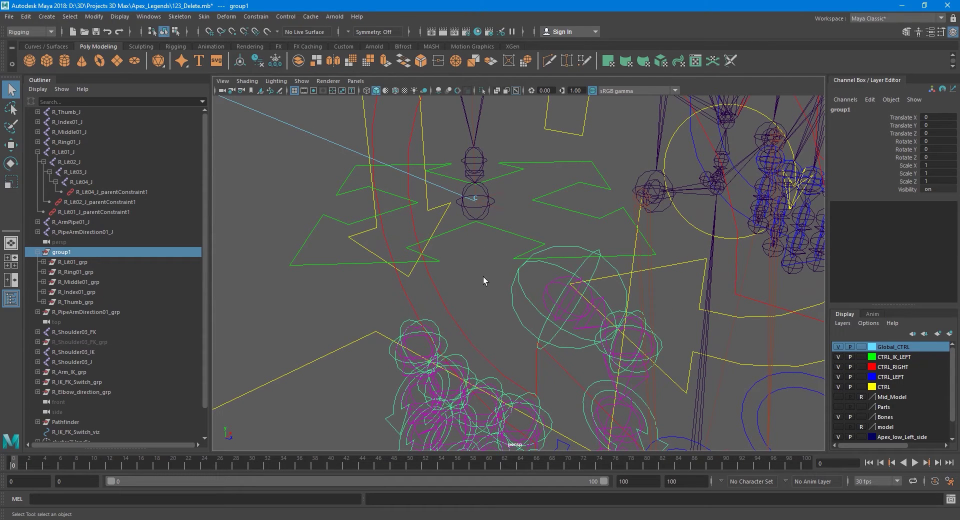
alt+middle_drag(484, 288, 483, 279)
drag(84, 261, 88, 302)
drag(81, 263, 81, 238)
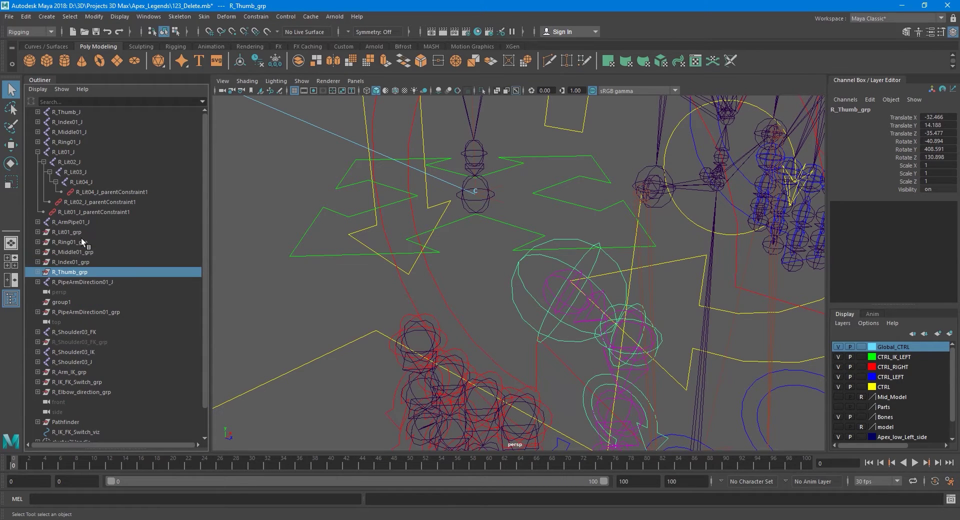
Step: Check the pivot position of the emptied group1 at the right wrist joint
click(76, 300)
key(w)
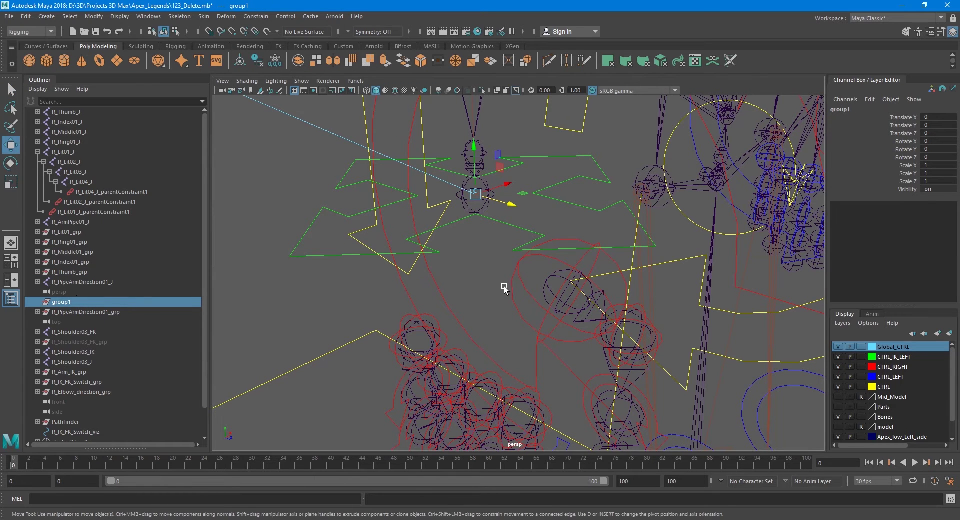
scroll(504, 286, up, 5)
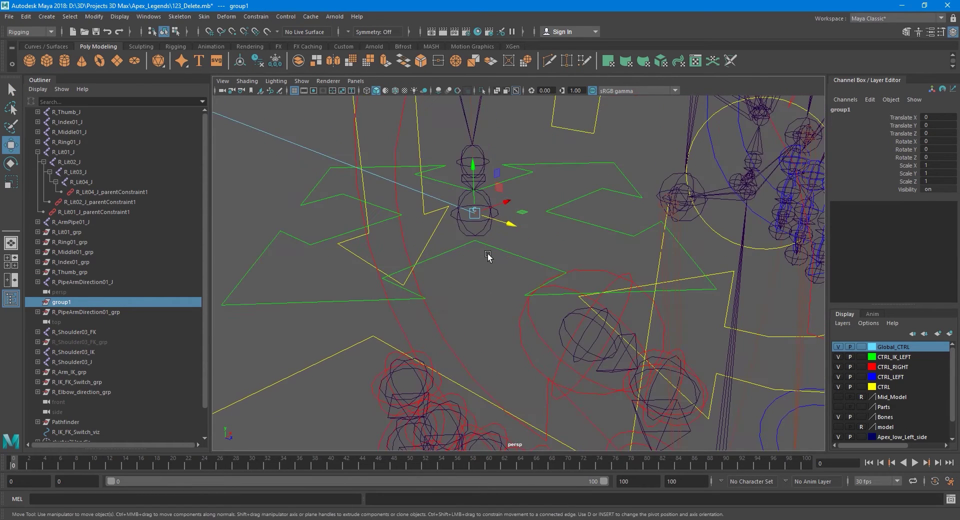
key(q)
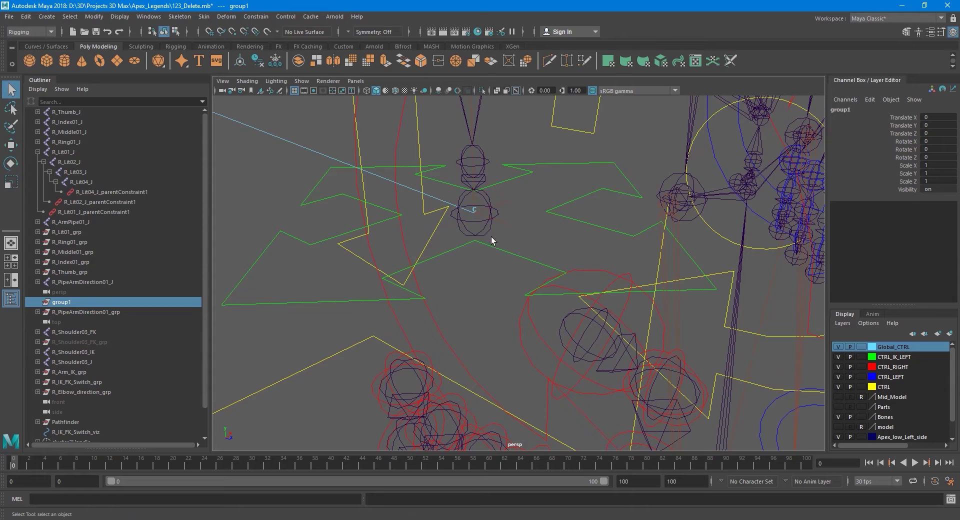
Step: Reveal R_Wrist_FK in the Outliner and display its local rotation axes
click(485, 199)
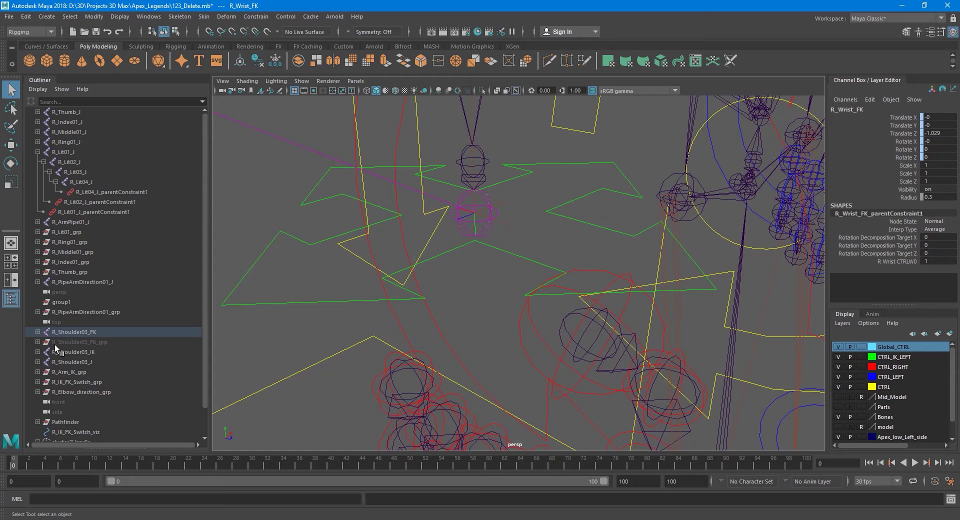
click(69, 302)
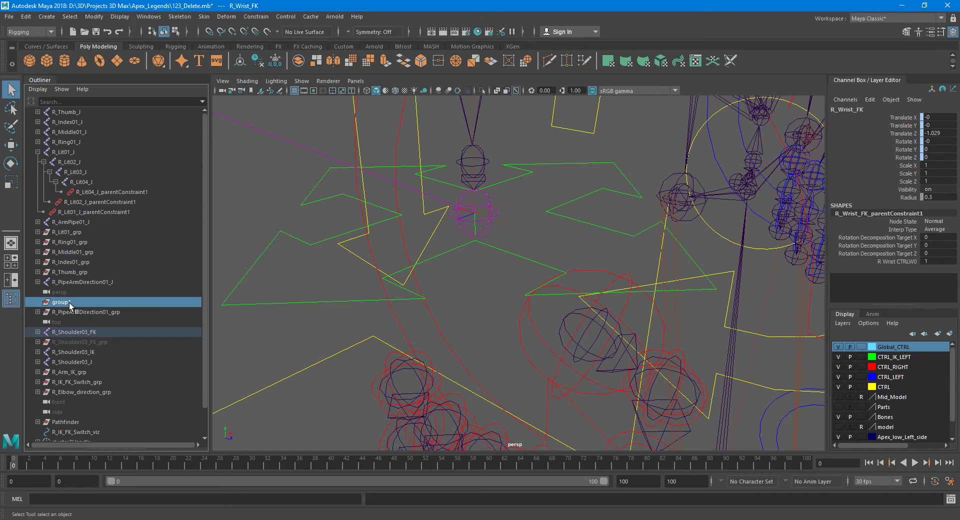
click(483, 205)
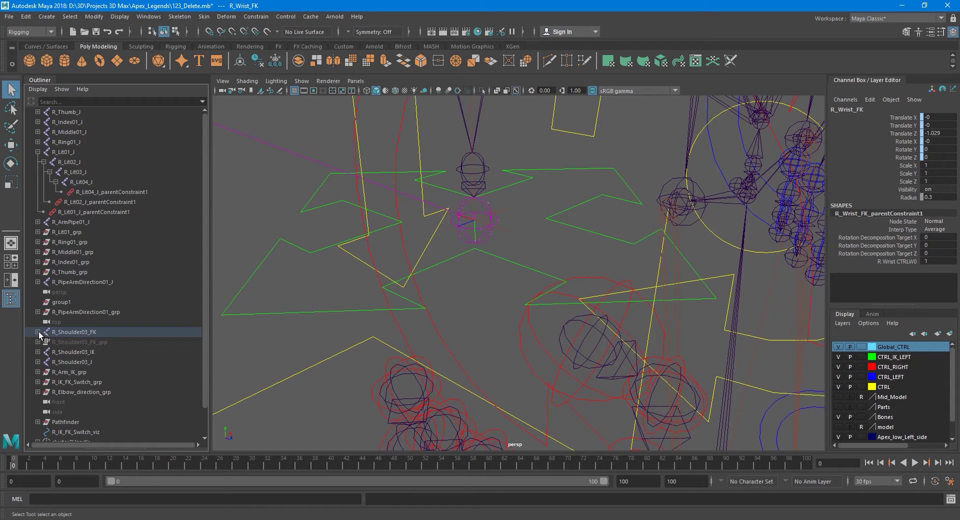
key(f)
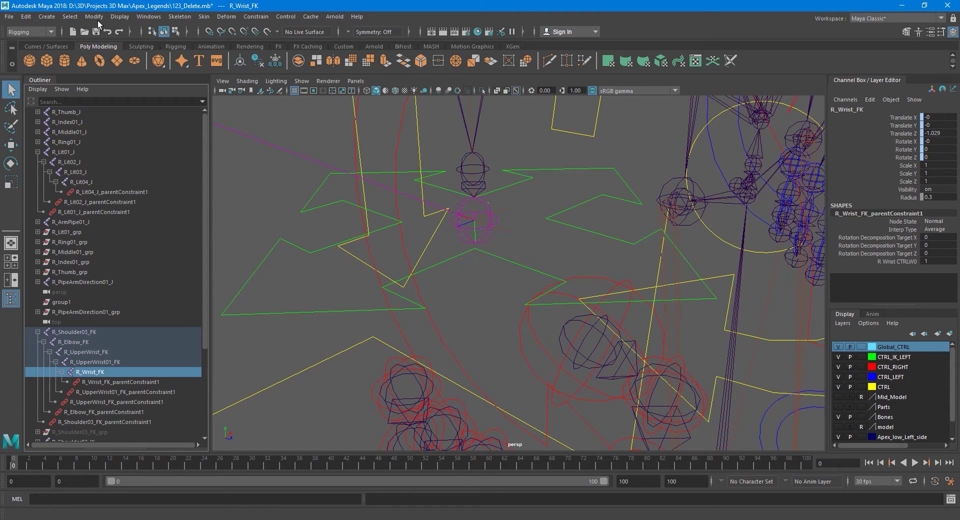
click(120, 17)
mouse_move(188, 132)
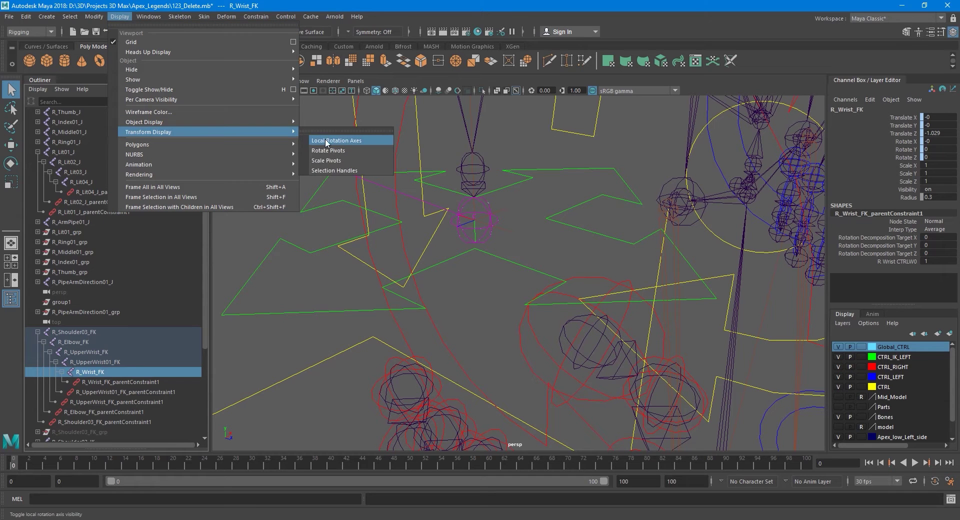
click(351, 140)
alt+middle_drag(455, 251, 483, 266)
scroll(488, 266, up, 3)
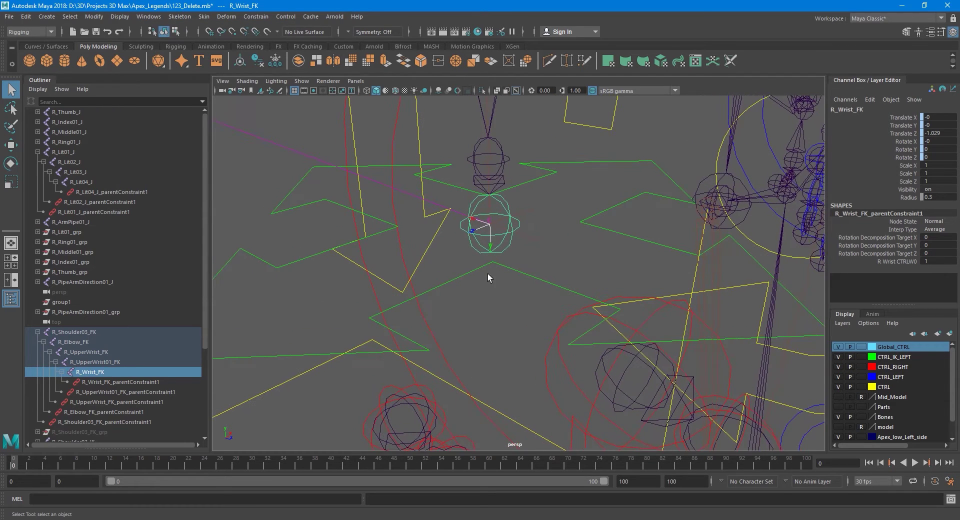
Step: Display the local rotation axes of group1 to compare them with the wrist joint's axes
click(74, 304)
click(120, 17)
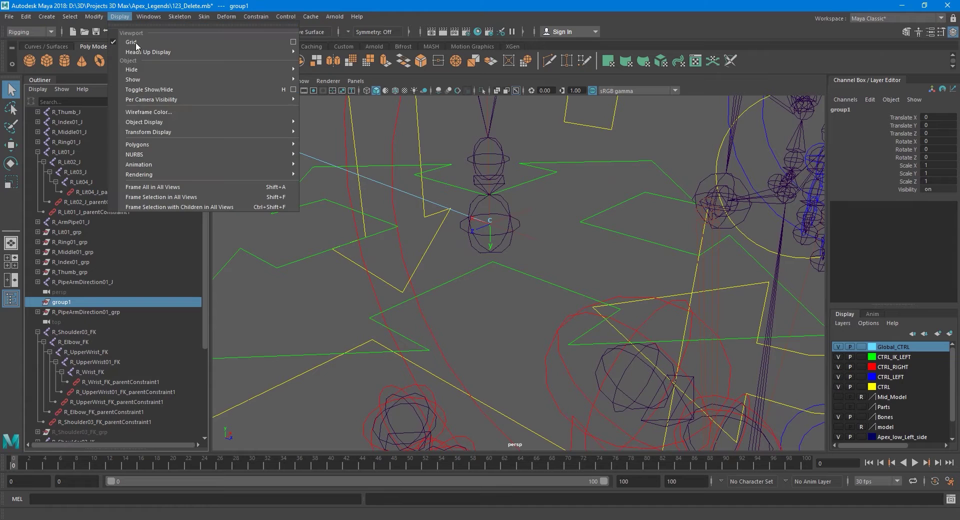
mouse_move(164, 122)
mouse_move(190, 132)
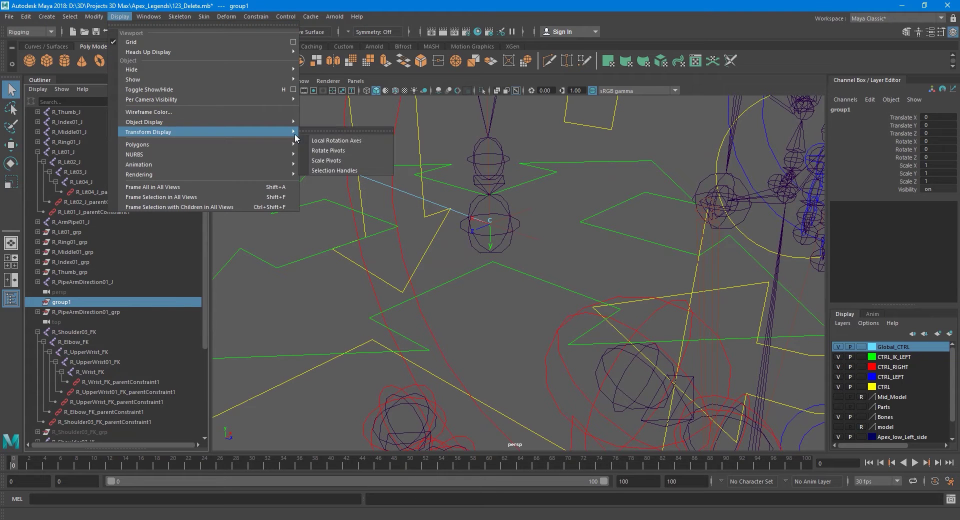
click(362, 142)
alt+drag(439, 264, 441, 274)
Step: Align group1 to R_Wrist_FK with a parent constraint on all axes without maintained offset, and delete that constraint
click(93, 373)
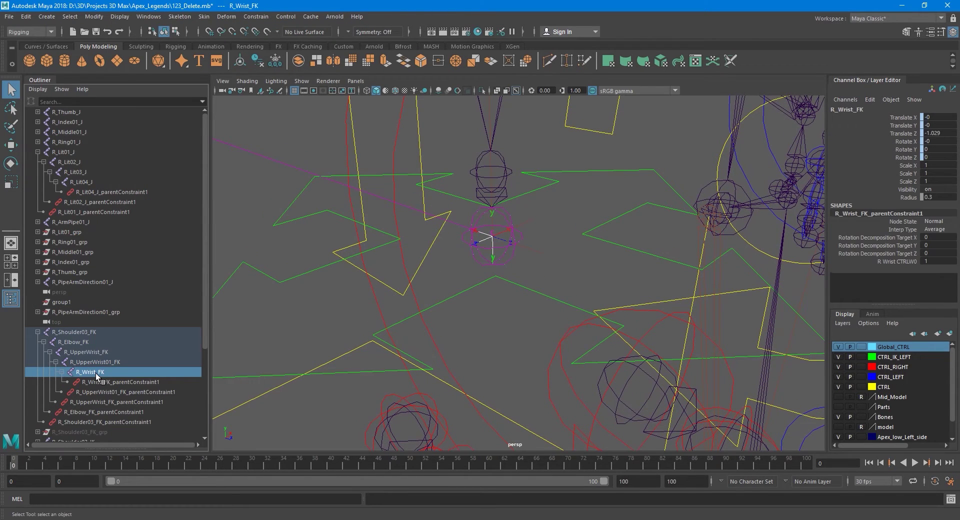
ctrl+click(72, 303)
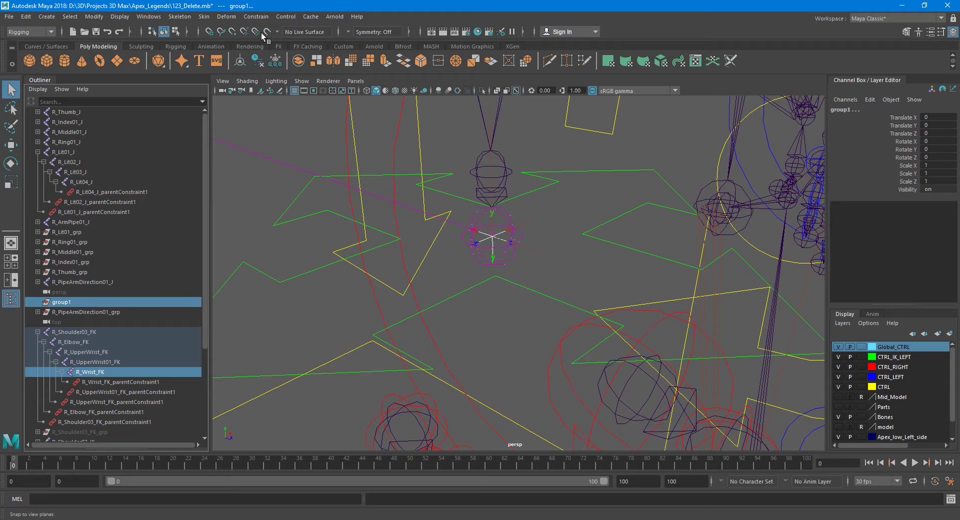
click(256, 17)
click(351, 42)
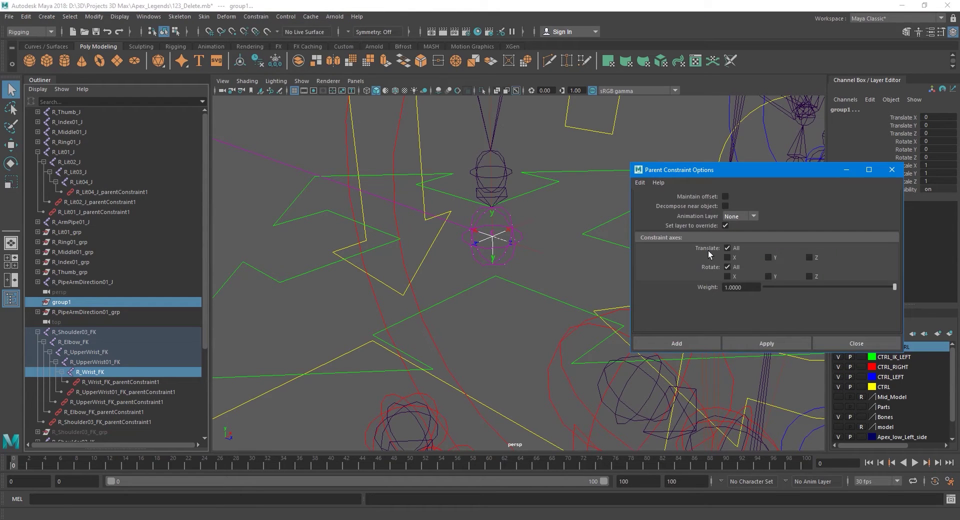
click(765, 343)
click(831, 343)
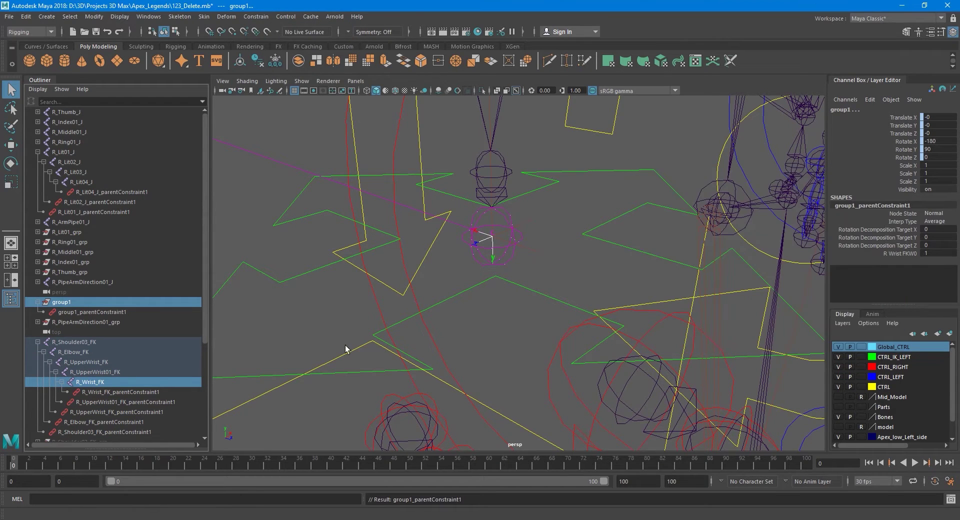
click(78, 314)
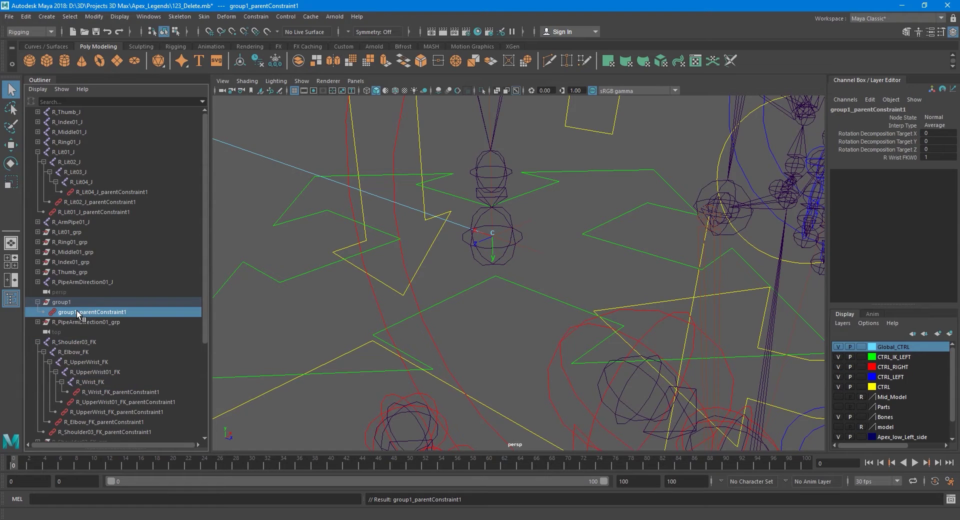
key(Delete)
Step: Hide the local rotation axes of group1 and R_Wrist_FK
click(71, 302)
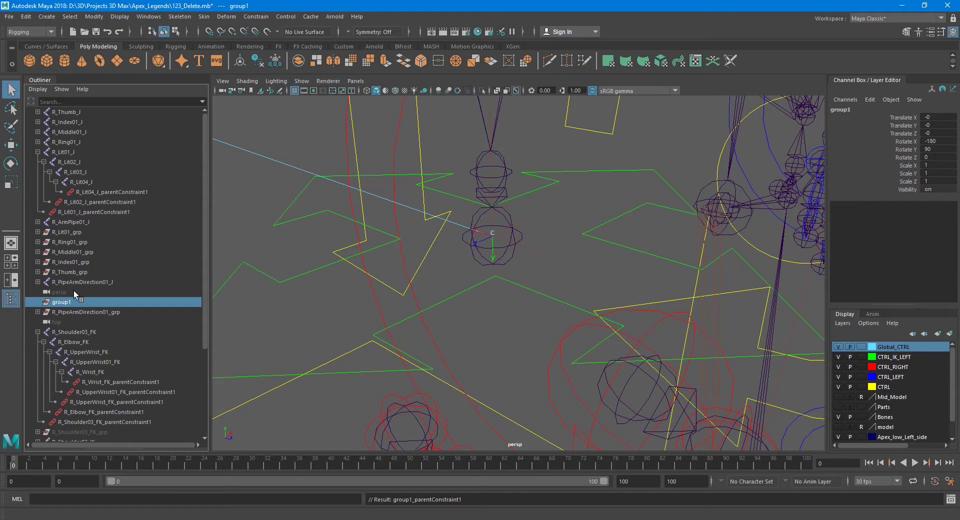
click(119, 17)
mouse_move(167, 135)
click(329, 142)
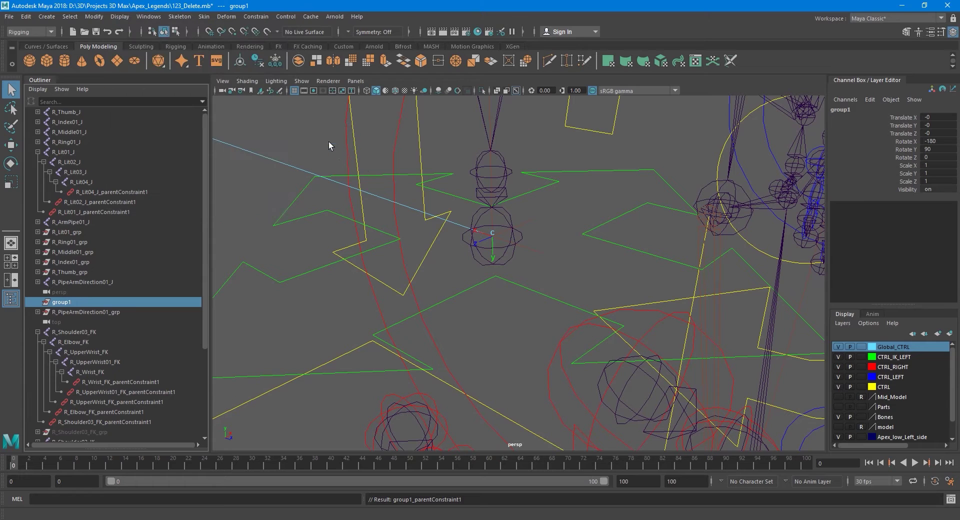
click(113, 371)
click(119, 17)
mouse_move(190, 147)
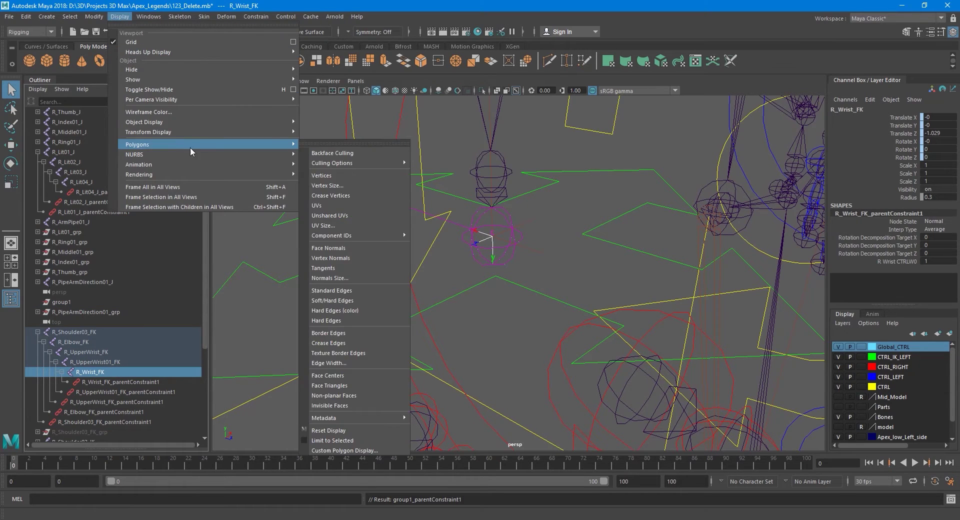
mouse_move(212, 133)
click(315, 131)
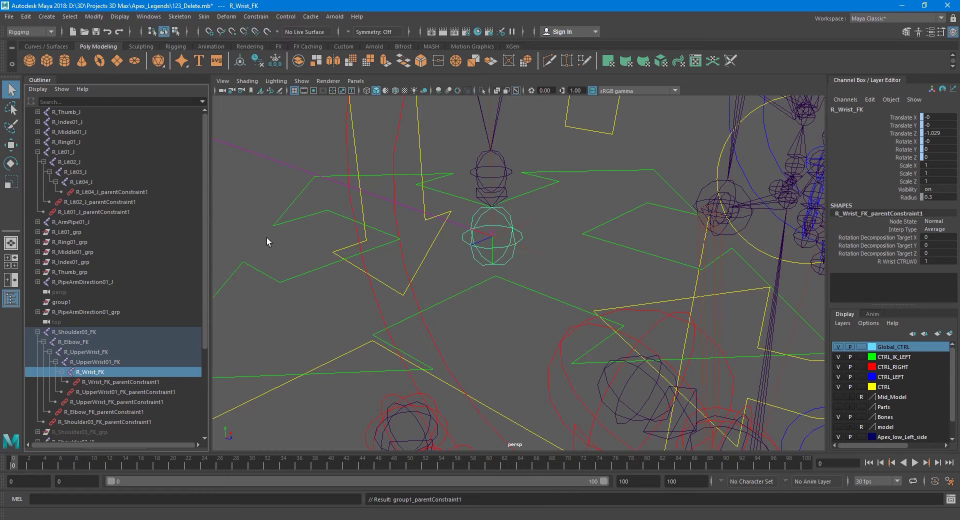
Step: Parent the five finger groups, R_Thumb_grp through R_Lit01_grp, back under group1
click(63, 302)
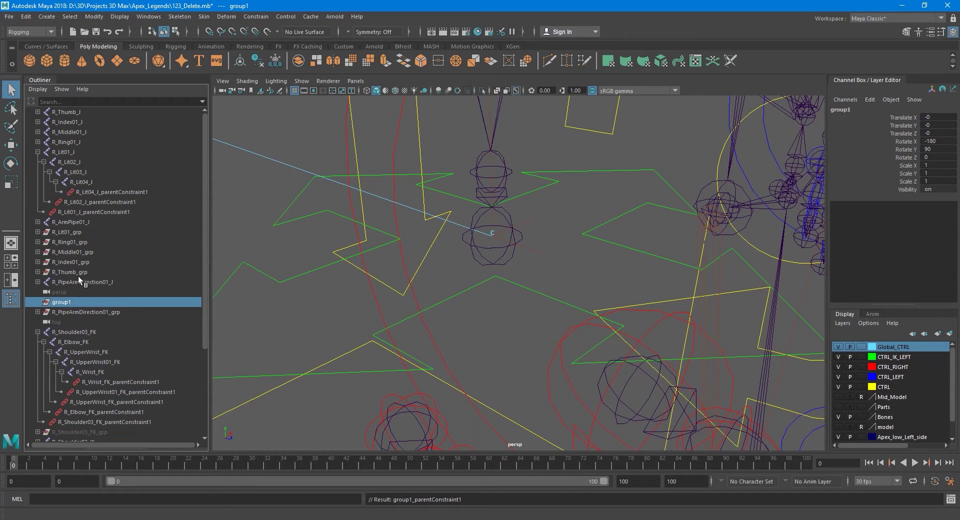
click(73, 271)
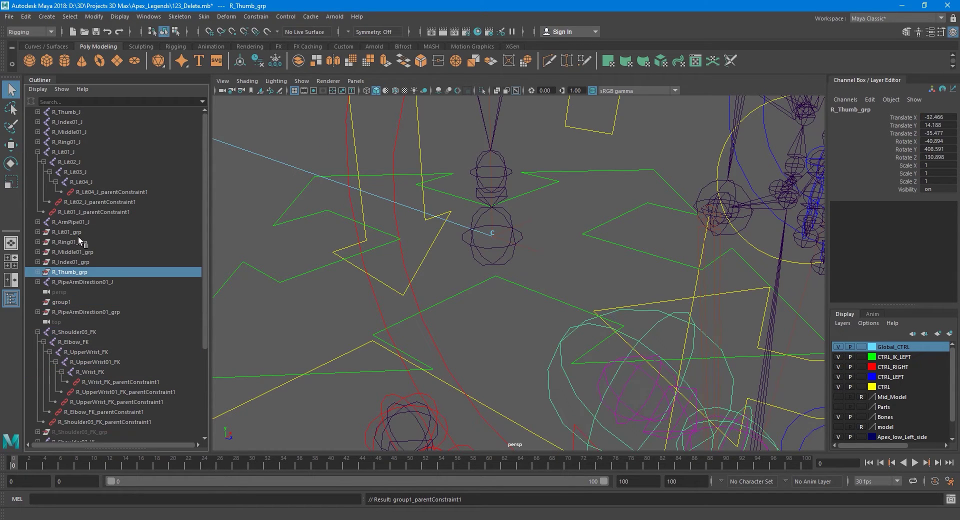
shift+click(76, 232)
middle_drag(70, 235, 65, 302)
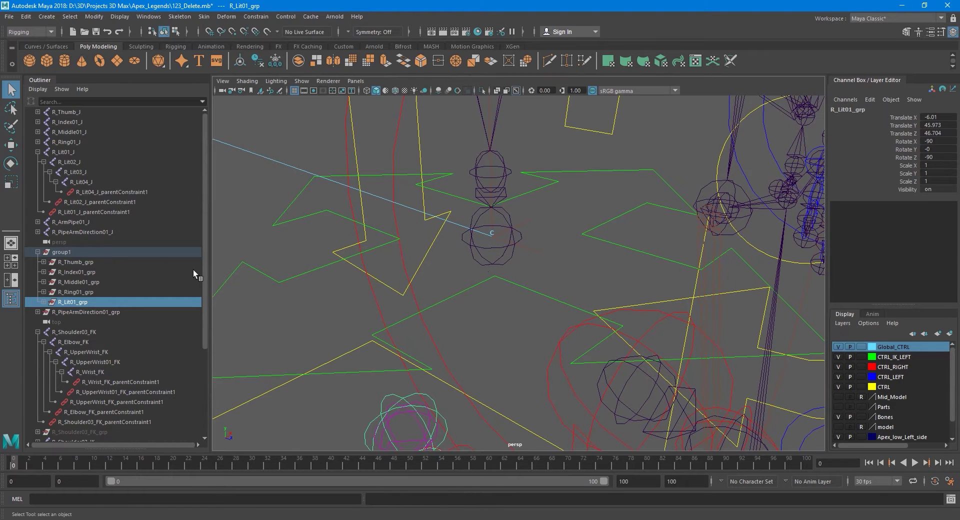
Step: Rename group1 as R_Hand
click(100, 251)
double_click(862, 109)
text(R)
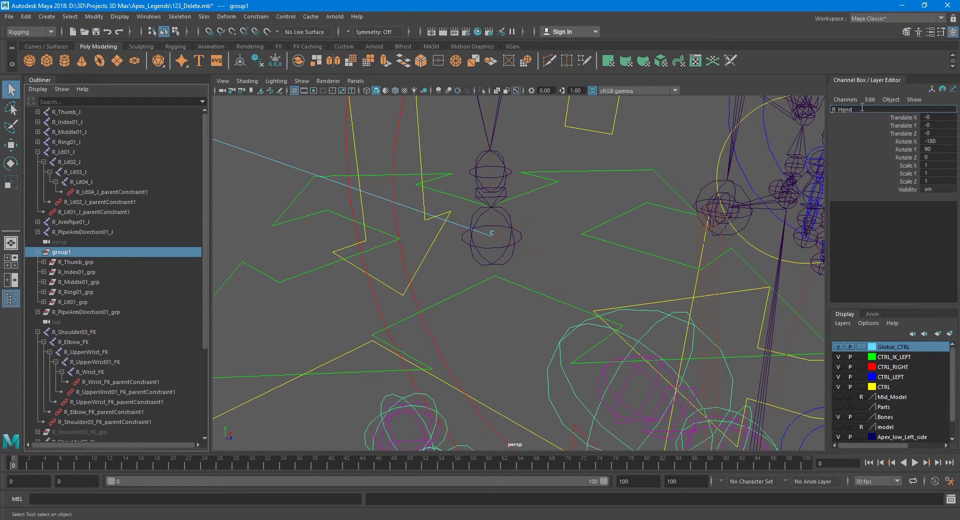
text(_Hand)
key(Return)
Step: Parent-constrain R_Hand to R_Wrist_J on all translate and rotate axes, with no maintained offset
alt+middle_drag(544, 254, 536, 261)
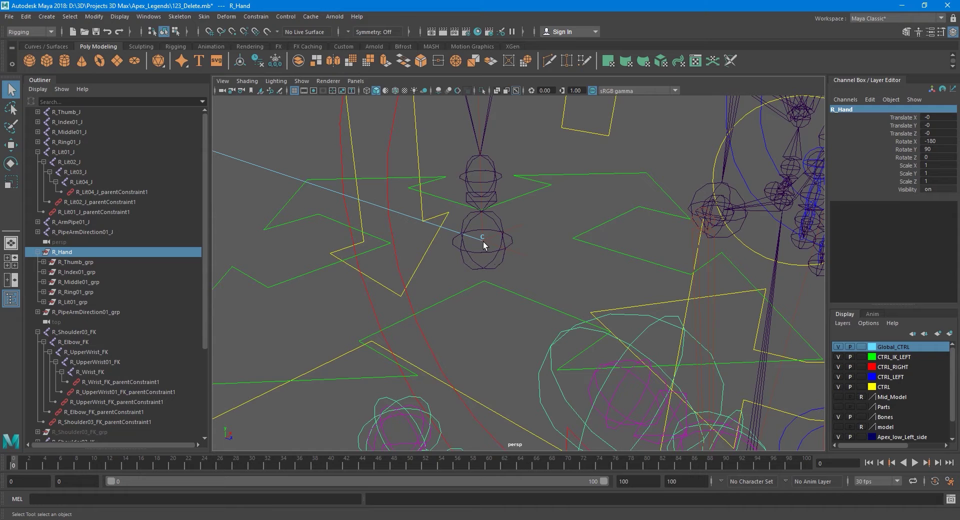
mouse_move(496, 341)
alt+middle_down()
mouse_move(485, 341)
mouse_move(497, 344)
alt+middle_up()
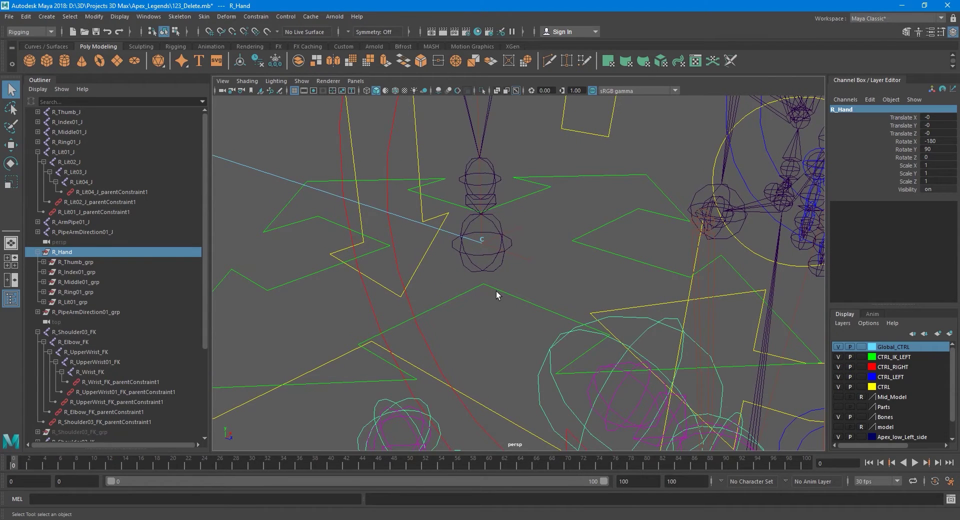
click(492, 225)
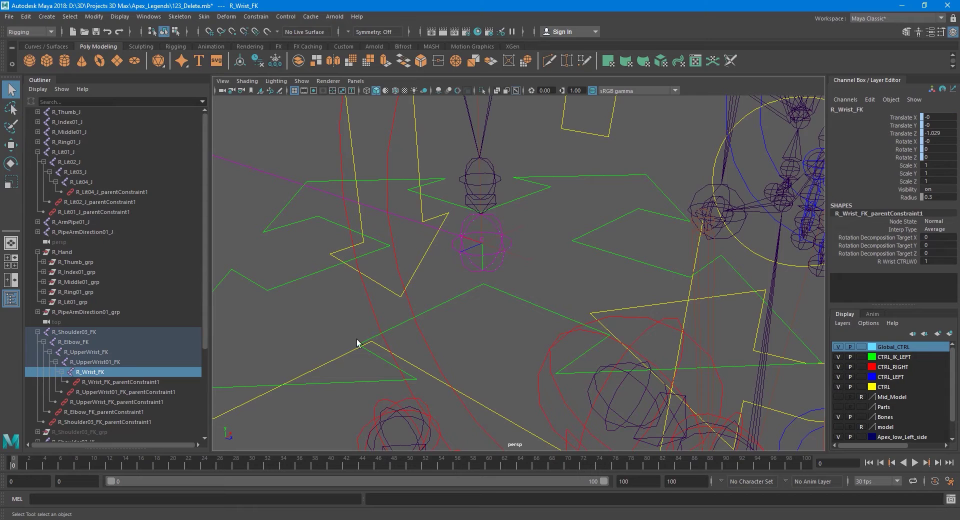
click(38, 332)
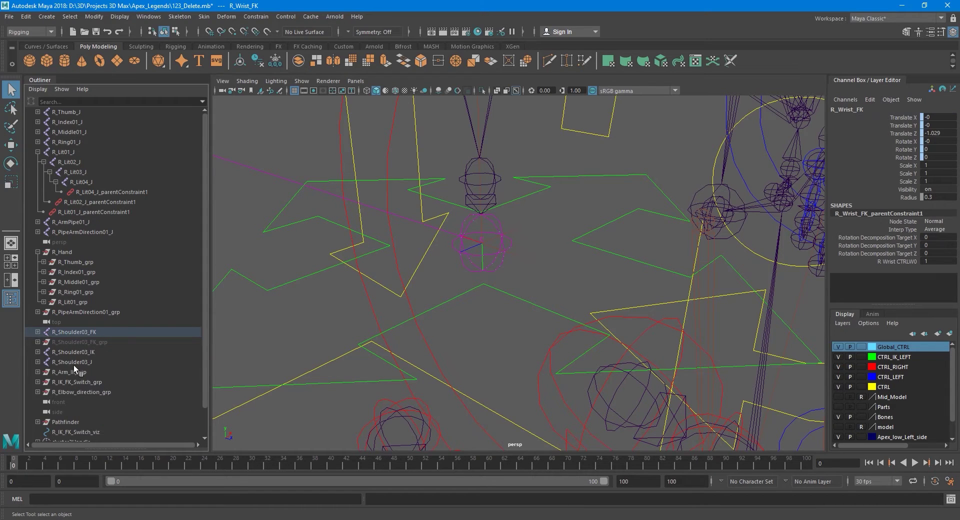
click(38, 363)
click(90, 402)
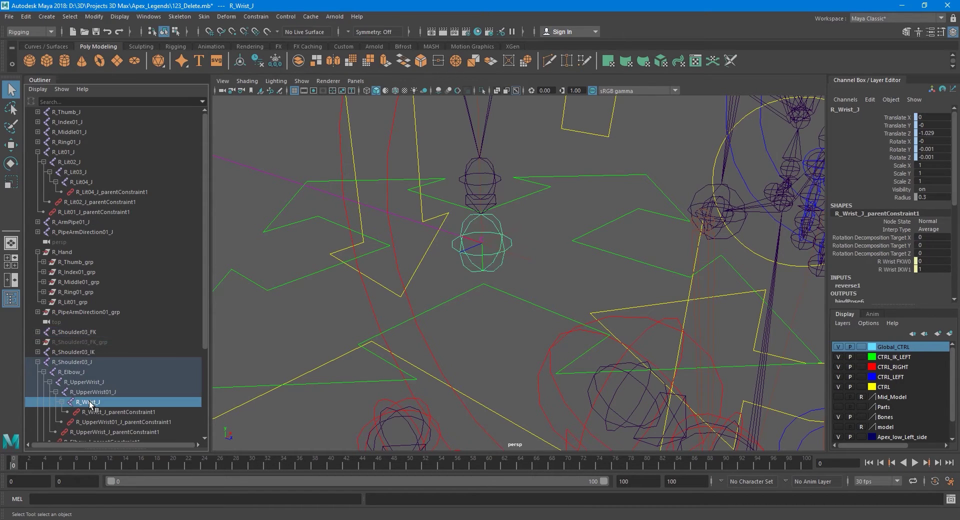
ctrl+click(65, 252)
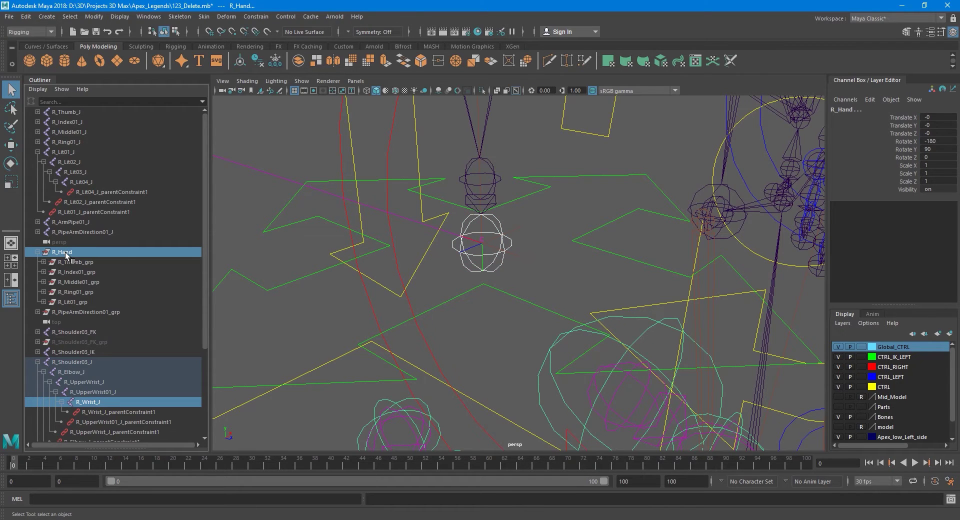
click(256, 17)
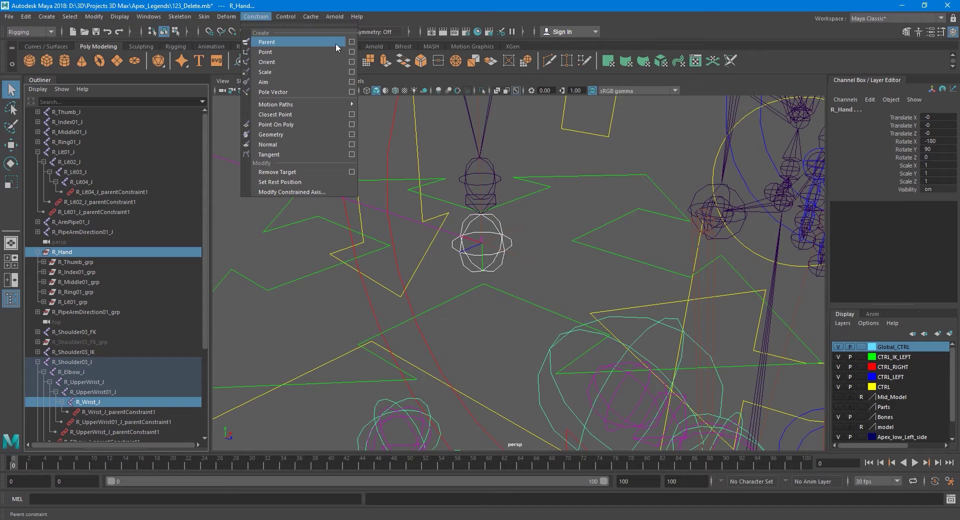
click(351, 43)
click(771, 343)
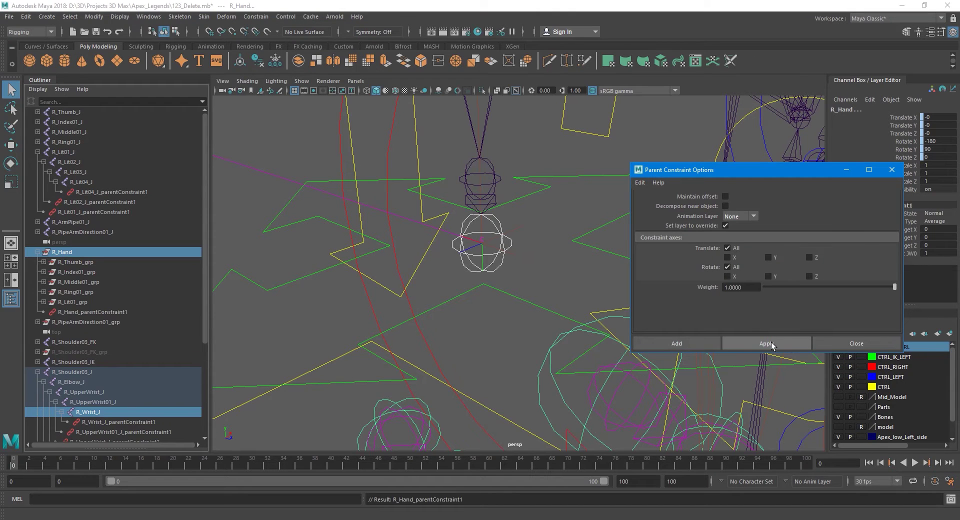
click(824, 342)
Step: Test the right hand's response by rotating R_Arm_IK_CTRL, and undo the rotation
alt+drag(476, 285, 533, 311)
scroll(528, 275, up, 6)
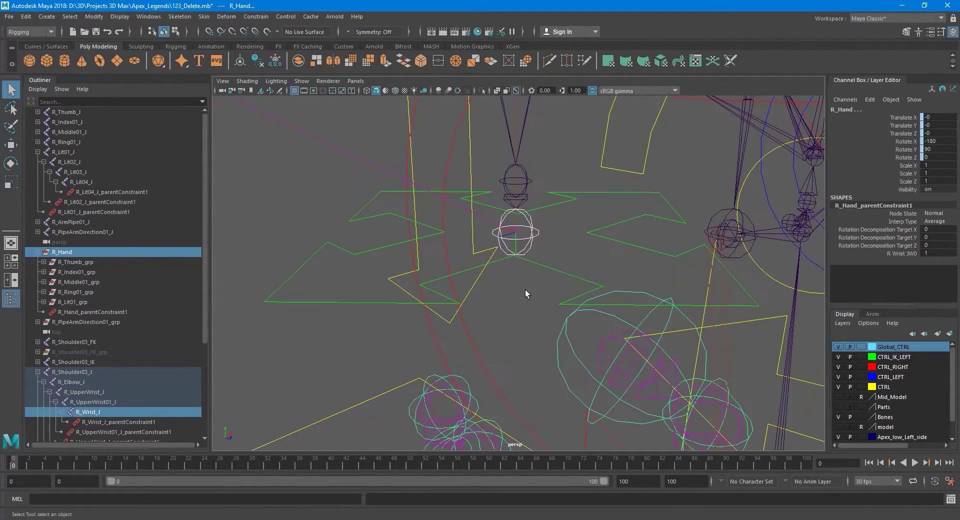
click(526, 292)
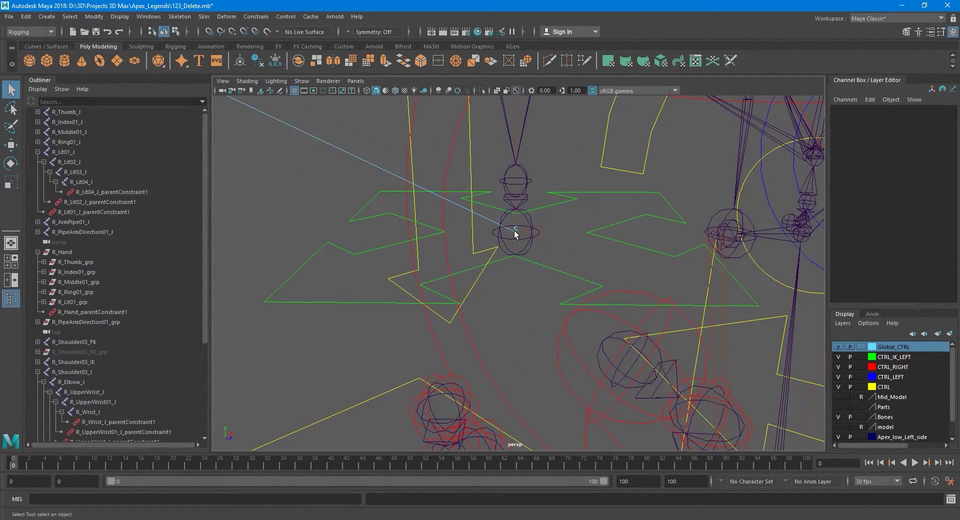
mouse_move(530, 289)
alt+mouse_down()
mouse_move(508, 262)
mouse_move(515, 284)
mouse_move(538, 251)
mouse_move(521, 300)
alt+mouse_up()
click(542, 231)
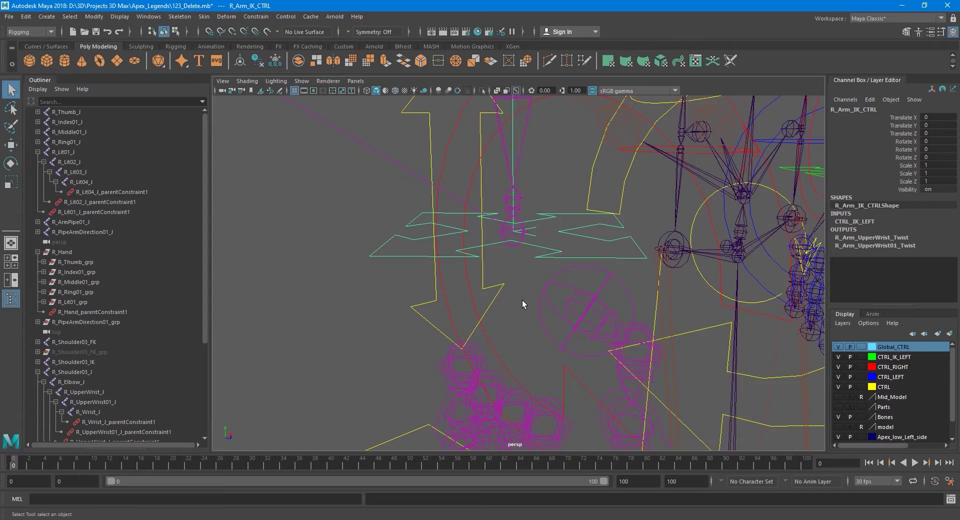
key(e)
drag(517, 237, 507, 210)
key(ctrl+z)
key(ctrl+z)
key(ctrl+z)
key(ctrl+z)
key(ctrl+z)
key(q)
key(ctrl+z)
key(ctrl+z)
Step: Test the right hand's response by moving R_Arm_IK_CTRL, and undo the move
key(w)
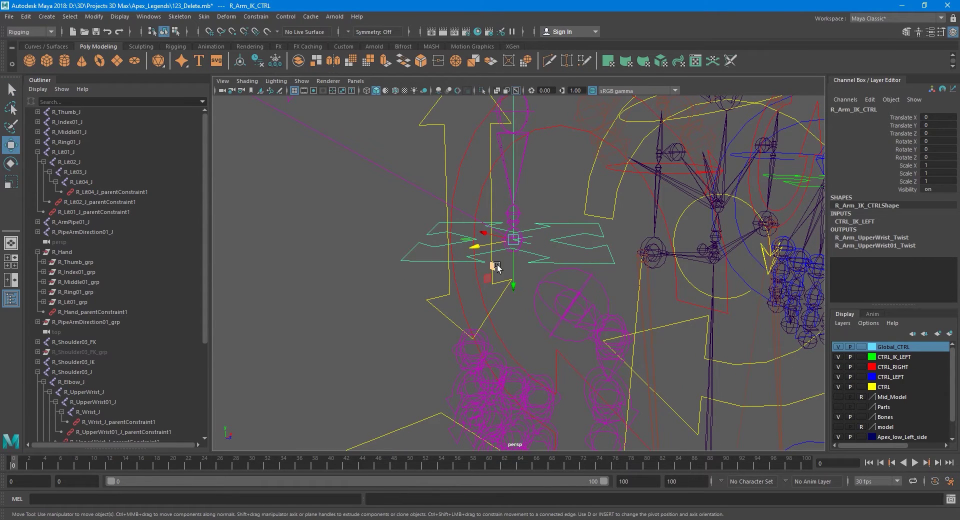
drag(495, 270, 519, 268)
key(ctrl+z)
key(q)
key(ctrl+z)
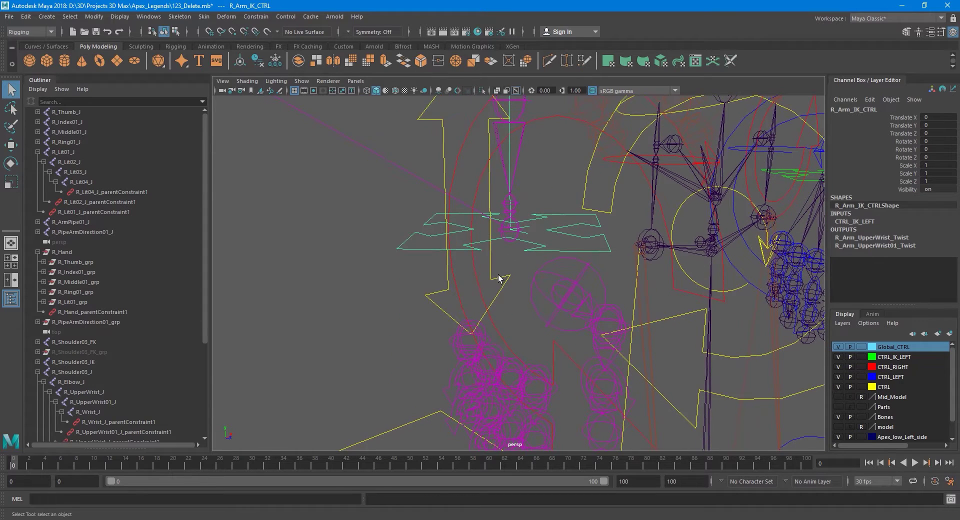
key(ctrl+z)
key(ctrl+z)
key(ctrl+z)
key(ctrl+z)
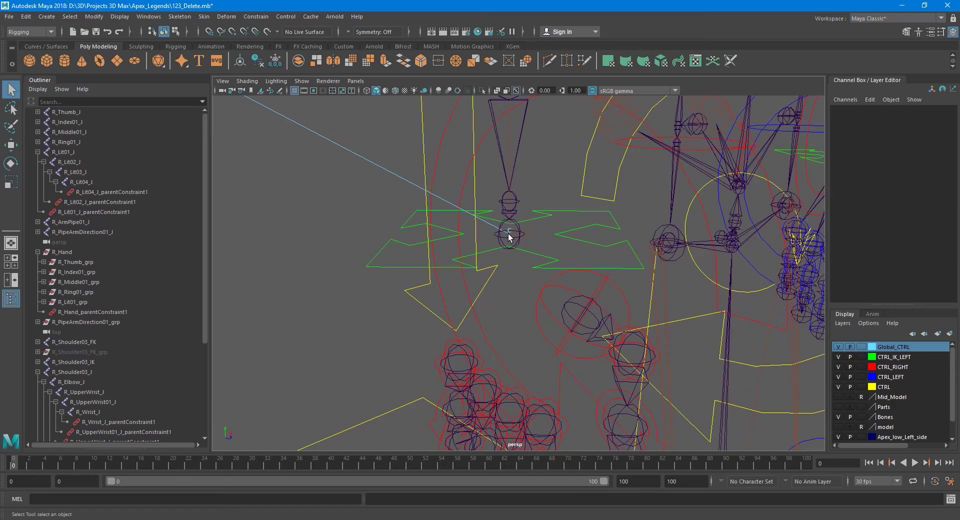
Step: Set the R IK FK Switch attribute of R_IK_FK_Switch to 0
alt+middle_drag(508, 234, 673, 317)
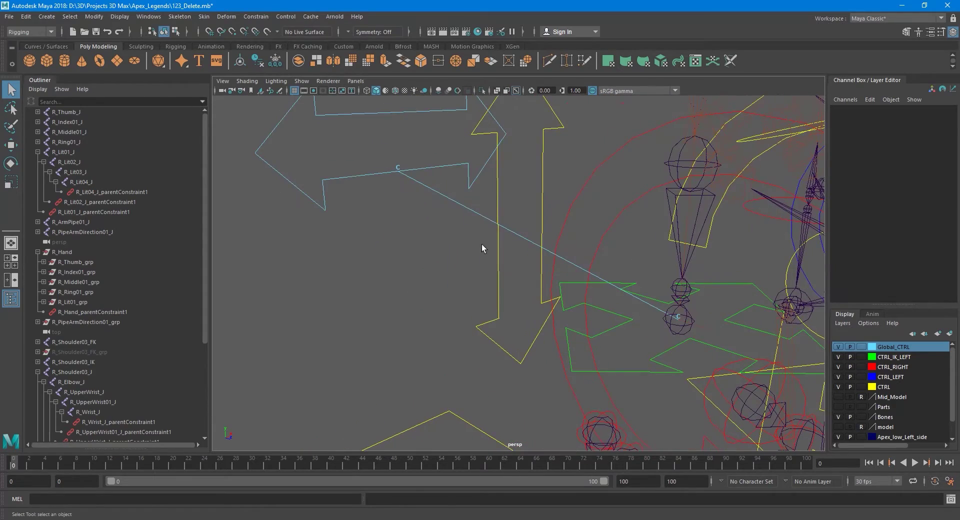
click(359, 176)
scroll(367, 226, down, 3)
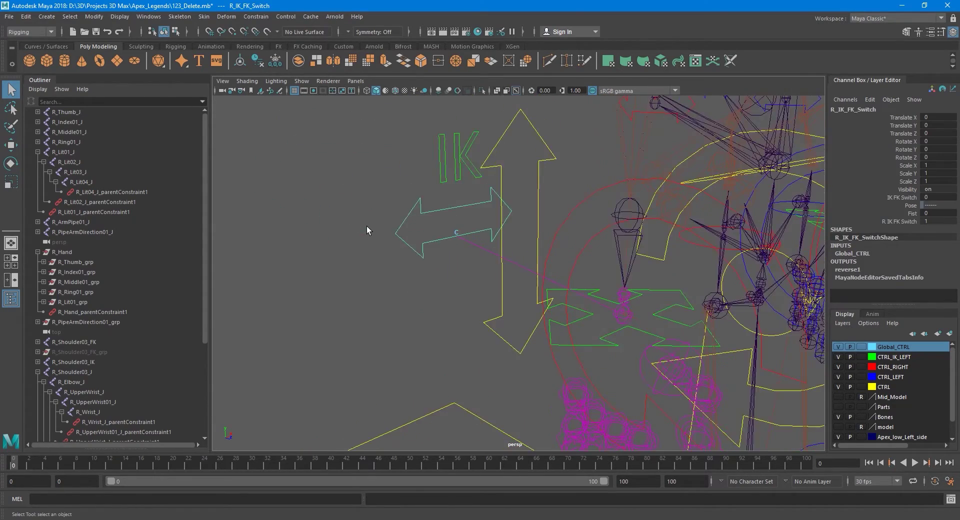
alt+drag(427, 283, 430, 277)
click(893, 222)
middle_drag(547, 249, 443, 251)
Step: Test the FK hand by rotating R_Wrist_CTRL, and undo the rotation
click(621, 311)
alt+middle_drag(621, 323, 600, 301)
scroll(600, 301, up, 2)
key(e)
drag(605, 274, 540, 284)
key(ctrl+z)
key(ctrl+z)
key(ctrl+z)
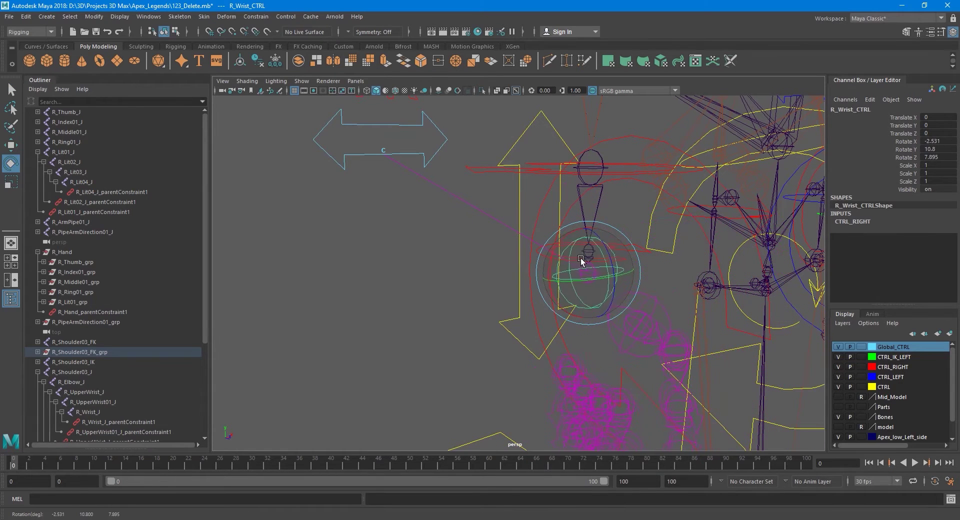
key(q)
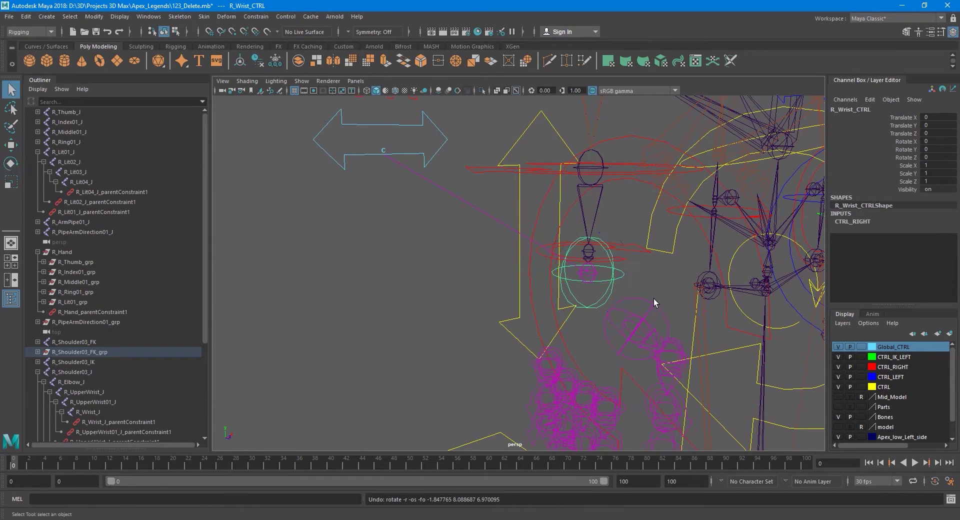
Step: Set the R IK FK Switch attribute of R_IK_FK_Switch back to 1
click(427, 159)
click(422, 155)
click(875, 223)
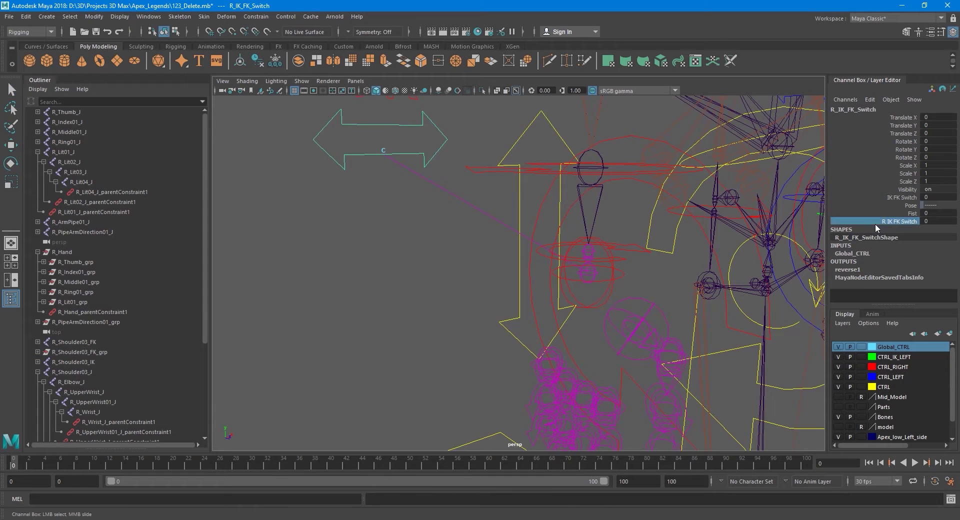
middle_drag(388, 219, 521, 219)
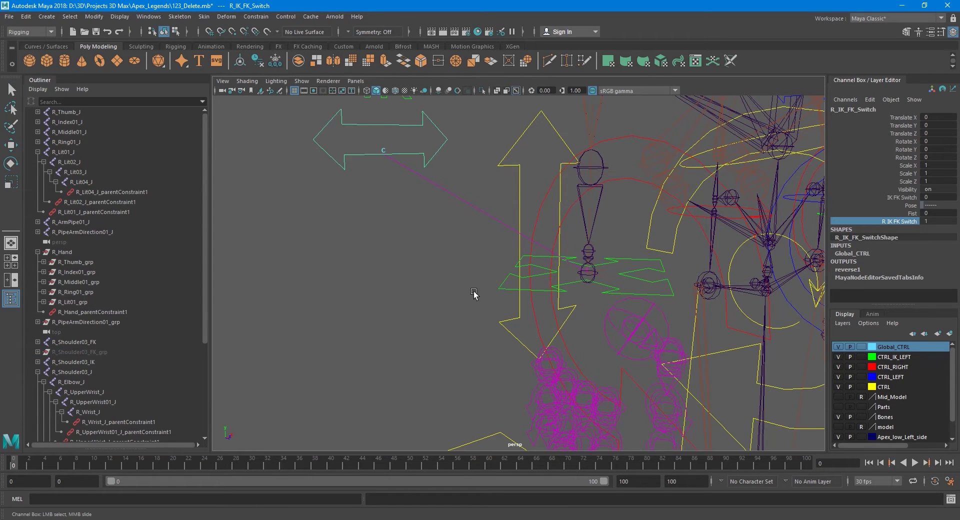
key(q)
Step: Show the model layer with the right hand and wrist controls in view
alt+middle_drag(474, 293, 458, 295)
alt+right_drag(459, 296, 502, 304)
alt+middle_drag(501, 304, 433, 300)
alt+drag(433, 300, 470, 300)
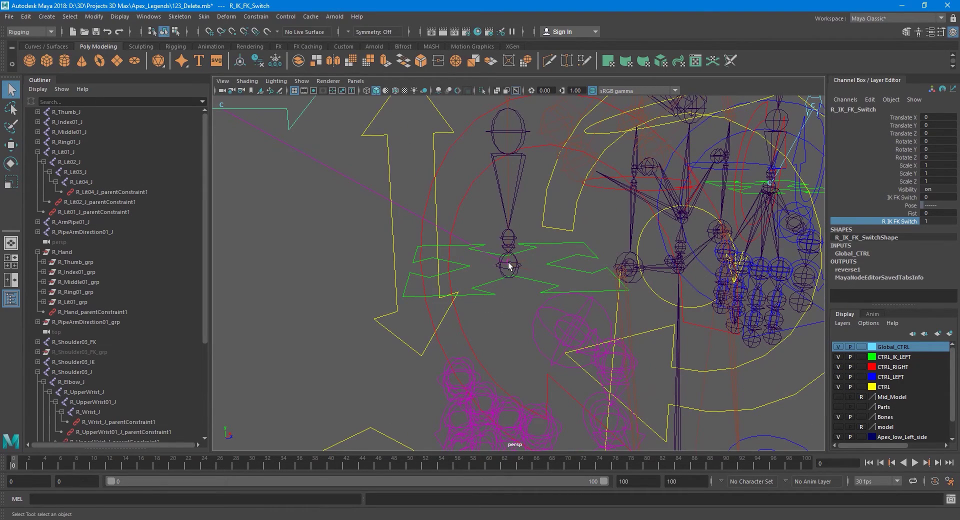
alt+drag(508, 297, 455, 327)
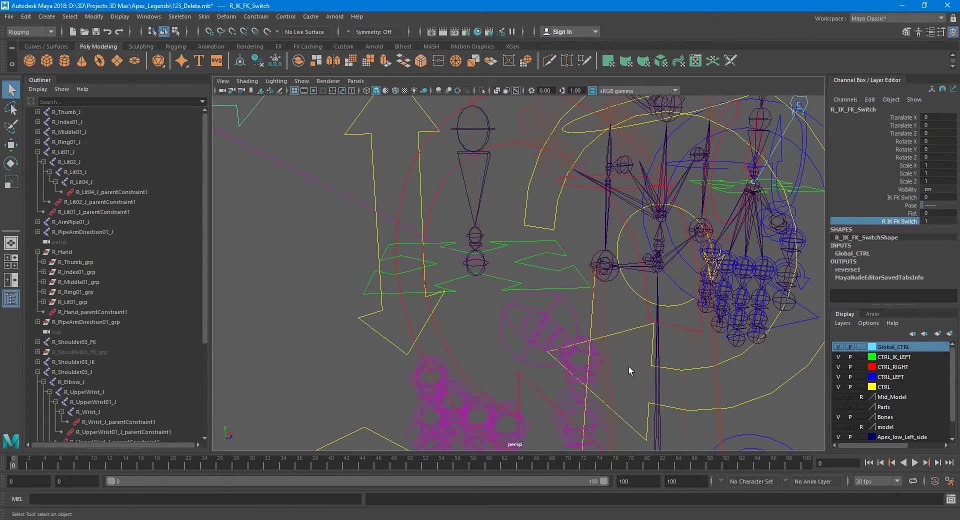
click(839, 426)
Step: Pick the Fist attribute of the left arm's IK_FK_Switch control and hide the Bones layer
alt+drag(533, 342, 650, 149)
click(593, 237)
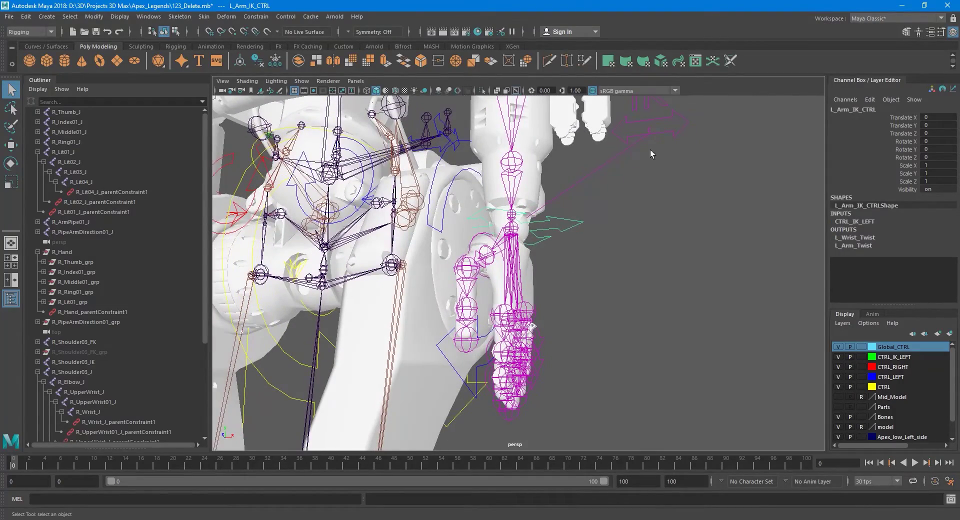
click(663, 131)
alt+drag(645, 226, 579, 280)
click(897, 213)
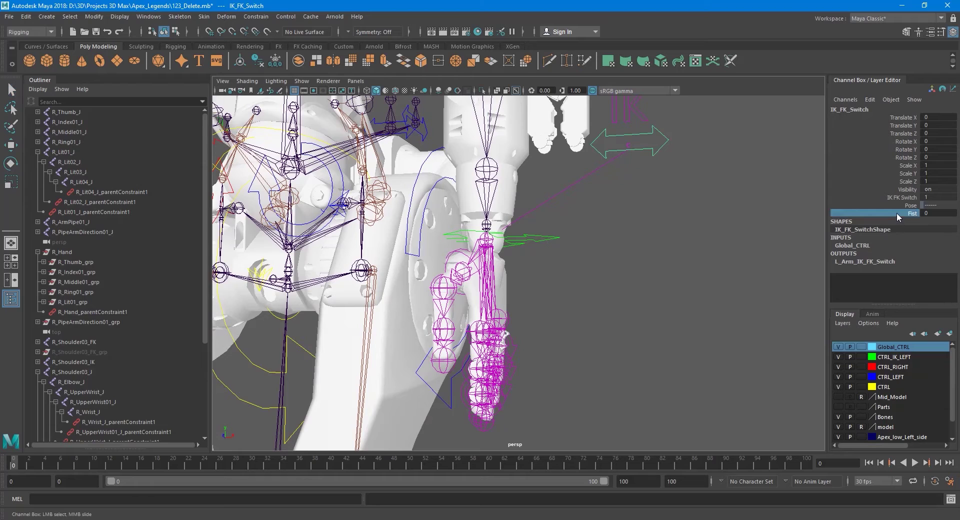
mouse_move(626, 234)
middle_down()
mouse_move(688, 233)
mouse_move(618, 234)
middle_up()
click(838, 416)
Step: Test the left hand's fist by setting Fist to 1 and back to 0, and clear the selection
alt+drag(634, 345, 658, 268)
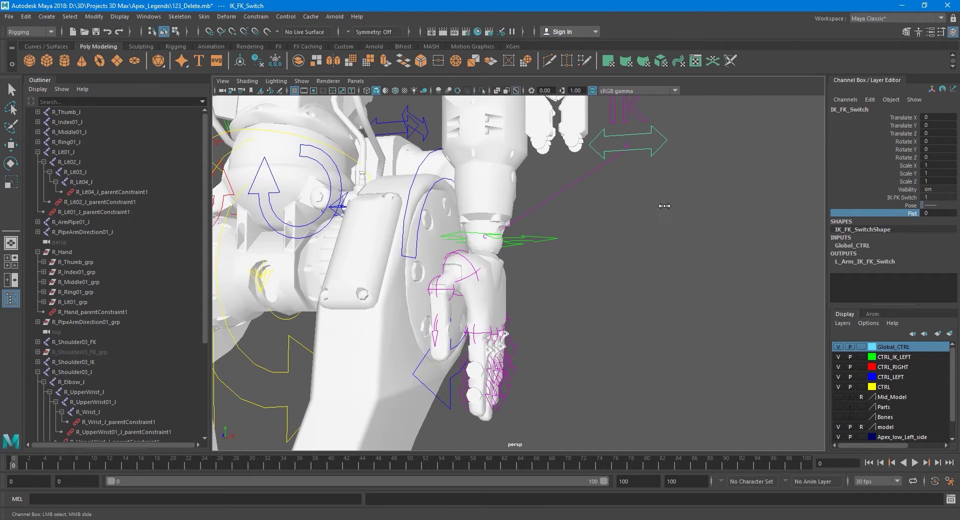
middle_drag(657, 202, 711, 206)
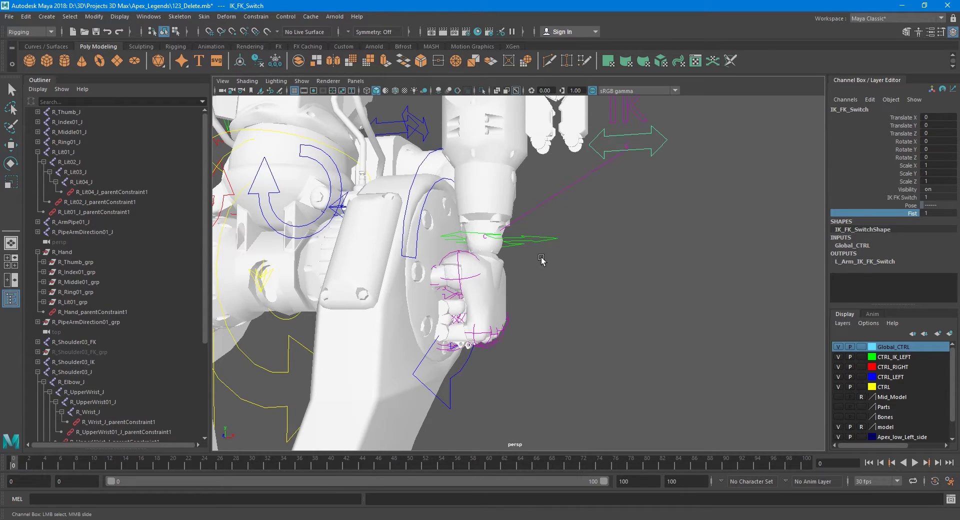
alt+middle_drag(566, 258, 652, 258)
scroll(643, 258, down, 3)
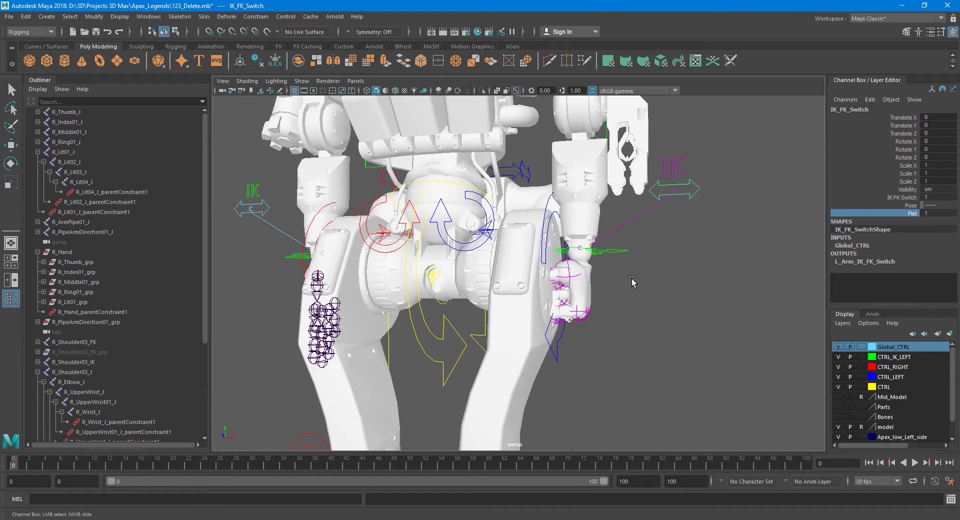
scroll(718, 253, up, 2)
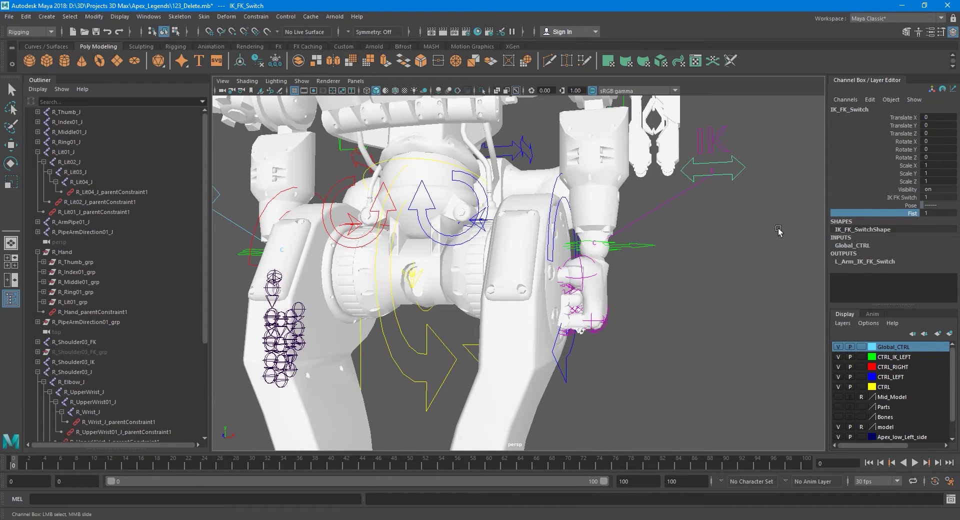
middle_drag(779, 232, 705, 231)
click(716, 244)
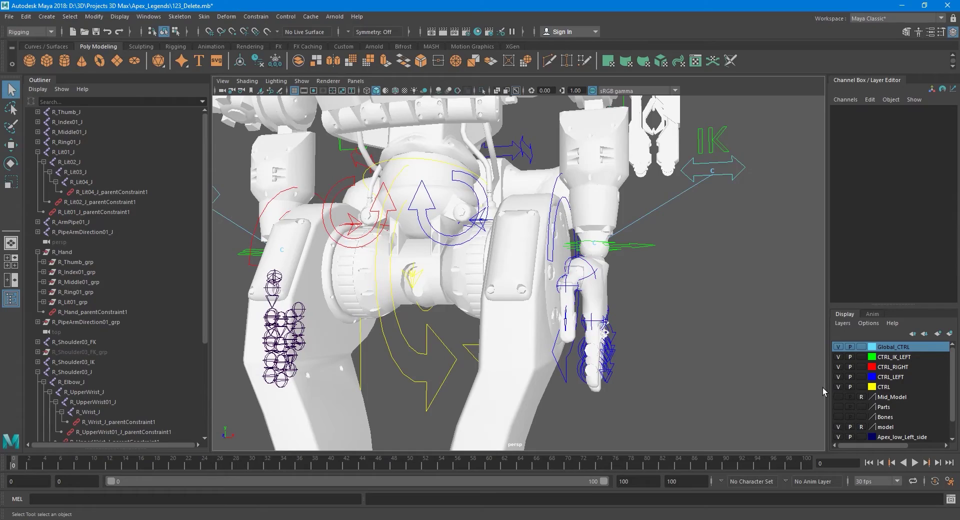
Step: Select the right hand's R_Thumb_CTRL and expand the thumb control hierarchy under R_Hand
alt+drag(511, 339, 539, 270)
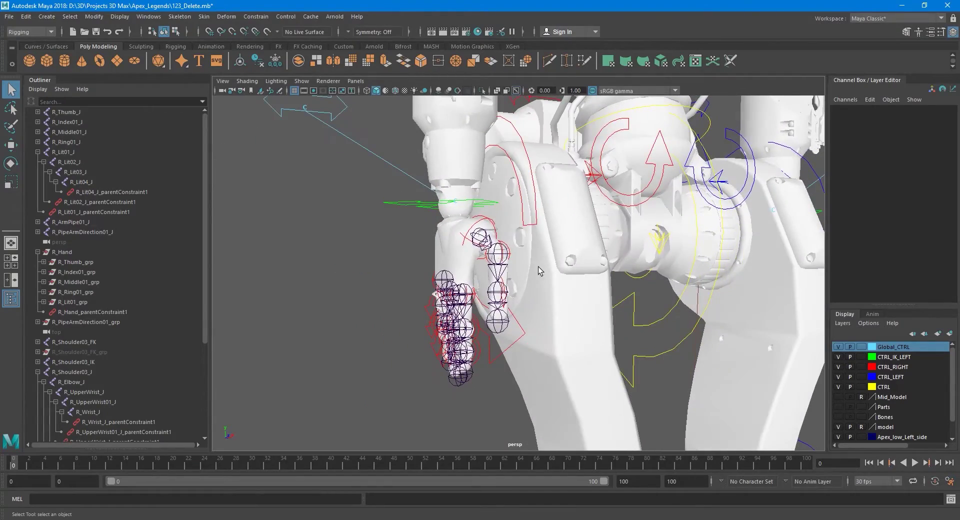
alt+drag(531, 236, 434, 226)
click(421, 235)
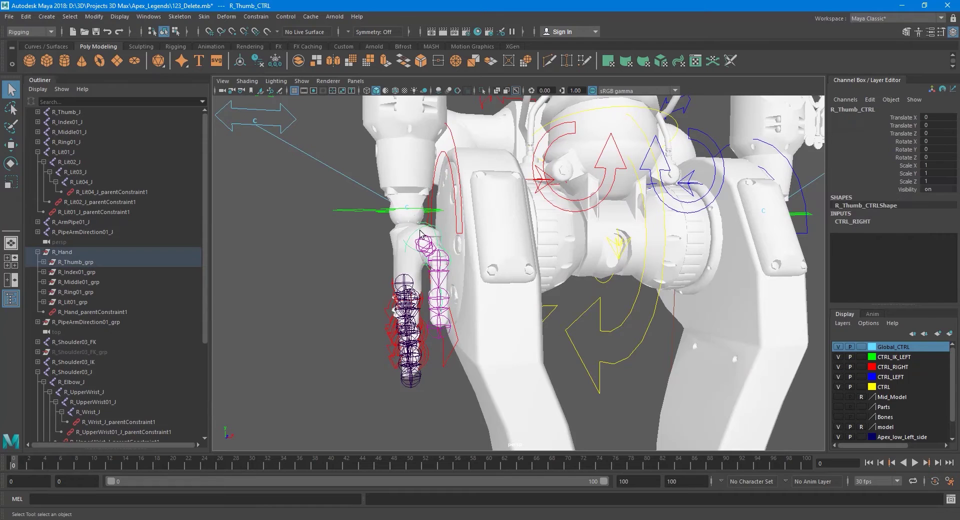
click(43, 263)
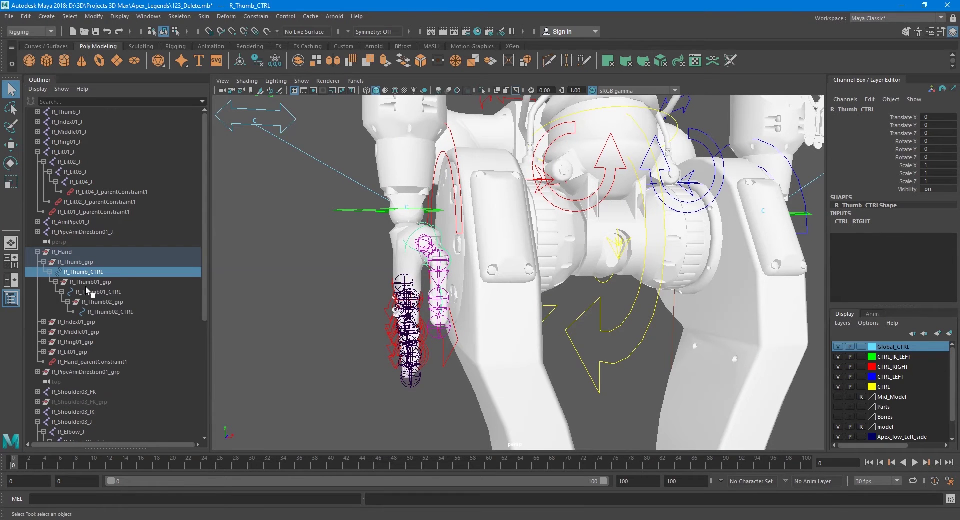
scroll(317, 304, up, 5)
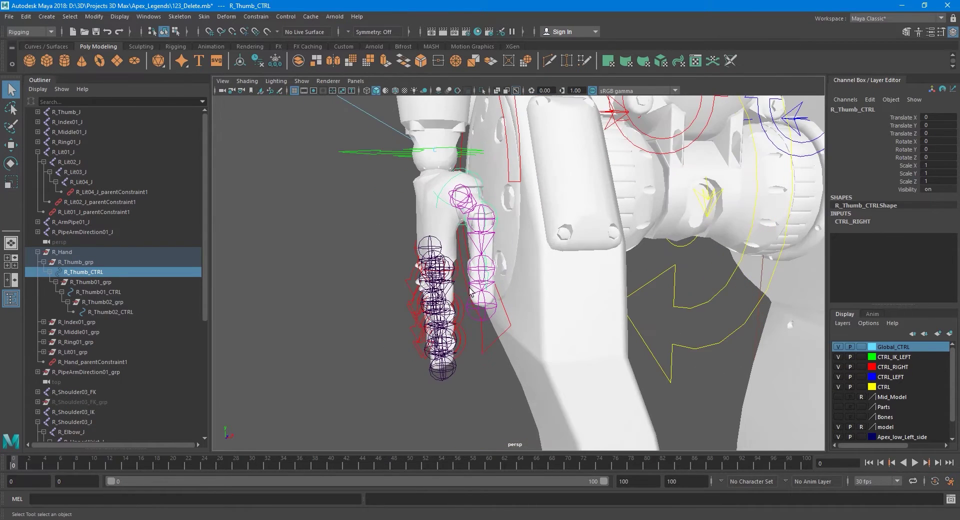
alt+drag(460, 279, 453, 307)
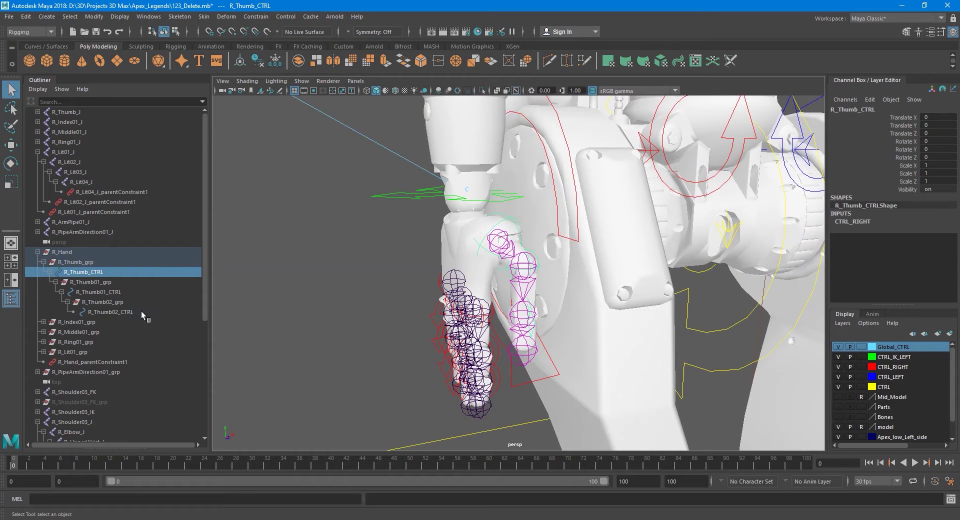
Step: Group R_Thumb02_CTRL, R_Thumb01_CTRL and R_Thumb_CTRL each into its own new group and expand the resulting thumb hierarchy
click(109, 312)
alt+drag(426, 302, 358, 284)
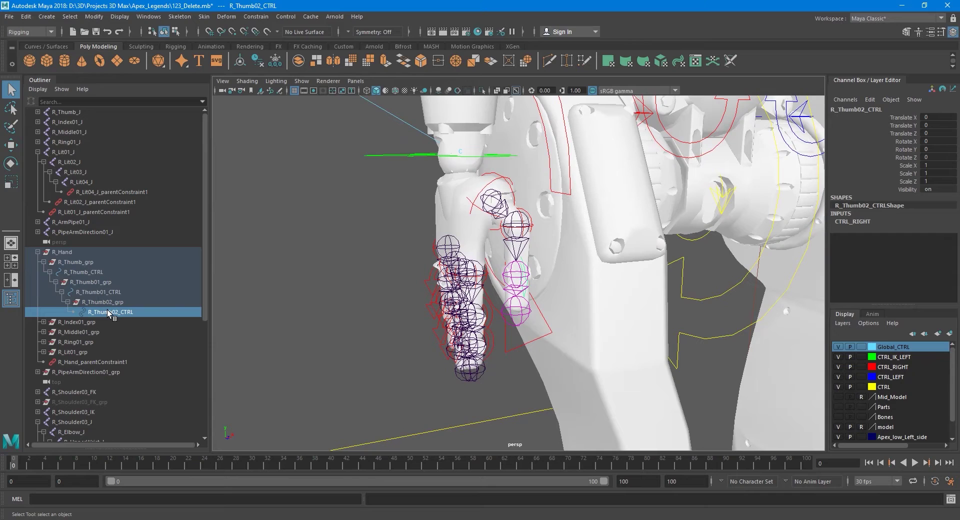
key(ctrl+g)
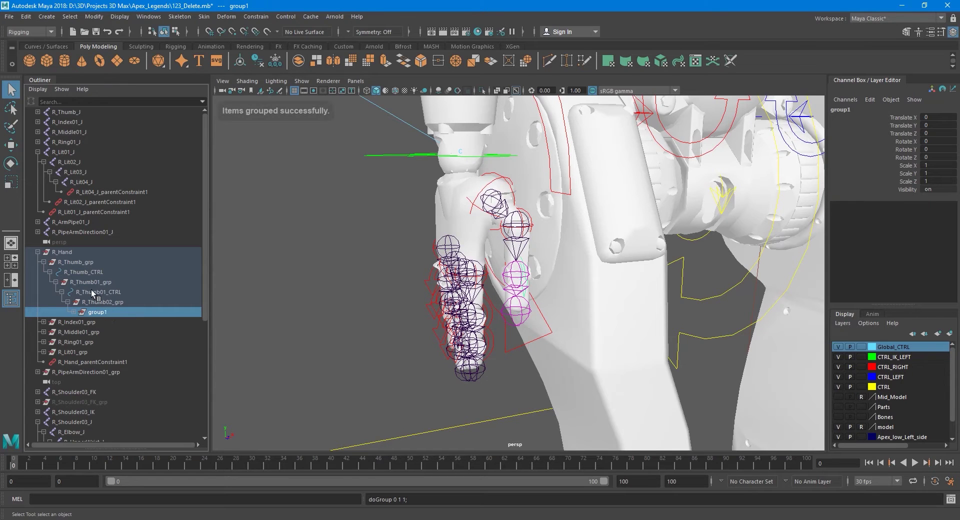
click(92, 292)
key(ctrl+g)
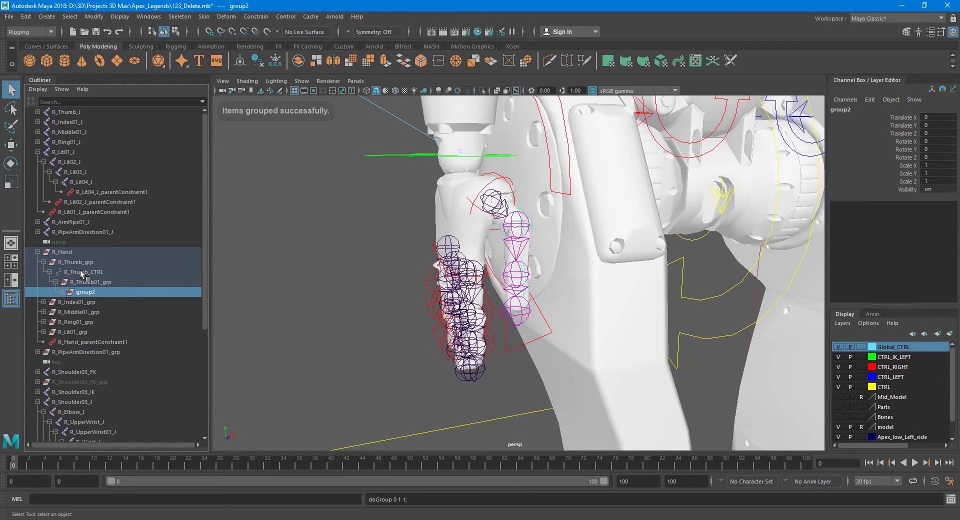
click(82, 273)
key(ctrl+g)
click(49, 273)
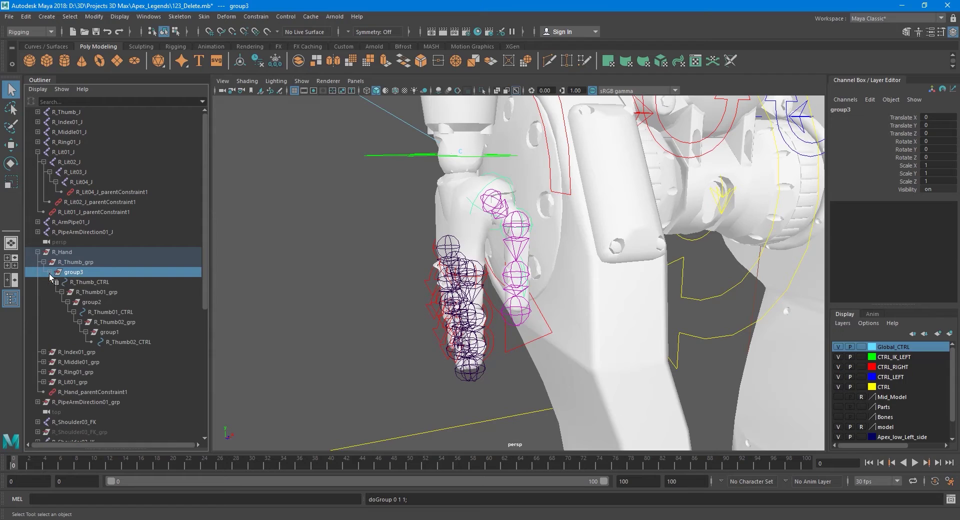
Step: Select group3 above R_Thumb_CTRL and hide the model layer
alt+middle_drag(382, 306, 359, 257)
alt+drag(359, 258, 515, 295)
alt+right_drag(515, 295, 503, 261)
alt+middle_drag(503, 261, 467, 205)
alt+drag(467, 207, 503, 276)
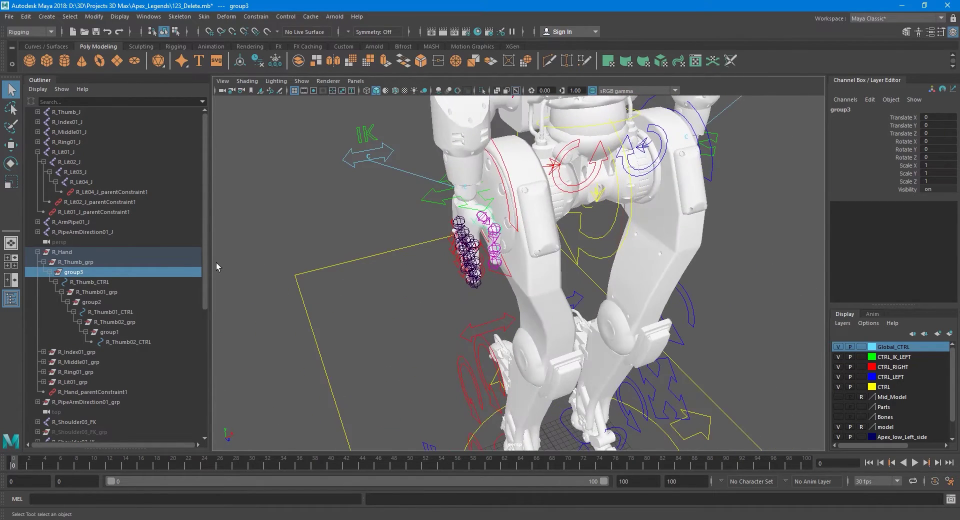
click(91, 262)
click(90, 273)
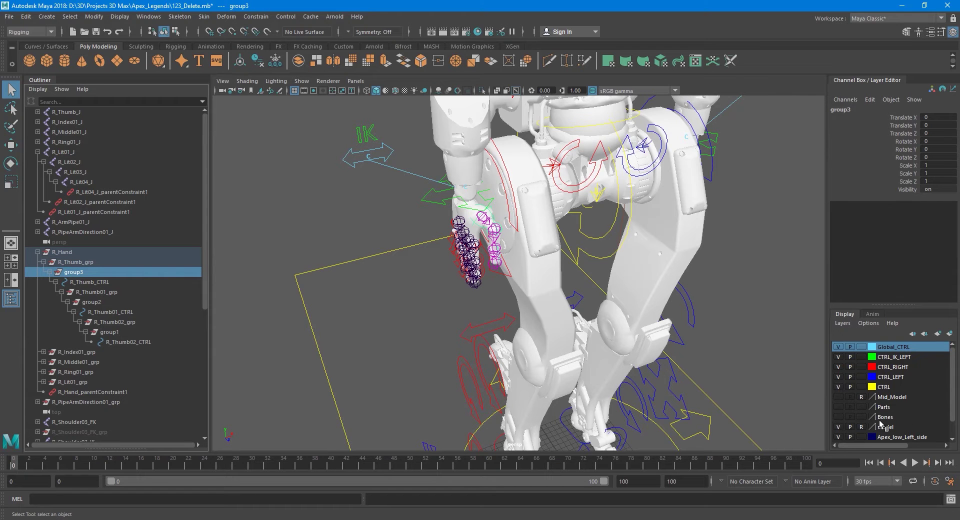
click(838, 427)
alt+middle_drag(553, 382, 596, 354)
scroll(594, 353, down, 2)
Step: Move group3's pivot up to the right thumb controls using point snapping
key(w)
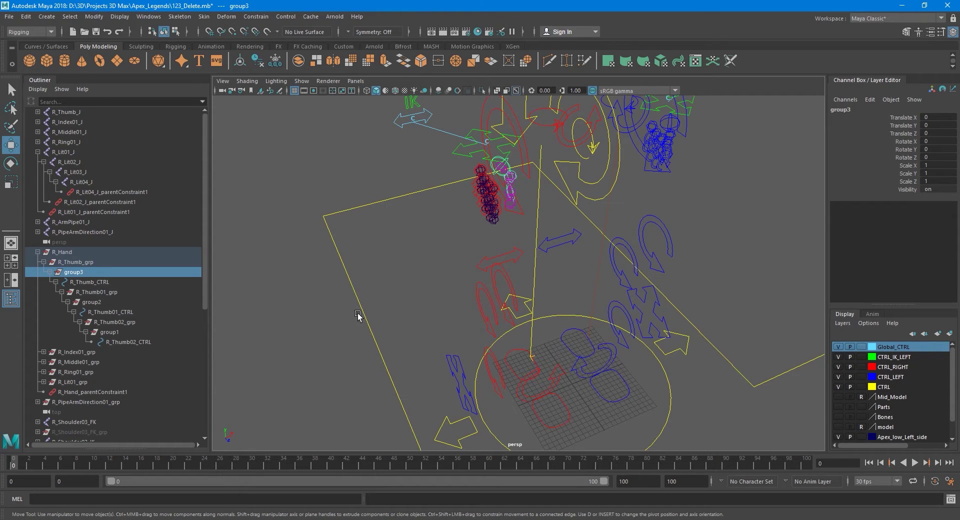
scroll(491, 339, down, 4)
scroll(497, 336, down, 5)
scroll(520, 255, up, 5)
key(v)
drag(546, 218, 508, 341)
alt+middle_drag(521, 384, 537, 303)
scroll(533, 303, up, 8)
alt+middle_drag(588, 321, 531, 293)
mouse_move(531, 293)
alt+mouse_down()
mouse_move(560, 285)
mouse_move(522, 287)
alt+mouse_up()
scroll(522, 287, up, 8)
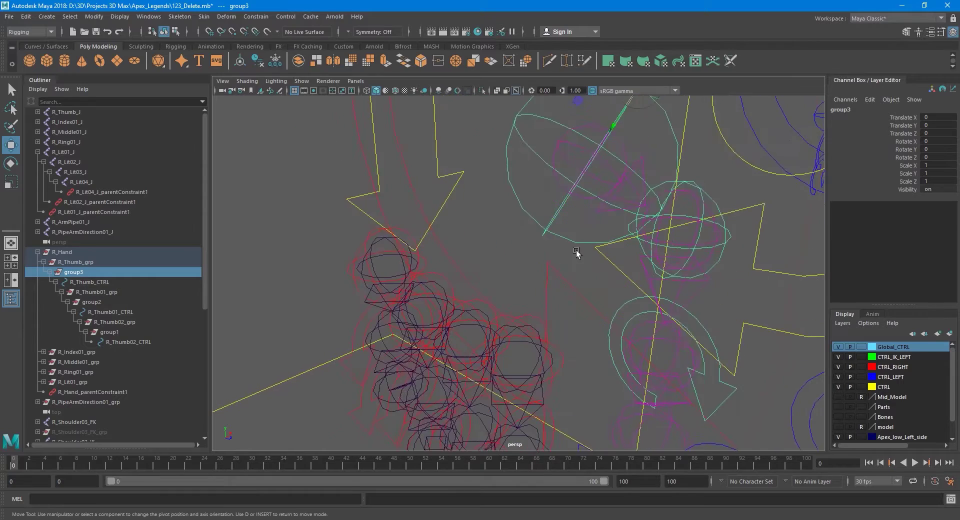
alt+middle_drag(577, 253, 541, 287)
key(v)
drag(549, 187, 510, 250)
Step: Snap group3's pivot to the centre of the right thumb's base joint
key(q)
mouse_move(504, 286)
alt+mouse_down()
mouse_move(463, 266)
mouse_move(489, 293)
mouse_move(517, 301)
mouse_move(504, 298)
alt+mouse_up()
key(w)
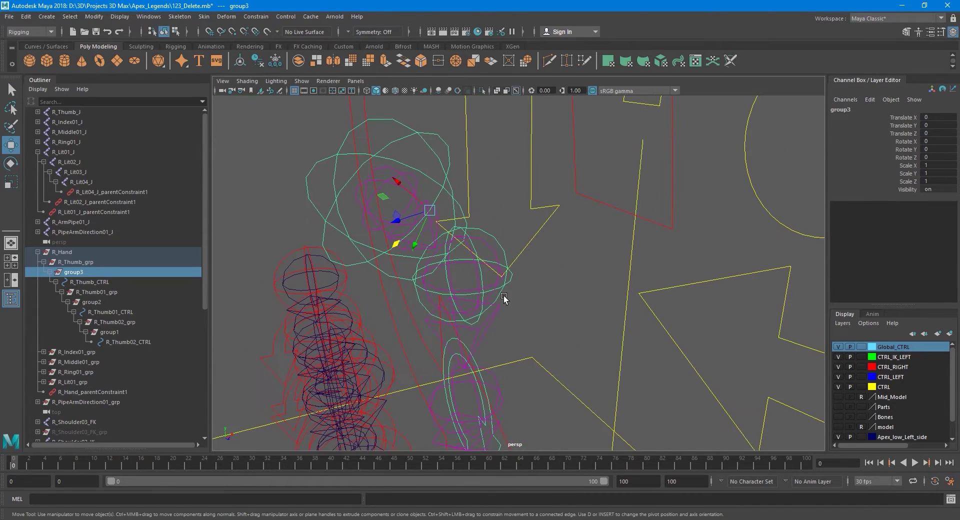
key(v)
key(d)
key(v)
drag(431, 212, 392, 199)
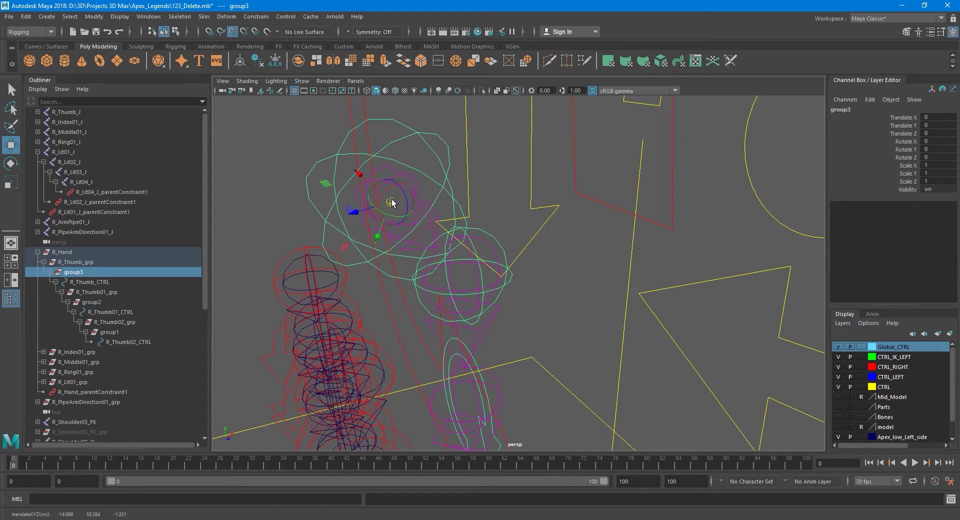
Step: Compare the pivots of R_Thumb_grp, group3, R_Thumb_CTRL and R_Thumb01_grp by selecting them in turn
click(108, 263)
click(106, 270)
click(112, 283)
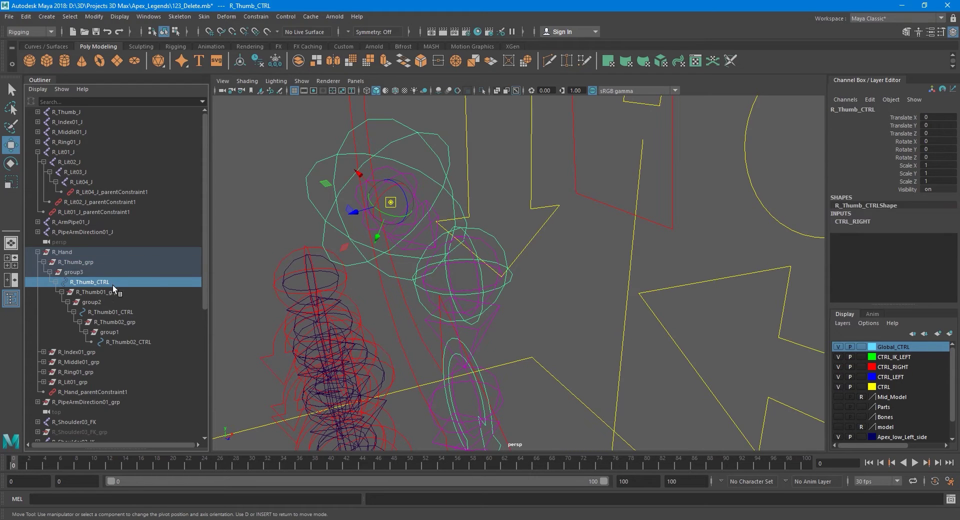
click(115, 293)
click(102, 282)
key(q)
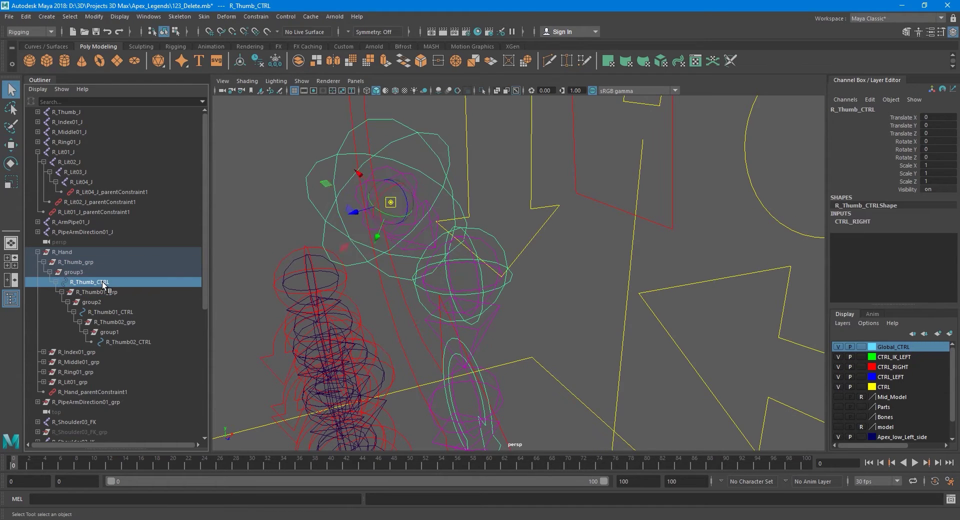
Step: Display the local rotation axes of R_Thumb_grp
click(83, 270)
click(83, 262)
scroll(420, 242, up, 3)
alt+middle_drag(420, 241, 452, 257)
click(120, 16)
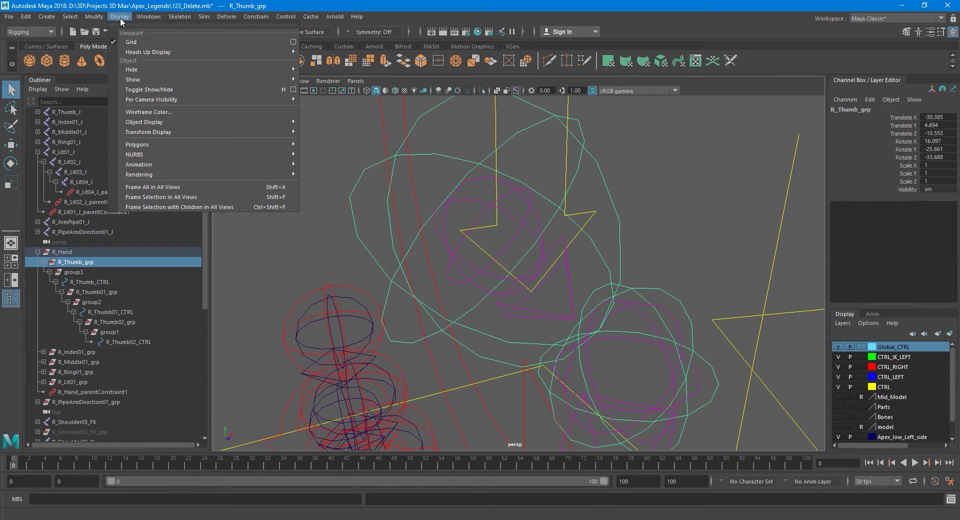
mouse_move(202, 132)
click(334, 149)
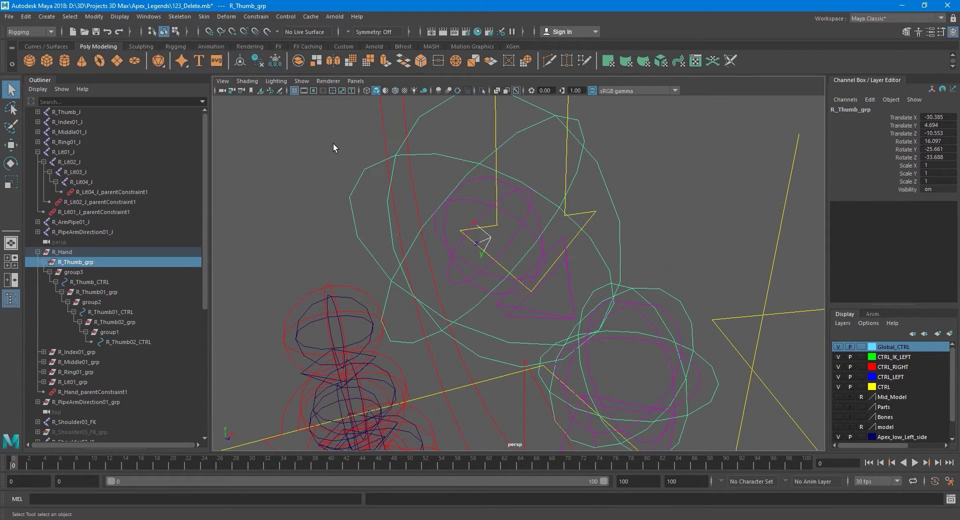
Step: Select group3 directly under R_Thumb_grp
click(103, 272)
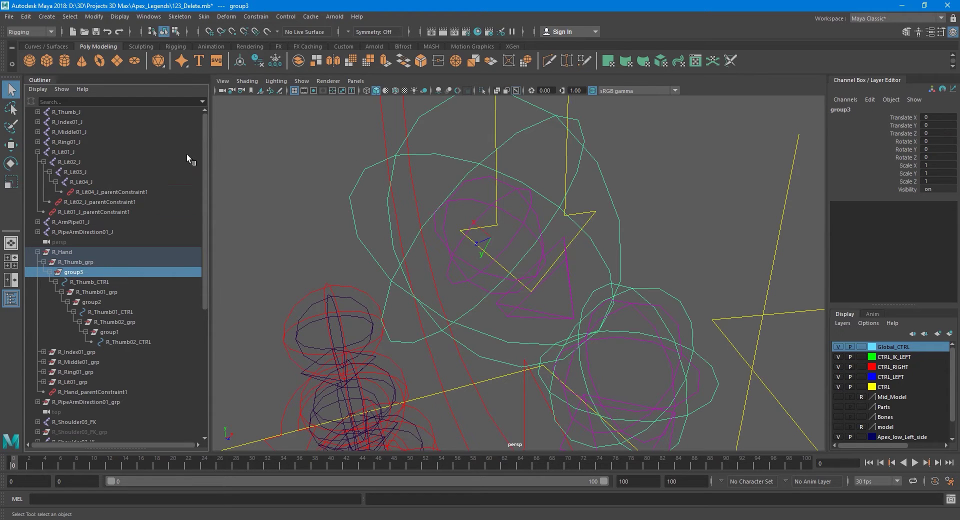
Step: Turn off the local rotation axes display for group3 and its parent R_Thumb_grp
click(125, 18)
mouse_move(175, 127)
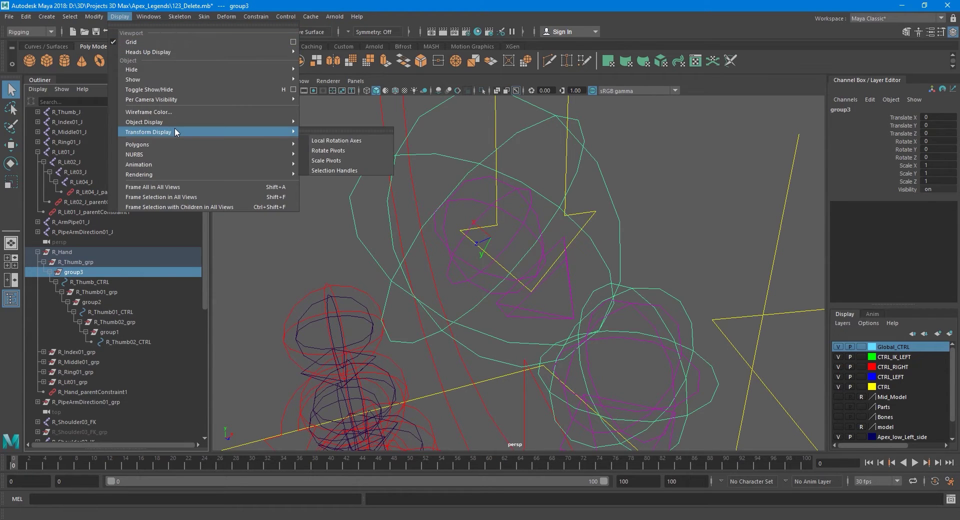
click(328, 140)
alt+middle_drag(501, 238, 457, 238)
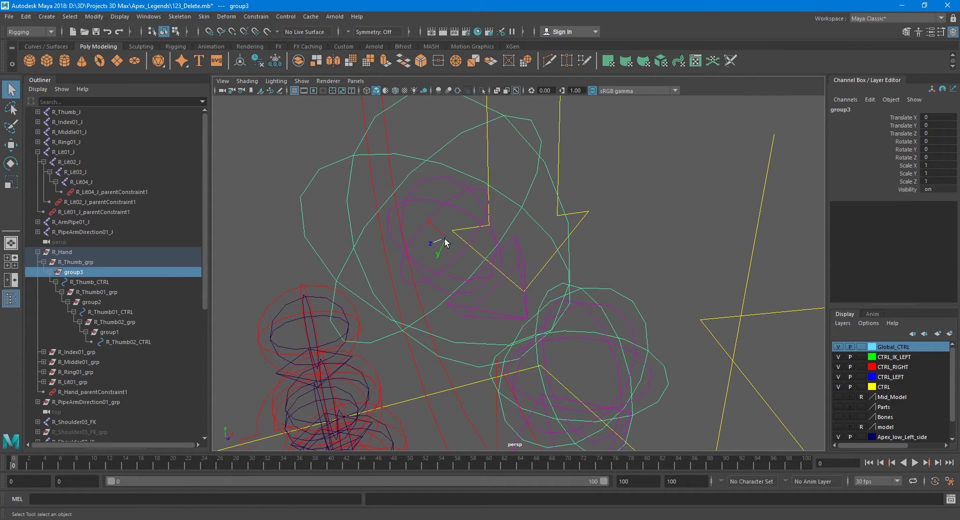
alt+middle_drag(446, 238, 456, 241)
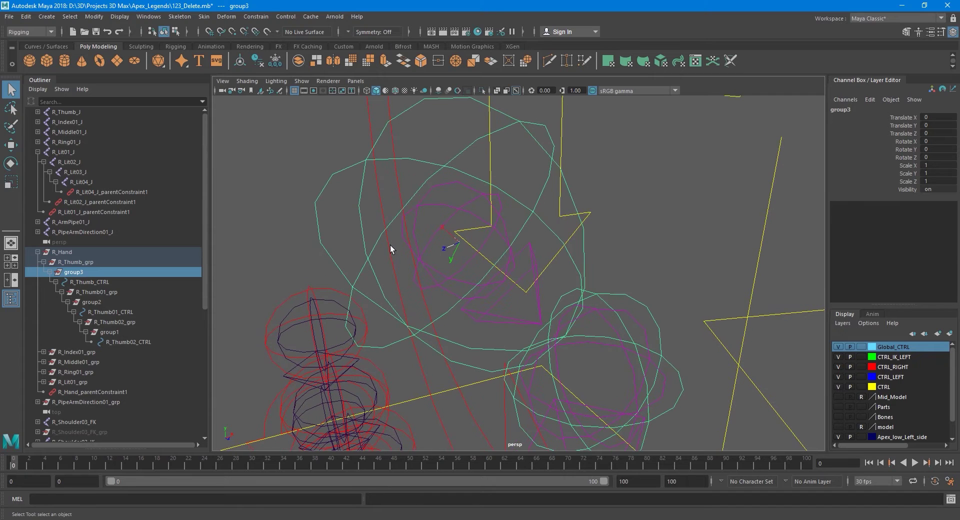
click(116, 16)
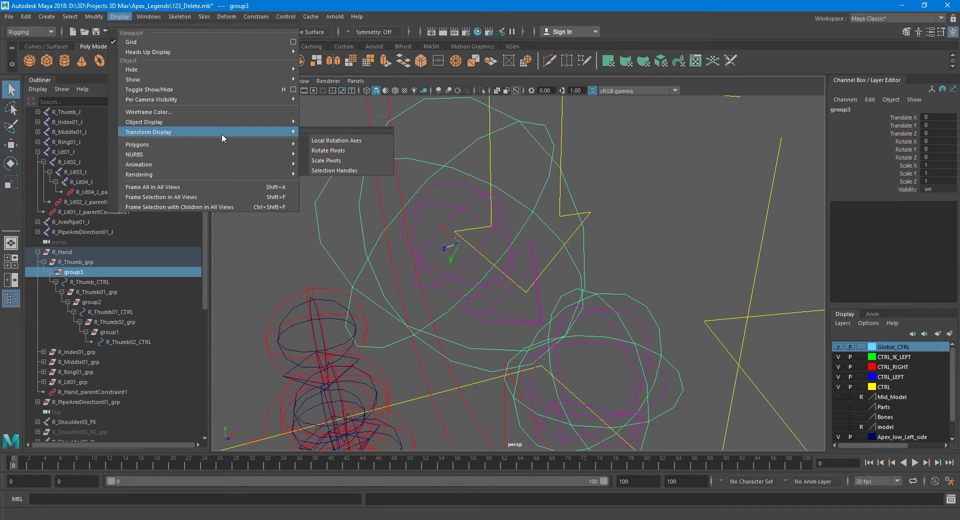
mouse_move(280, 145)
click(320, 137)
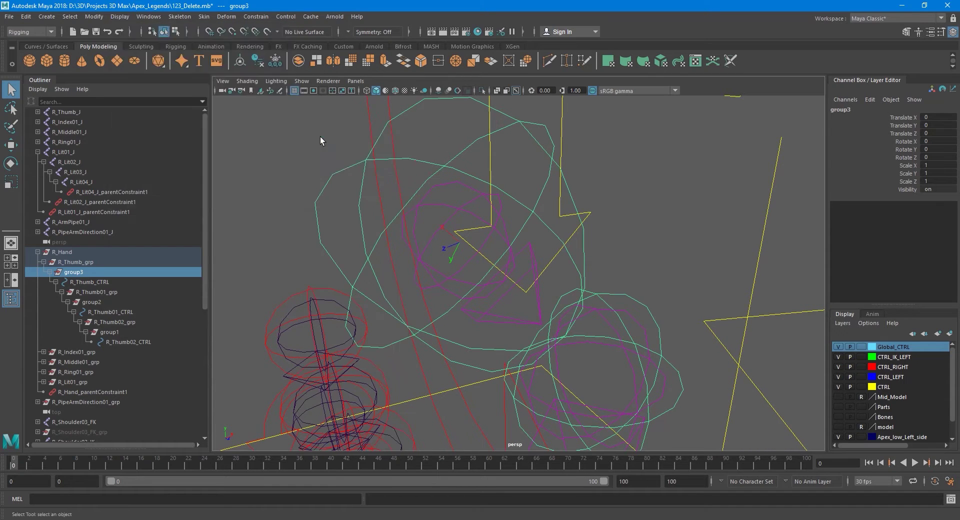
click(113, 262)
click(122, 17)
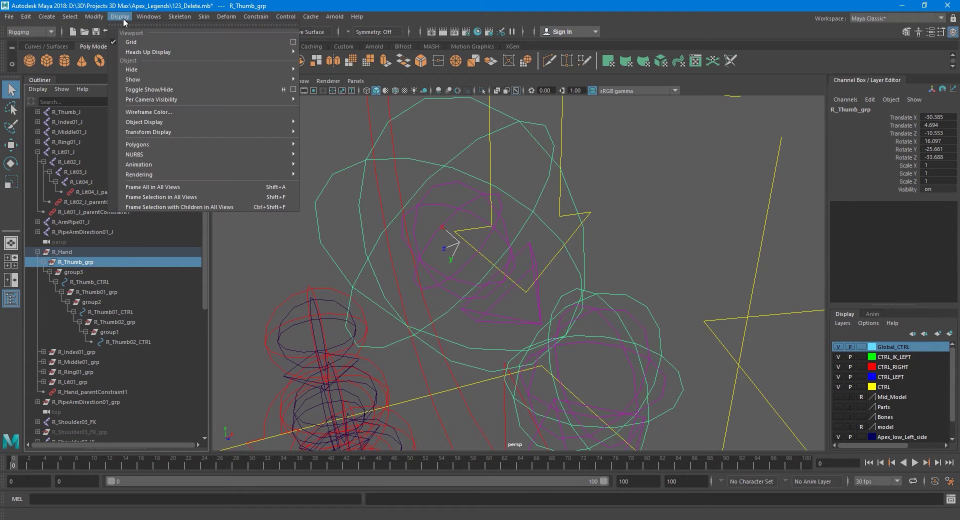
mouse_move(293, 132)
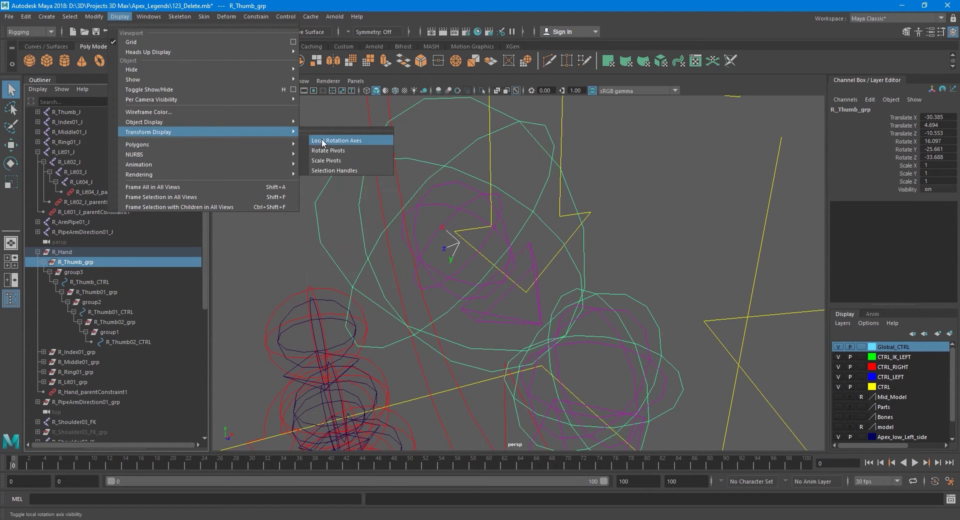
click(322, 140)
alt+drag(317, 257, 324, 246)
Step: Rename group3, the parent of R_Thumb_CTRL, as R_Thumb_Pose
click(110, 282)
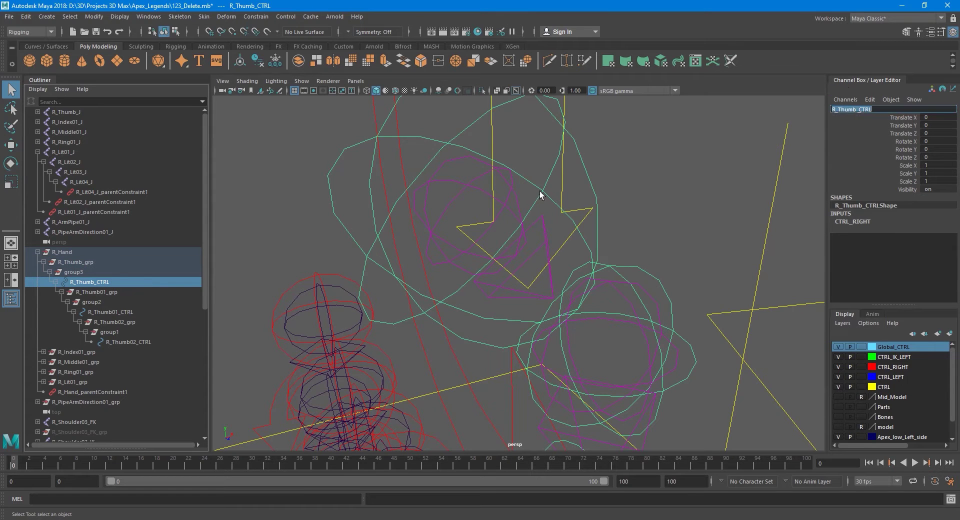
click(74, 272)
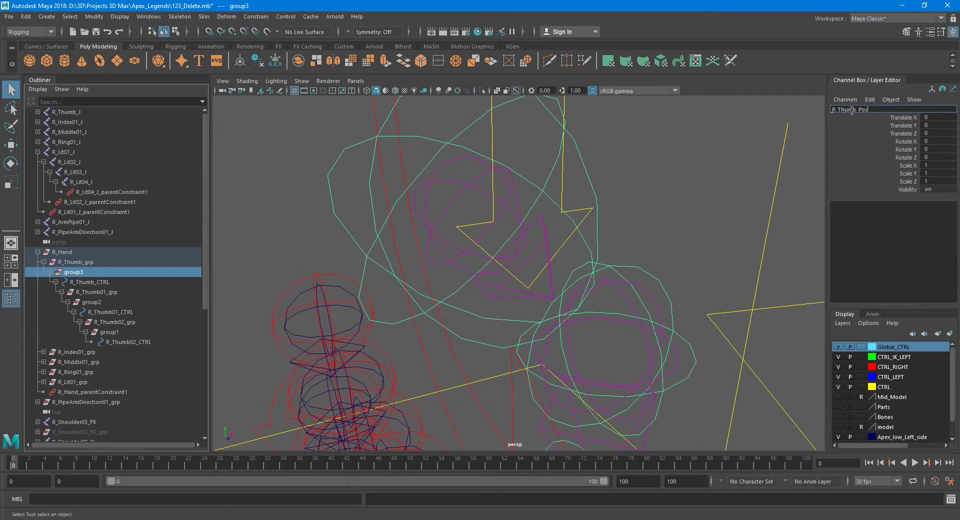
key(Return)
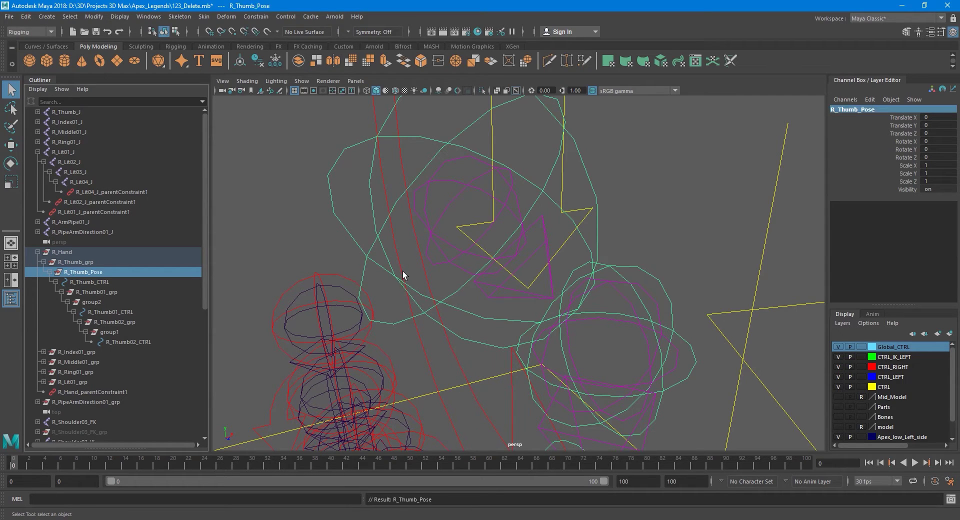
Step: Move the pivot of group2 from the scene origin and snap it to the centre of R_Thumb01_CTRL
click(105, 303)
key(f)
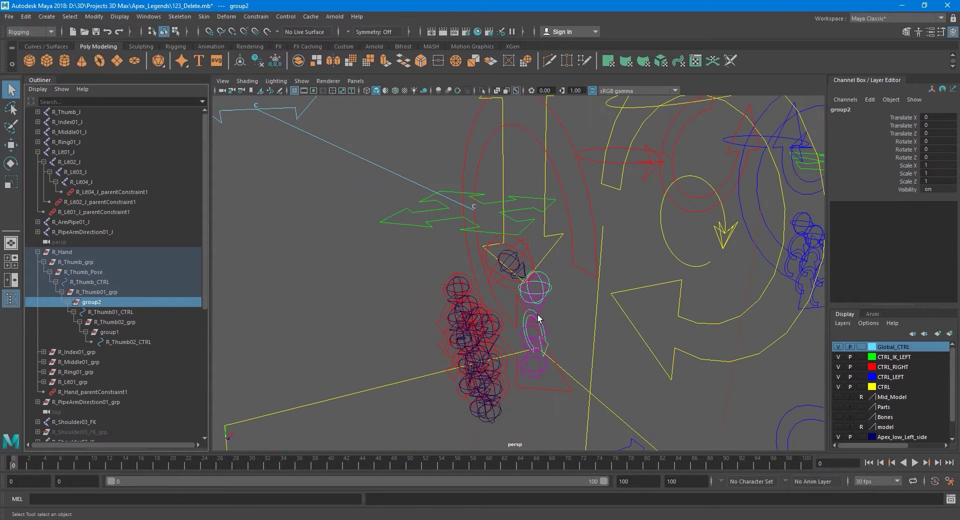
scroll(475, 302, down, 10)
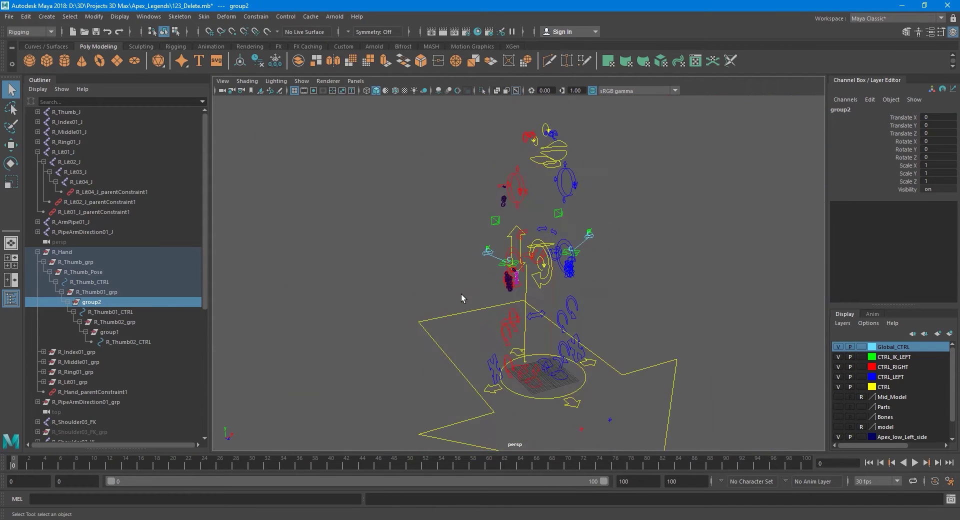
key(w)
scroll(537, 307, up, 2)
key(d)
drag(633, 308, 539, 292)
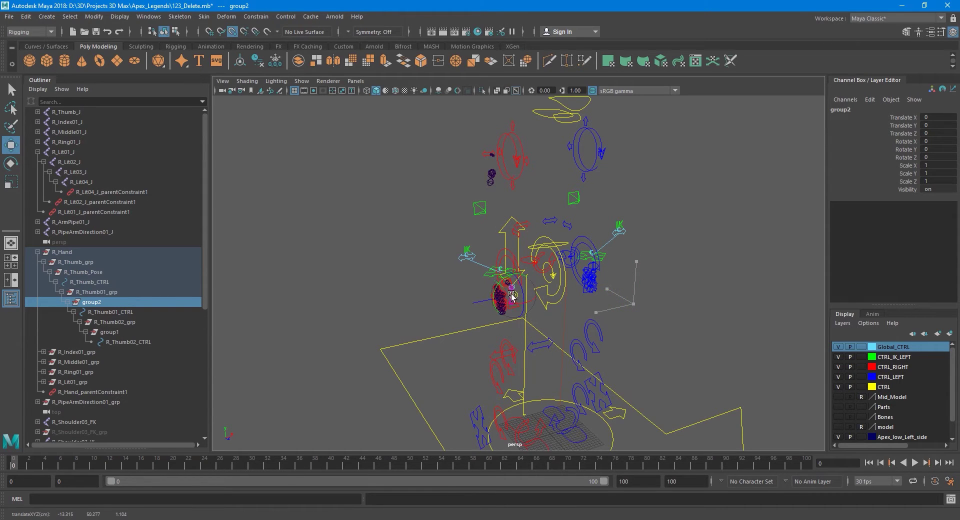
key(f)
alt+drag(554, 339, 566, 345)
alt+drag(469, 320, 516, 319)
key(v)
drag(523, 286, 492, 173)
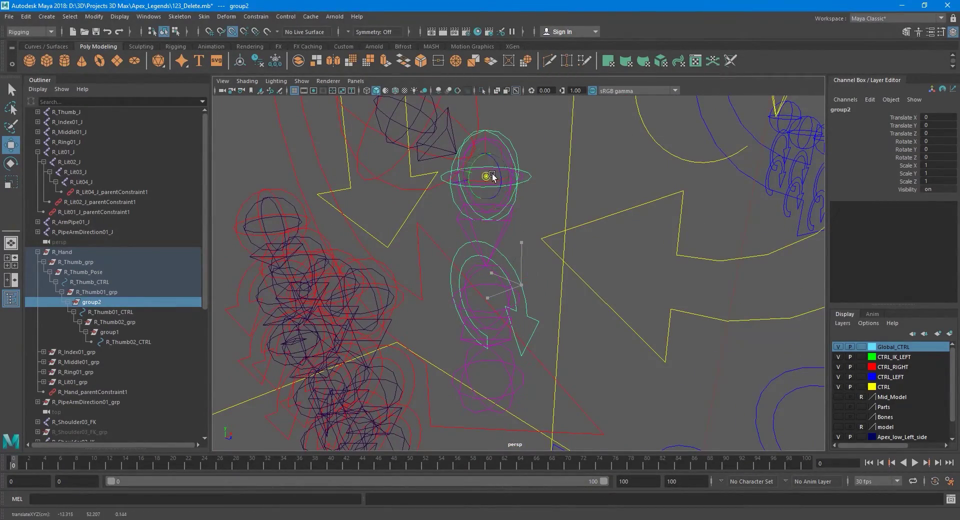
Step: Compare the pivot of group2 with those of R_Thumb01_grp, R_Thumb01_CTRL and R_Thumb02_grp
mouse_move(531, 240)
alt+mouse_down()
mouse_move(620, 251)
mouse_move(550, 249)
mouse_move(537, 235)
alt+mouse_up()
click(104, 290)
click(107, 302)
click(107, 313)
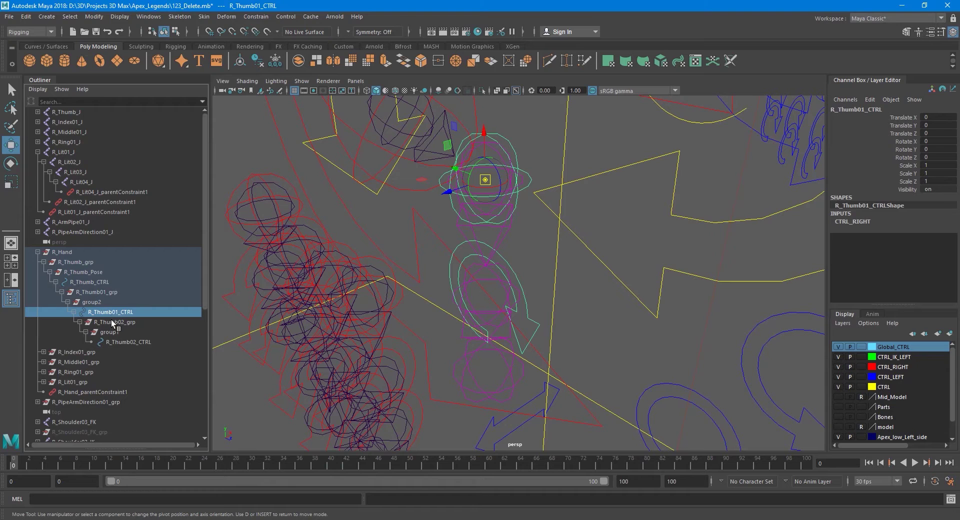
click(111, 321)
click(107, 310)
click(107, 302)
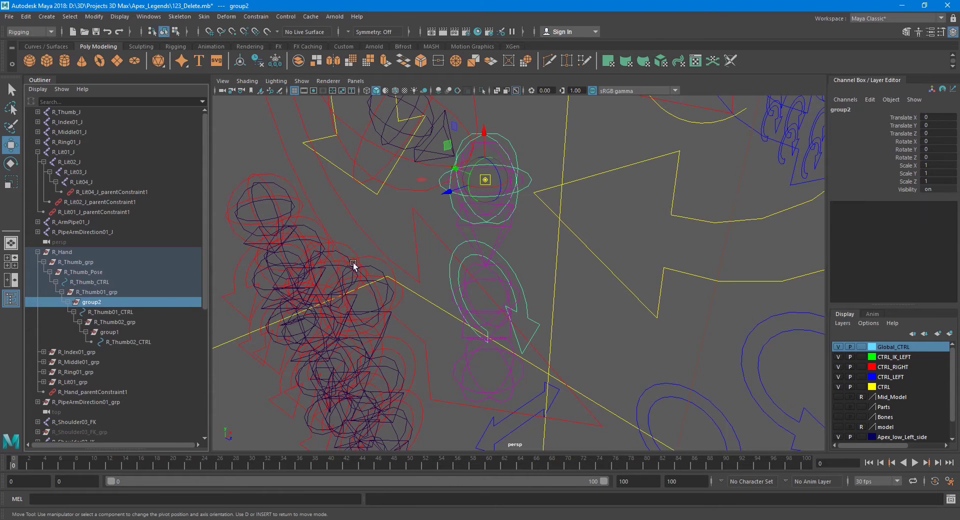
alt+drag(354, 268, 399, 291)
Step: Rename group2, the parent of R_Thumb01_CTRL, as R_Thumb01_Pose
click(162, 312)
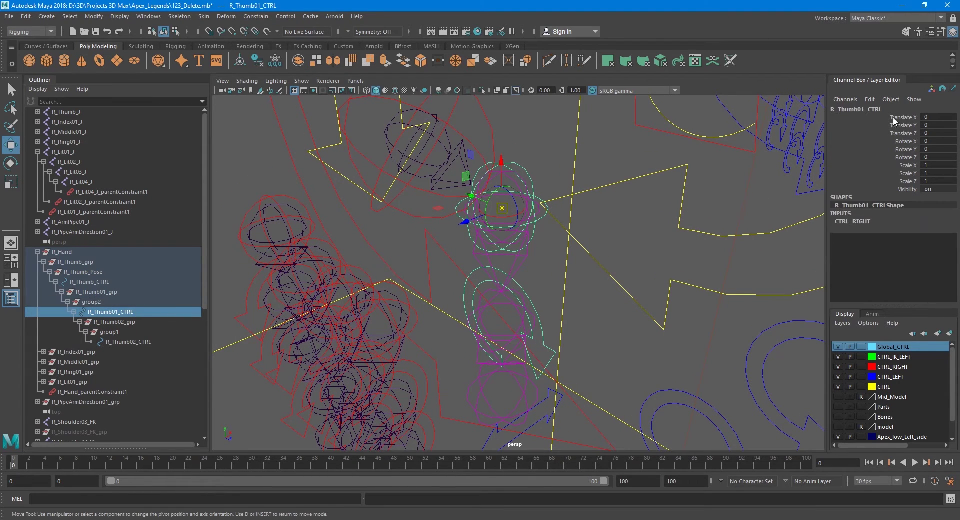
click(100, 303)
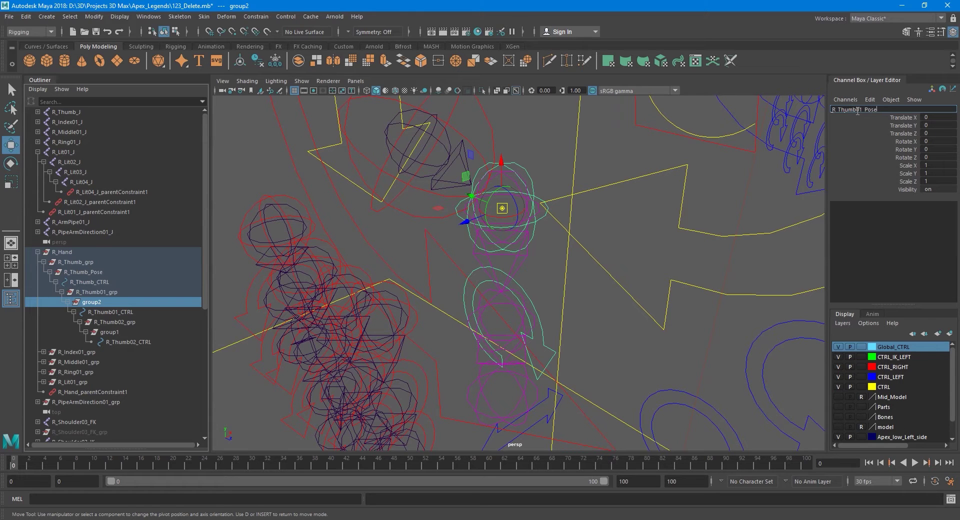
key(Return)
alt+middle_drag(502, 216, 494, 220)
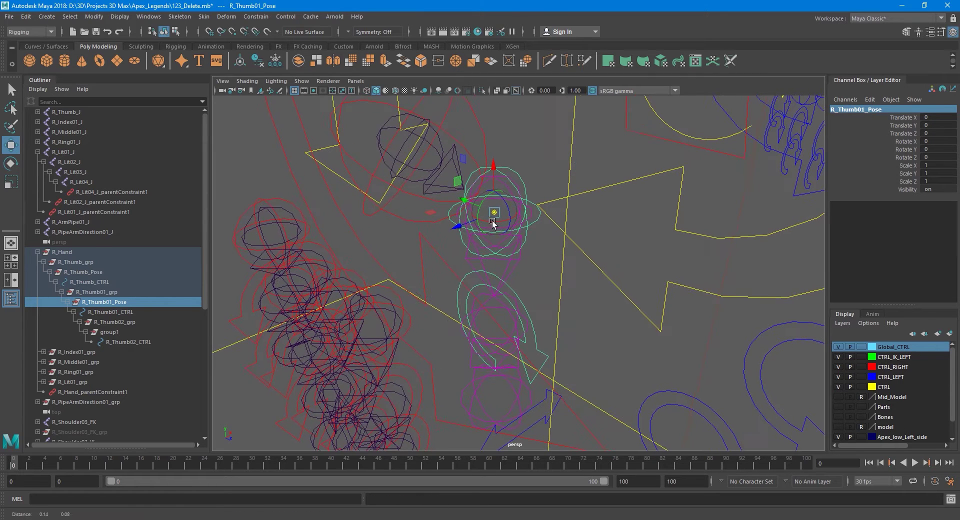
Step: Snap the pivot of group1 under R_Thumb02_grp to the centre of R_Thumb02_CTRL and compare it with the neighbouring pivots
click(117, 335)
scroll(466, 270, down, 5)
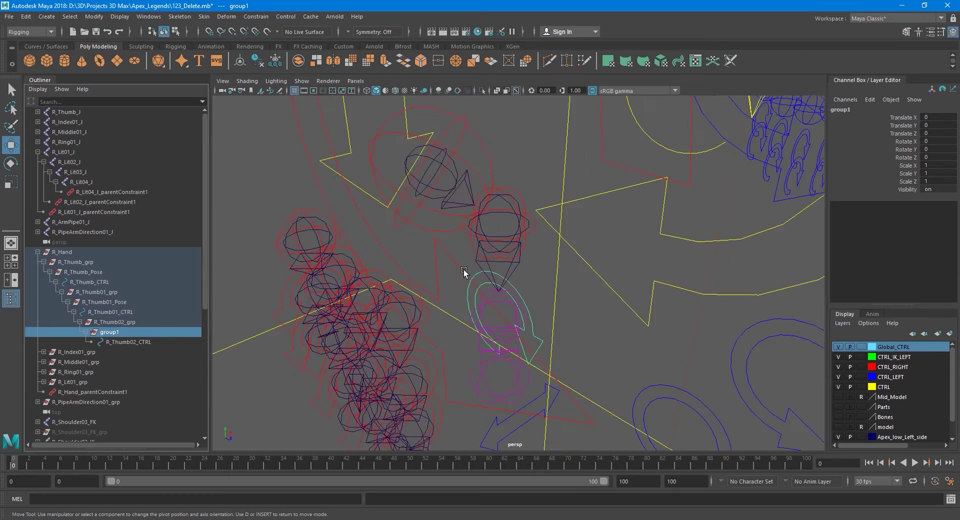
scroll(477, 269, down, 6)
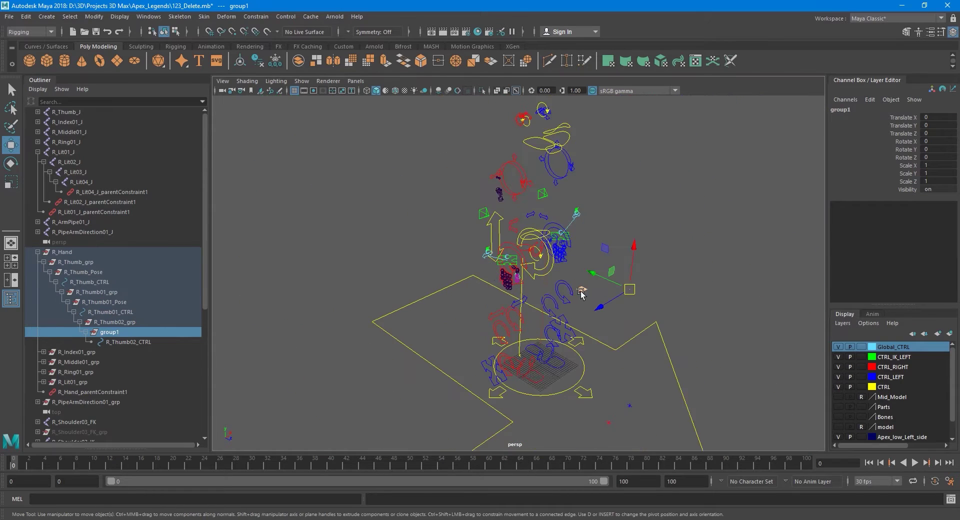
key(d)
drag(695, 327, 658, 313)
key(f)
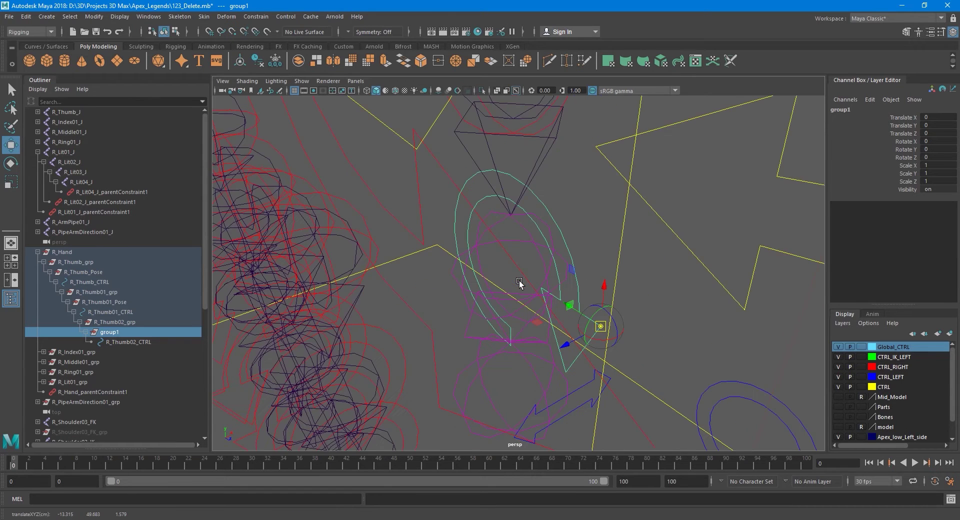
alt+drag(552, 306, 518, 275)
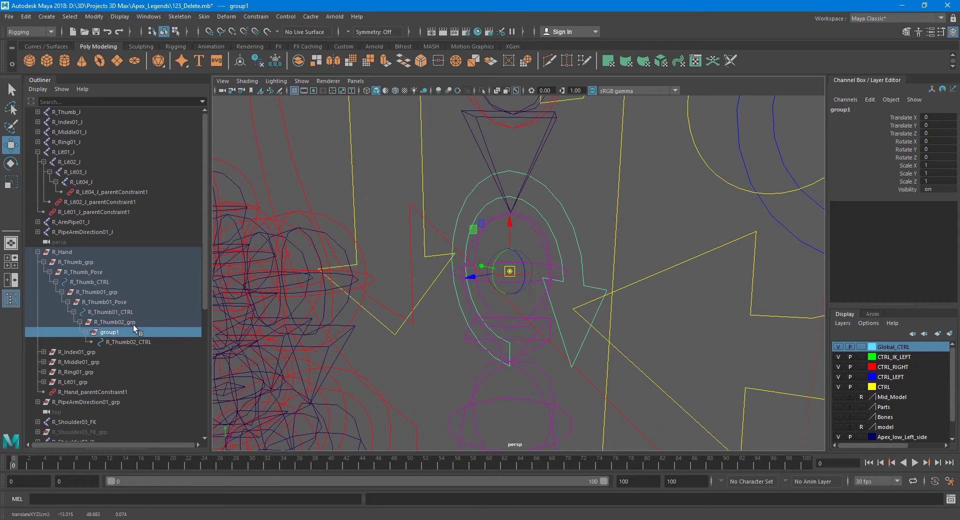
click(119, 342)
click(113, 314)
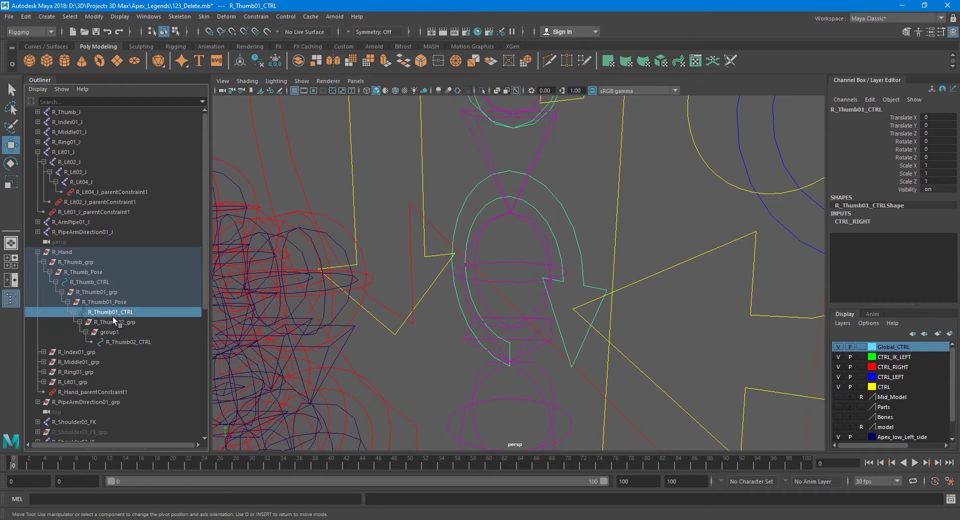
click(116, 323)
click(135, 329)
mouse_move(500, 306)
alt+mouse_down()
mouse_move(436, 316)
mouse_move(521, 313)
mouse_move(508, 311)
alt+mouse_up()
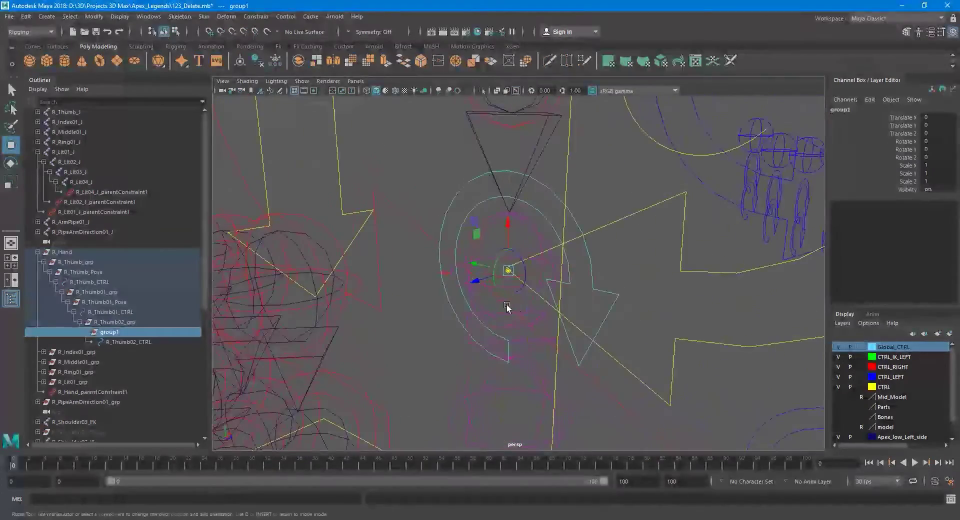
Step: Rename group1, the parent of R_Thumb02_CTRL, as R_Thumb02_Pose
key(q)
click(144, 341)
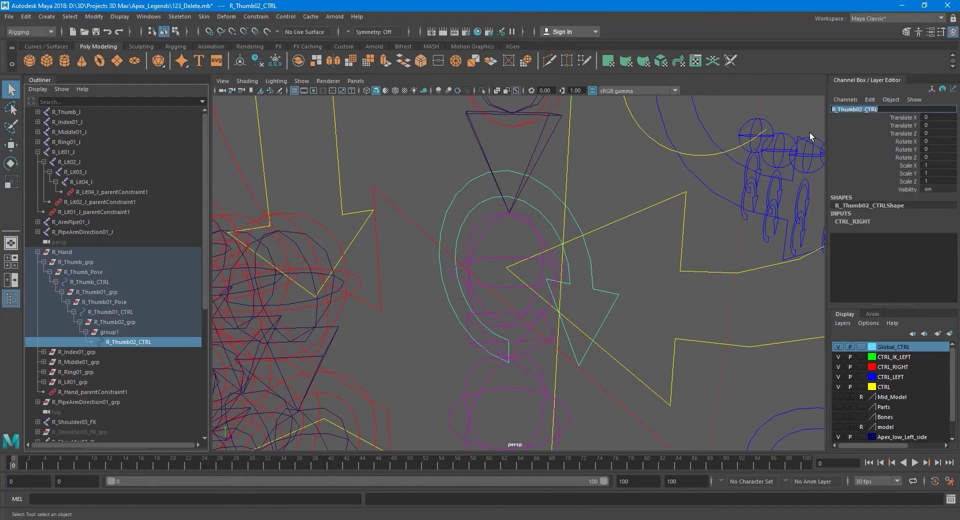
click(123, 332)
key(w)
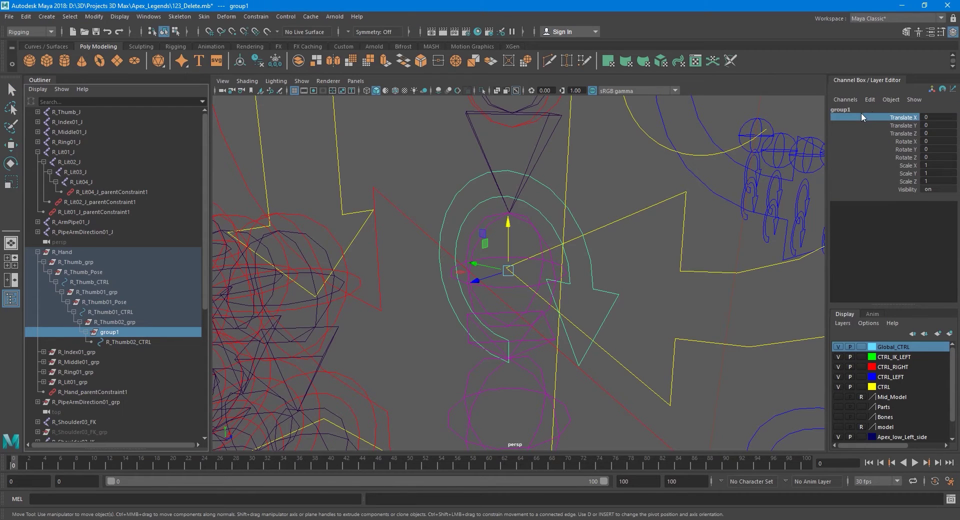
double_click(855, 110)
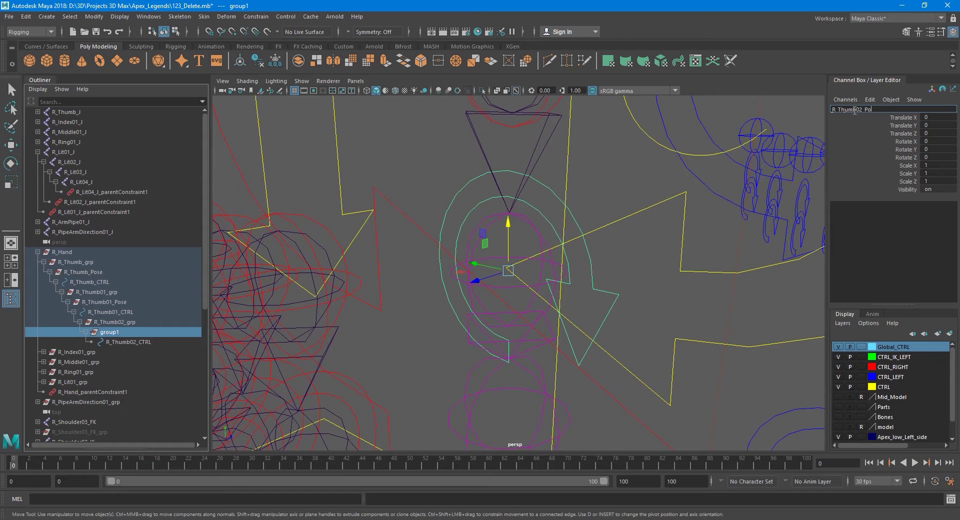
key(Return)
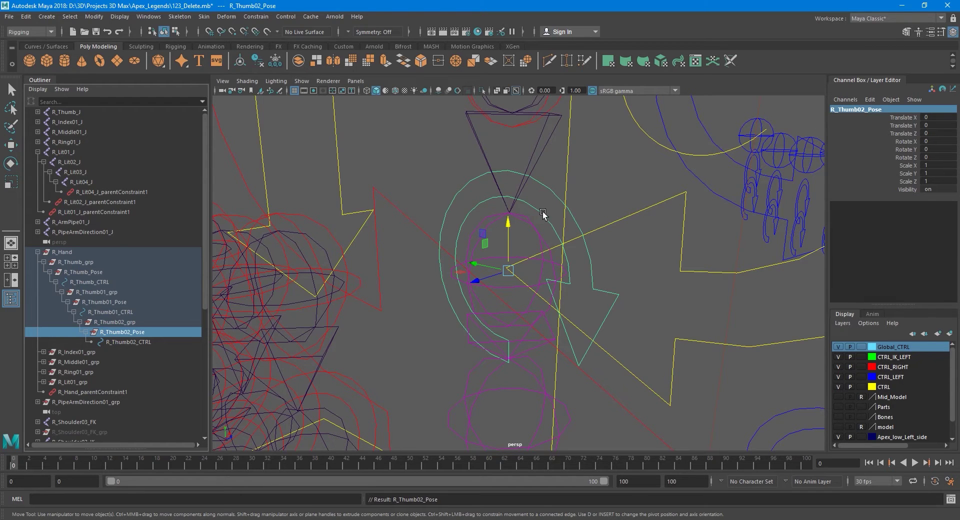
key(q)
Step: Collapse the thumb hierarchy, expand R_Index01_grp, and wrap R_Index03_CTRL, R_Index02_CTRL and R_Index01_CTRL each in its own group
alt+drag(508, 272, 463, 285)
scroll(507, 272, down, 2)
alt+middle_drag(463, 285, 521, 264)
mouse_move(545, 259)
alt+mouse_down()
mouse_move(508, 274)
mouse_move(542, 245)
alt+mouse_up()
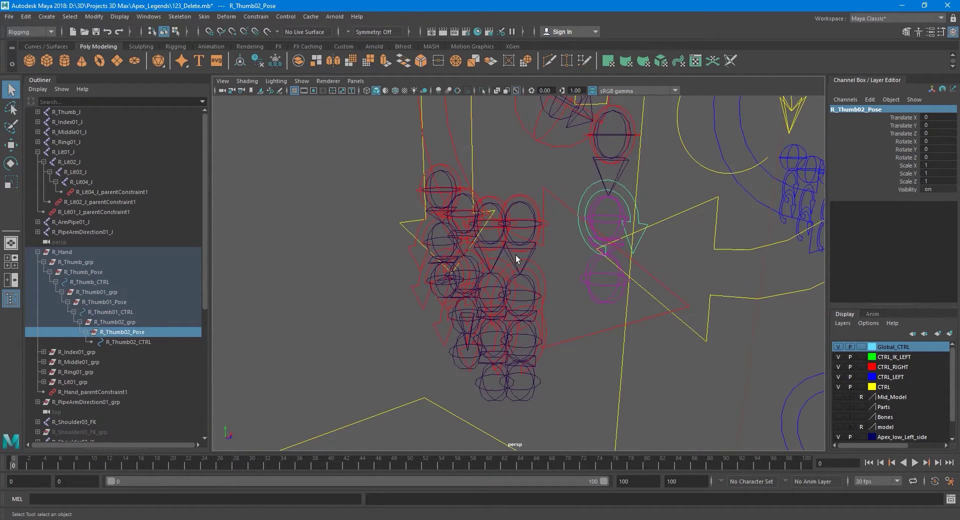
click(44, 262)
shift+click(44, 271)
click(105, 320)
key(ctrl+g)
click(103, 301)
key(ctrl+g)
click(89, 282)
key(ctrl+g)
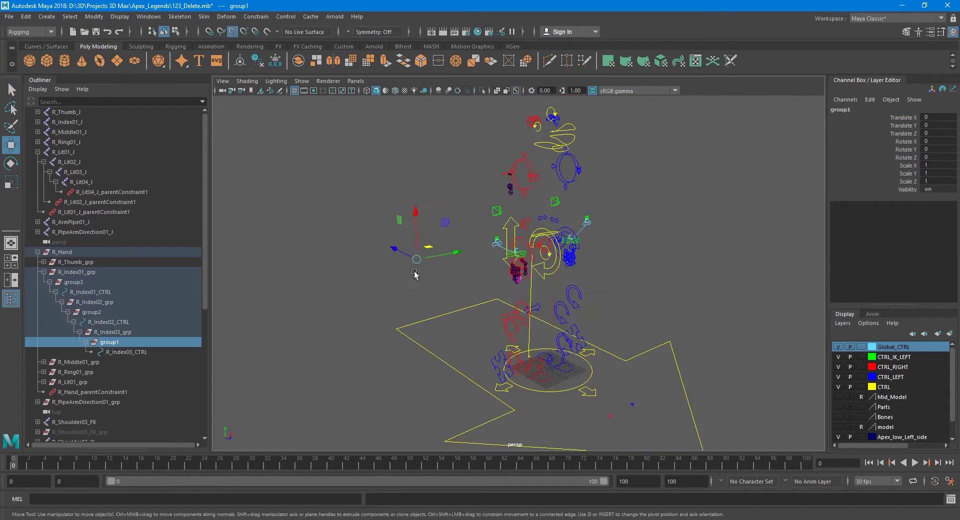
Step: Align the pivot of group1 under R_Index03_grp with the centre of R_Index03_CTRL
key(f)
click(120, 331)
click(125, 342)
click(131, 335)
scroll(518, 273, up, 4)
Step: Rename group1, the parent of R_Index03_CTRL, as R_Index03_Pose
click(140, 351)
scroll(519, 273, down, 3)
double_click(853, 110)
click(115, 342)
double_click(845, 110)
text(R_Index03_Pose)
key(Return)
Step: Snap the pivot of group2 under R_Index02_grp to the centre of R_Index02_CTRL
key(Up)
key(Up)
key(Up)
key(f)
key(a)
key(d)
middle_click(510, 265)
key(f)
scroll(497, 295, up, 2)
click(108, 322)
click(95, 312)
Step: Rename group2, the parent of R_Index02_CTRL, as R_Index02_Pose
key(q)
double_click(853, 109)
text(R_Index02_Pose)
key(Return)
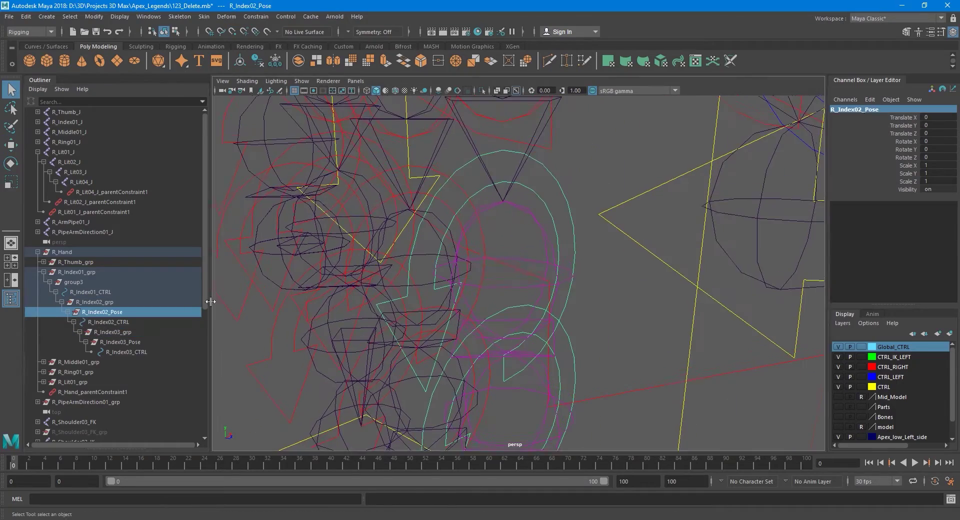
Step: Snap the pivot of group3 under R_Index01_grp to the centre of R_Index01_CTRL
click(80, 282)
scroll(512, 300, down, 2)
key(a)
key(d)
middle_click(512, 267)
key(f)
click(89, 272)
click(89, 282)
key(d)
Step: Rename group3, the parent of R_Index01_CTRL, as R_Index01_Pose
click(90, 292)
click(73, 282)
double_click(853, 110)
text(R_Index01_Pose)
key(Return)
key(q)
Step: Collapse the index hierarchy, expand R_Middle01_grp, and wrap R_Middle03_CTRL, R_Middle02_CTRL and R_Middle01_CTRL each in its own group
click(43, 273)
shift+click(44, 282)
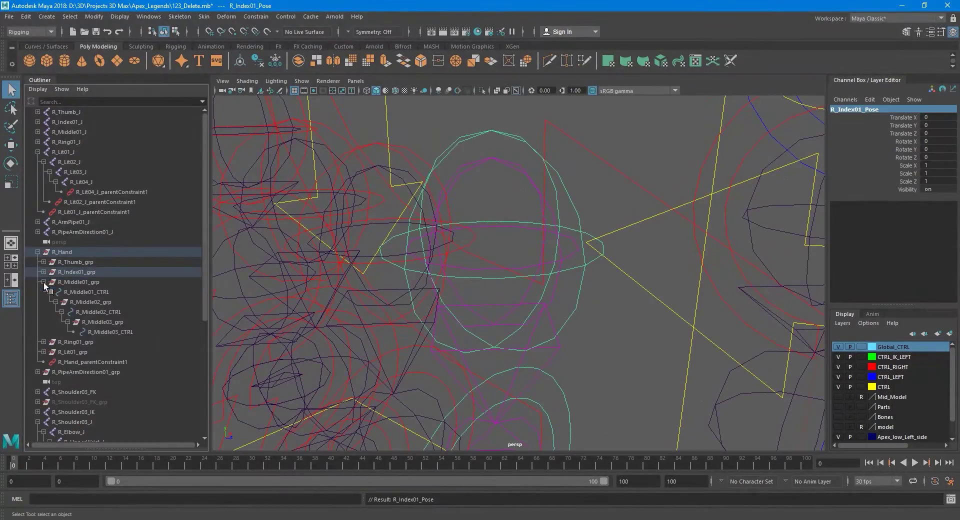
key(ctrl+g)
shift+click(49, 292)
Step: Snap the pivot of group1 under R_Middle03_grp to the centre of R_Middle03_CTRL
click(109, 353)
alt+middle_drag(392, 262, 483, 316)
key(w)
key(a)
key(d)
middle_click(508, 278)
scroll(509, 278, up, 10)
click(119, 334)
Step: Rename group1, the parent of R_Middle03_CTRL, as R_Middle03_Pose
key(q)
click(128, 362)
double_click(853, 110)
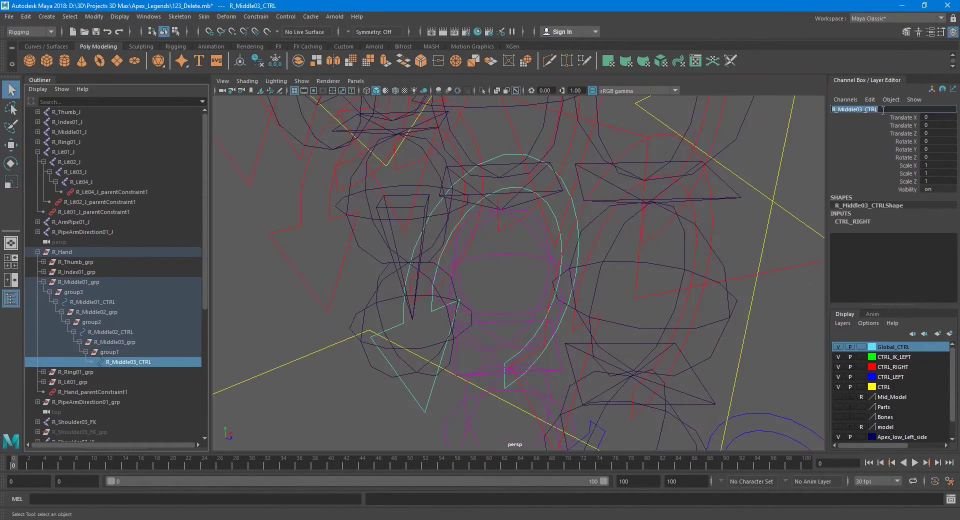
click(109, 352)
double_click(856, 109)
text(R_Middle03_C)
Step: Snap the pivot of group2 under R_Middle02_grp to the centre of R_Middle02_CTRL
click(111, 332)
click(108, 322)
key(w)
key(d)
scroll(502, 332, down, 10)
scroll(501, 331, up, 10)
middle_click(546, 315)
click(113, 312)
Step: Rename group2, the parent of R_Middle02_CTRL, as R_Middle02_Pose
click(112, 332)
click(98, 323)
double_click(855, 110)
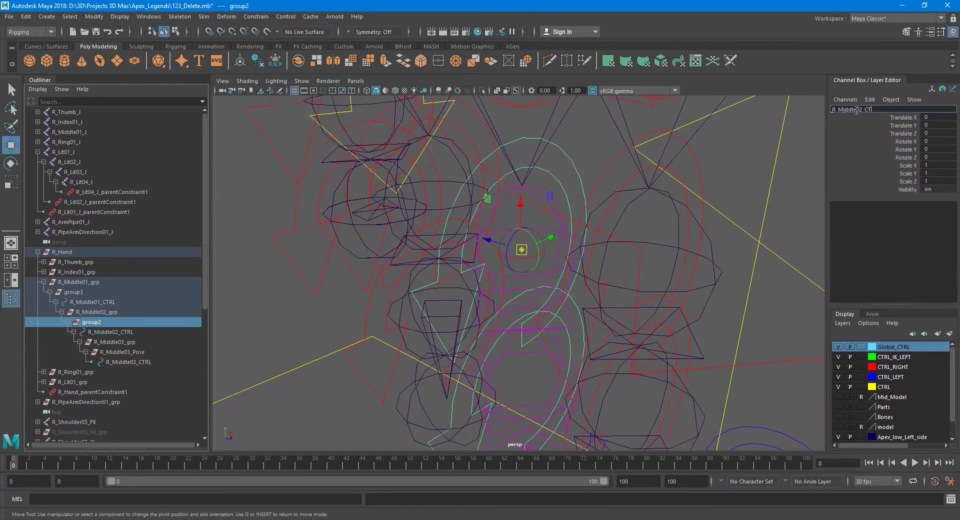
text(R_Middle02_Pose)
key(Return)
key(q)
Step: Snap the pivot of group3 under R_Middle01_grp to the centre of R_Middle01_CTRL
alt+drag(575, 271, 549, 281)
click(104, 302)
click(100, 292)
key(w)
key(d)
scroll(511, 354, down, 10)
middle_click(520, 284)
scroll(529, 293, up, 10)
middle_click(528, 282)
Step: Rename group3, the parent of R_Middle01_CTRL, as R_Middle01_Pose and save the scene
click(115, 302)
key(Up)
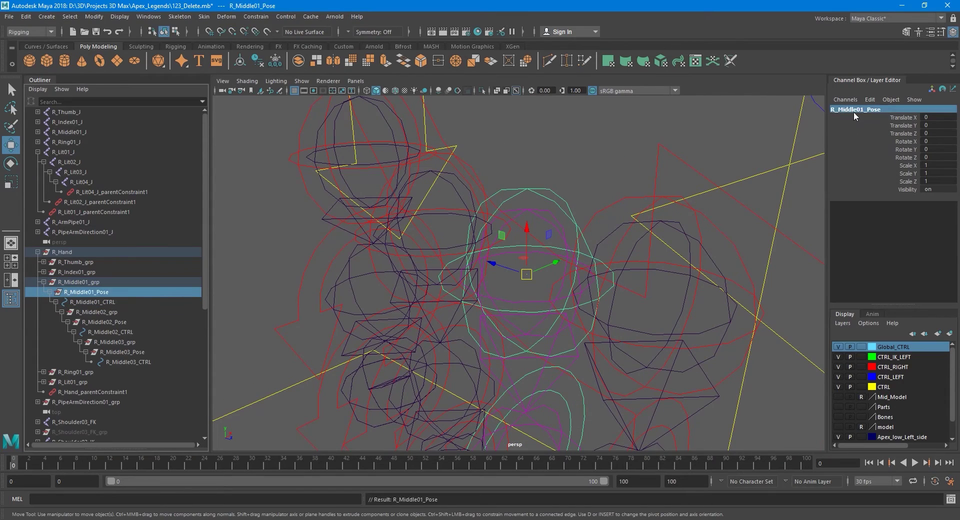
key(Return)
key(q)
alt+drag(530, 284, 530, 277)
key(ctrl+s)
Step: Collapse the middle finger hierarchy, expand R_Ring01_grp, and wrap R_Ring03_CTRL, R_Ring02_CTRL and R_Ring01_CTRL each in its own group
click(44, 282)
shift+click(43, 292)
click(113, 343)
key(ctrl+g)
shift+click(49, 302)
click(109, 362)
Step: Snap the pivot of group1 under R_Ring03_grp to the centre of R_Ring03_CTRL
click(43, 282)
key(w)
click(100, 322)
click(43, 282)
click(109, 362)
scroll(521, 295, down, 10)
click(521, 294)
scroll(521, 296, up, 10)
alt+drag(524, 302, 511, 294)
Step: Rename group1, the parent of R_Ring03_CTRL, as R_Ring03_Pose
click(125, 372)
click(114, 363)
double_click(860, 110)
text(R_Ring03_Pose)
key(Return)
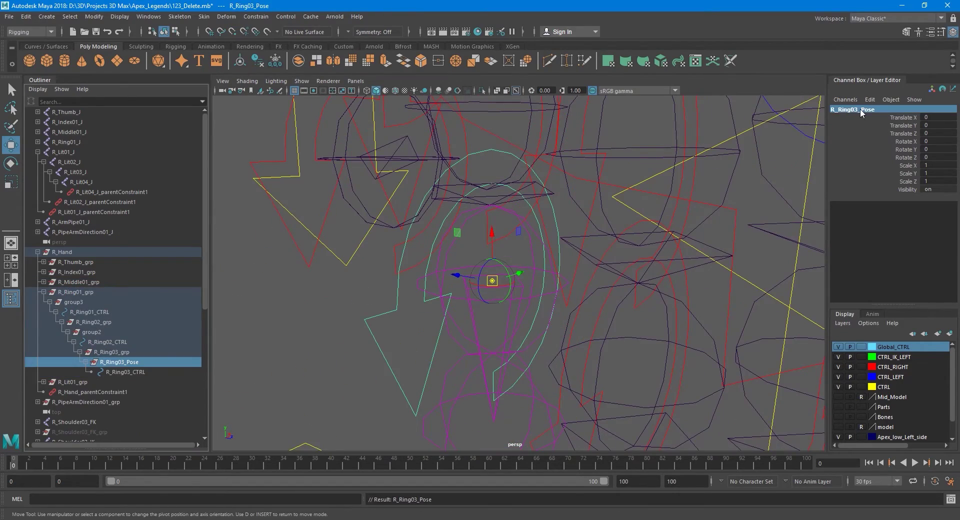
Step: Snap the pivot of group2 under R_Ring02_grp to the centre of R_Ring02_CTRL
alt+middle_drag(478, 228, 475, 274)
click(476, 274)
alt+drag(476, 274, 495, 285)
click(91, 332)
scroll(520, 280, down, 10)
click(519, 276)
scroll(519, 280, up, 10)
alt+drag(509, 320, 519, 325)
Step: Rename group2, the parent of R_Ring02_CTRL, as R_Ring02_Pose
click(108, 343)
click(91, 332)
double_click(860, 110)
text(R_Ring02_Pose)
key(Return)
Step: Snap the pivot of group3 under R_Ring01_grp to the centre of R_Ring01_CTRL
scroll(484, 244, down, 10)
click(484, 244)
click(74, 302)
drag(310, 237, 518, 274)
scroll(520, 275, up, 10)
alt+drag(575, 310, 535, 295)
Step: Rename group3, the parent of R_Ring01_CTRL, as R_Ring01_Pose
click(96, 311)
double_click(858, 110)
click(80, 302)
double_click(858, 109)
text(R_Ring01_P)
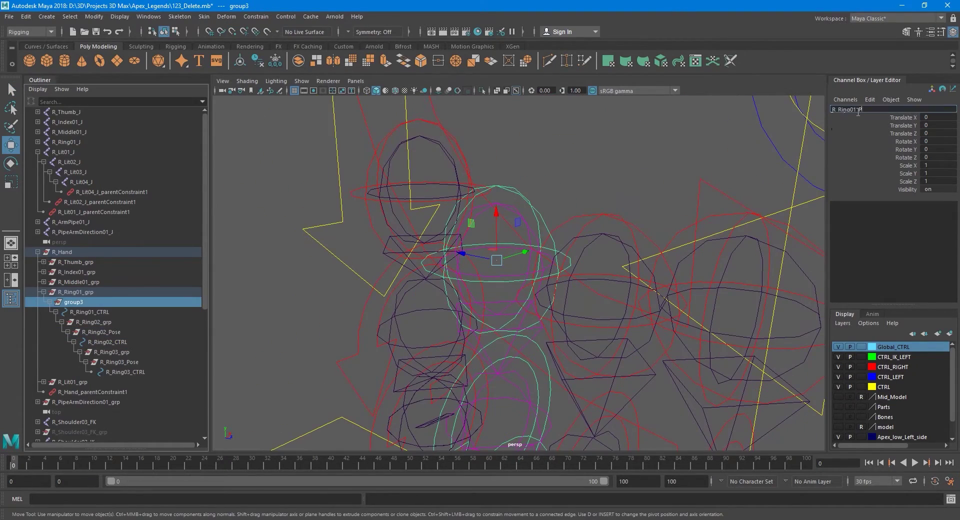
Step: Collapse the ring finger hierarchy, expand R_Lit01_grp, and wrap R_Lit03_CTRL, R_Lit02_CTRL and R_Lit01_CTRL each in its own group
shift+click(43, 382)
click(43, 292)
click(108, 352)
key(ctrl+g)
click(360, 350)
key(ctrl+g)
click(367, 195)
key(ctrl+g)
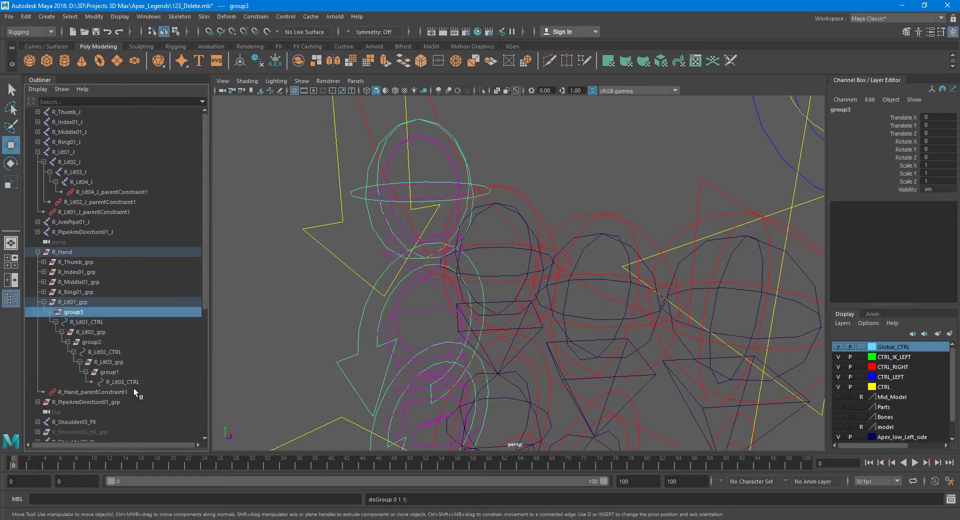
Step: Snap the pivot of group1 under R_Lit03_grp to the centre of R_Lit03_CTRL
scroll(478, 259, down, 10)
drag(274, 235, 514, 279)
scroll(515, 280, up, 10)
alt+drag(520, 285, 517, 331)
click(539, 326)
scroll(539, 326, up, 3)
Step: Delete the parent constraint under the R_Lit04_J joint
click(80, 172)
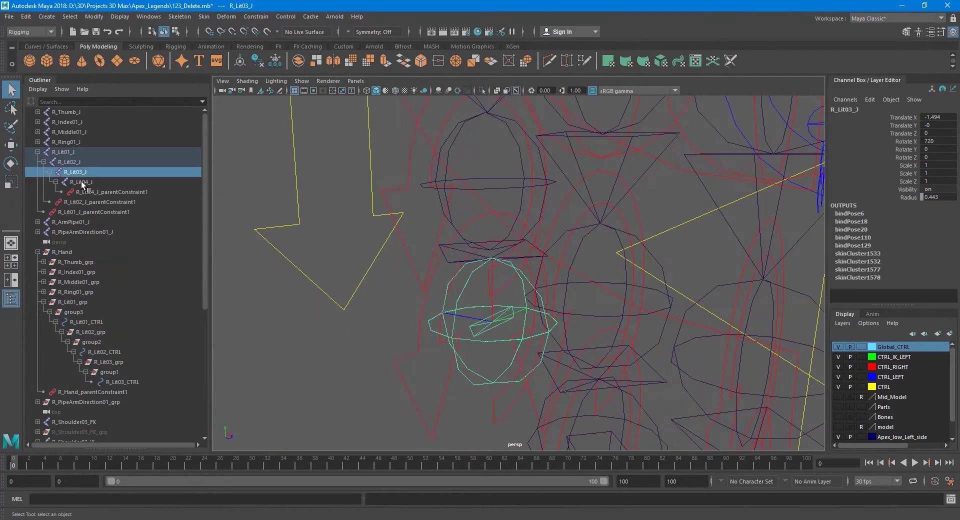
click(80, 182)
scroll(495, 260, down, 2)
drag(495, 260, 500, 318)
key(ctrl+z)
click(82, 172)
click(86, 182)
click(94, 191)
key(Delete)
Step: Examine how the R_Lit03_J and R_Lit04_J joints sit in the little finger
click(85, 182)
alt+drag(400, 305, 360, 250)
click(85, 172)
click(85, 183)
alt+drag(445, 321, 496, 313)
middle_drag(496, 313, 481, 280)
alt+drag(482, 280, 580, 295)
Step: Undo the test transforms on the little finger joints and controls
key(q)
key(ctrl+z)
key(ctrl+z)
key(shift+z)
key(w)
key(ctrl+z)
key(ctrl+z)
key(ctrl+z)
key(ctrl+z)
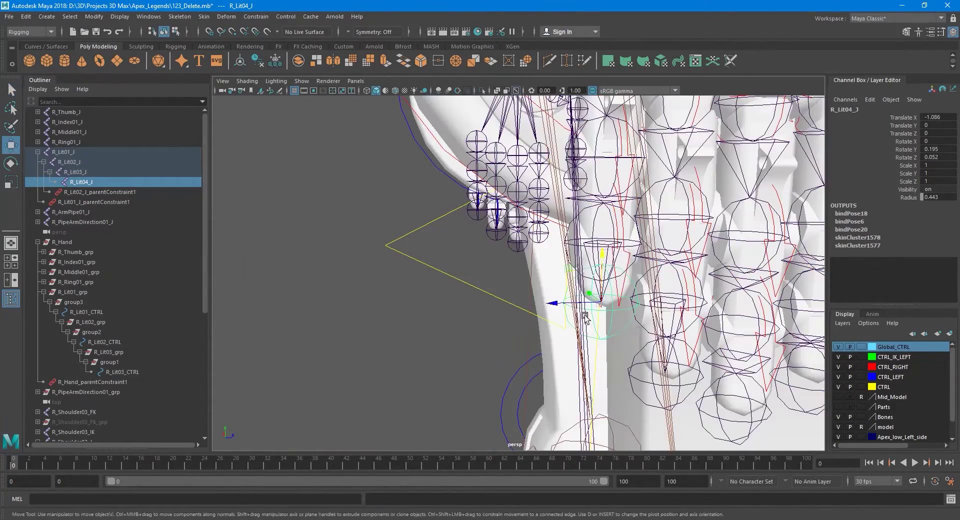
key(ctrl+z)
key(ctrl+z)
key(ctrl+z)
key(ctrl+z)
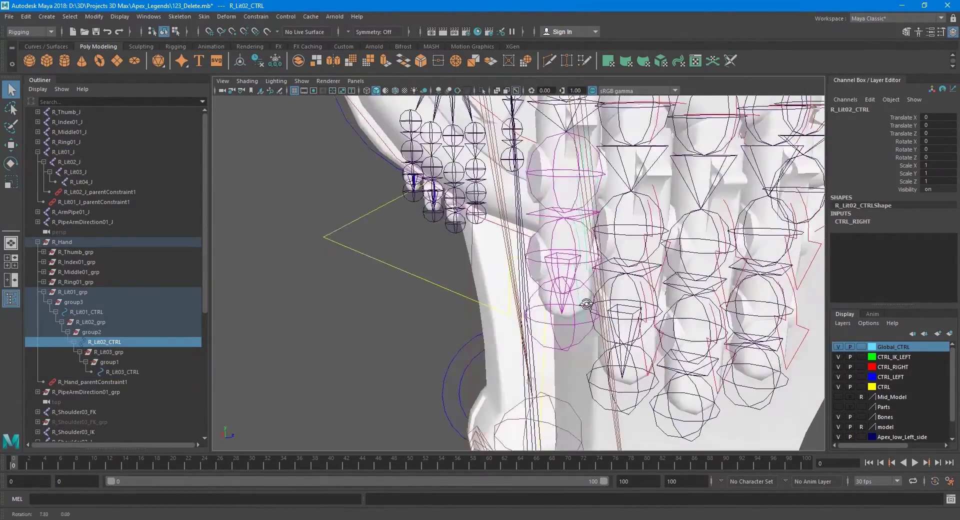
Step: Parent-constrain the R_Lit03_J joint to R_Lit03_CTRL
click(466, 291)
ctrl+click(77, 173)
click(256, 16)
click(350, 41)
Step: Undo the test transforms on R_Lit03_CTRL while keeping its new parent constraint
key(ctrl+z)
key(ctrl+z)
key(ctrl+z)
key(ctrl+z)
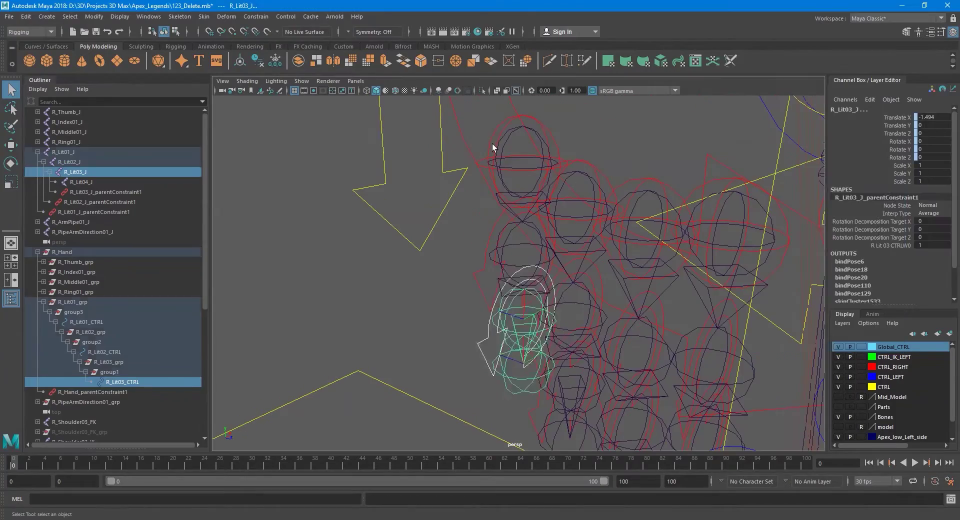
key(ctrl+z)
key(ctrl+z)
key(ctrl+z)
key(ctrl+z)
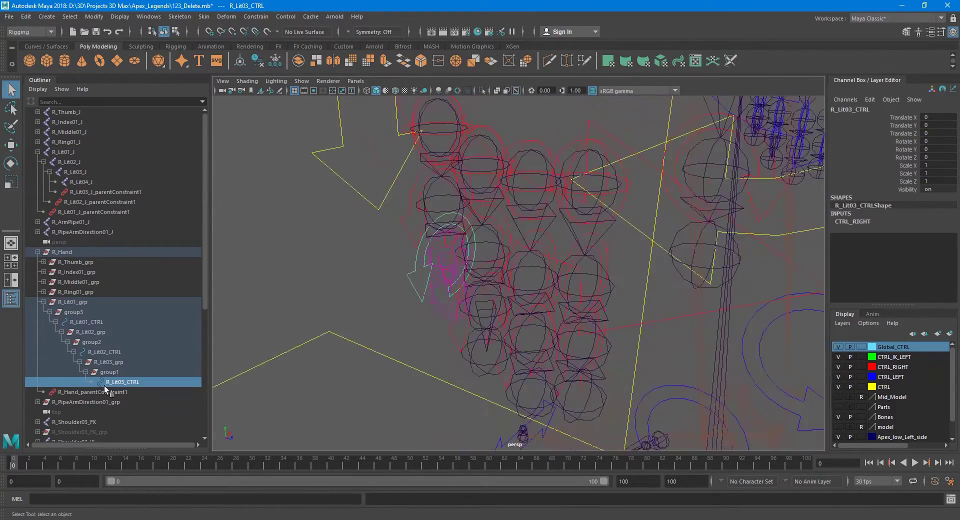
Step: Rename group1, the parent of R_Lit03_CTRL, as R_Lit03_Pose
key(f)
click(133, 381)
click(112, 372)
click(864, 111)
text(R_Lit03_Pose)
key(Return)
Step: Snap the pivot of group2 under R_Lit02_grp to the centre of R_Lit02_CTRL
click(95, 342)
key(a)
key(f)
alt+drag(516, 274, 415, 317)
Step: Rename group2, the parent of R_Lit02_CTRL, as R_Lit02_Pose
click(105, 352)
click(140, 342)
click(865, 109)
text(R_Lit02_Pose)
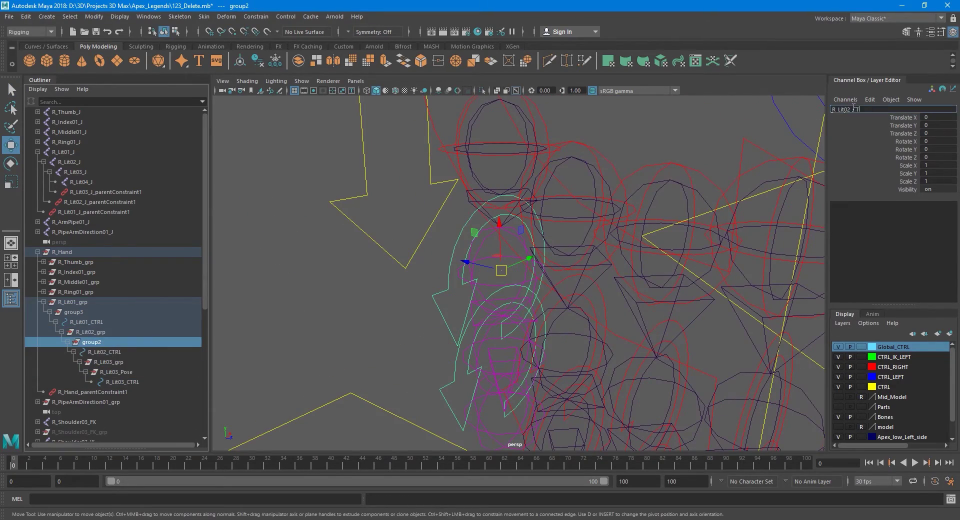
key(Return)
key(q)
Step: Snap the pivot of group3 under R_Lit01_grp to the centre of R_Lit01_CTRL
click(115, 322)
key(f)
click(103, 311)
key(f)
key(w)
middle_drag(375, 259, 517, 271)
scroll(550, 266, up, 10)
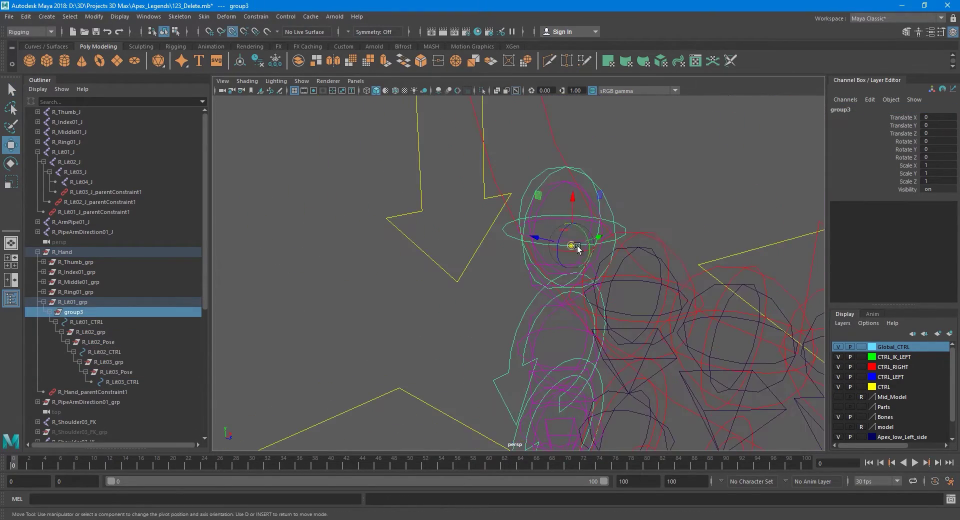
Step: Rename group3, the parent of R_Lit01_CTRL, as R_Lit01_Pose and collapse R_Lit01_grp in the hierarchy
key(q)
click(98, 322)
click(98, 311)
click(865, 109)
text(R_Lit01_Pose)
key(Return)
click(44, 303)
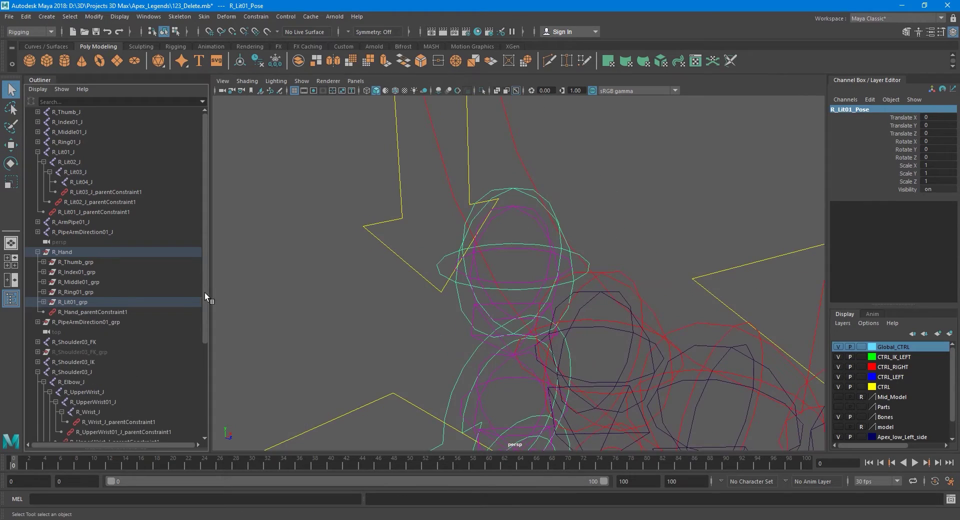
Step: Make the model display layer visible again around the right hand
scroll(518, 260, down, 8)
click(838, 427)
alt+middle_drag(543, 107, 543, 145)
key(ctrl+s)
alt+middle_drag(451, 280, 431, 286)
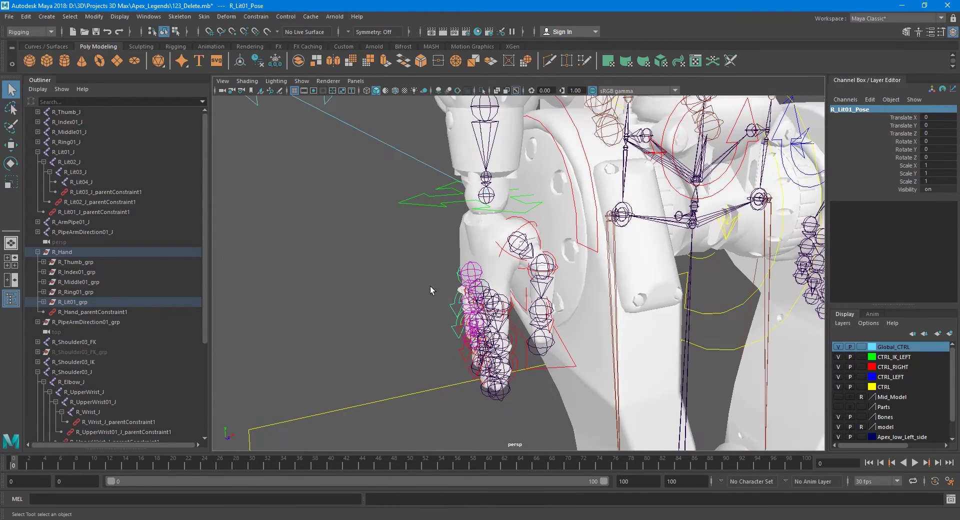
Step: Clear the selection and open the Set Driven Key window from the Animation menu set
click(50, 33)
click(42, 61)
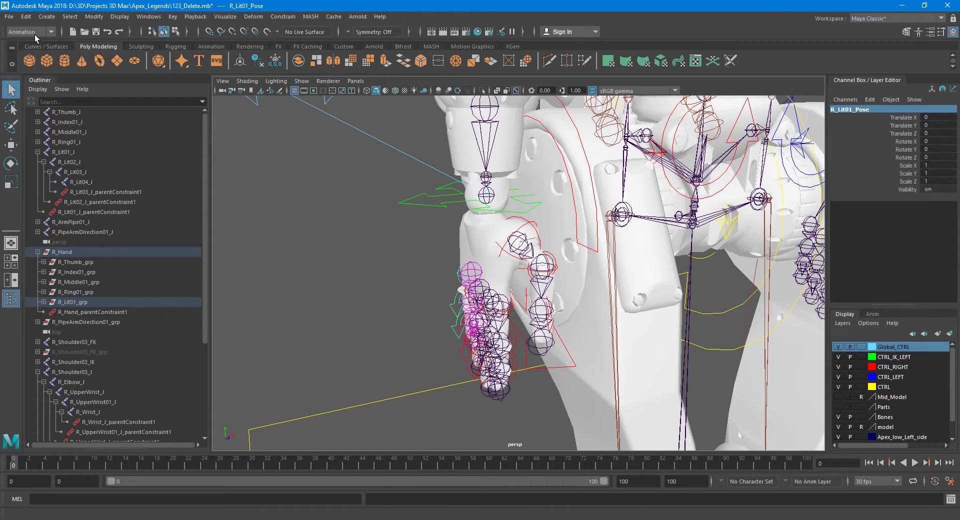
click(431, 266)
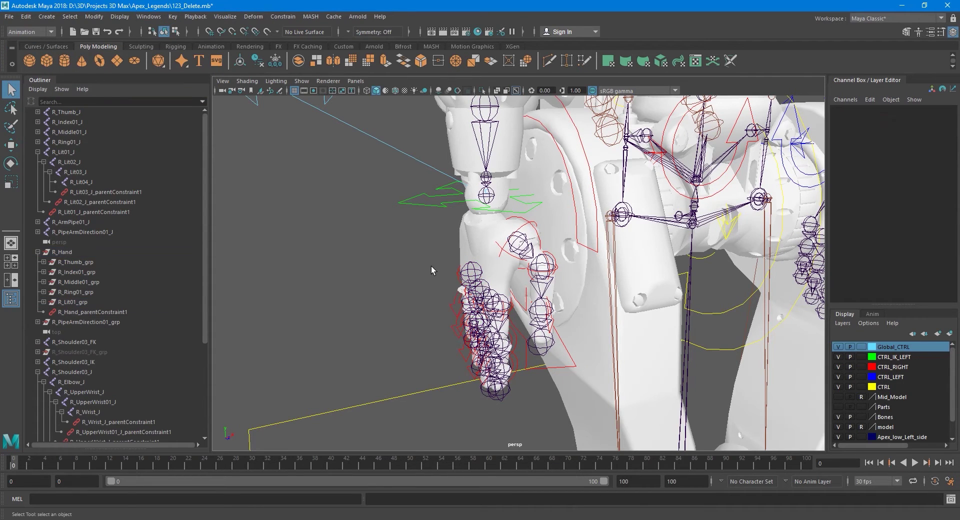
click(172, 16)
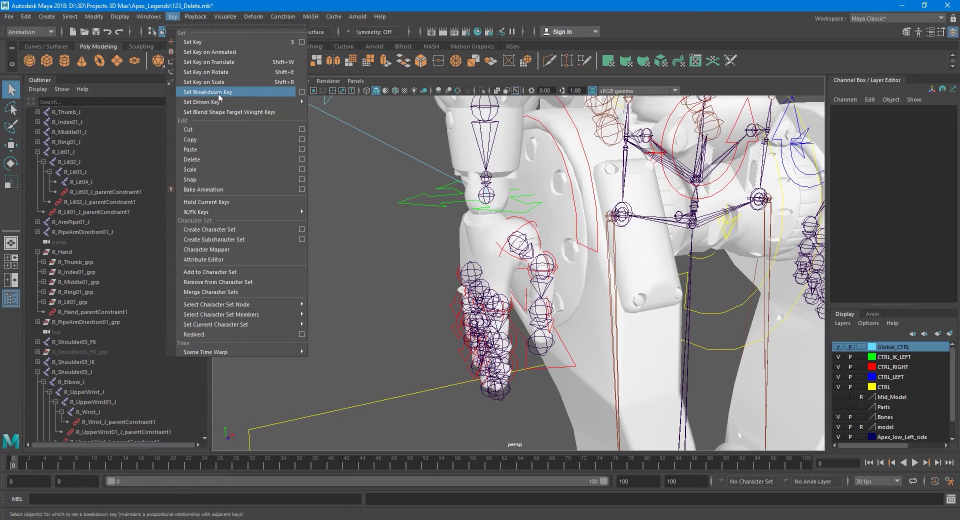
mouse_move(229, 111)
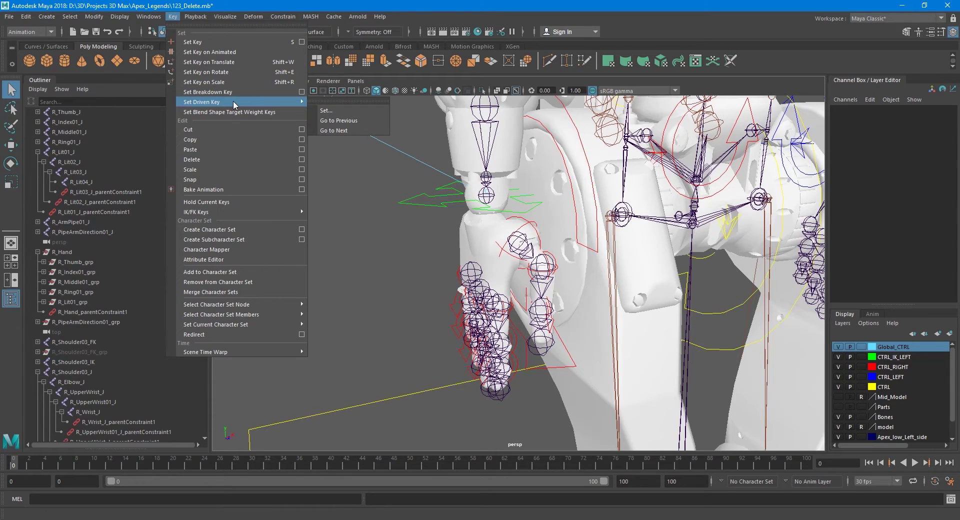
click(326, 110)
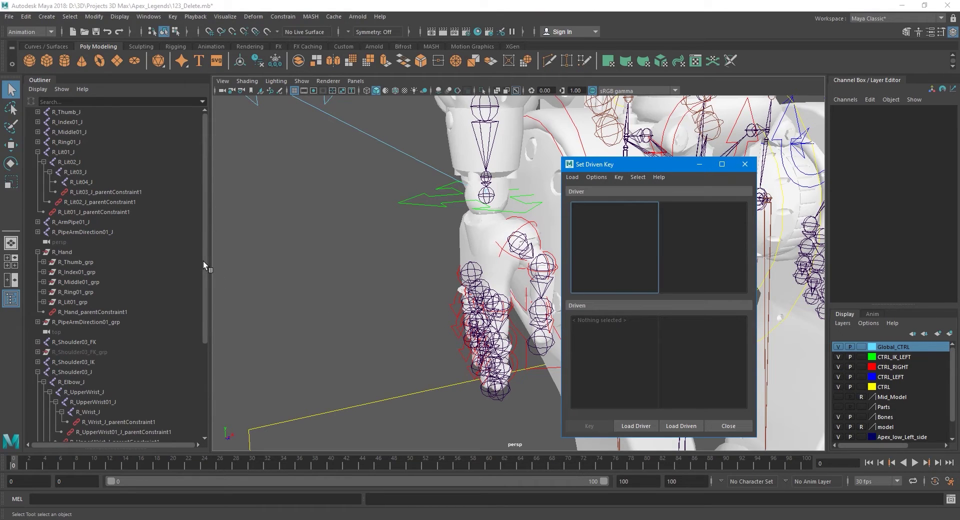
Step: Expand the hierarchies of the thumb, index, middle, ring and little finger groups under R_Hand
click(43, 262)
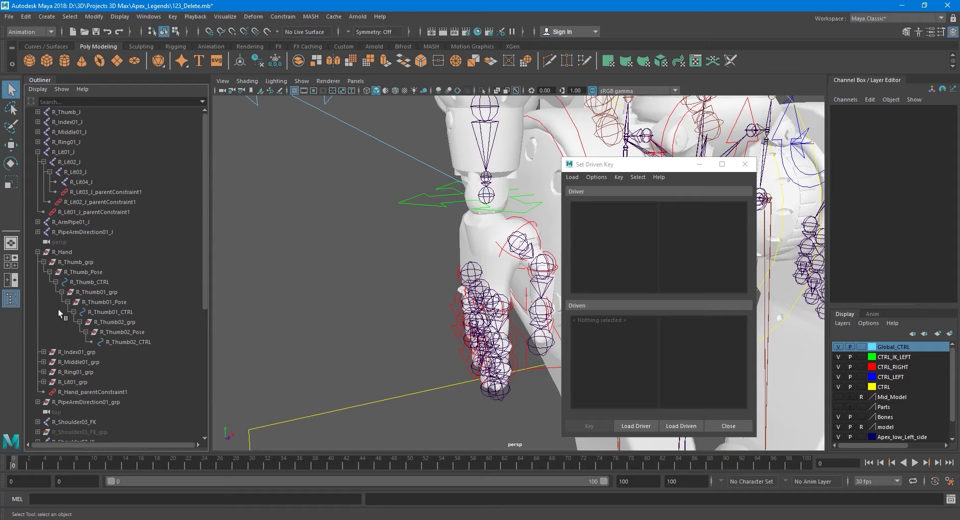
click(43, 351)
scroll(107, 311, down, 5)
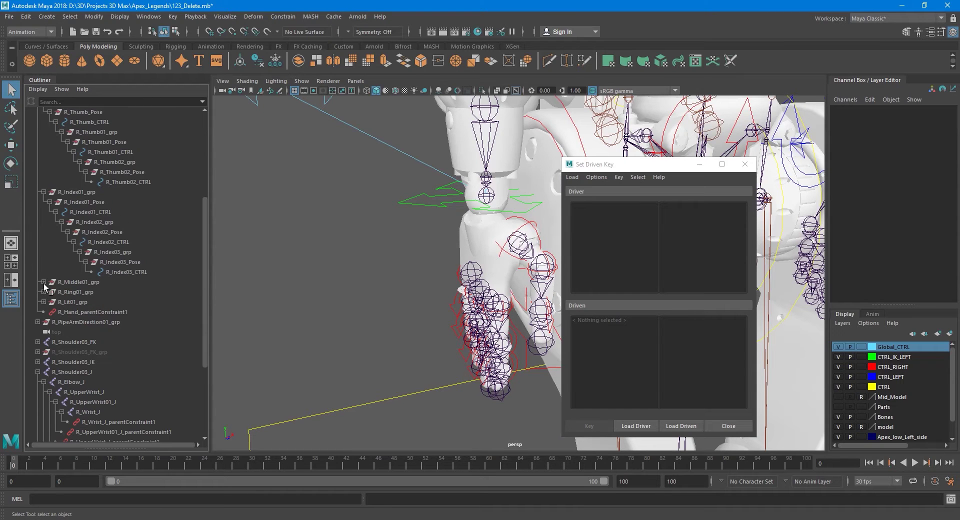
click(43, 282)
click(44, 372)
scroll(100, 341, down, 5)
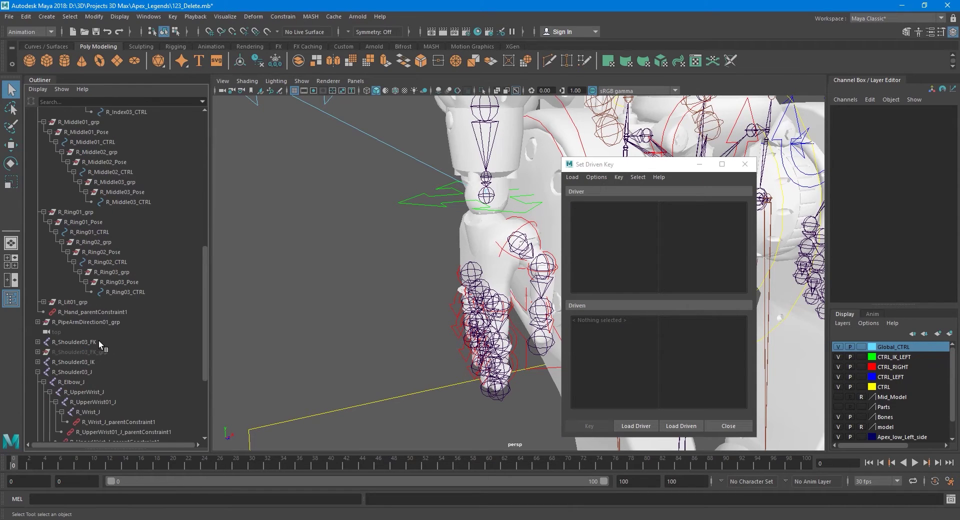
click(44, 303)
scroll(135, 374, up, 3)
scroll(135, 374, up, 5)
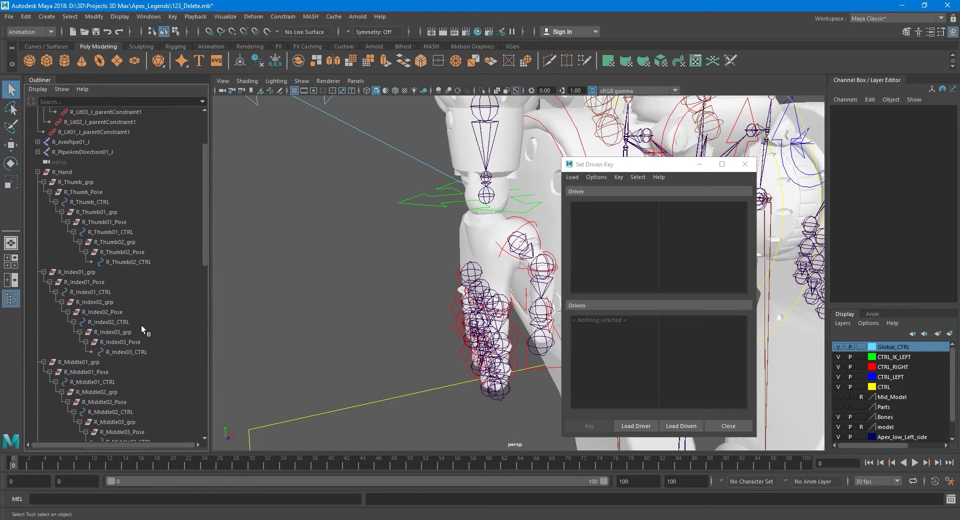
Step: Select the thumb and index Pose groups: R_Thumb_Pose, R_Thumb01_Pose, R_Thumb02_Pose, and R_Index01_Pose through R_Index03_Pose
click(96, 193)
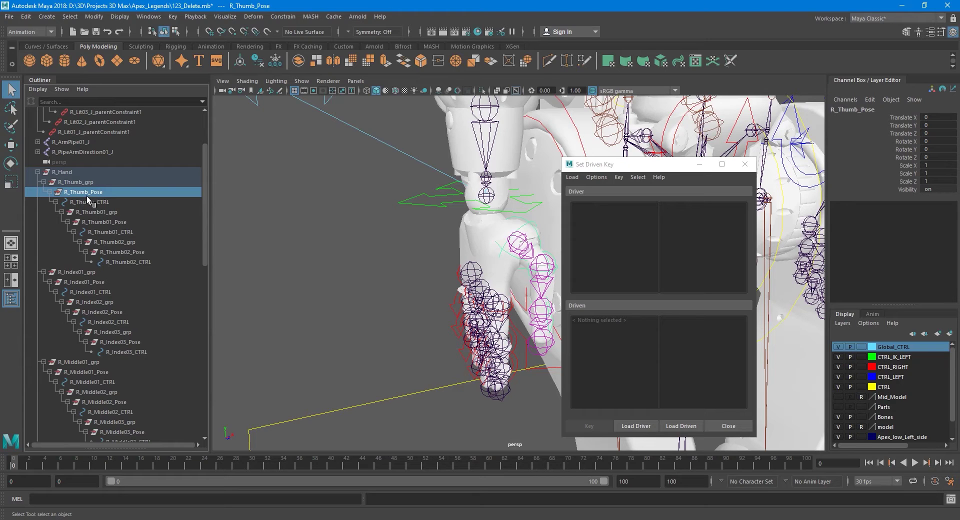
ctrl+click(109, 222)
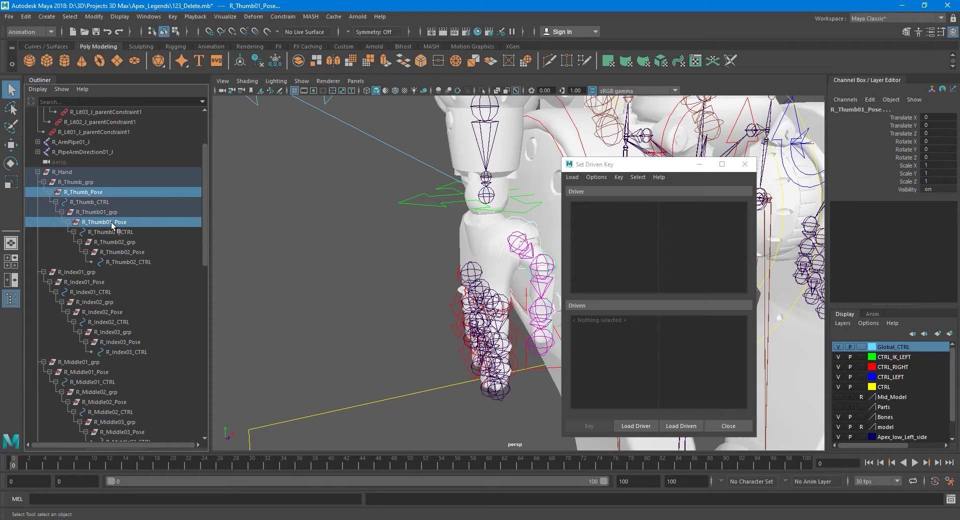
ctrl+click(129, 253)
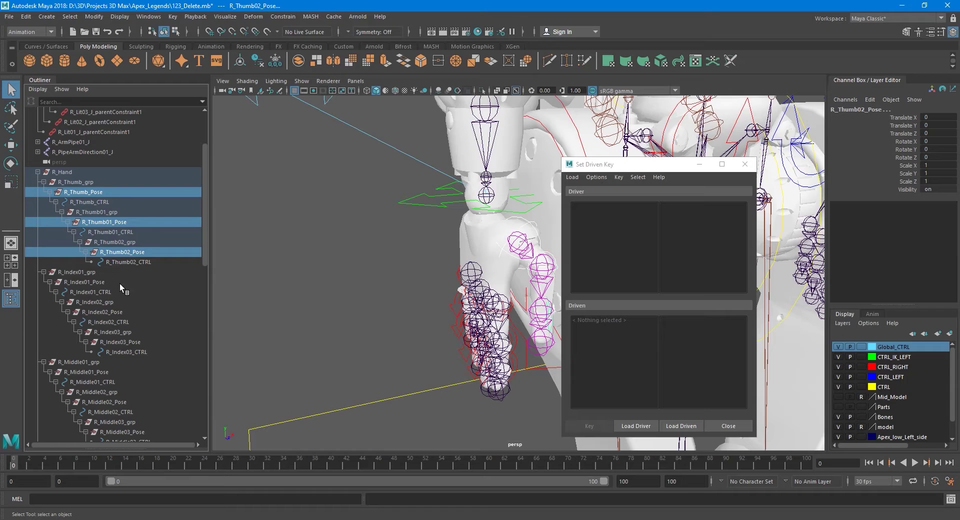
ctrl+click(102, 283)
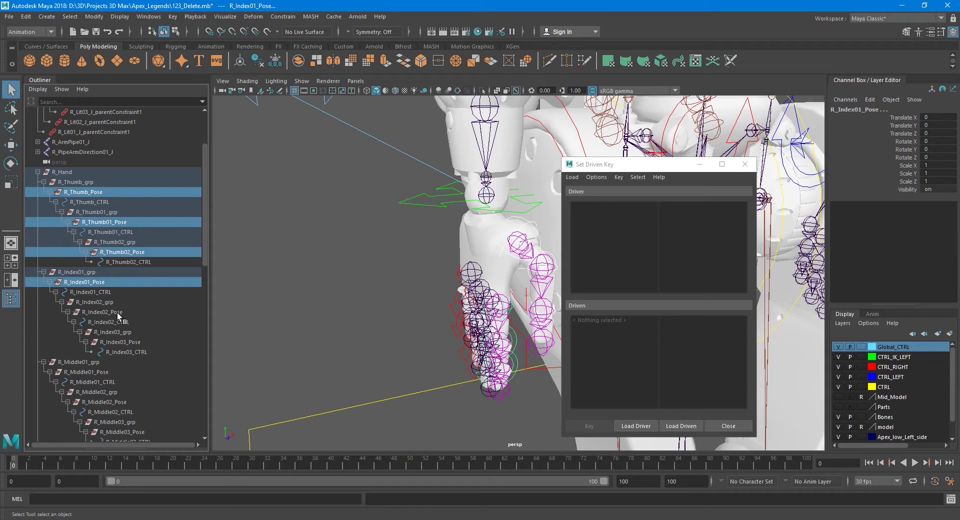
ctrl+click(118, 313)
ctrl+click(145, 342)
Step: Add R_Middle01_Pose through R_Middle03_Pose and R_Ring01_Pose through R_Ring03_Pose to the selection
scroll(158, 285, down, 3)
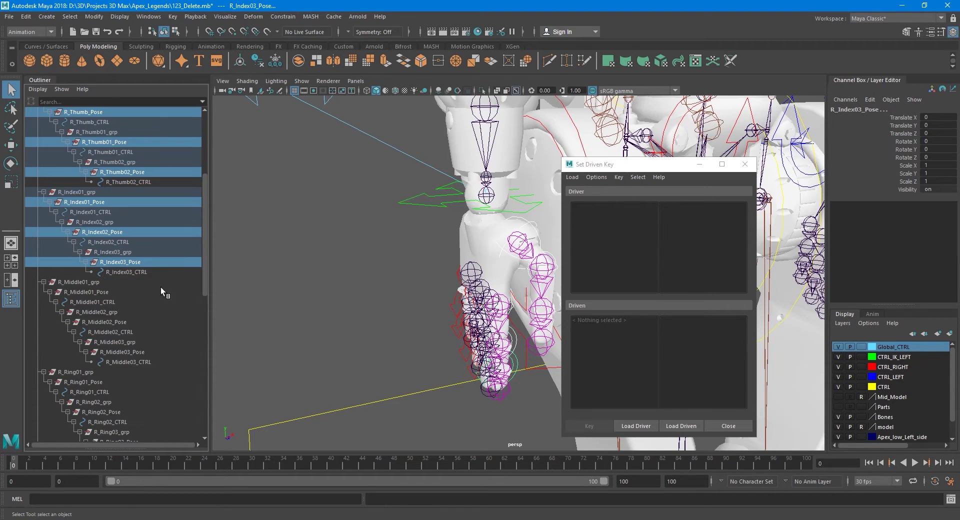
ctrl+click(105, 293)
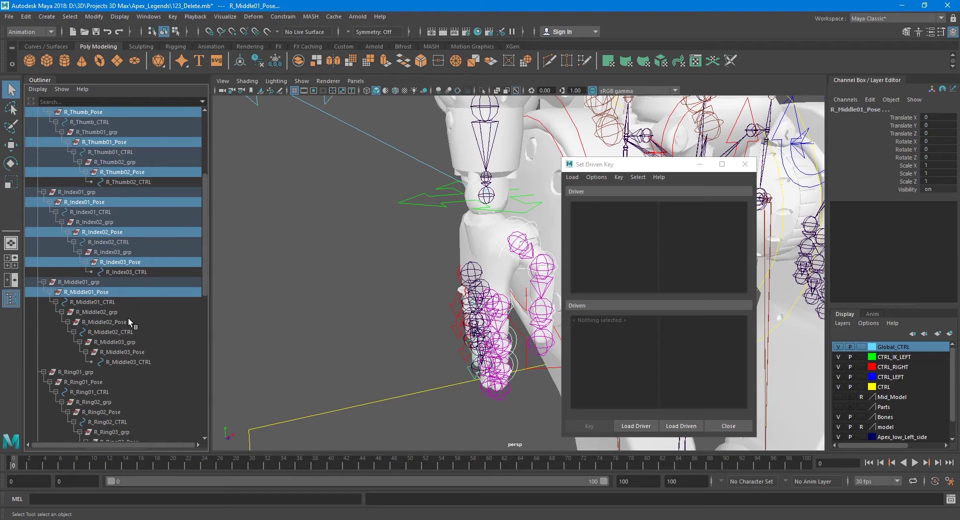
ctrl+click(128, 322)
ctrl+click(146, 352)
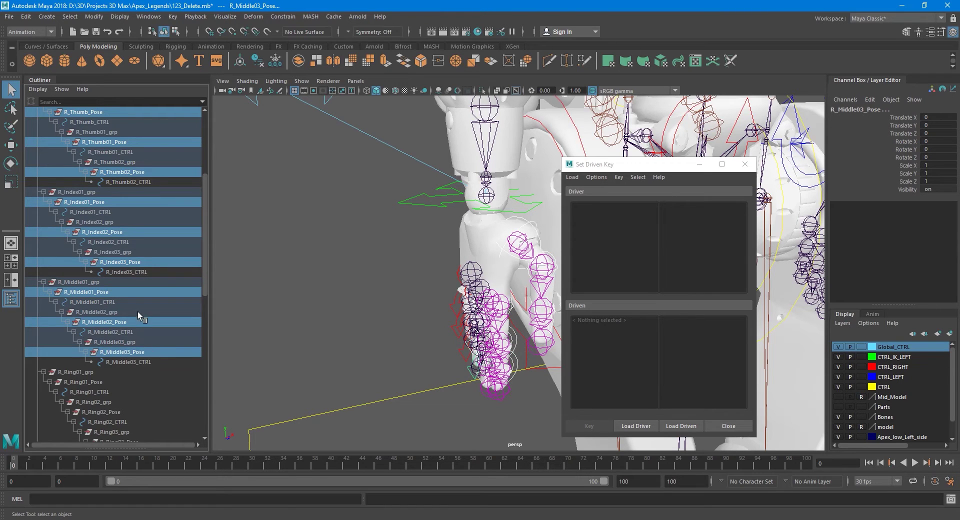
scroll(141, 311, down, 5)
ctrl+click(100, 223)
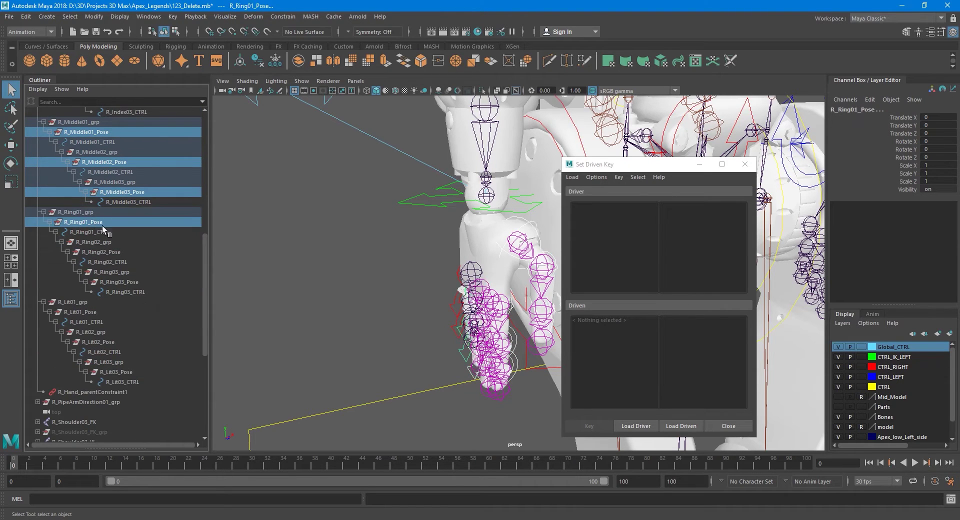
ctrl+click(122, 252)
ctrl+click(134, 283)
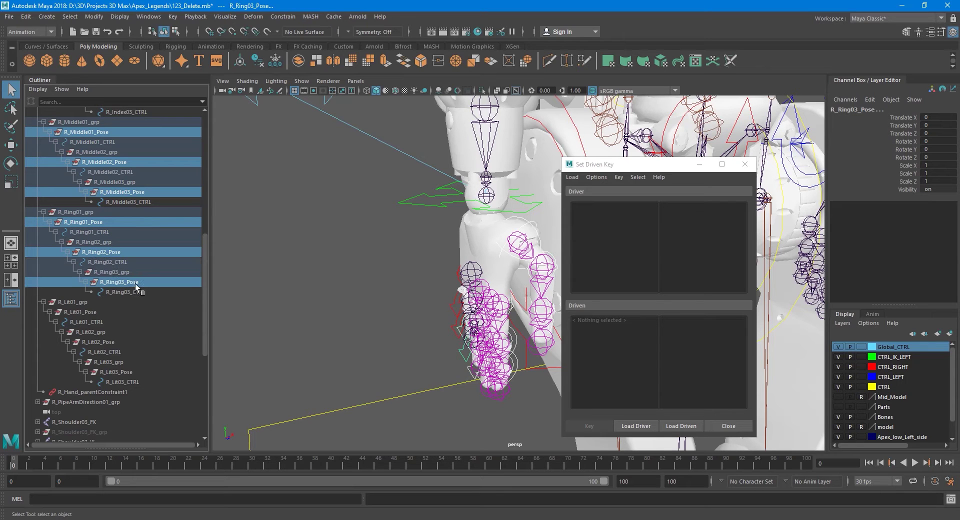
Step: Add the little finger's R_Lit01_Pose, R_Lit02_Pose and R_Lit03_Pose to the selection
ctrl+click(98, 311)
ctrl+click(120, 342)
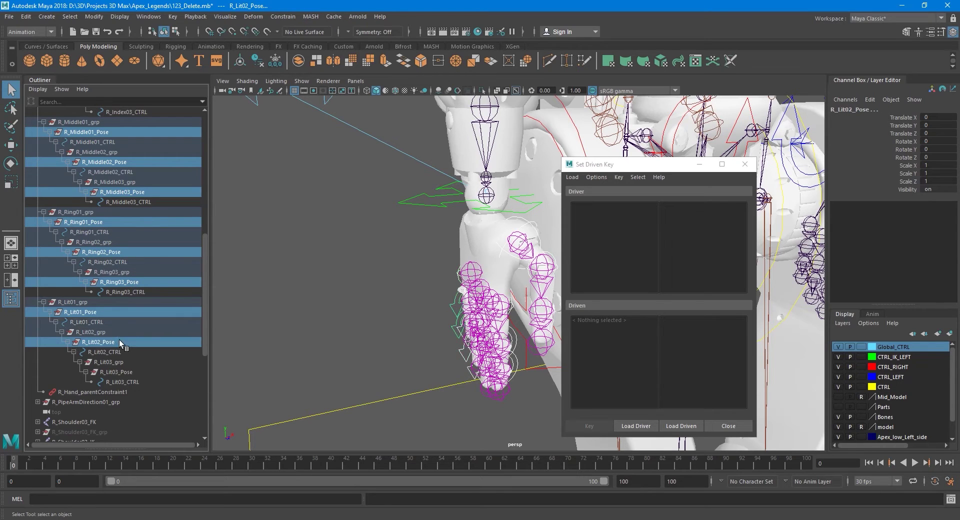
ctrl+click(140, 371)
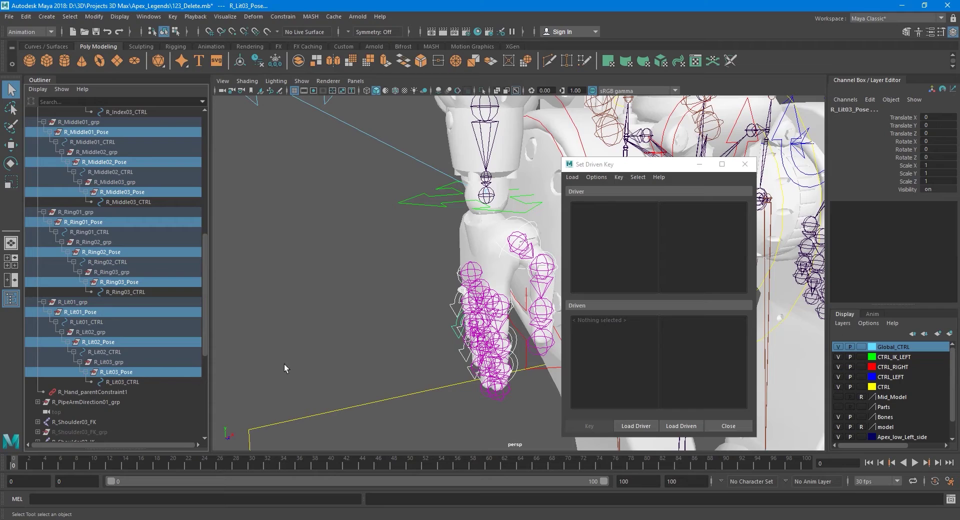
alt+drag(437, 332, 377, 341)
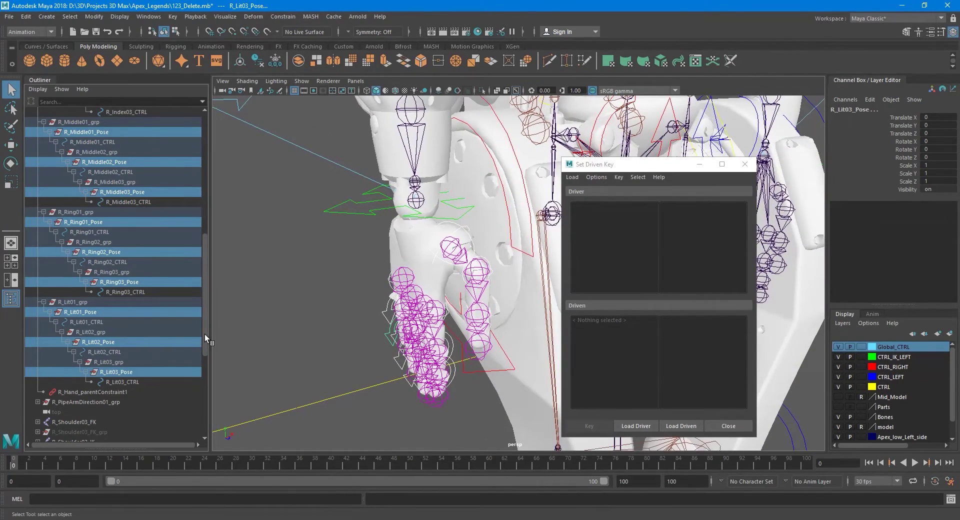
drag(205, 334, 208, 251)
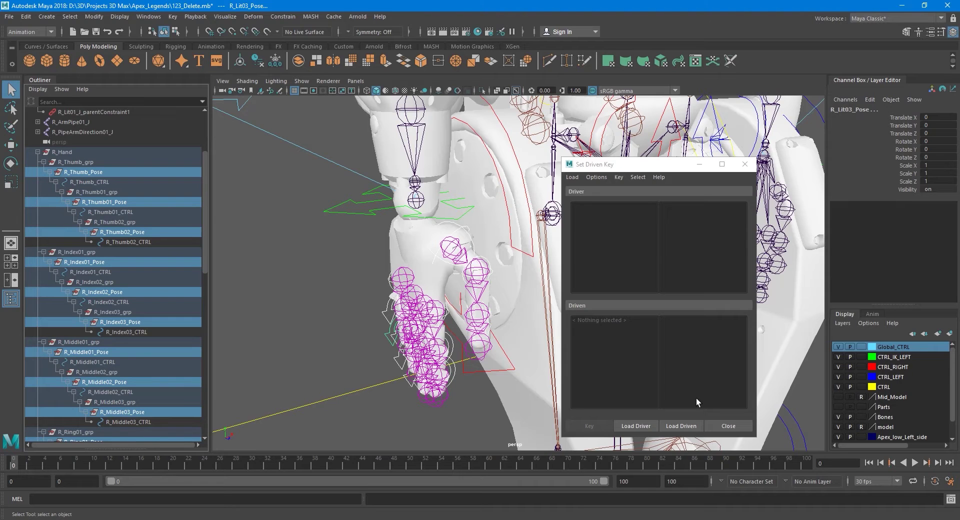
Step: Load the selected Pose groups as driven objects and choose Rotate X, Rotate Y and Rotate Z for R_Thumb_Pose through R_Lit02_Pose
click(690, 425)
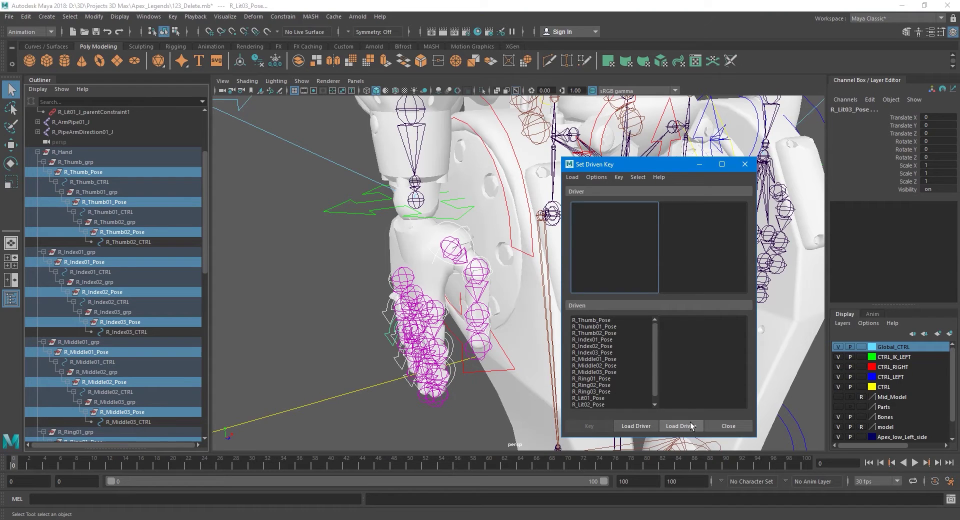
click(609, 321)
shift+click(600, 404)
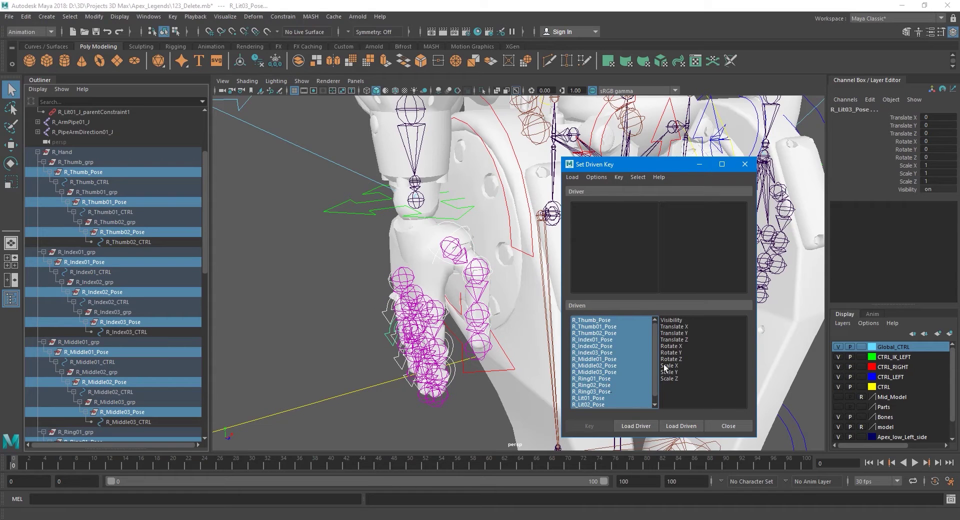
drag(680, 347, 682, 358)
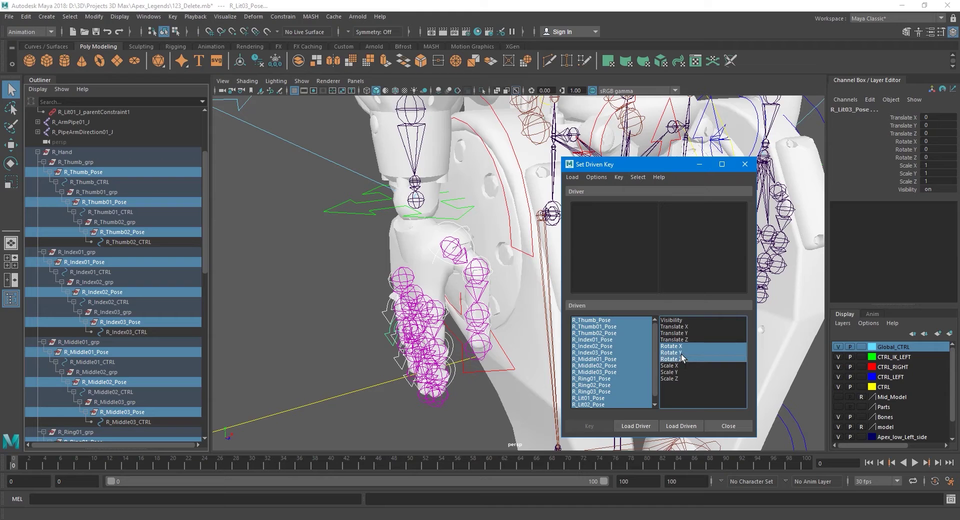
Step: Select R_IK_FK_Switch beside the right wrist, switch to the Rigging menu set, and open Add Attribute for it
alt+middle_drag(457, 355, 441, 353)
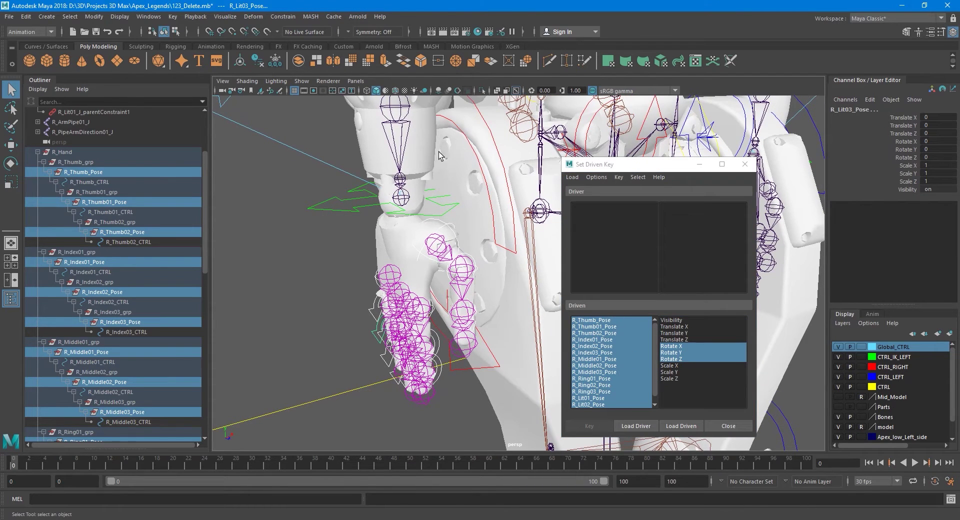
alt+middle_drag(407, 267, 449, 317)
alt+drag(449, 317, 340, 270)
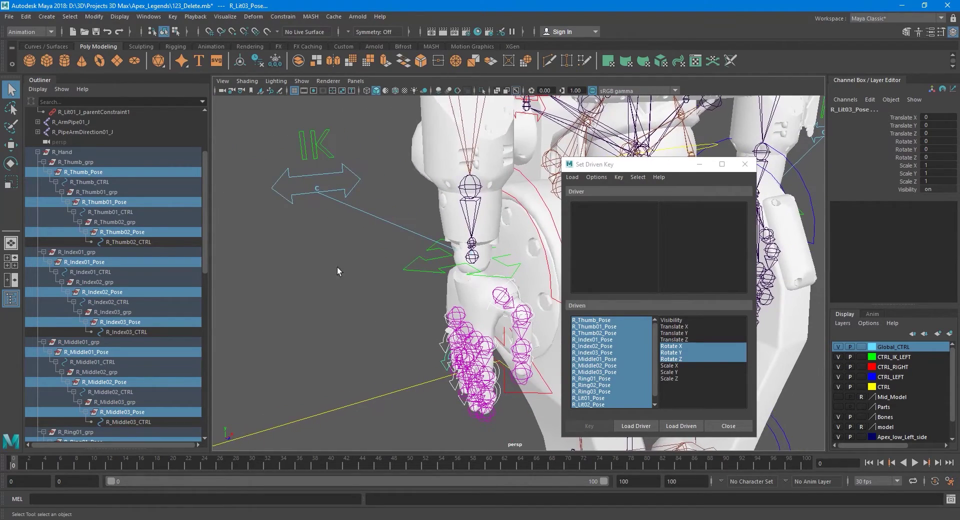
click(298, 199)
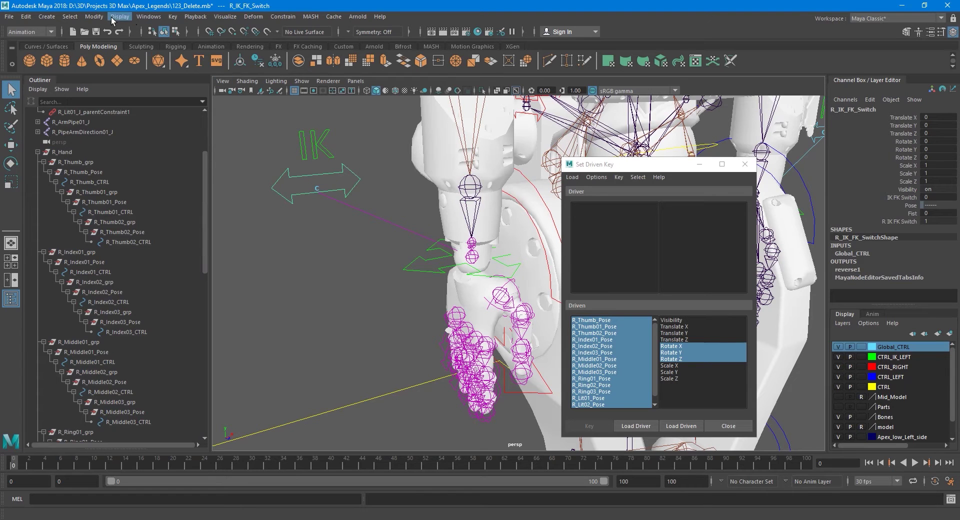
click(51, 32)
click(36, 52)
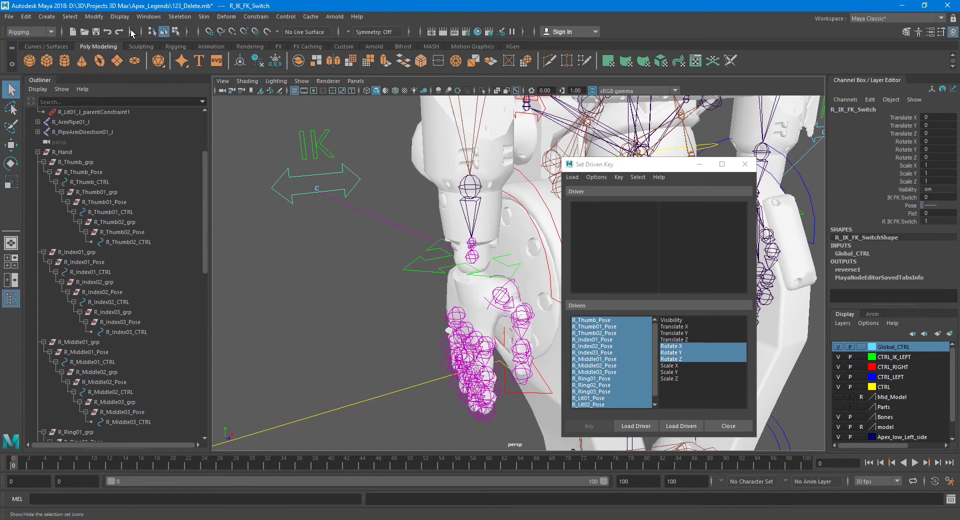
click(148, 16)
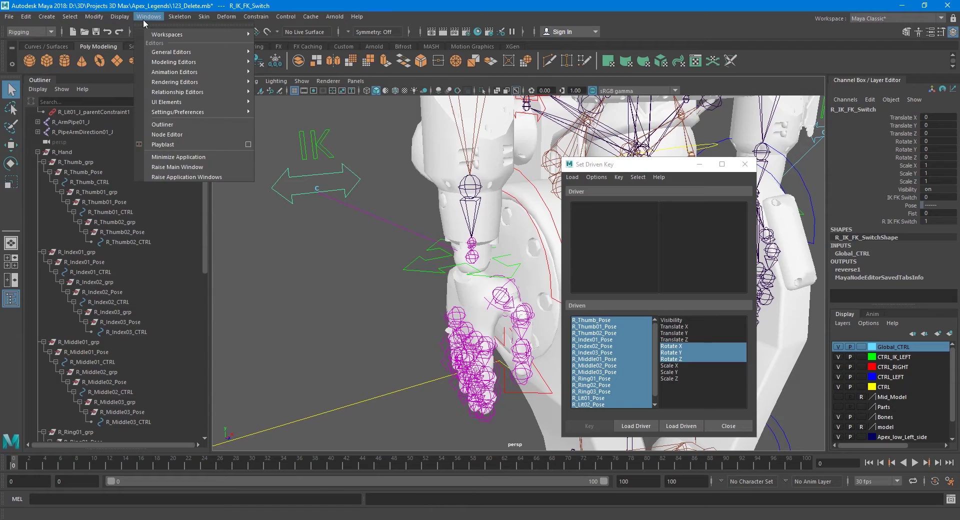
mouse_move(122, 19)
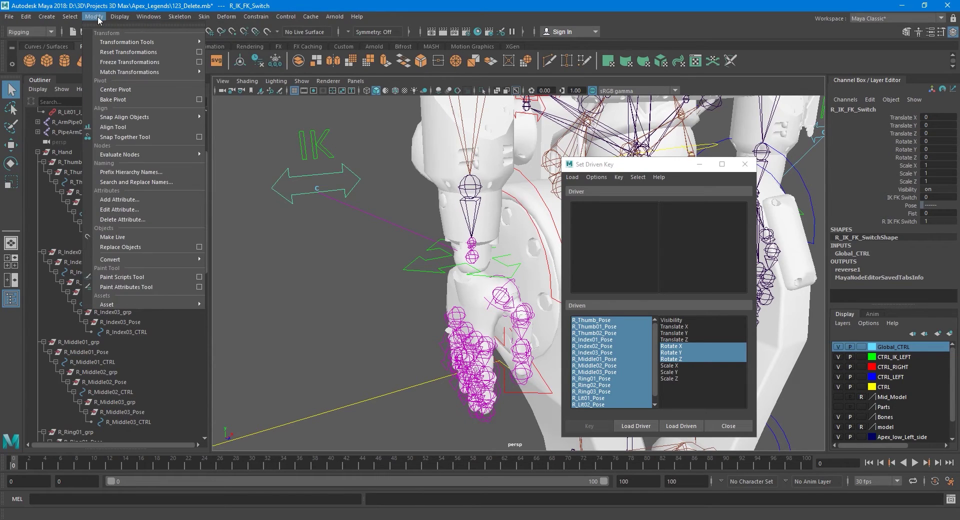
click(143, 199)
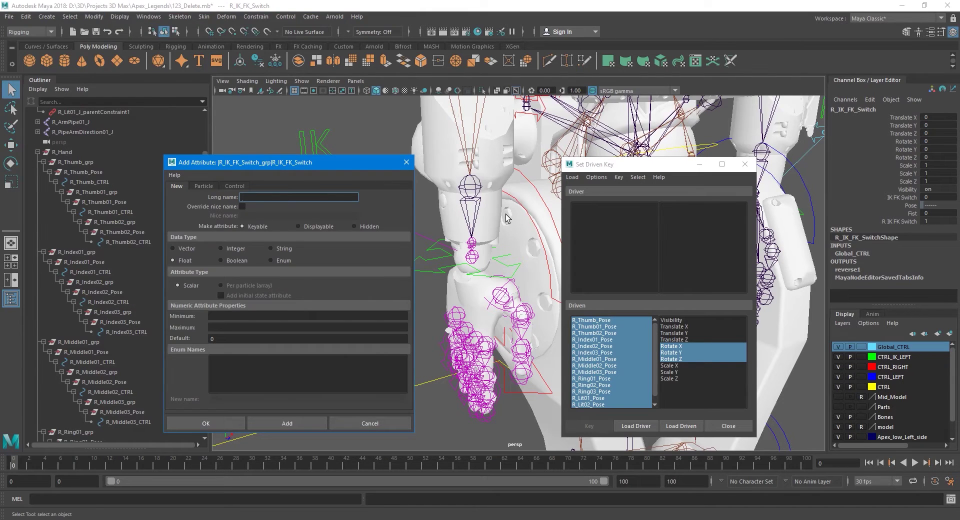
Step: Add an enum attribute R_Pose to R_IK_FK_Switch, removing the Blue entry and renaming Green to a dashed line
click(273, 262)
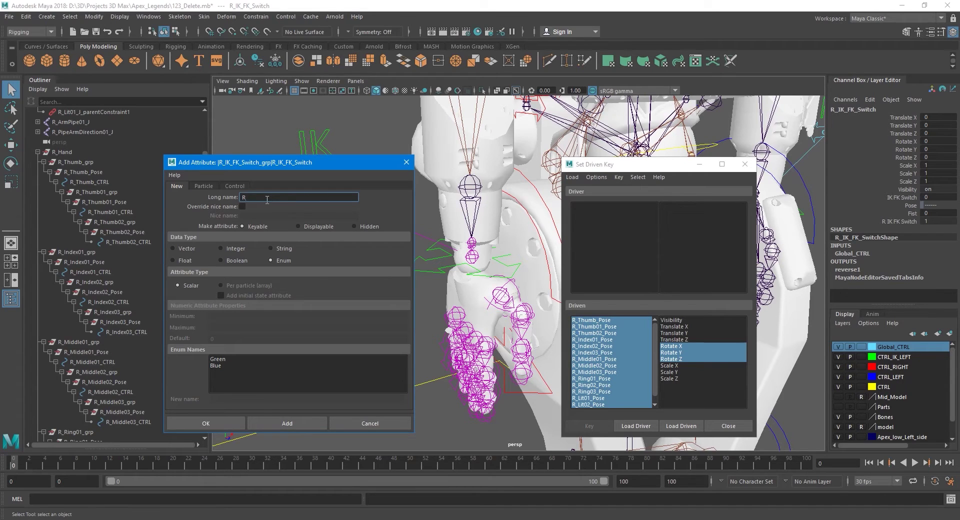
text(Pose)
click(221, 366)
double_click(234, 399)
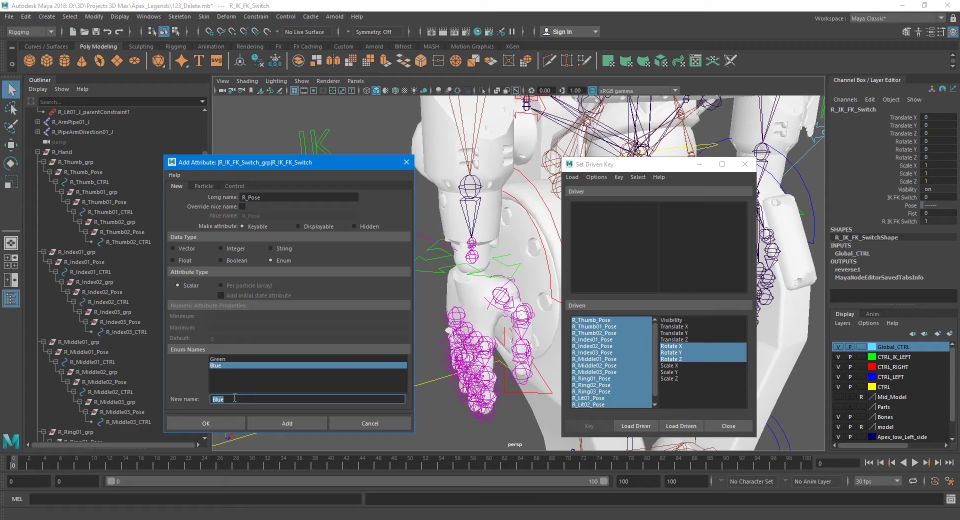
key(BackSpace)
key(Return)
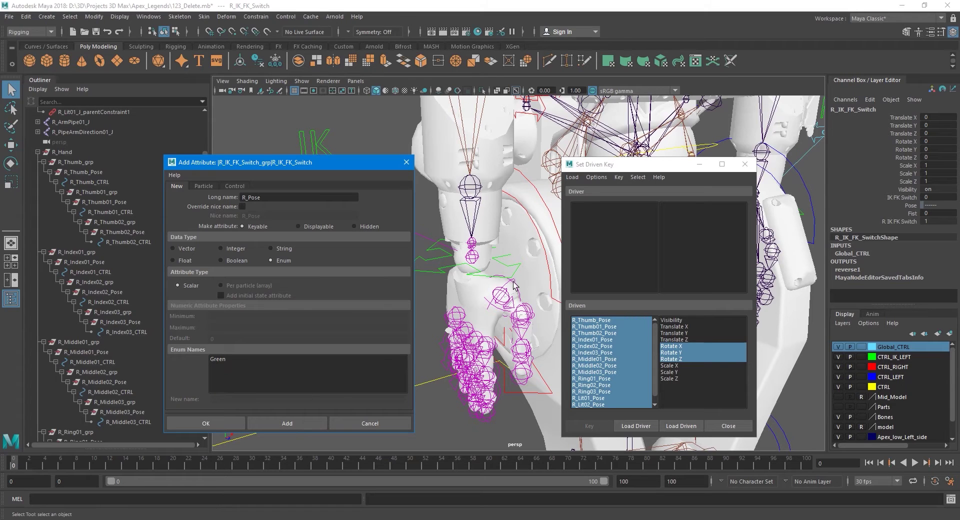
click(226, 360)
double_click(244, 403)
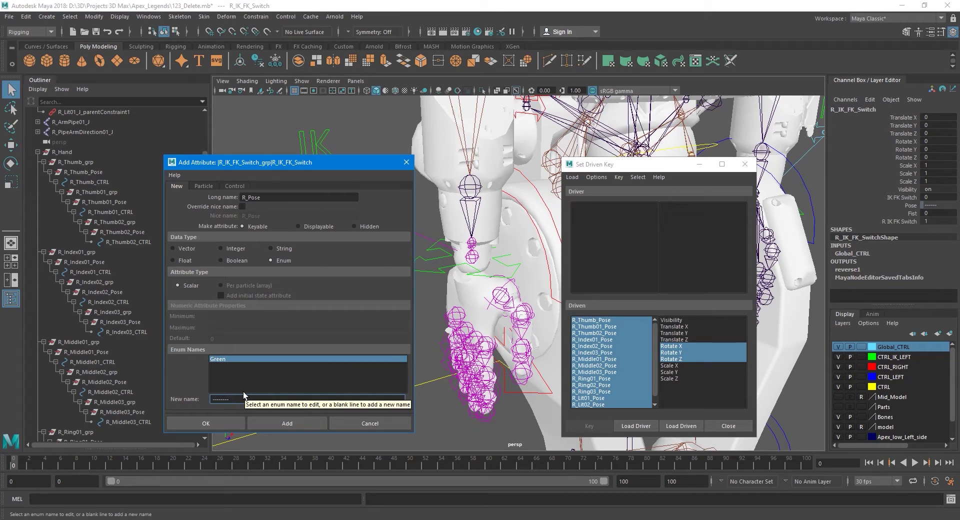
click(287, 423)
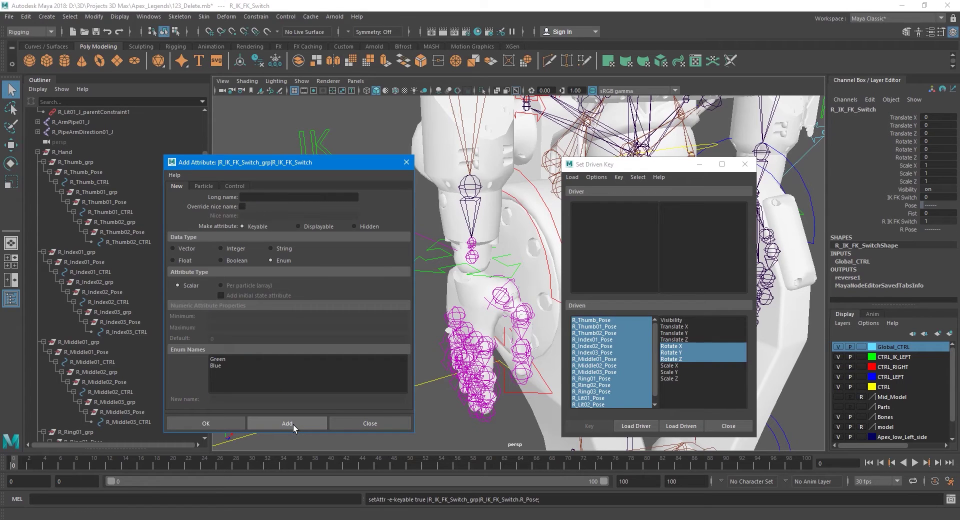
key(Tab)
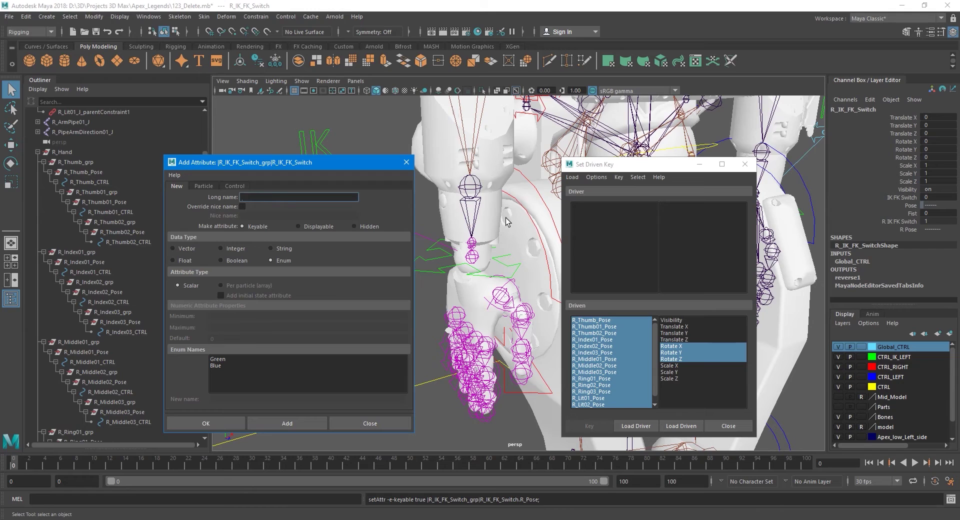
Step: Lock the R Pose attribute on R_IK_FK_Switch and make it nonkeyable
alt+drag(485, 285, 479, 222)
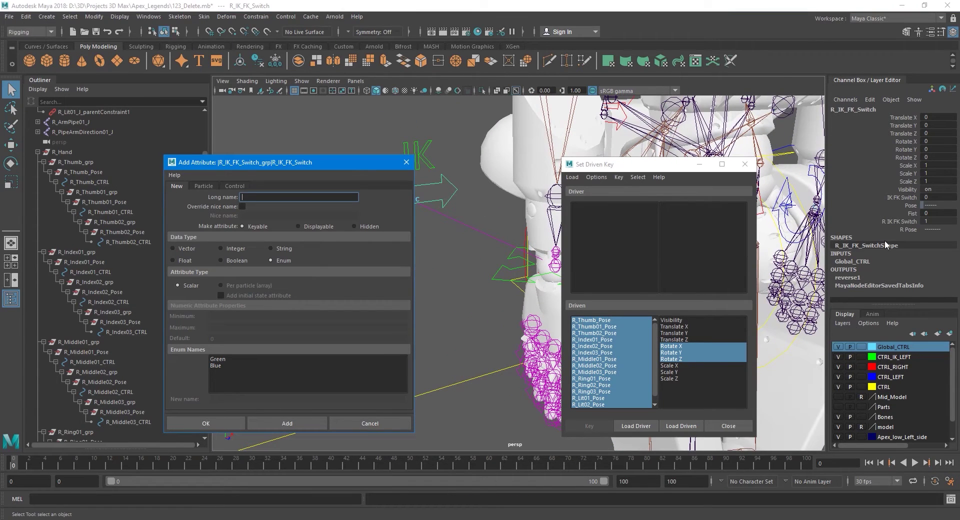
click(905, 230)
right_click(908, 233)
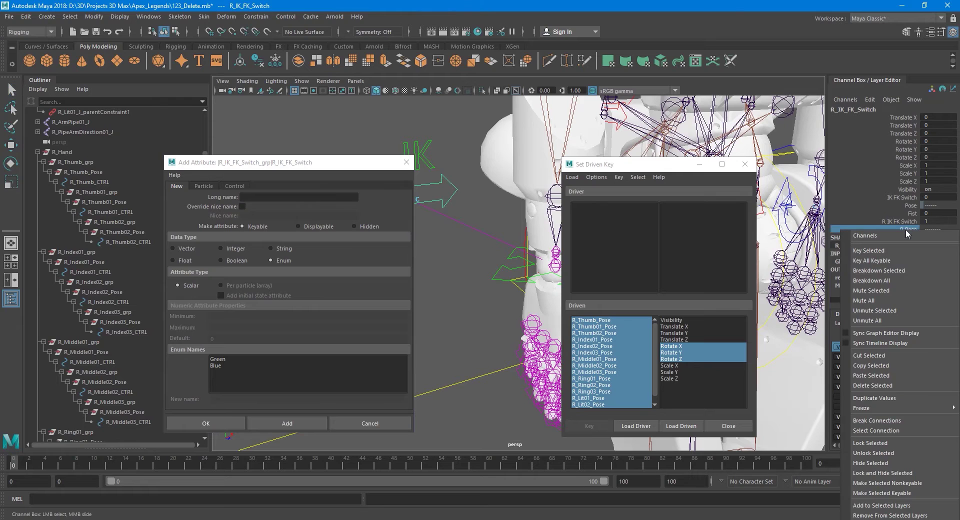
click(881, 443)
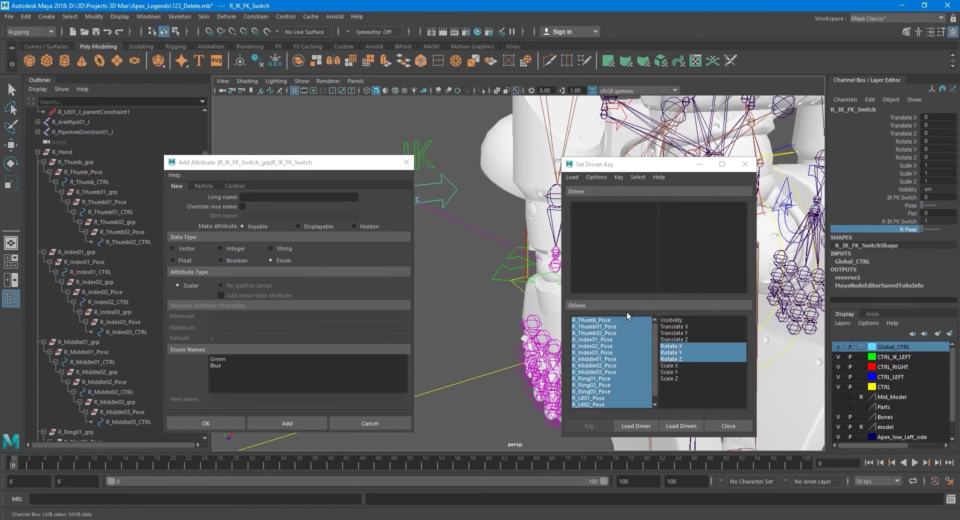
alt+drag(500, 303, 520, 312)
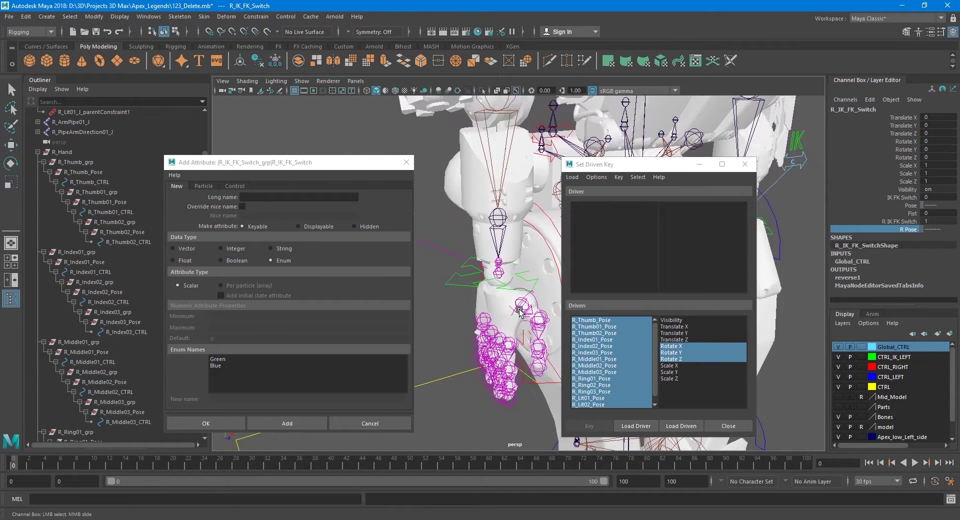
scroll(514, 310, down, 2)
alt+middle_drag(514, 309, 528, 309)
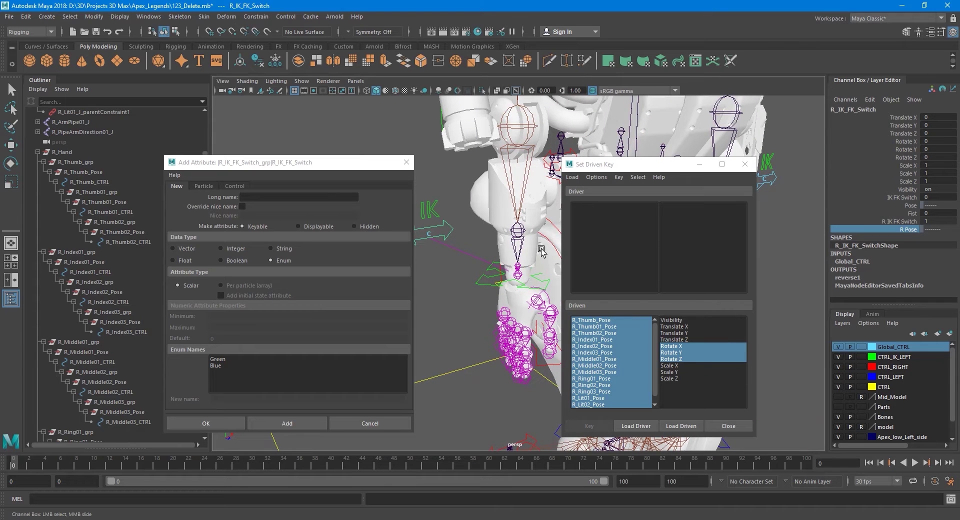
right_click(891, 226)
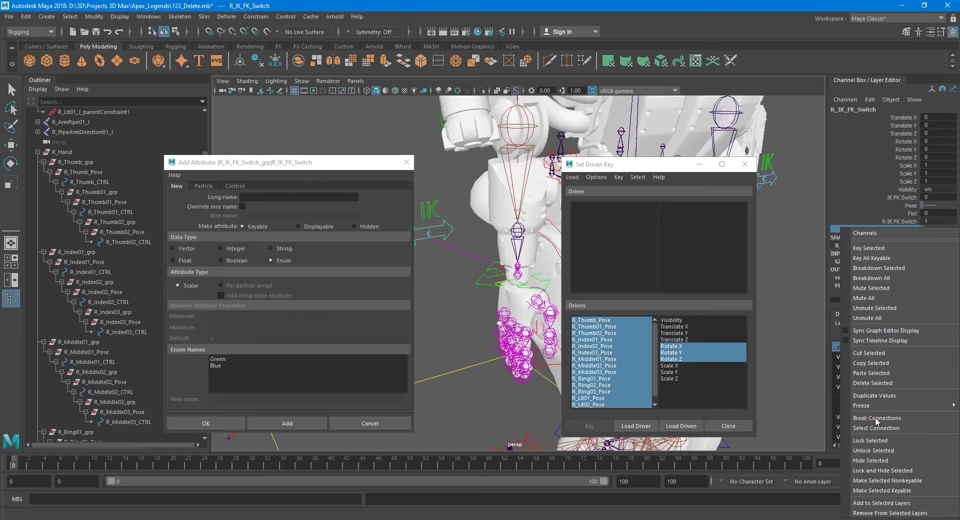
click(887, 481)
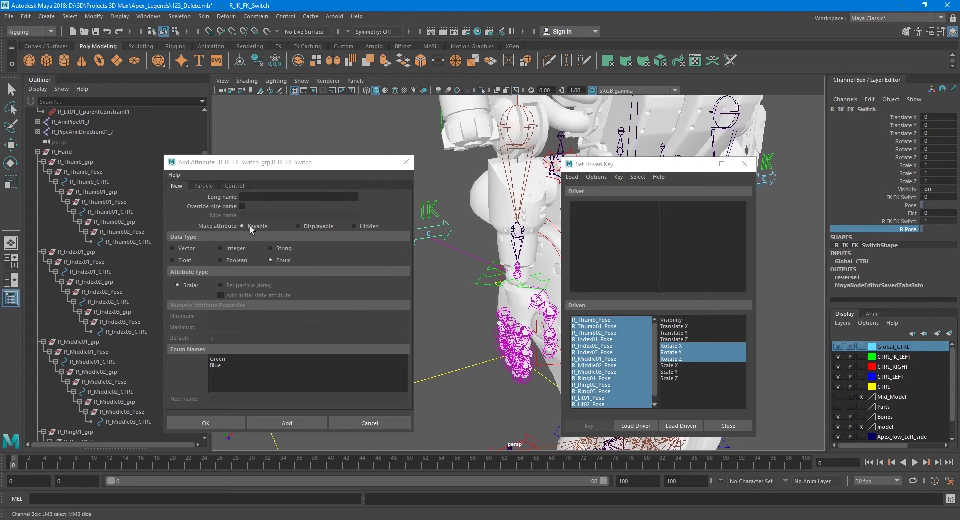
Step: Add a float attribute R_Fist to R_IK_FK_Switch with minimum 0, maximum 1 and default 0
click(185, 260)
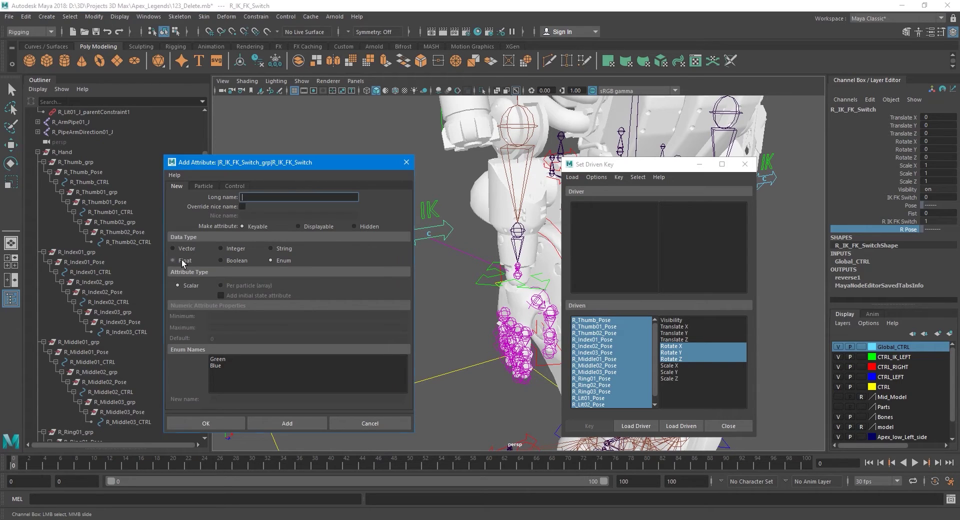
click(251, 198)
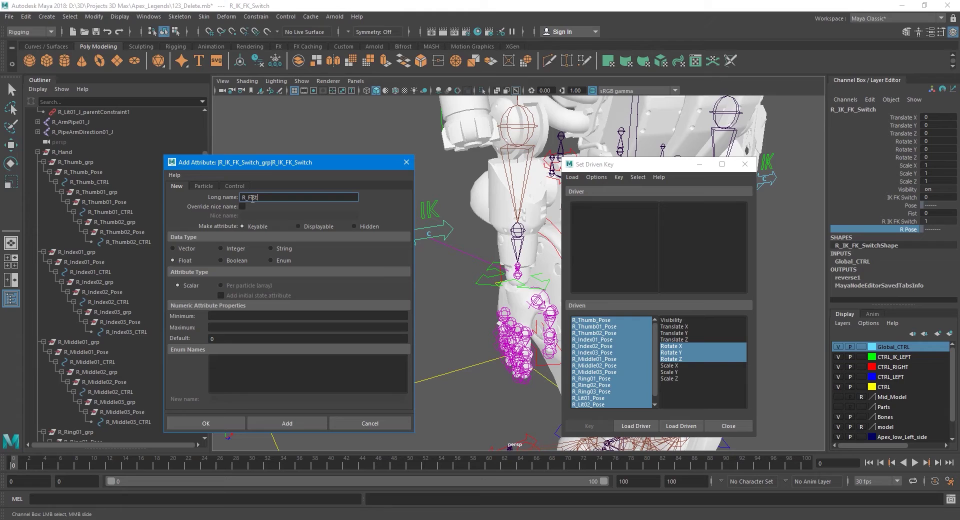
text(R_Fist)
click(223, 316)
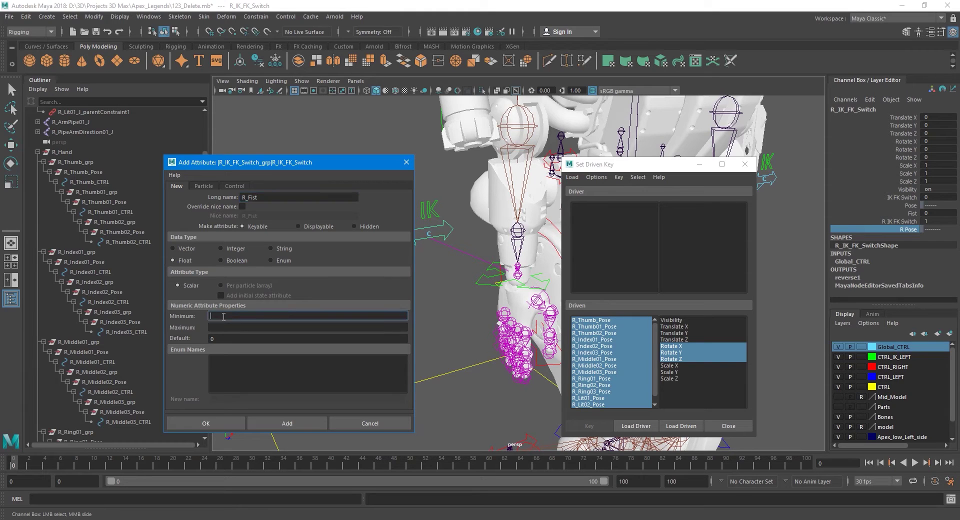
text(0)
key(Tab)
text(1)
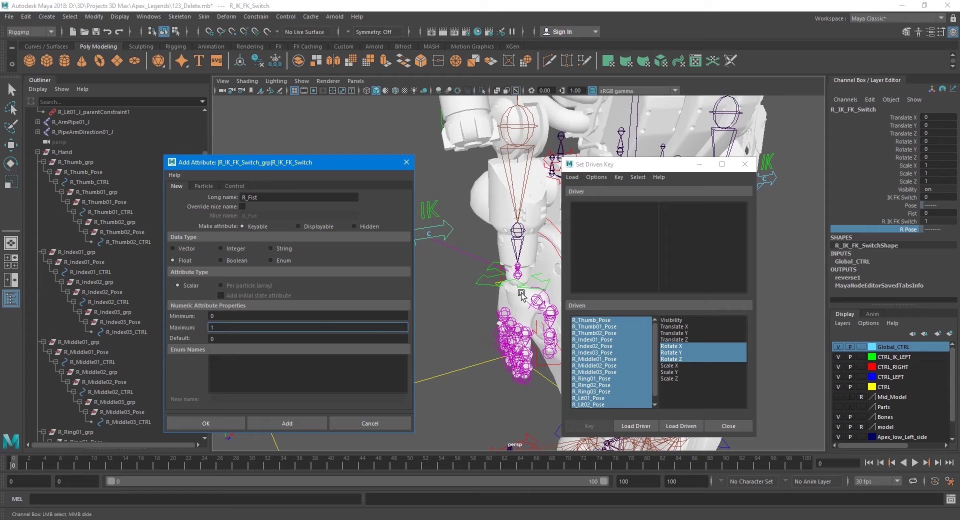
key(Tab)
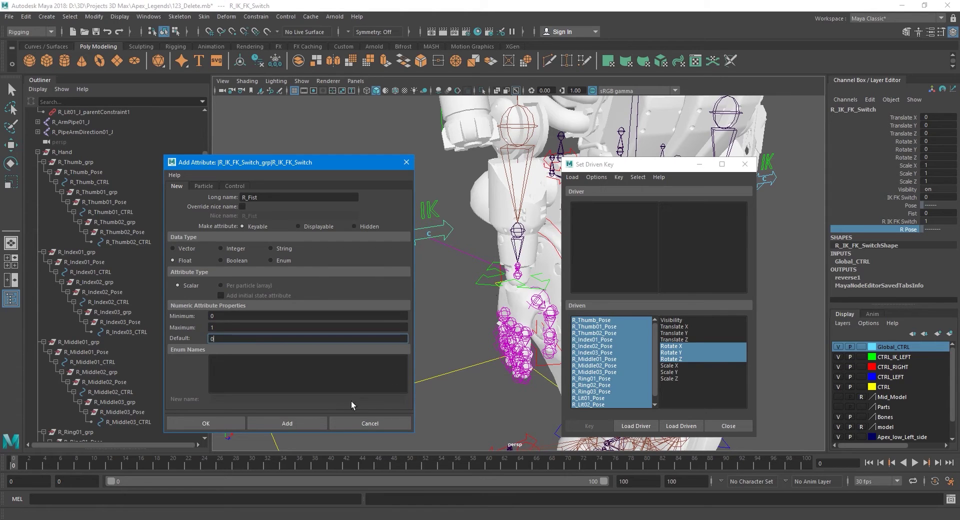
click(310, 424)
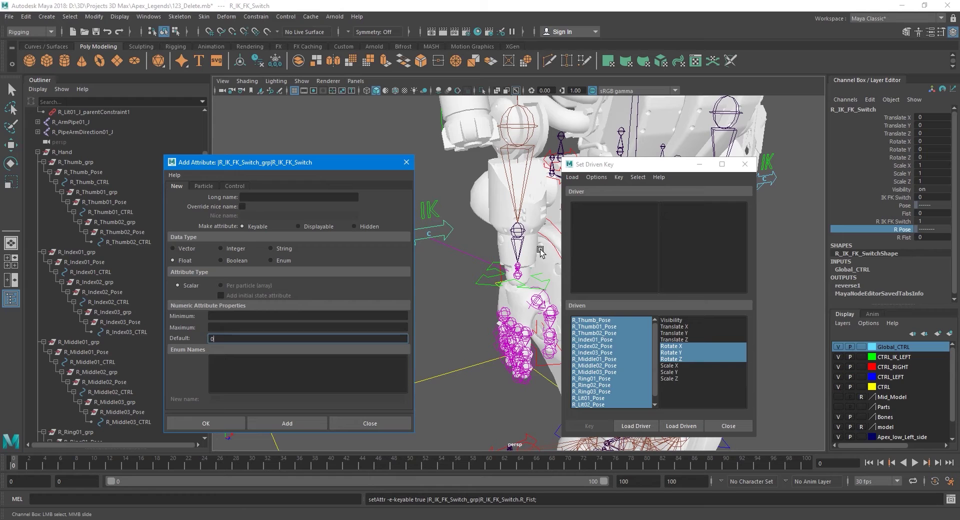
Step: Load R_IK_FK_Switch as the driver for the driven keys and close the Add Attribute dialog
alt+drag(539, 294, 488, 282)
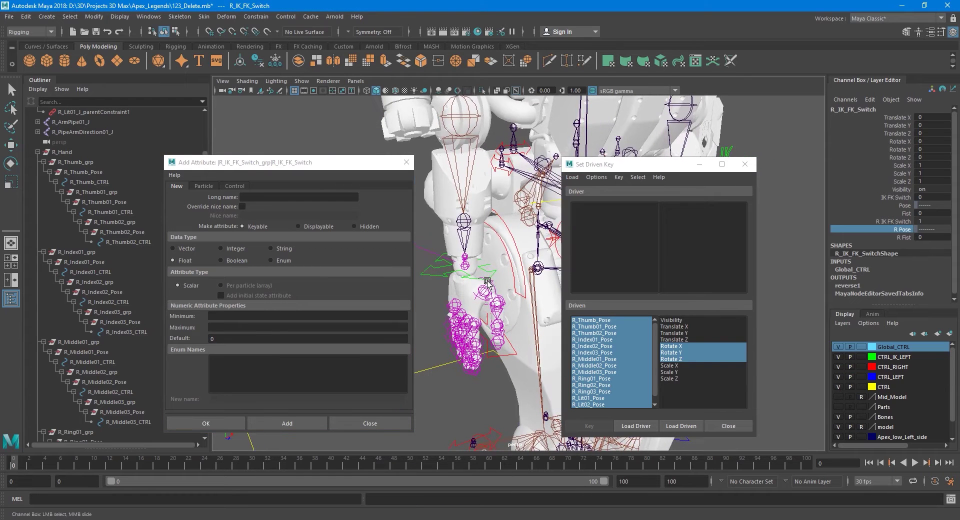
click(641, 426)
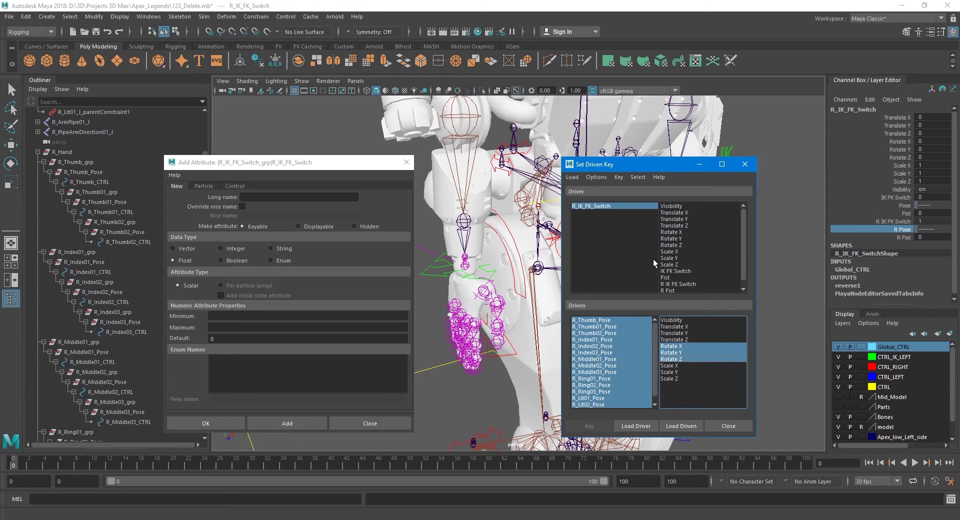
scroll(700, 247, down, 1)
click(405, 162)
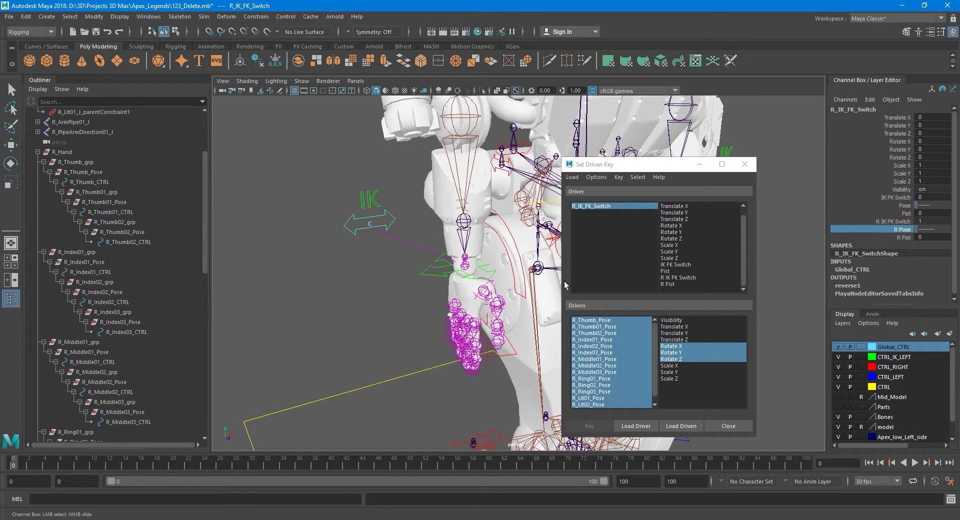
Step: Choose R Fist as the driver attribute and key the Pose groups' Rotate X, Y and Z at R Fist 0
click(696, 347)
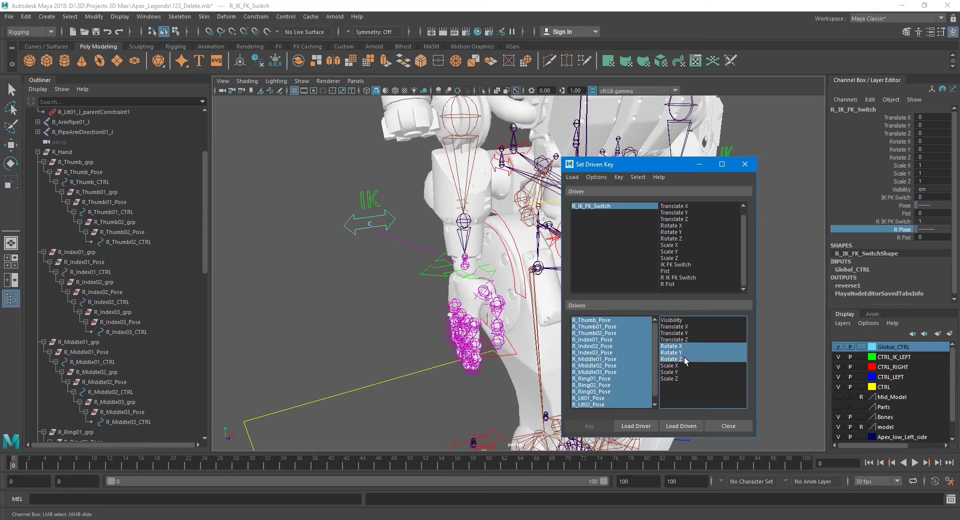
alt+middle_drag(481, 333, 459, 321)
scroll(460, 321, up, 2)
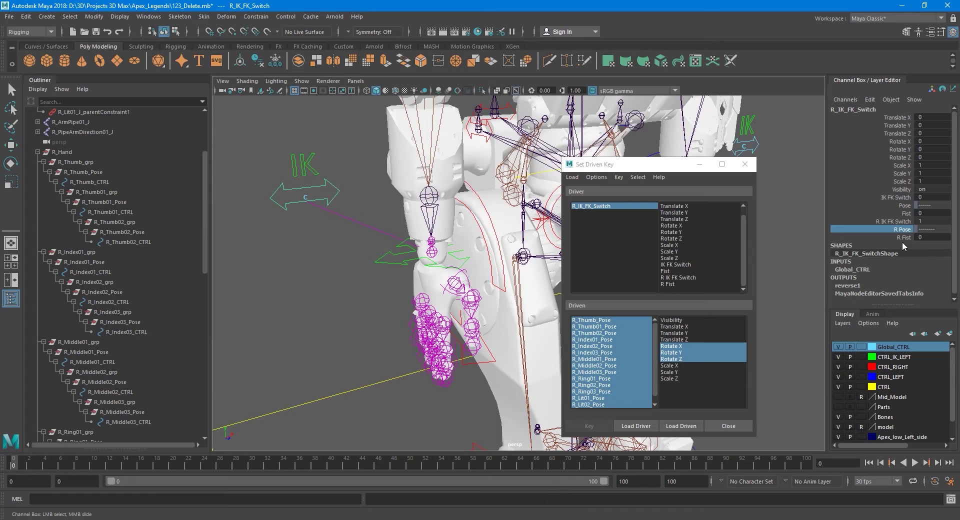
click(683, 283)
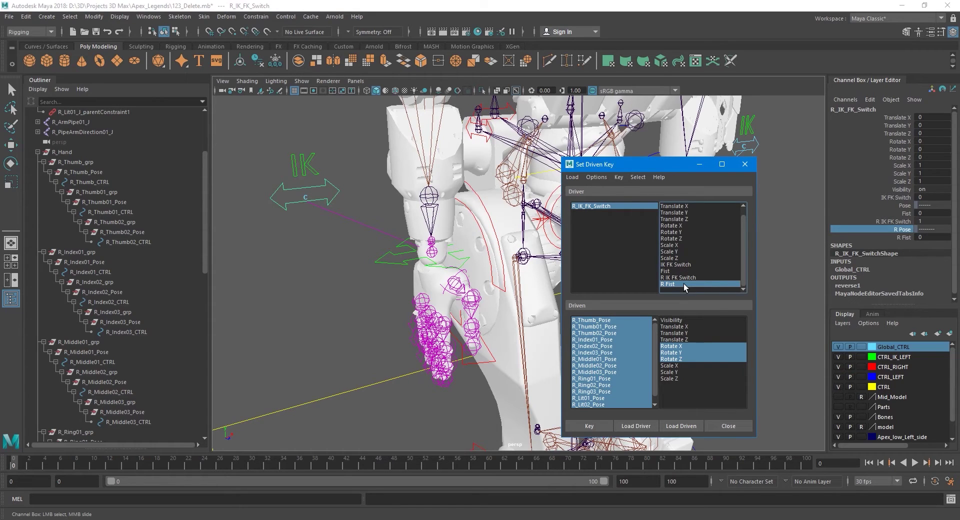
click(602, 427)
Step: Examine the rotation channels of R_Thumb_Pose, R_Thumb01_Pose and R_Thumb02_Pose and how they sit on the right thumb
click(99, 182)
click(95, 172)
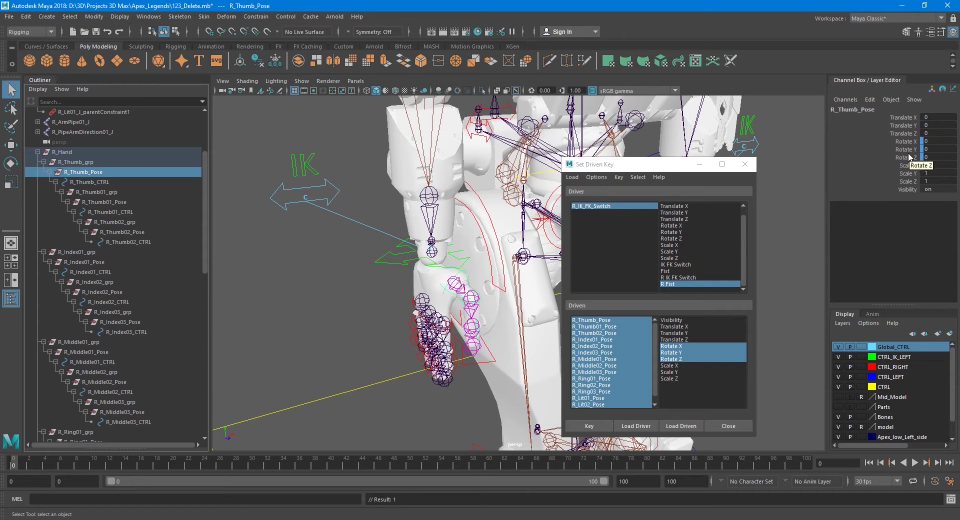
alt+middle_drag(474, 268, 451, 253)
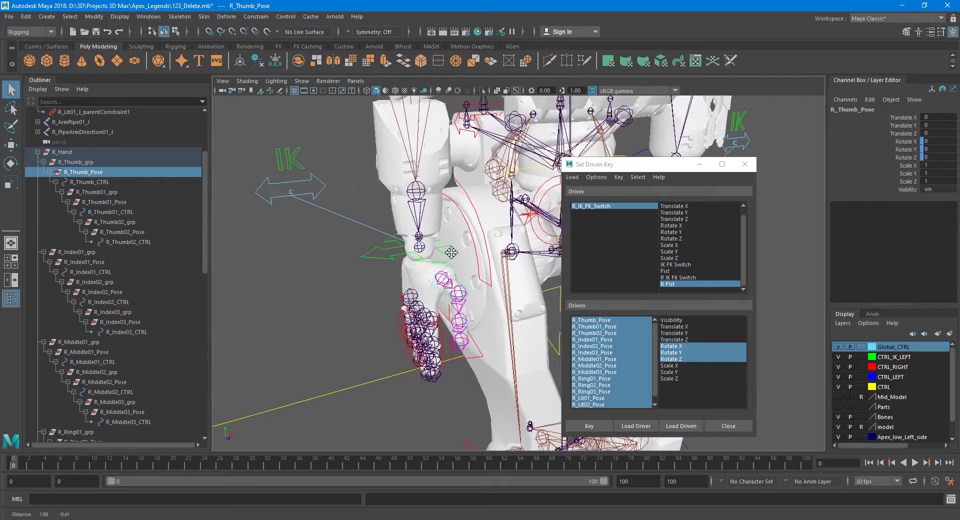
alt+drag(452, 253, 446, 258)
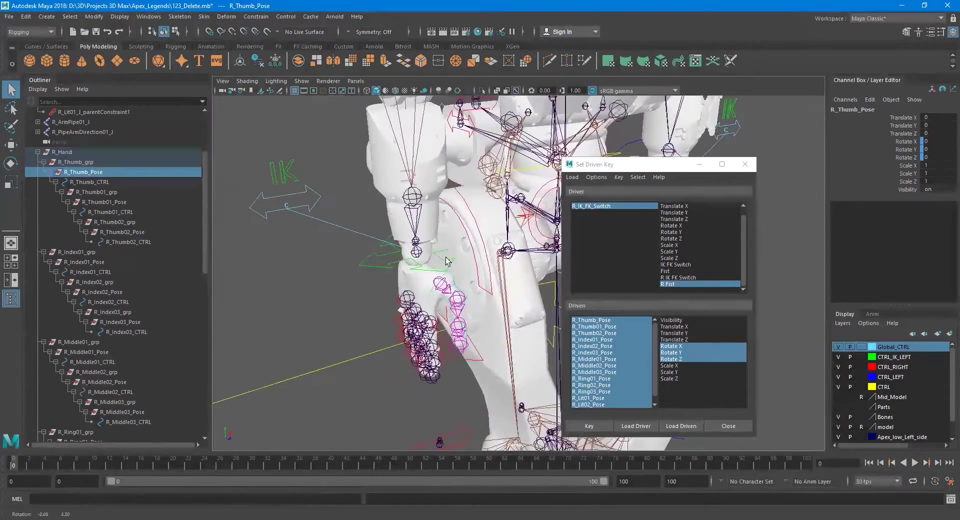
alt+middle_drag(443, 257, 472, 265)
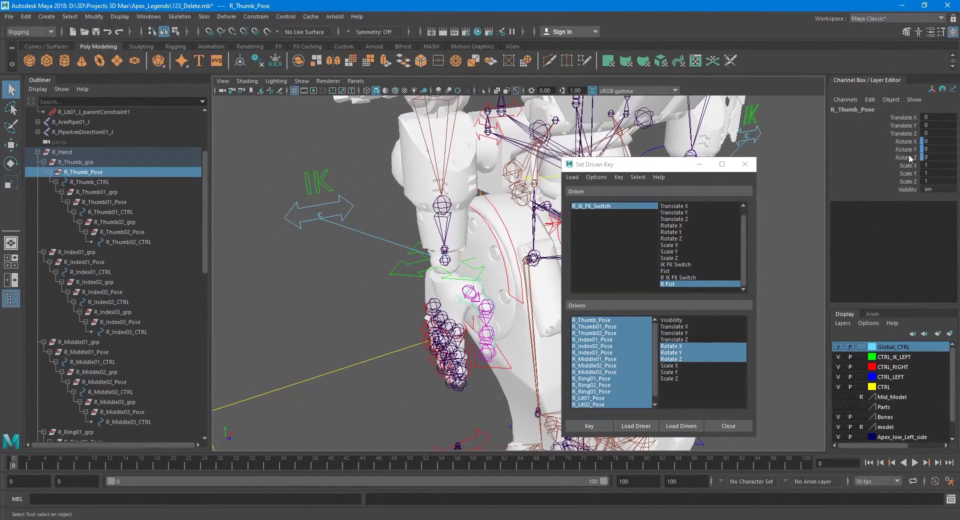
alt+drag(481, 270, 473, 265)
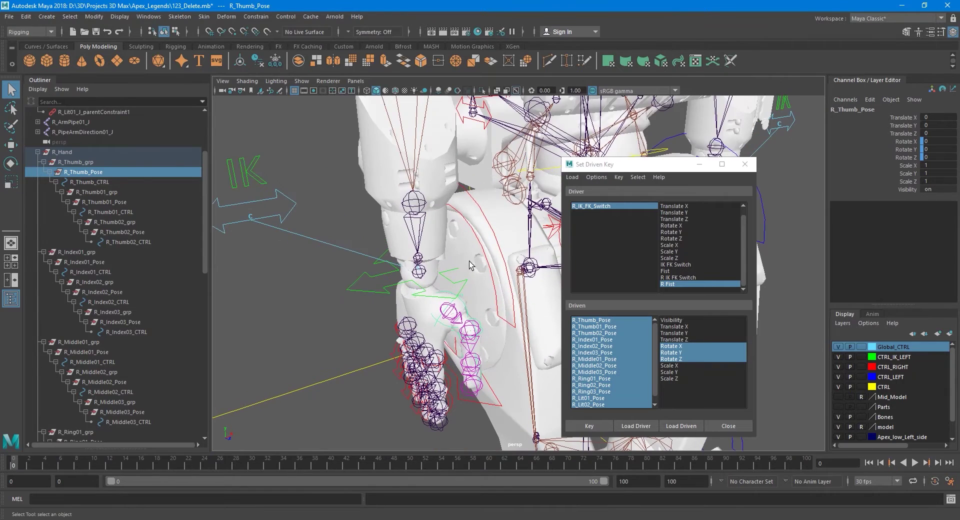
click(122, 202)
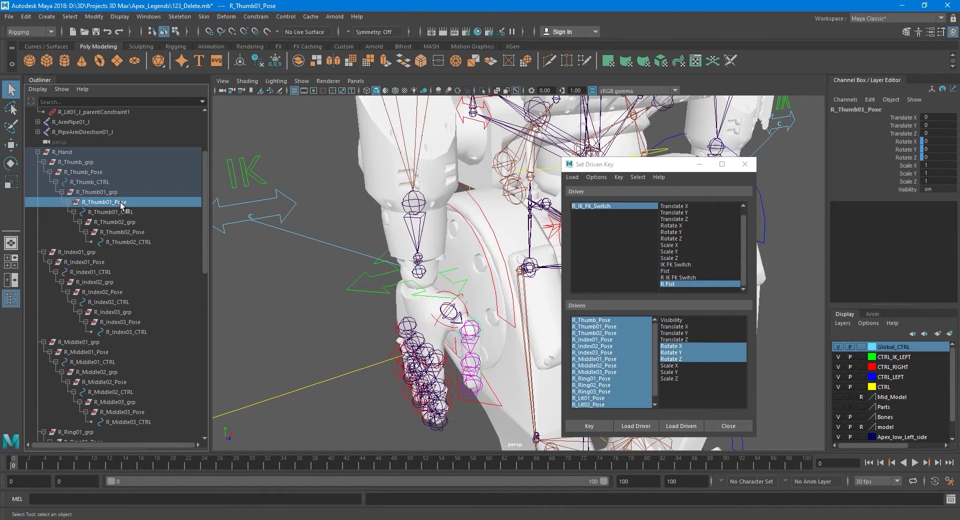
click(141, 232)
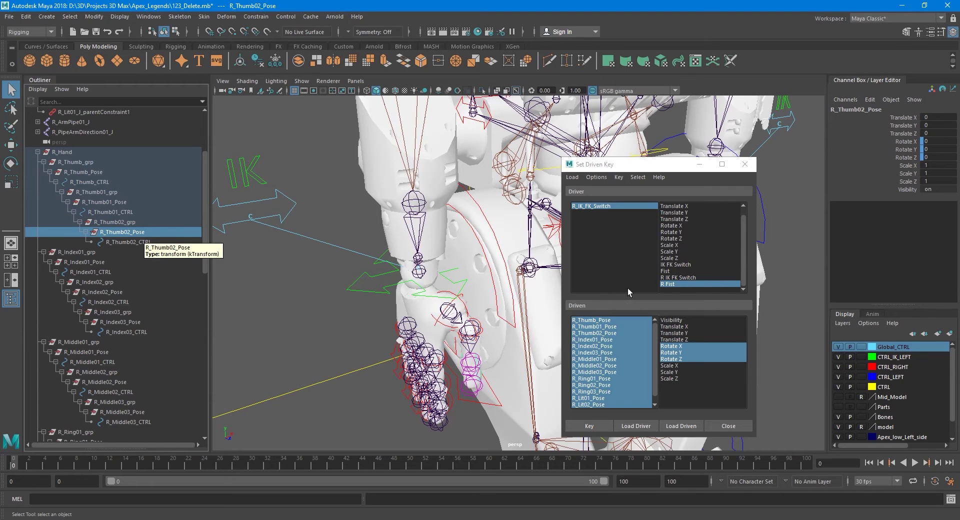
alt+middle_drag(496, 279, 510, 283)
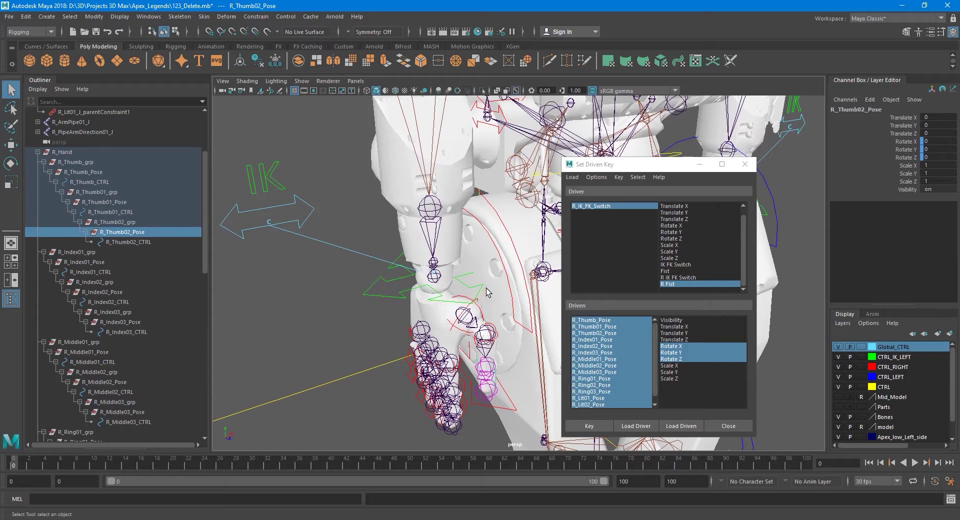
alt+drag(486, 288, 432, 285)
Step: Set the R Fist attribute of R_IK_FK_Switch to 1
click(299, 230)
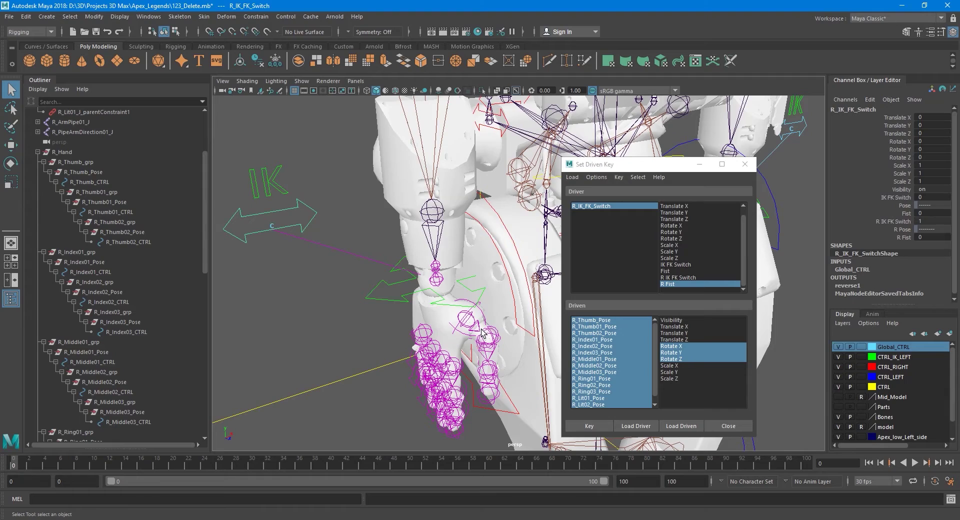
alt+drag(484, 335, 484, 345)
alt+drag(421, 338, 444, 314)
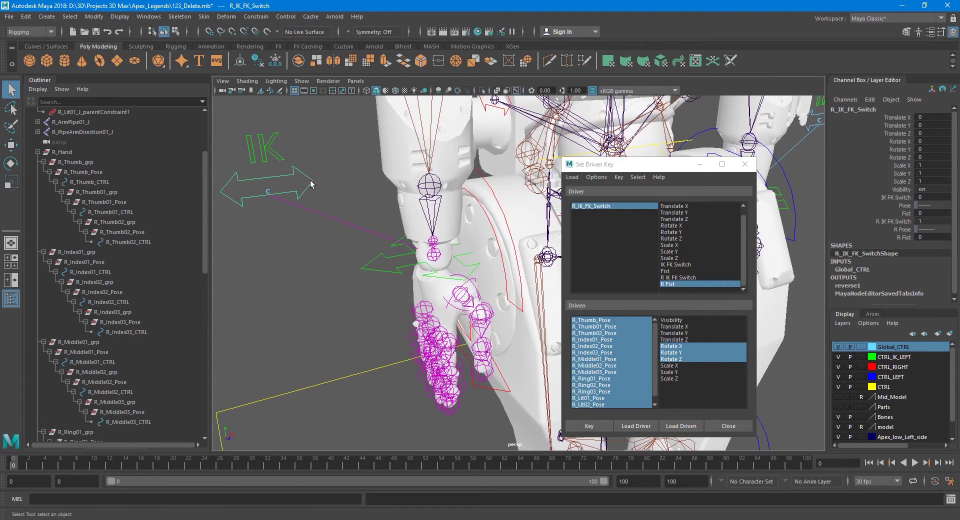
click(896, 238)
middle_drag(342, 210, 408, 210)
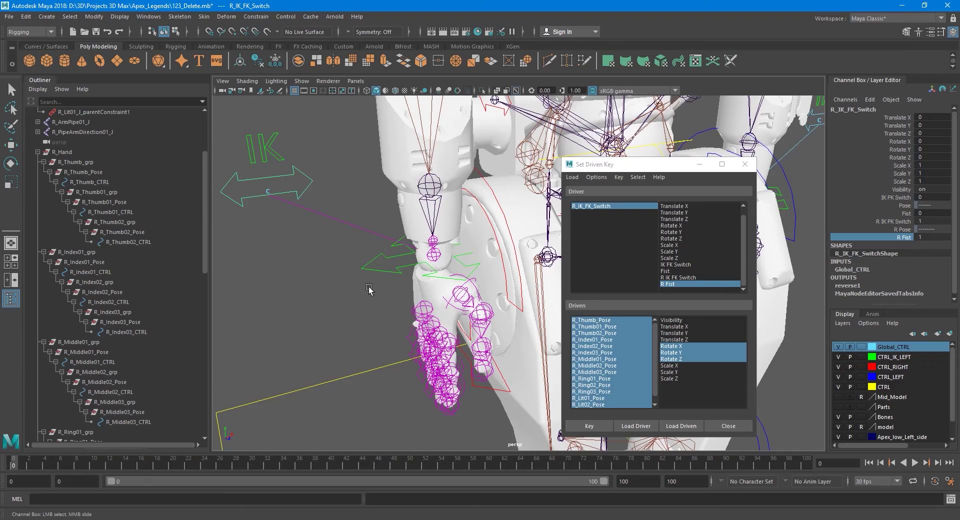
Step: Raise the Fist attribute on the left arm's IK_FK_Switch to curl the left hand into a fist
alt+middle_drag(409, 299, 378, 302)
alt+drag(476, 305, 401, 319)
alt+middle_drag(545, 282, 398, 295)
alt+drag(399, 296, 428, 300)
alt+middle_drag(427, 299, 420, 314)
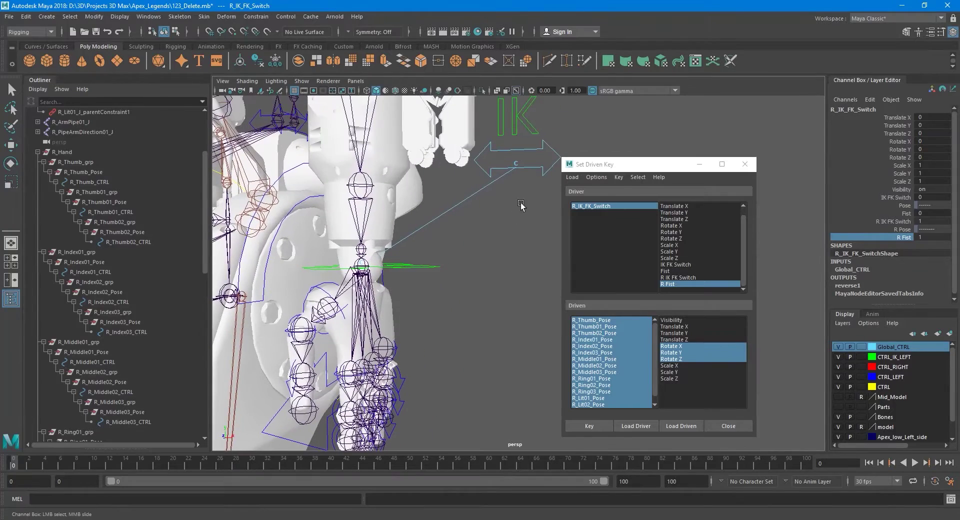
click(528, 167)
alt+drag(455, 280, 486, 188)
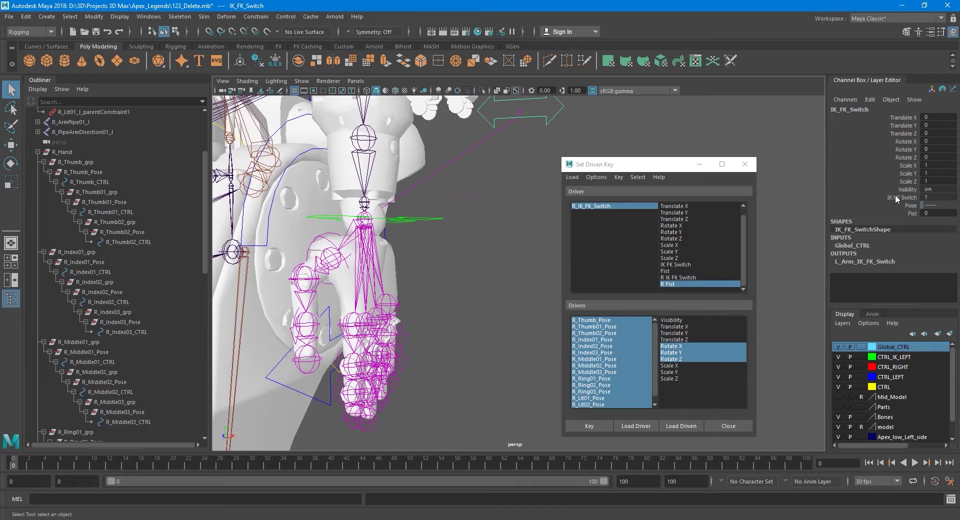
click(912, 214)
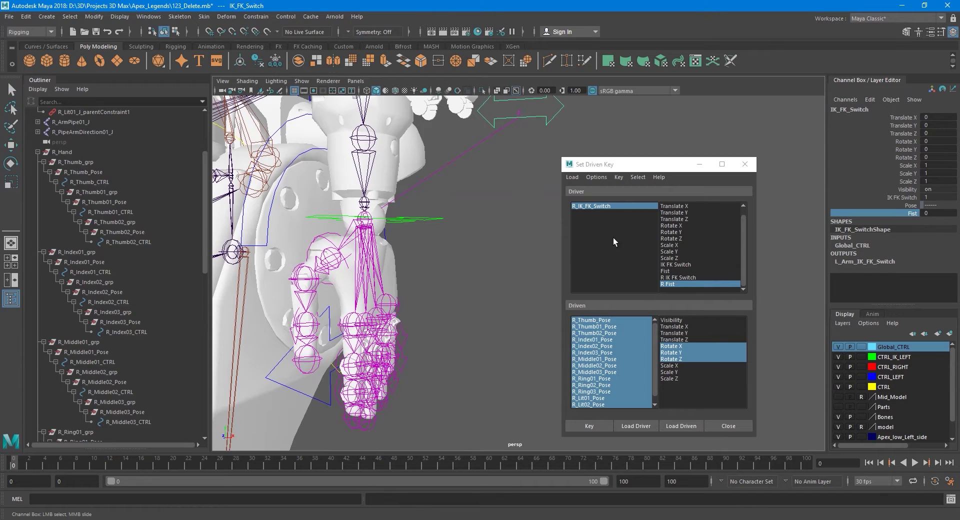
middle_drag(456, 233, 483, 233)
Step: Select the little finger's L_Lit01_CTRL on the closed left fist
alt+drag(483, 235, 475, 283)
scroll(494, 283, up, 6)
alt+middle_drag(487, 265, 489, 287)
scroll(486, 289, up, 4)
key(q)
click(471, 270)
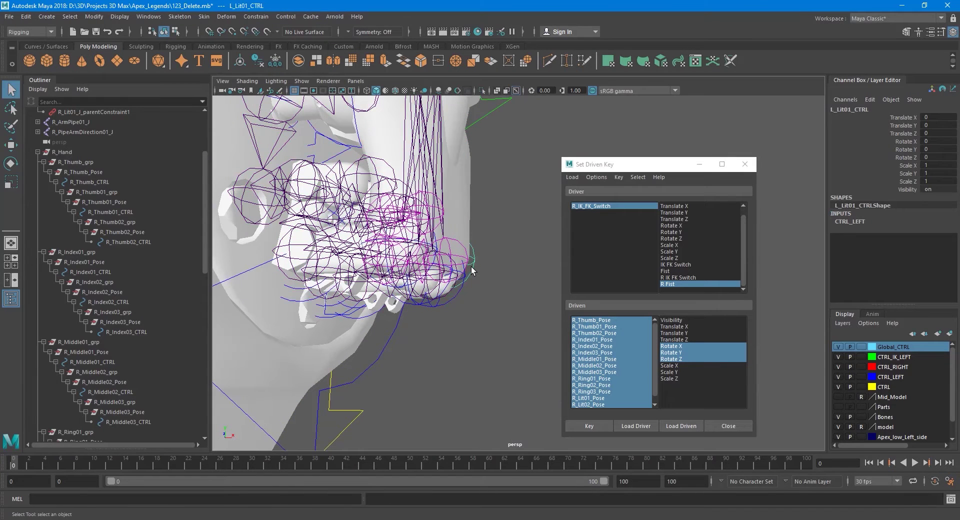
Step: Collapse the R_Hand, R_Shoulder03_J and R_Lit01_J hierarchies in the Outliner and expand Pathfinder
scroll(147, 267, up, 4)
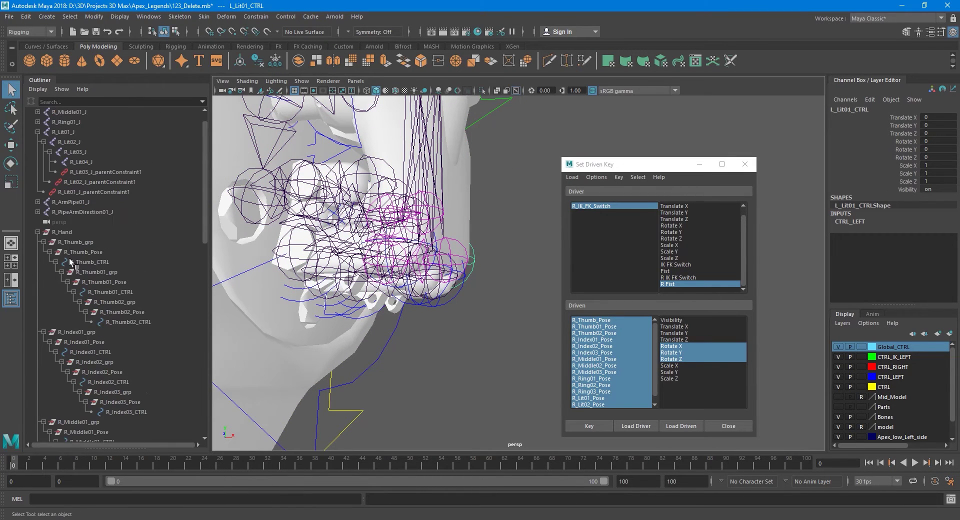
click(38, 232)
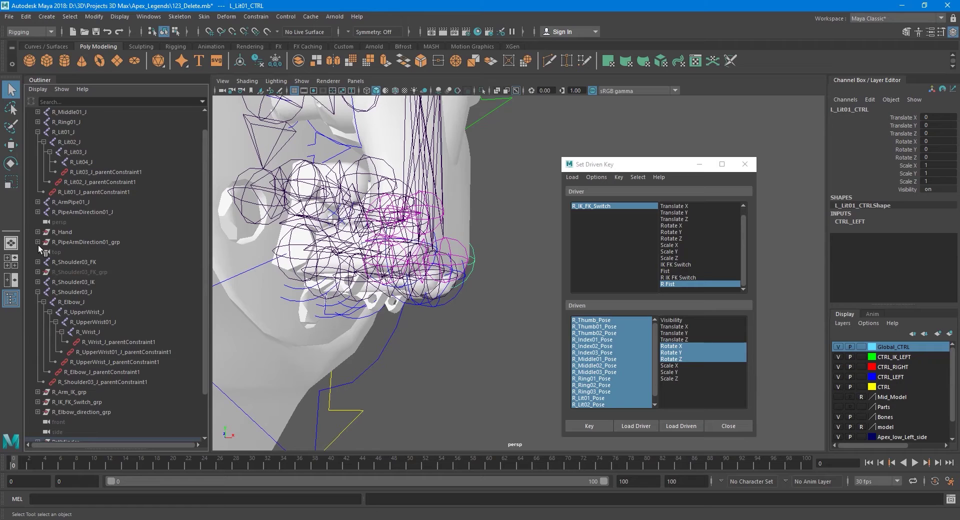
scroll(110, 267, down, 3)
click(37, 392)
scroll(117, 308, down, 1)
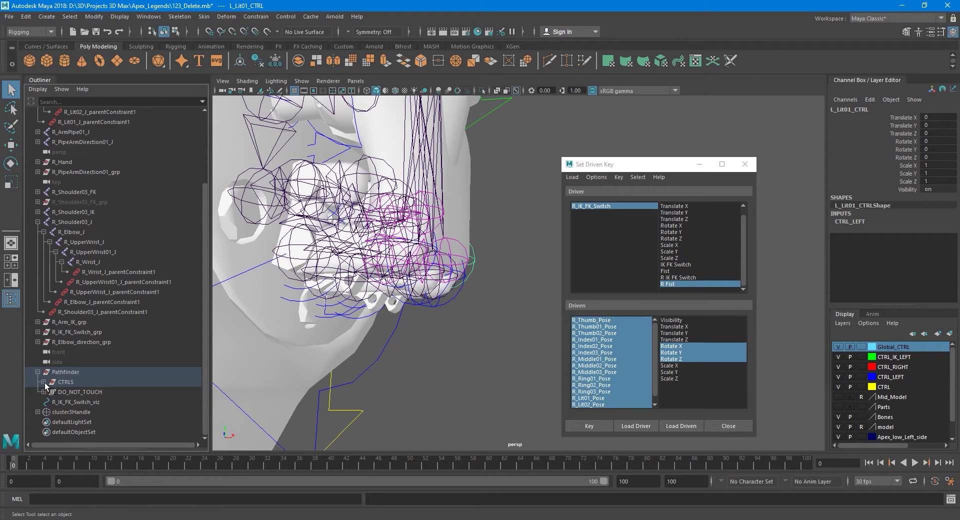
click(38, 222)
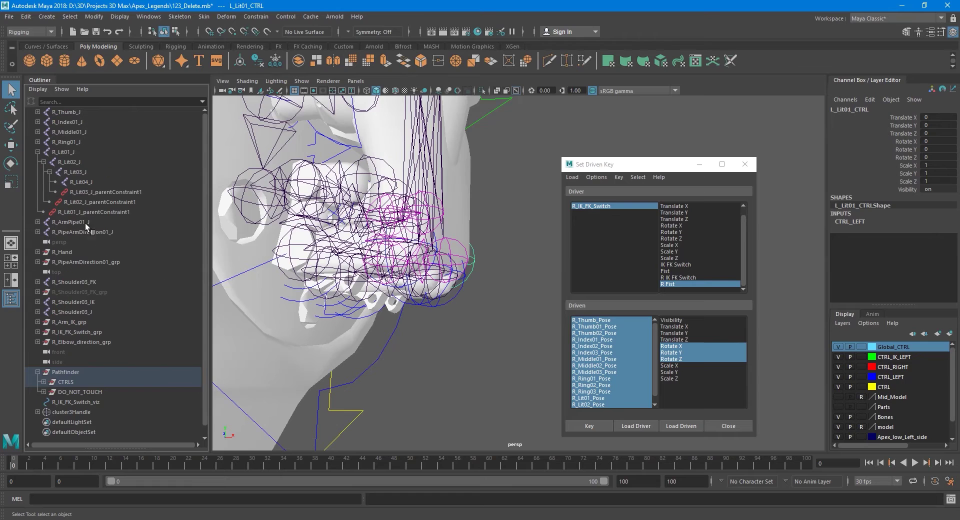
click(38, 151)
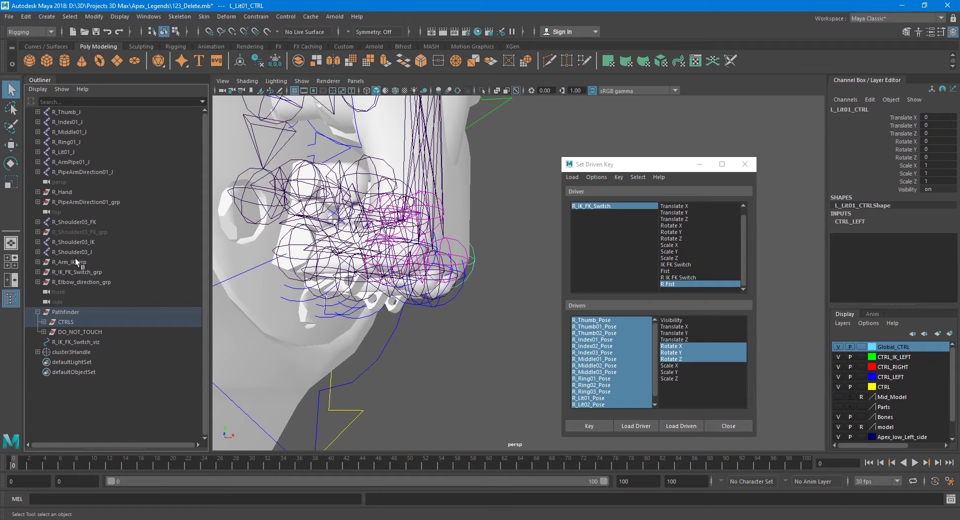
Step: Expand the CTRLS hierarchy through ROOT_CTRL, Skeleton_CTRL and Hip_CTRL down to the children of Spine02_CTRL
click(44, 322)
click(49, 332)
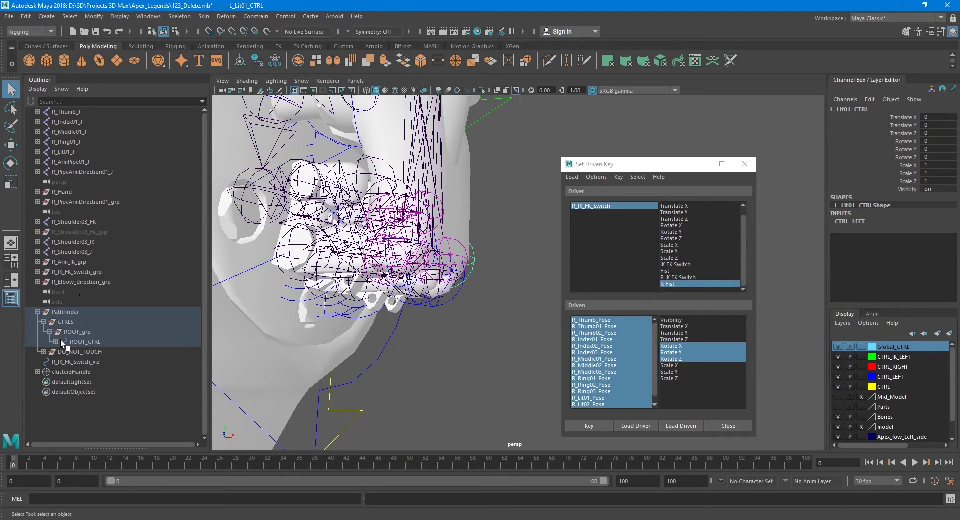
click(56, 342)
click(62, 362)
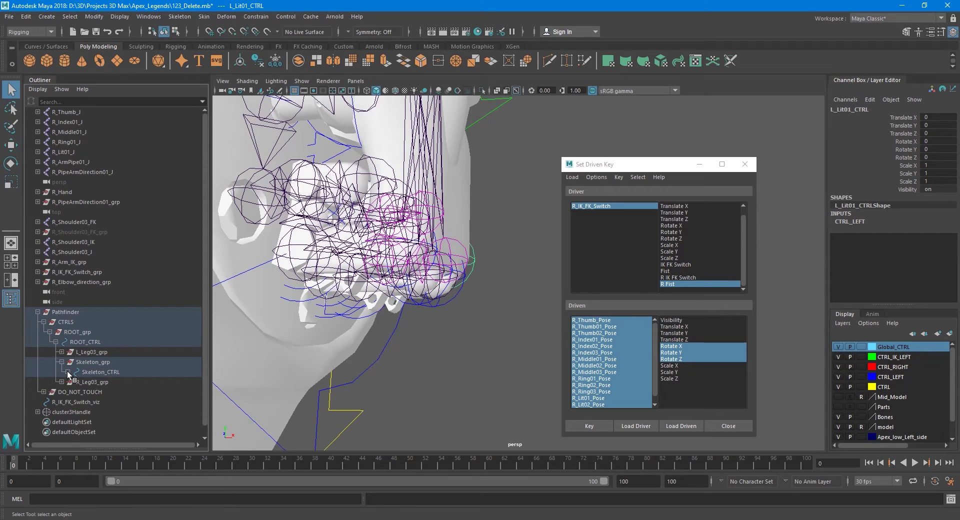
click(67, 372)
click(74, 383)
click(79, 392)
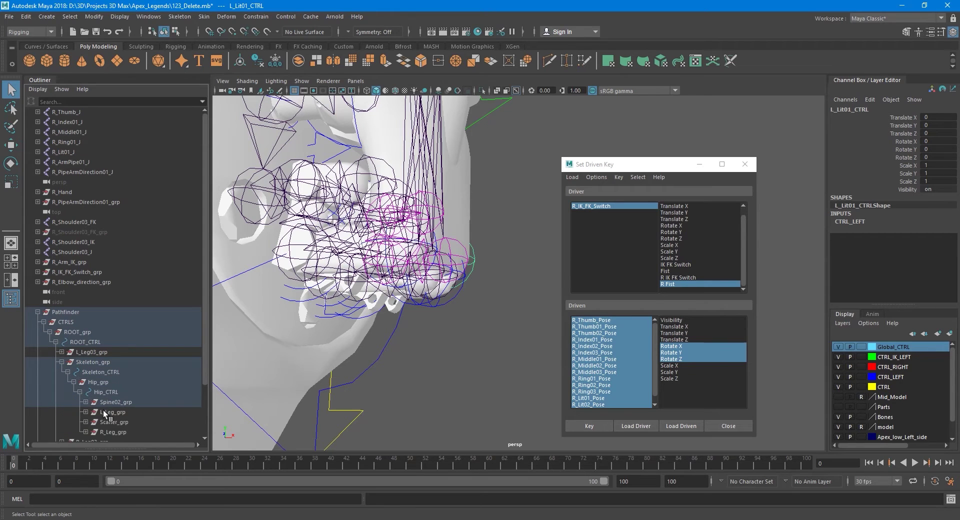
click(86, 402)
click(91, 412)
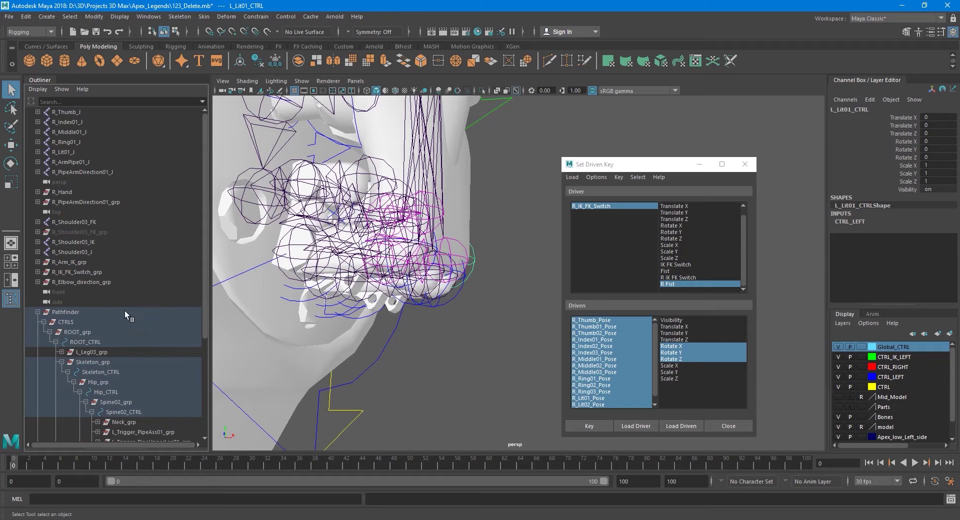
Step: Expand the left arm hierarchy from L_Shoulder01_grp through L_Shoulder02_CTRL down to the finger groups in L_hand
scroll(131, 325, down, 5)
click(98, 332)
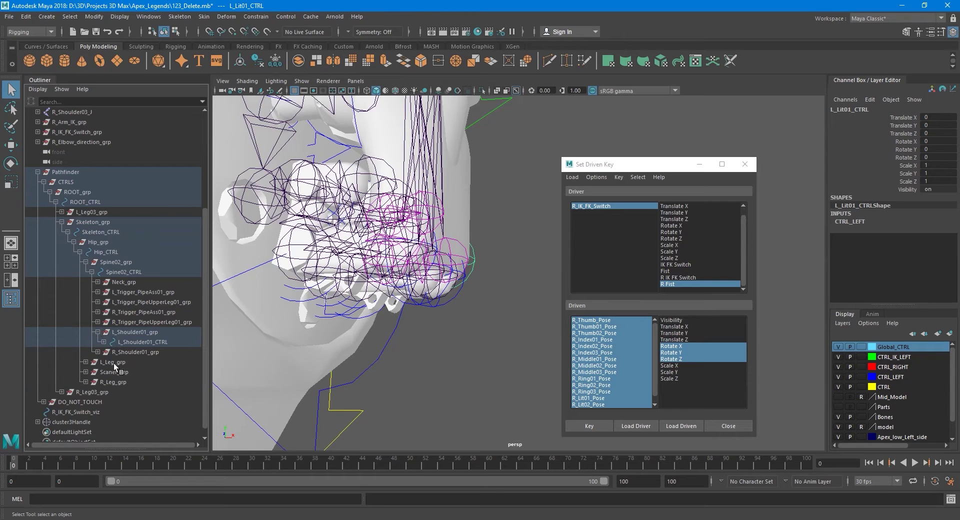
click(103, 342)
click(110, 353)
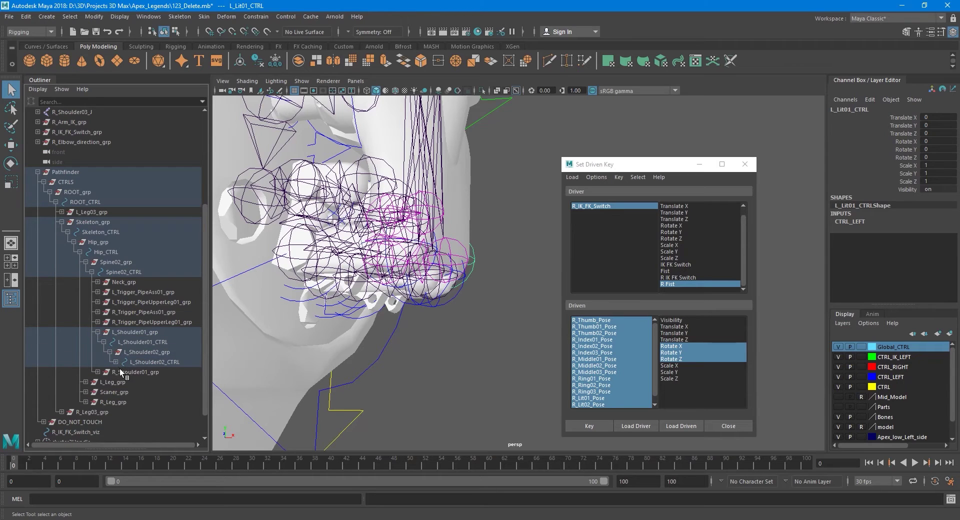
click(116, 362)
click(121, 422)
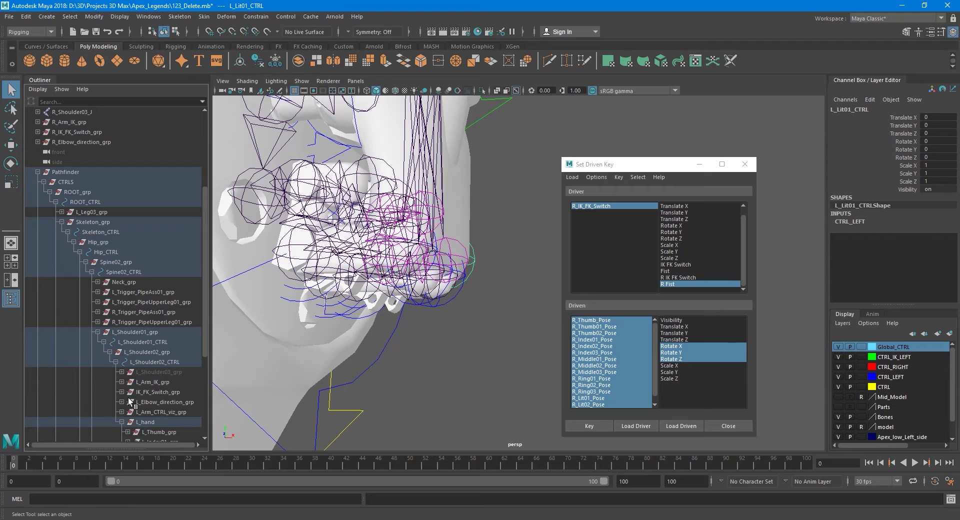
Step: Expand L_Lit01_grp and select L_Lit01_Pose to read its fist rotation values
scroll(151, 330, down, 5)
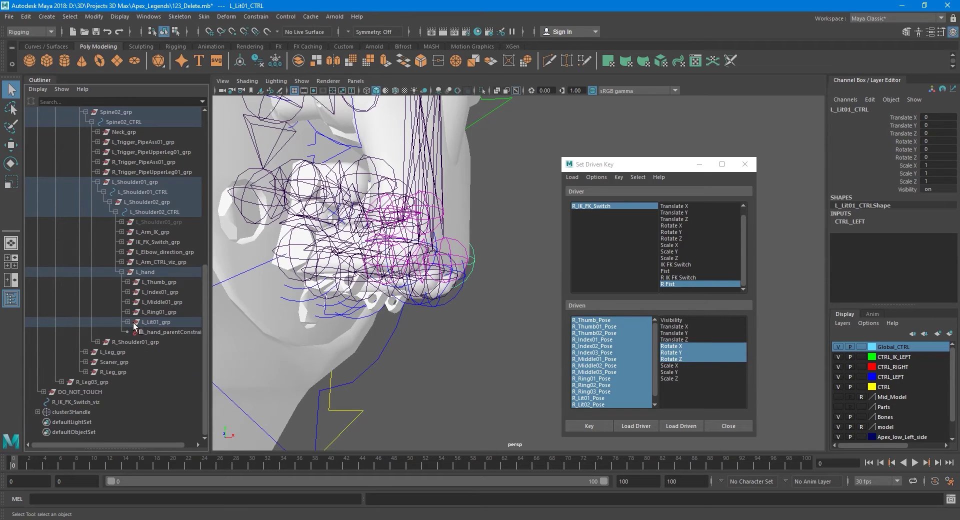
click(128, 322)
click(133, 332)
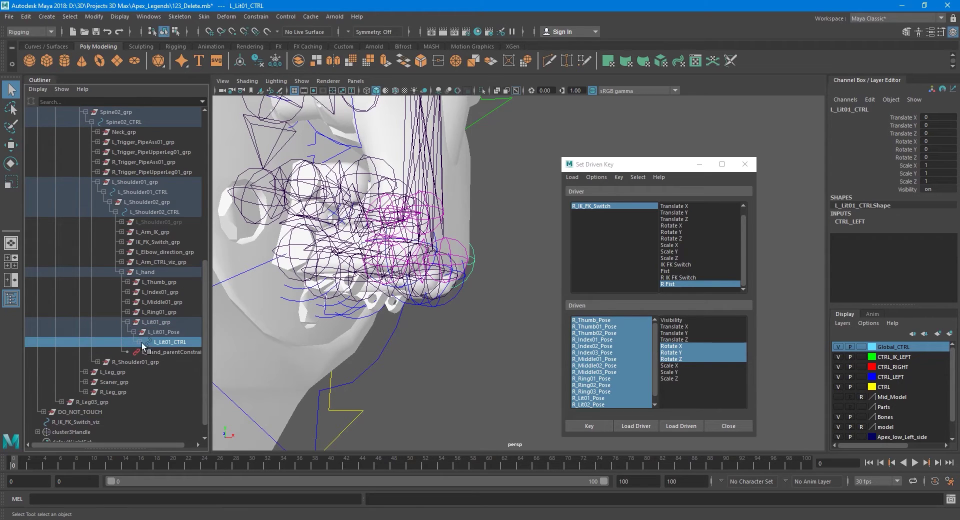
click(163, 333)
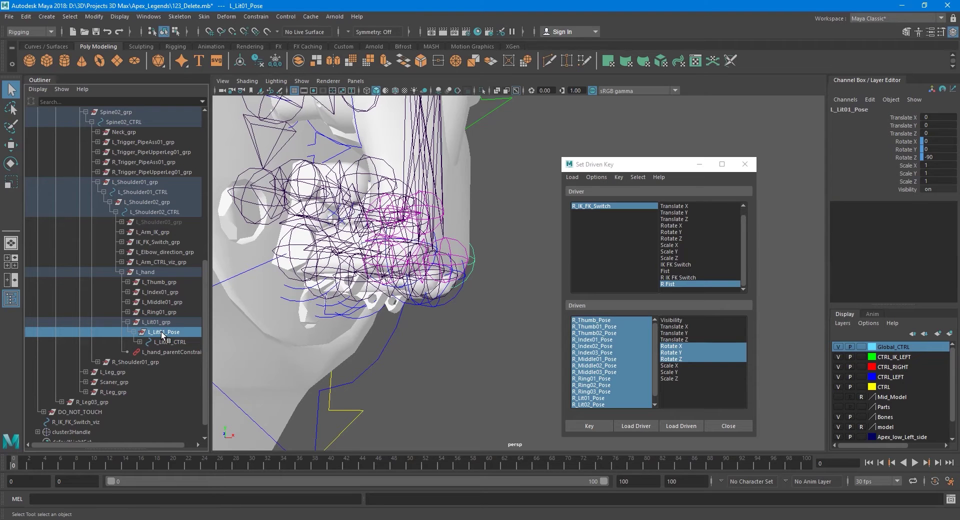
scroll(388, 270, down, 2)
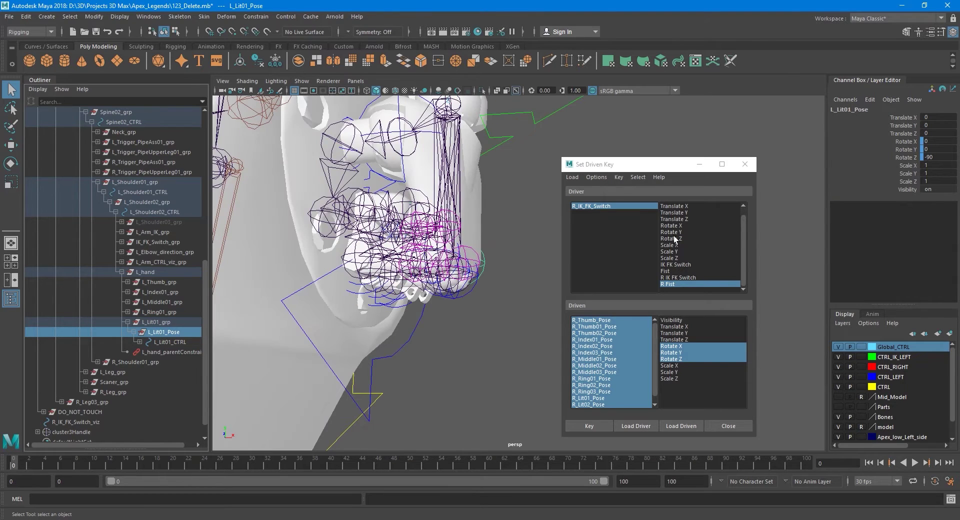
Step: Expand the left ring, middle, index and thumb groups and examine the fist rotations of L_Thumb_Pose and L_Index01_Pose
click(128, 313)
click(128, 302)
click(128, 292)
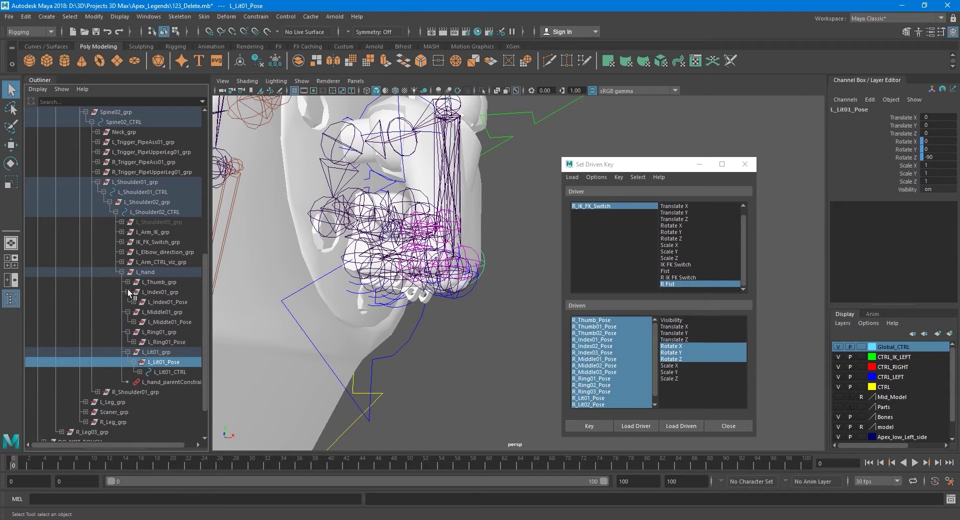
click(128, 282)
click(155, 292)
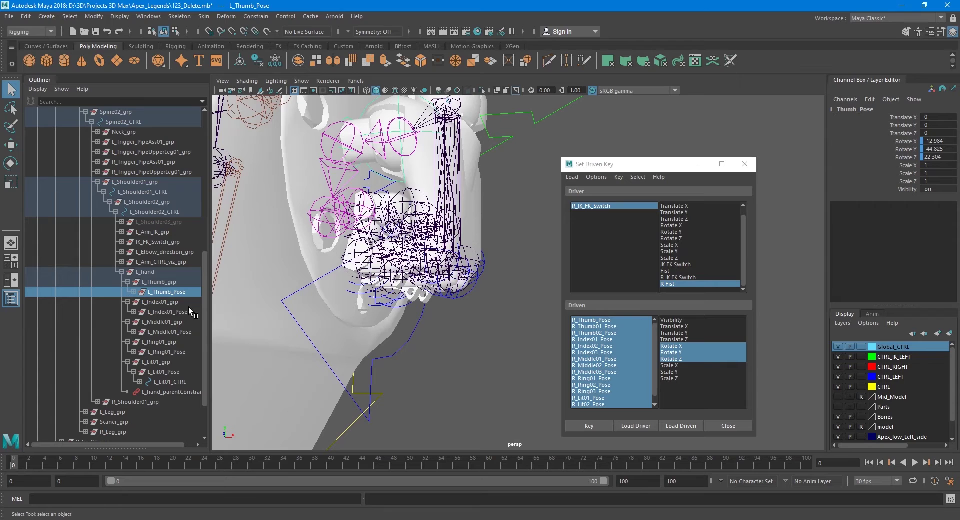
click(162, 313)
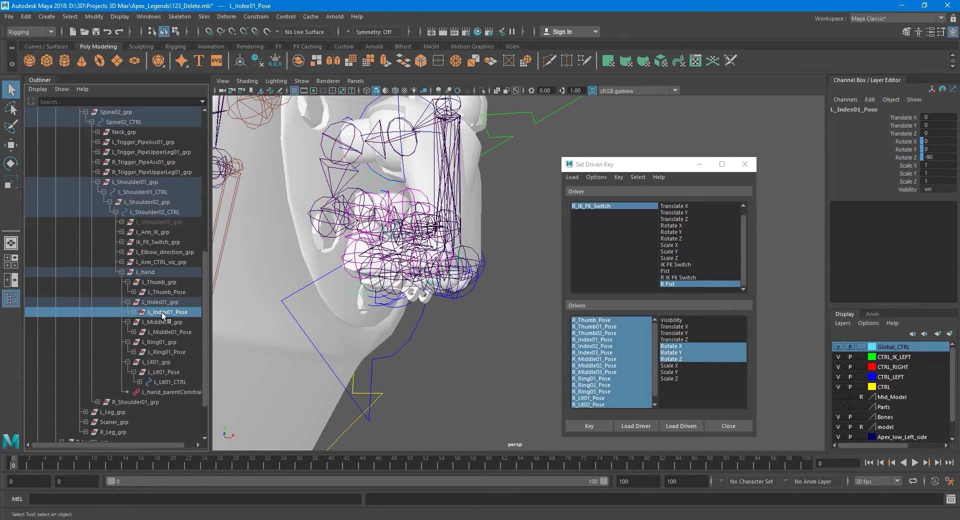
alt+drag(437, 312, 453, 291)
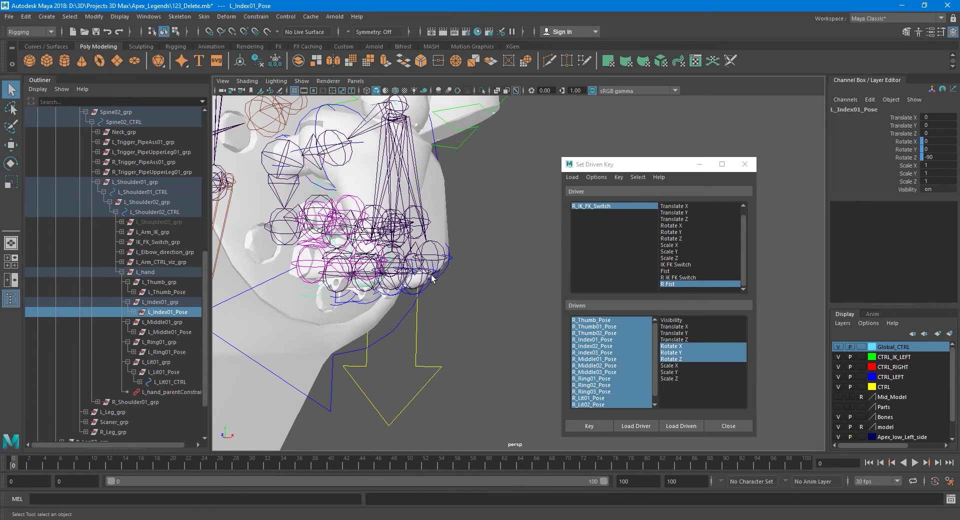
Step: Check the Rotate Z value of L_Index01_Pose and examine the right hand's fingers in the viewport
click(943, 158)
alt+drag(449, 307, 449, 304)
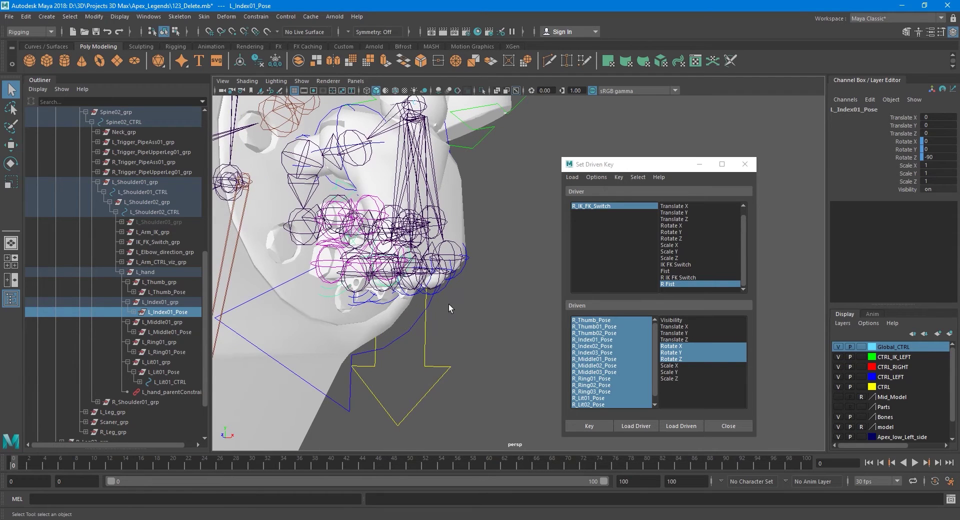
double_click(939, 157)
alt+drag(529, 238, 500, 257)
scroll(471, 263, down, 6)
alt+drag(380, 268, 440, 266)
alt+drag(320, 260, 379, 258)
alt+middle_drag(320, 268, 385, 266)
scroll(386, 266, up, 6)
alt+middle_drag(270, 270, 438, 262)
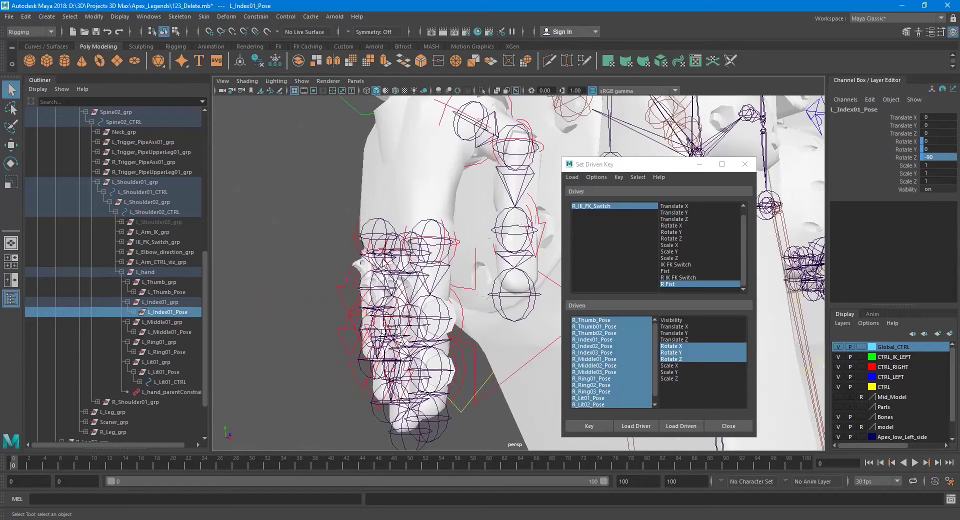
Step: Collapse the Pathfinder hierarchy, then fully expand R_Hand with the children of R_Thumb_Pose collapsed
scroll(168, 288, up, 10)
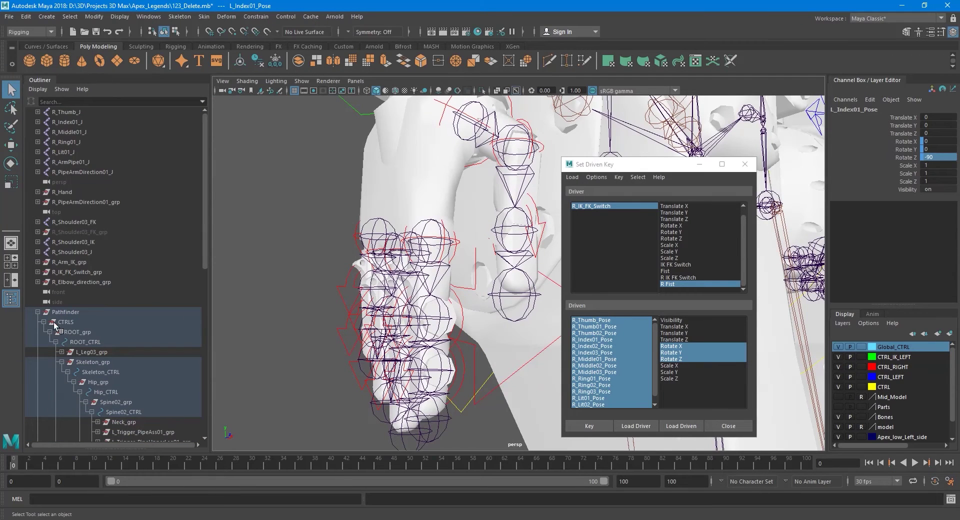
click(37, 312)
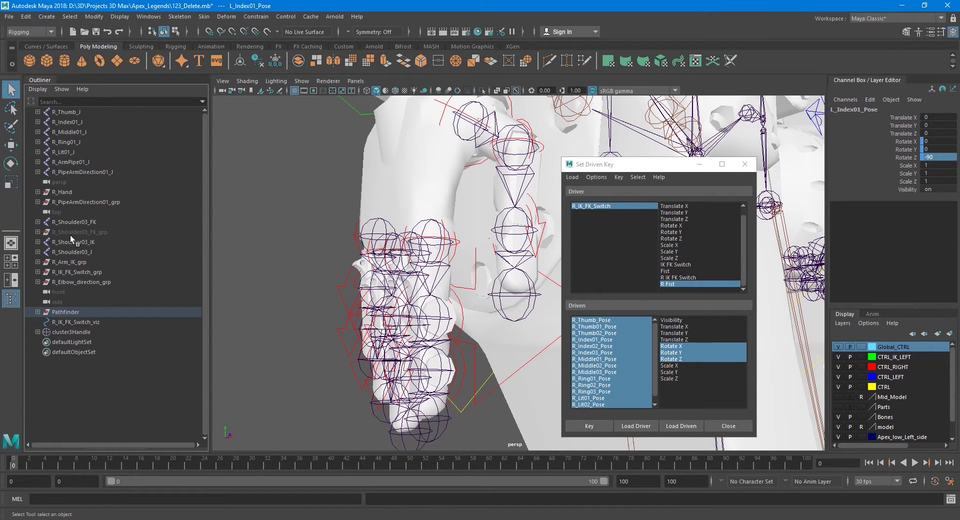
shift+click(38, 192)
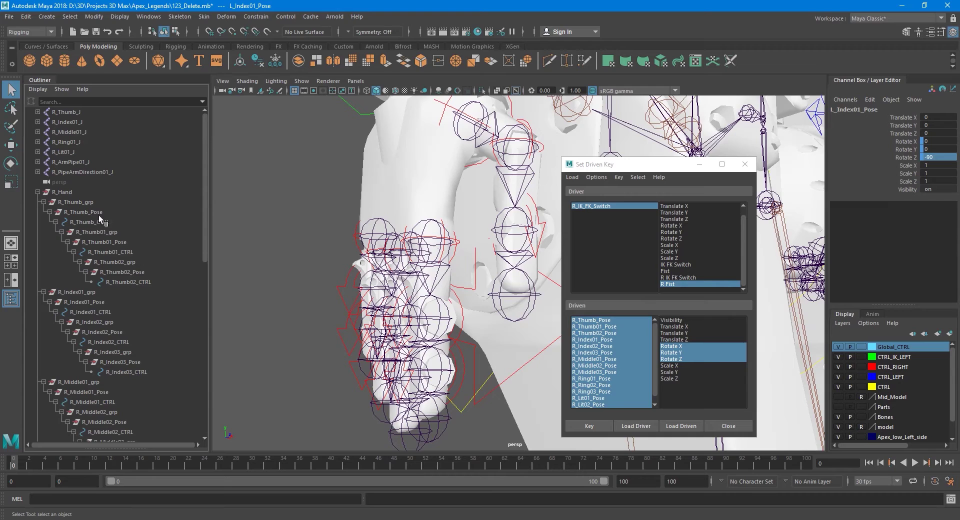
click(50, 213)
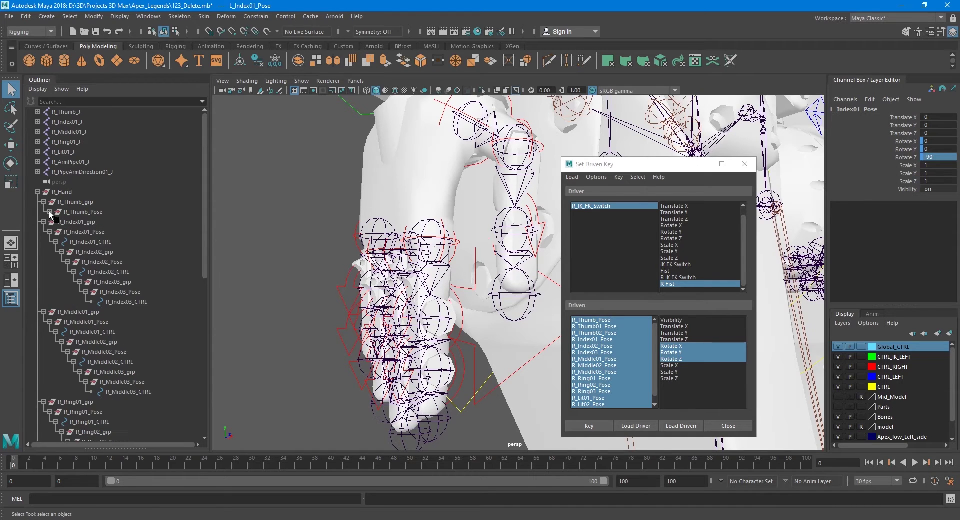
Step: Set Rotate Z of R_Index01_Pose to -90 to curl the base of the right index finger
click(84, 232)
mouse_move(415, 280)
alt+mouse_down()
mouse_move(450, 299)
mouse_move(416, 302)
mouse_move(411, 291)
alt+mouse_up()
double_click(941, 158)
text(-90)
key(Return)
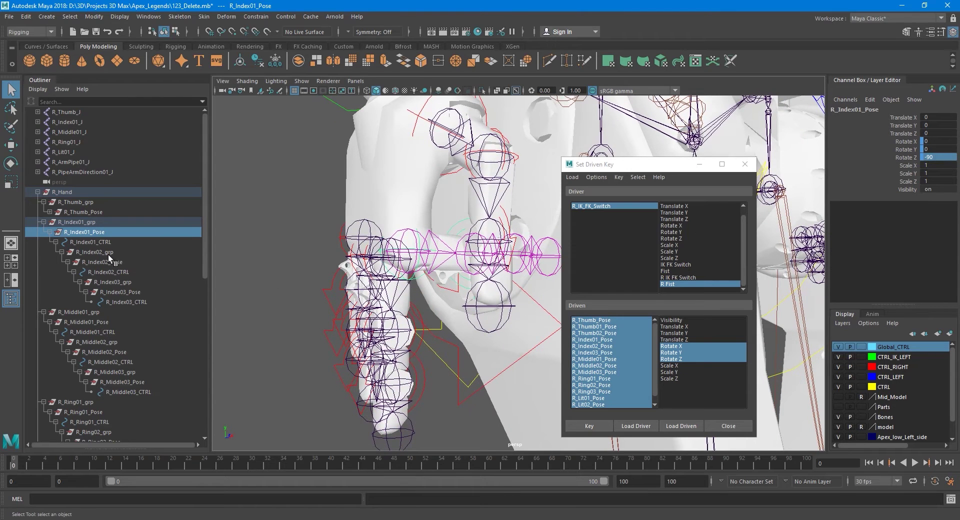
Step: Set Rotate Z to -90 on both R_Middle01_Pose and R_Ring01_Pose
click(86, 322)
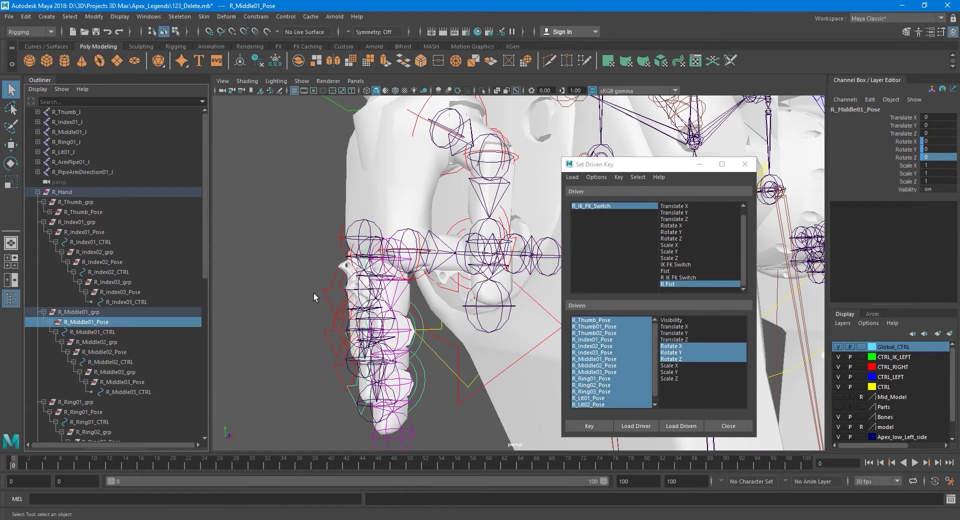
double_click(936, 159)
key(Return)
scroll(92, 308, down, 3)
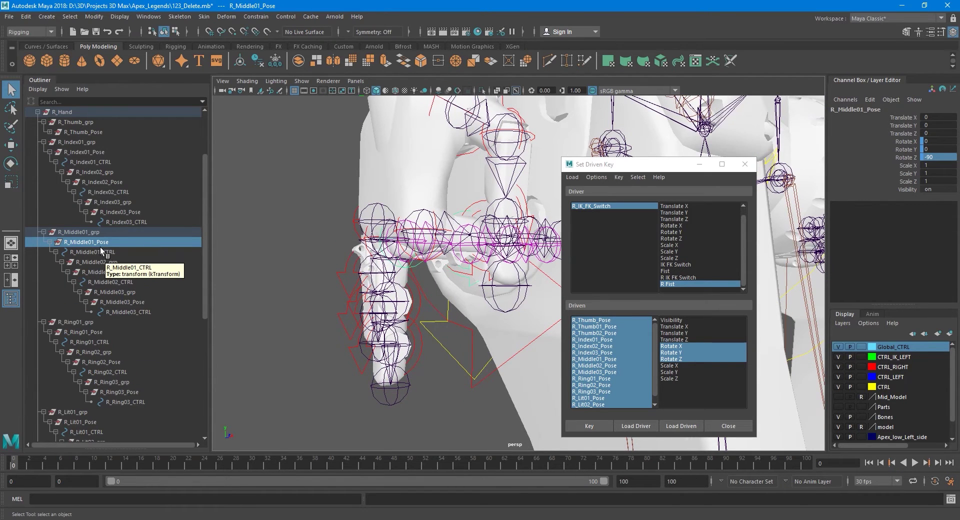
click(103, 332)
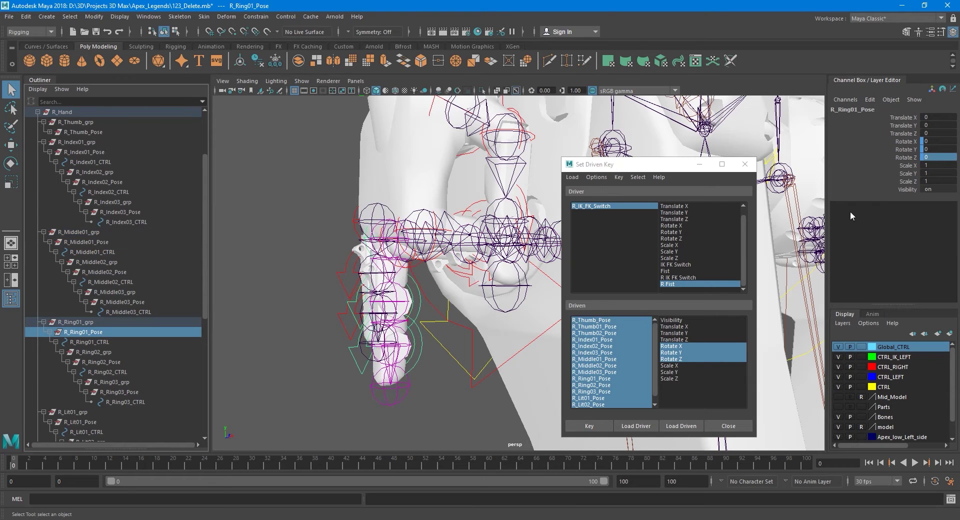
click(940, 158)
key(Return)
scroll(124, 319, down, 3)
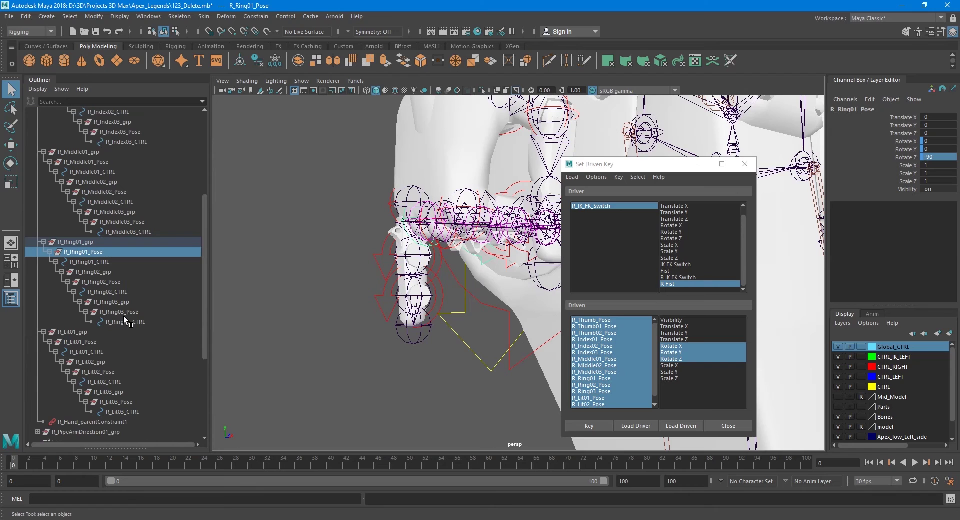
Step: Set Rotate Z of R_Lit01_Pose to -90 to curl the base of the right little finger
click(97, 344)
click(939, 158)
text(-90)
key(Return)
Step: Select L_Lit01_CTRL on the left hand's little finger and expand the Pathfinder hierarchy
alt+drag(525, 268, 382, 291)
scroll(323, 248, down, 4)
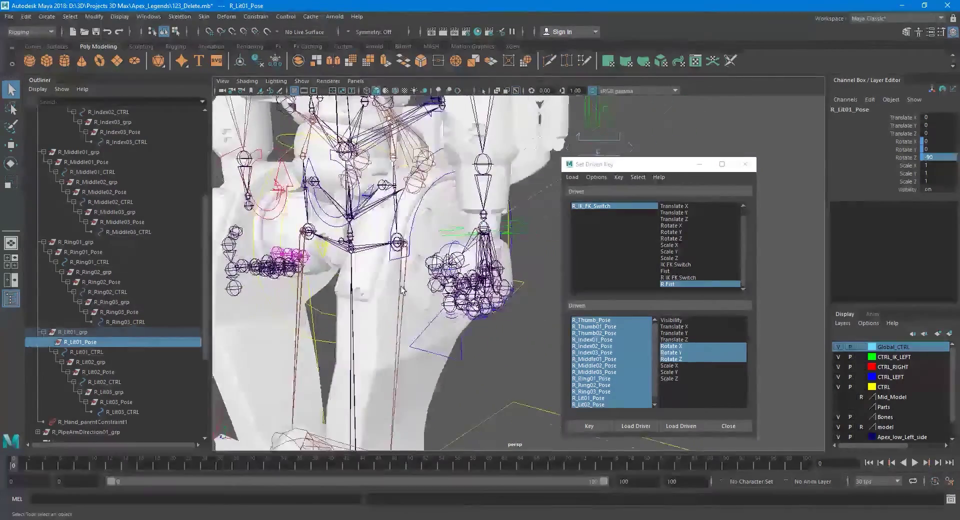
alt+right_drag(381, 287, 481, 304)
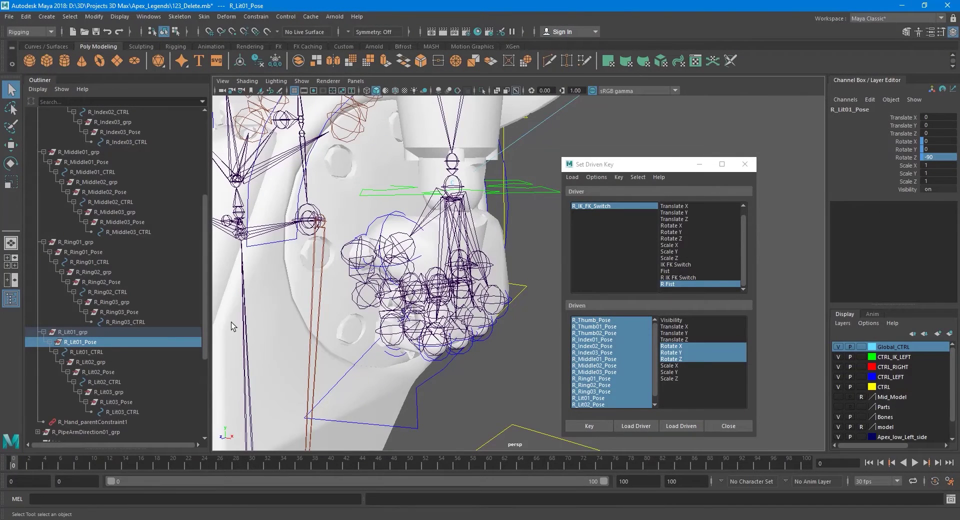
alt+middle_drag(453, 324, 464, 292)
scroll(163, 320, down, 5)
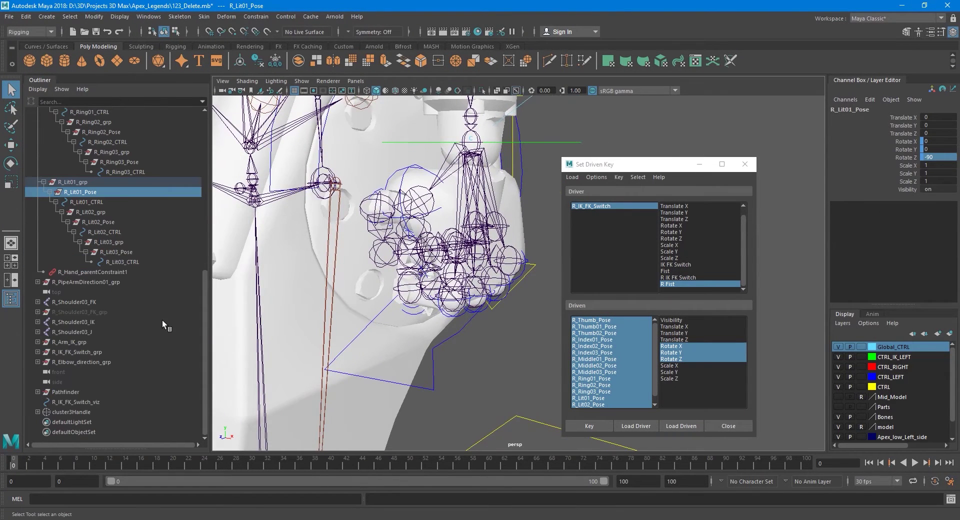
click(527, 267)
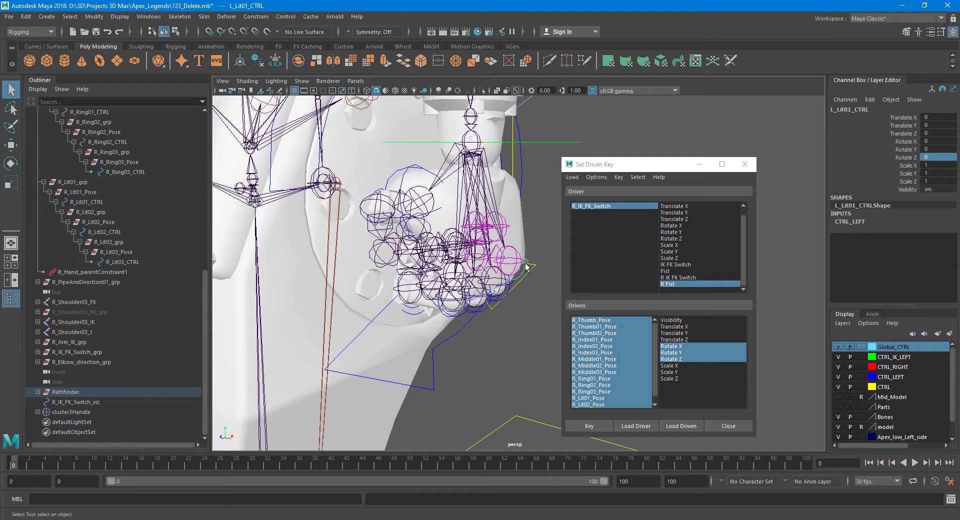
click(38, 392)
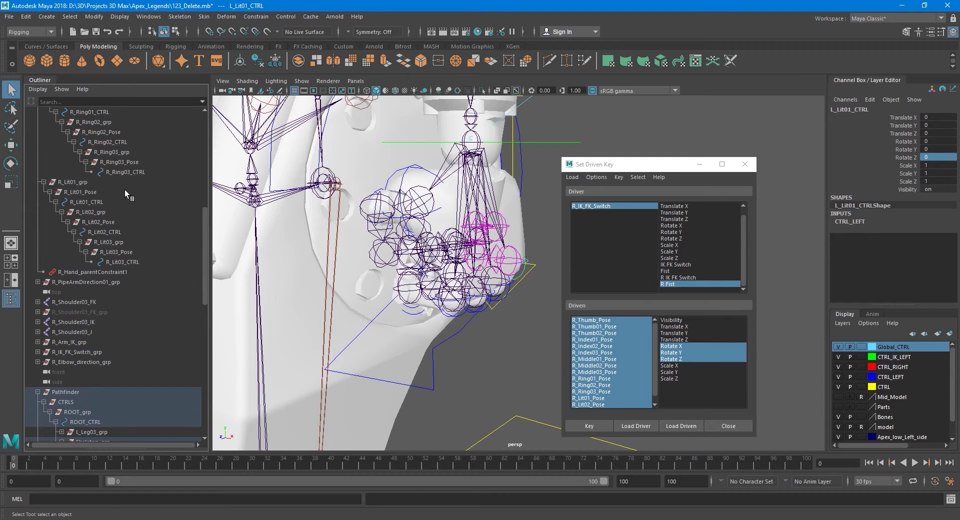
Step: Expand the left ring, middle, index and thumb Pose groups through their controls to the next joint groups
scroll(115, 235, down, 15)
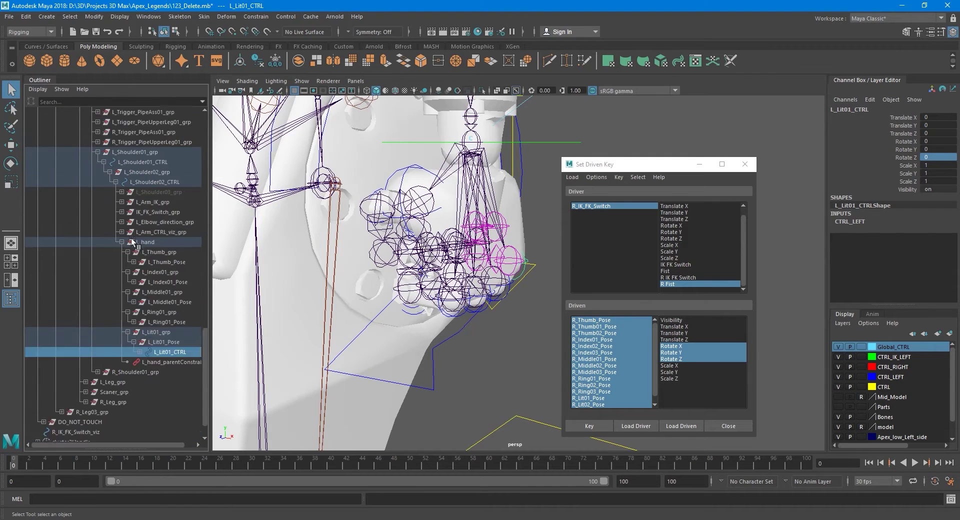
click(140, 322)
click(134, 292)
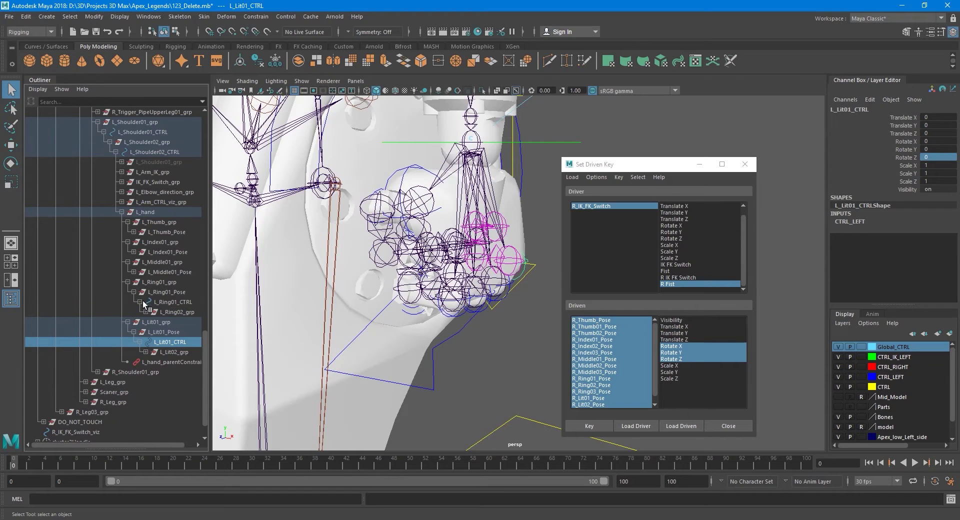
click(134, 273)
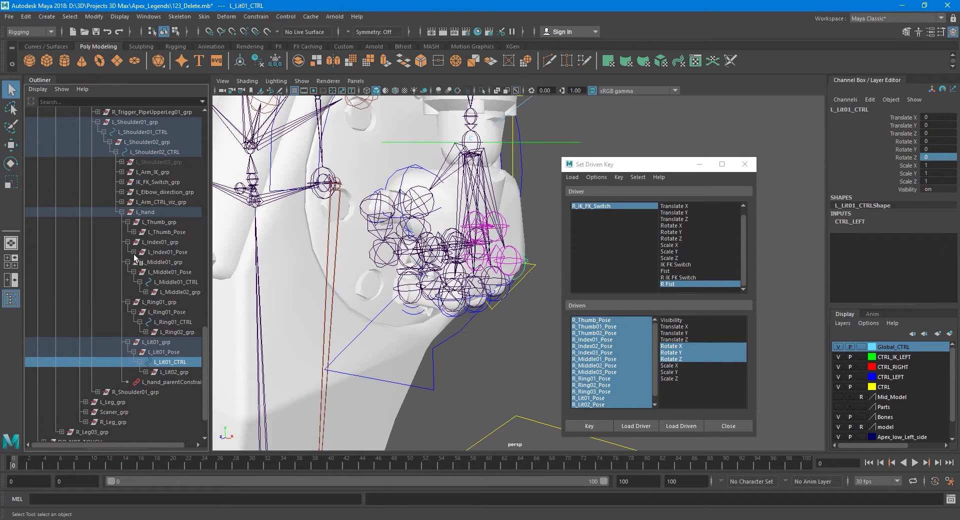
click(134, 252)
click(140, 262)
click(134, 232)
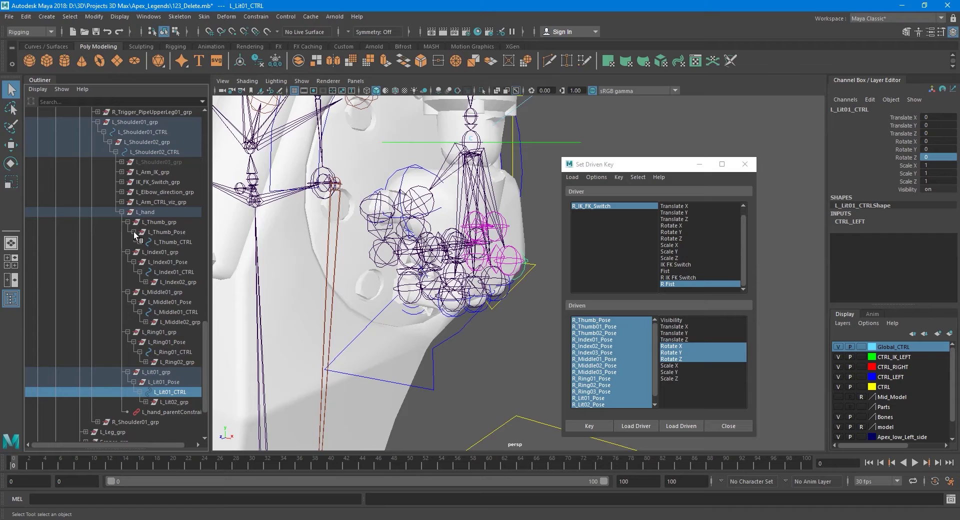
click(140, 243)
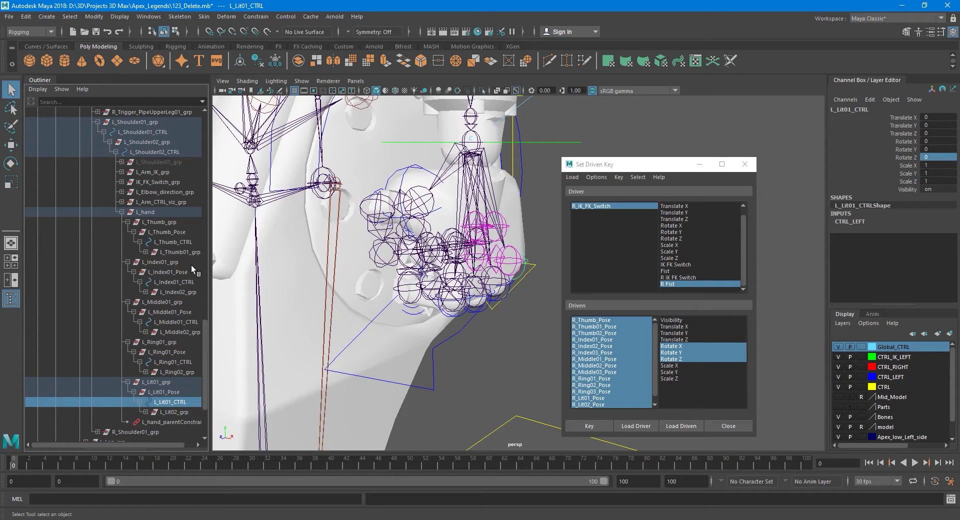
Step: Read the fist rotations of L_Thumb_Pose and collapse L_Thumb_grp
click(156, 223)
click(157, 231)
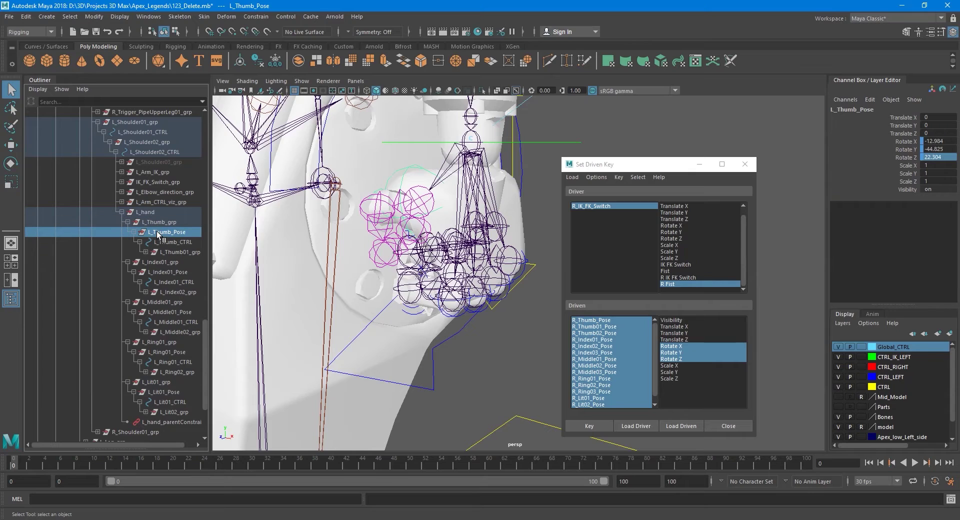
click(127, 223)
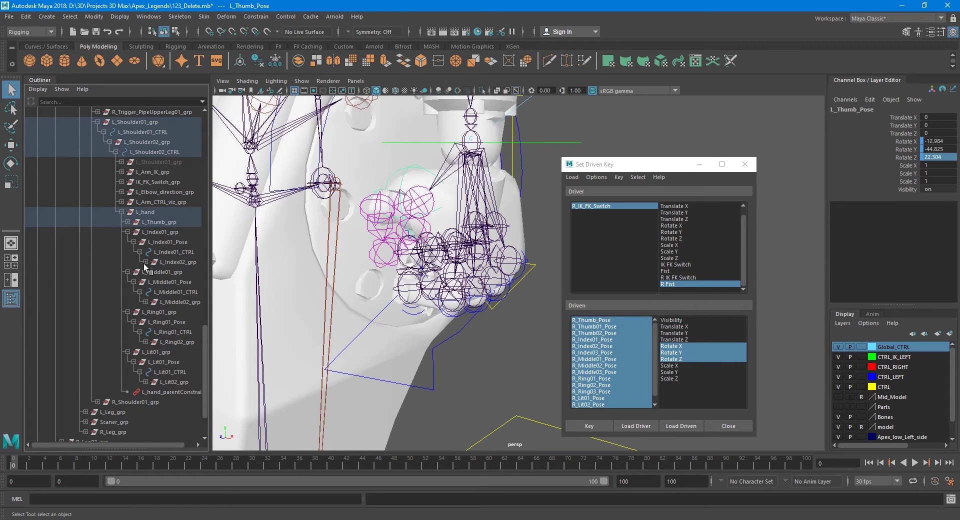
Step: Expand the left index, middle, ring and little finger 02 groups to their Pose groups and widen the Outliner
click(170, 263)
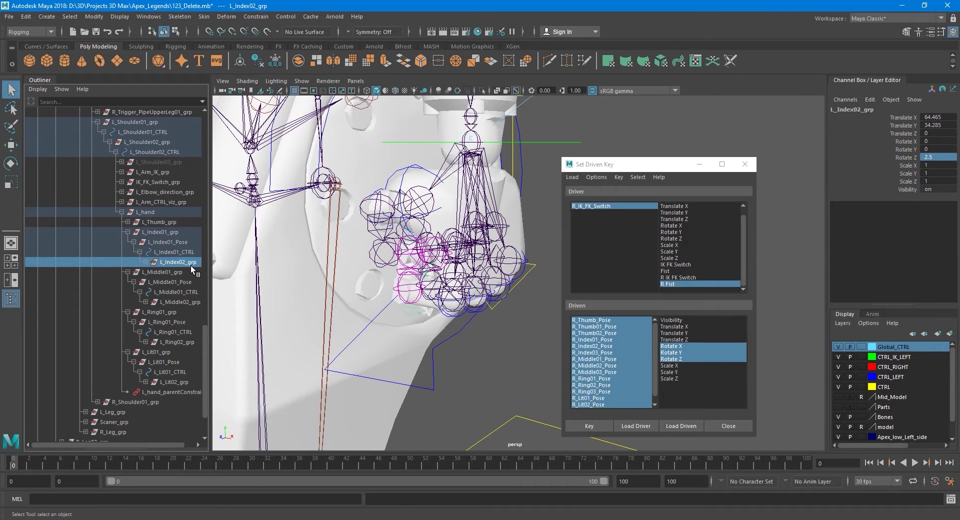
click(144, 261)
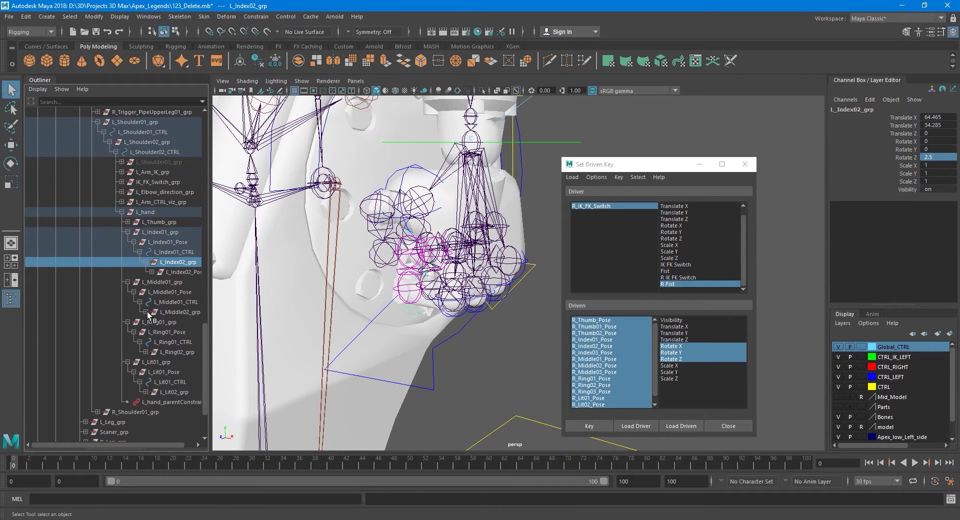
click(146, 312)
click(146, 362)
click(145, 413)
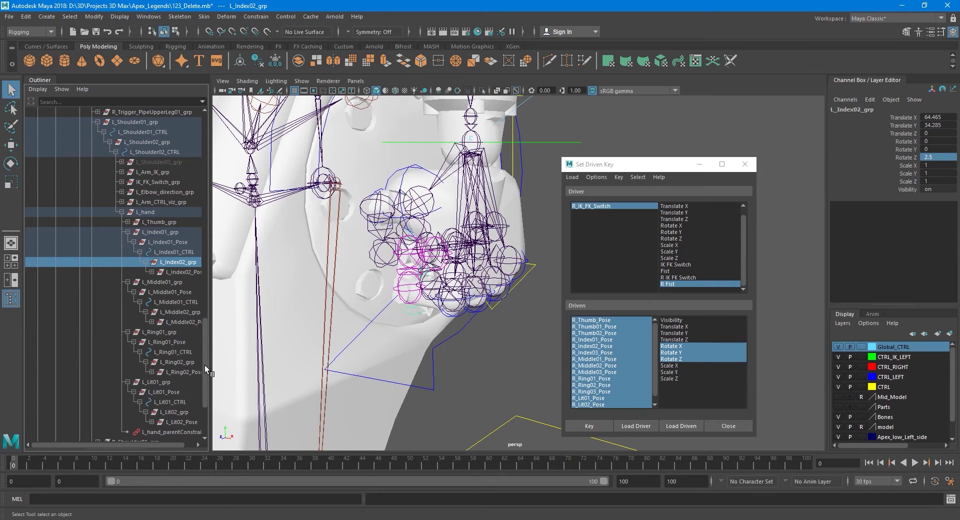
drag(210, 364, 259, 364)
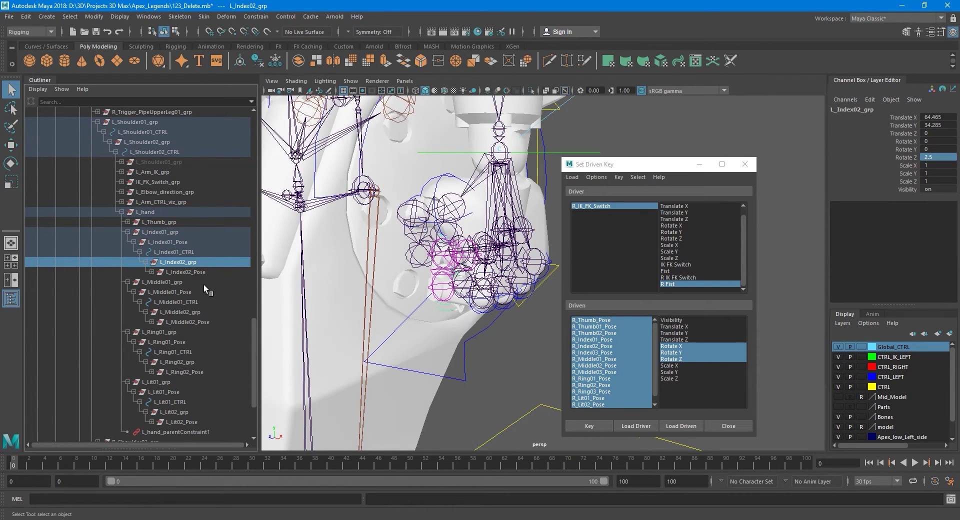
Step: Read the fist rotations of L_Index02_Pose, L_Middle02_Pose, L_Ring02_Pose and L_Lit02_Pose in turn
click(193, 272)
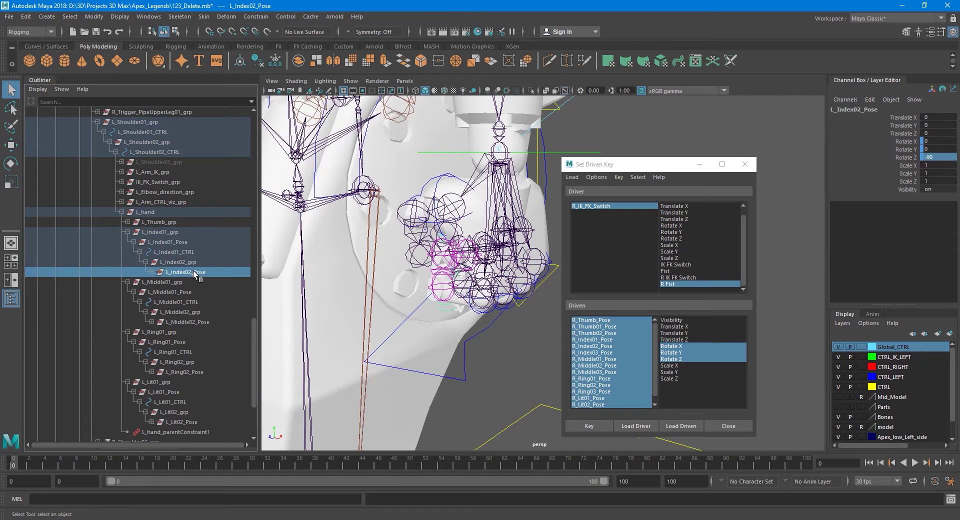
click(194, 318)
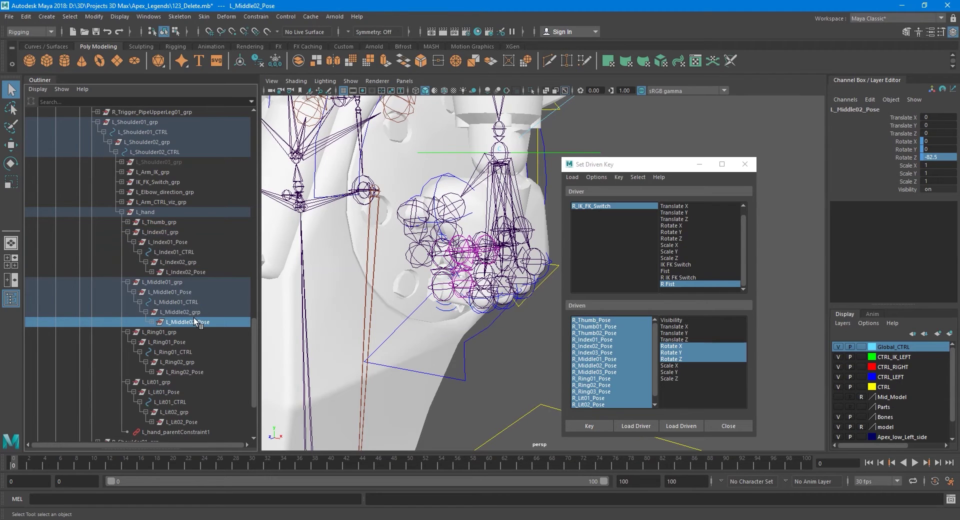
click(194, 371)
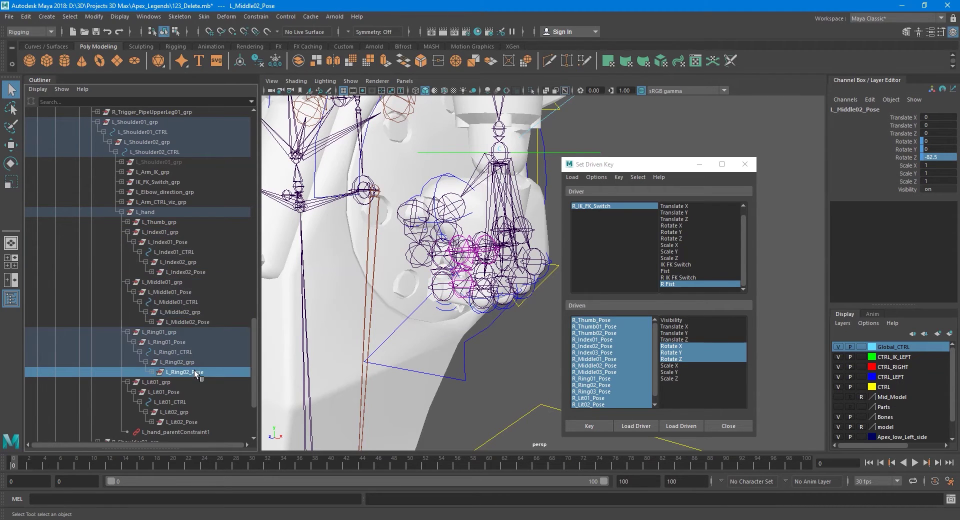
click(190, 418)
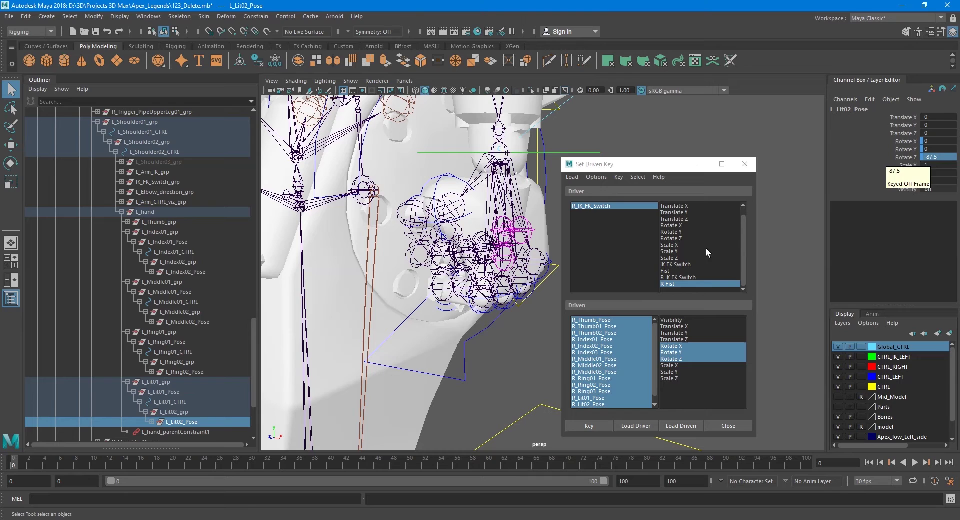
Step: Read the Rotate Z value of L_Index02_Pose
click(183, 271)
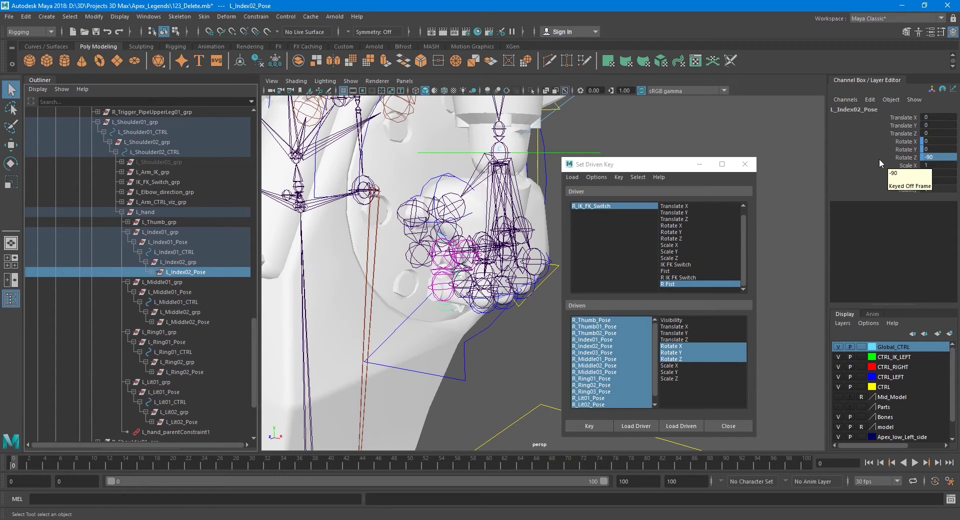
scroll(190, 281, up, 5)
scroll(189, 280, up, 9)
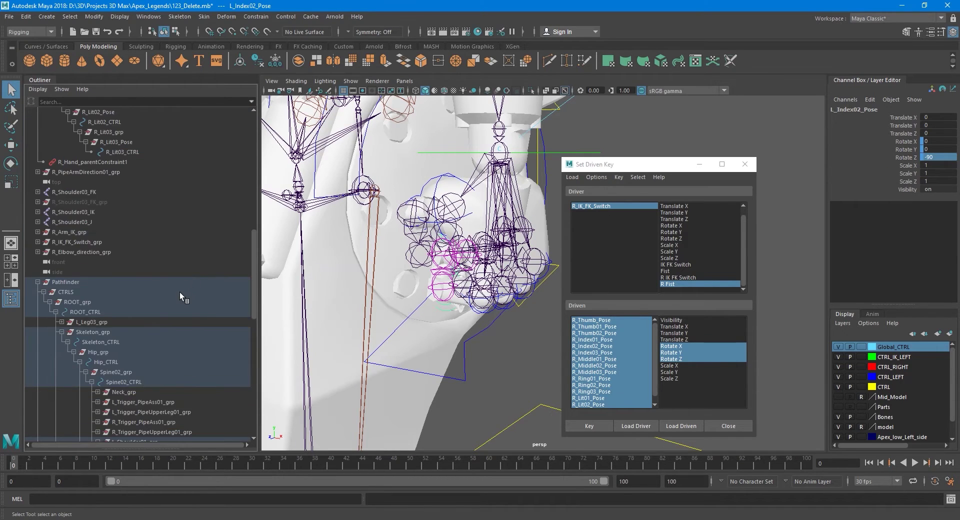
scroll(207, 249, down, 9)
scroll(208, 295, down, 5)
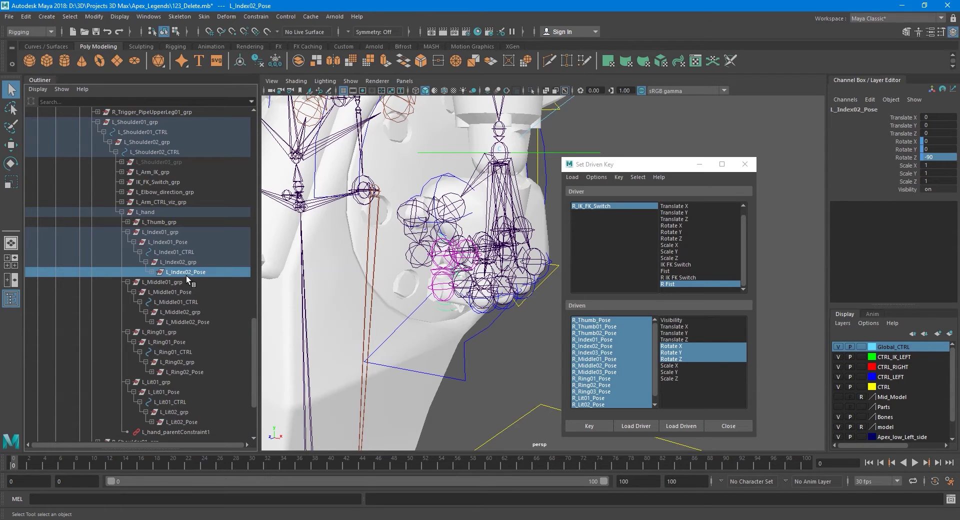
Step: Set the Rotate Z of R_Index02_Pose under R_Hand to -90
scroll(186, 278, down, 15)
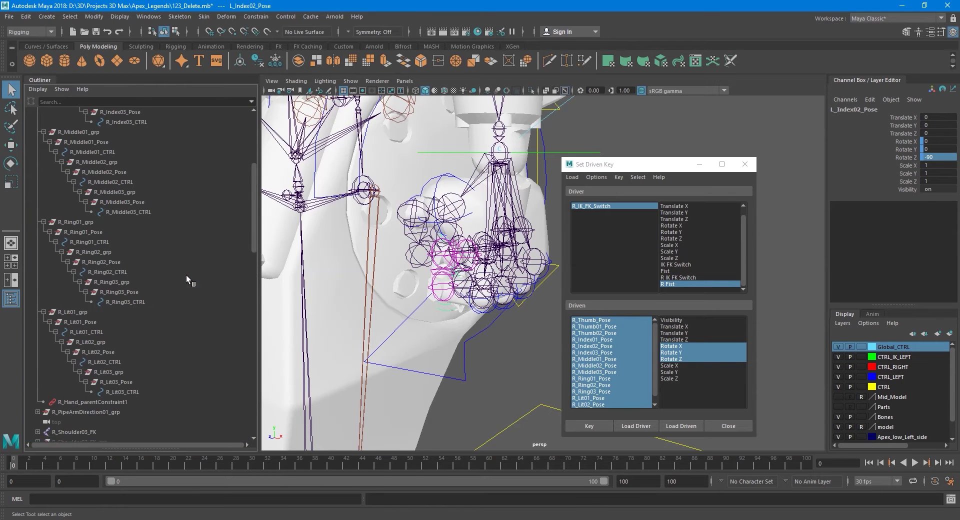
scroll(98, 317, up, 3)
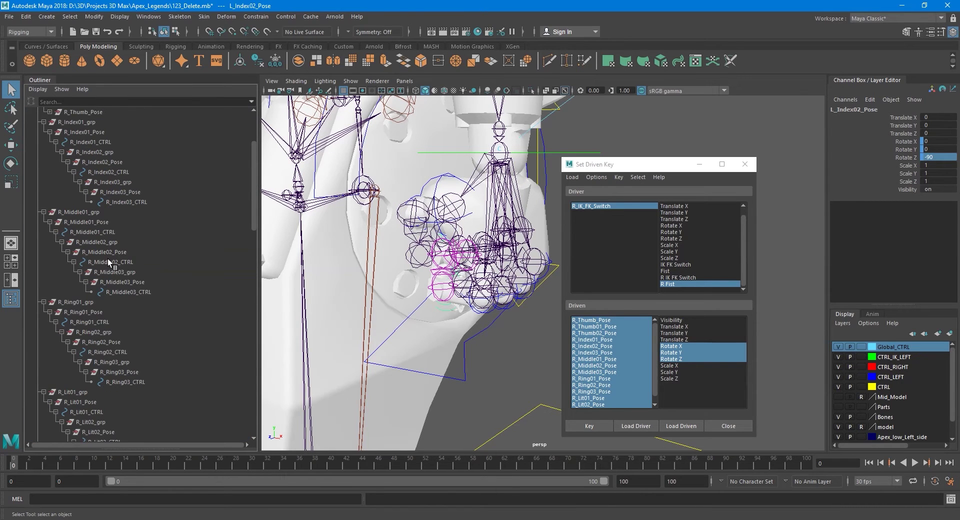
scroll(106, 257, up, 3)
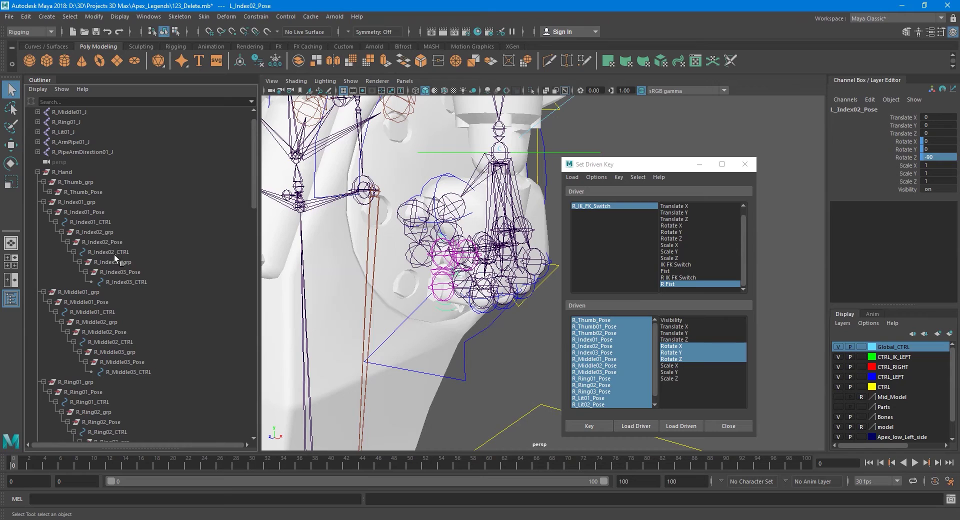
click(111, 252)
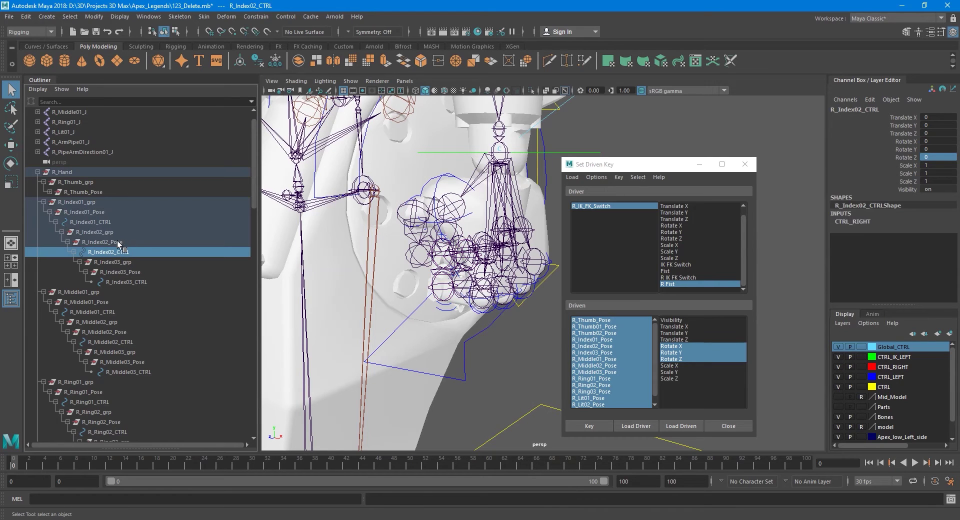
click(117, 243)
scroll(479, 293, down, 5)
alt+drag(376, 286, 416, 286)
scroll(466, 291, up, 8)
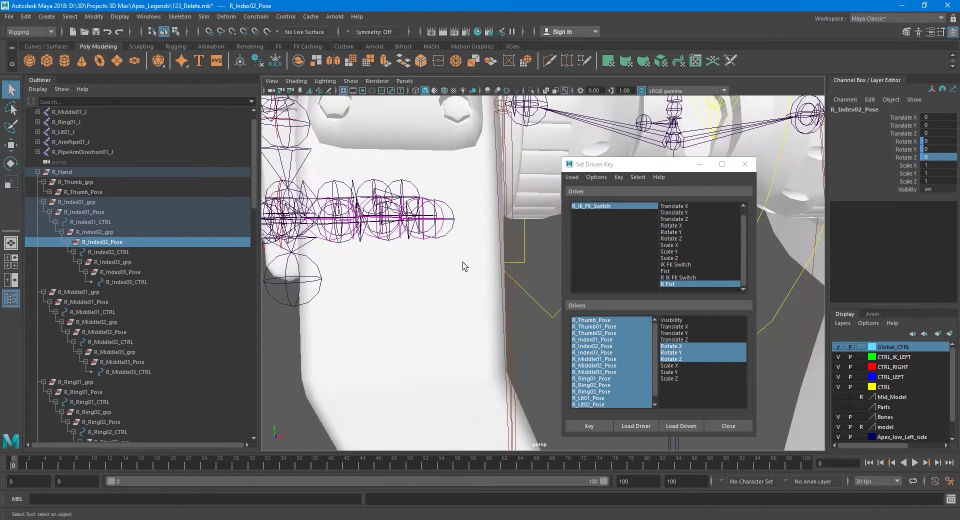
double_click(942, 157)
text(-90)
key(Return)
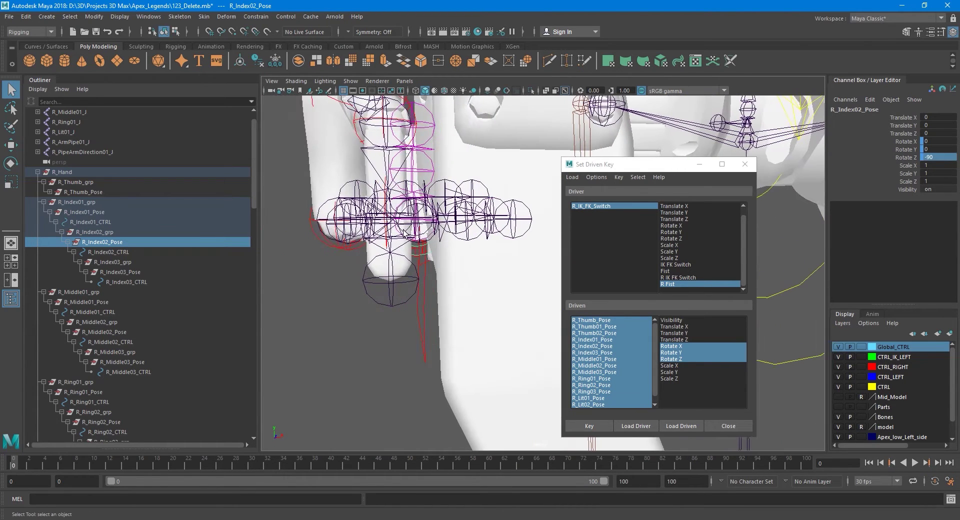
Step: Hide the model display layer to clear the mesh from around the hand controls
alt+drag(405, 233, 410, 259)
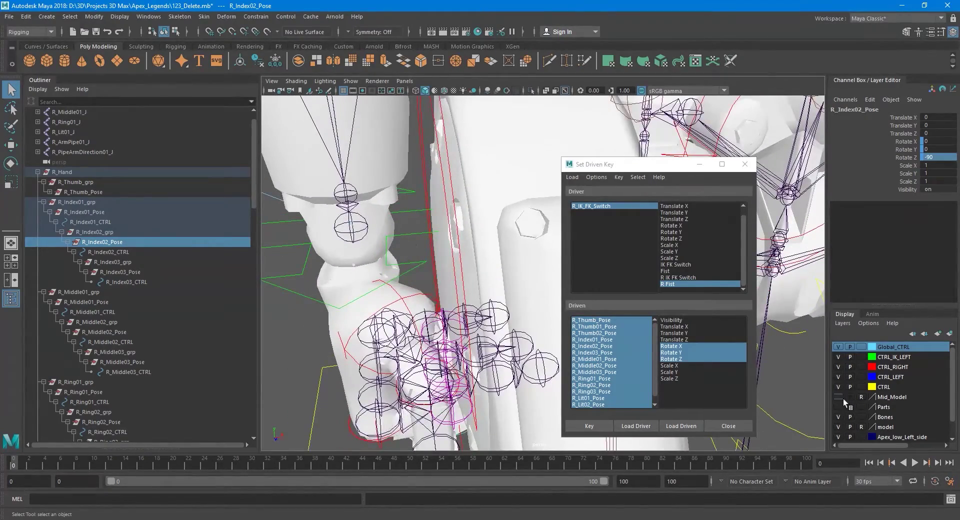
click(839, 427)
alt+drag(474, 363, 381, 274)
scroll(388, 274, down, 5)
alt+drag(506, 290, 380, 271)
Step: Copy the Rotate Z value of L_Middle02_Pose, -82.5, to the Rotate Z of R_Middle02_Pose
scroll(195, 294, down, 15)
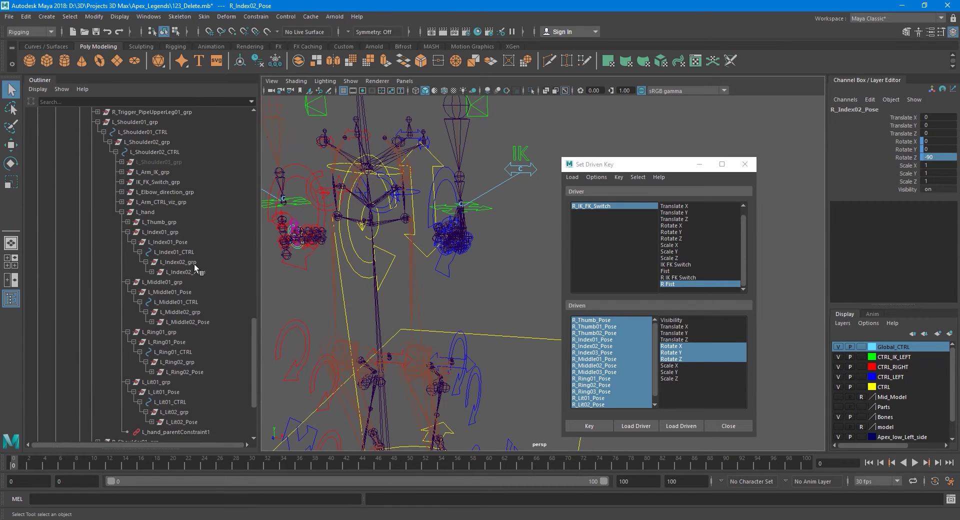
click(198, 274)
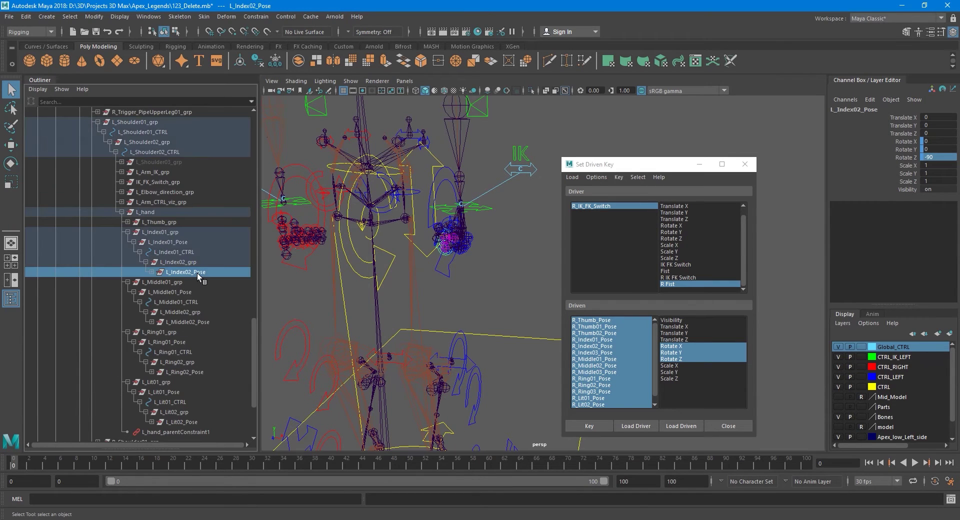
click(195, 323)
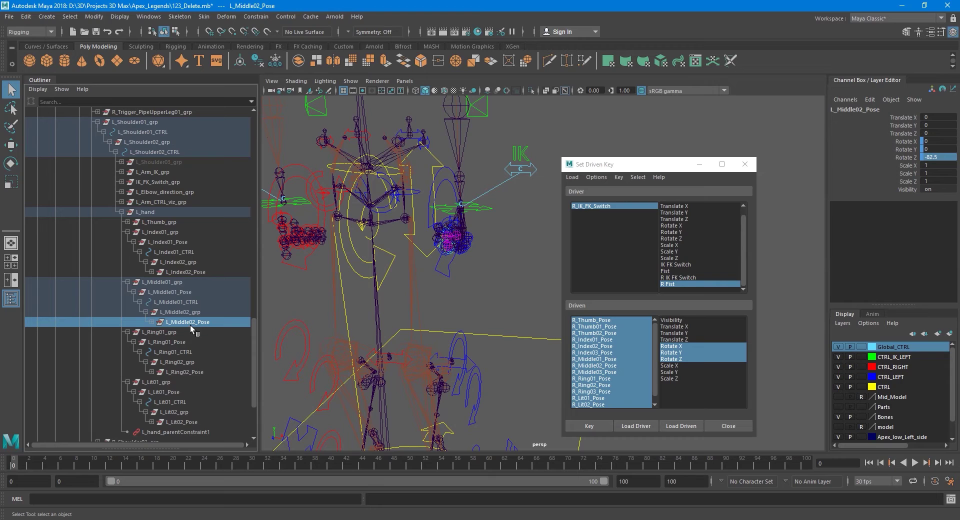
double_click(945, 158)
scroll(252, 331, down, 1)
drag(254, 328, 254, 157)
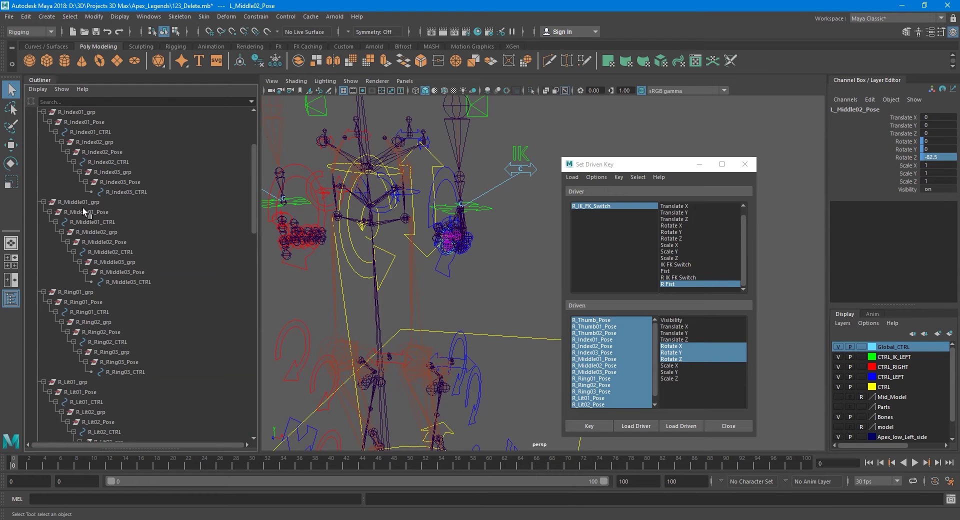
click(108, 243)
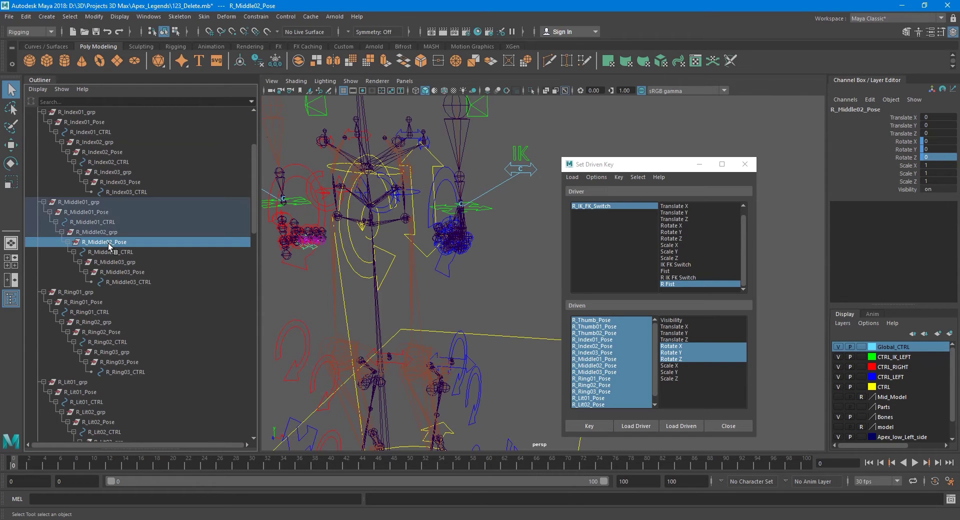
click(935, 158)
text(-82.5)
key(Return)
alt+middle_drag(381, 254, 398, 257)
Step: Examine the left hand's fist shape in the viewport and compare it with the partly curled right hand
scroll(163, 270, down, 15)
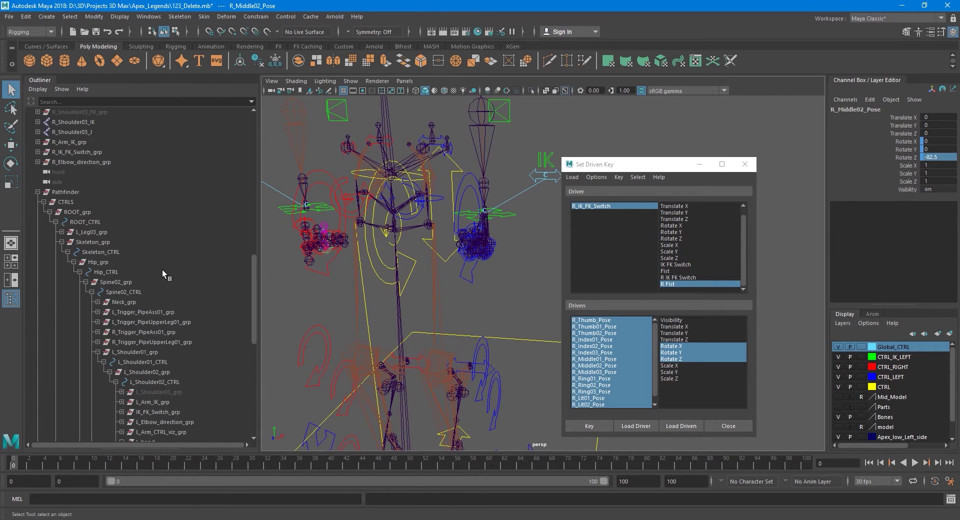
scroll(162, 269, down, 3)
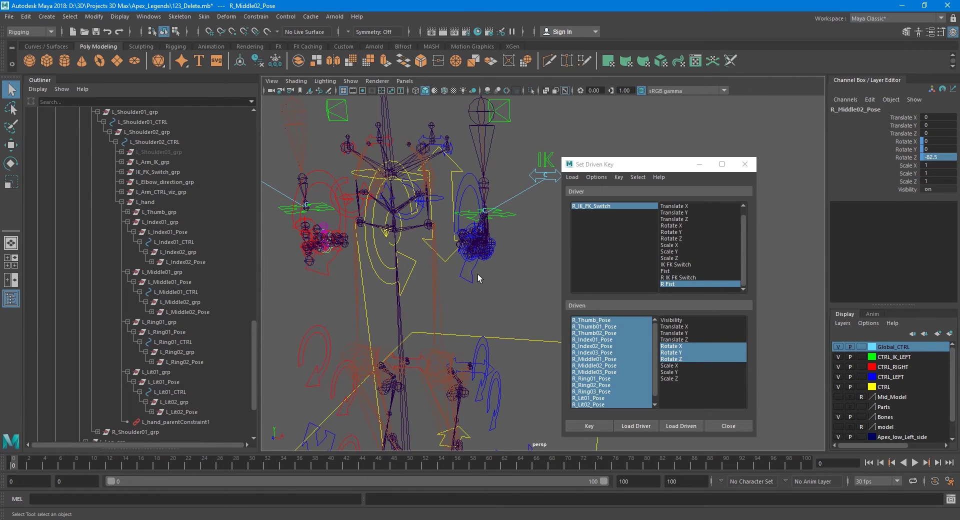
scroll(478, 274, up, 10)
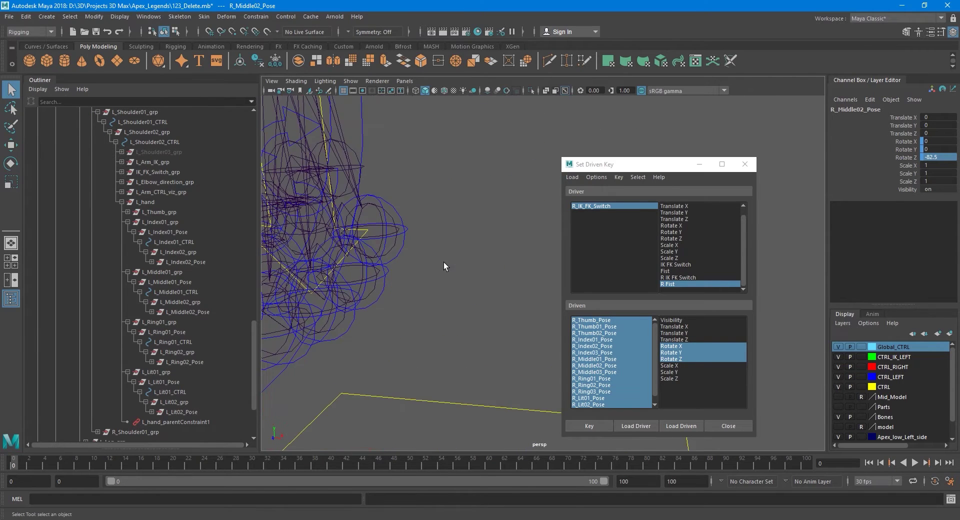
alt+middle_drag(368, 272, 401, 271)
scroll(403, 271, down, 5)
scroll(426, 271, down, 5)
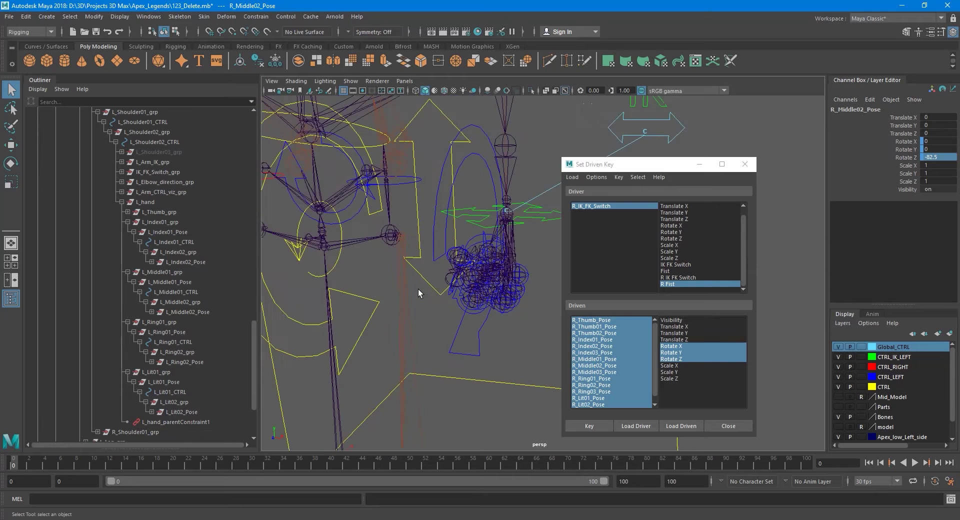
scroll(420, 288, up, 5)
alt+middle_drag(449, 290, 431, 283)
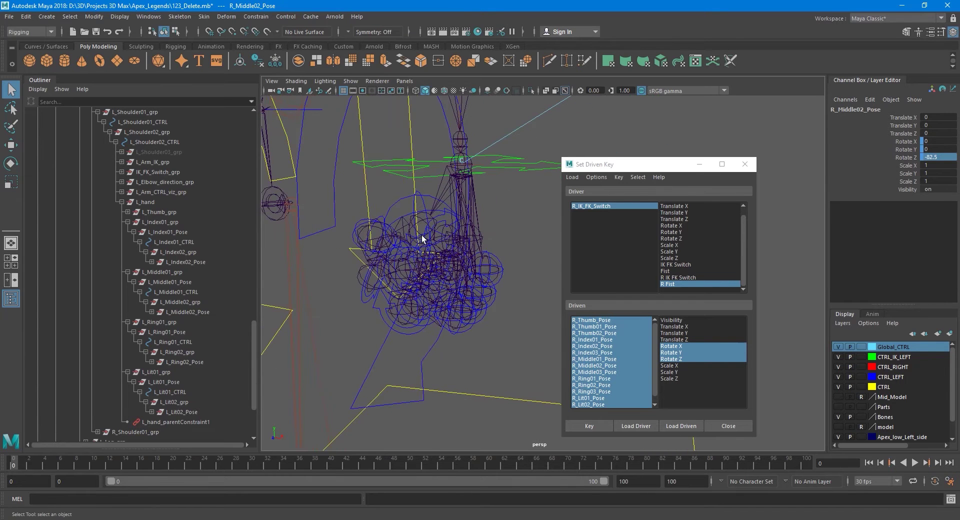
scroll(462, 282, down, 6)
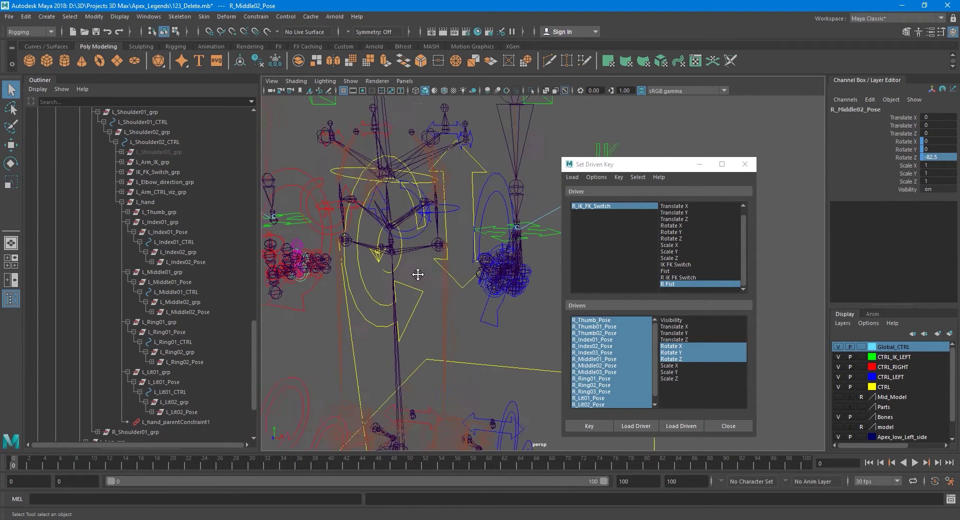
alt+middle_drag(418, 275, 462, 274)
key(f)
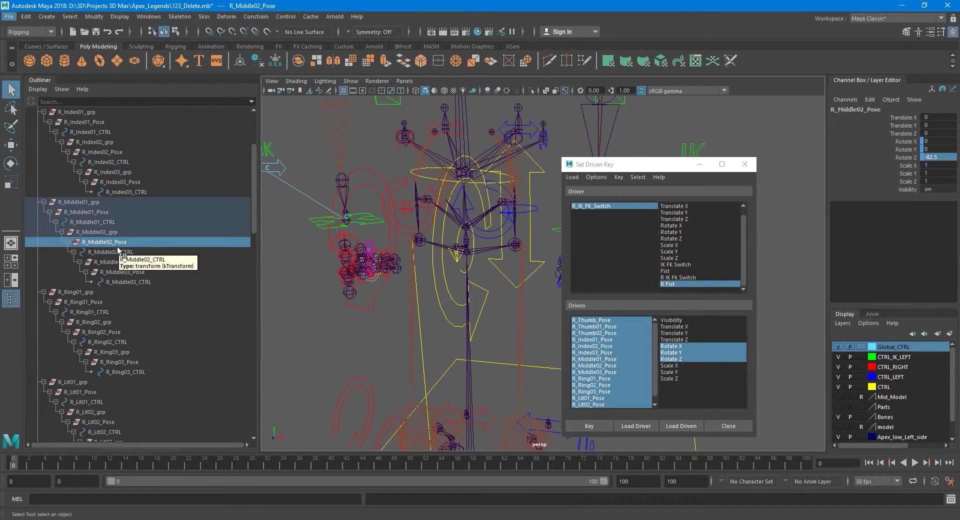
Step: Copy the Rotate Z value of L_Ring02_Pose, -85, to the Rotate Z of R_Ring02_Pose
scroll(134, 254, up, 10)
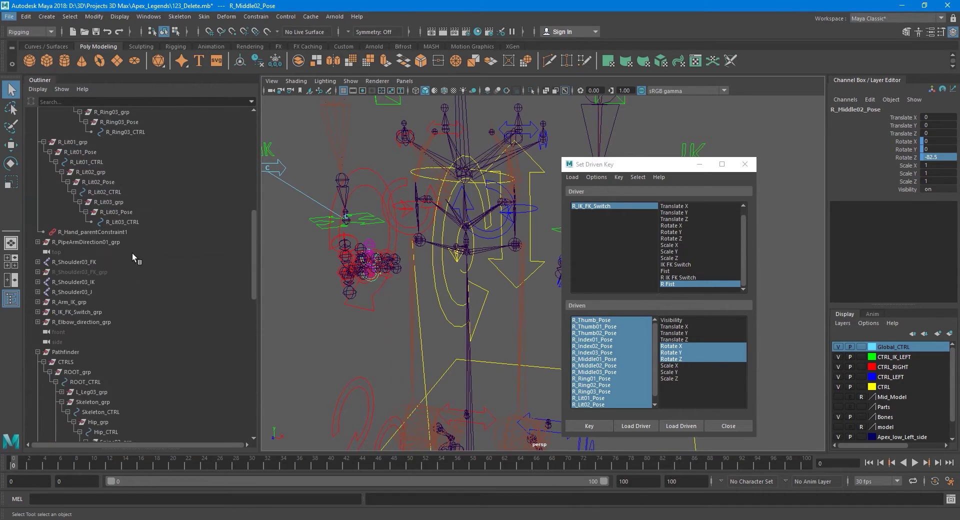
scroll(134, 251, down, 8)
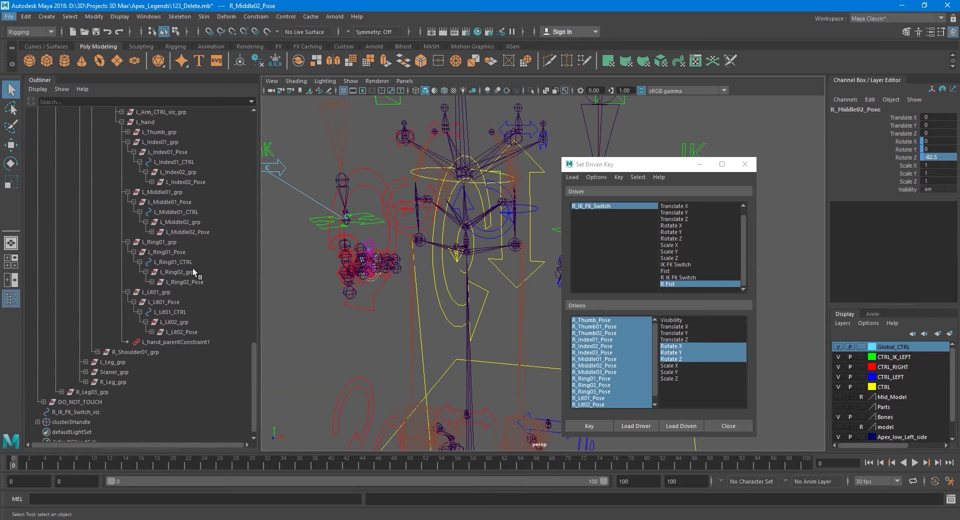
click(194, 283)
click(944, 157)
double_click(945, 157)
click(946, 156)
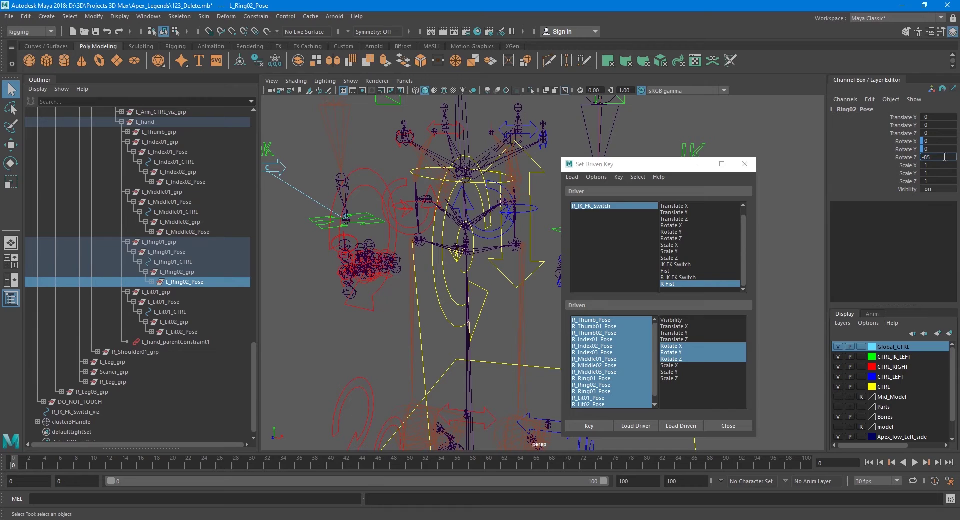
double_click(934, 158)
drag(252, 360, 244, 206)
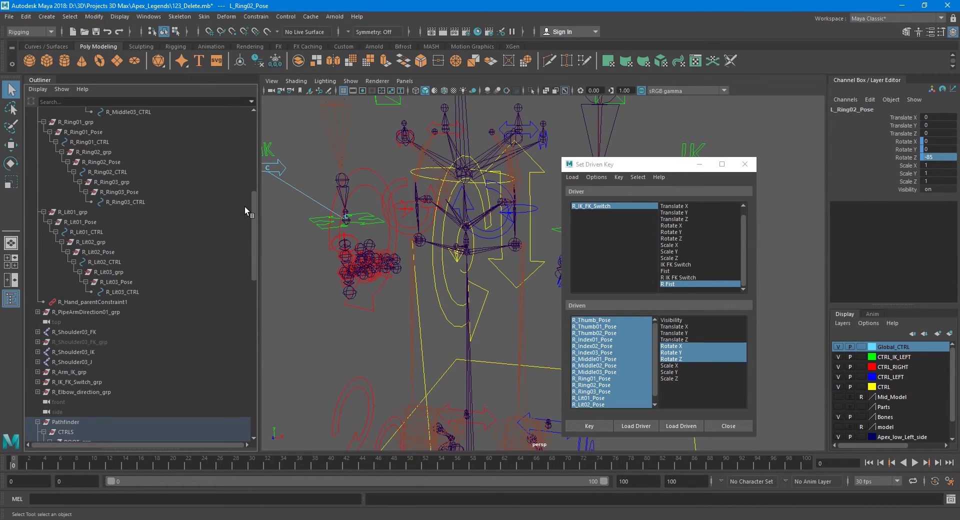
click(101, 162)
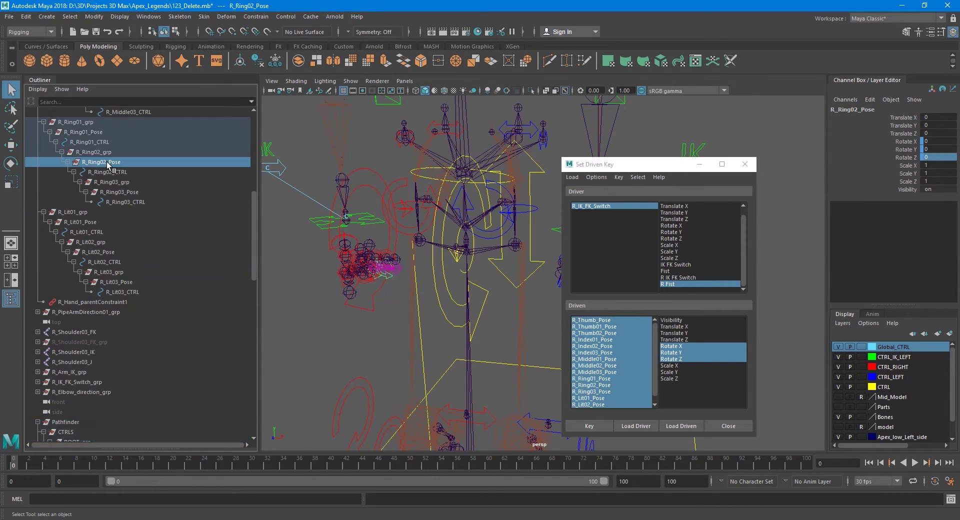
click(943, 157)
text(-85)
Step: Copy the Rotate Z value of L_Lit02_Pose, -87.5, to the Rotate Z of R_Lit02_Pose
drag(254, 211, 257, 359)
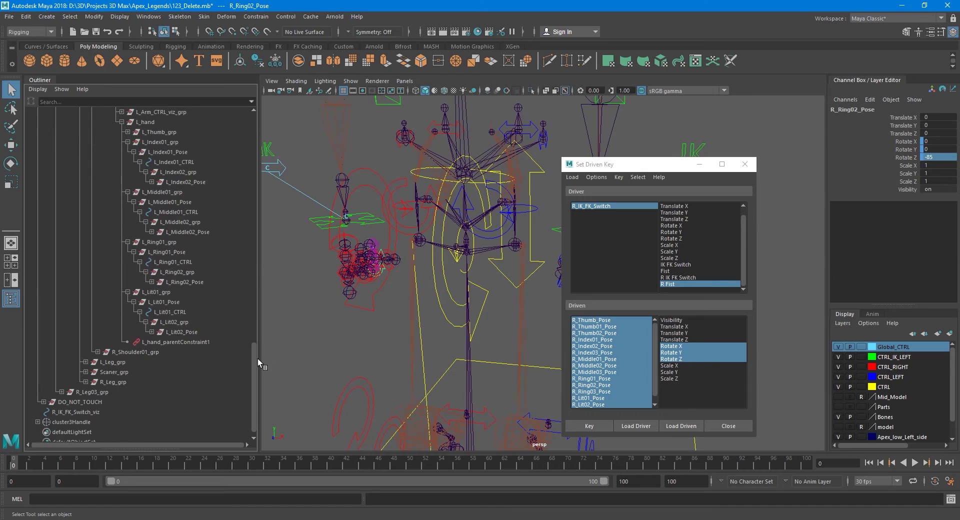
click(193, 332)
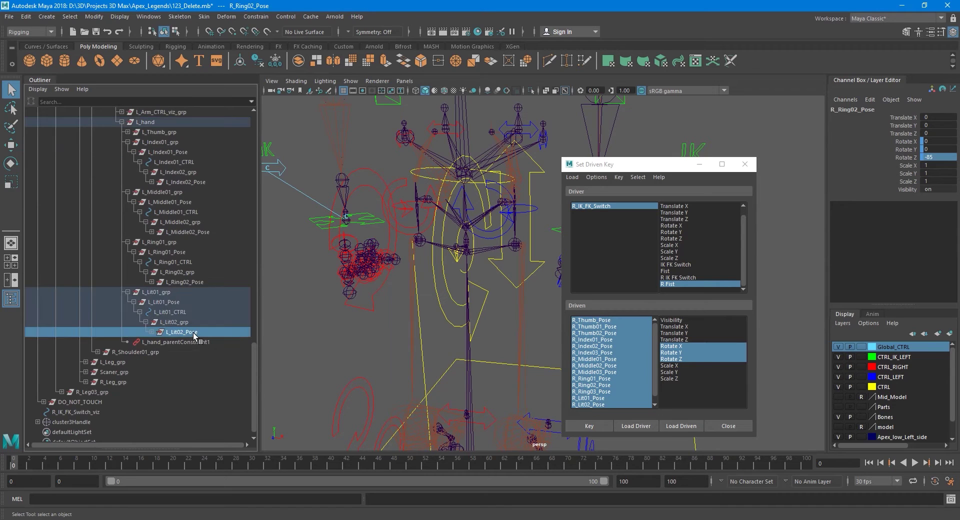
click(948, 159)
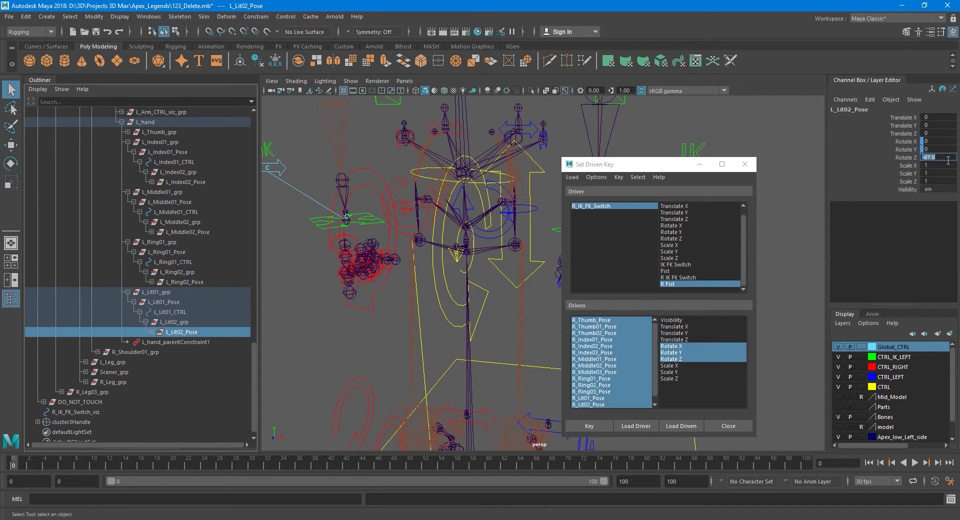
double_click(947, 158)
click(947, 158)
drag(254, 356, 245, 215)
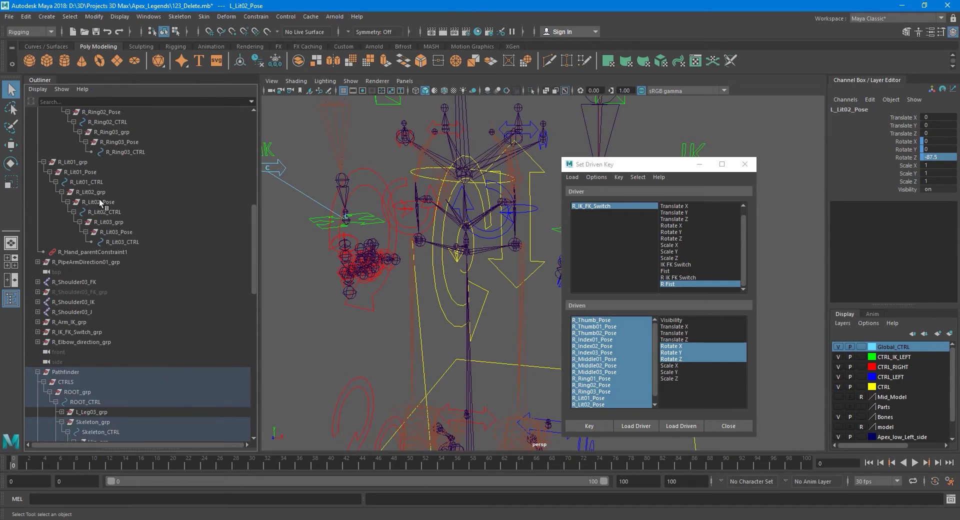
click(98, 202)
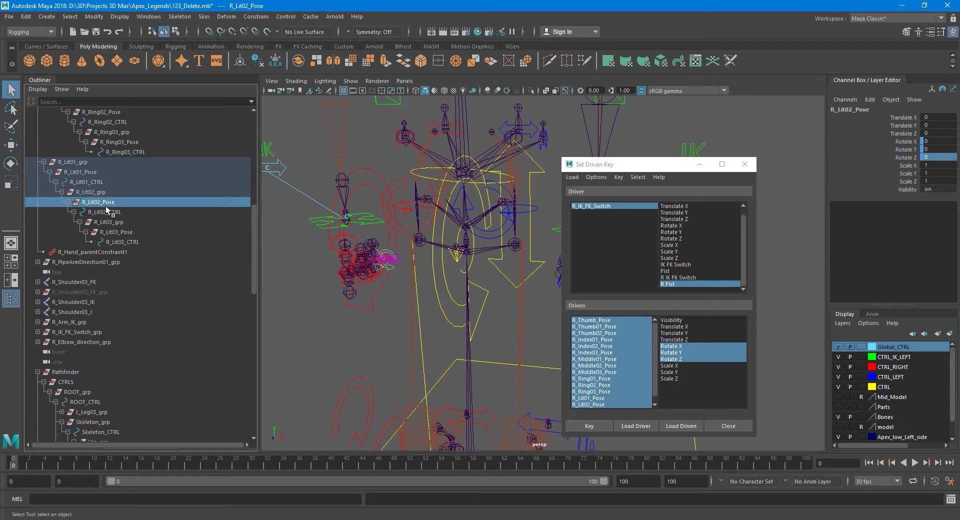
click(938, 156)
text(-87.5)
key(Return)
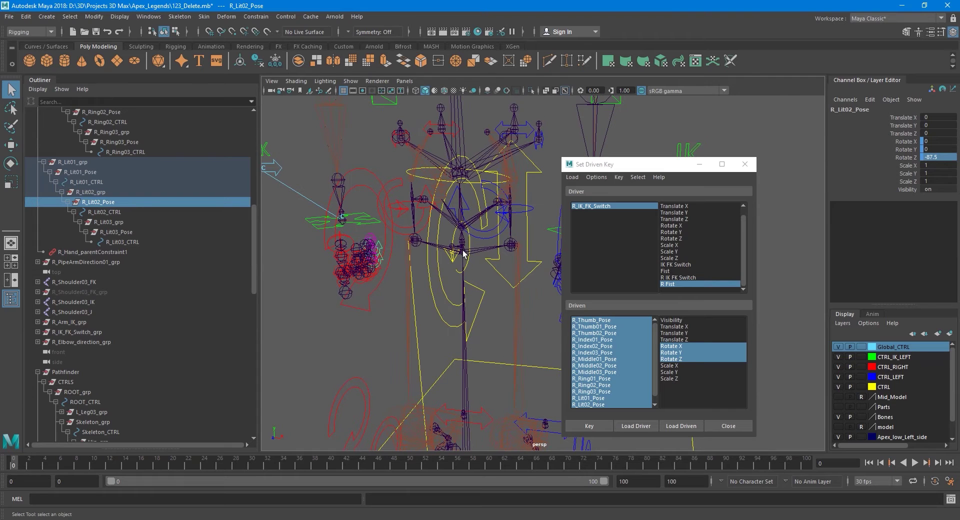
alt+middle_drag(458, 277, 426, 281)
scroll(120, 234, up, 8)
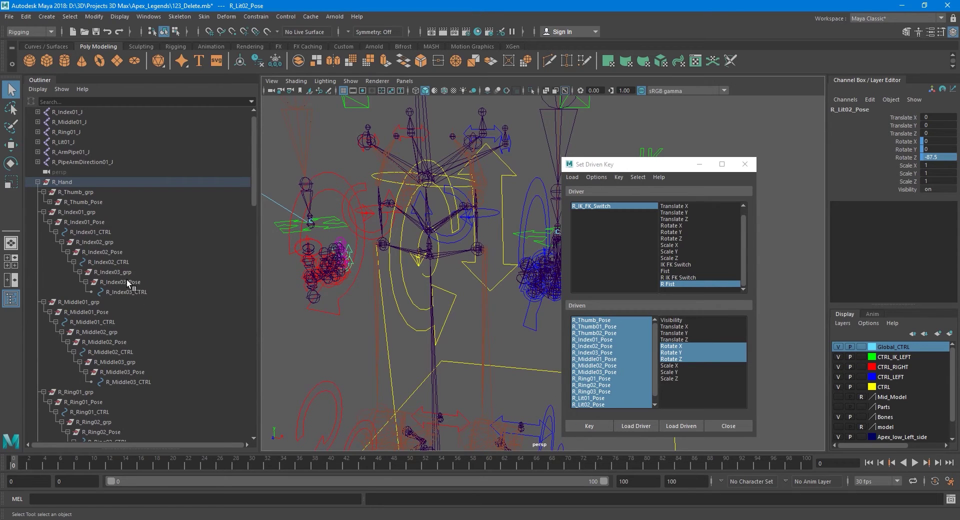
scroll(100, 220, down, 15)
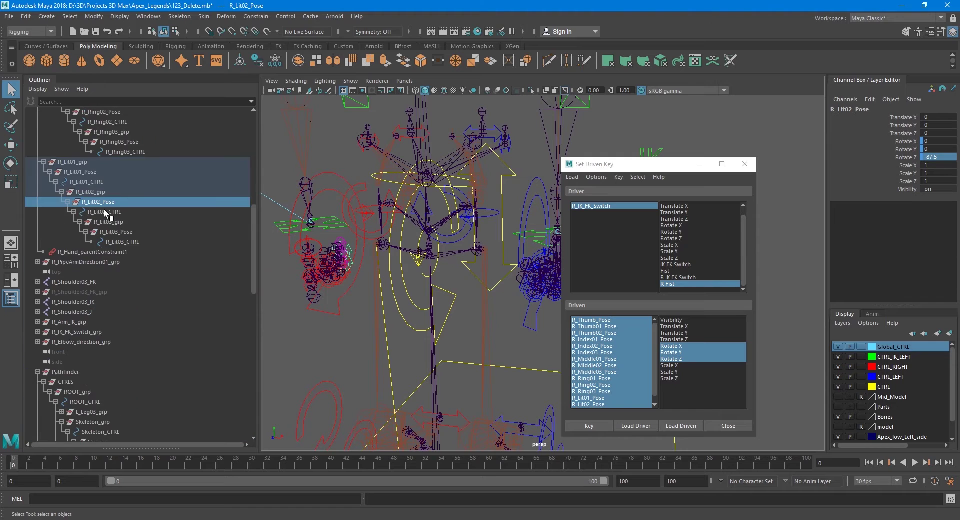
Step: Expand the L_Index01_grp hierarchy under L_hand down to L_Index03_Pose, keeping that group's own contents collapsed
scroll(106, 214, down, 9)
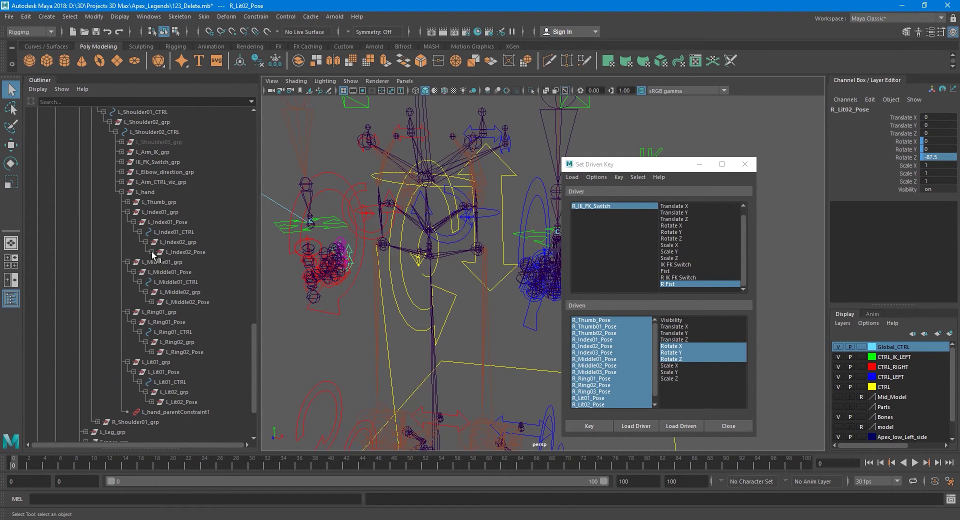
click(152, 252)
click(158, 262)
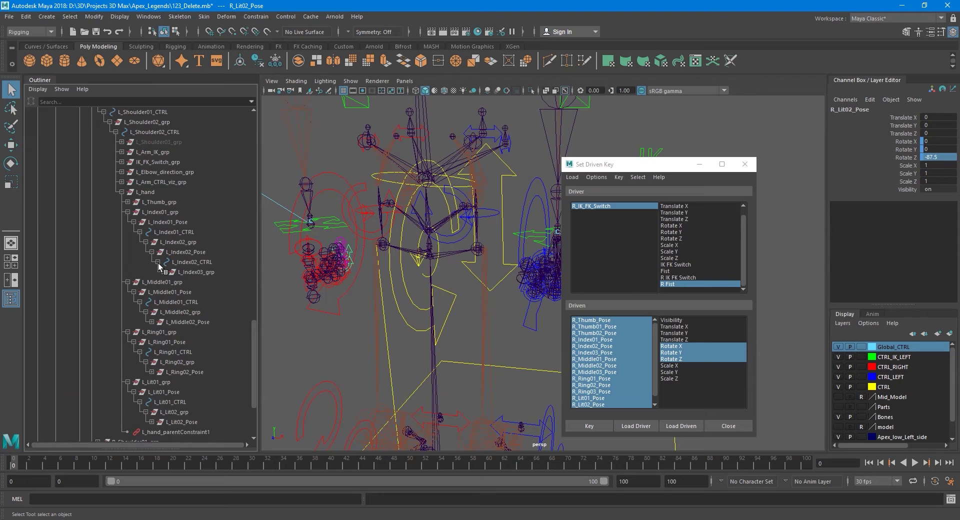
click(164, 273)
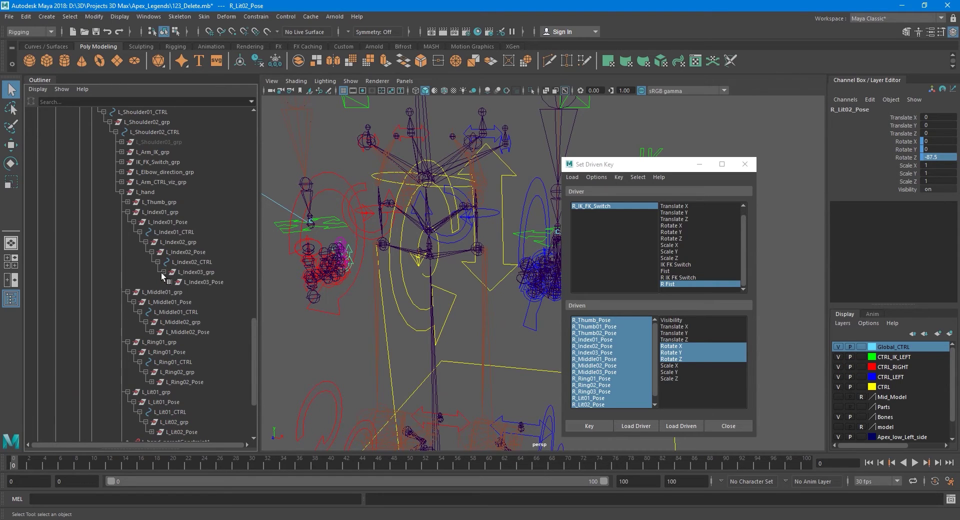
click(170, 282)
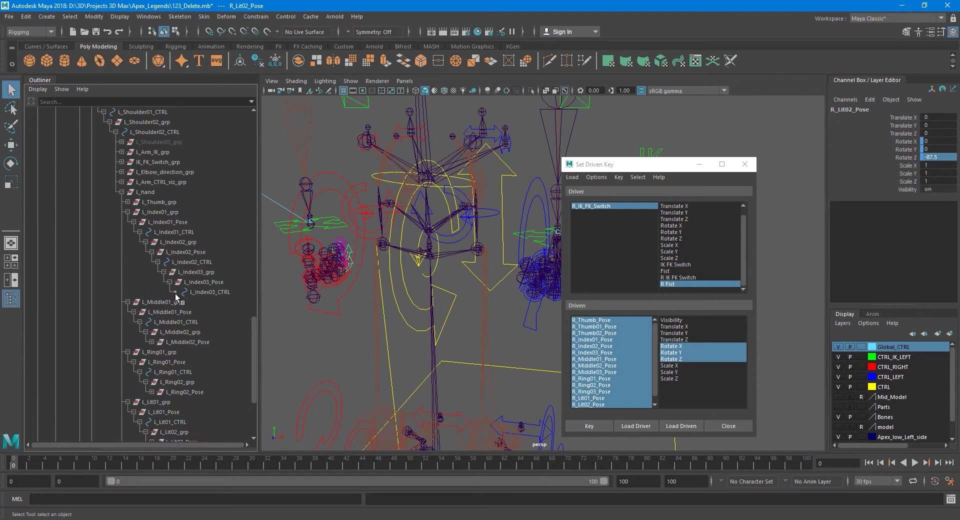
click(170, 282)
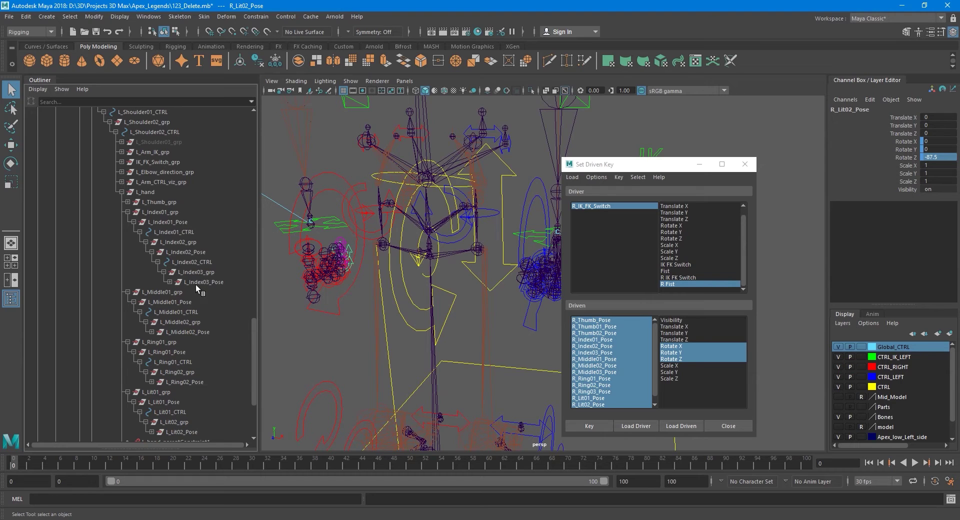
Step: Expand the left middle, ring and little finger hierarchies down to L_Middle03_Pose, L_Ring03_Pose and L_Lit03_Pose
click(152, 332)
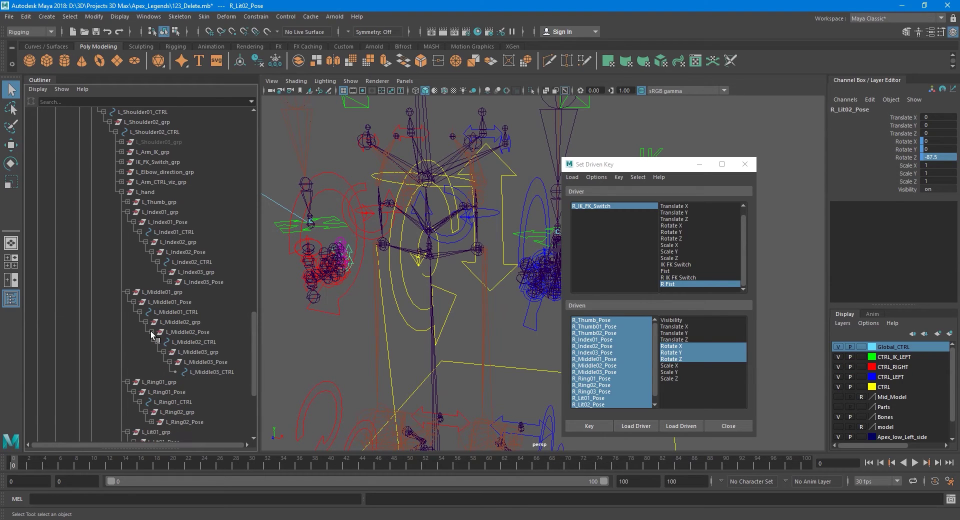
click(170, 362)
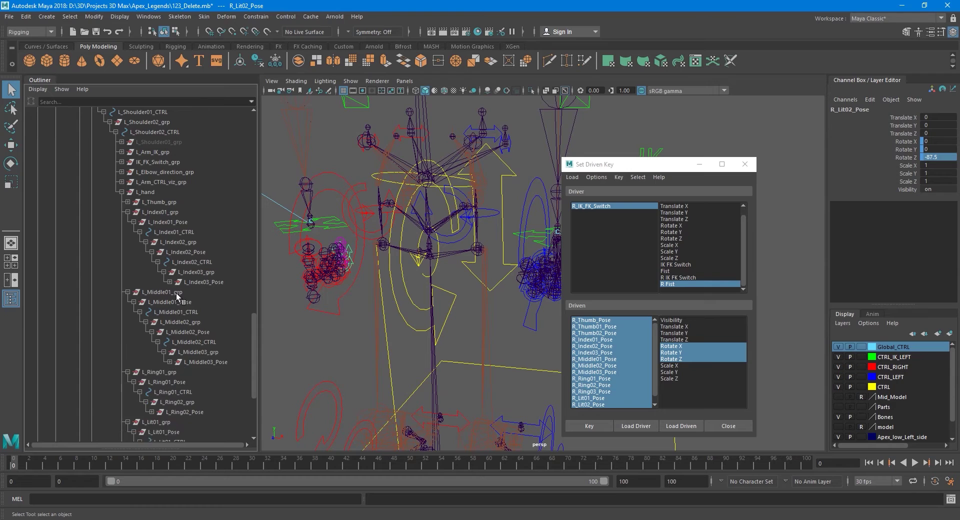
scroll(179, 303, down, 3)
click(152, 332)
click(170, 363)
scroll(190, 293, down, 3)
click(152, 332)
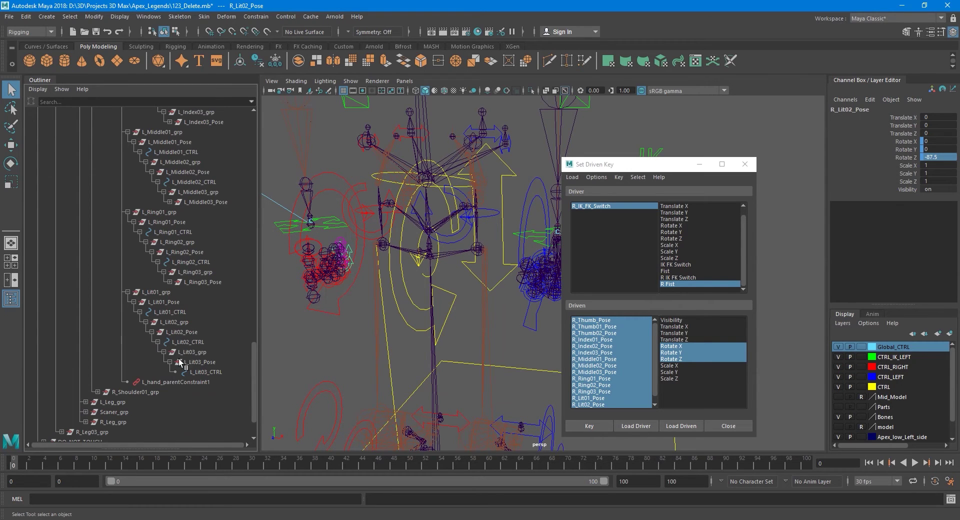
click(170, 362)
scroll(176, 353, up, 6)
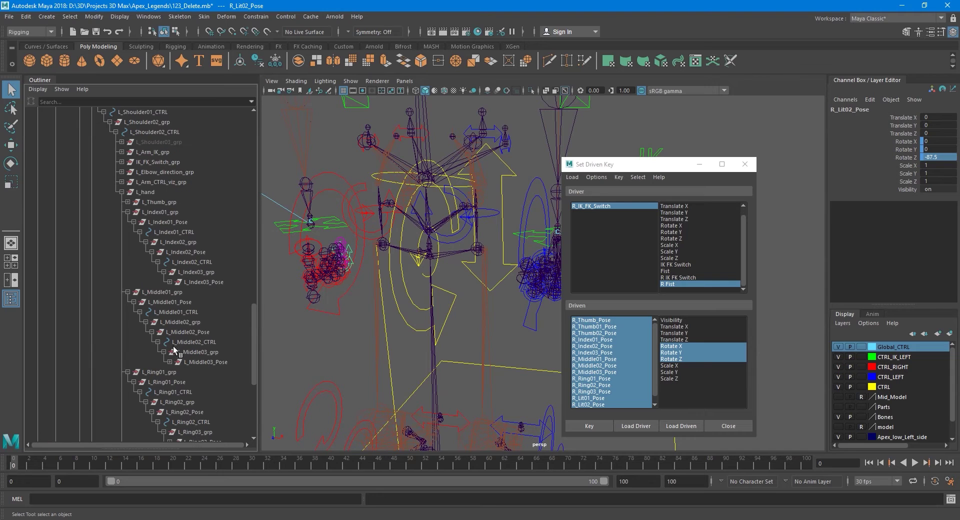
Step: Copy the Rotate Z value of L_Index03_Pose, -90, to the Rotate Z of R_Index03_Pose
click(199, 283)
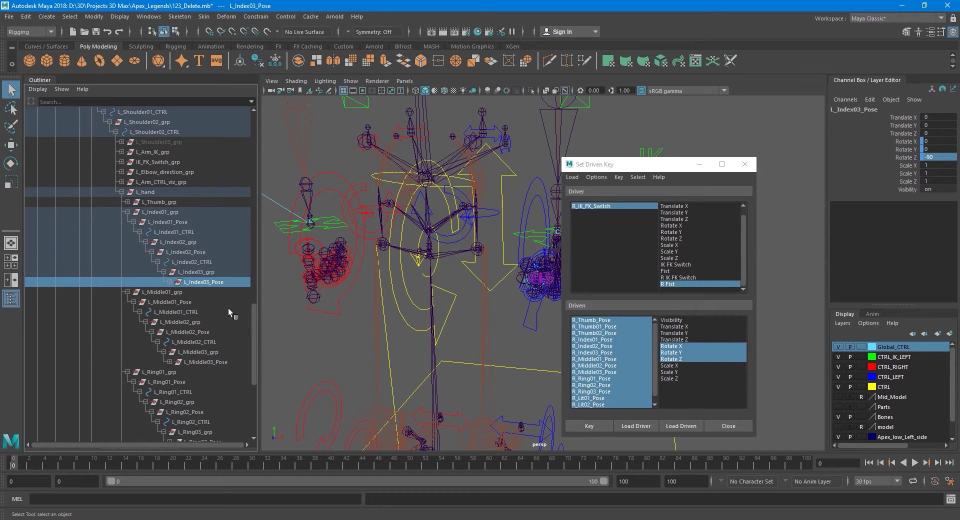
double_click(941, 158)
drag(253, 322, 284, 151)
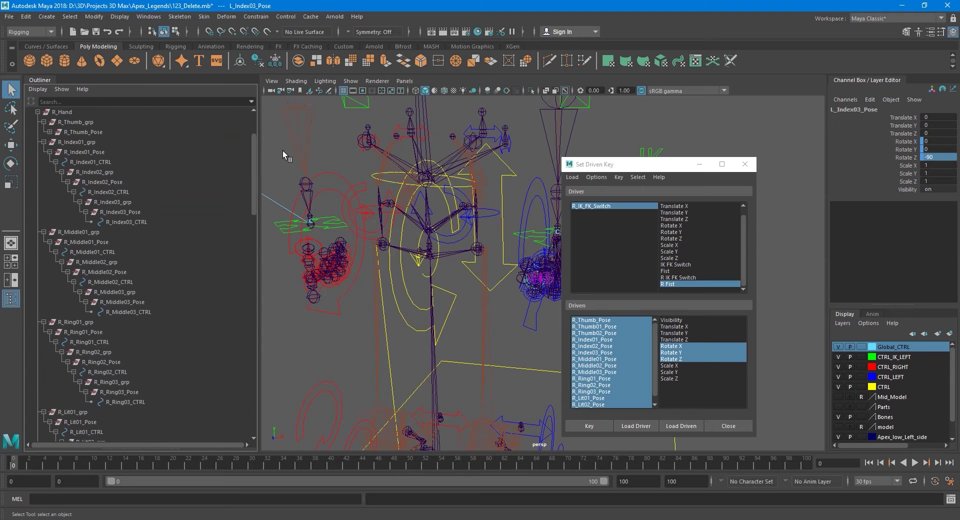
click(124, 211)
click(942, 158)
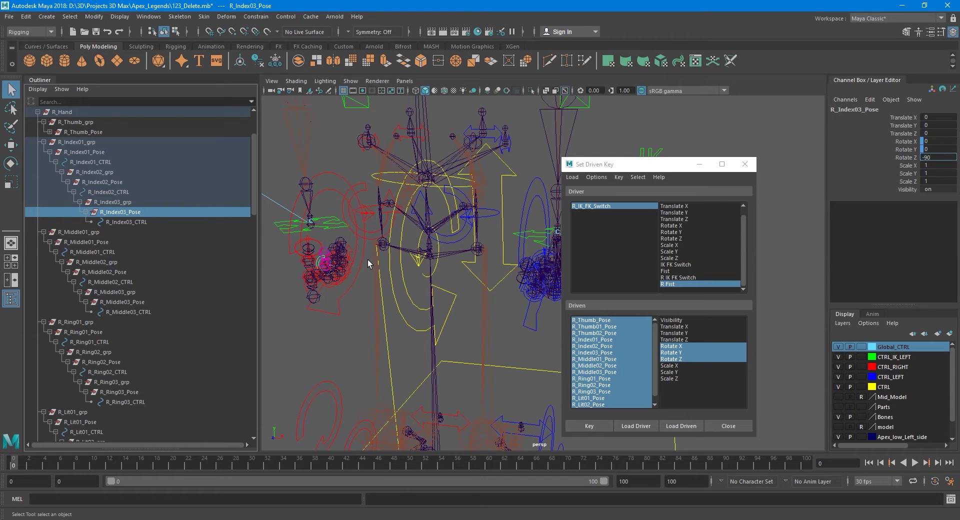
Step: Check the Rotate Z values of the left hand's Index03, Middle03, Ring03 and Lit03 Pose groups
alt+middle_drag(368, 260, 373, 260)
alt+right_drag(334, 263, 394, 267)
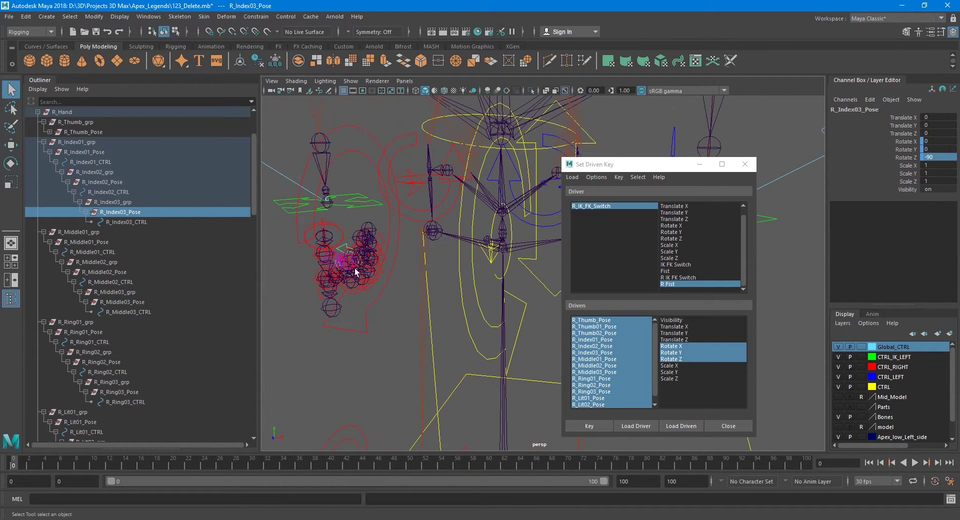
mouse_move(345, 273)
alt+mouse_down()
mouse_move(443, 275)
mouse_move(332, 277)
alt+mouse_up()
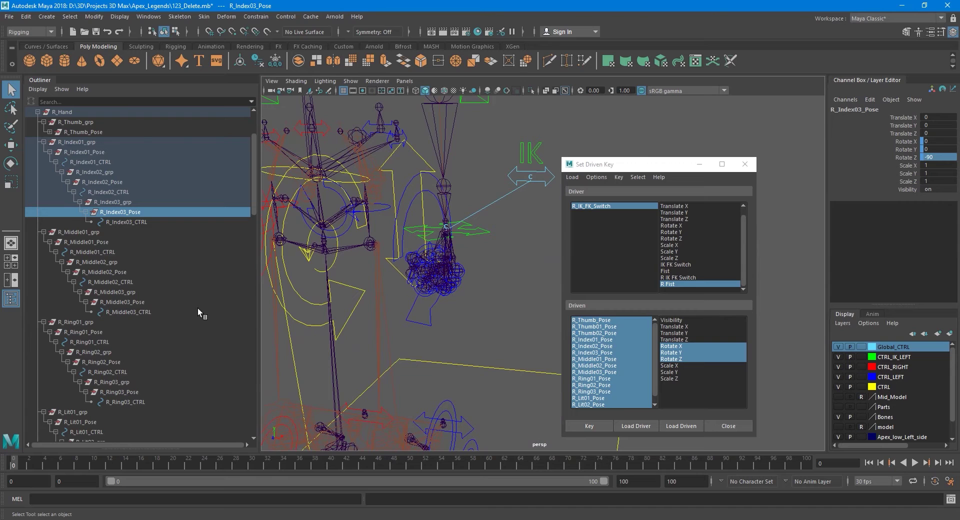
scroll(185, 289, down, 15)
scroll(177, 295, down, 3)
click(204, 323)
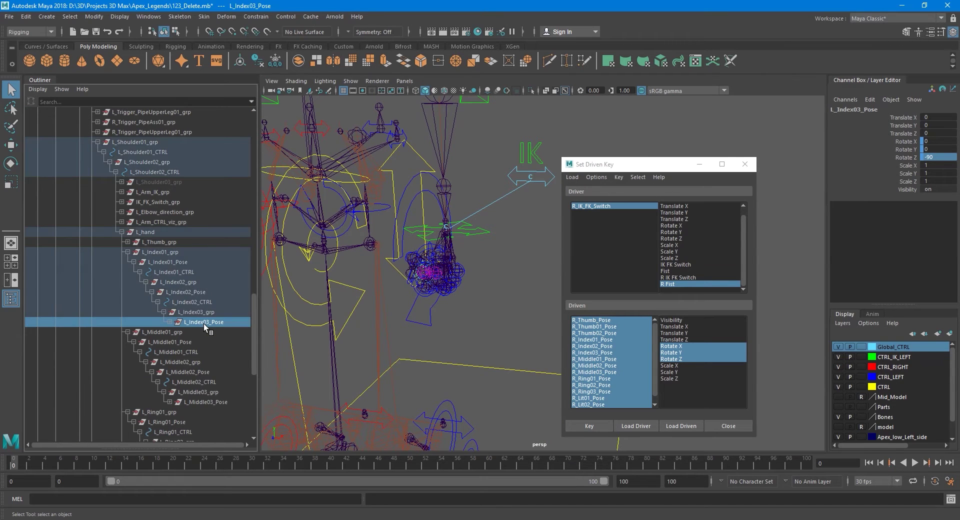
click(207, 403)
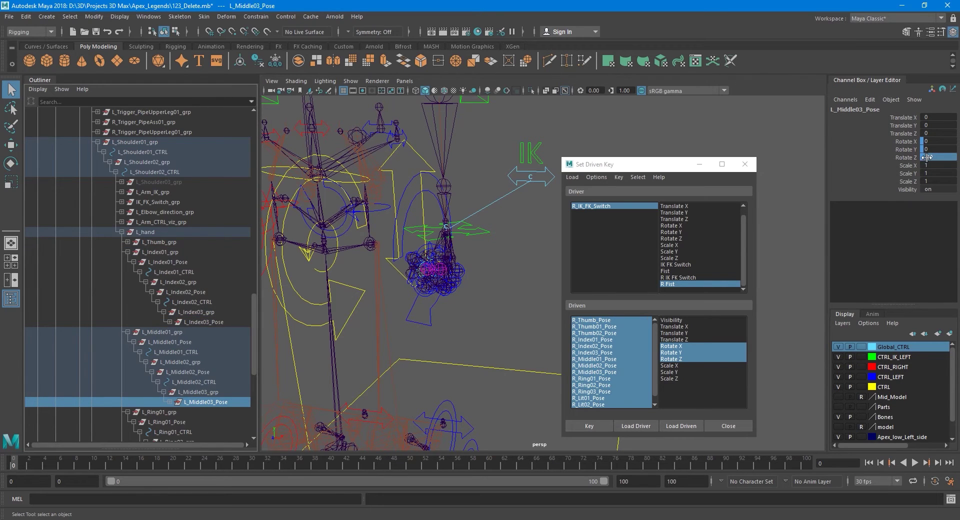
scroll(218, 380, down, 3)
click(212, 402)
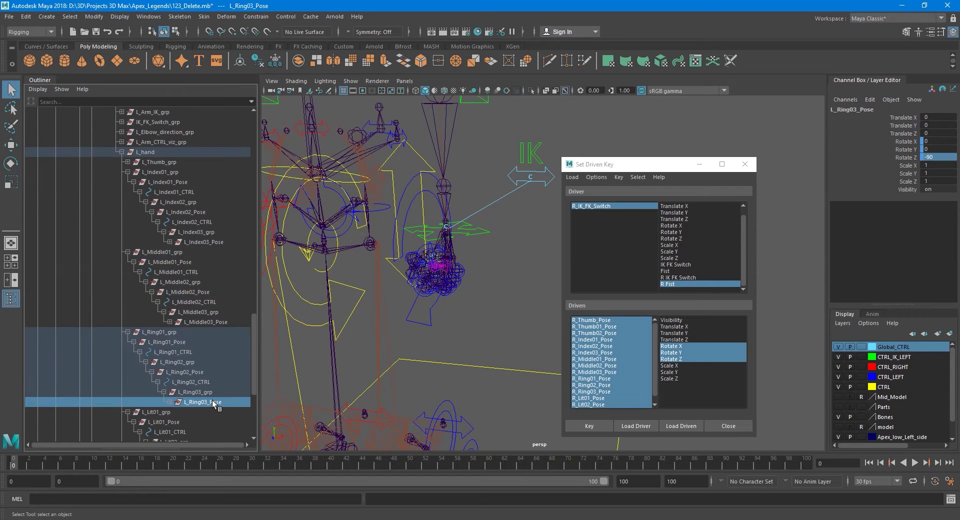
scroll(212, 400, down, 3)
click(208, 403)
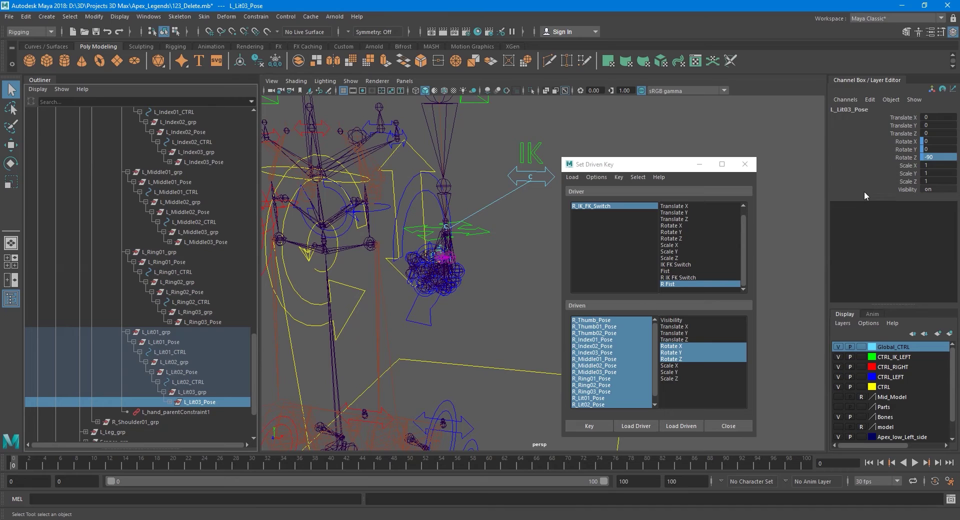
click(214, 373)
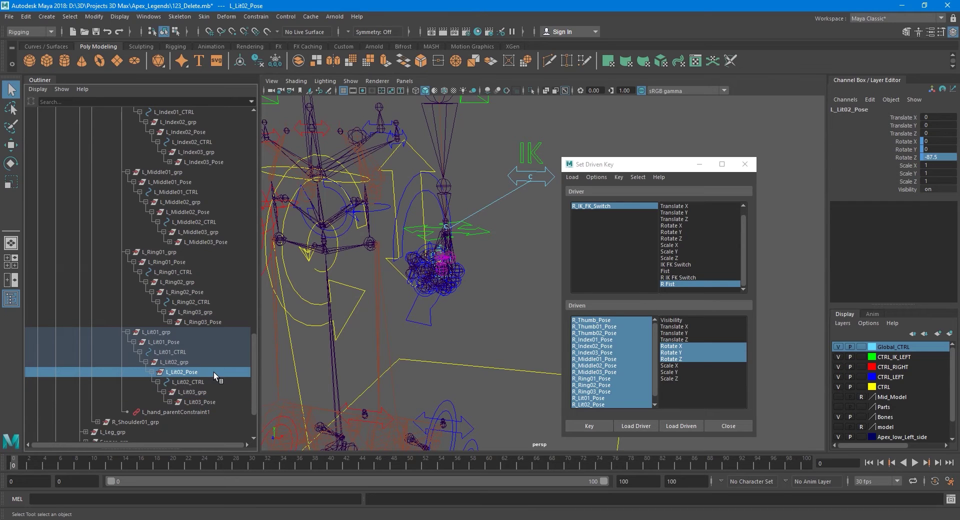
click(217, 403)
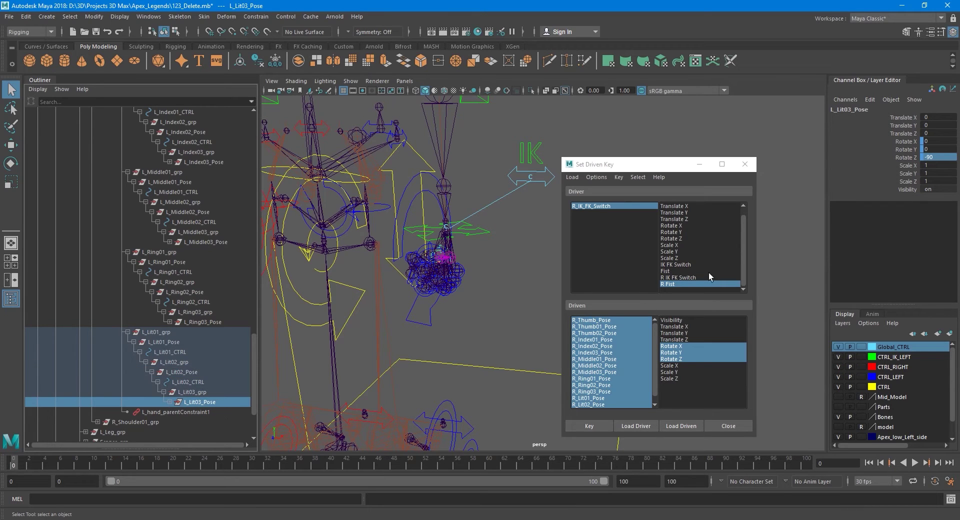
click(205, 323)
click(215, 243)
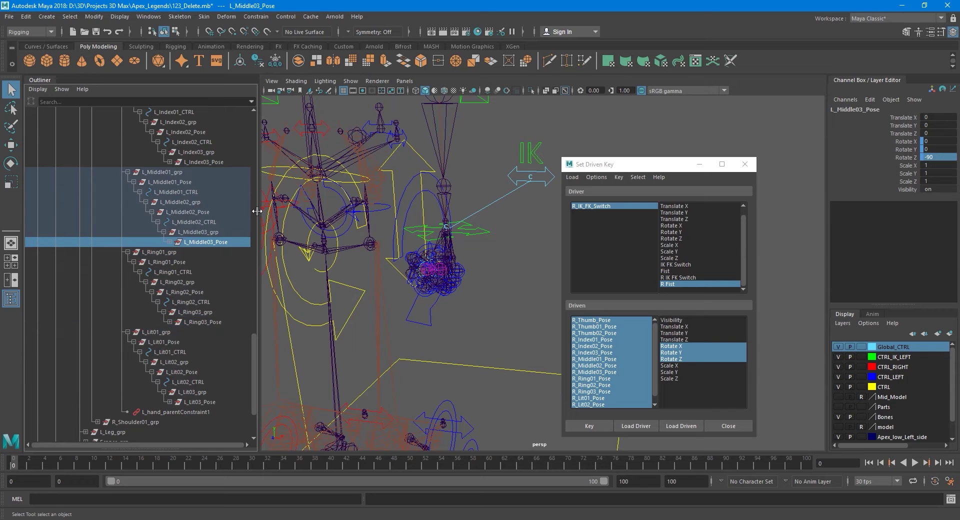
click(212, 163)
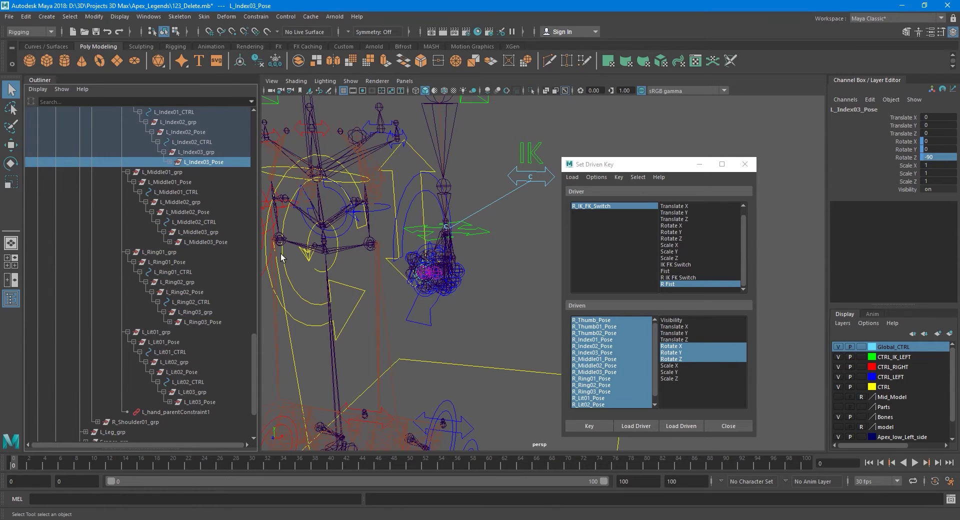
Step: Set the Rotate Z of R_Middle03_Pose to -90
scroll(179, 273, up, 8)
scroll(179, 273, down, 20)
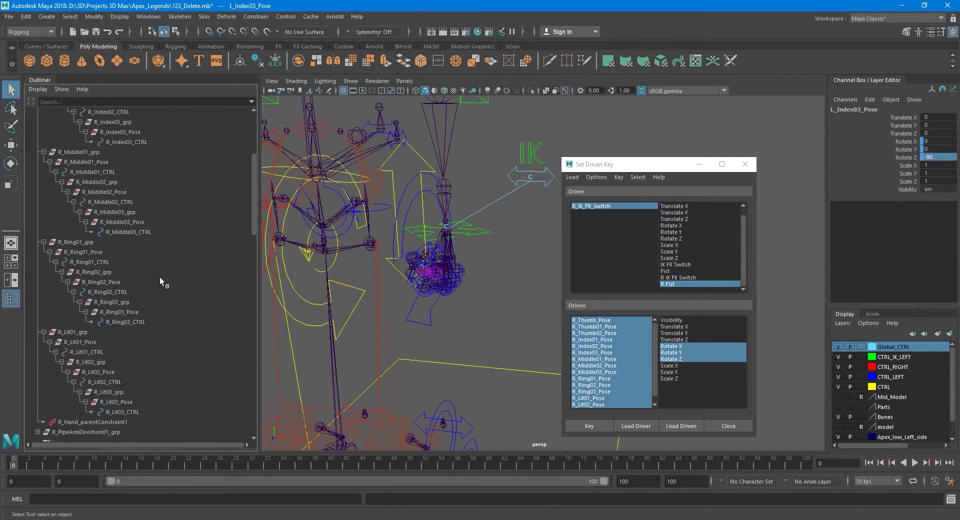
scroll(150, 279, up, 3)
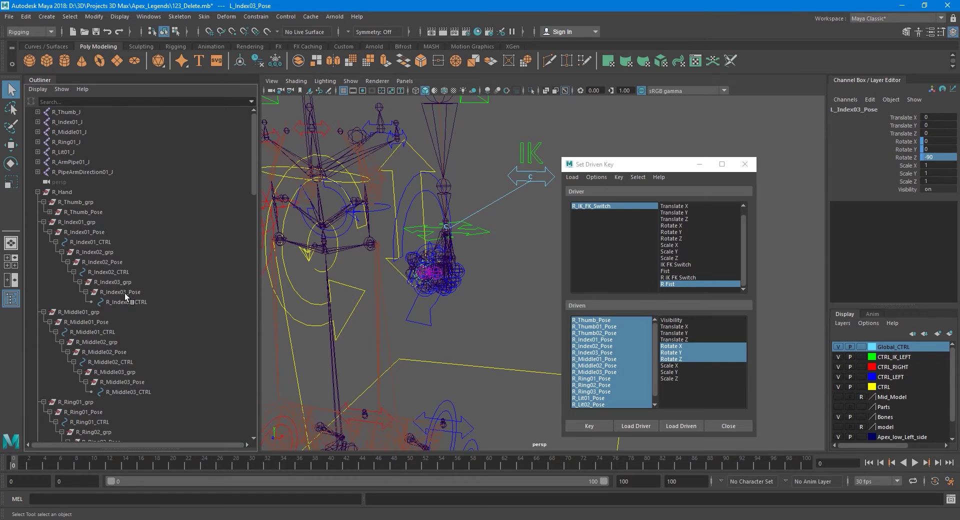
click(124, 293)
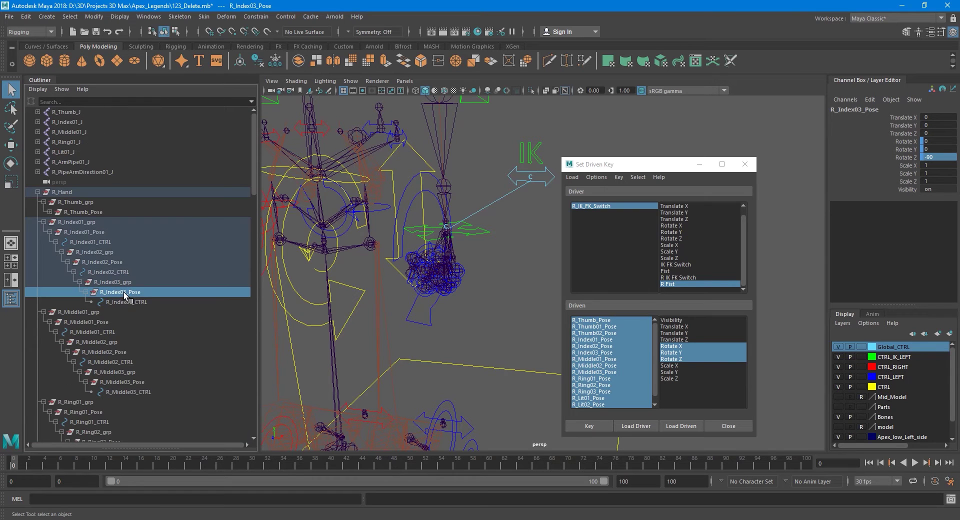
click(139, 382)
double_click(940, 157)
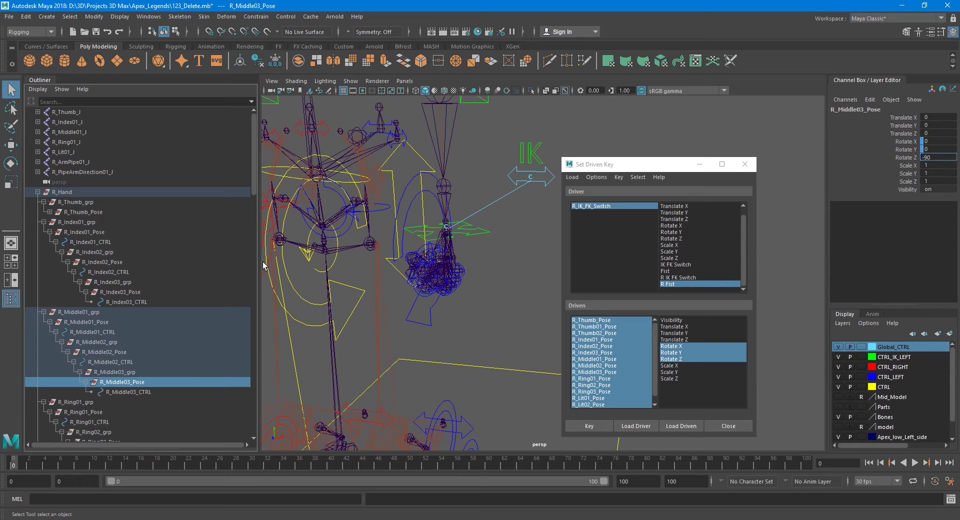
text(-90)
key(Return)
Step: Set the Rotate Z of R_Ring03_Pose to -90
drag(254, 172, 254, 215)
click(129, 313)
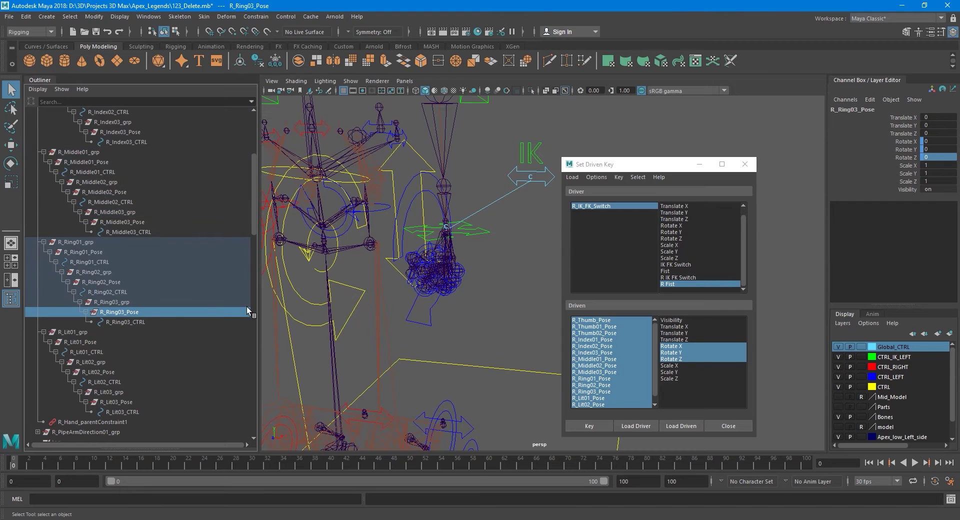
double_click(938, 158)
text(-90)
key(Return)
Step: Set the Rotate Z of R_Lit03_Pose to -90
scroll(253, 205, down, 1)
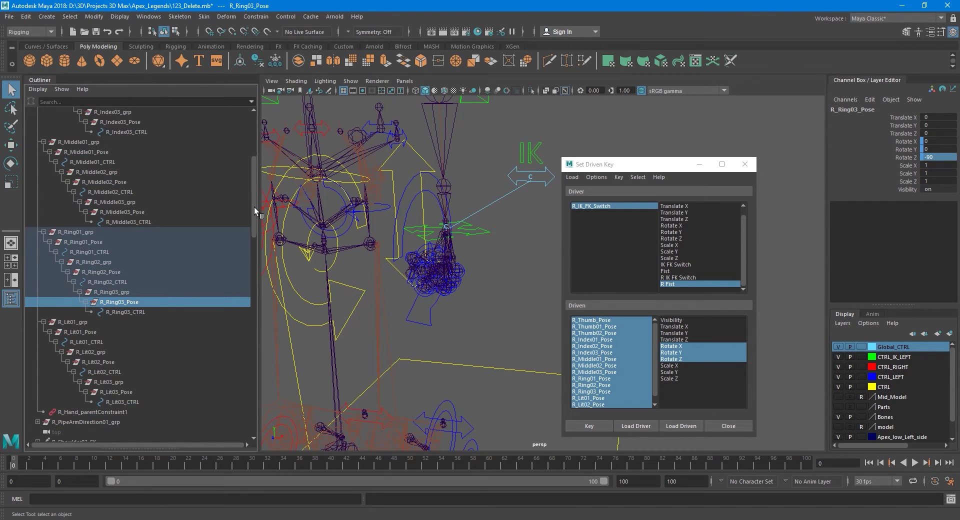
click(133, 374)
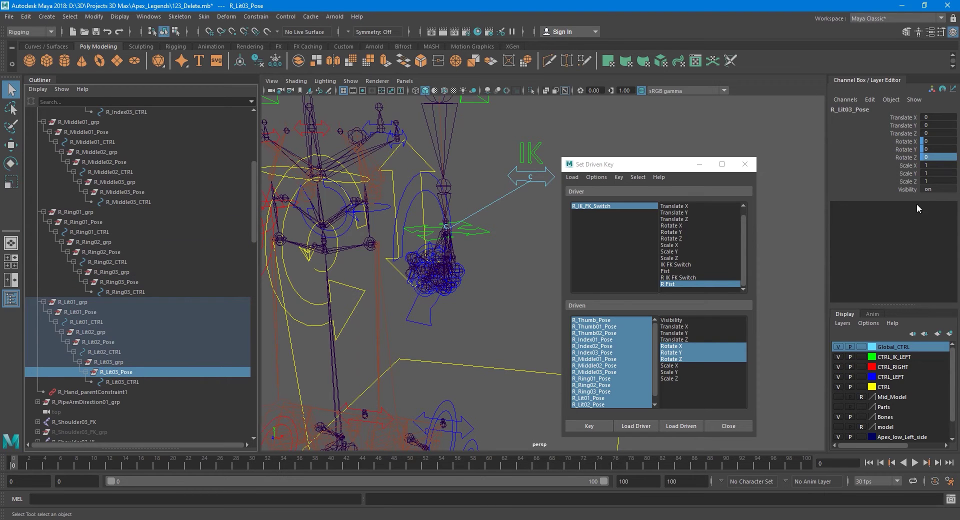
double_click(939, 159)
text(-90)
key(Return)
Step: Turn on the visibility of the model layer to show the mesh around the right hand's finger controls
alt+middle_drag(428, 272, 520, 278)
alt+middle_drag(385, 295, 471, 296)
scroll(465, 292, up, 5)
alt+middle_drag(310, 263, 426, 270)
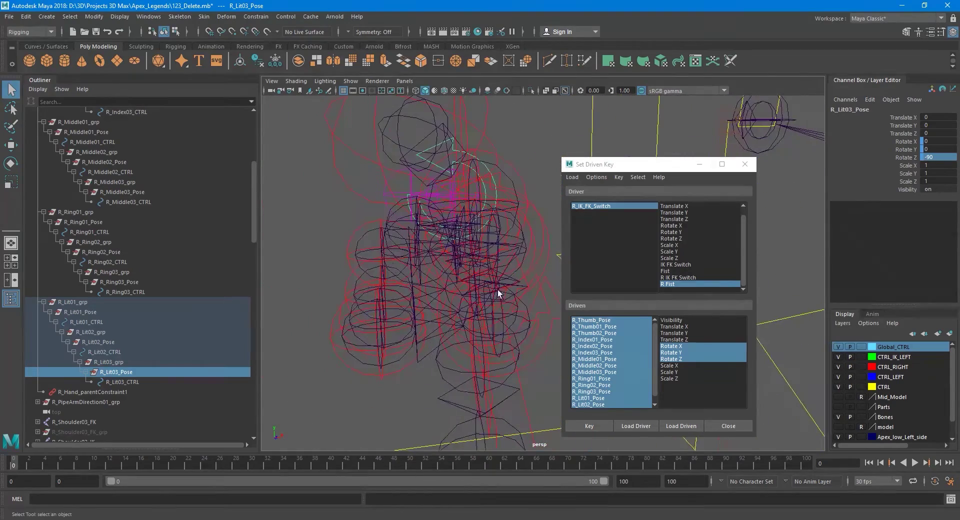
click(841, 427)
Step: Examine the right hand's curled fingers and the thumb against the model from several angles
scroll(530, 399, down, 5)
alt+middle_drag(518, 308, 482, 310)
alt+drag(481, 309, 458, 319)
scroll(459, 319, up, 5)
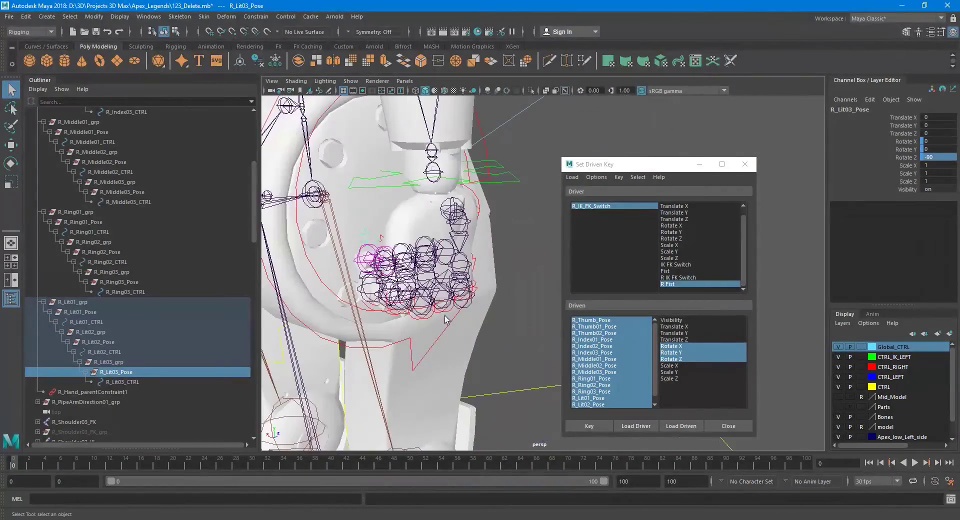
alt+middle_drag(409, 310, 451, 308)
scroll(450, 308, up, 3)
alt+drag(451, 308, 423, 249)
alt+middle_drag(424, 249, 480, 281)
mouse_move(480, 280)
alt+mouse_down()
mouse_move(390, 341)
mouse_move(461, 282)
alt+mouse_up()
alt+middle_drag(461, 282, 417, 312)
scroll(418, 313, up, 3)
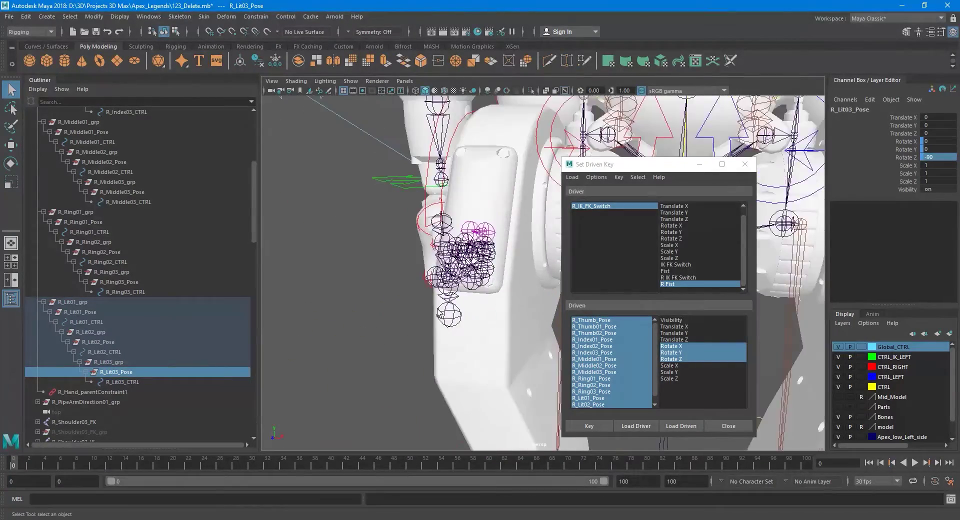
alt+drag(433, 299, 395, 295)
alt+middle_drag(395, 295, 354, 303)
alt+drag(354, 303, 394, 271)
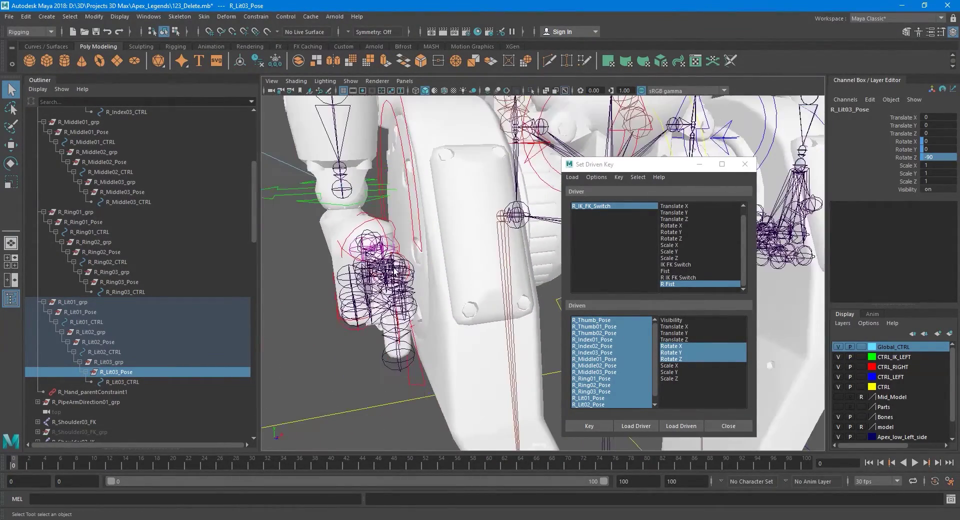
Step: Collapse the little, ring, middle and index finger groups under R_Hand in the scene hierarchy
click(44, 302)
click(43, 212)
scroll(43, 215, up, 3)
click(44, 202)
scroll(70, 234, up, 4)
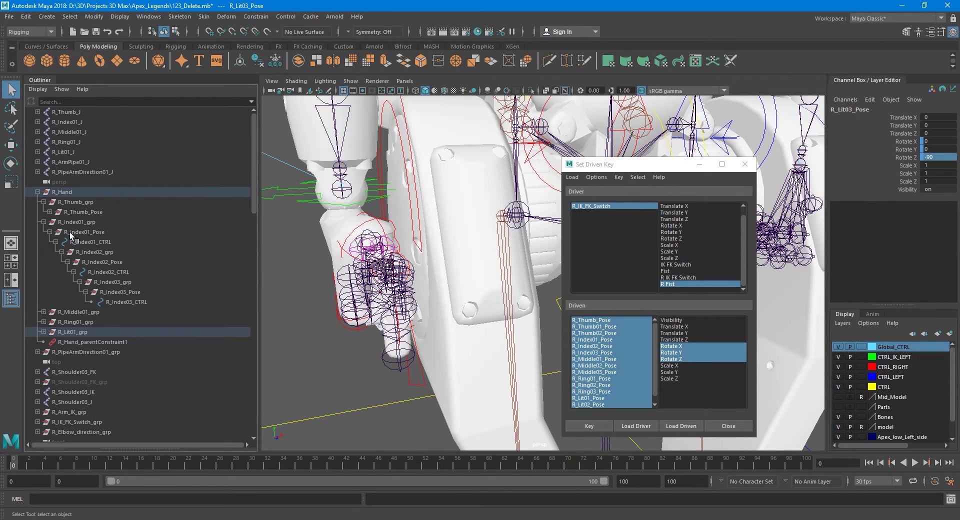
click(44, 222)
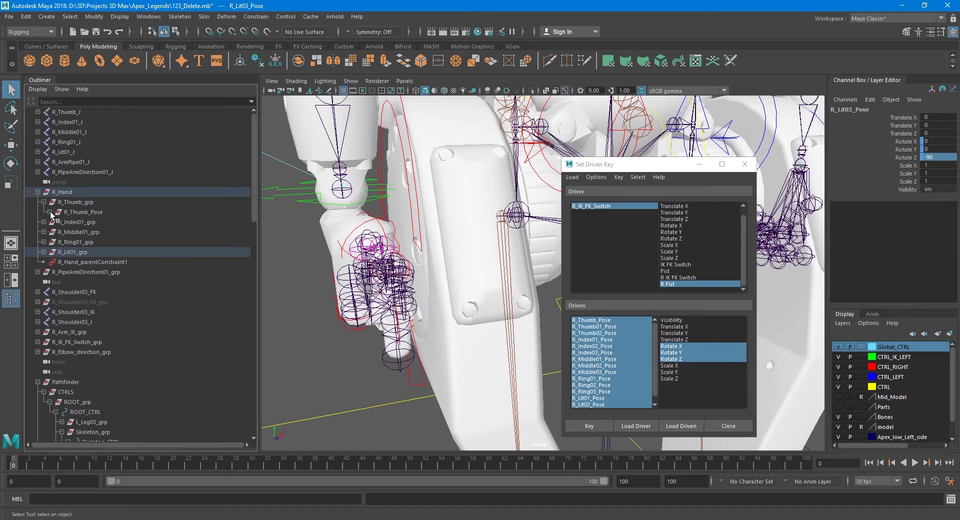
Step: Expand the full R_Thumb_grp and L_Thumb_grp hierarchies and collapse the left hand's index, middle, ring and little finger groups
click(50, 212)
click(84, 214)
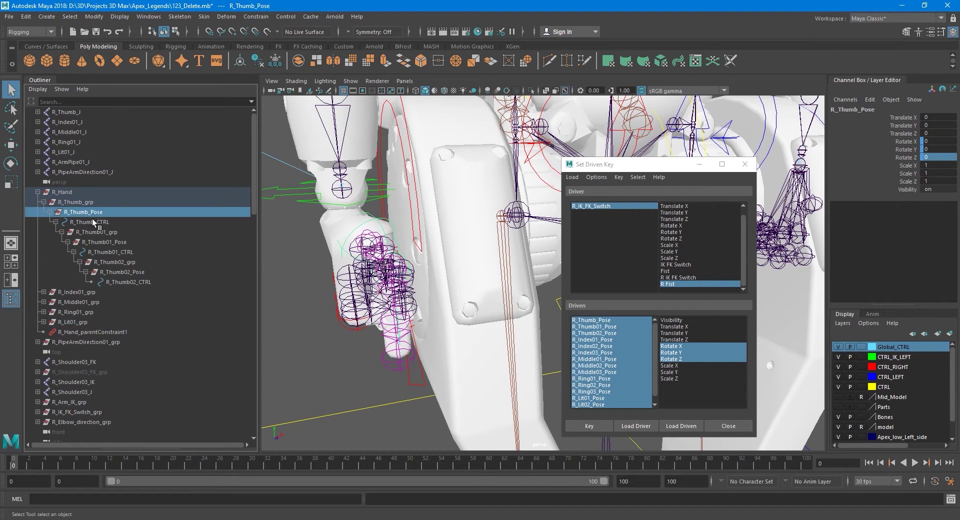
scroll(101, 221, down, 10)
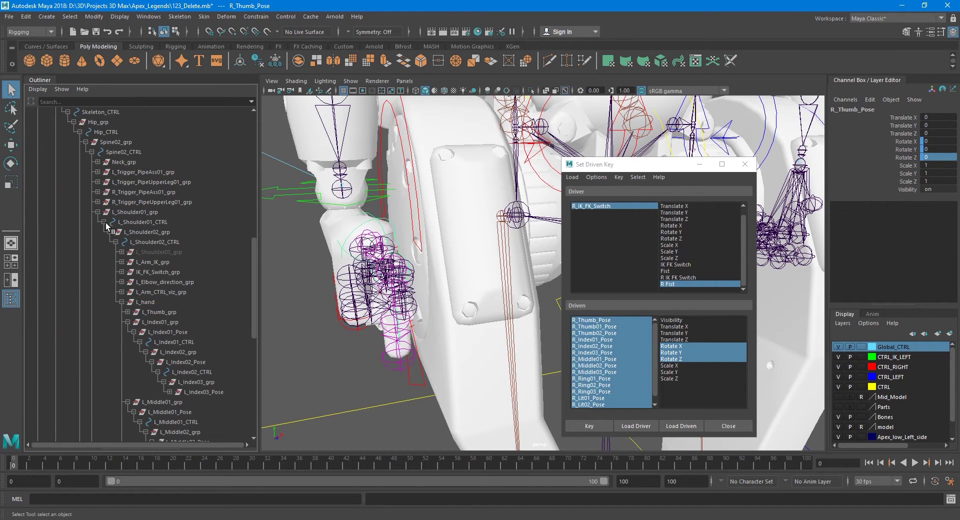
scroll(165, 295, down, 3)
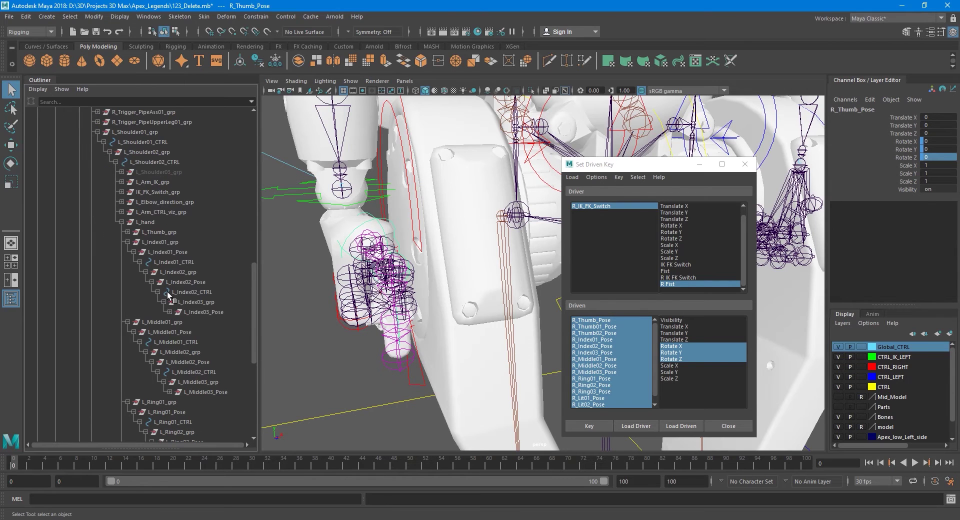
click(128, 242)
click(128, 252)
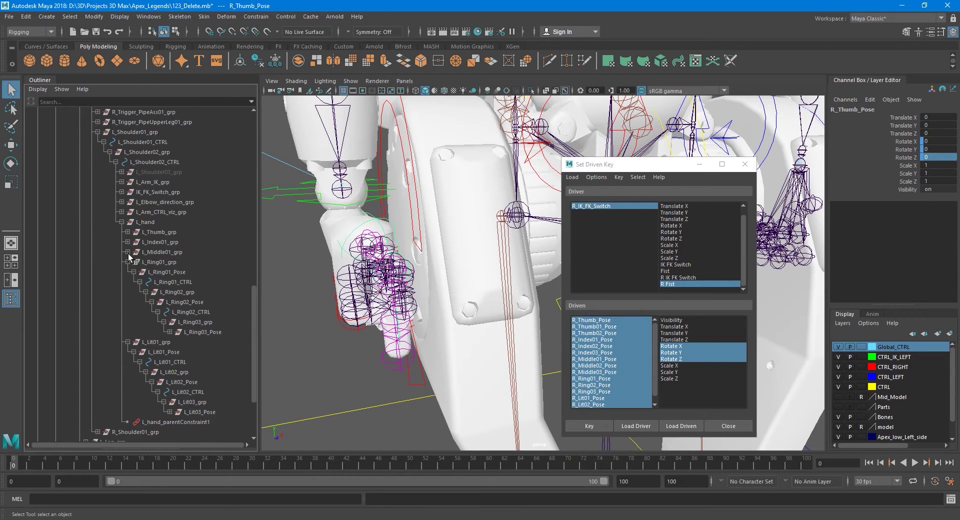
click(129, 262)
click(128, 272)
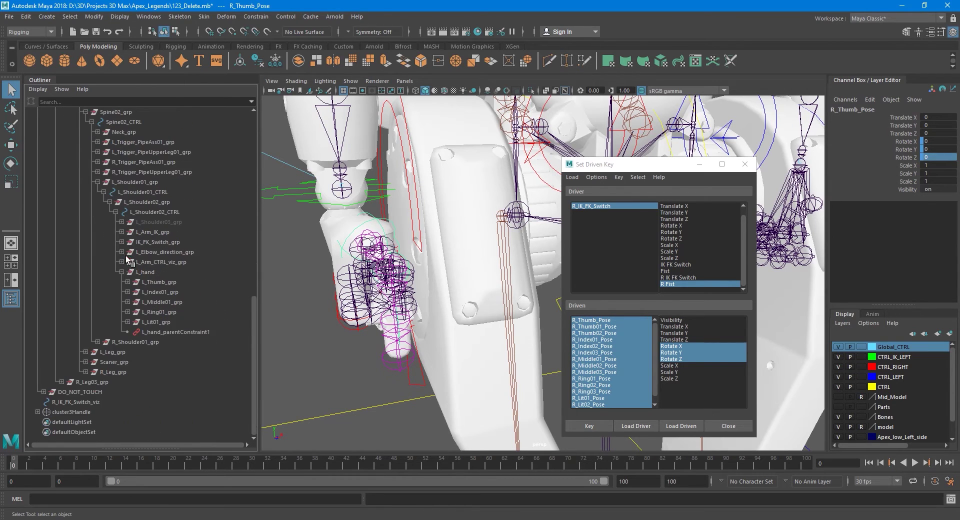
shift+click(128, 282)
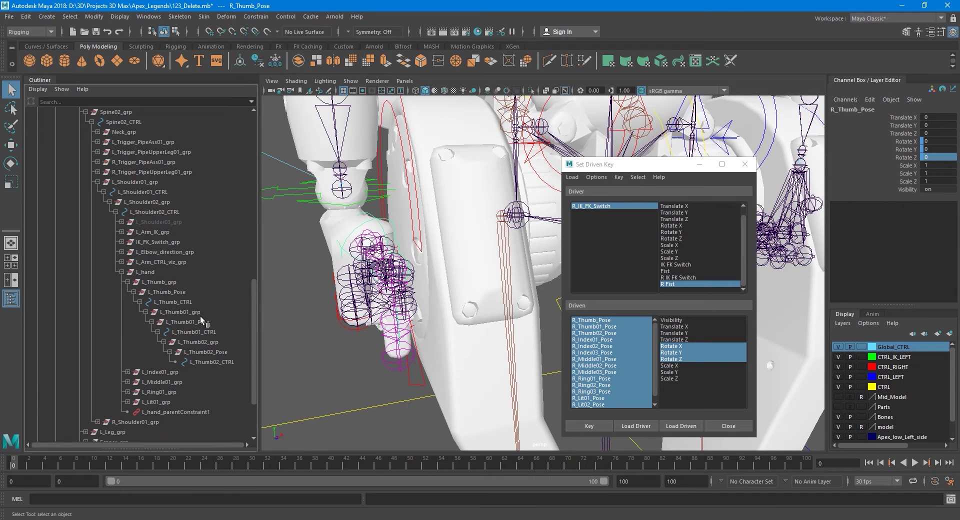
Step: Copy the Rotate X value -12.984 from L_Thumb_Pose to R_Thumb_Pose
click(169, 293)
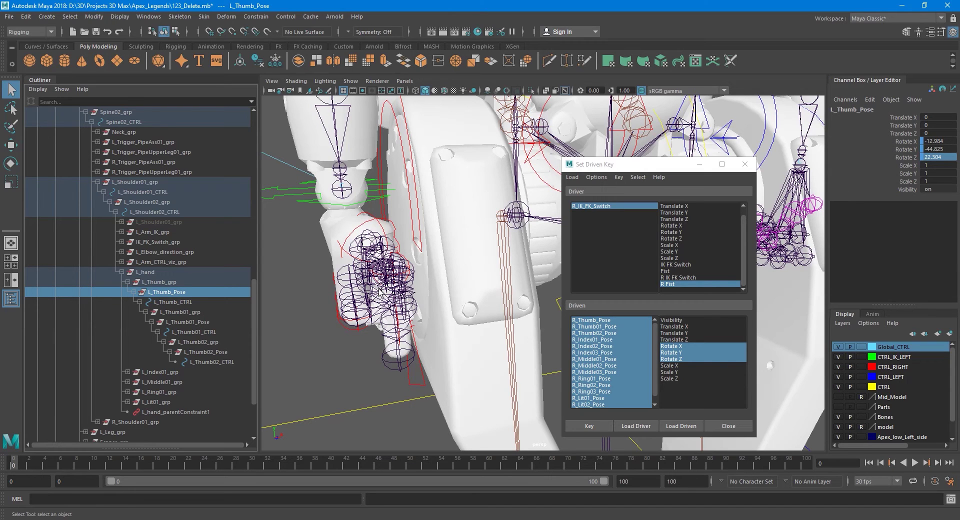
click(952, 141)
key(ctrl+c)
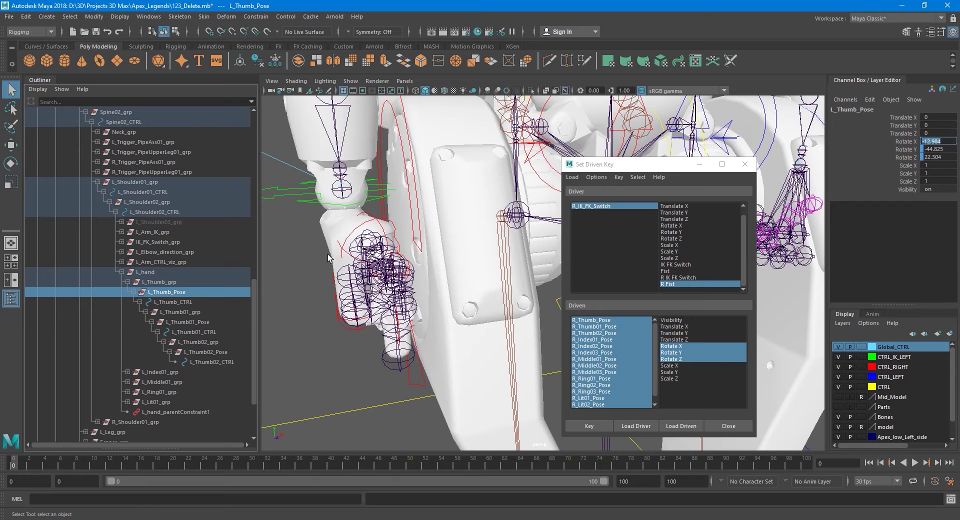
drag(253, 301, 263, 131)
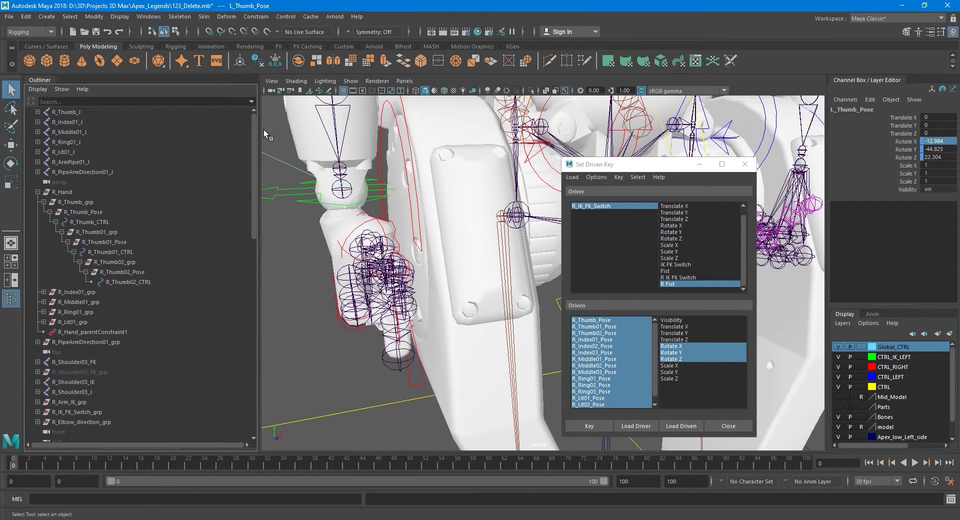
click(97, 213)
click(945, 141)
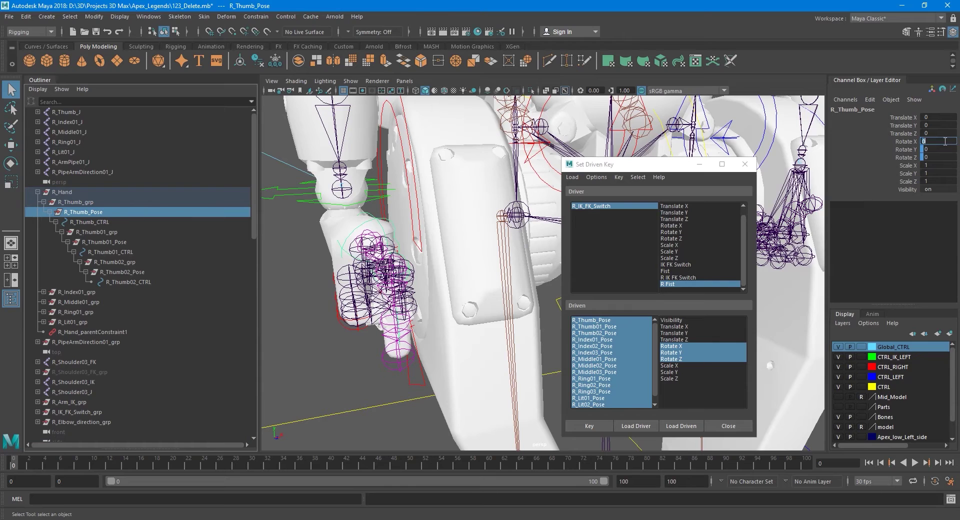
key(ctrl+v)
Step: Copy the Rotate Y value -44.825 from L_Thumb_Pose to R_Thumb_Pose
drag(256, 204, 258, 361)
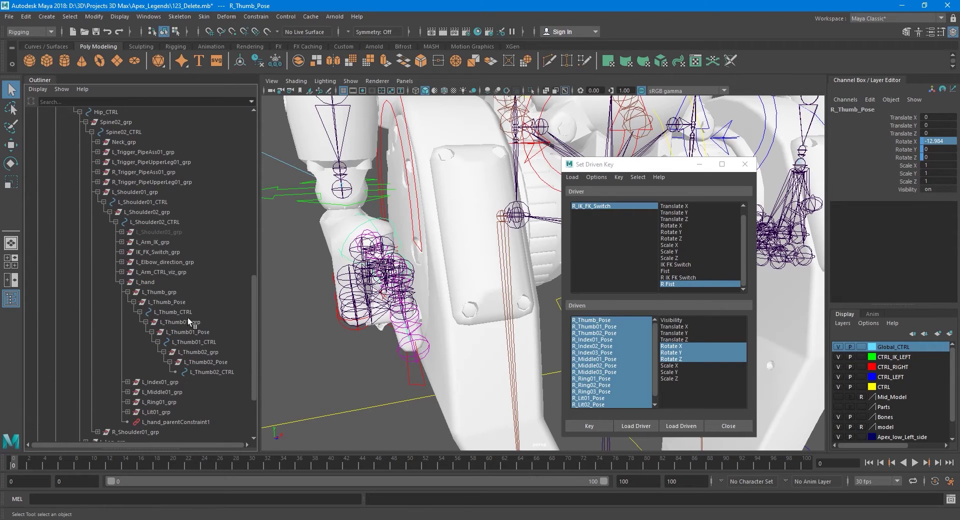
click(175, 303)
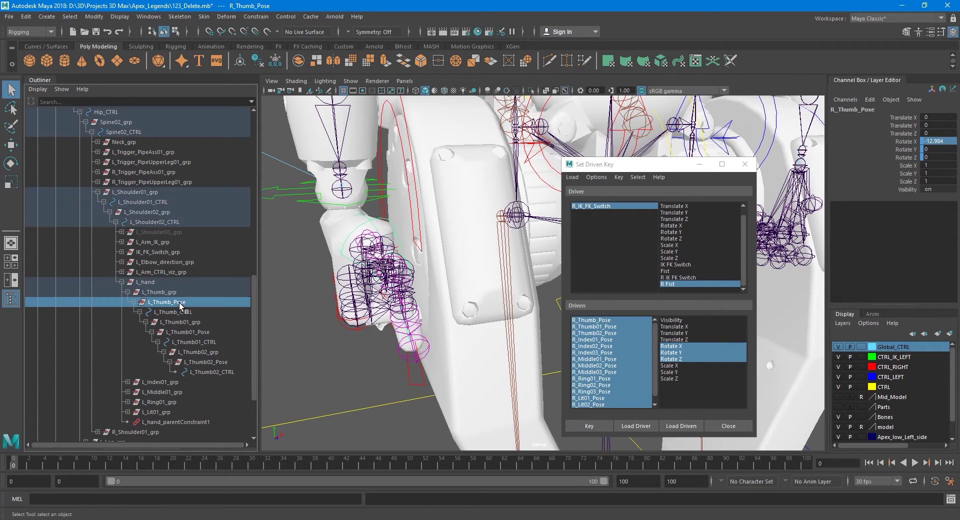
double_click(949, 150)
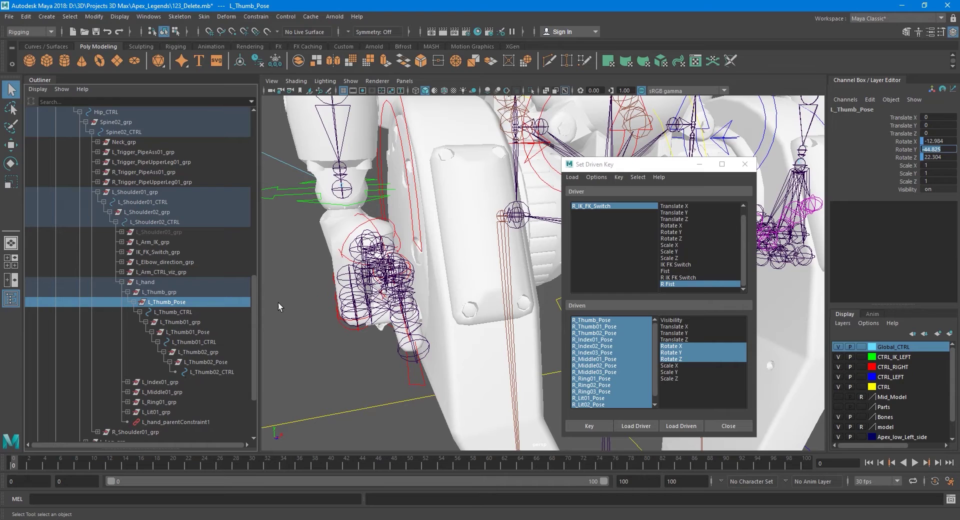
drag(253, 303, 272, 136)
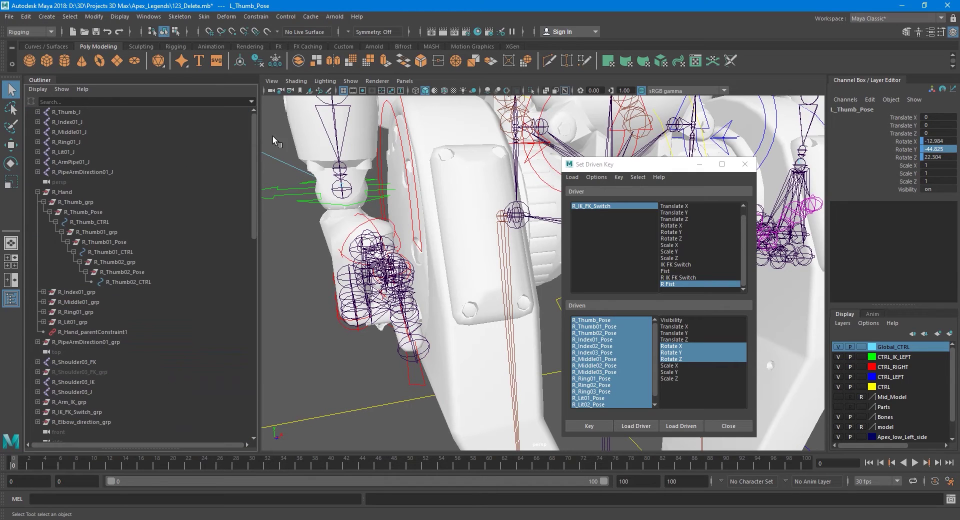
click(101, 214)
double_click(933, 150)
text(-44.825)
Step: Copy the Rotate Z value 22.304 from L_Thumb_Pose to R_Thumb_Pose
drag(251, 212, 243, 366)
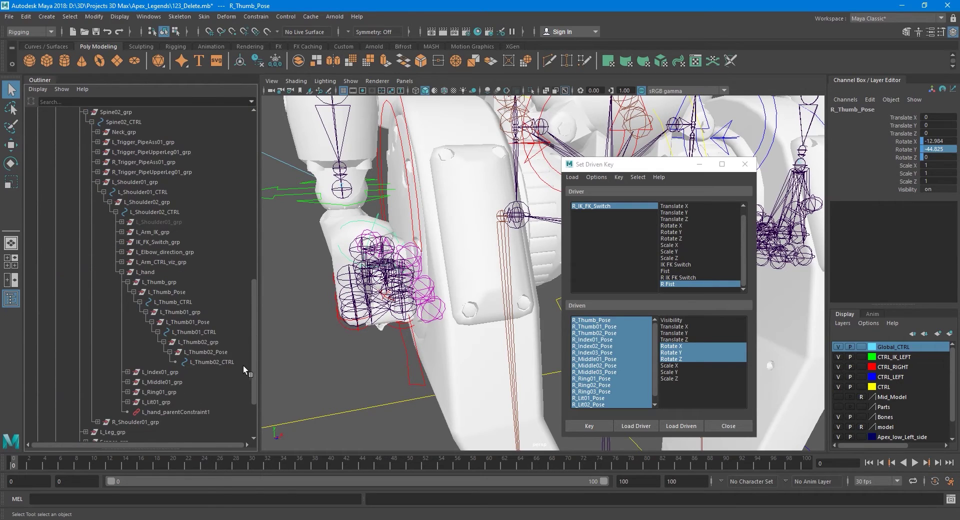
click(167, 293)
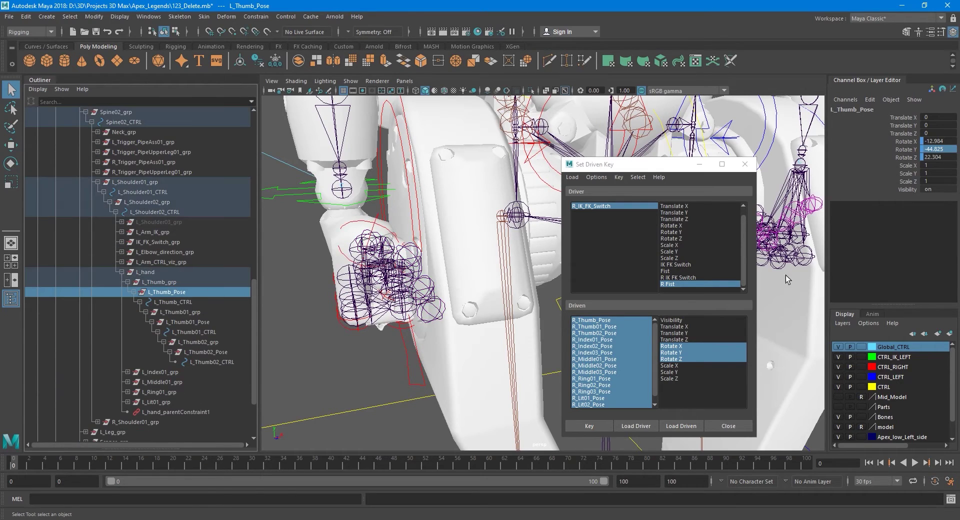
double_click(947, 157)
key(ctrl+c)
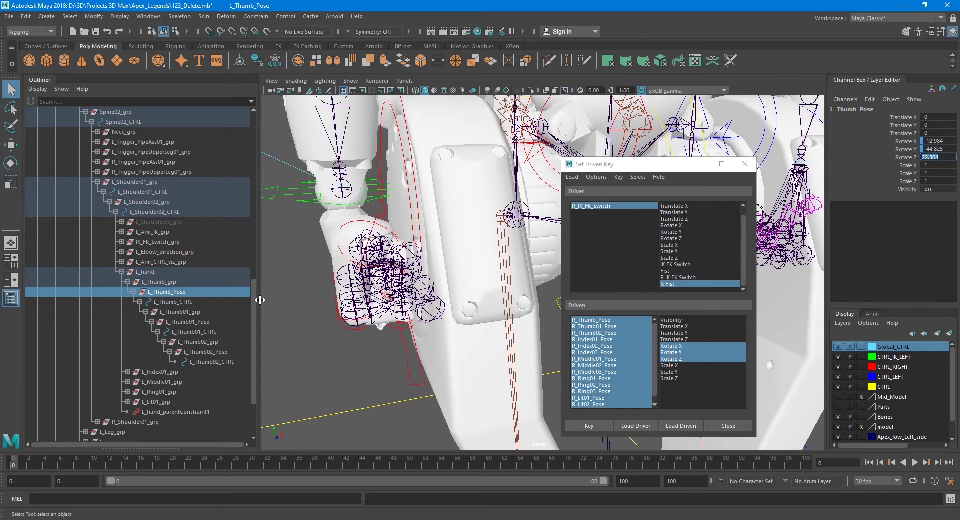
drag(255, 299, 275, 151)
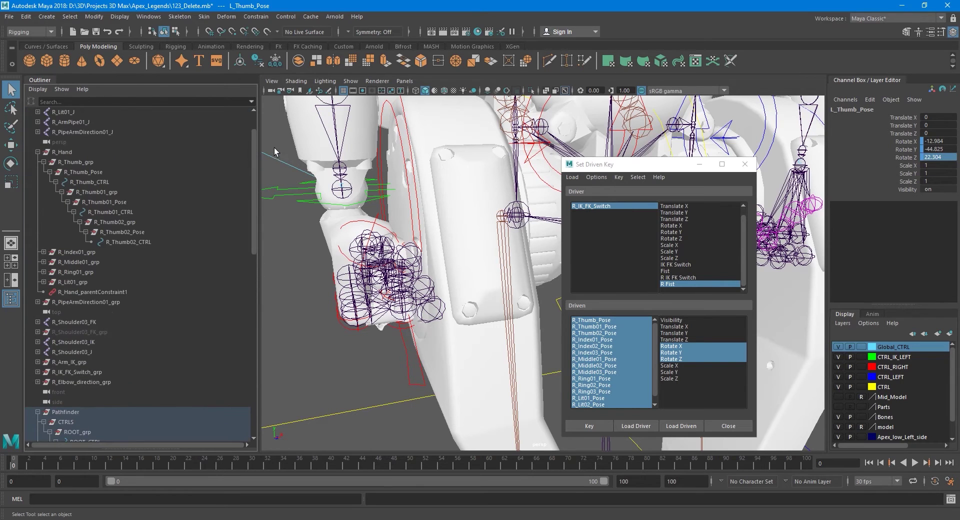
click(83, 172)
double_click(939, 156)
key(ctrl+v)
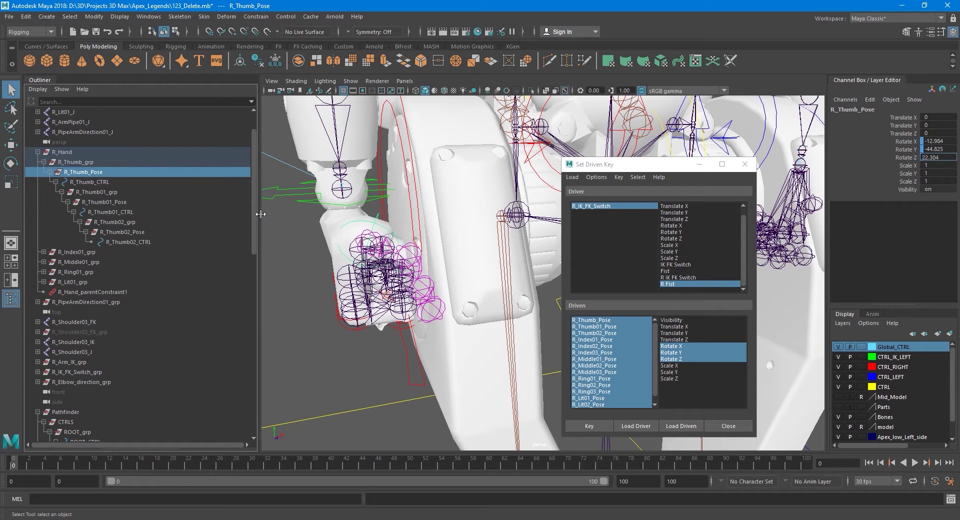
Step: Set the Rotate X of R_Thumb01_Pose to -45, taken from L_Thumb01_Pose
drag(255, 208, 254, 361)
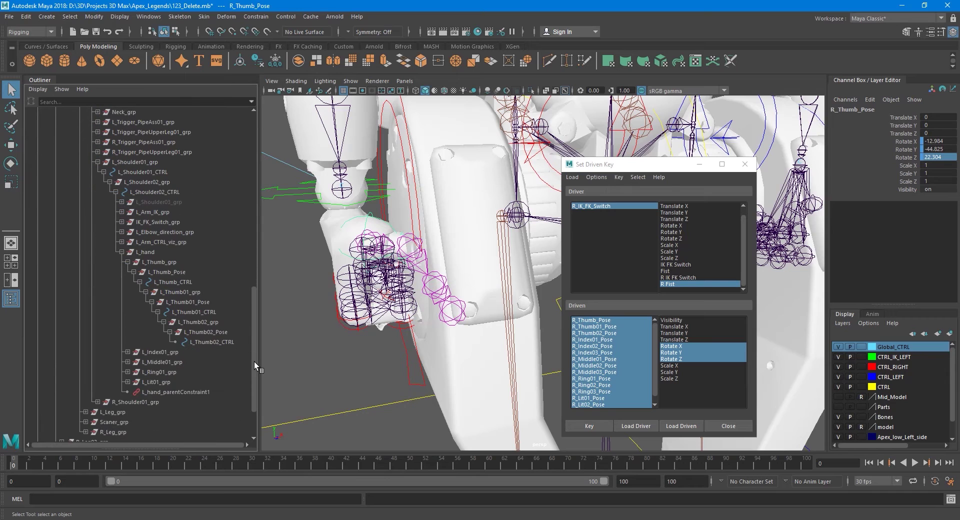
click(164, 271)
click(194, 302)
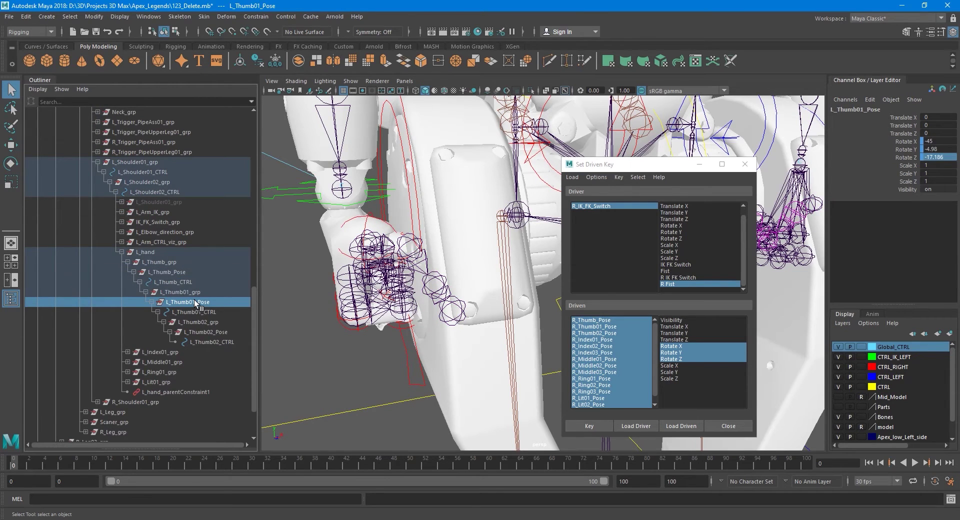
click(938, 142)
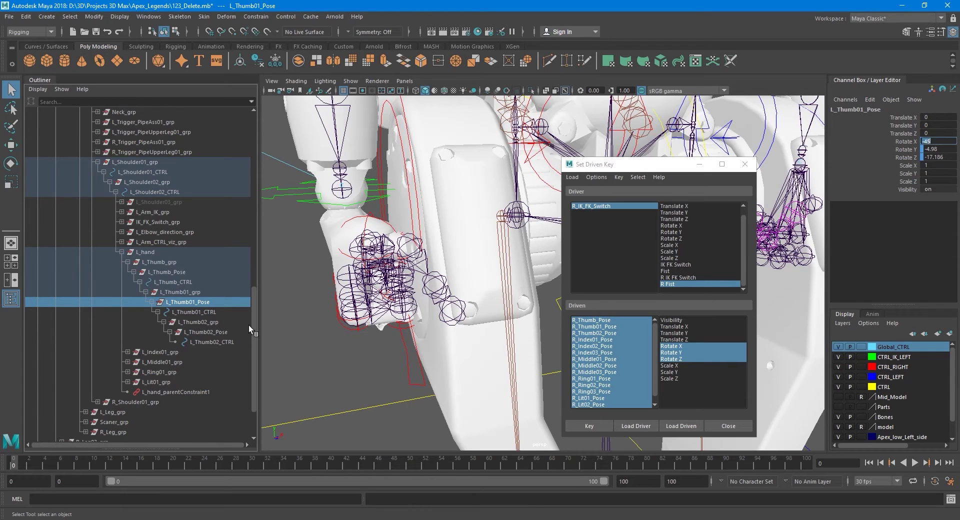
drag(253, 310, 273, 158)
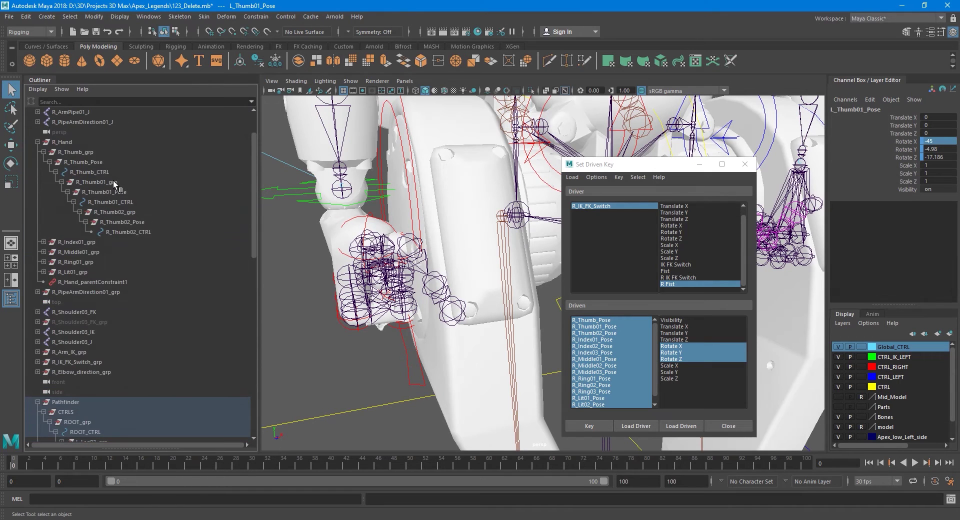
click(111, 194)
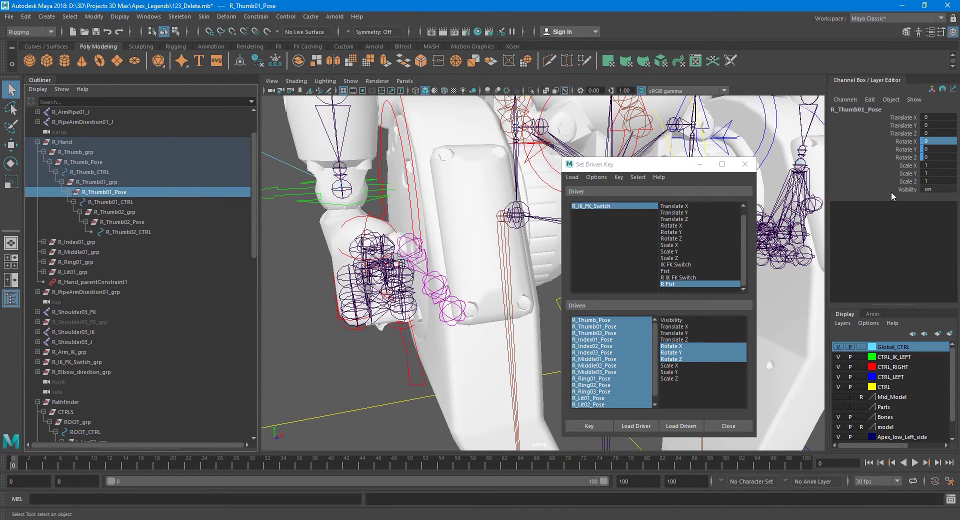
click(933, 140)
text(-45)
Step: Set the Rotate Y of R_Thumb01_Pose to -4.98, taken from L_Thumb01_Pose
drag(253, 211, 259, 360)
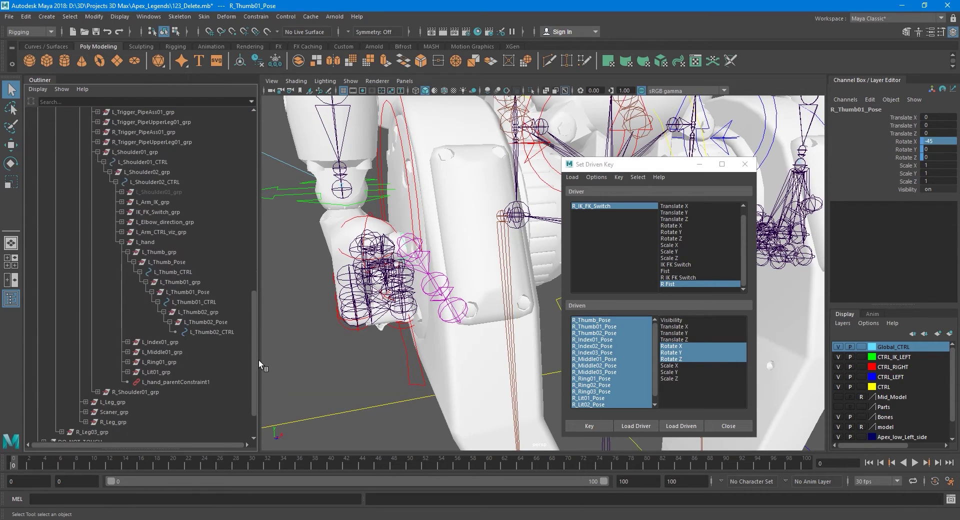
click(190, 290)
click(944, 148)
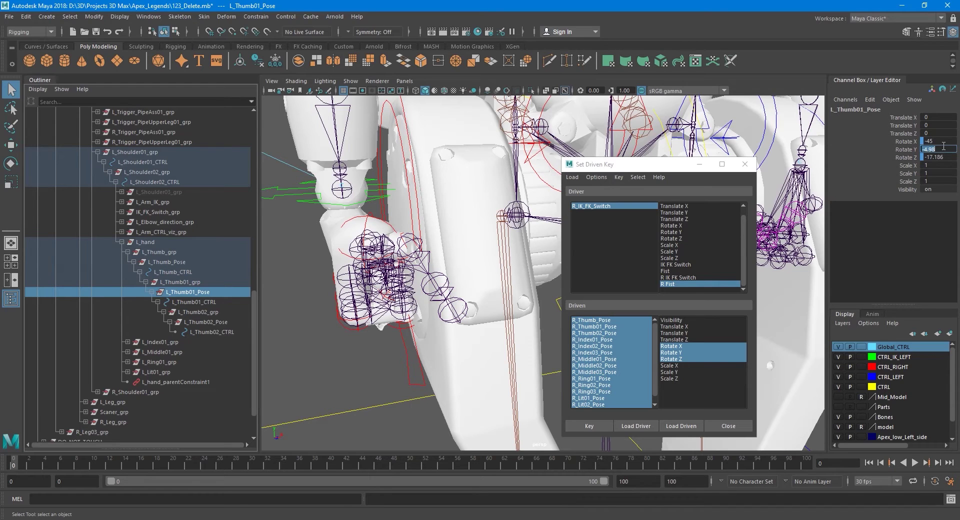
drag(254, 302, 287, 150)
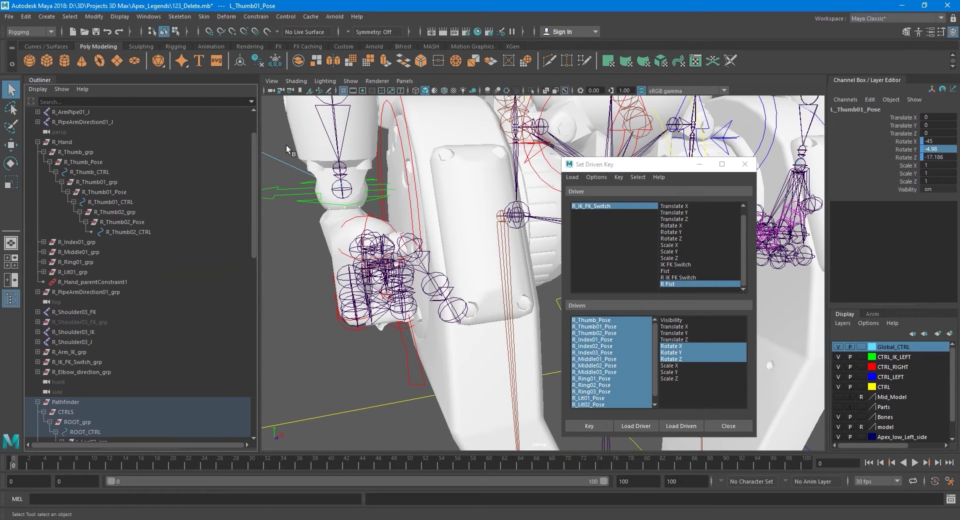
click(122, 193)
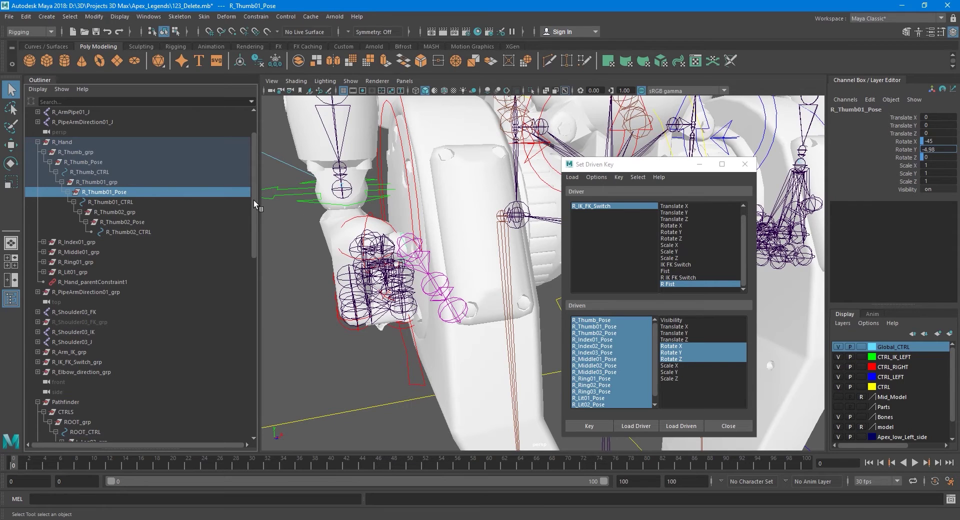
Step: Set the Rotate Z of R_Thumb01_Pose to -17.186, taken from L_Thumb01_Pose
drag(253, 200, 246, 333)
click(200, 335)
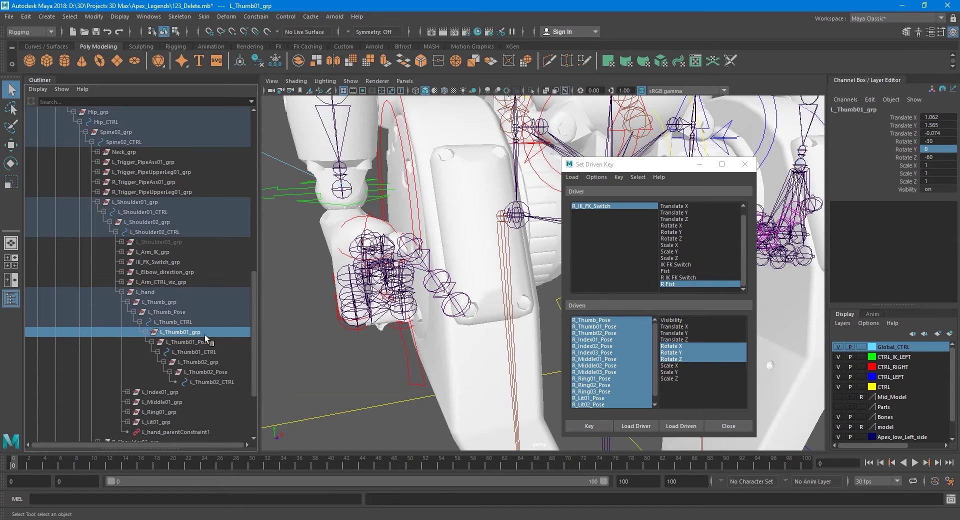
click(210, 342)
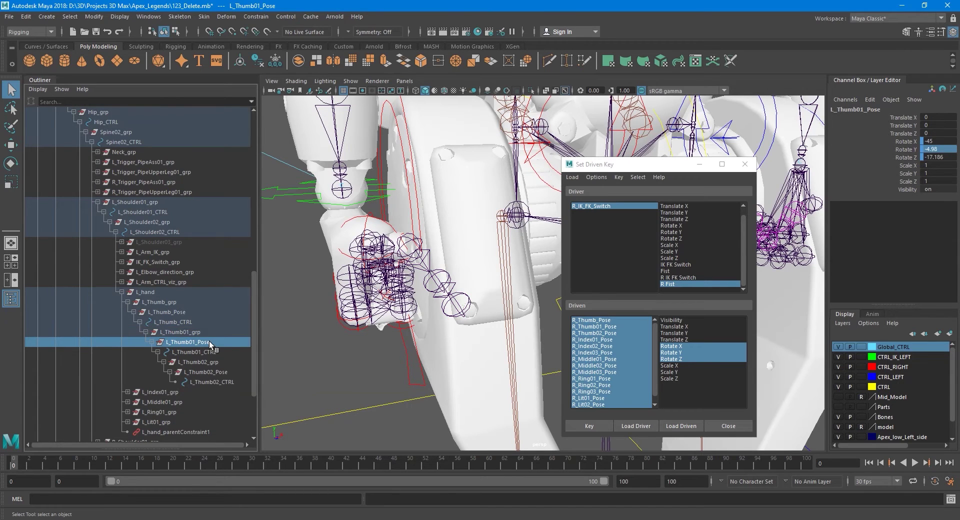
double_click(940, 157)
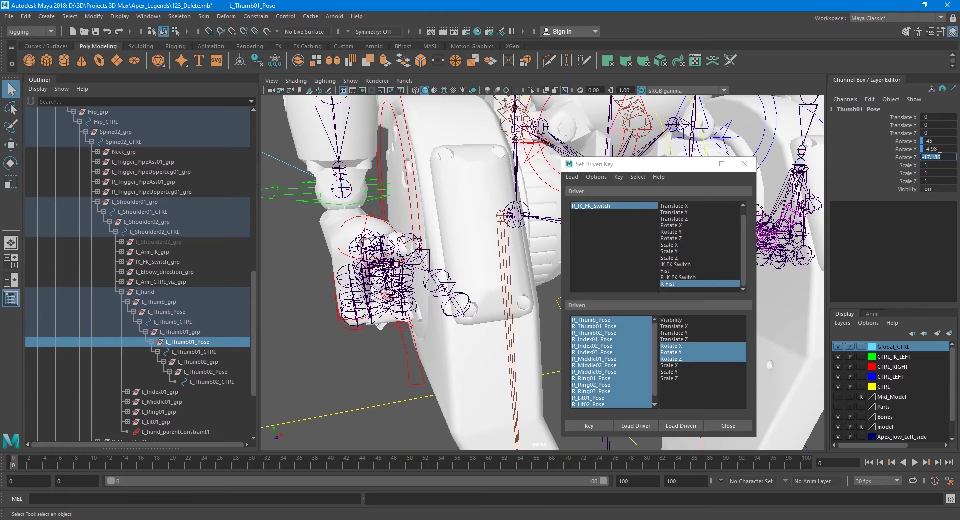
drag(253, 301, 274, 139)
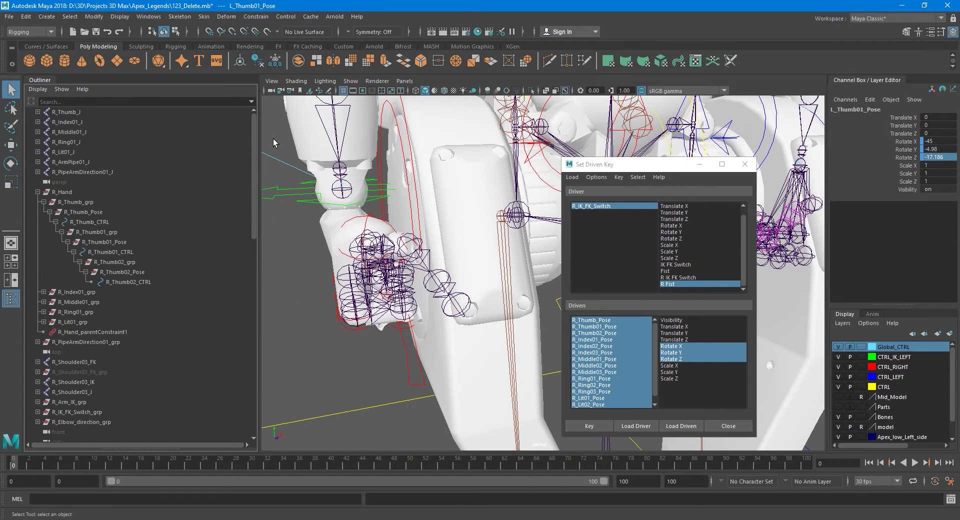
click(125, 244)
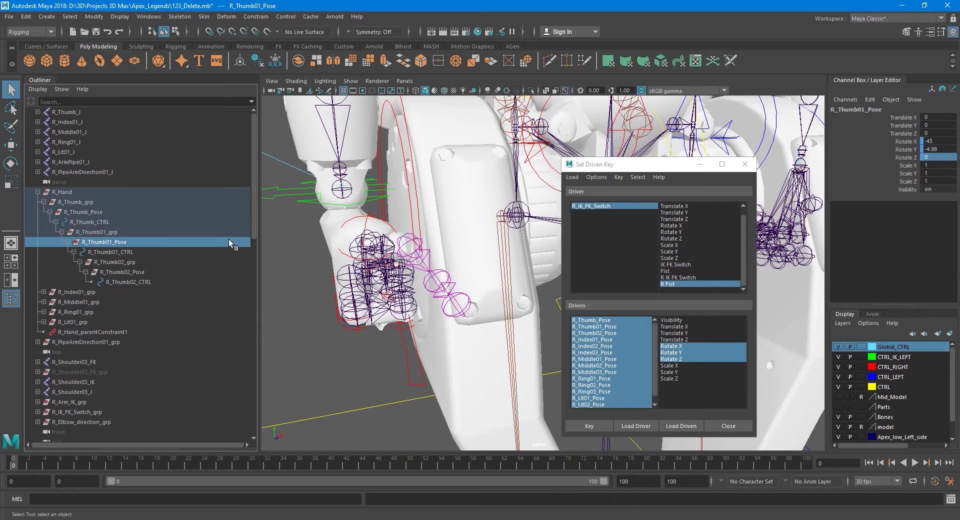
double_click(939, 158)
Step: Set the Rotate Z of R_Thumb02_Pose to -90, taken from L_Thumb02_Pose
click(143, 273)
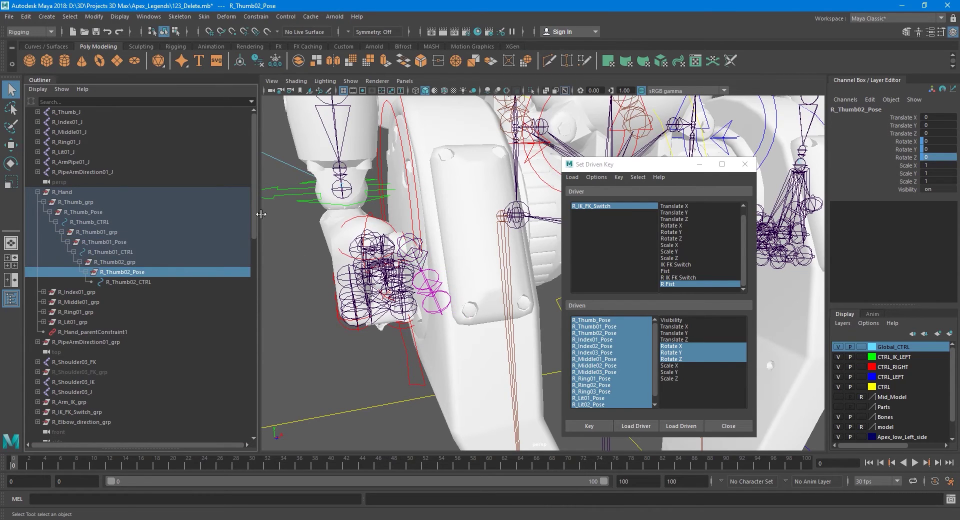
drag(253, 208, 253, 217)
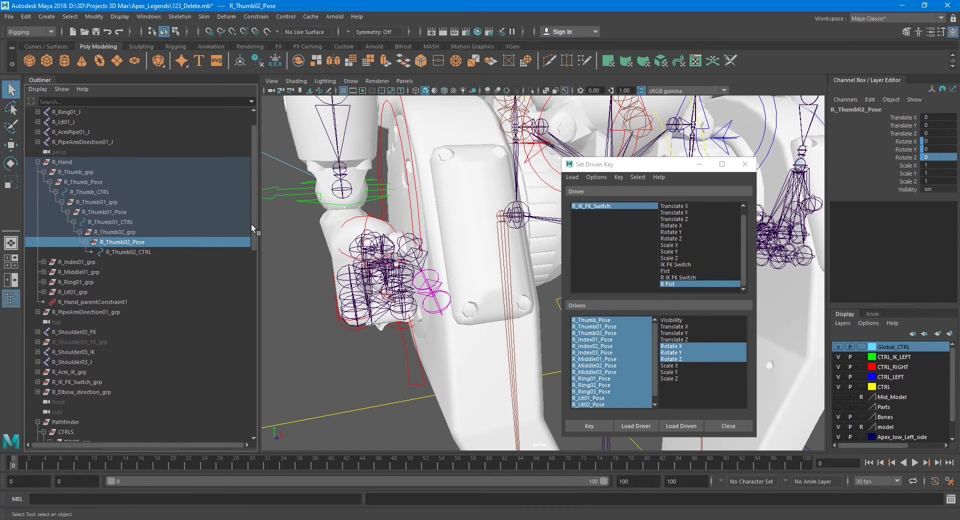
drag(251, 226, 258, 383)
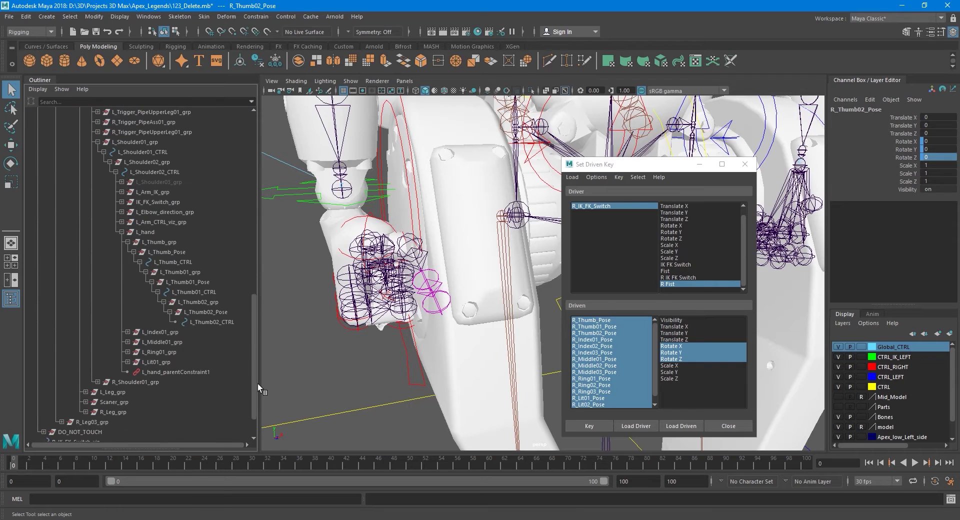
click(220, 312)
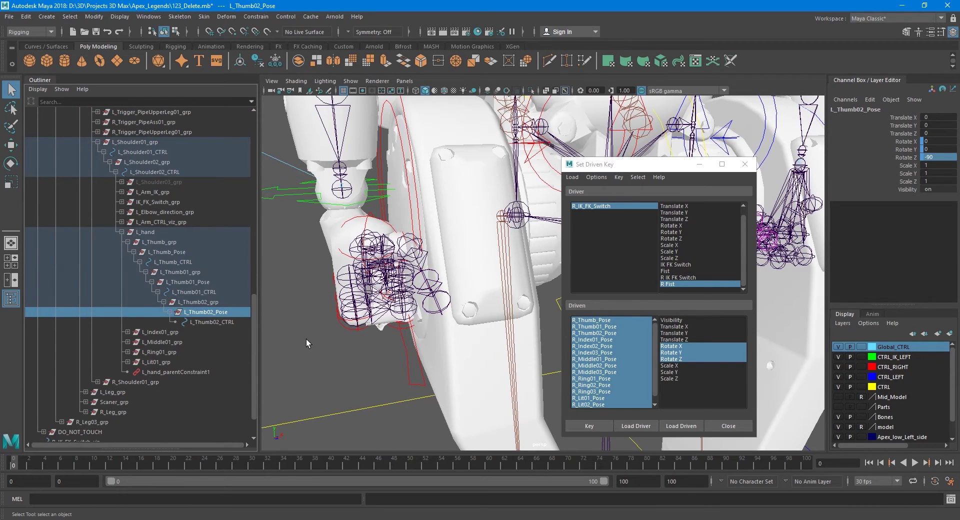
double_click(934, 157)
drag(254, 313, 229, 168)
click(135, 193)
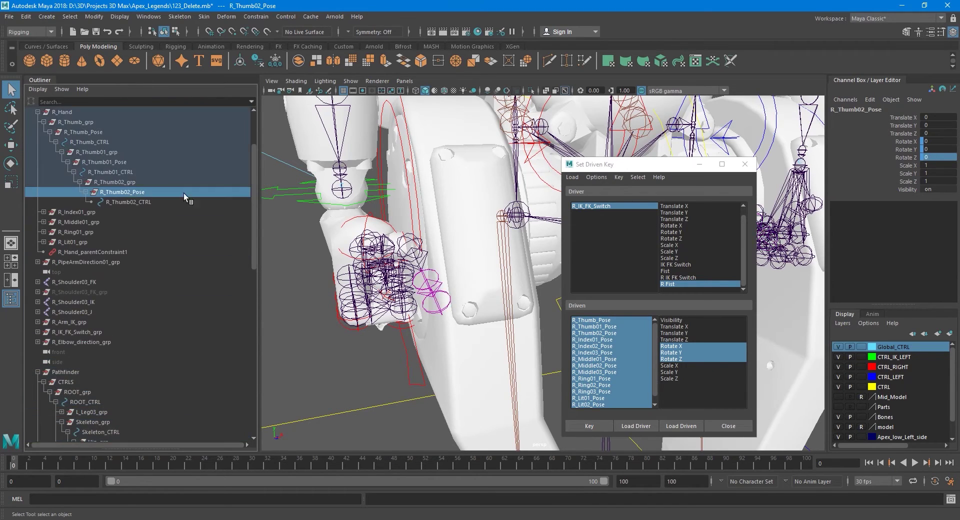
click(938, 157)
key(Return)
Step: Key the X, Y and Z rotations of the right-hand Pose groups against the R Fist driver in its closed-fist state
alt+drag(388, 296, 444, 296)
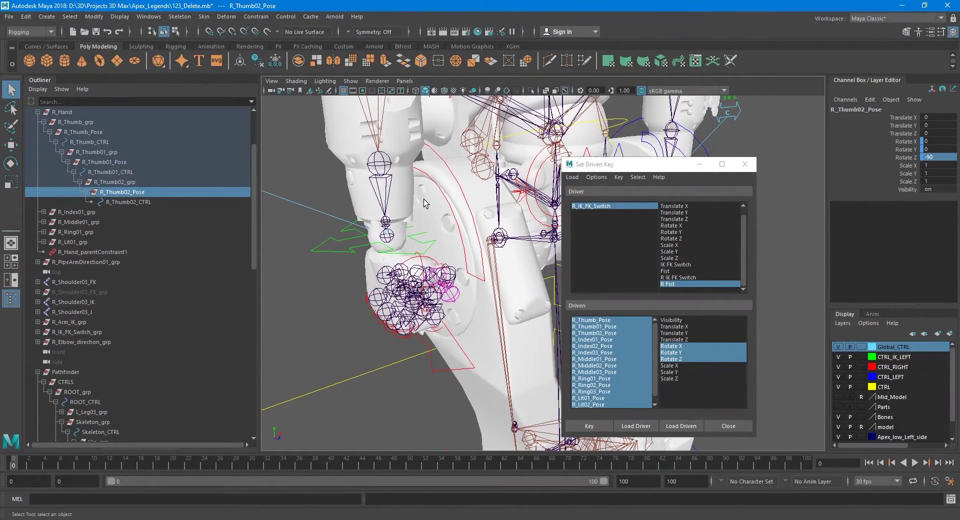
alt+drag(466, 311, 459, 336)
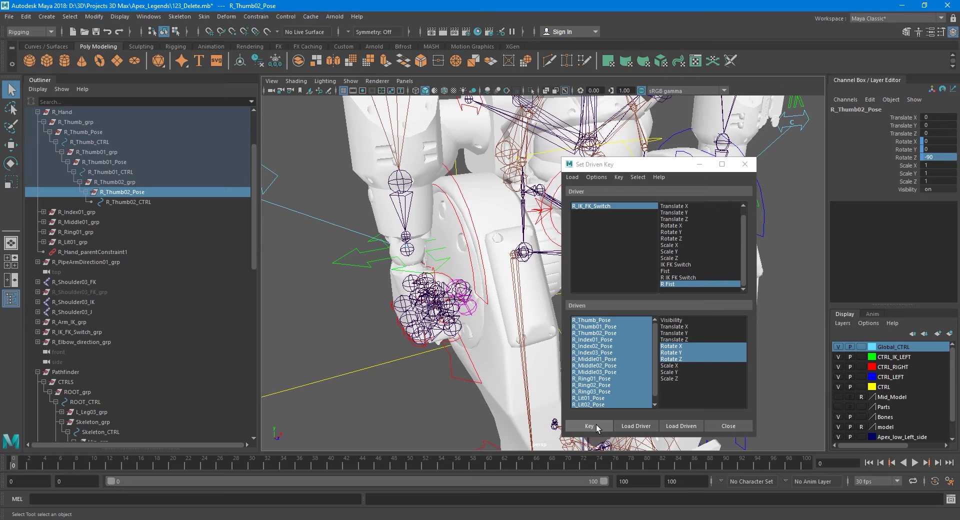
click(590, 426)
Step: Test the right hand's driven keys by scrubbing R Fist on R_IK_FK_Switch to 0 and back to 1
alt+drag(420, 306, 453, 315)
click(357, 207)
alt+drag(380, 268, 375, 302)
click(904, 237)
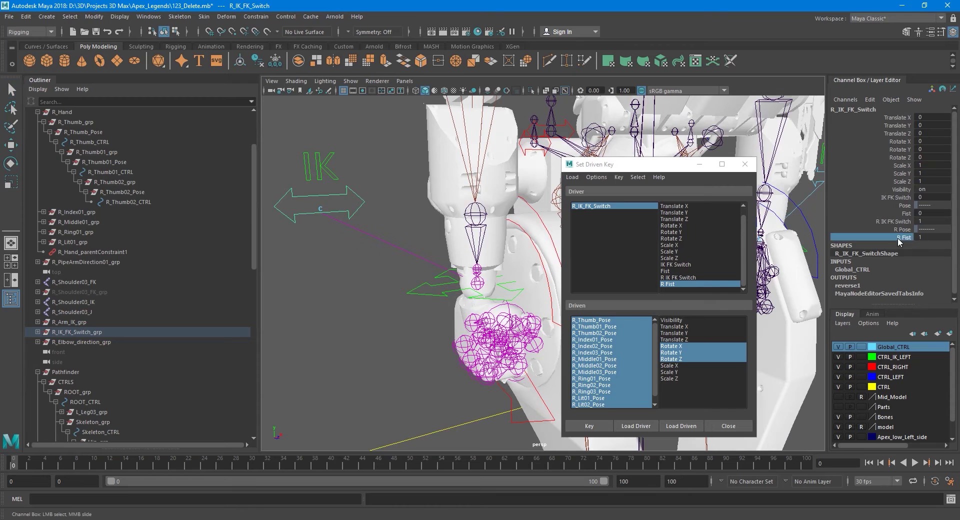
middle_drag(396, 236, 386, 254)
alt+drag(427, 312, 452, 302)
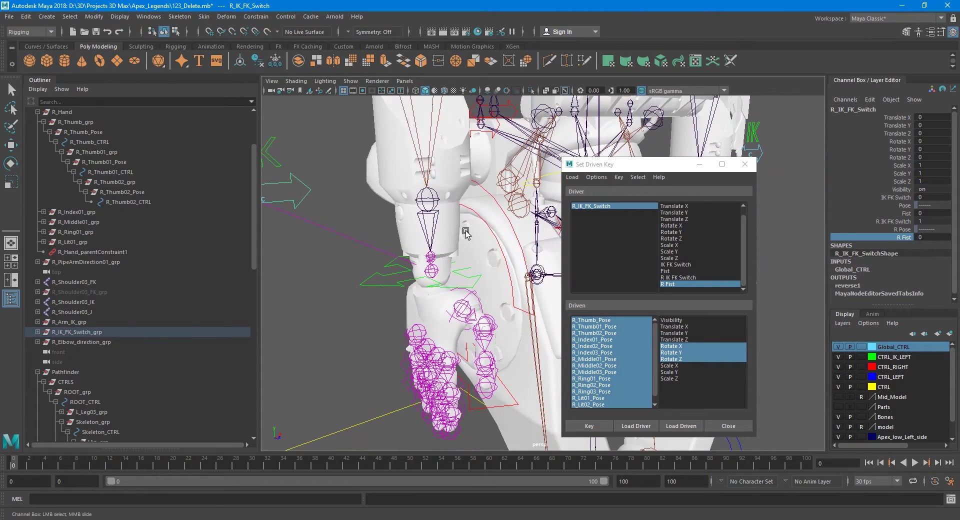
alt+middle_drag(464, 281, 468, 237)
scroll(428, 286, up, 2)
alt+middle_drag(428, 285, 451, 274)
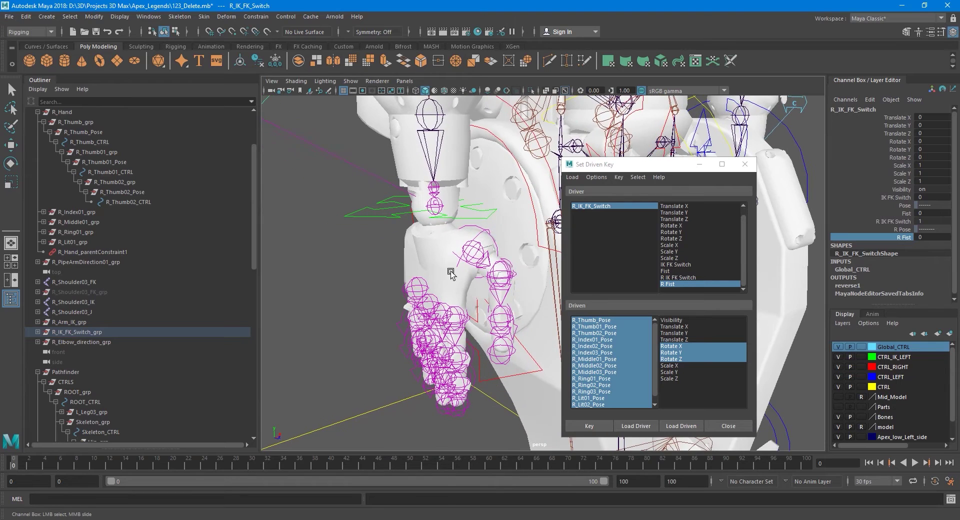
middle_drag(370, 238, 448, 287)
Step: Select the left hand's IK_FK_Switch and hide the Bones layer
alt+drag(449, 287, 400, 306)
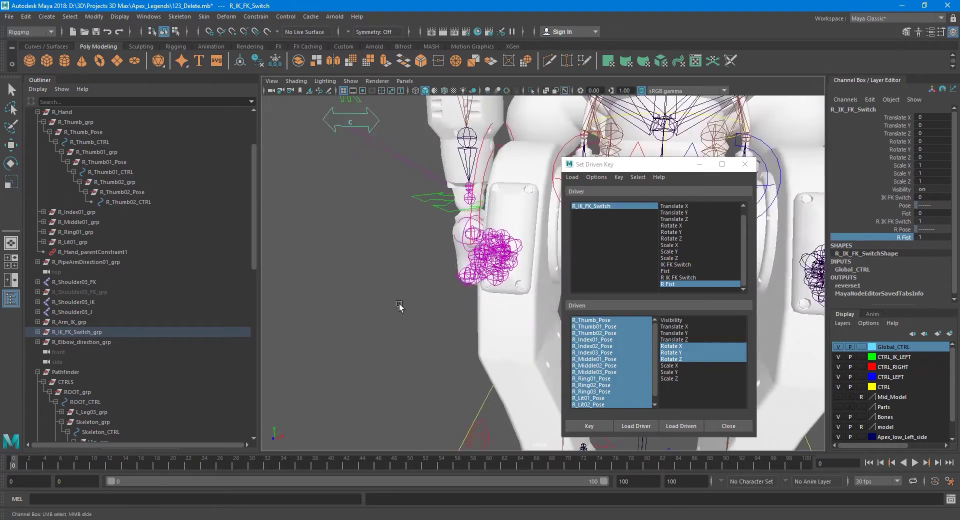
alt+middle_drag(400, 306, 362, 305)
alt+drag(362, 305, 463, 300)
alt+middle_drag(463, 300, 420, 288)
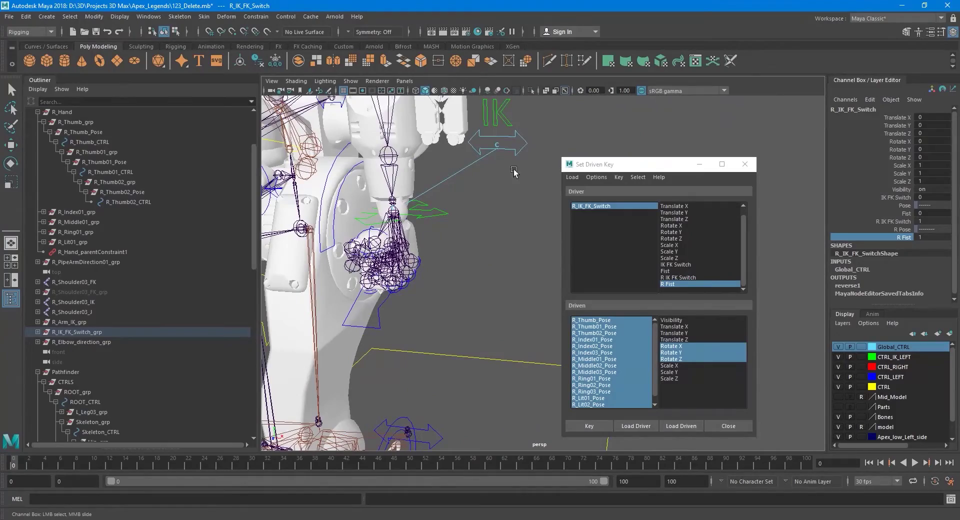
click(515, 154)
alt+middle_drag(425, 250, 444, 273)
scroll(467, 260, up, 4)
alt+drag(444, 272, 481, 284)
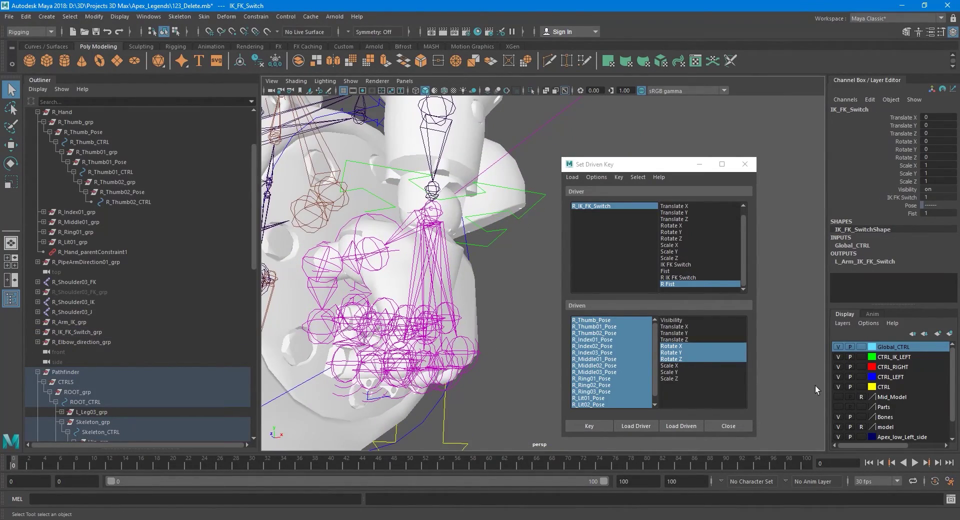
click(838, 417)
Step: Lower Fist on IK_FK_Switch gradually to 0, checking how the left fingers and thumb uncurl
alt+drag(422, 328, 453, 320)
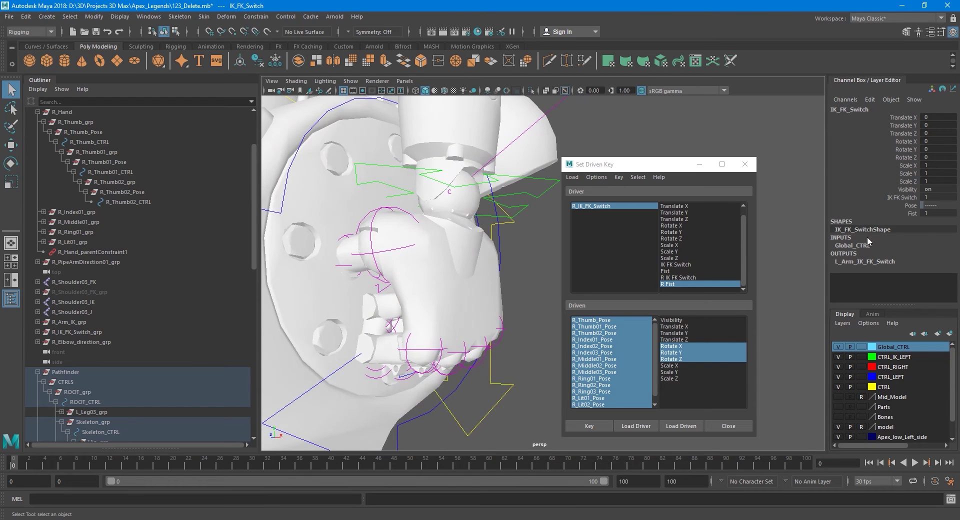
click(905, 213)
mouse_move(519, 243)
middle_down()
mouse_move(489, 243)
mouse_move(523, 245)
middle_up()
scroll(470, 244, down, 1)
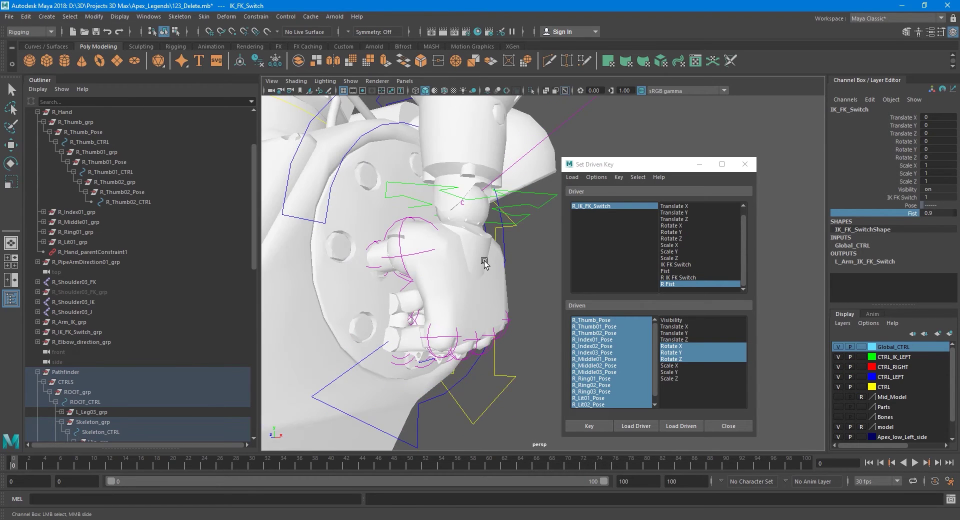
alt+drag(484, 265, 487, 245)
alt+middle_drag(466, 308, 515, 251)
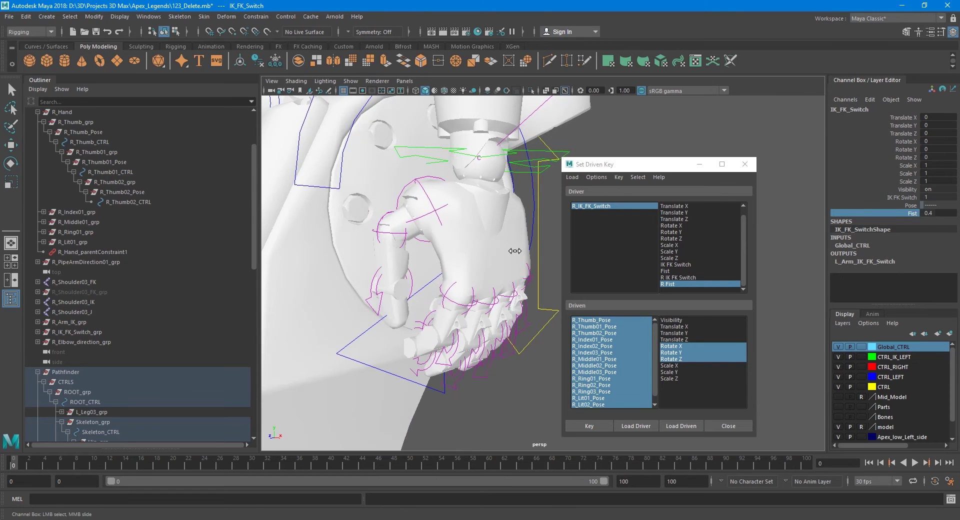
alt+drag(496, 361, 465, 333)
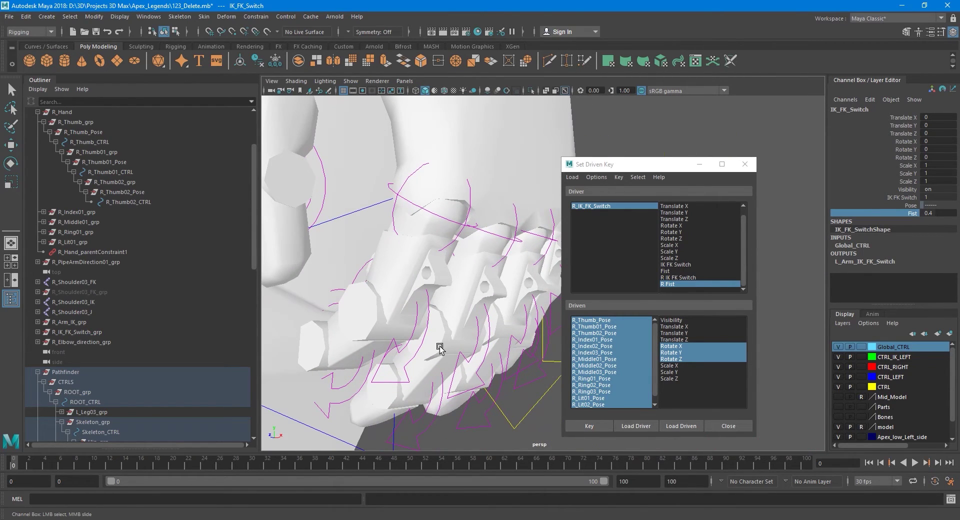
middle_drag(482, 229, 459, 258)
scroll(446, 273, down, 5)
Step: Set R Fist on R_IK_FK_Switch to 0 and close the Set Driven Key window
alt+drag(447, 275, 477, 300)
scroll(519, 301, down, 3)
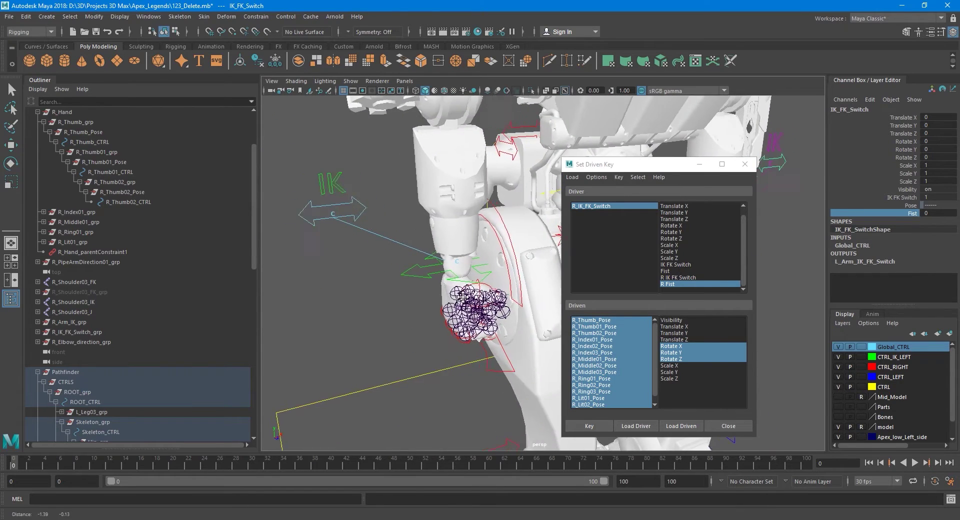
scroll(477, 300, up, 3)
click(323, 199)
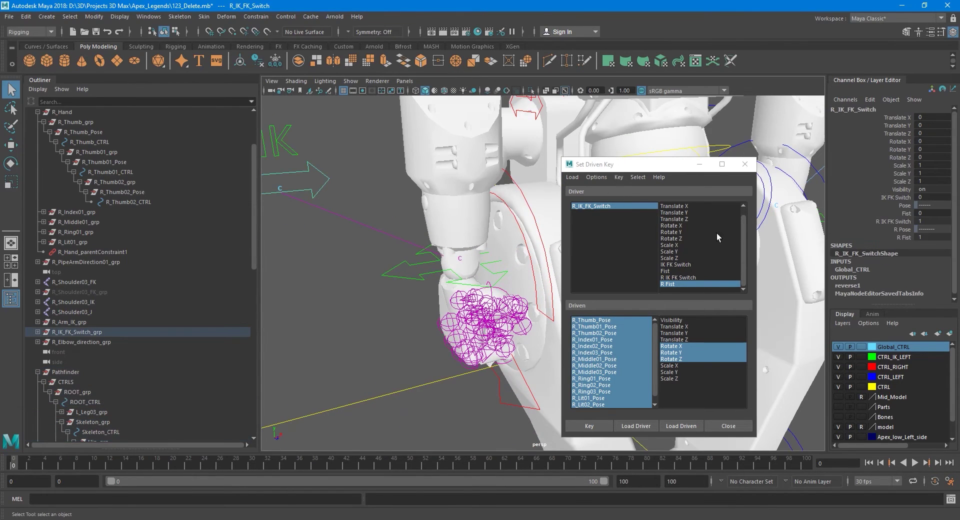
click(901, 237)
middle_drag(491, 250, 512, 247)
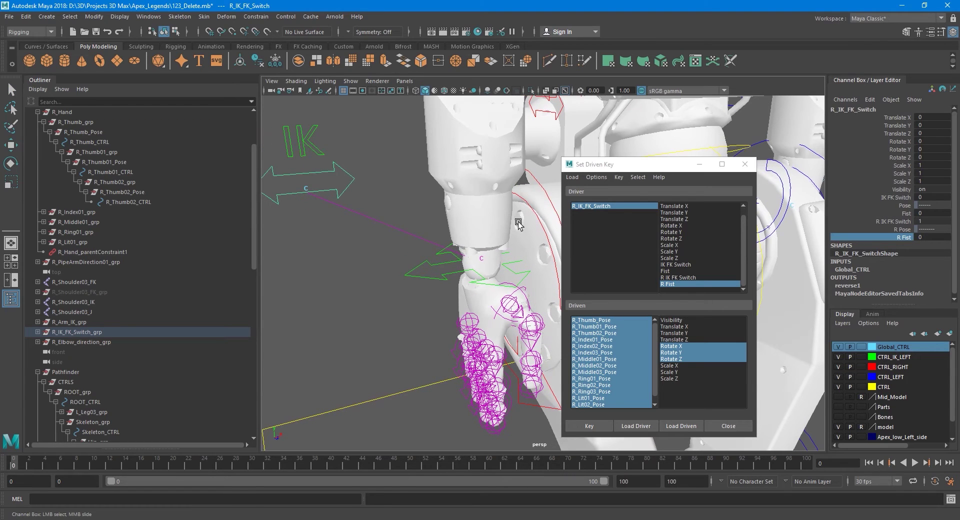
click(750, 165)
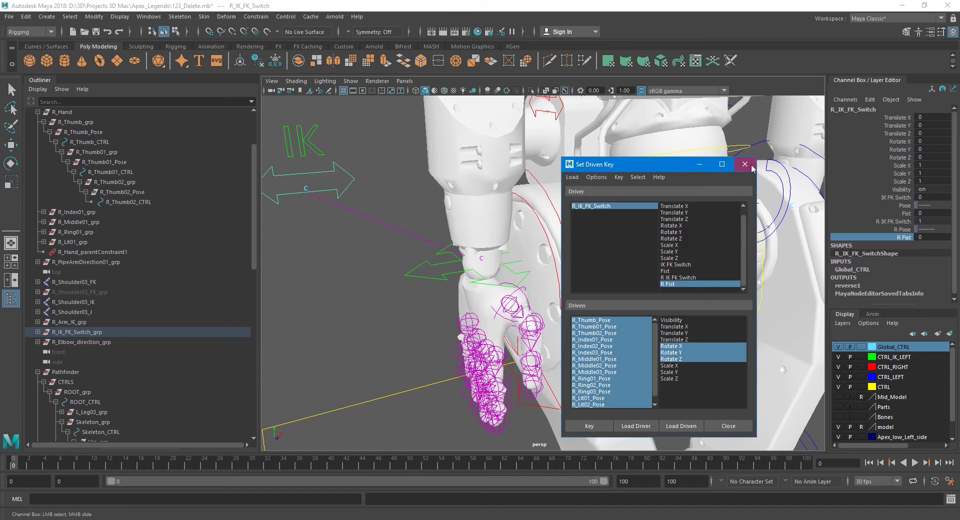
Step: Save the scene with the right hand open
mouse_move(527, 292)
alt+middle_down()
mouse_move(549, 293)
mouse_move(517, 303)
alt+middle_up()
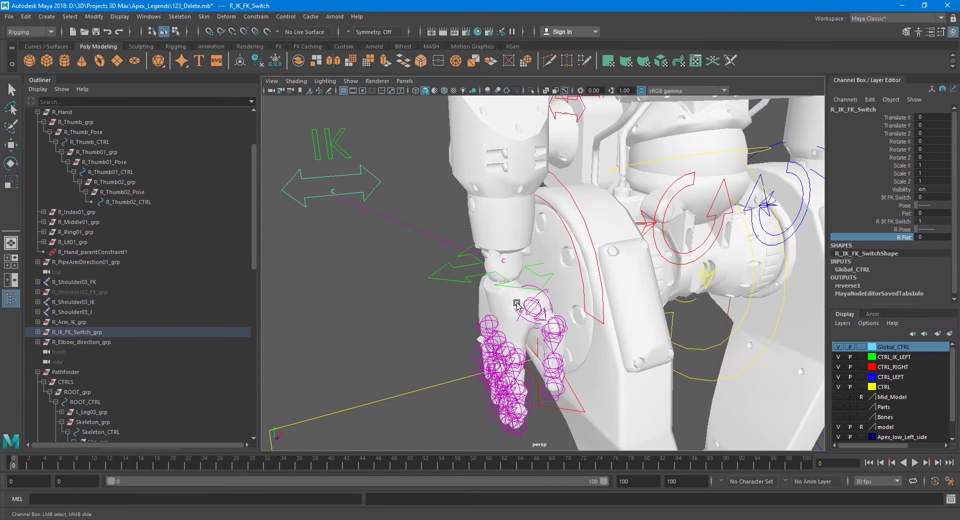
key(q)
key(ctrl+s)
Step: Switch from the Rigging to the Animation command set and open the Graph Editor
click(50, 32)
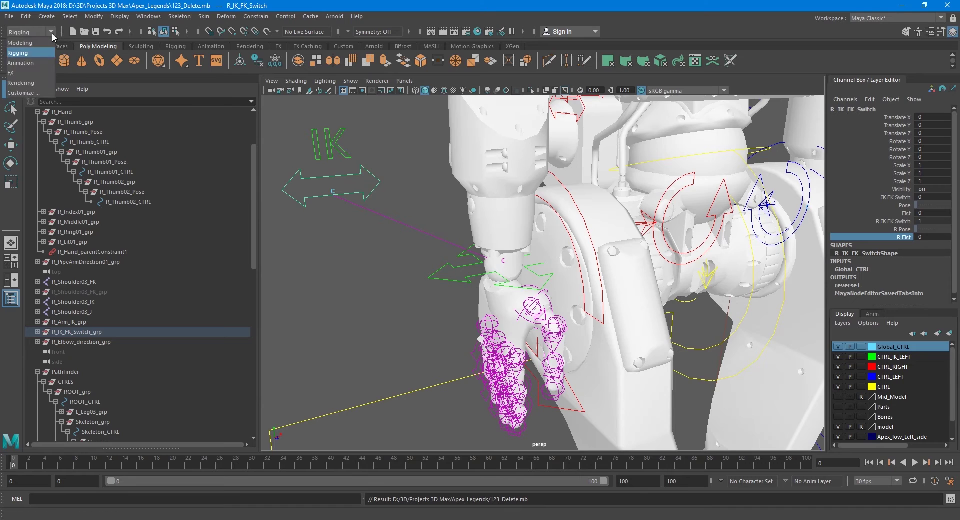
click(28, 62)
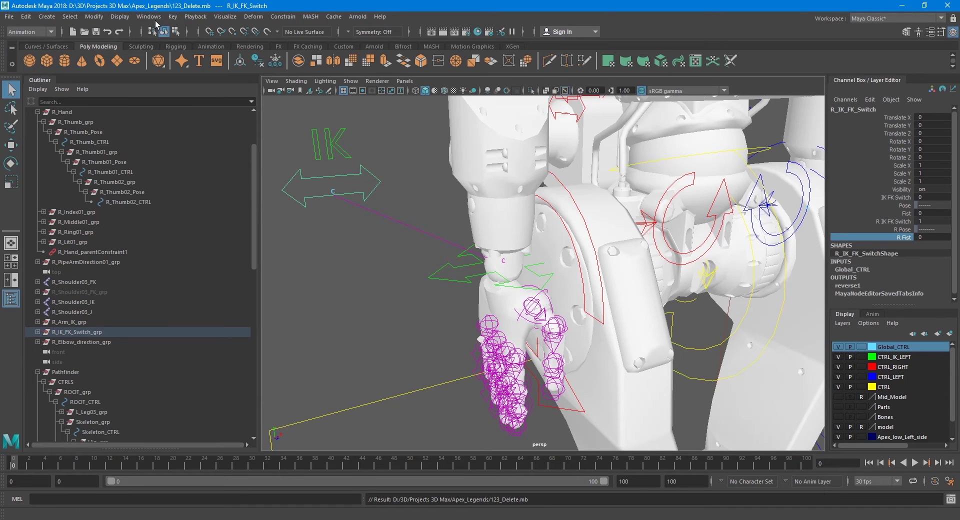
click(195, 17)
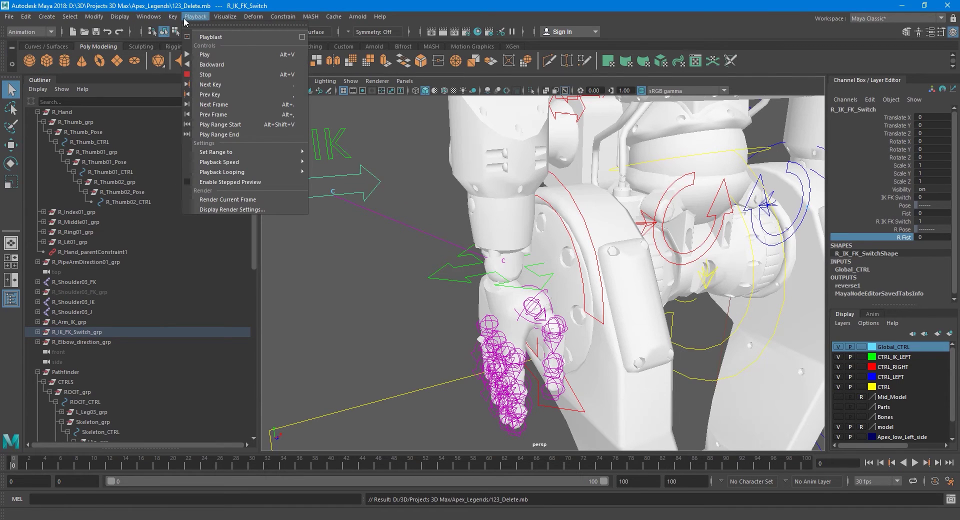
mouse_move(154, 20)
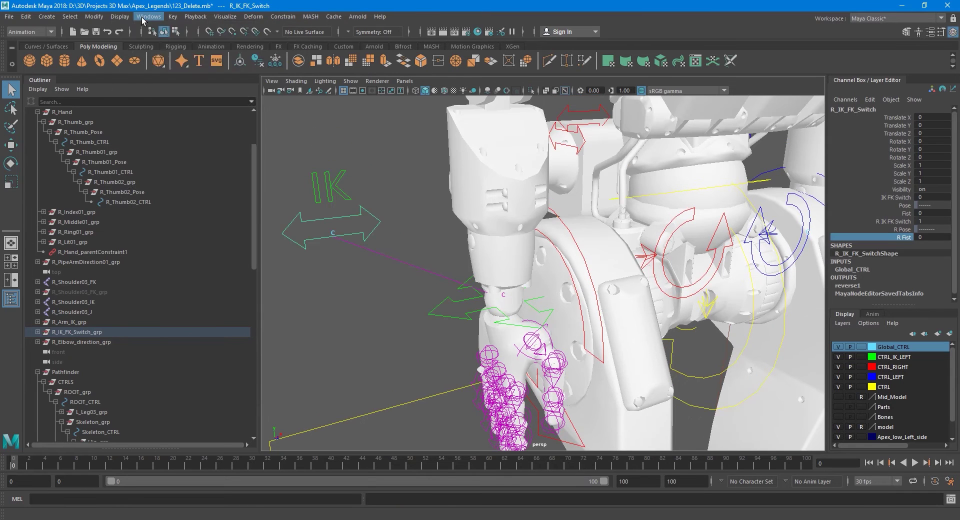
click(142, 18)
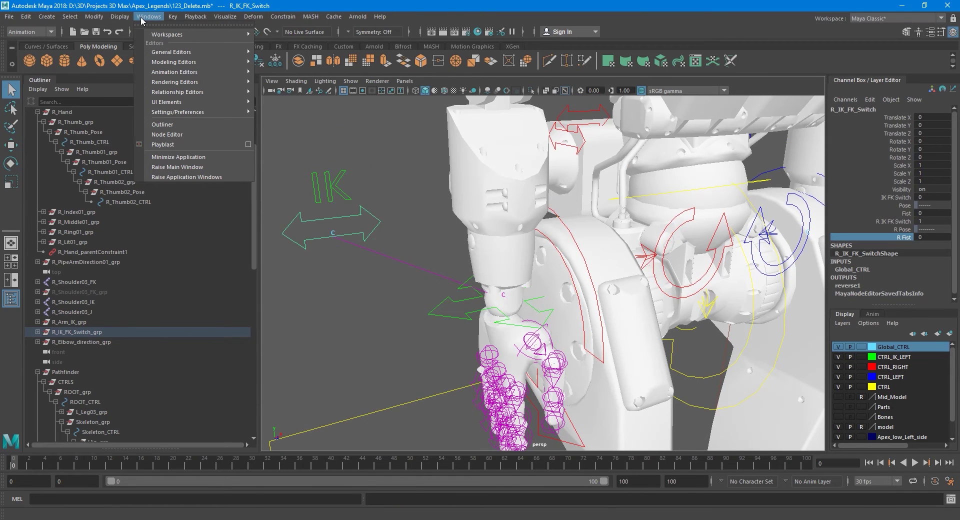
mouse_move(177, 73)
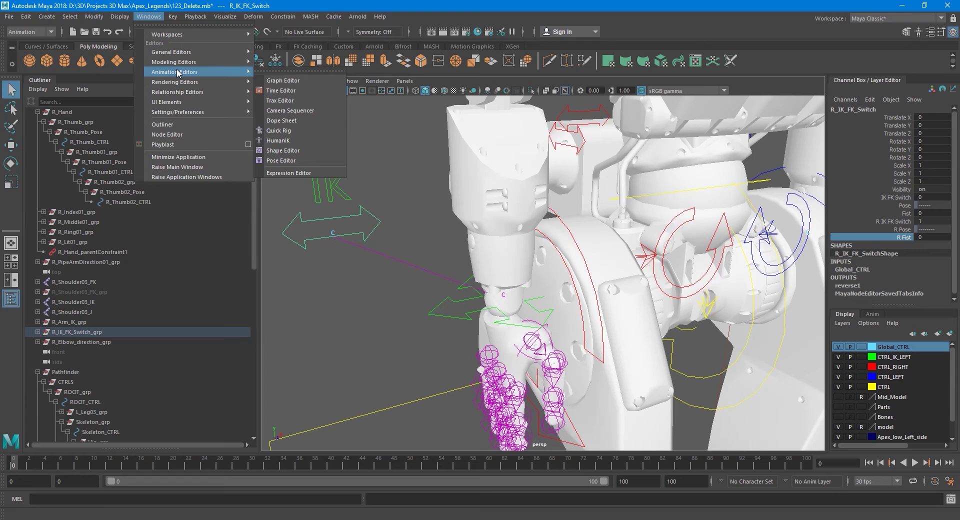
click(281, 81)
Step: Select L_Thumb_Pose under the left hand so its driven rotation curves load in the Graph Editor
alt+drag(370, 300, 463, 316)
scroll(446, 319, down, 5)
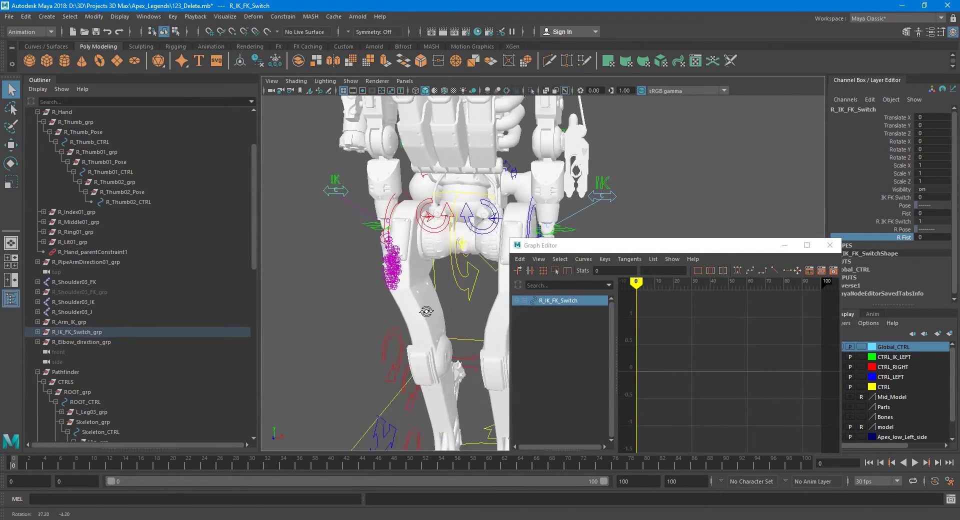
alt+middle_drag(463, 316, 410, 305)
alt+drag(410, 306, 440, 306)
alt+middle_drag(457, 291, 454, 291)
scroll(455, 291, up, 8)
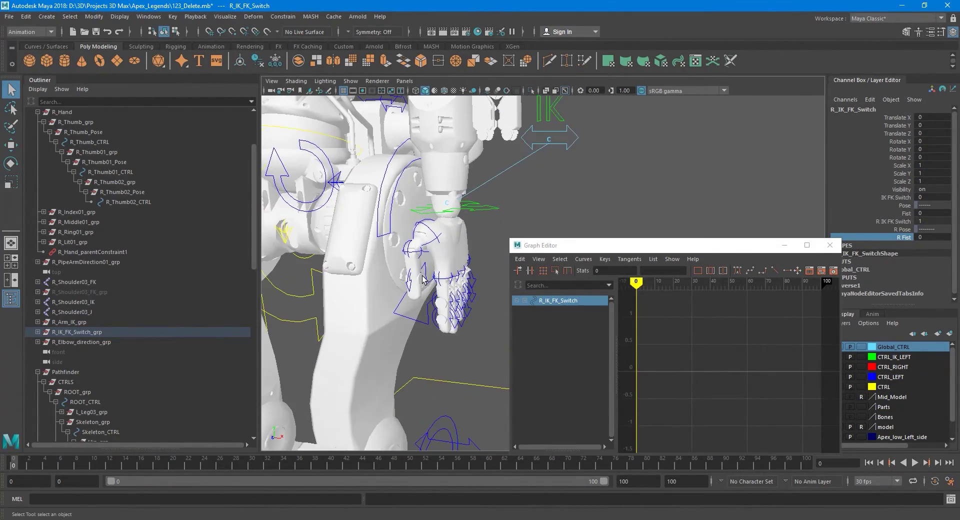
click(449, 238)
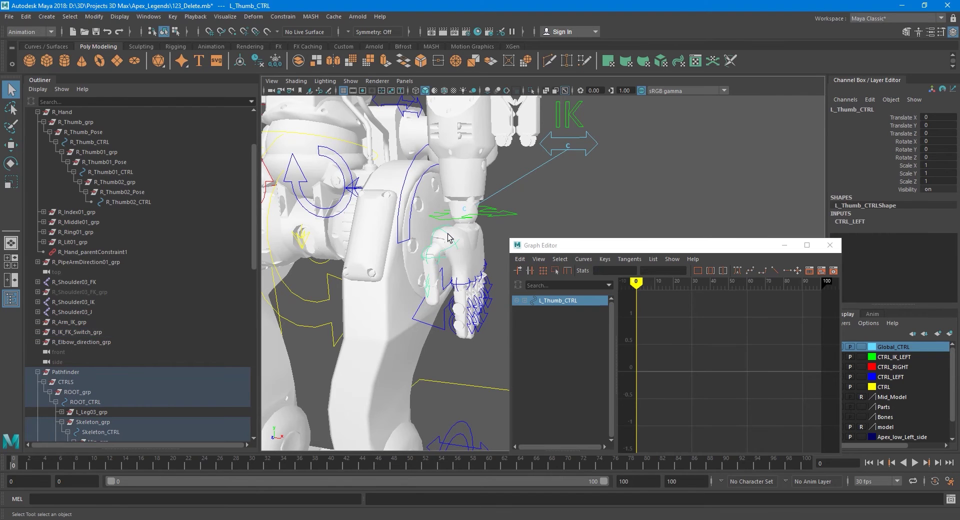
scroll(202, 306, down, 10)
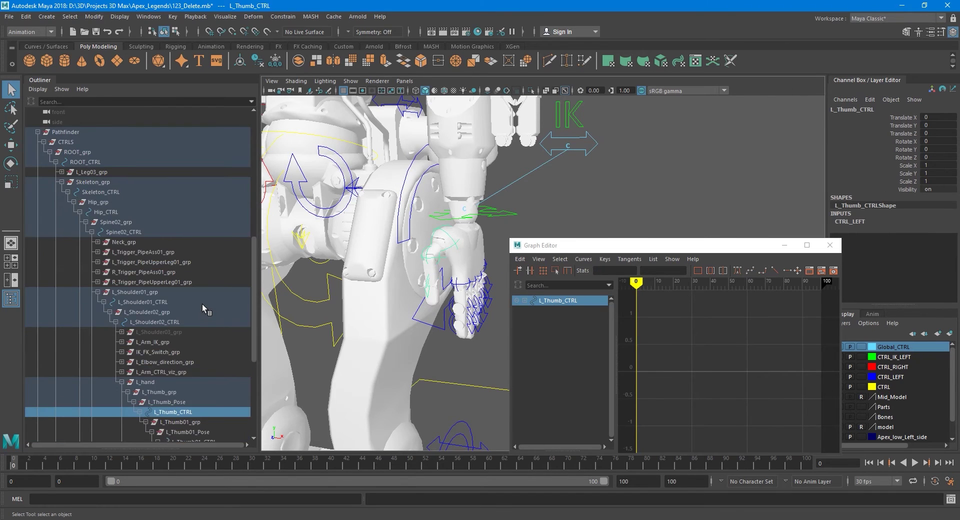
click(184, 323)
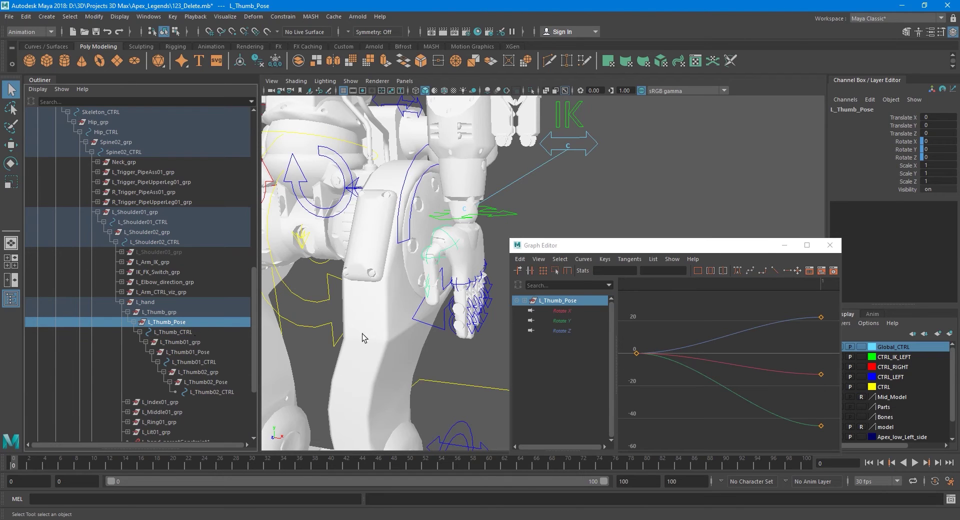
scroll(450, 306, up, 4)
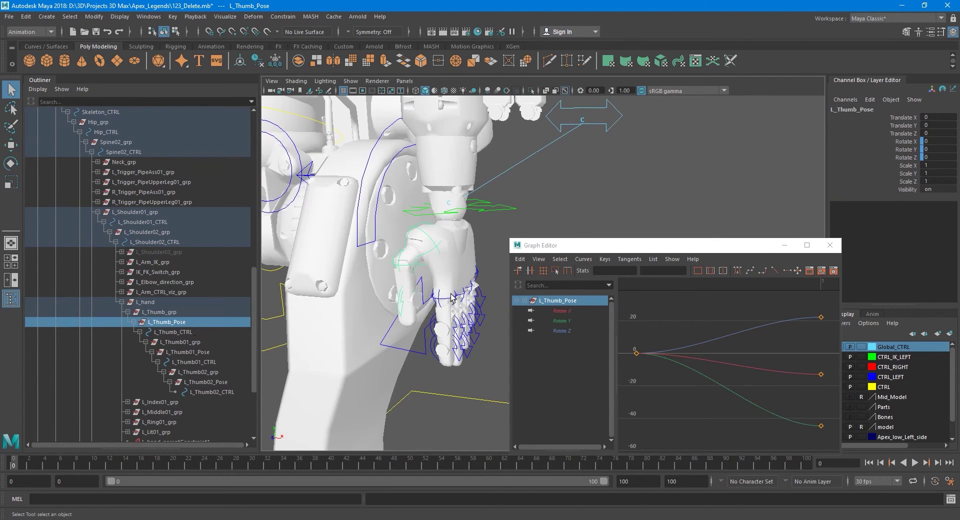
scroll(439, 303, up, 2)
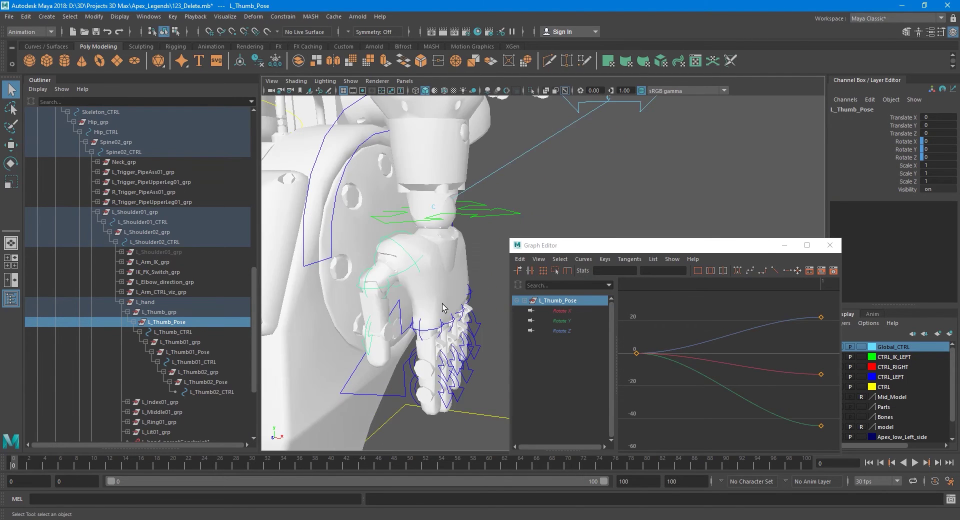
Step: Add L_Thumb01_Pose and L_Thumb02_Pose to the selection and set the start keys of all three left thumb Pose groups' curves to 0.20
ctrl+click(212, 352)
ctrl+click(226, 381)
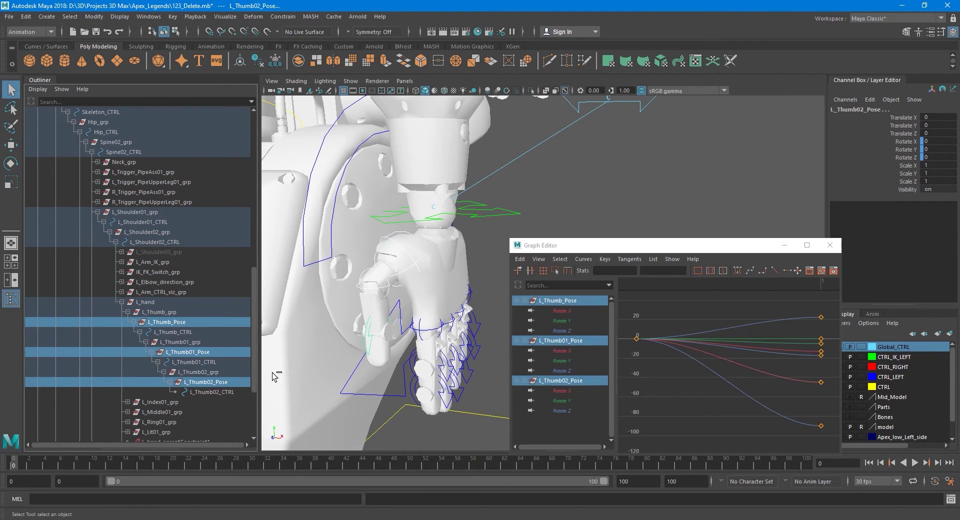
alt+middle_drag(472, 312, 458, 312)
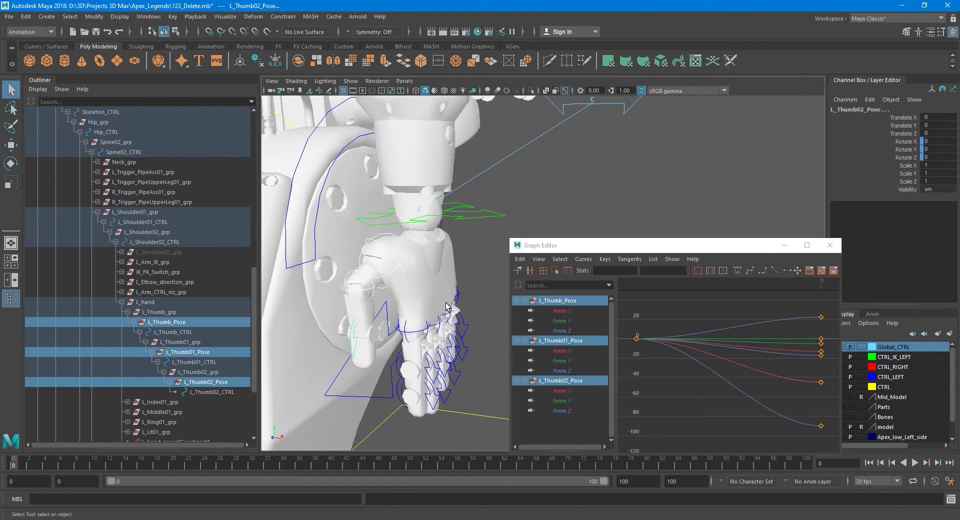
alt+drag(446, 314, 423, 315)
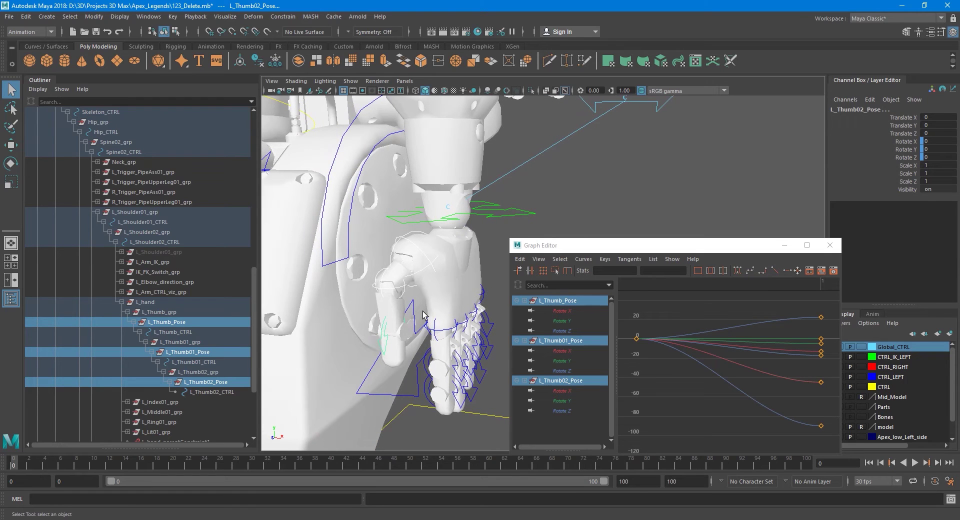
scroll(430, 315, down, 4)
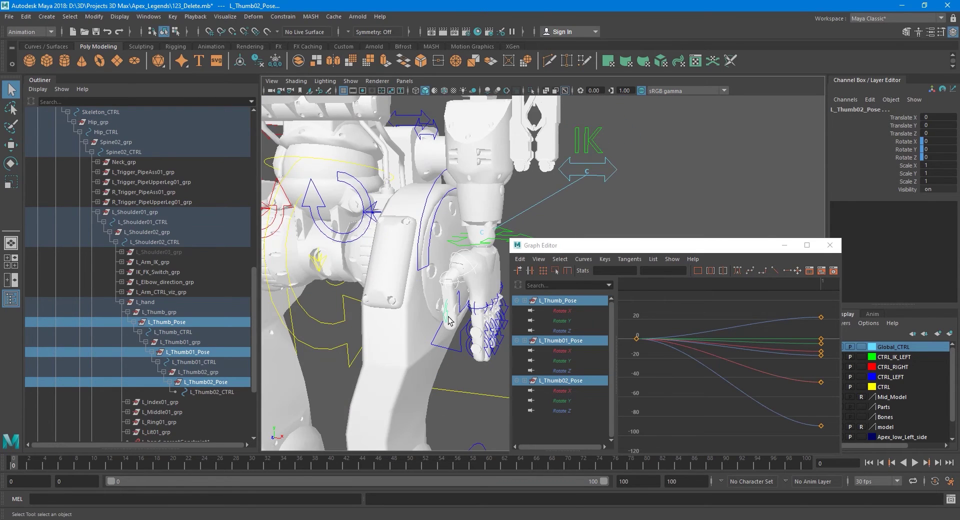
drag(651, 318, 629, 345)
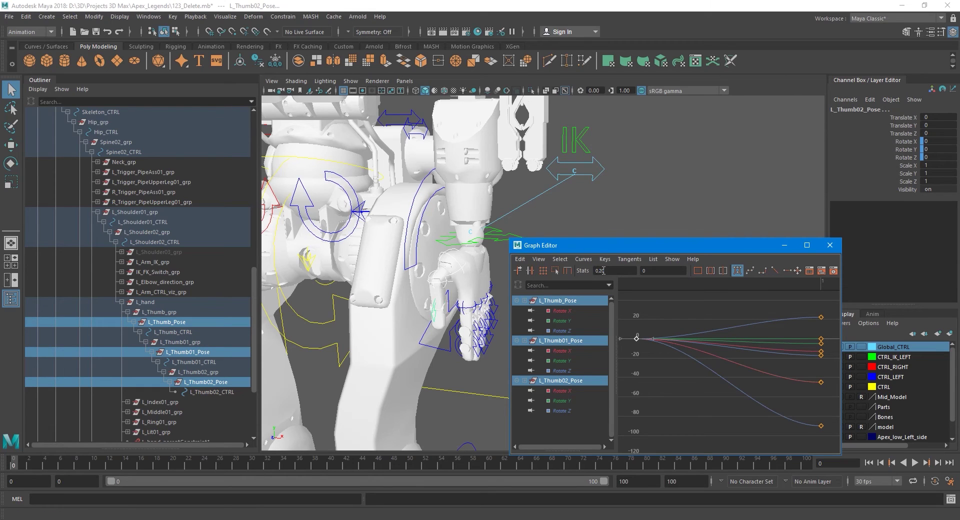
Step: Select R_Thumb_Pose, R_Thumb01_Pose and R_Thumb02_Pose and set the start keys of their rotation curves to 0.20
alt+drag(352, 278, 423, 301)
alt+middle_drag(425, 304, 378, 236)
alt+drag(436, 237, 425, 210)
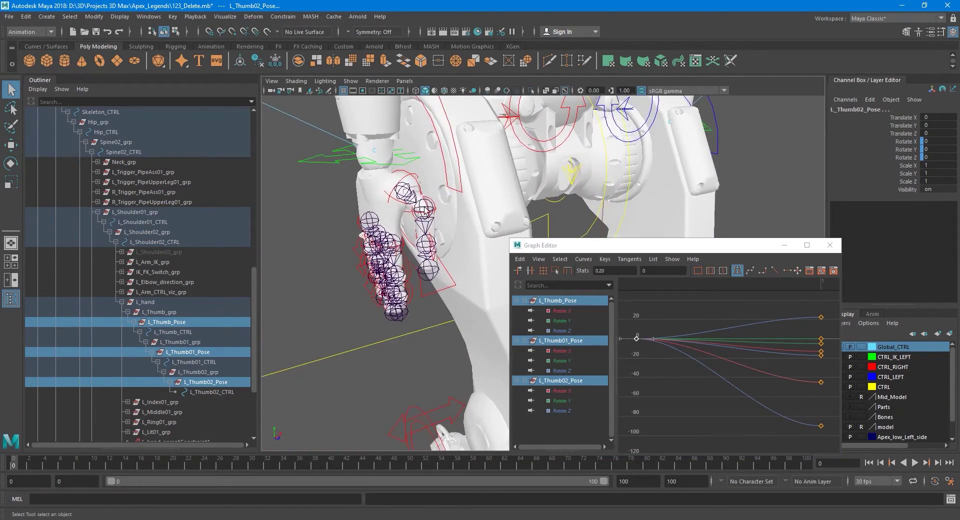
click(415, 178)
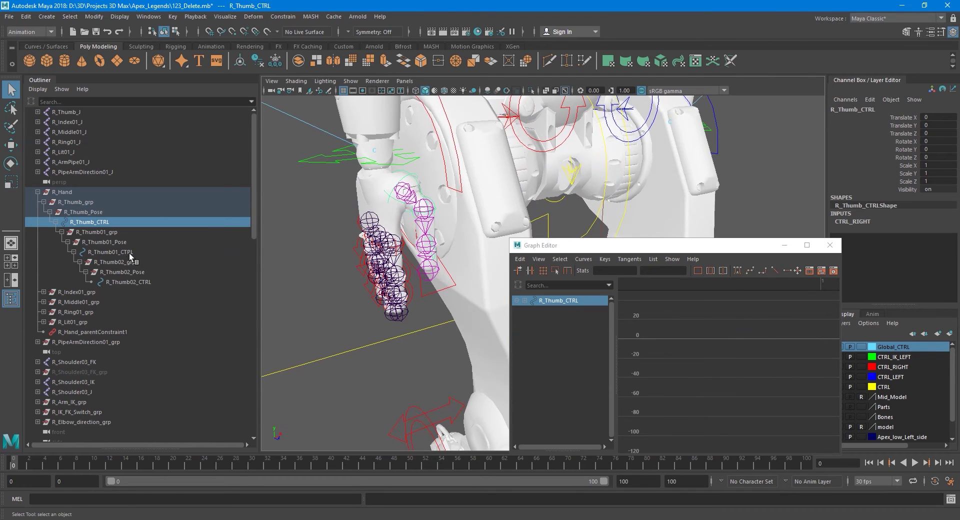
click(130, 241)
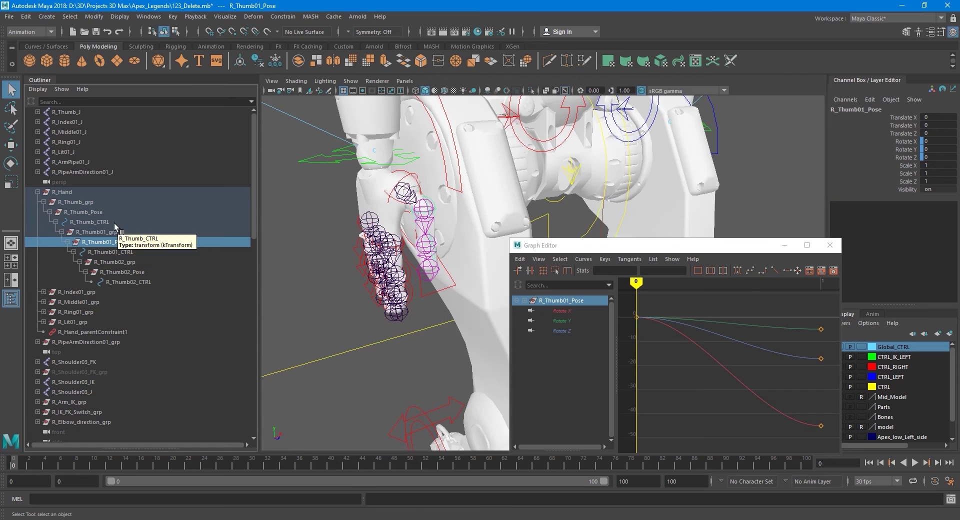
click(104, 214)
ctrl+click(120, 242)
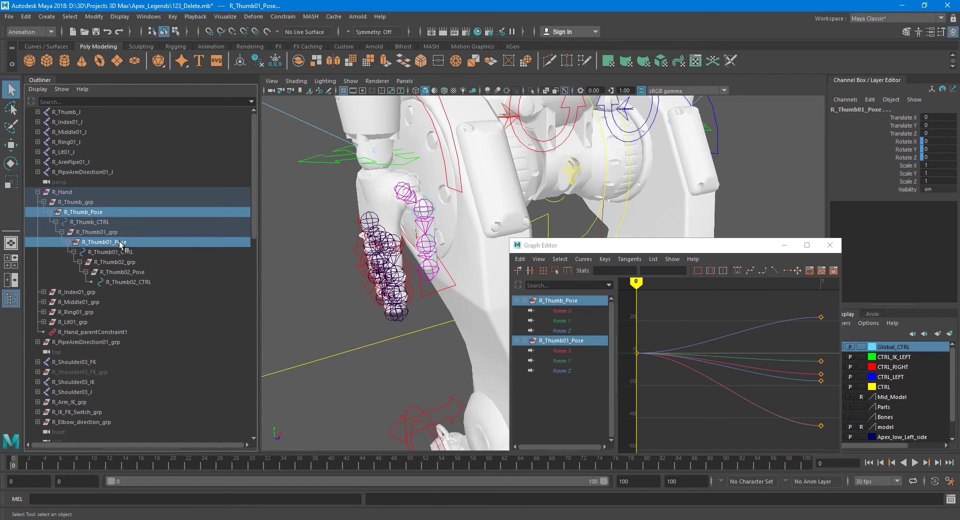
ctrl+click(151, 272)
drag(652, 330, 632, 351)
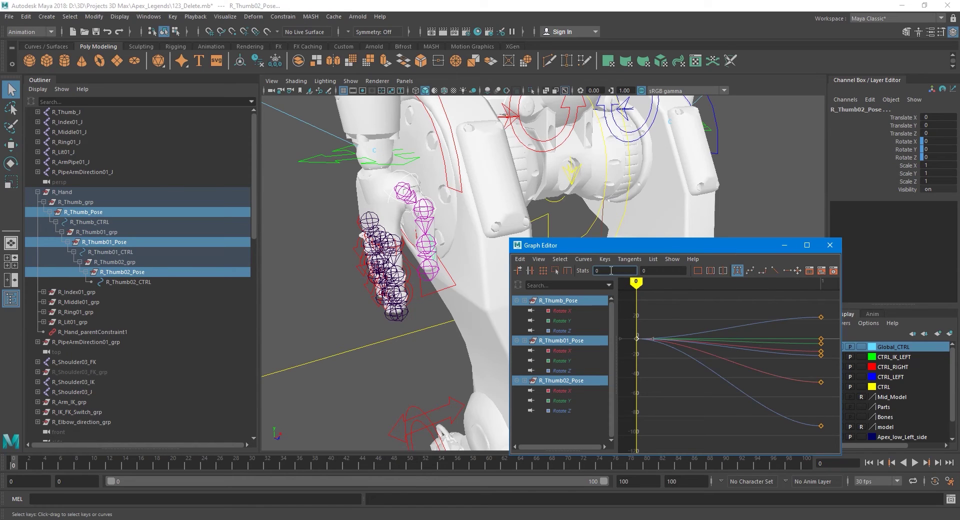
key(Return)
Step: Select L_Index01_CTRL on the left hand and collapse the R_Thumb_grp and L_Thumb_grp hierarchies in the Outliner
alt+middle_drag(395, 252, 416, 291)
alt+drag(425, 268, 460, 261)
click(450, 217)
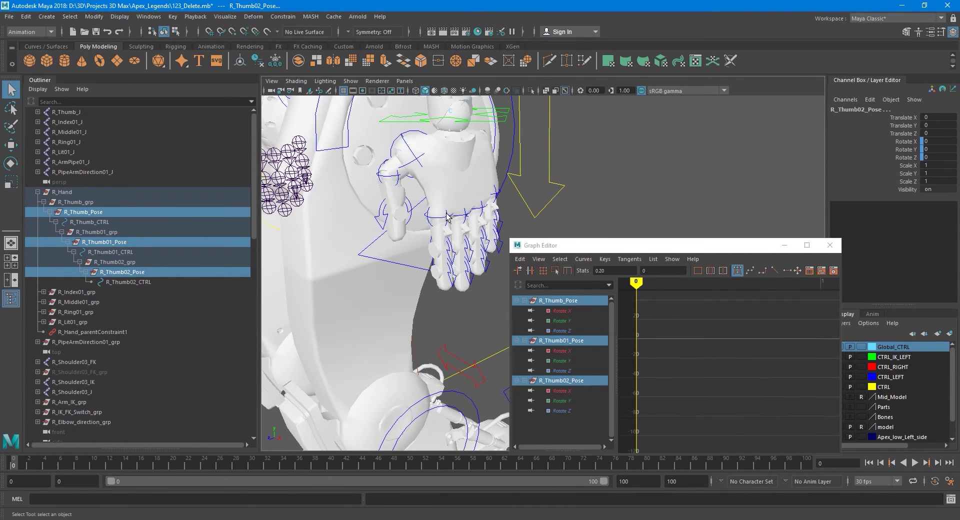
click(44, 202)
scroll(170, 254, down, 3)
scroll(175, 253, down, 6)
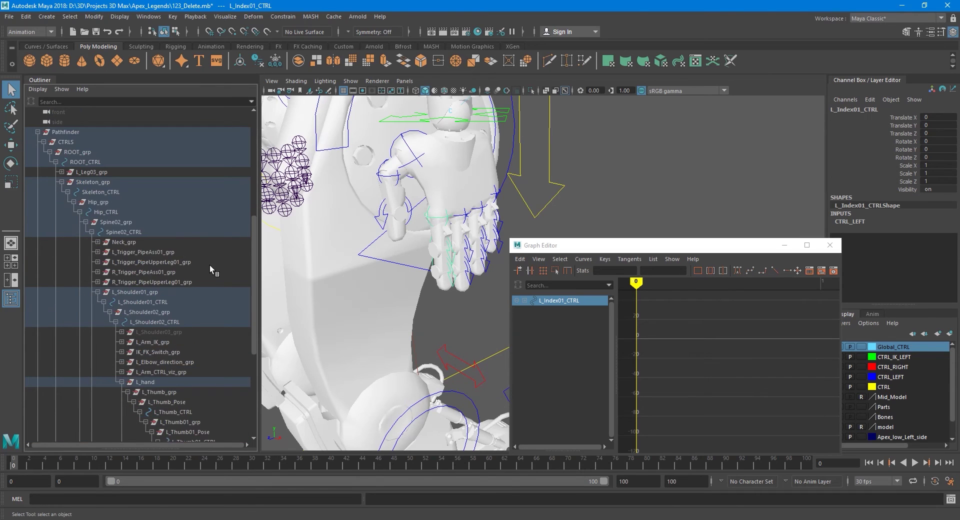
scroll(220, 265, down, 3)
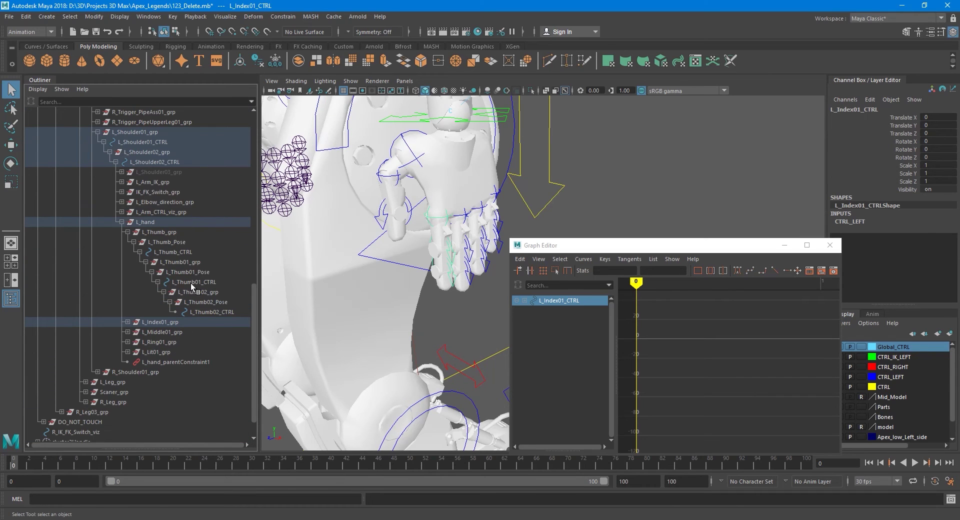
click(128, 232)
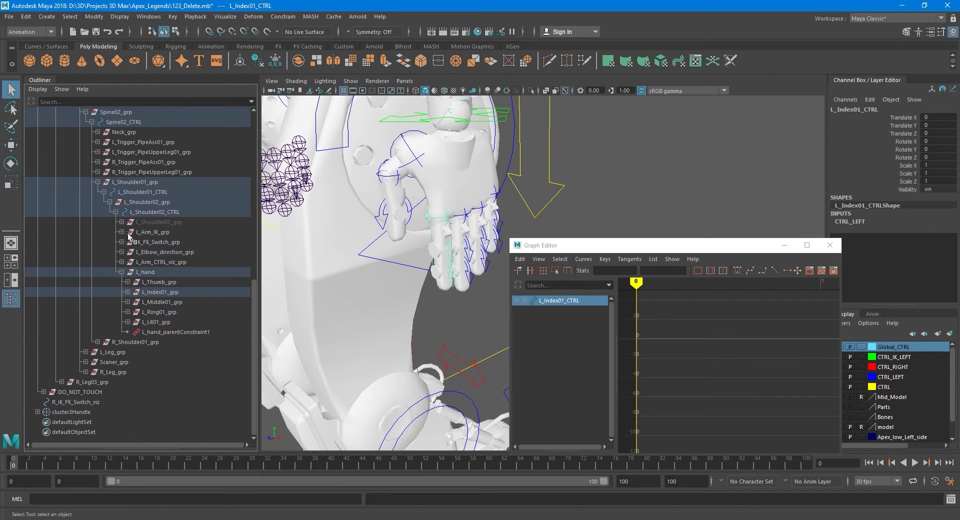
Step: Load the rotation curves of L_Index01_Pose, L_Index02_Pose and L_Index03_Pose in the Graph Editor and select their start keys
shift+click(128, 292)
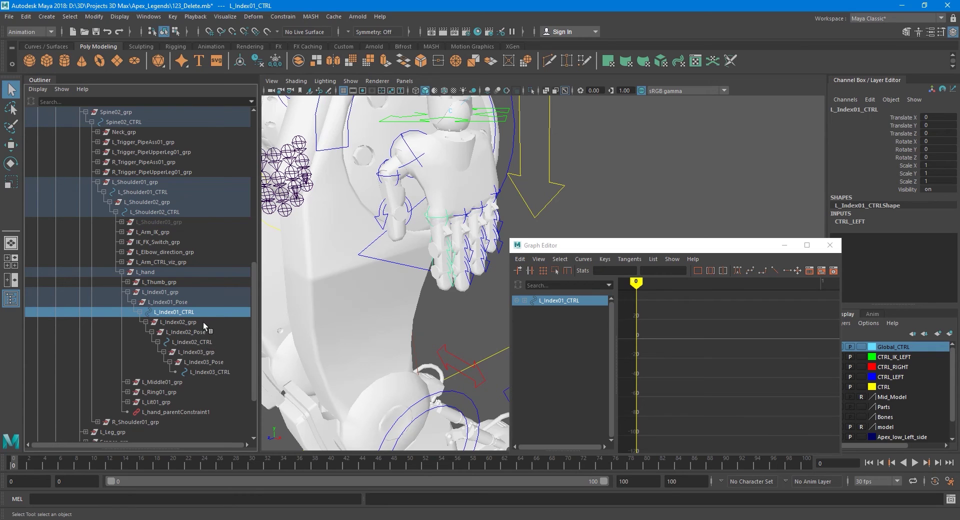
click(185, 303)
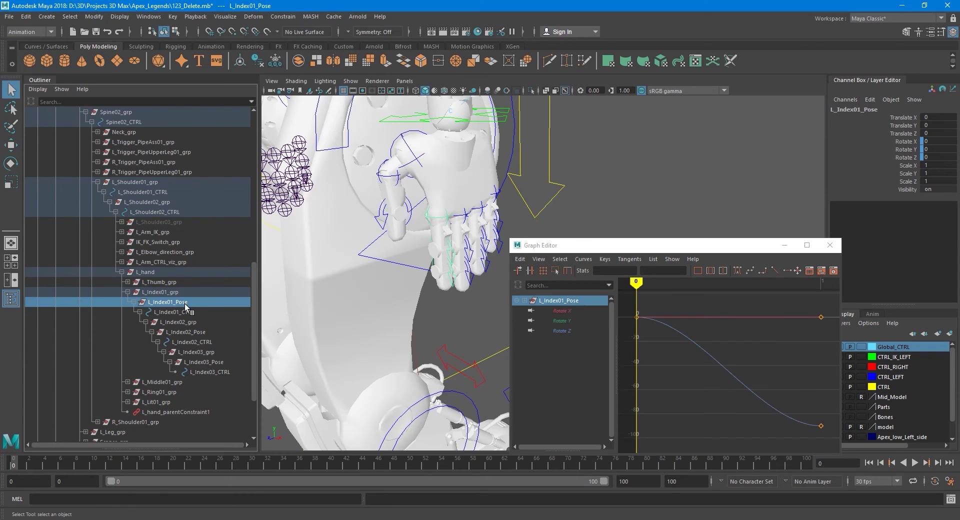
ctrl+click(201, 332)
ctrl+click(205, 362)
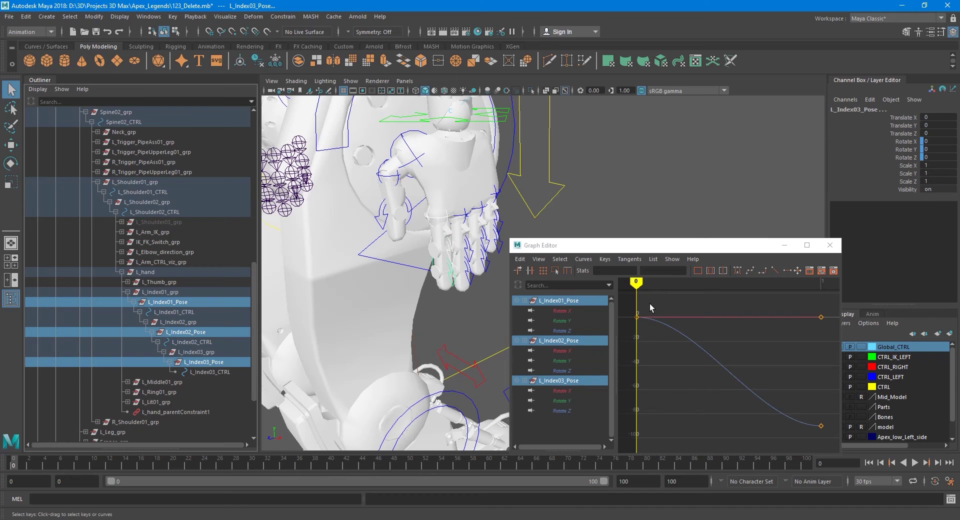
drag(650, 304, 626, 324)
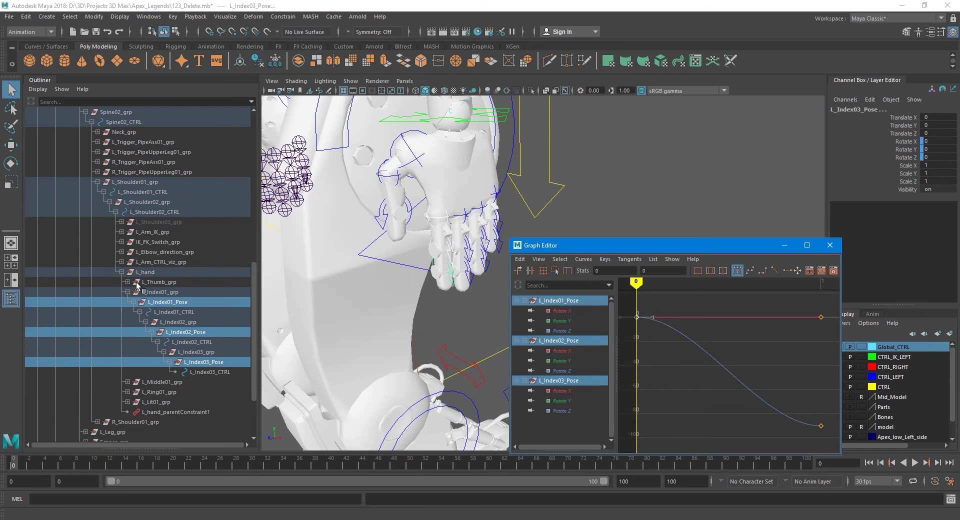
Step: Select L_Middle01_Pose, L_Middle02_Pose and L_Middle03_Pose and set the start keys of their rotation curves to 0.10
click(128, 292)
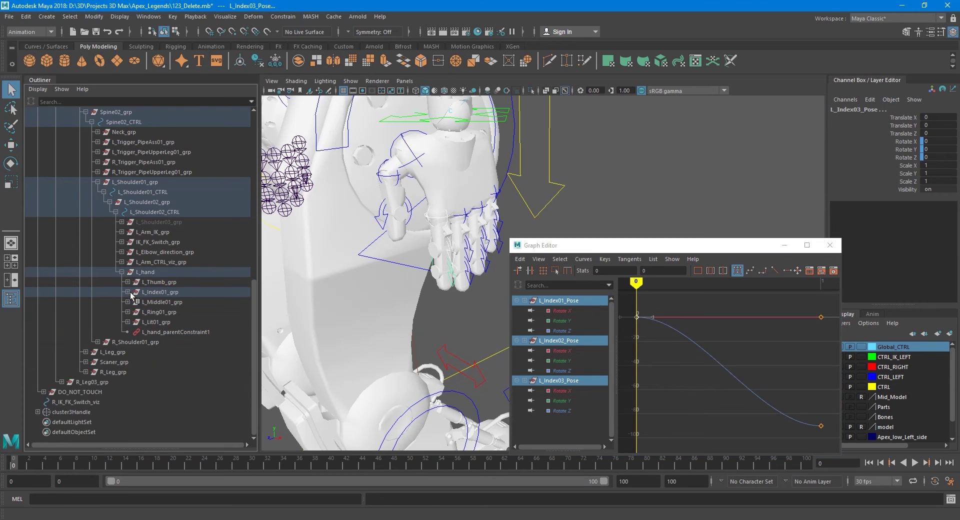
shift+click(128, 302)
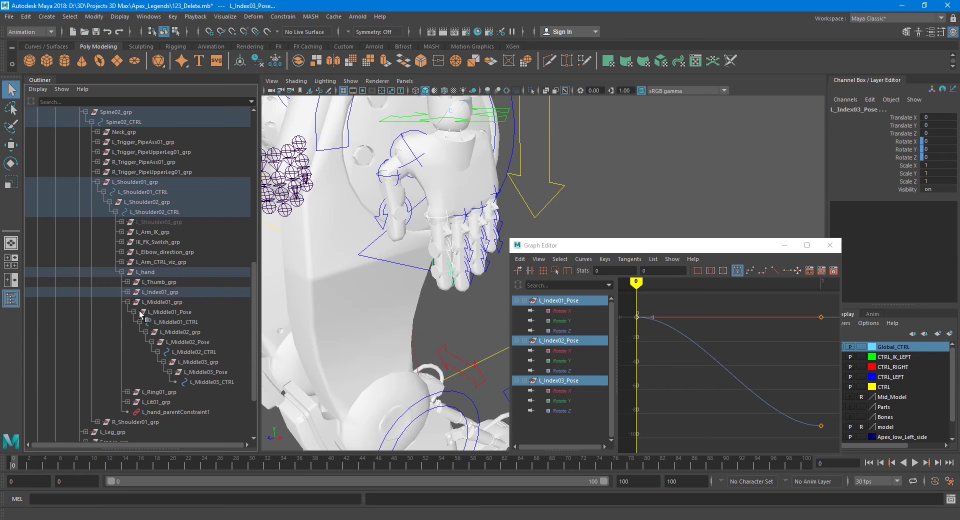
click(181, 312)
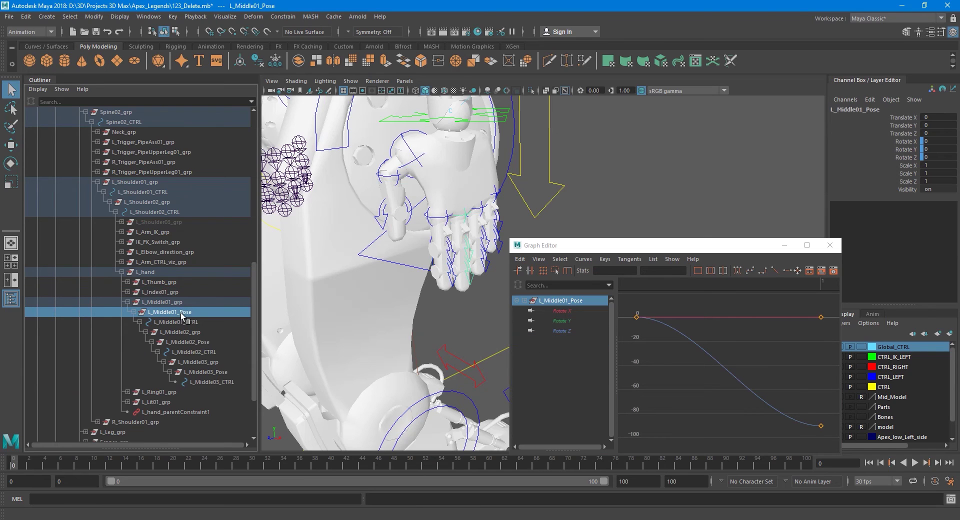
ctrl+click(202, 343)
ctrl+click(223, 372)
drag(663, 310, 620, 327)
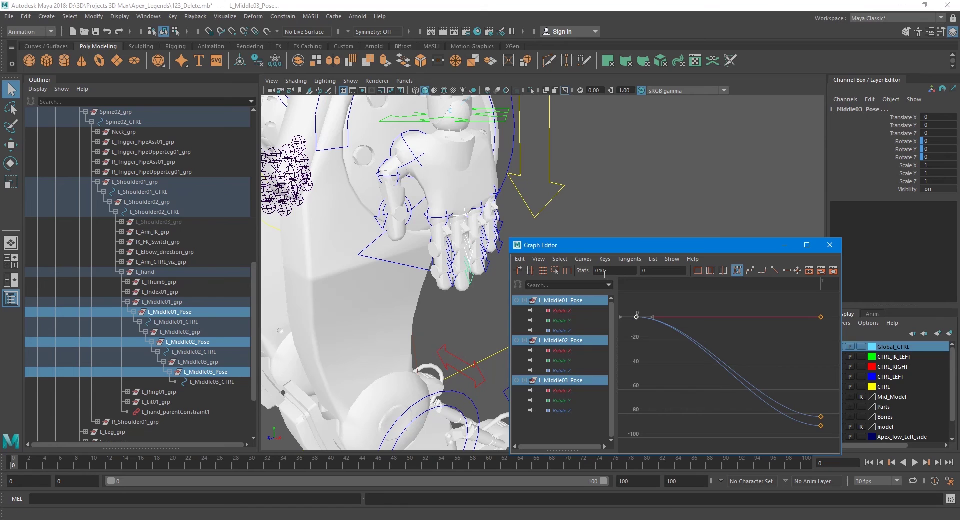
Step: Select R_Index01_CTRL on the right hand and expand R_Middle01_grp in the Outliner
alt+middle_drag(376, 279, 488, 281)
alt+drag(368, 289, 500, 290)
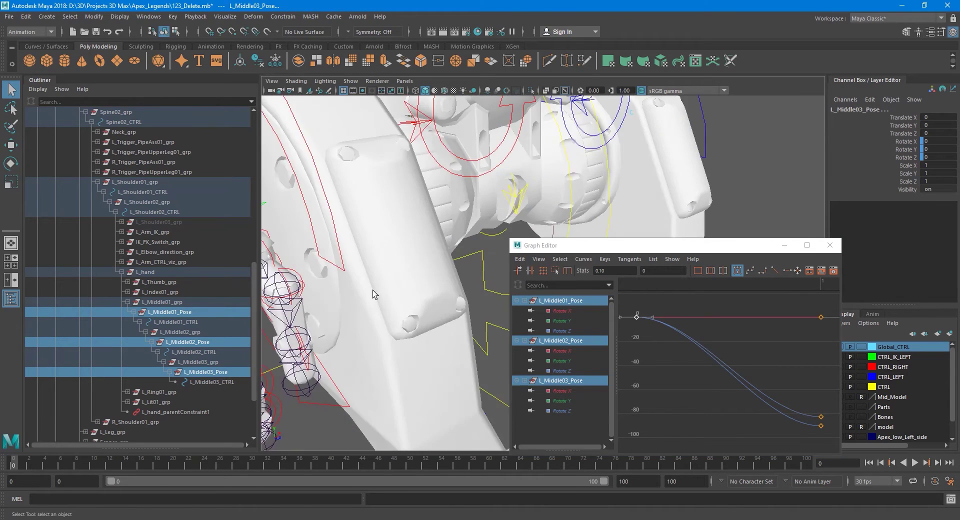
alt+middle_drag(373, 290, 437, 280)
alt+drag(437, 280, 466, 251)
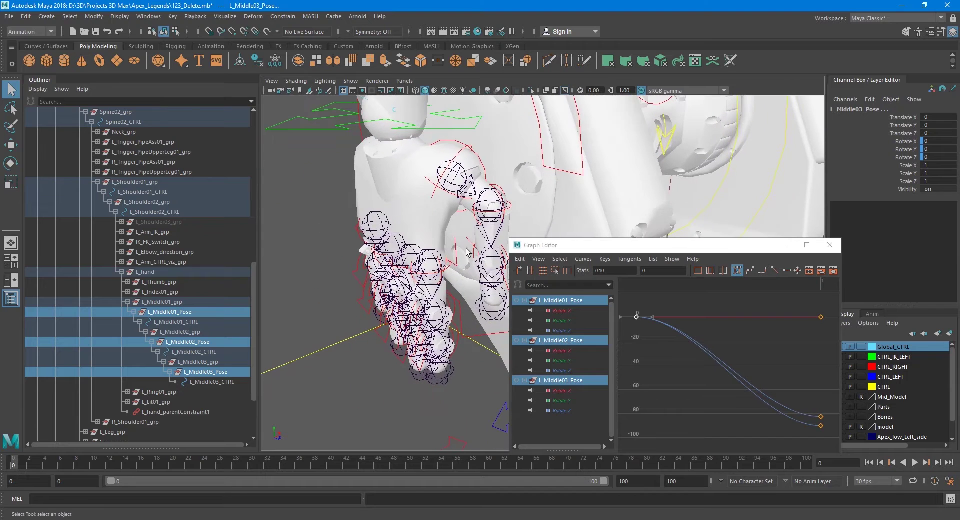
click(448, 271)
scroll(157, 246, up, 12)
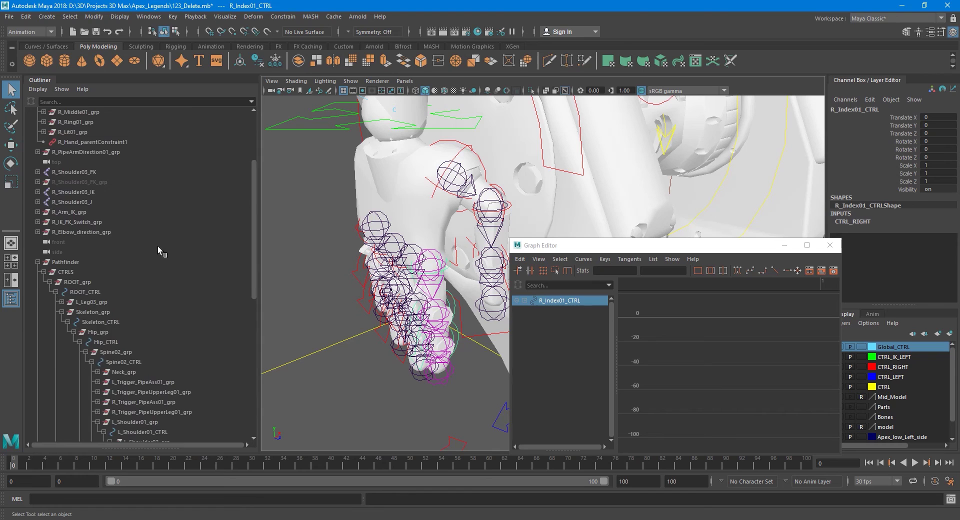
click(44, 222)
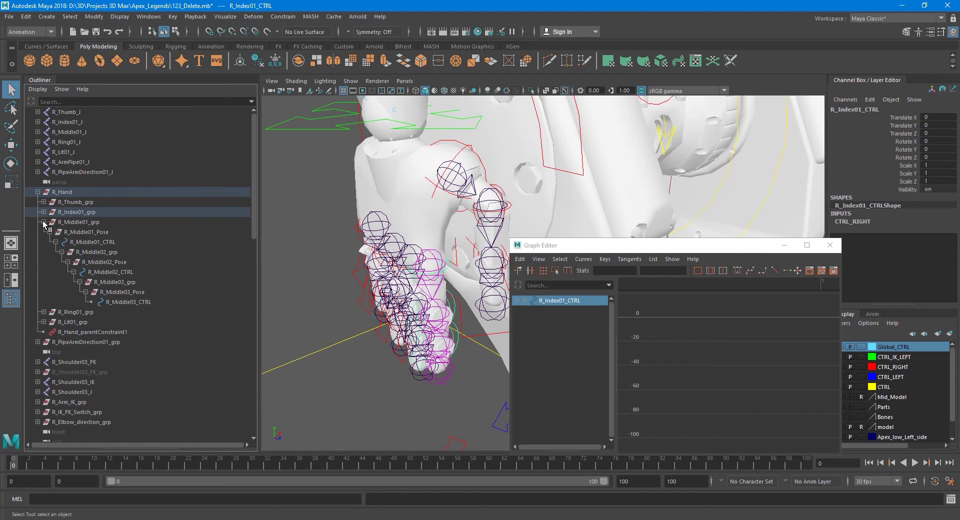
Step: Select R_Middle01_Pose, R_Middle02_Pose and R_Middle03_Pose and set the start keys of their rotation curves to 0.10
click(96, 233)
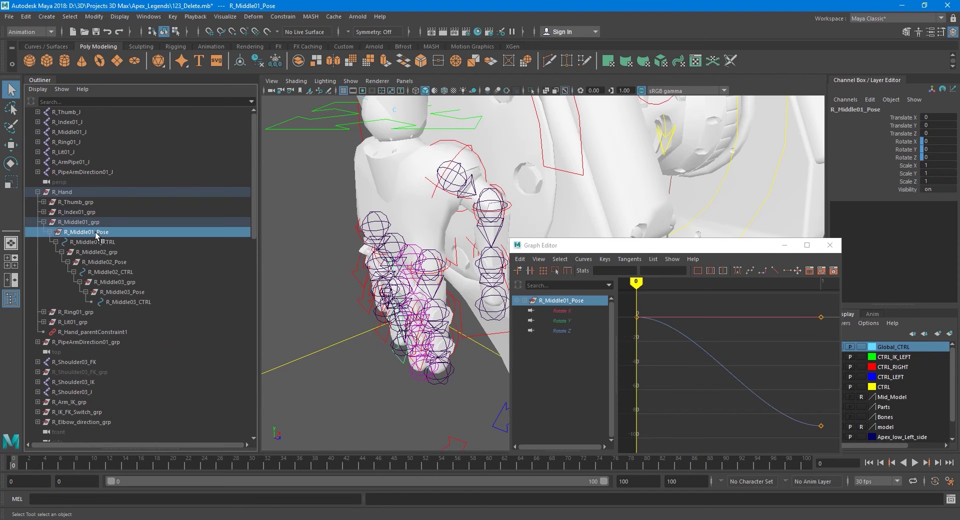
shift+click(121, 262)
shift+click(143, 292)
drag(660, 312, 631, 327)
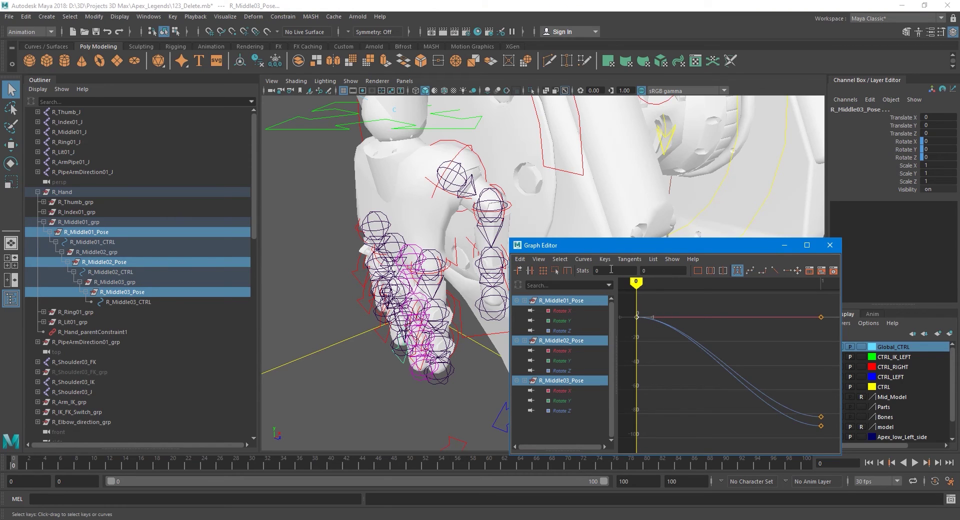
click(610, 270)
key(Return)
alt+middle_drag(404, 312, 394, 309)
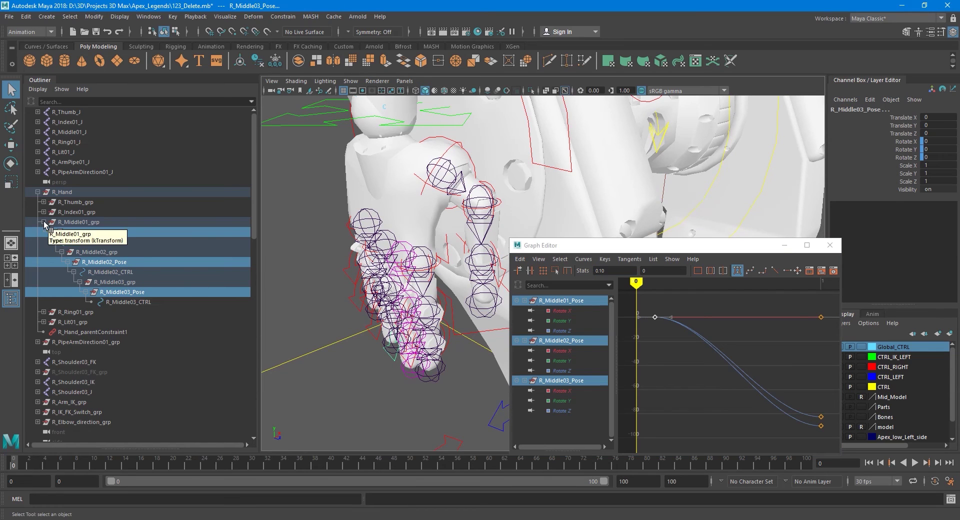
Step: Collapse both middle finger groups, select L_Ring01_Pose, L_Ring02_Pose and L_Ring03_Pose, and set the start keys of their rotation curves to 0.15
click(44, 222)
scroll(210, 242, down, 10)
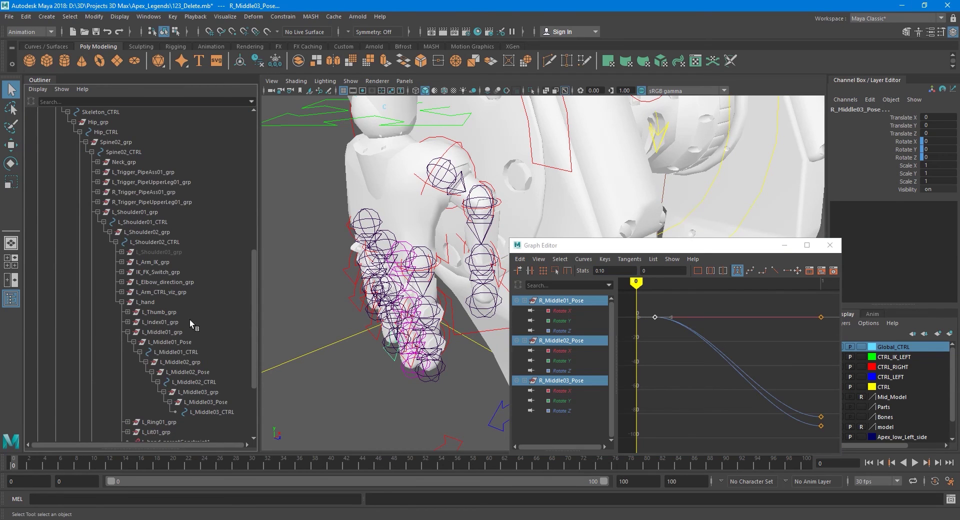
scroll(183, 345, down, 3)
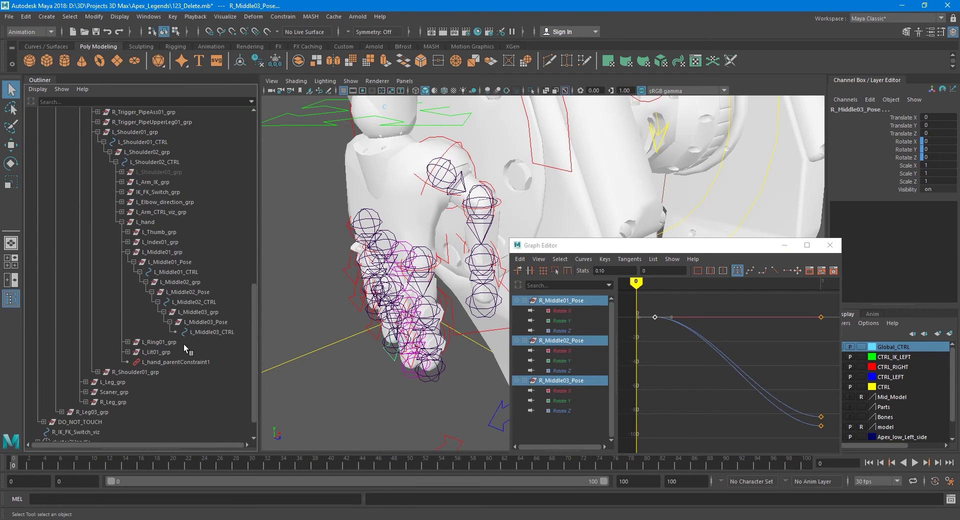
click(128, 252)
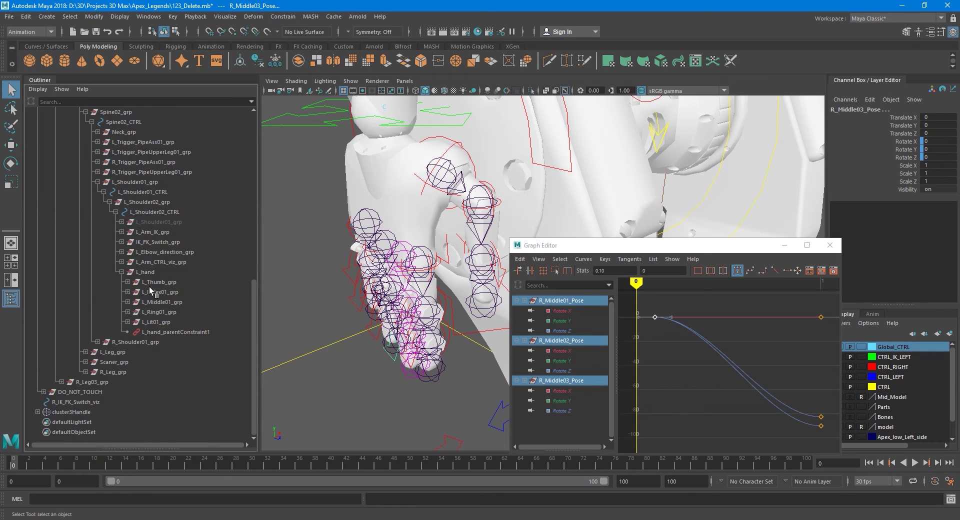
click(128, 312)
click(172, 324)
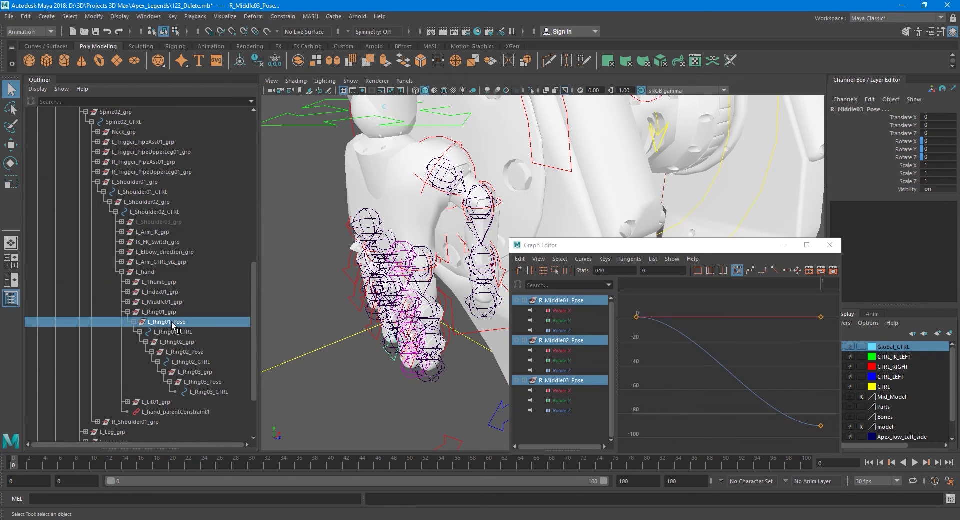
ctrl+click(193, 351)
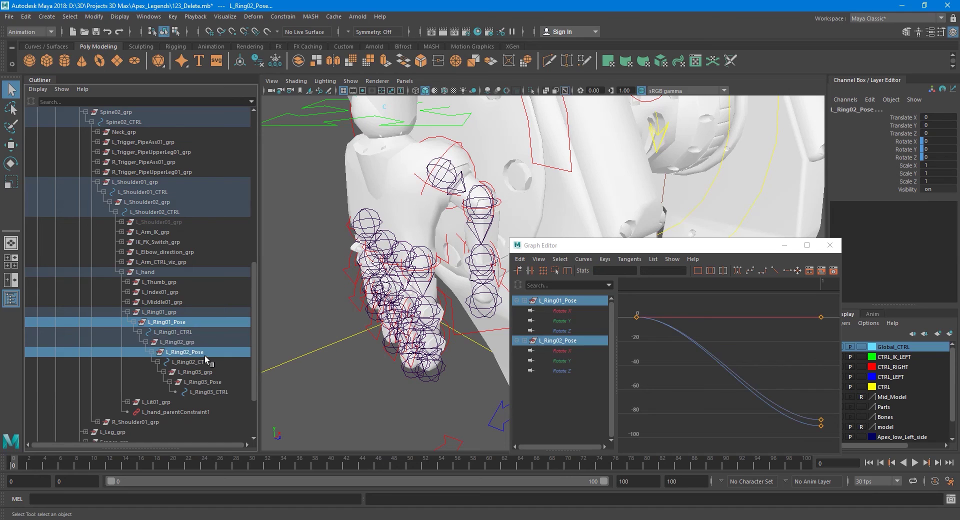
ctrl+click(215, 384)
click(636, 316)
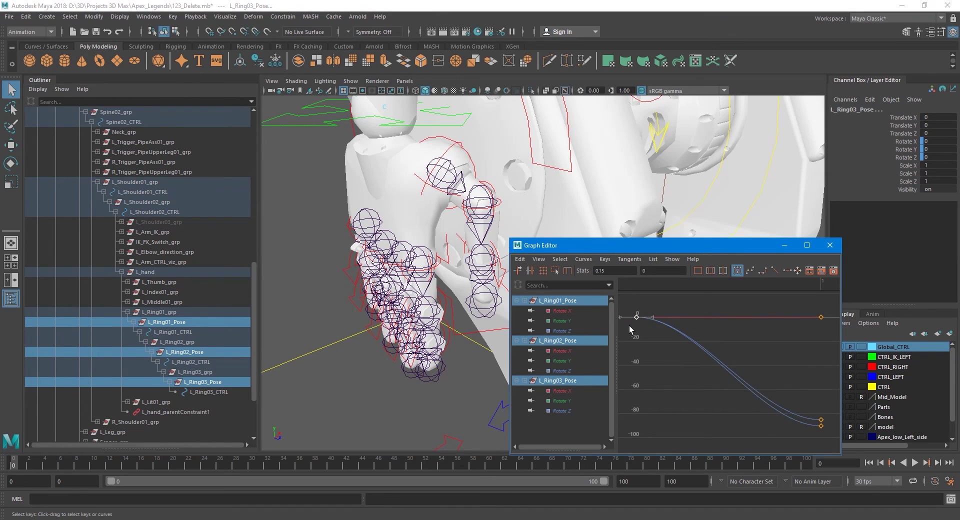
Step: Select R_Ring01_Pose, R_Ring02_Pose and R_Ring03_Pose and set the start keys of their rotation curves to 0.15
double_click(603, 271)
alt+drag(422, 324, 410, 322)
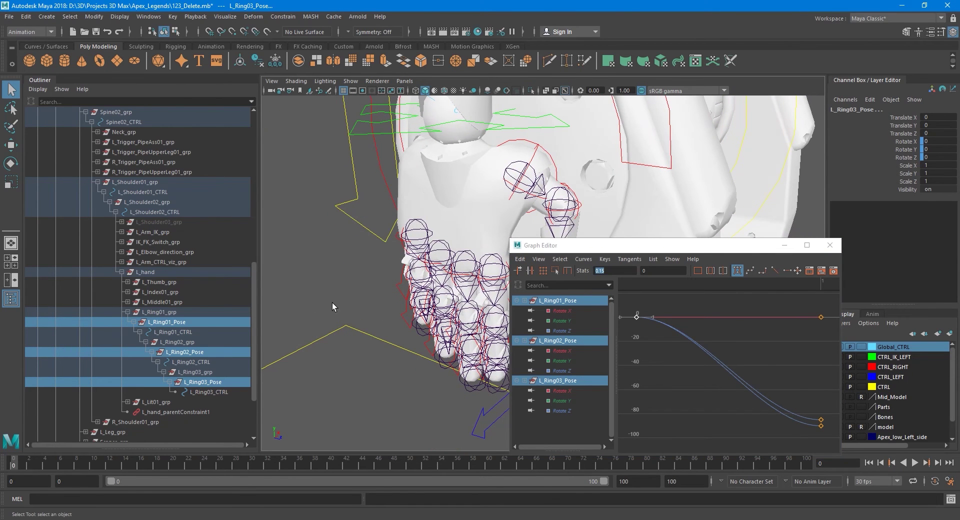
scroll(179, 305, up, 10)
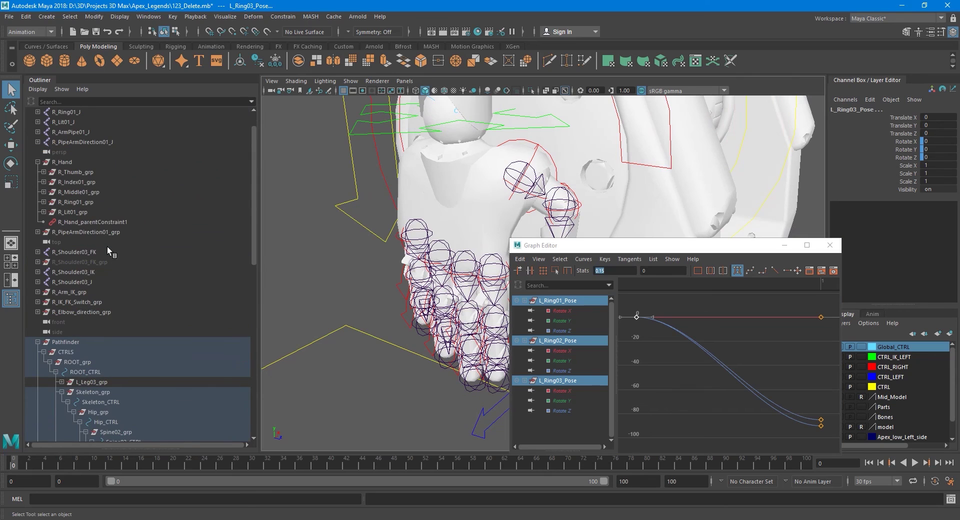
shift+click(44, 202)
click(96, 214)
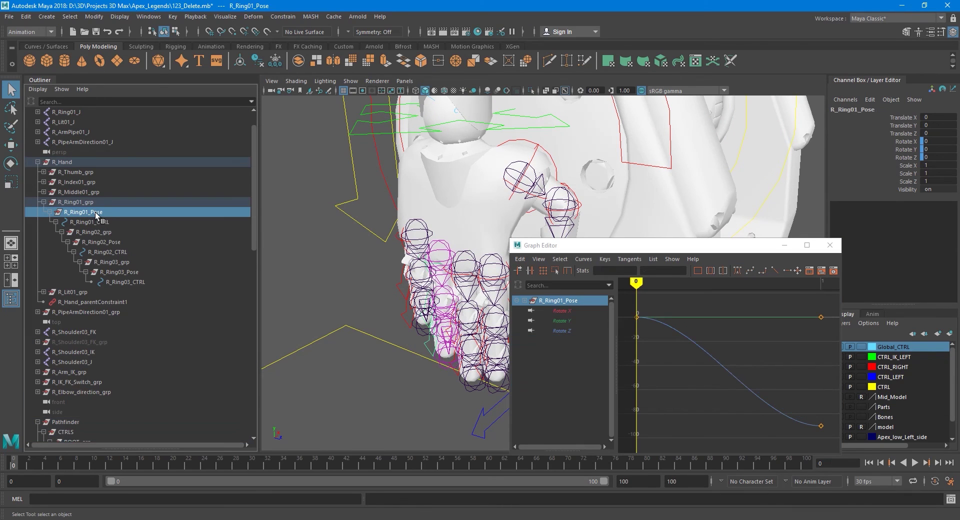
ctrl+click(116, 243)
ctrl+click(140, 270)
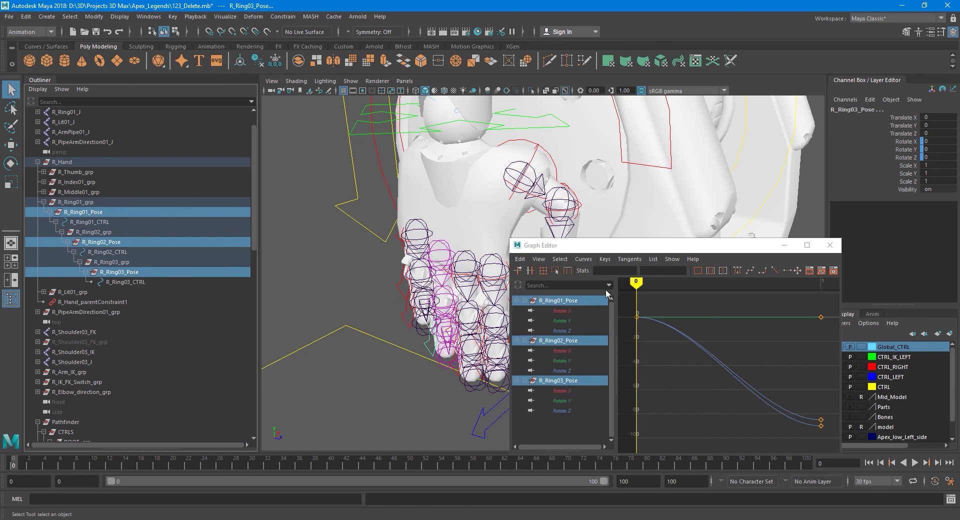
drag(641, 306, 632, 331)
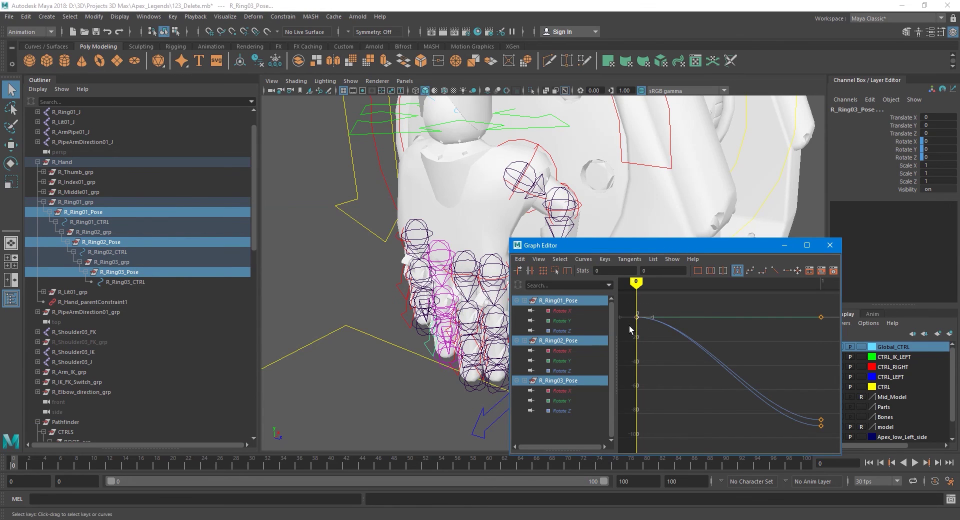
text(0.15)
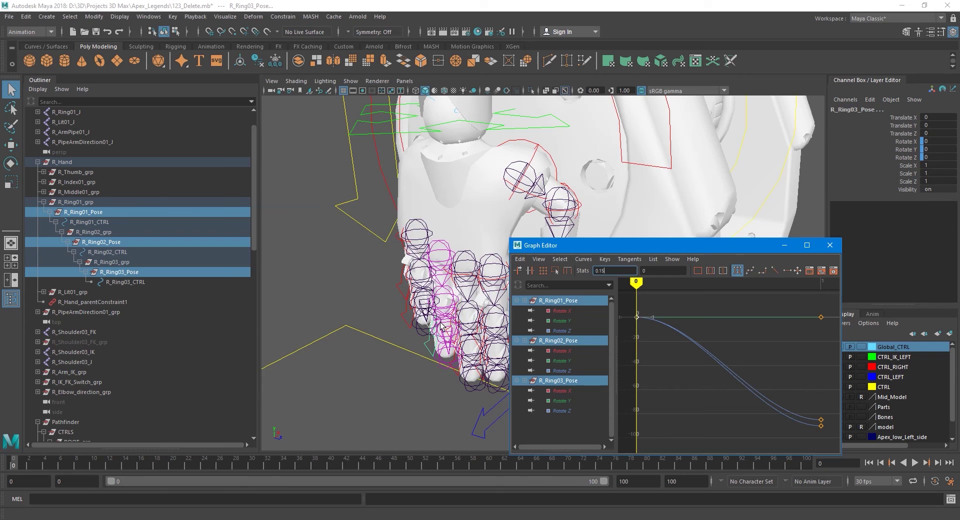
key(Return)
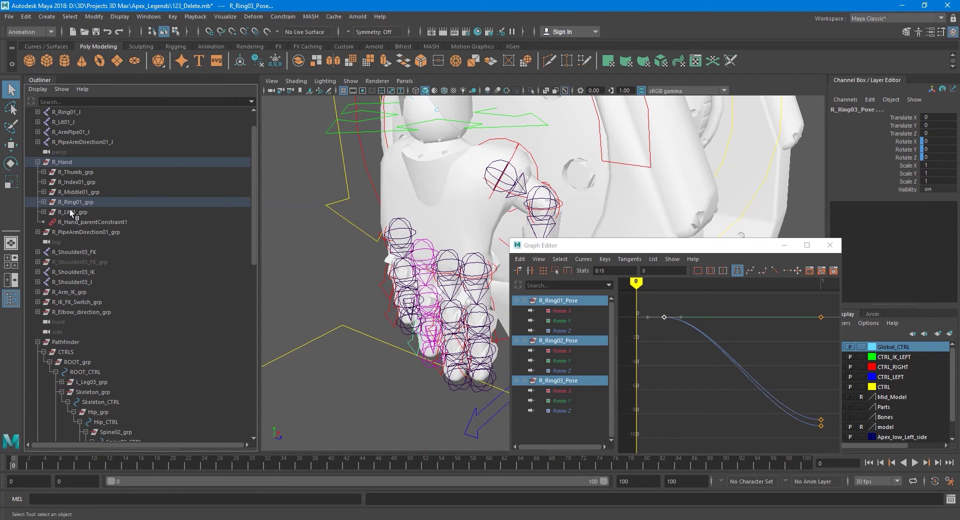
Step: Collapse L_Ring01_grp, select L_Lit01_Pose, L_Lit02_Pose and L_Lit03_Pose, and set the start keys of their rotation curves to 0.20
scroll(130, 247, down, 10)
scroll(156, 254, down, 3)
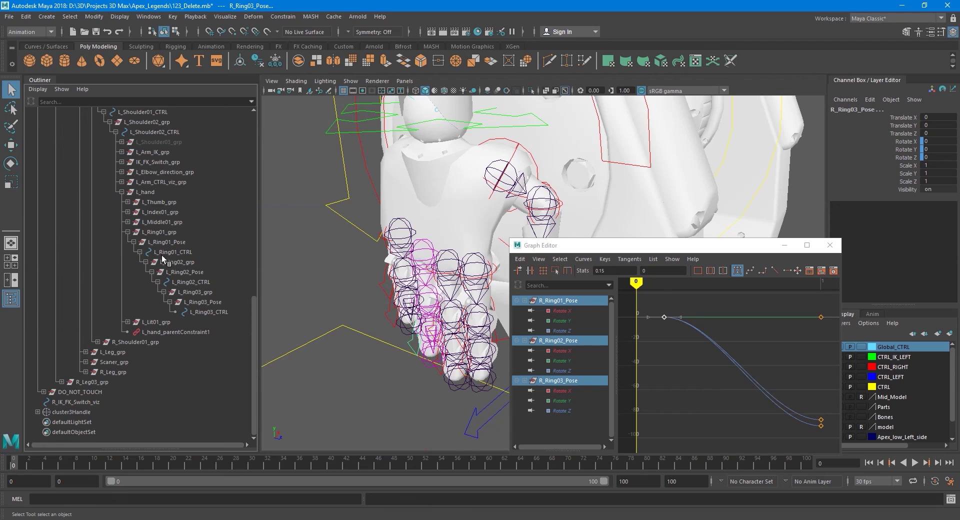
click(128, 232)
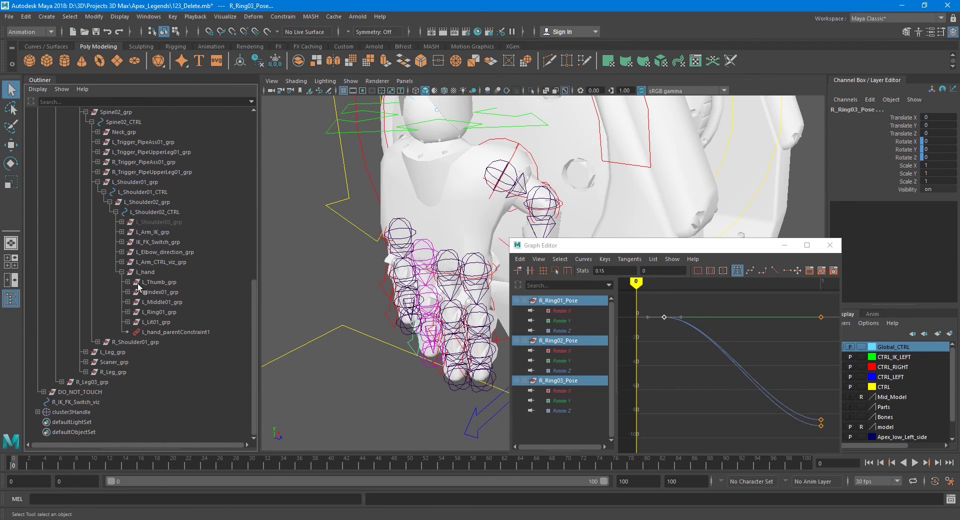
click(127, 322)
click(166, 333)
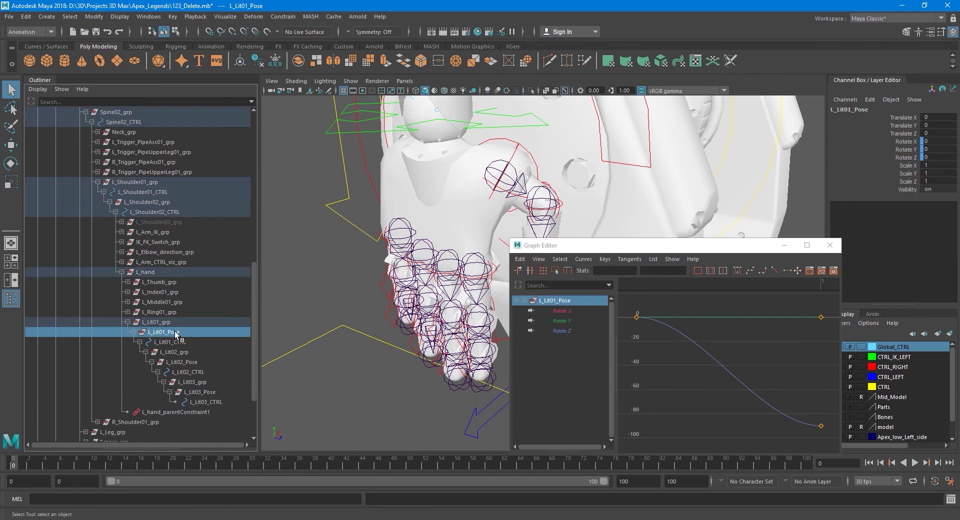
ctrl+click(197, 363)
ctrl+click(215, 391)
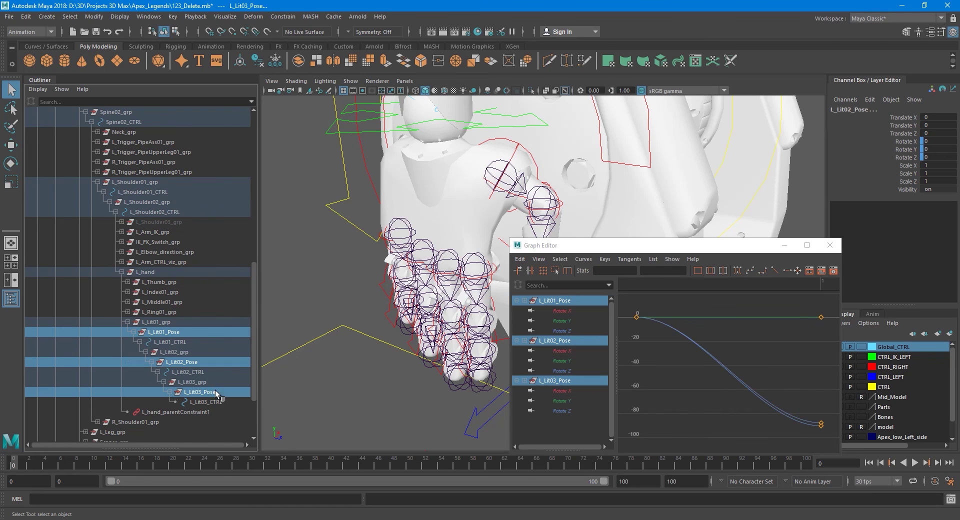
drag(655, 311, 627, 330)
double_click(619, 274)
alt+drag(445, 330, 436, 339)
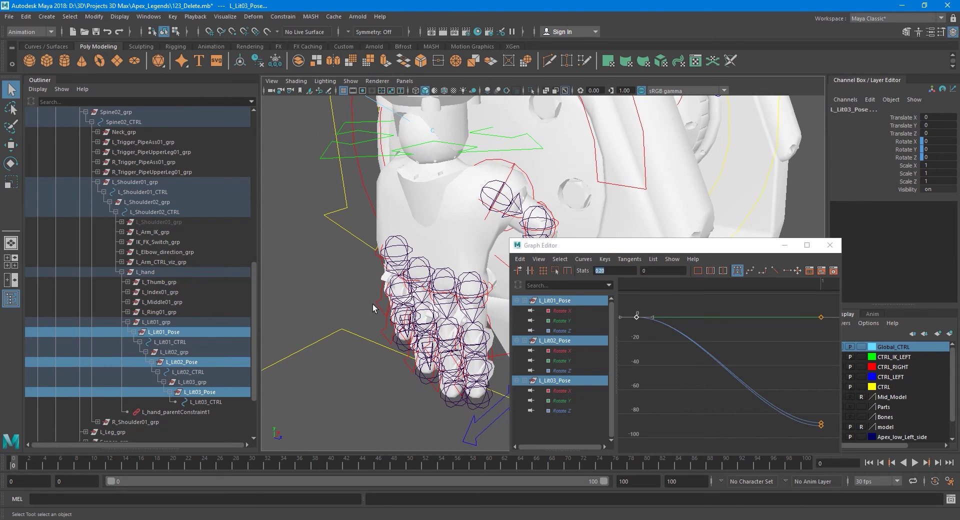
Step: Select R_Lit01_Pose, R_Lit02_Pose and R_Lit03_Pose and set the start keys of their rotation curves to 0.20
scroll(185, 306, up, 15)
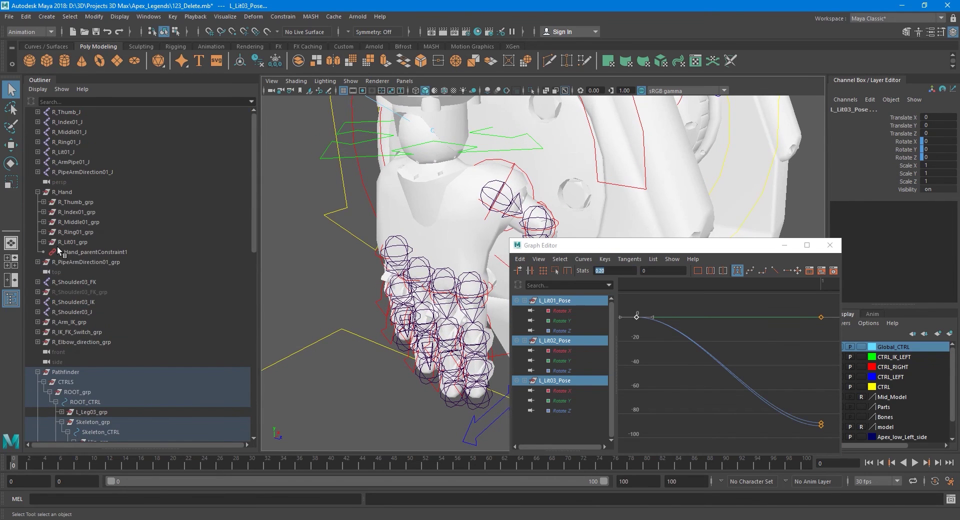
shift+click(43, 242)
click(89, 253)
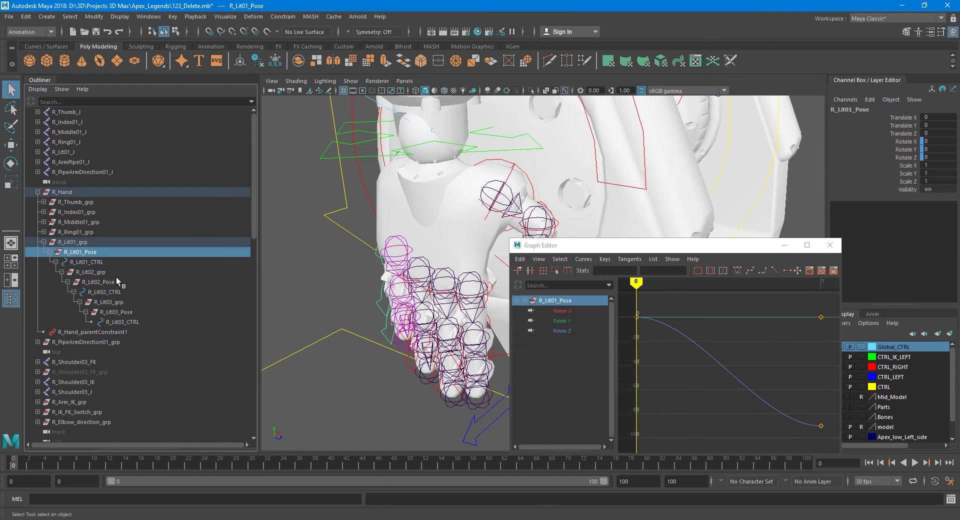
ctrl+click(116, 282)
ctrl+click(140, 313)
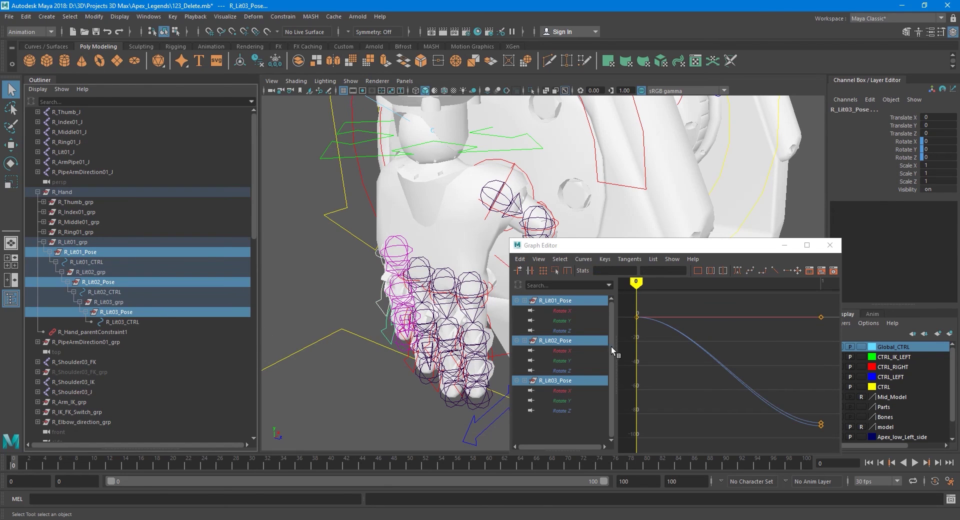
drag(664, 307, 631, 331)
click(610, 271)
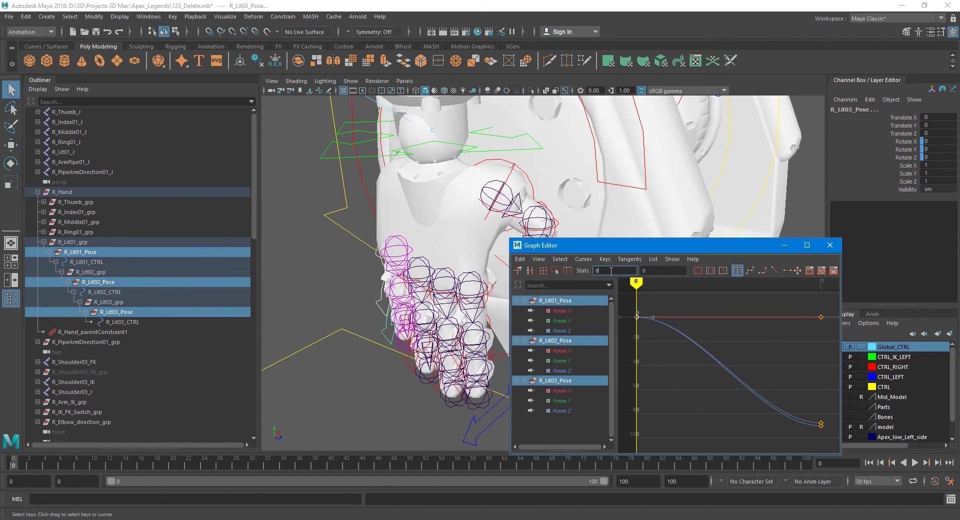
text(0.20)
Step: Select the R_IK_FK_Switch control and scrub its R Fist attribute to check the staggered closing of the right hand's fingers
scroll(386, 317, up, 3)
alt+drag(375, 318, 387, 301)
scroll(390, 303, down, 5)
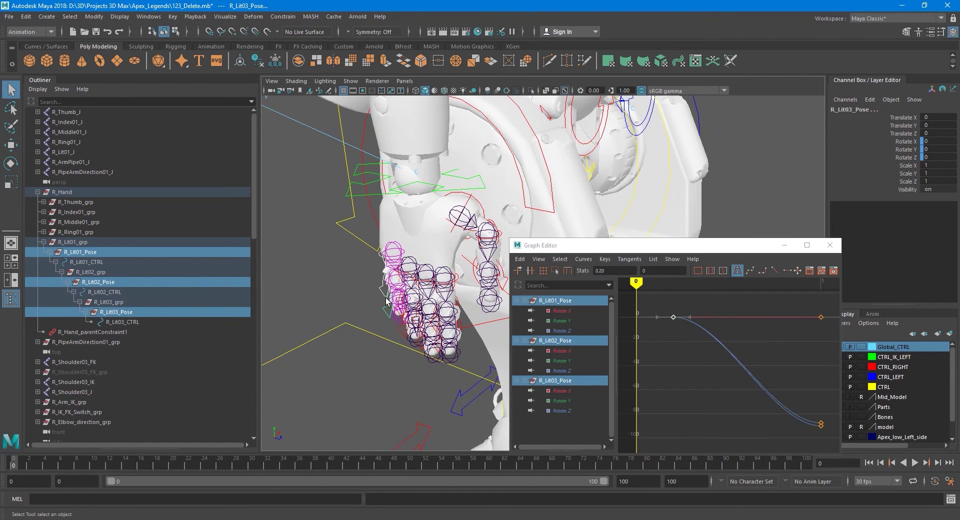
alt+drag(428, 294, 434, 302)
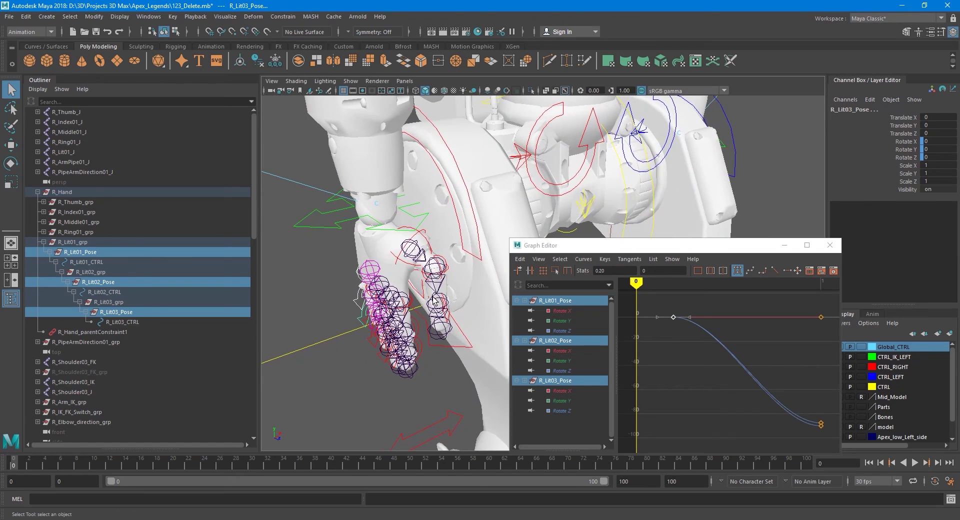
mouse_move(371, 245)
alt+mouse_down()
mouse_move(395, 241)
mouse_move(368, 227)
mouse_move(371, 247)
alt+mouse_up()
click(353, 197)
alt+right_drag(370, 247, 431, 275)
alt+drag(435, 278, 425, 279)
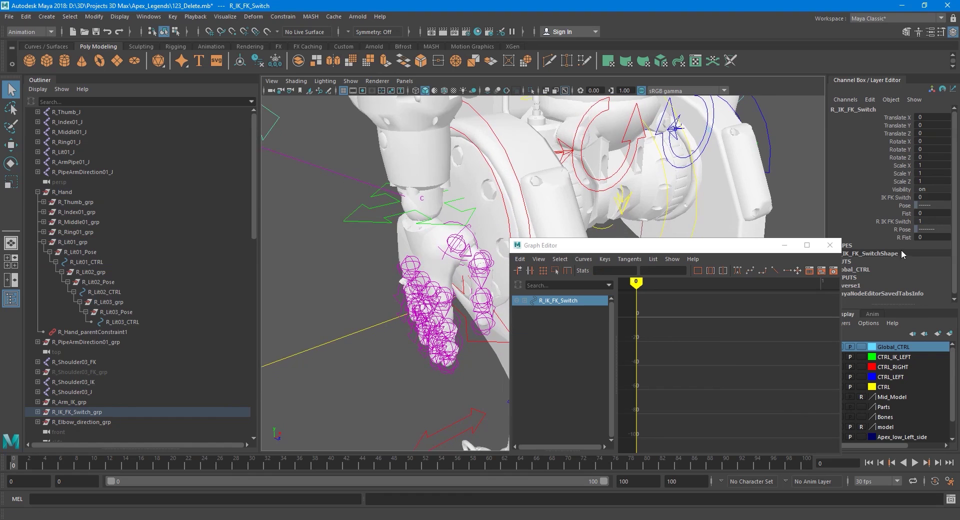
click(890, 238)
middle_drag(387, 244, 389, 243)
alt+drag(475, 325, 444, 249)
middle_drag(471, 257, 454, 279)
scroll(450, 274, down, 6)
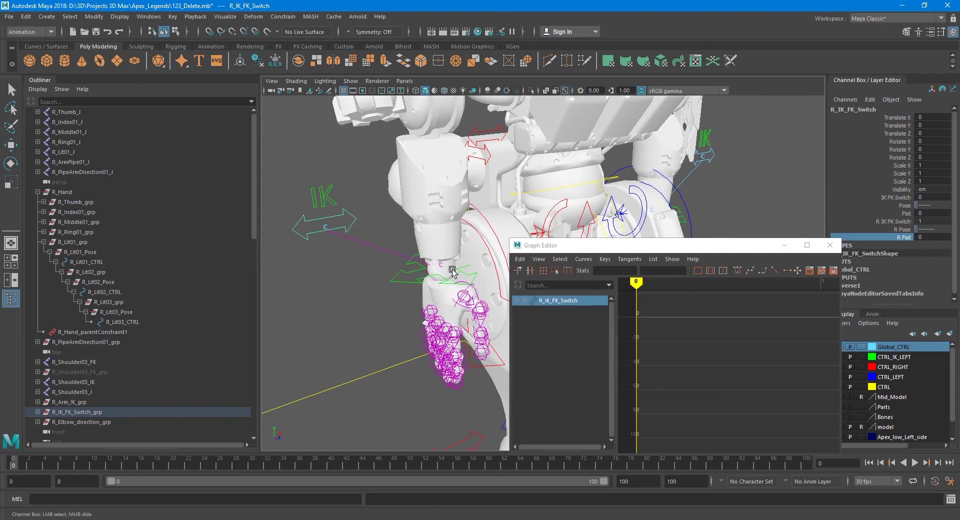